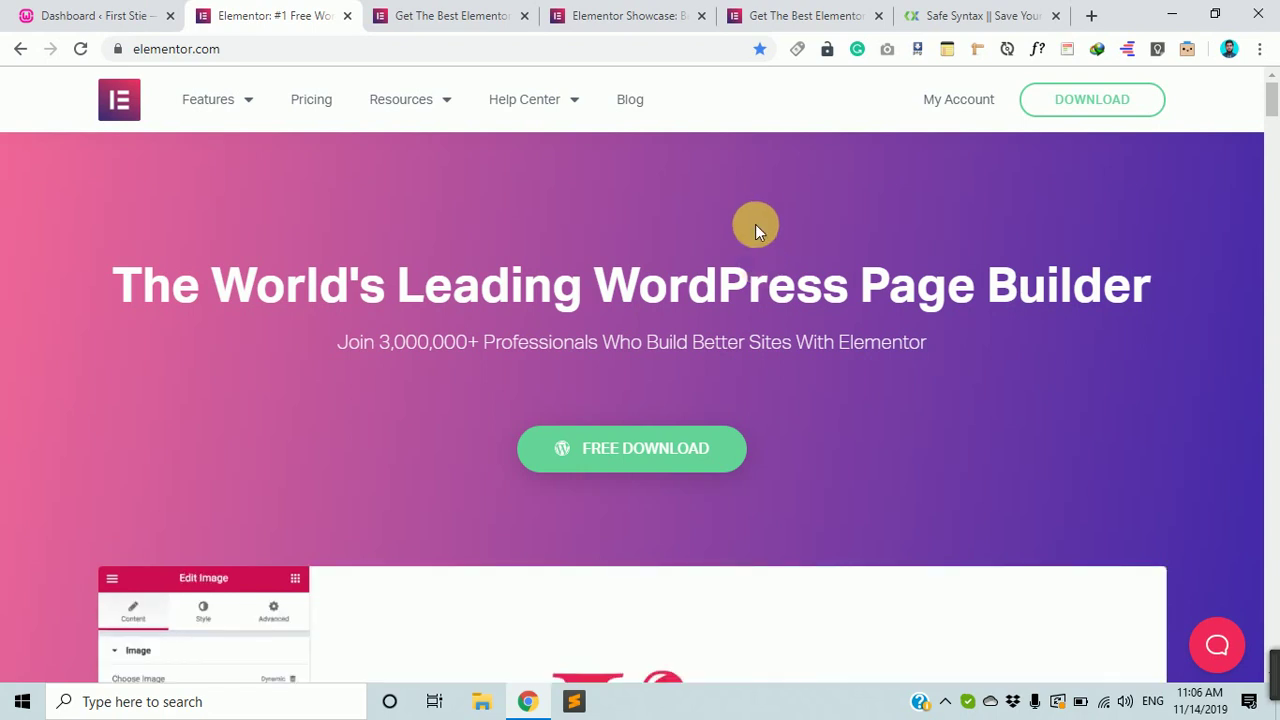
Examine the headline and feature sections of the Elementor home page
triple_click(793, 270)
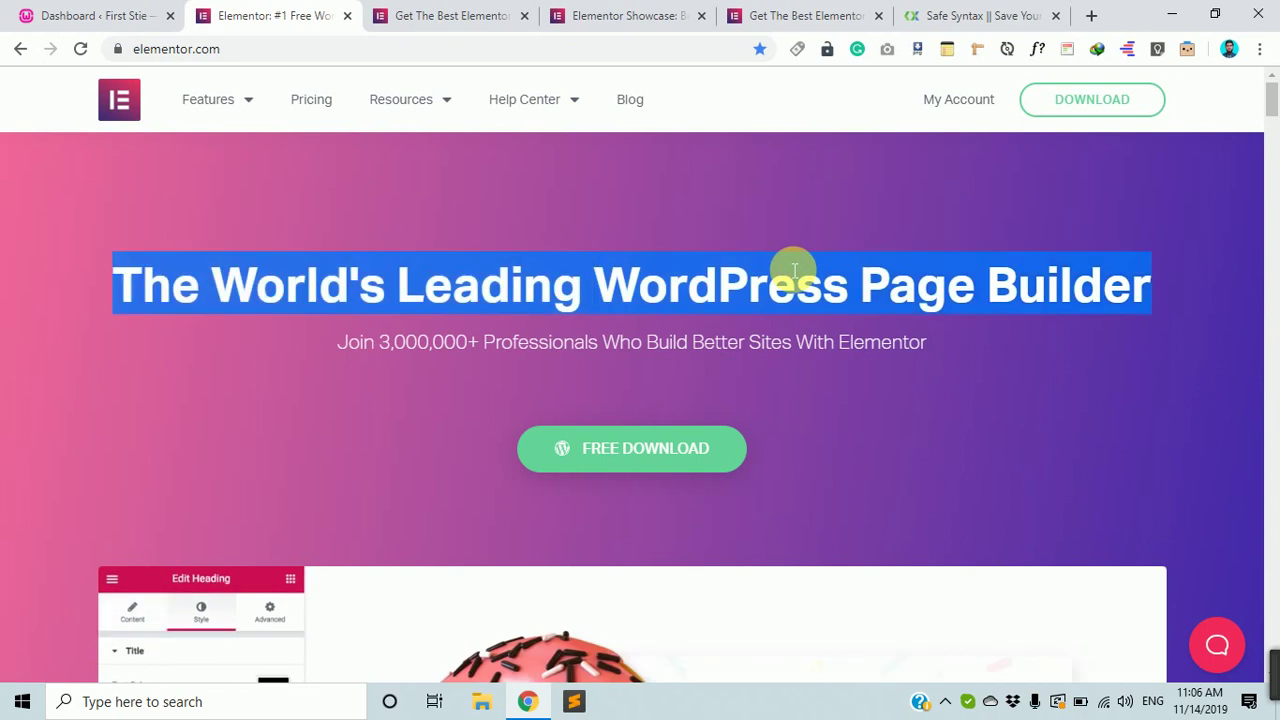
scroll(795, 270, down, 8)
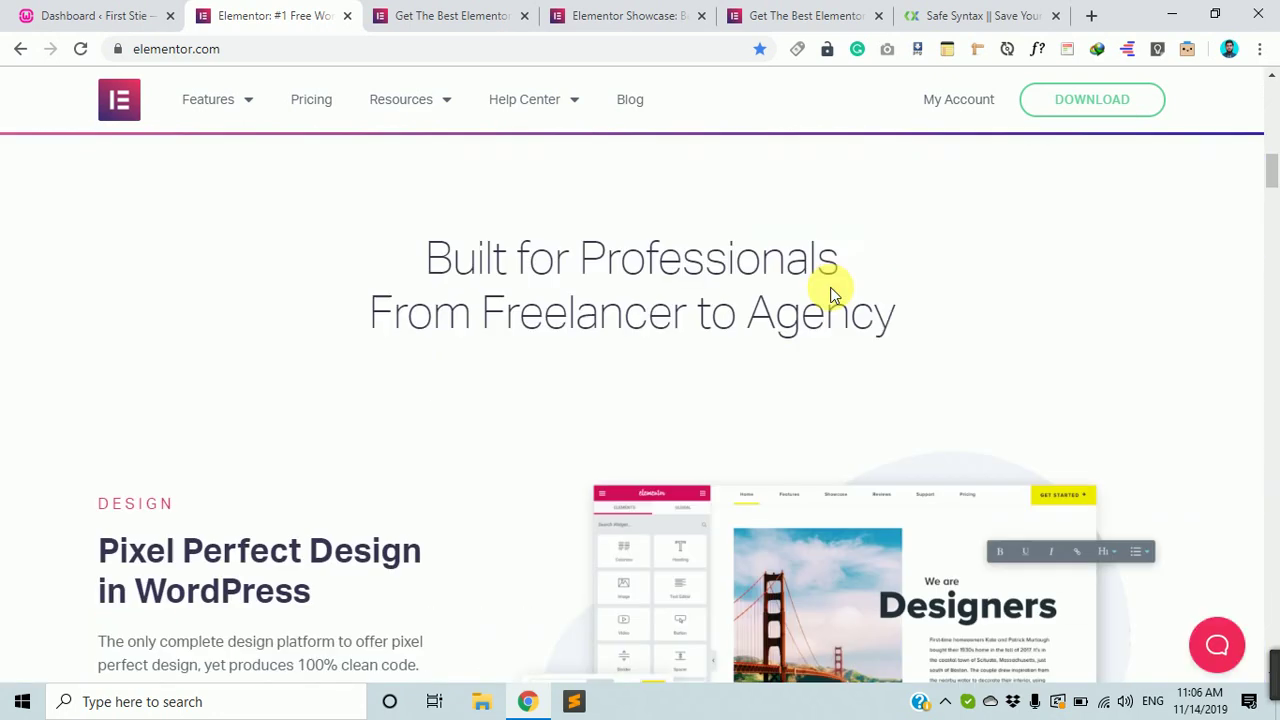
scroll(830, 294, up, 3)
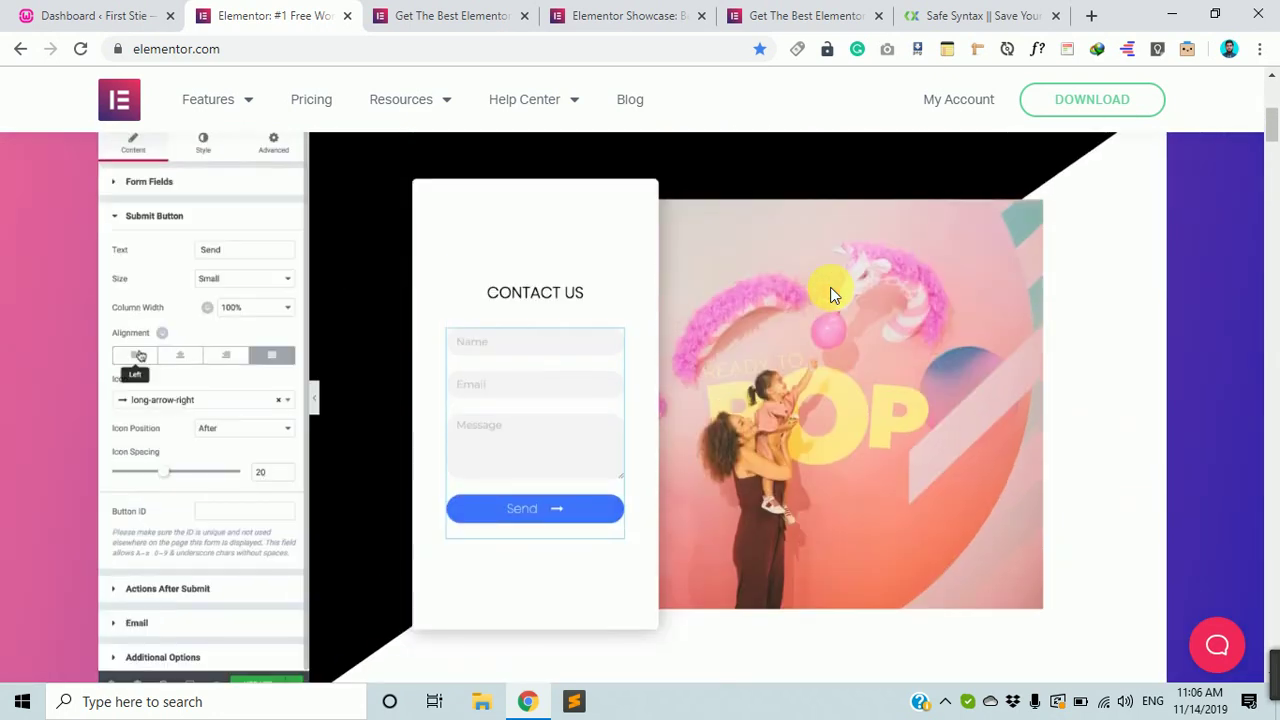
scroll(830, 287, up, 5)
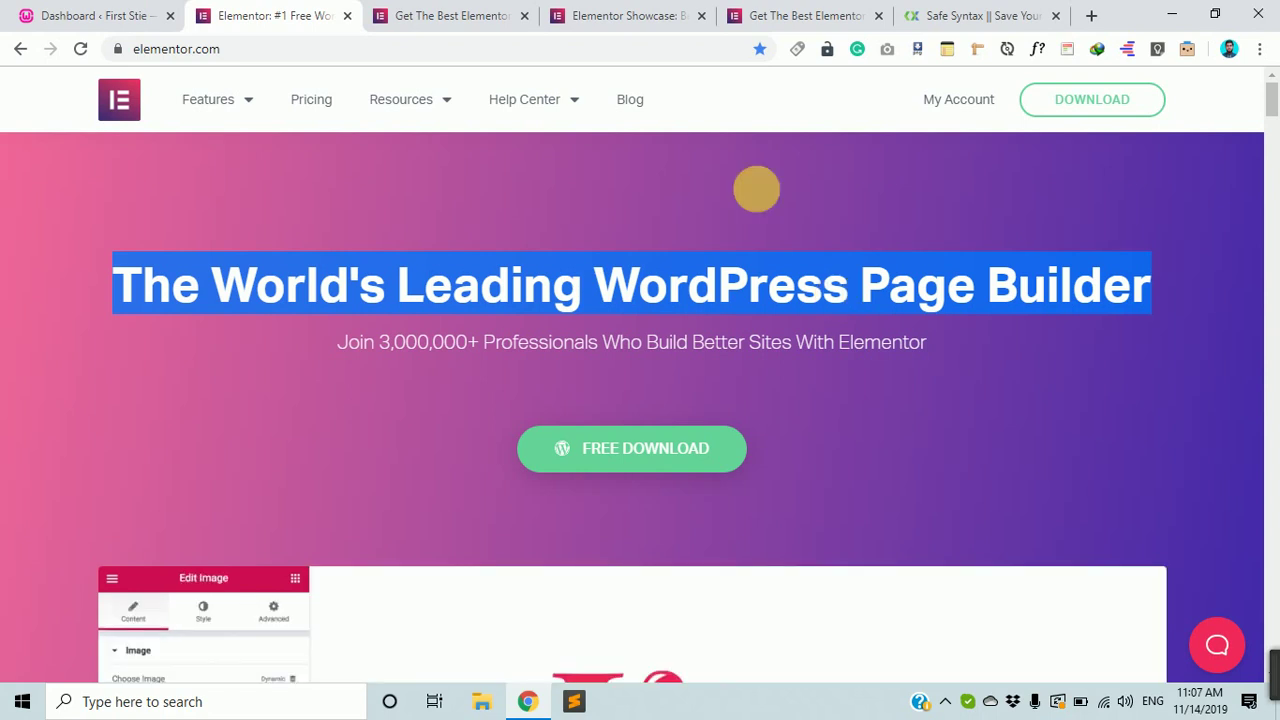
Switch to the WordPress dashboard and open the page for adding new plugins
click(105, 15)
scroll(616, 393, down, 6)
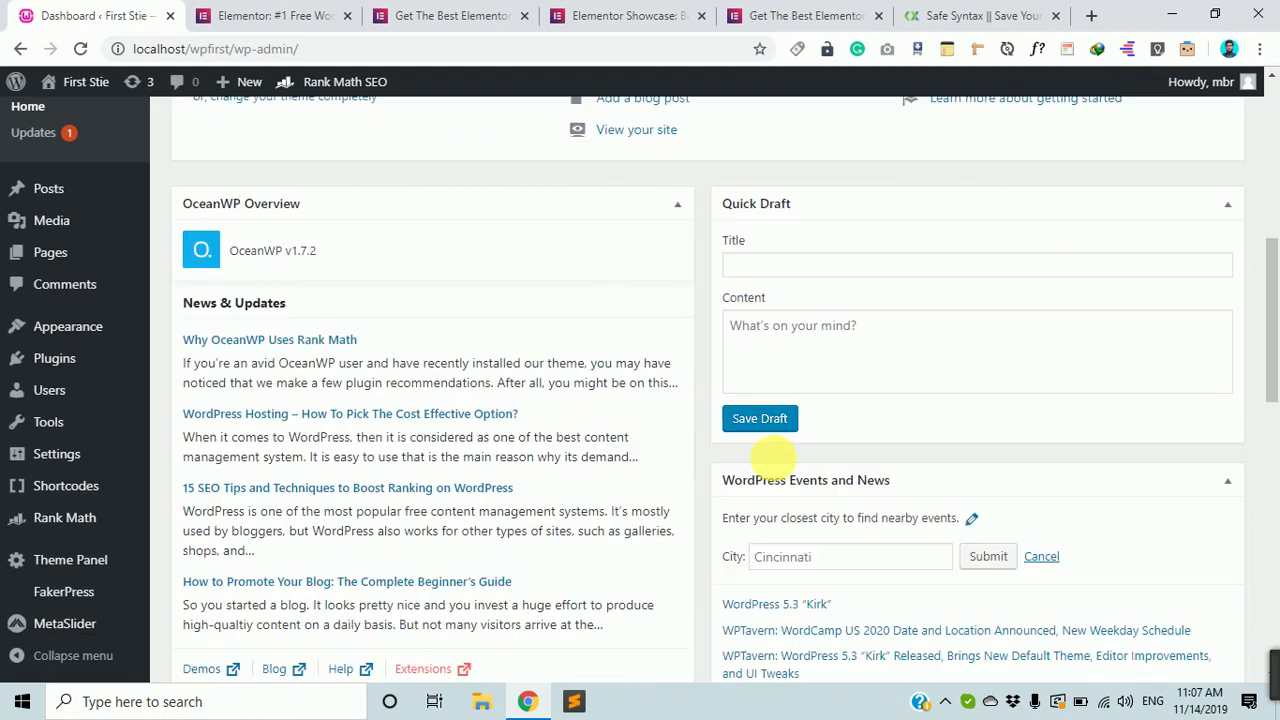
scroll(777, 451, up, 7)
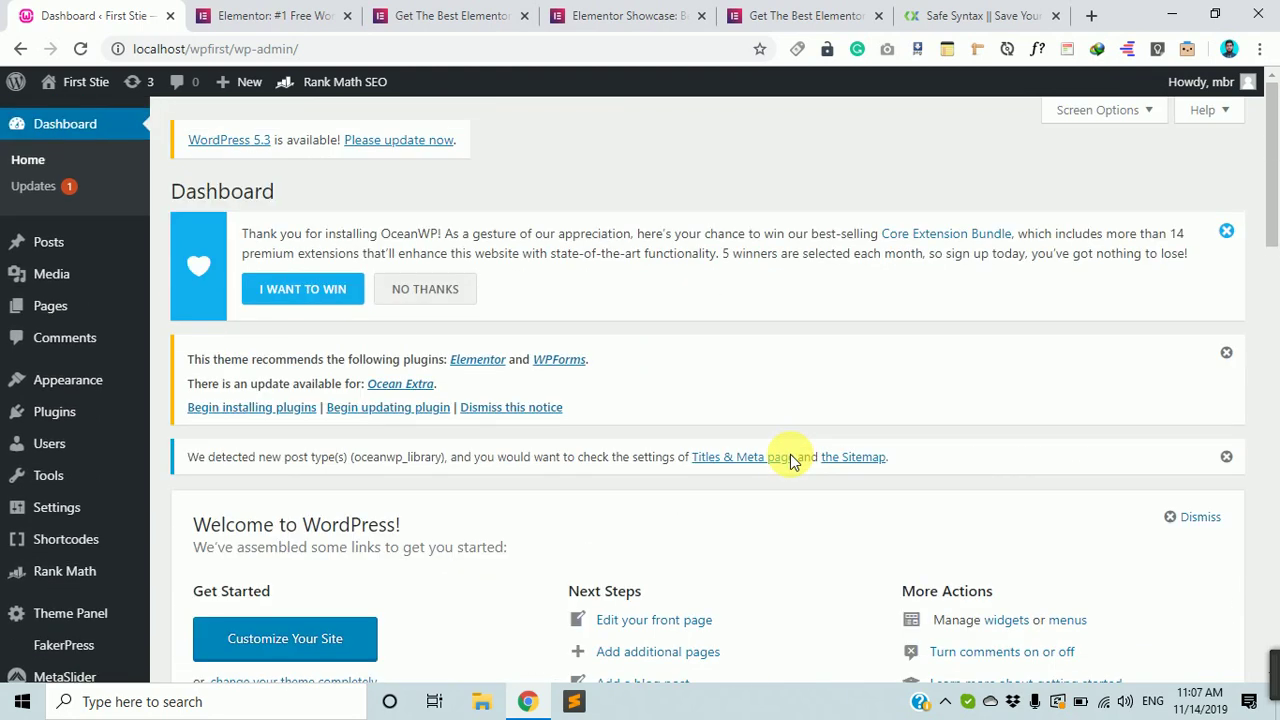
click(385, 14)
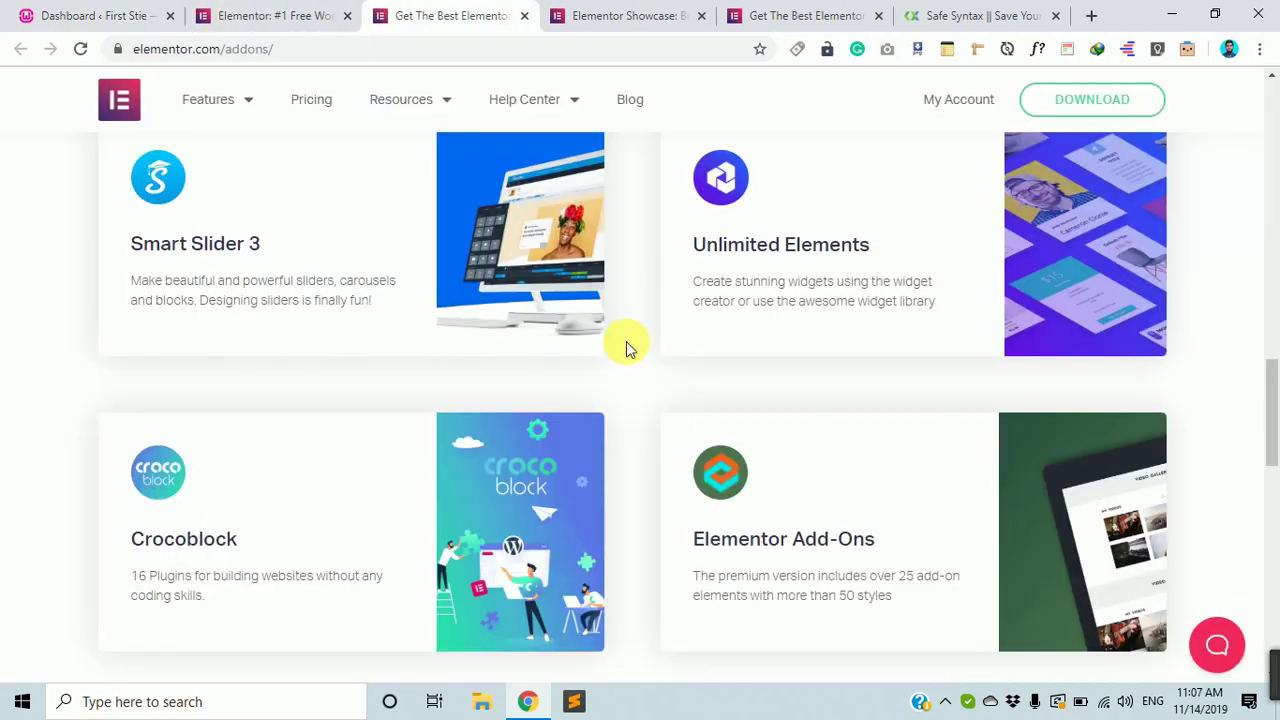
click(60, 15)
scroll(160, 450, down, 5)
scroll(178, 468, up, 5)
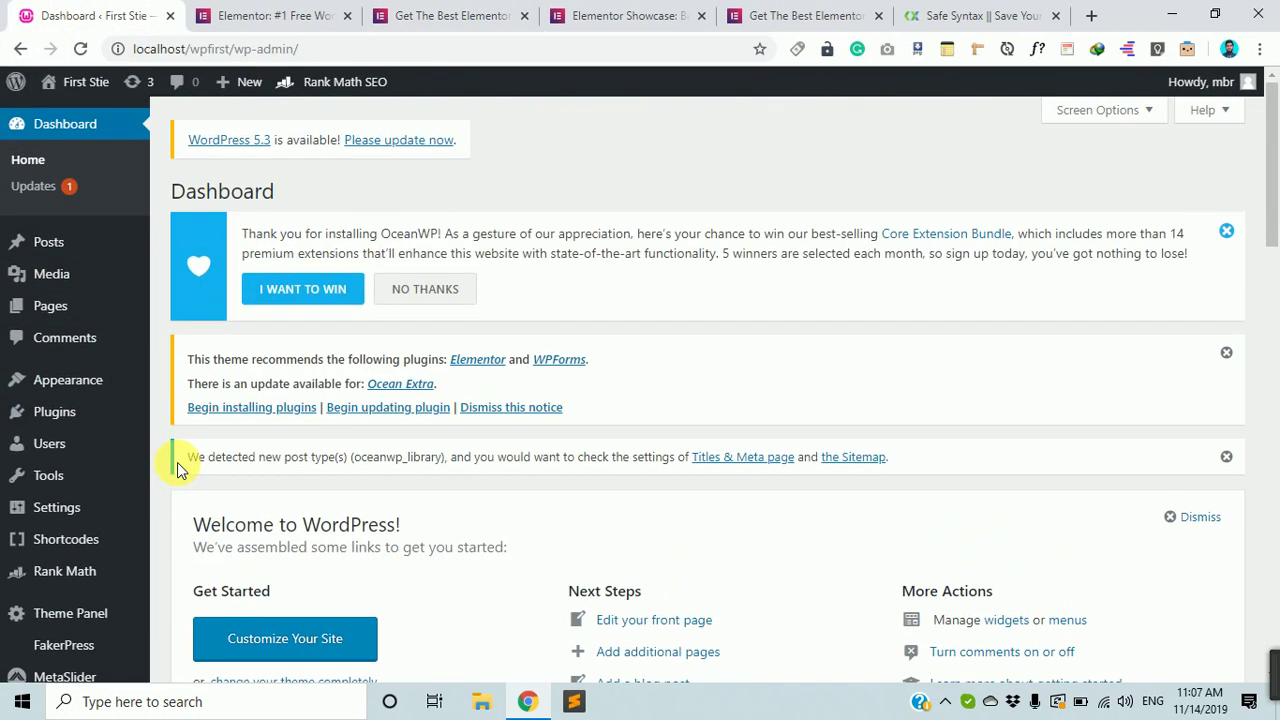
mouse_move(70, 418)
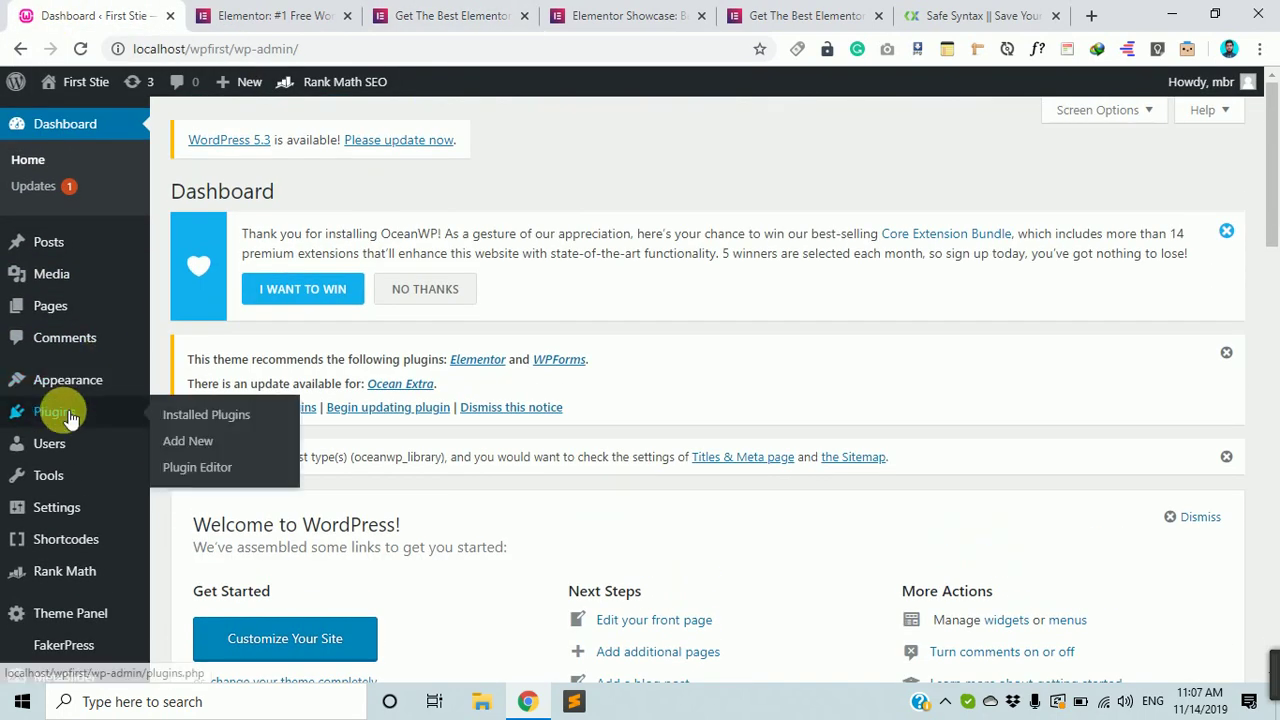
click(217, 448)
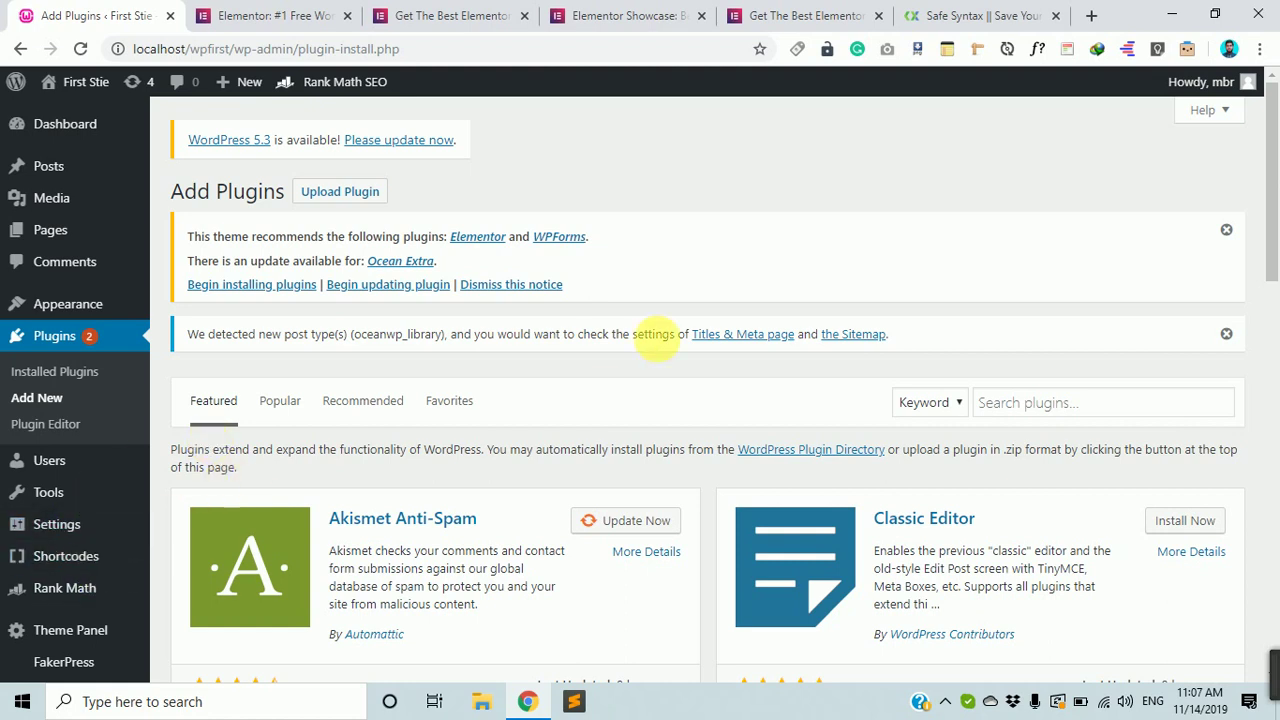
Look over the featured plugins and the list of third-party add-ons on the Elementor website
scroll(654, 337, down, 10)
scroll(668, 445, up, 10)
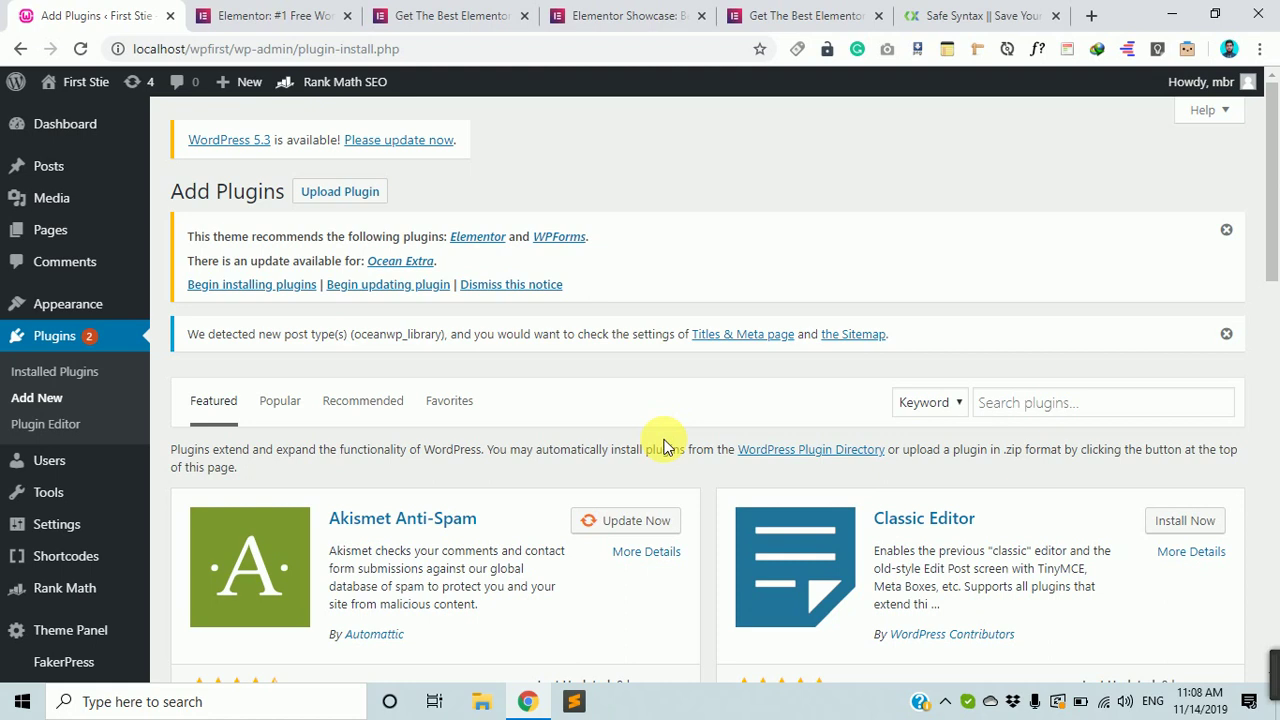
scroll(654, 443, down, 6)
scroll(480, 423, up, 5)
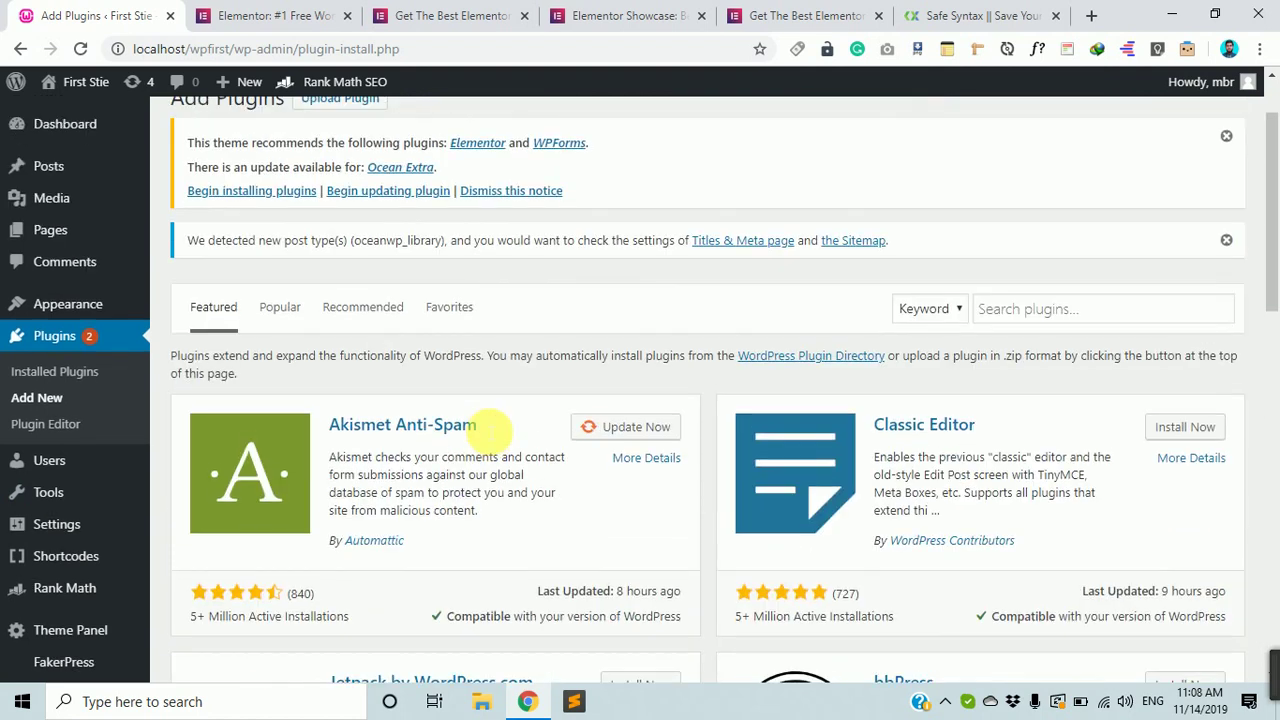
scroll(486, 430, up, 1)
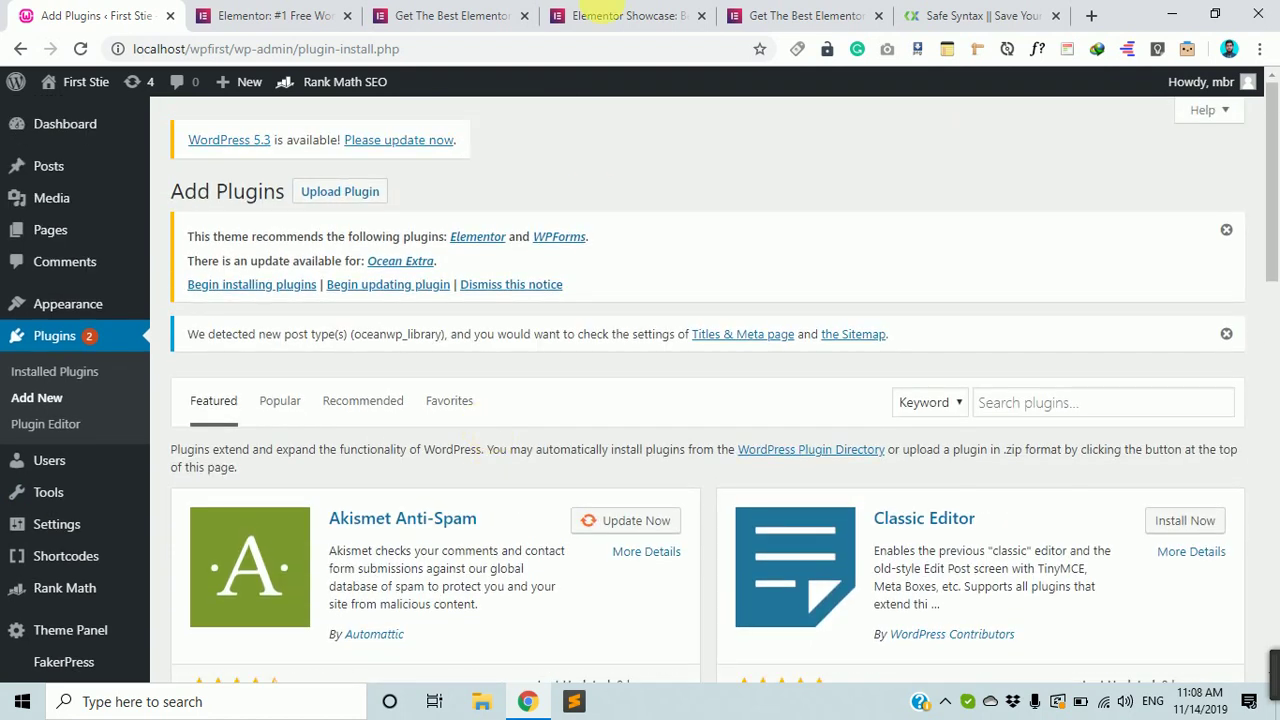
click(495, 15)
scroll(302, 330, down, 10)
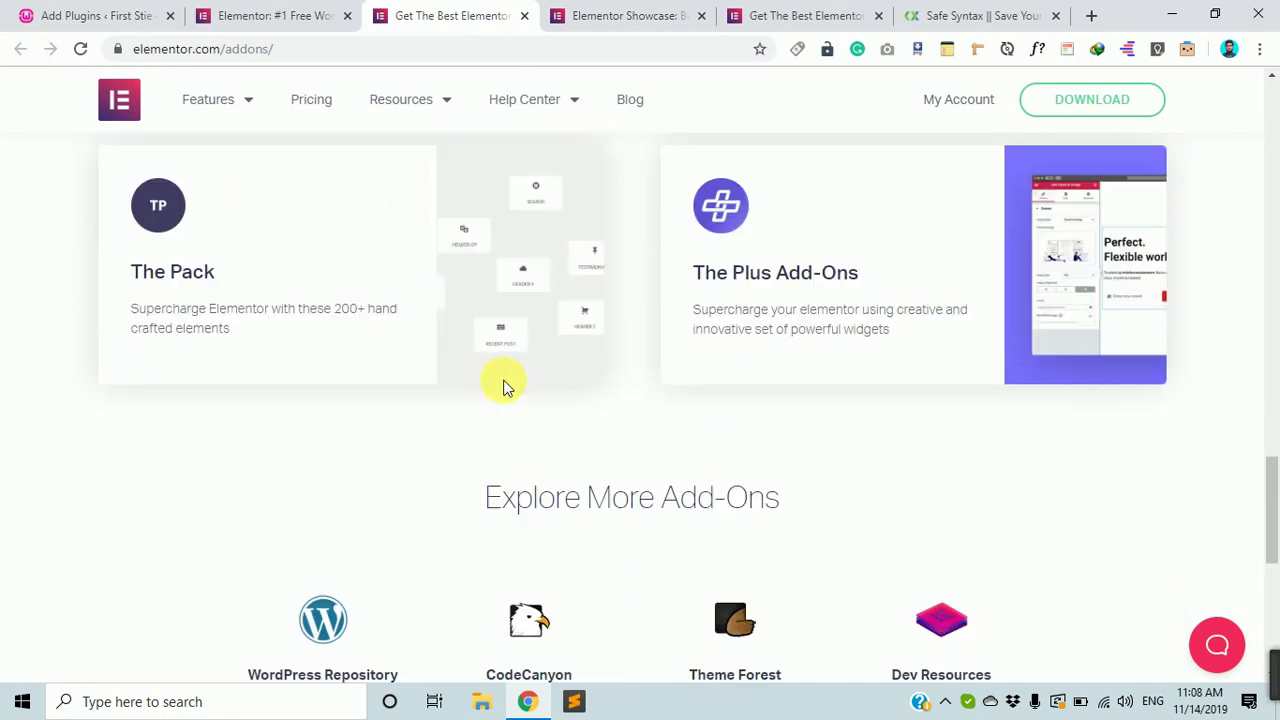
scroll(766, 426, up, 10)
scroll(907, 318, up, 10)
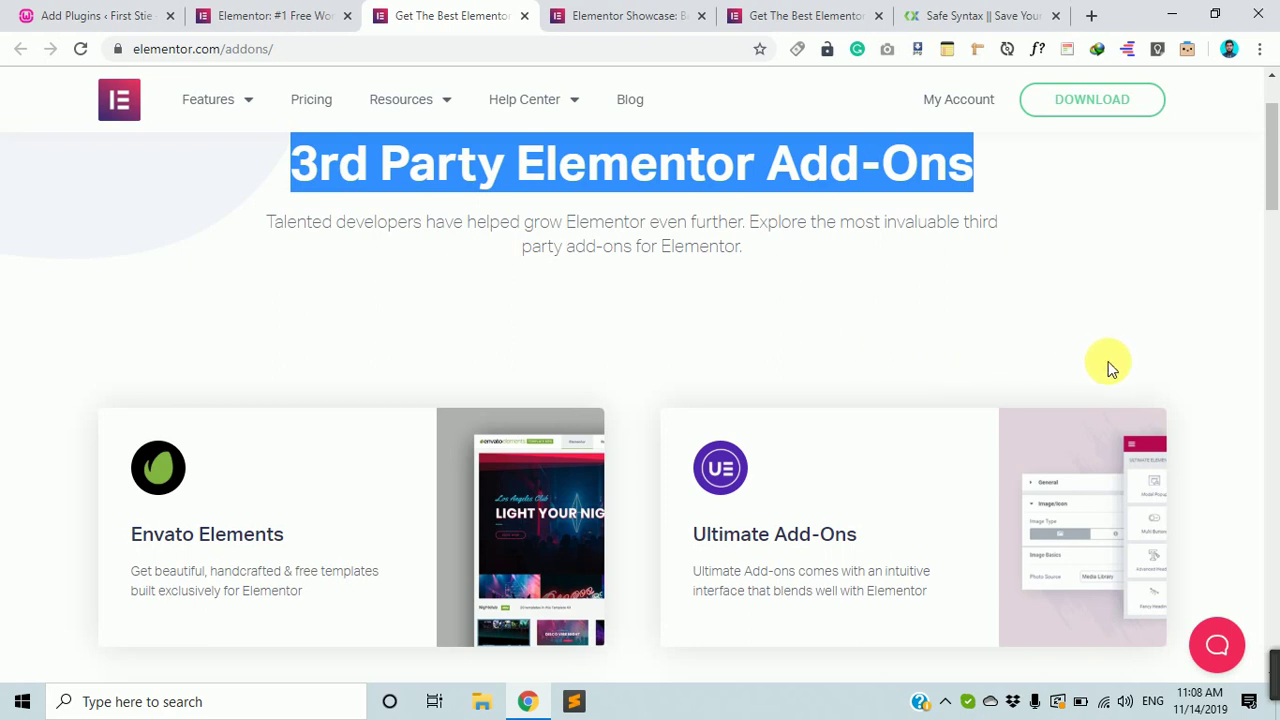
Return to the WordPress Add Plugins page and search the plugins by keyword for "elementor"
click(105, 10)
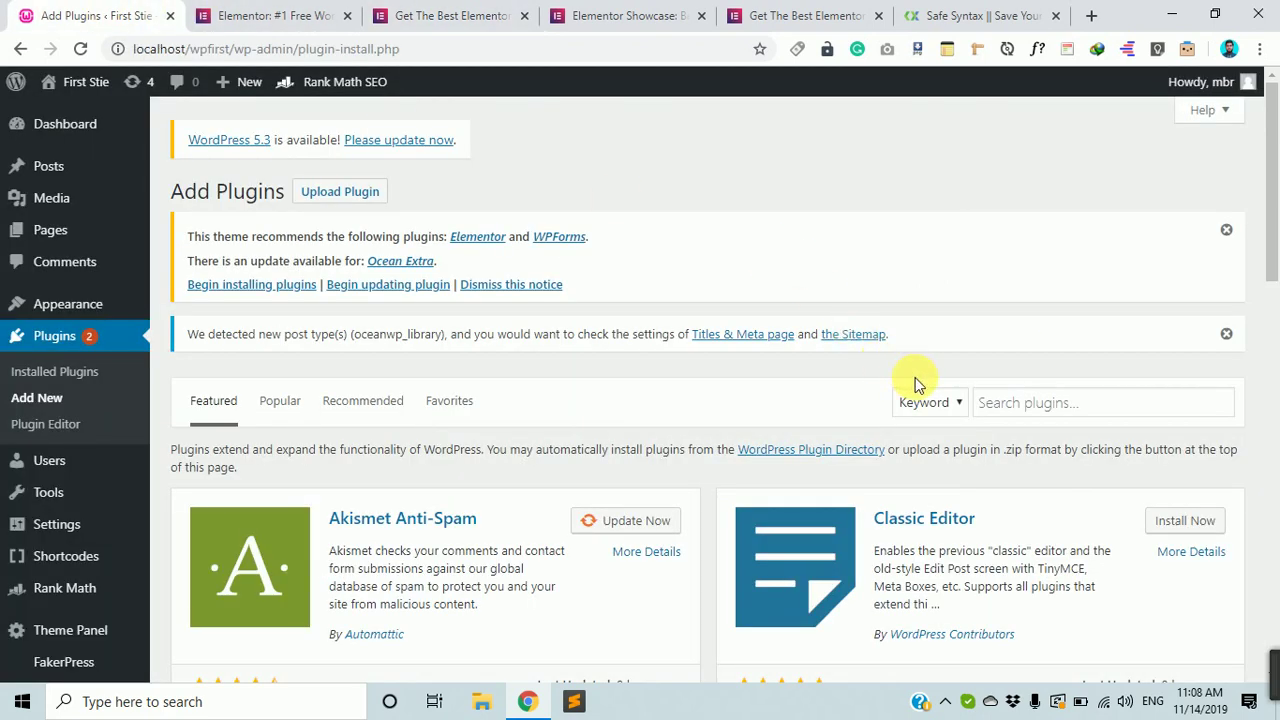
click(1047, 400)
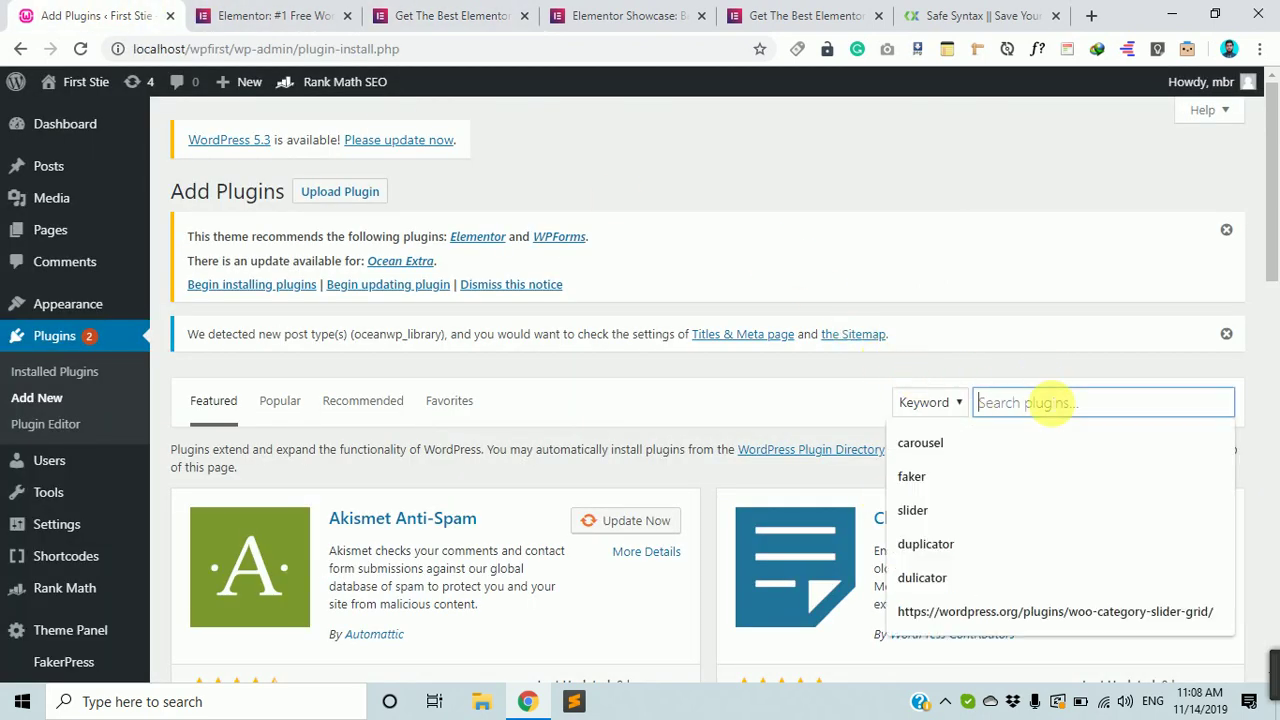
scroll(1035, 412, down, 5)
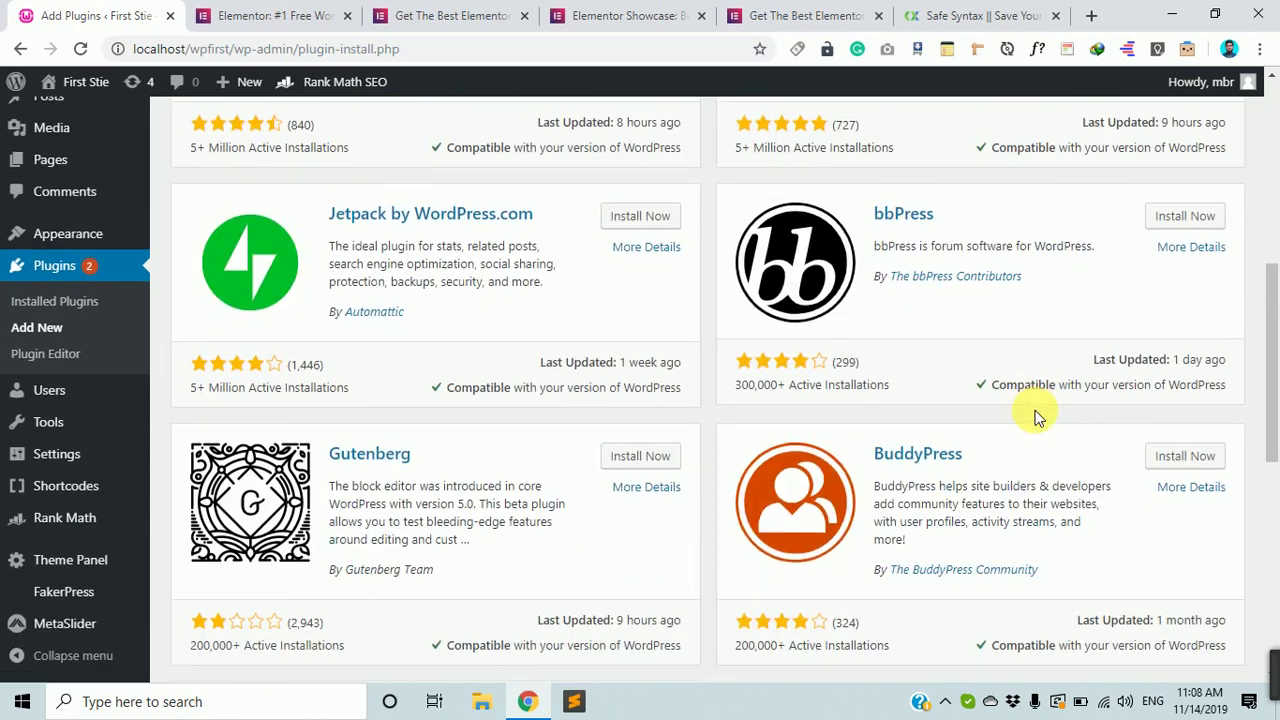
scroll(1035, 412, up, 5)
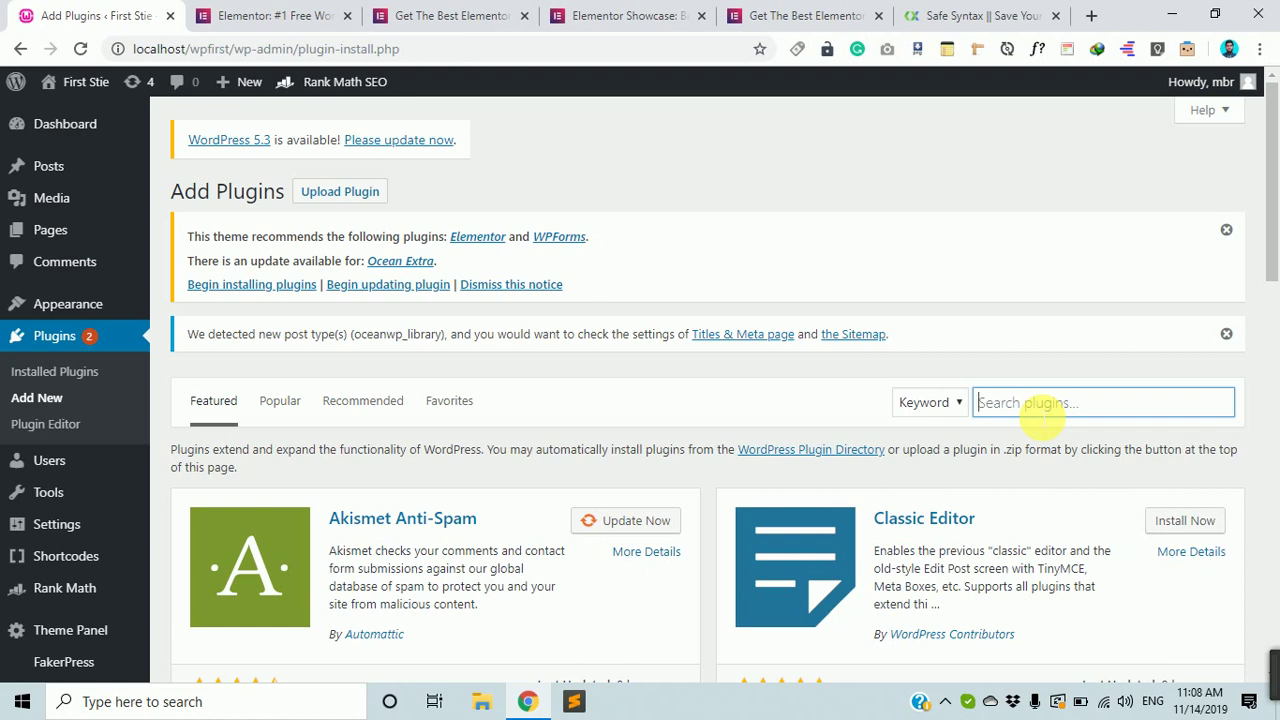
text(el)
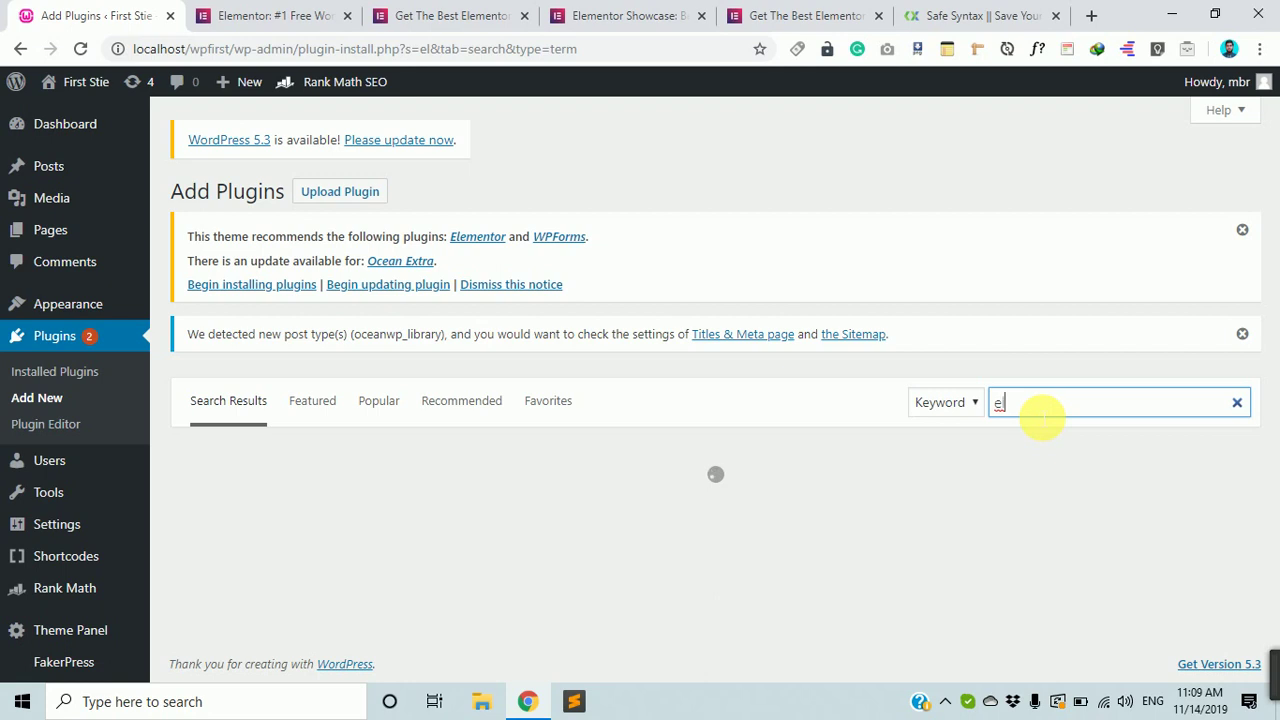
text(em)
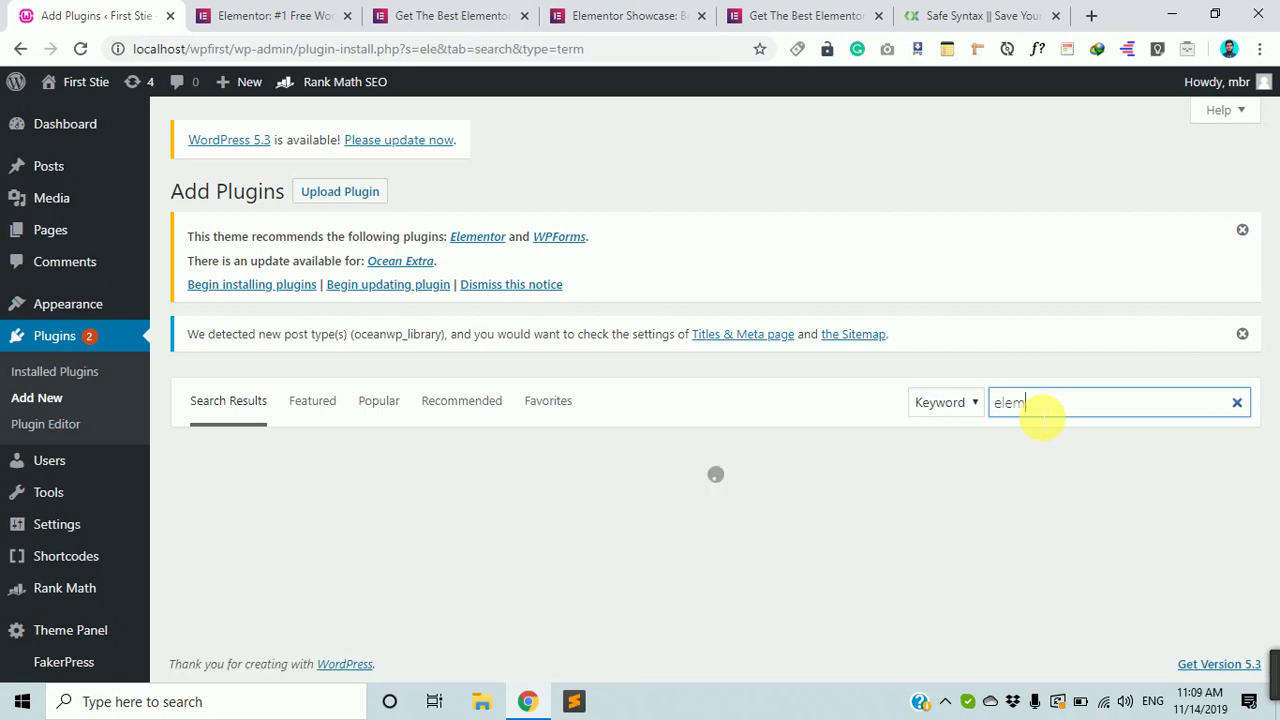
text(en)
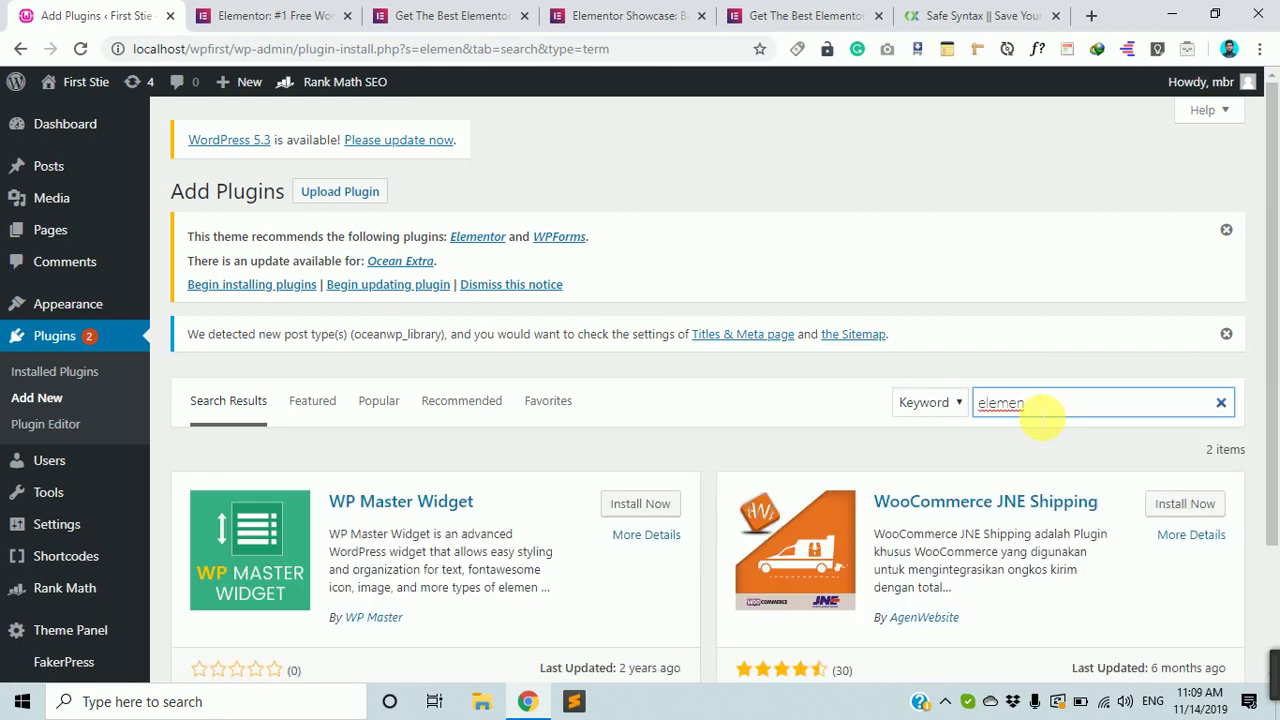
text(tor)
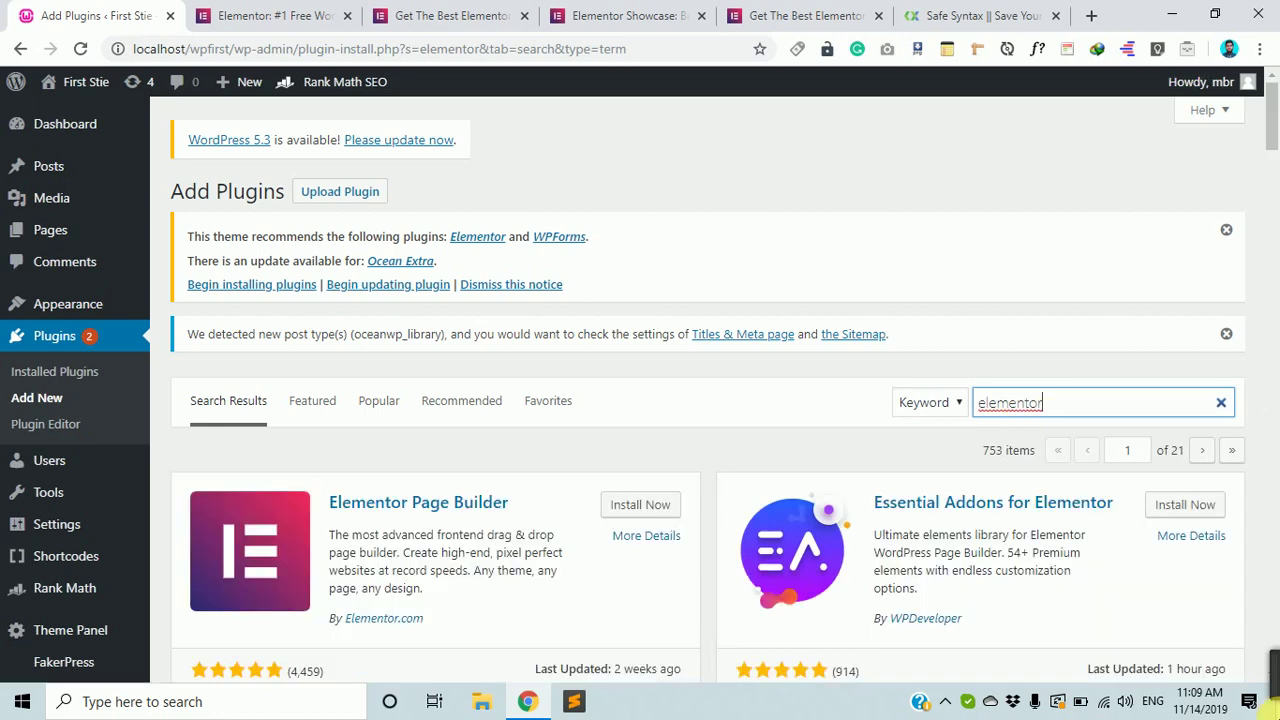
Examine the Elementor Page Builder entry and its neighbours among the plugin search results
scroll(1095, 557, down, 2)
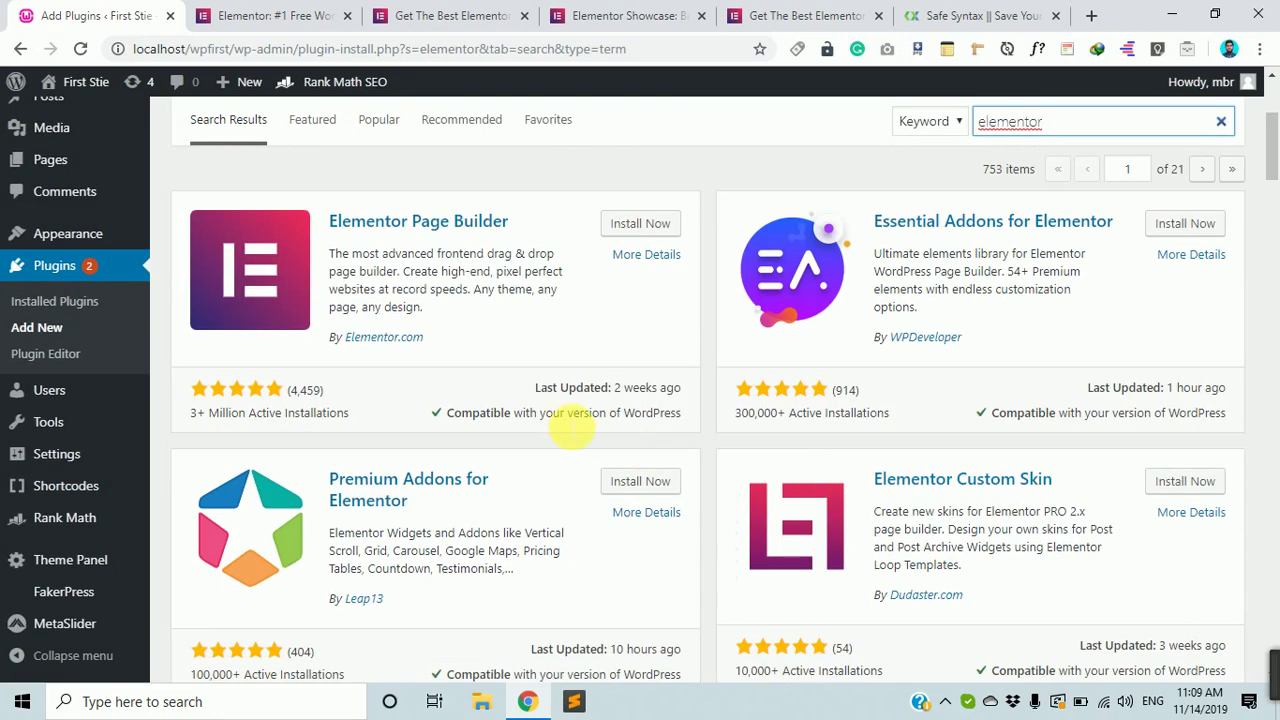
scroll(564, 425, up, 2)
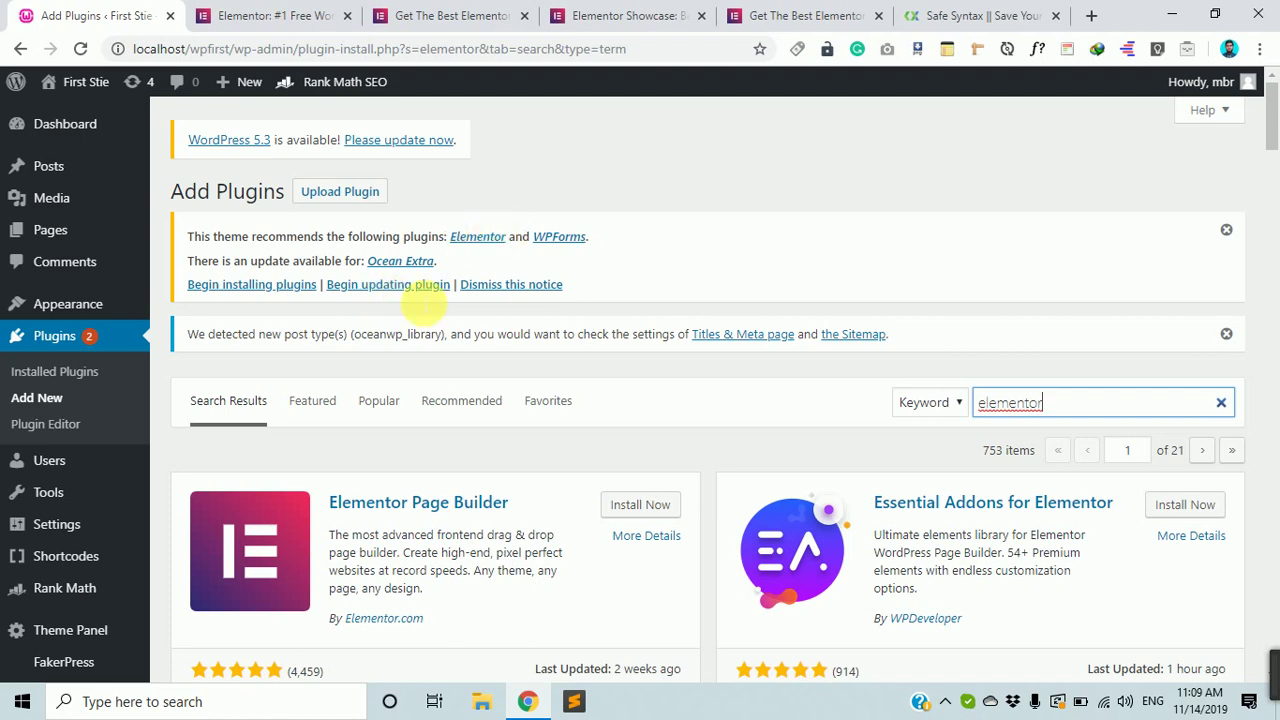
scroll(460, 465, down, 1)
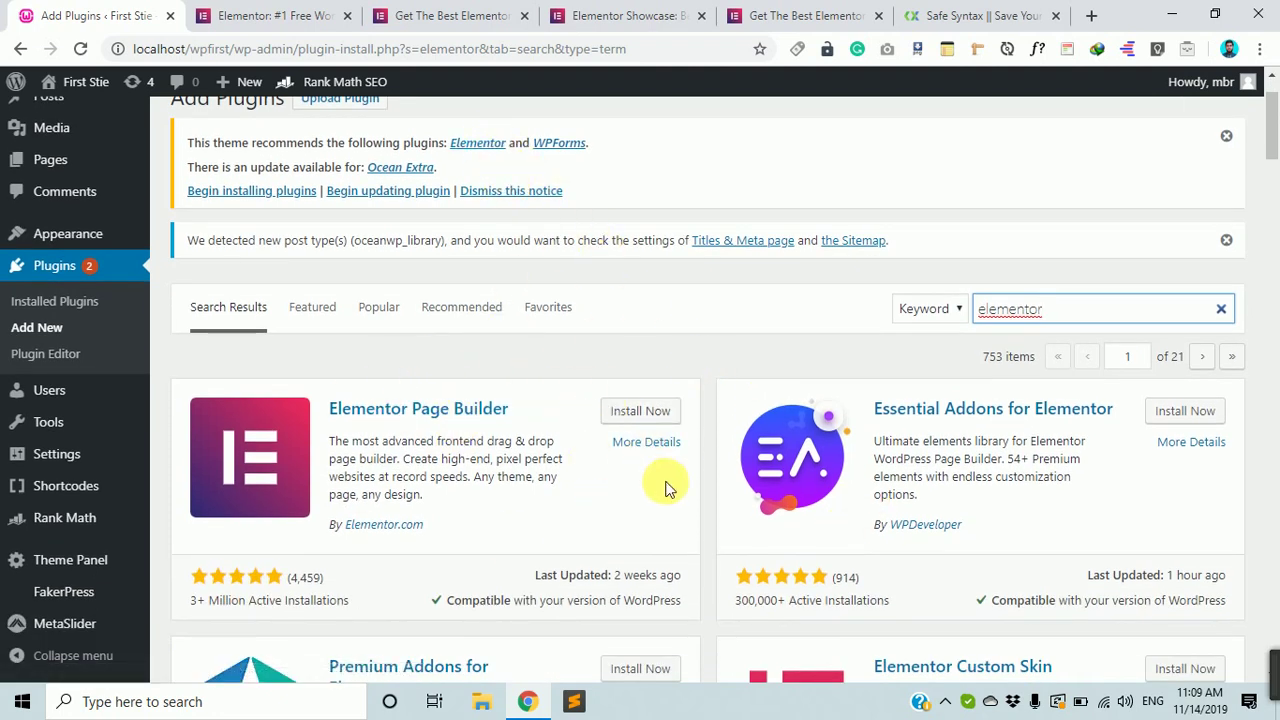
scroll(663, 486, down, 3)
scroll(766, 457, up, 4)
scroll(465, 420, down, 3)
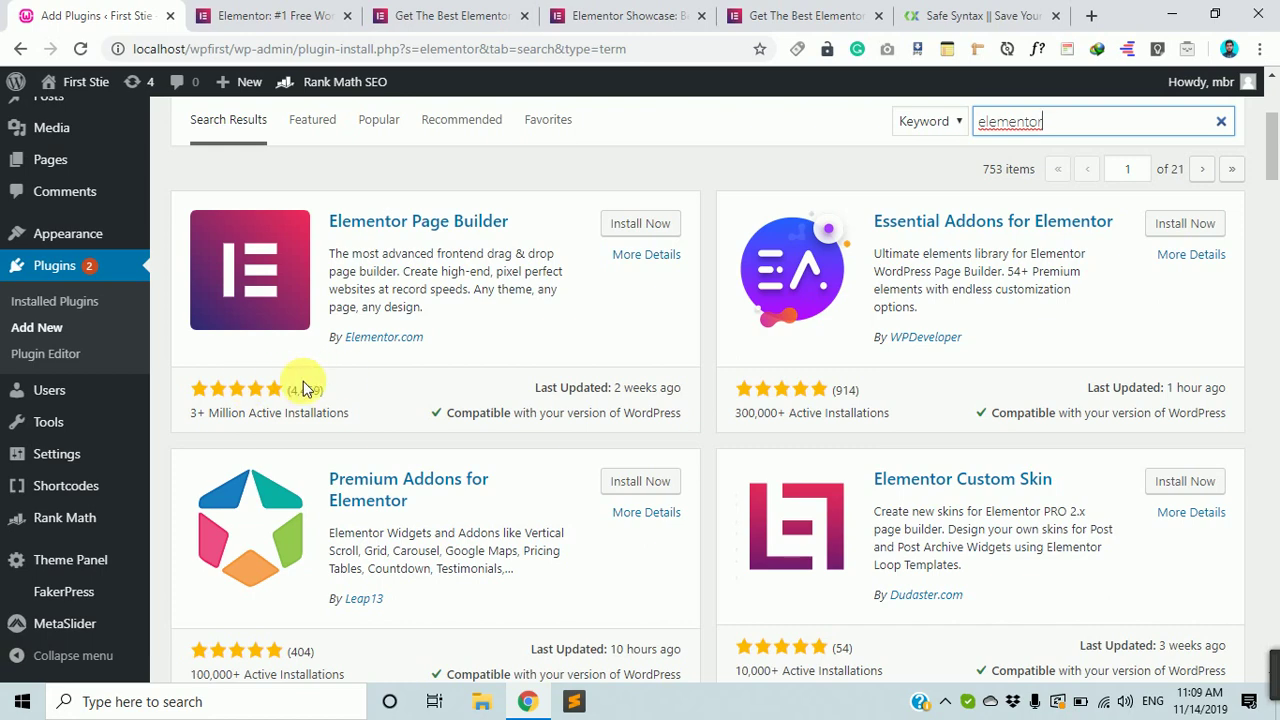
Look through the remaining Elementor add-on plugins down to the end of the first results page
scroll(903, 371, down, 6)
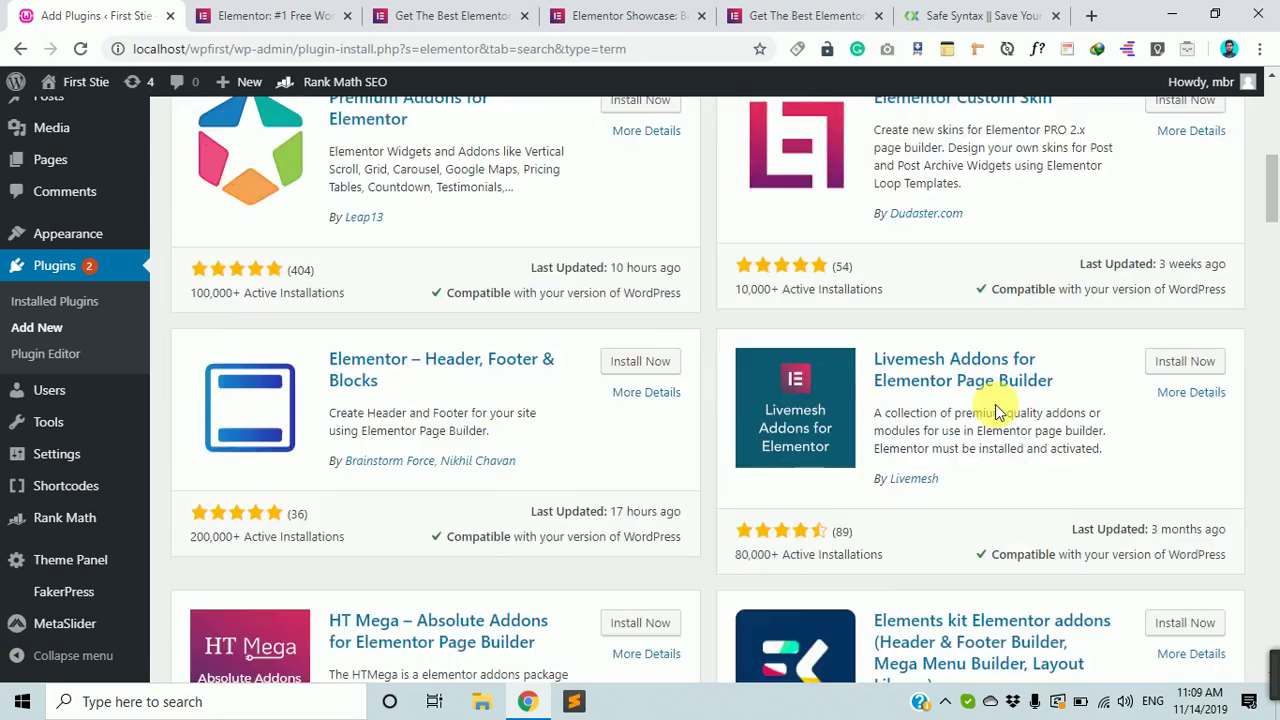
scroll(409, 309, down, 13)
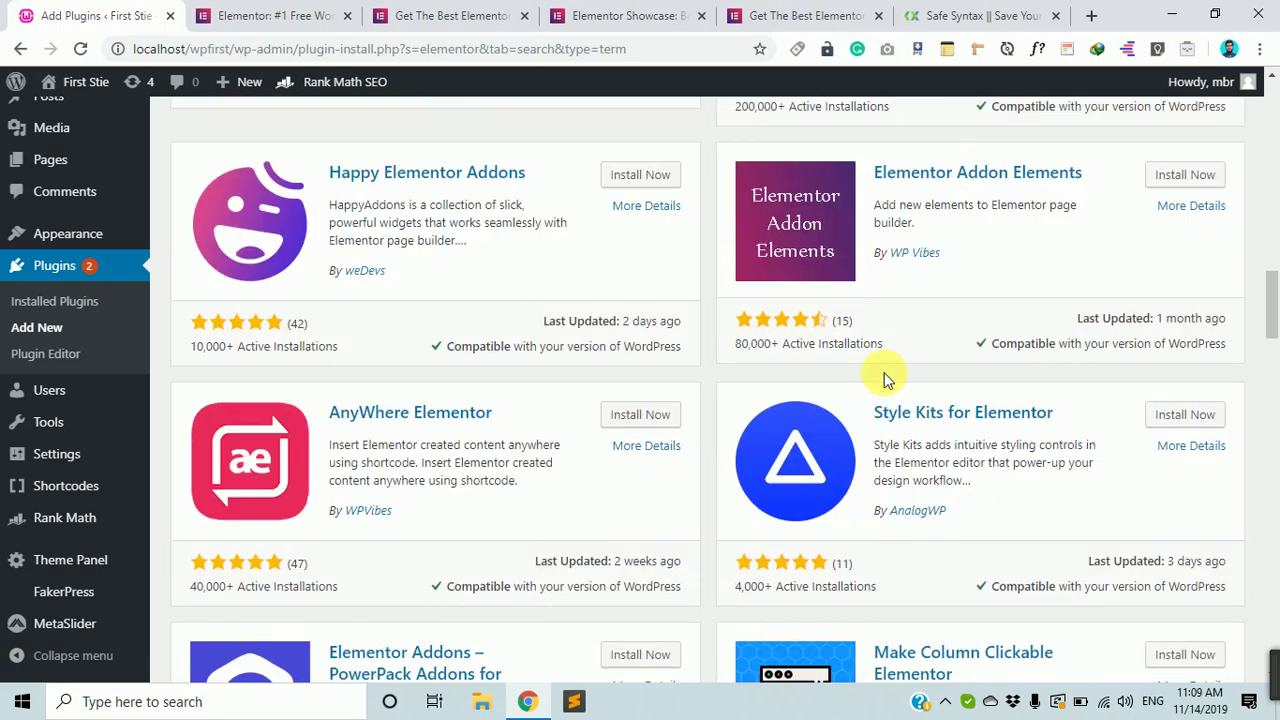
scroll(706, 375, down, 13)
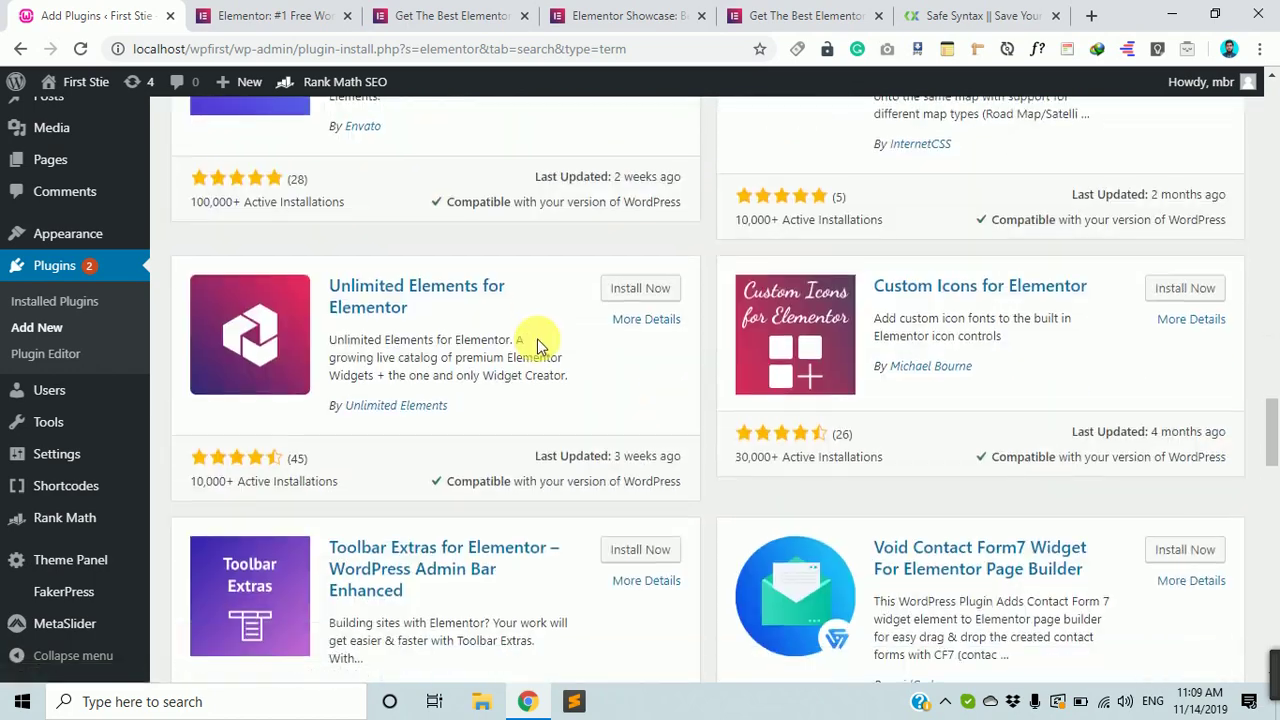
scroll(536, 343, down, 15)
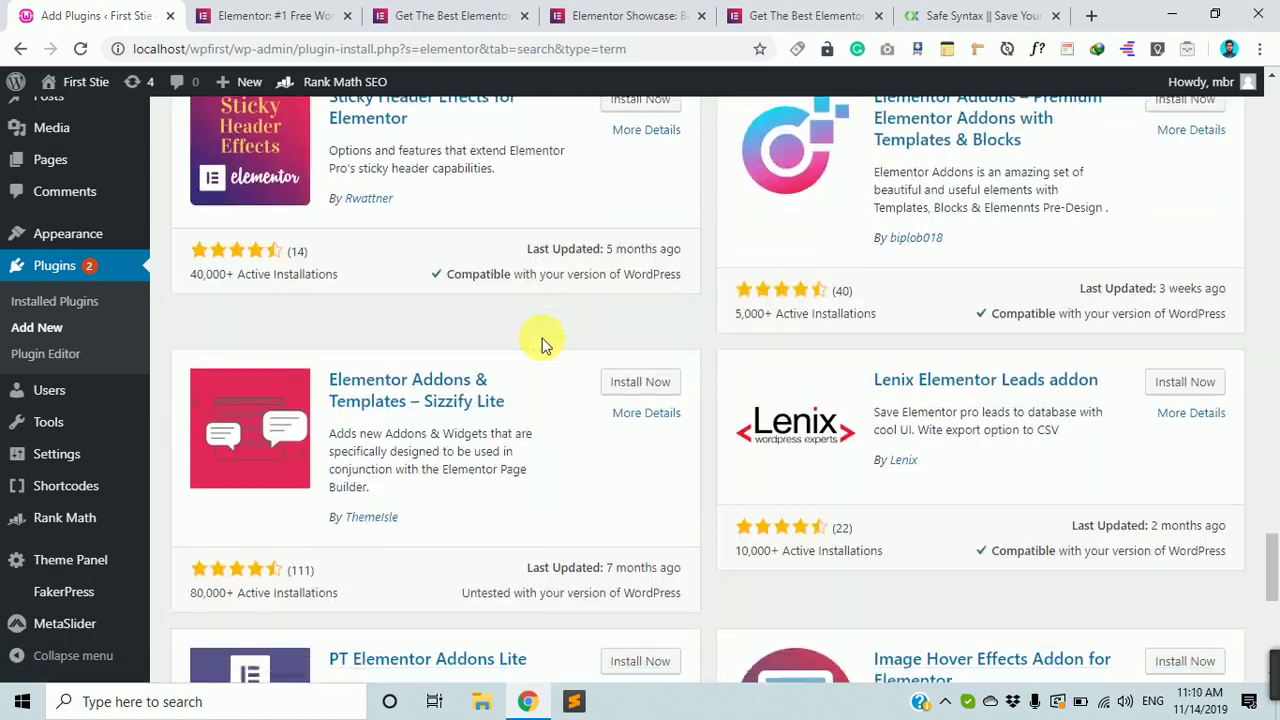
scroll(541, 345, down, 1)
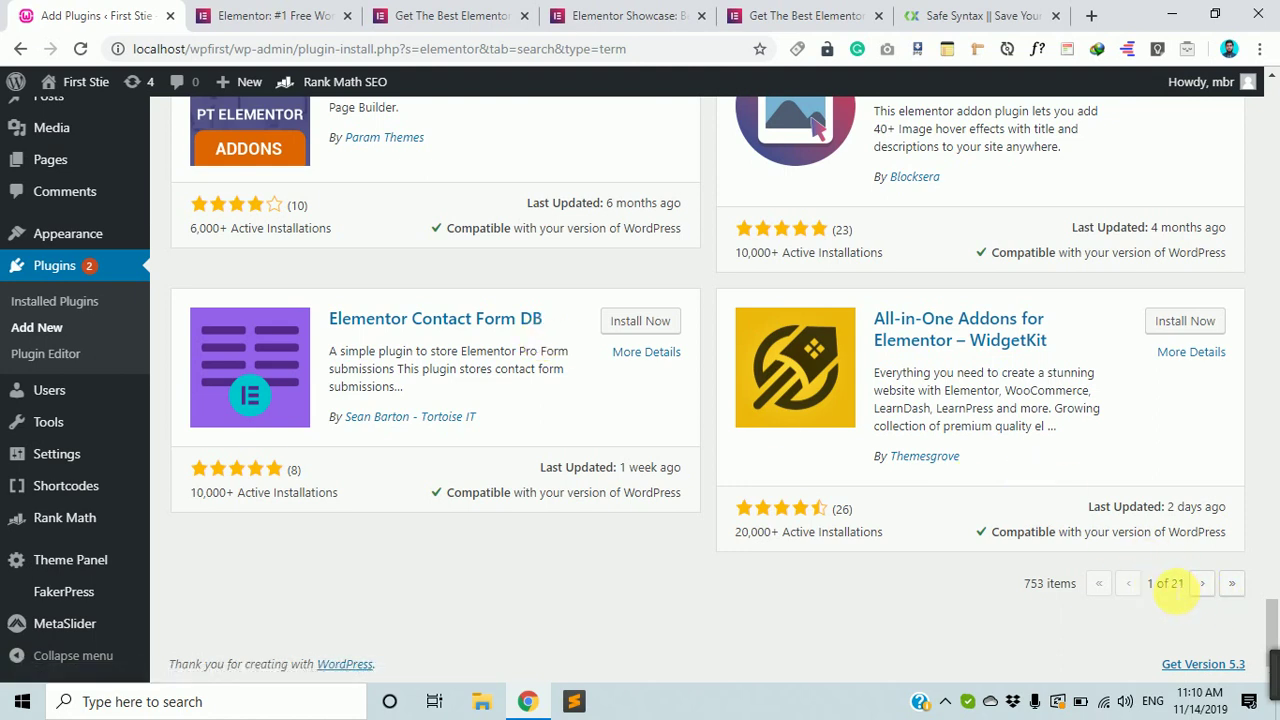
scroll(1110, 570, up, 10)
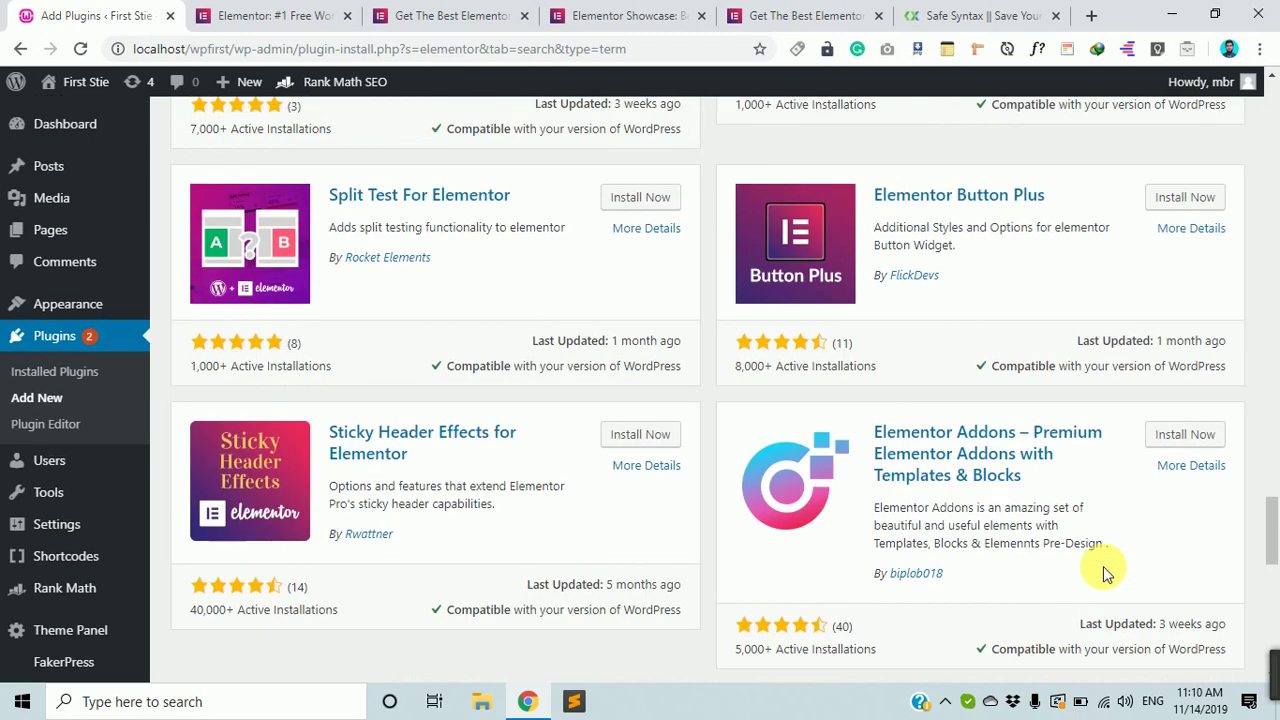
scroll(895, 240, up, 4)
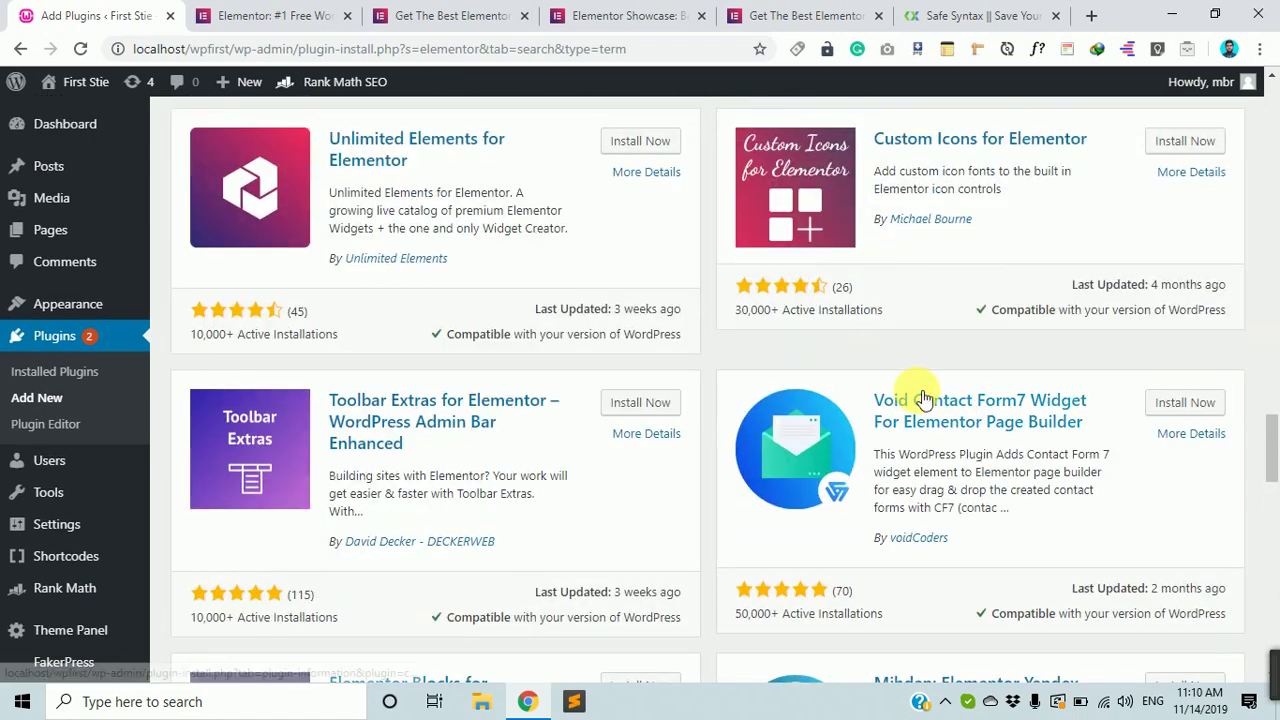
scroll(910, 415, up, 10)
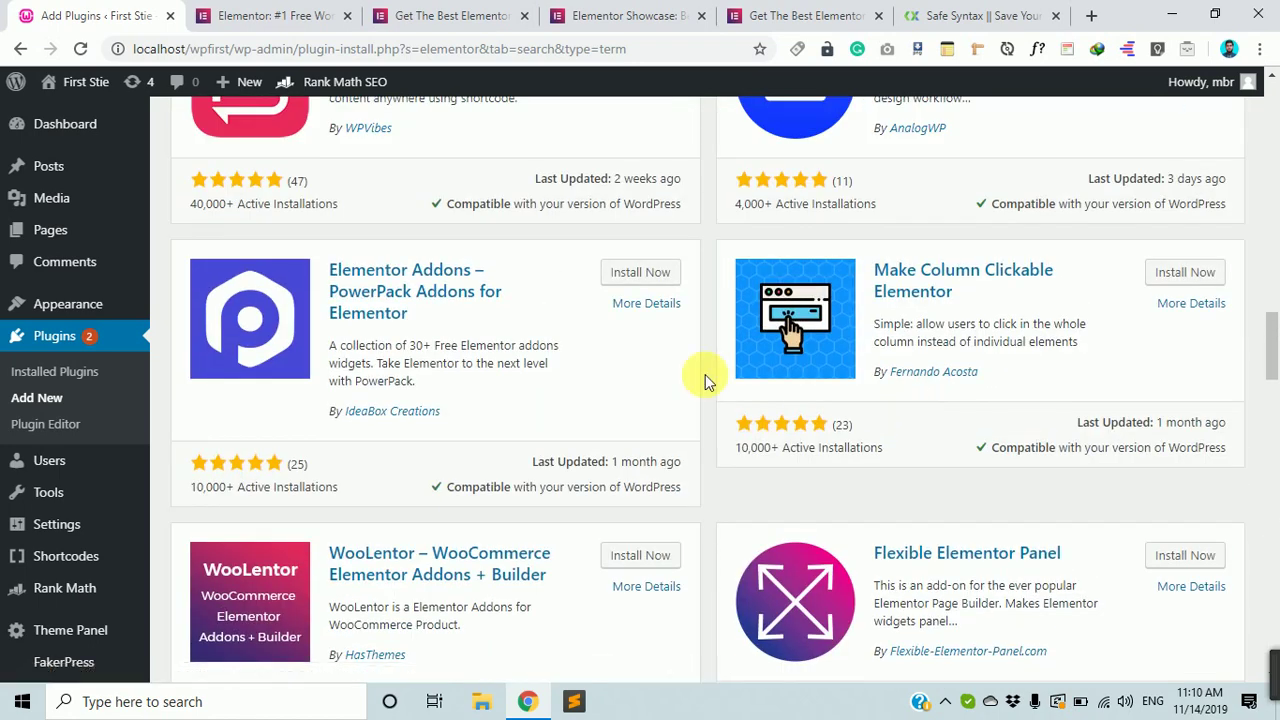
Return to the start of the plugin search results and install the Elementor Page Builder plugin
scroll(503, 372, up, 2)
scroll(503, 376, up, 5)
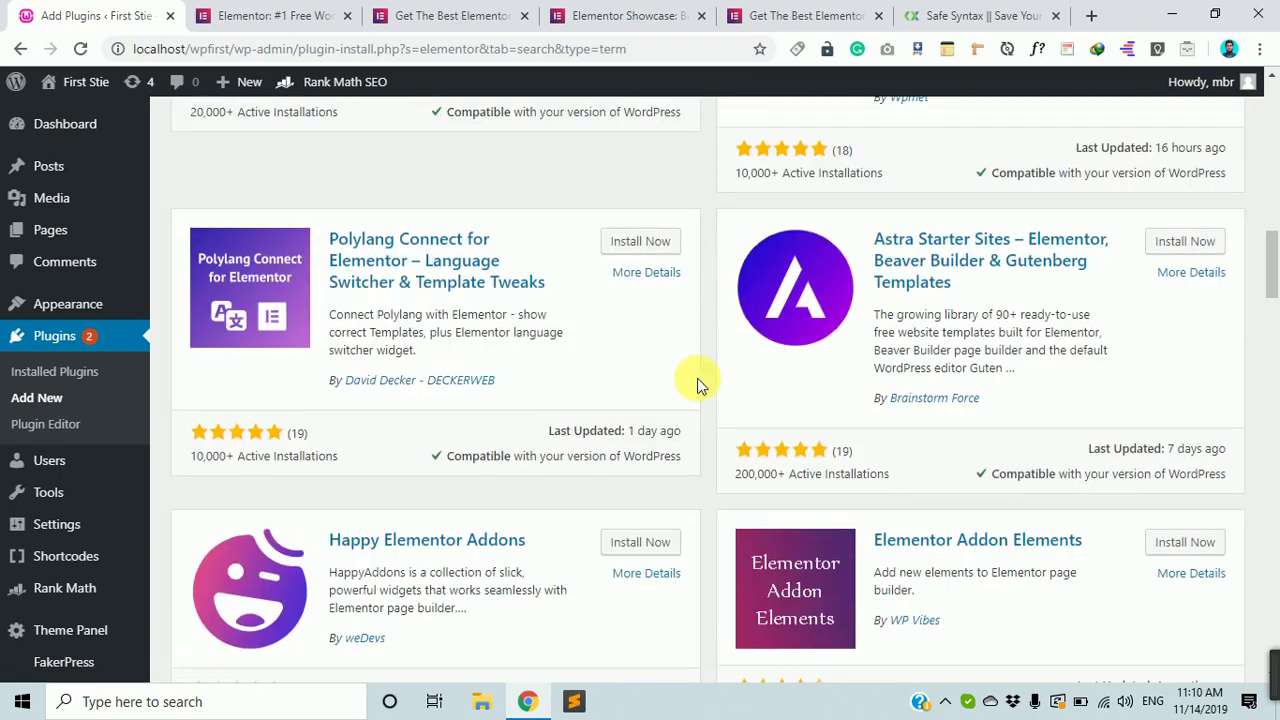
scroll(690, 395, up, 1)
scroll(670, 398, up, 10)
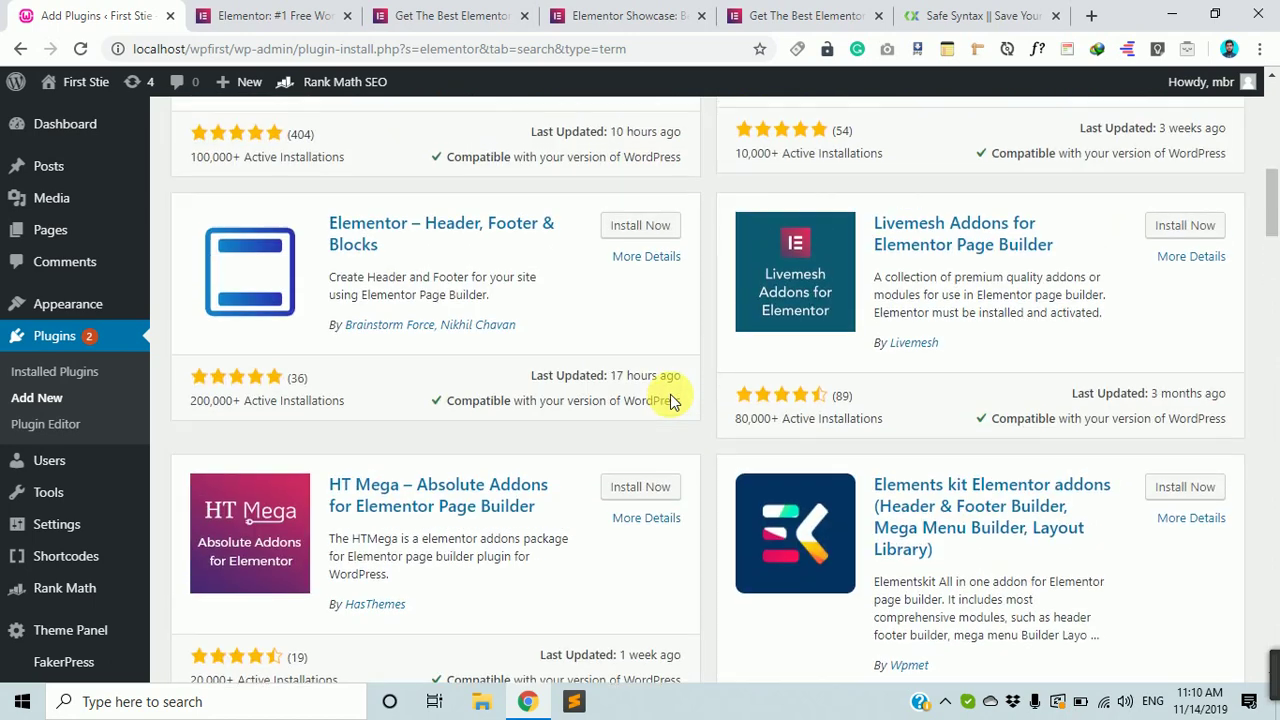
scroll(655, 390, up, 3)
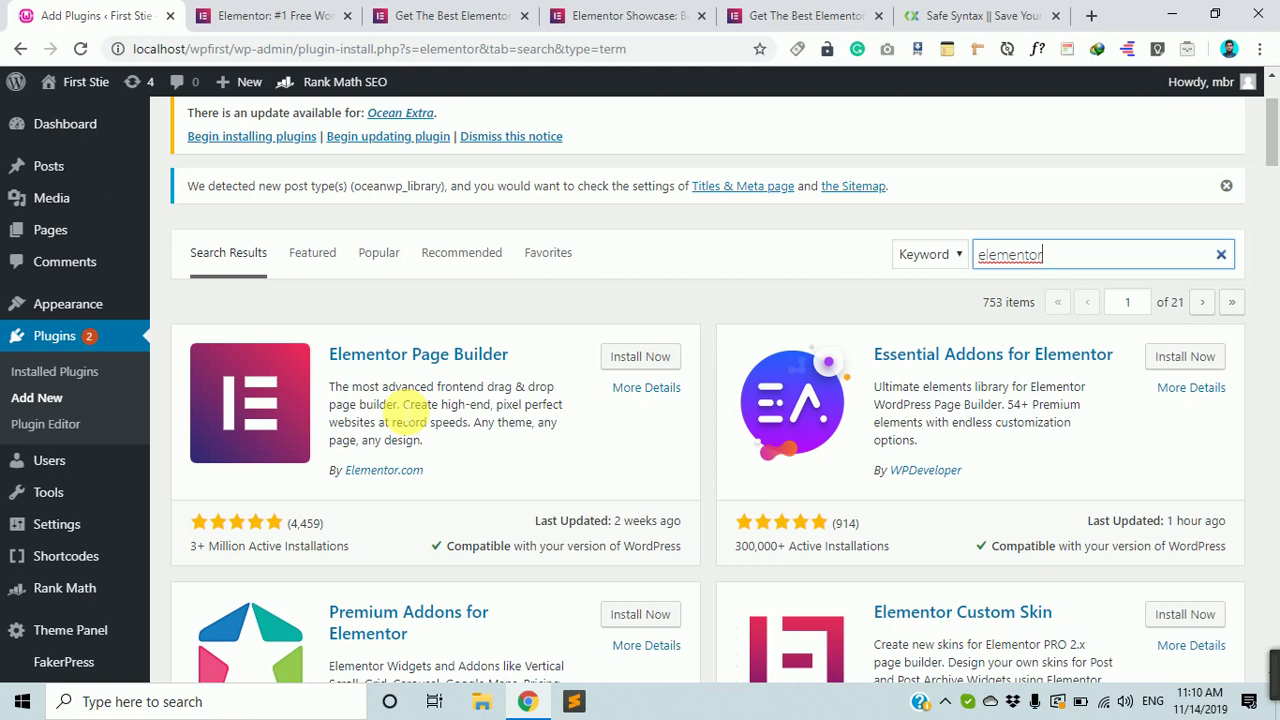
scroll(675, 296, up, 1)
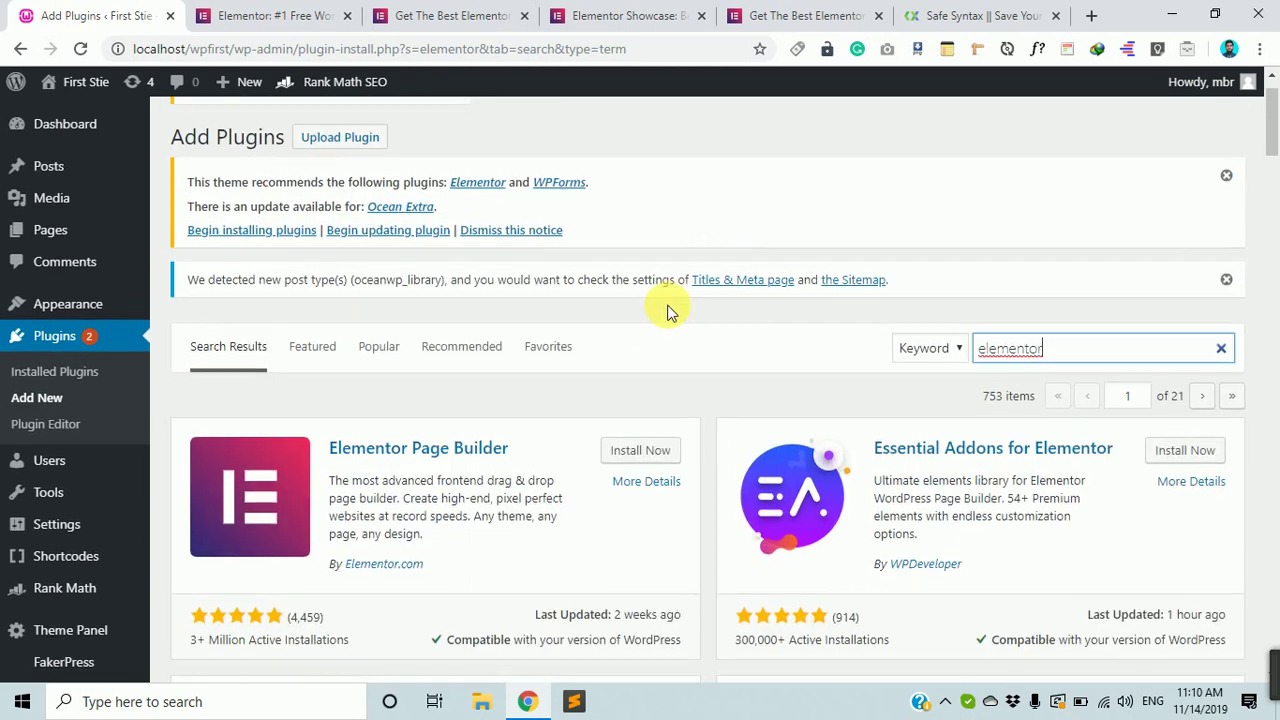
click(648, 449)
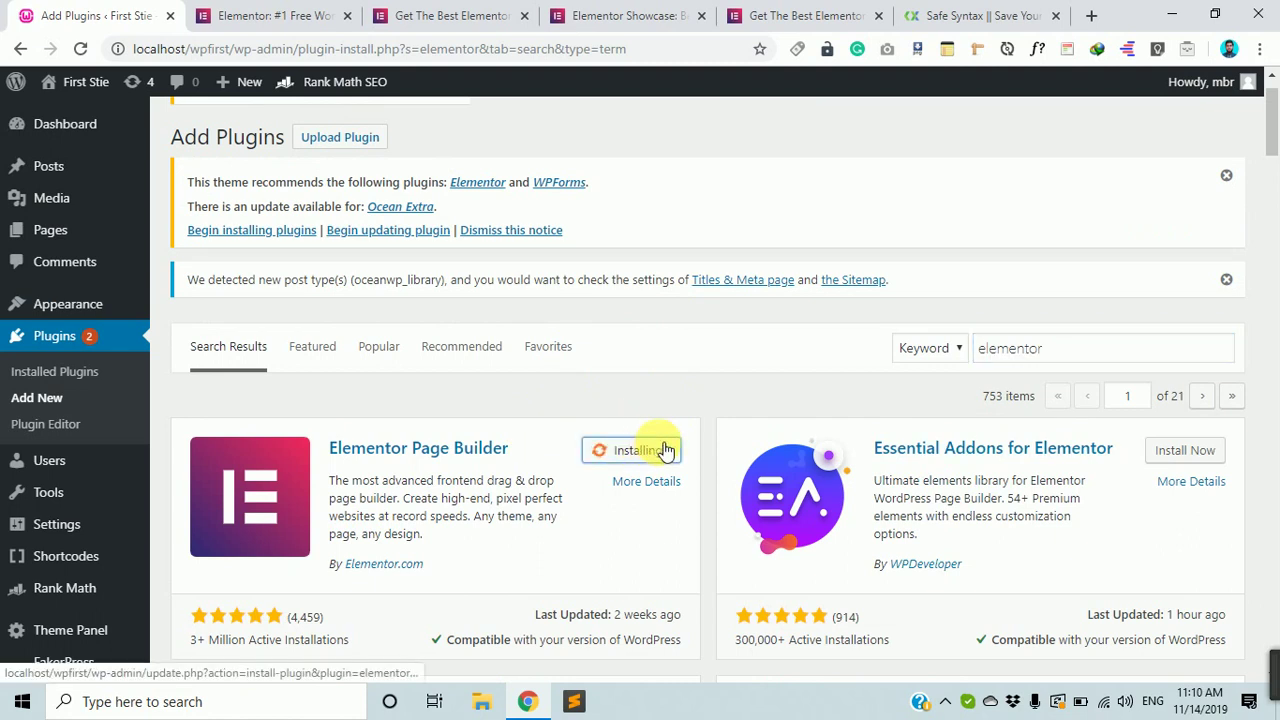
scroll(665, 450, down, 1)
scroll(675, 446, down, 1)
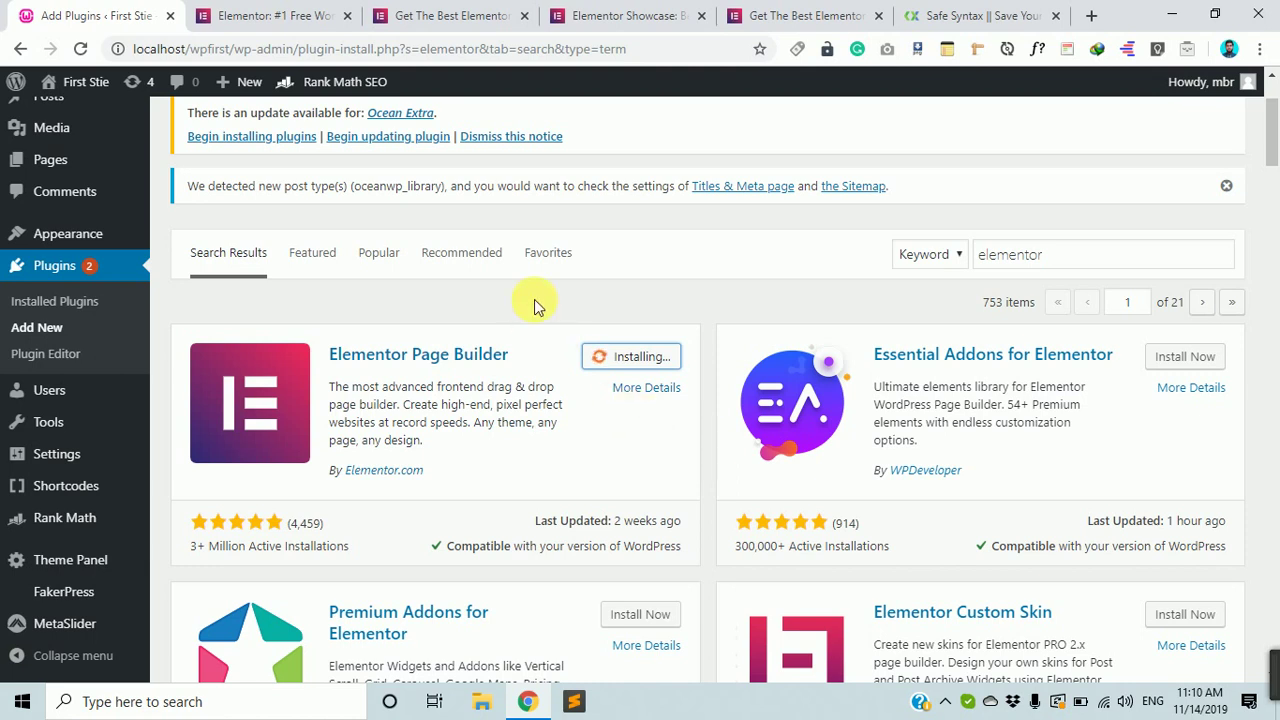
scroll(840, 440, down, 1)
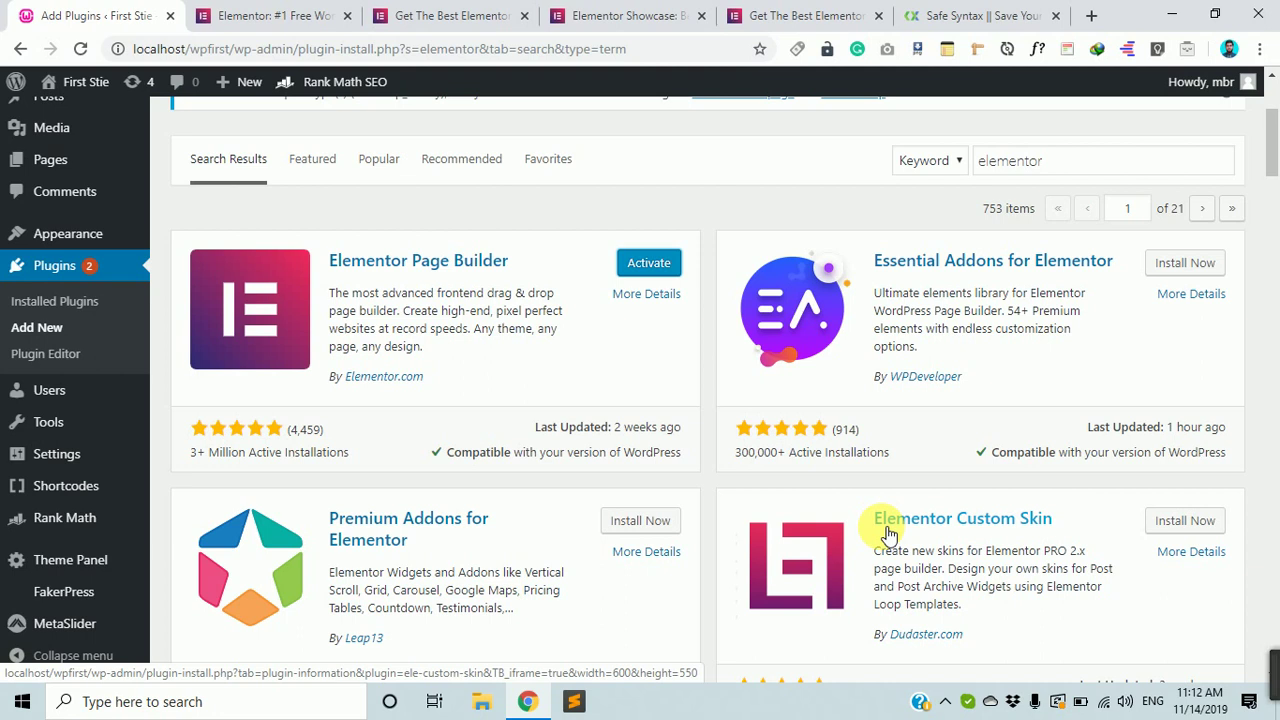
Activate the installed Elementor Page Builder plugin from its entry in the search results
scroll(1050, 560, up, 3)
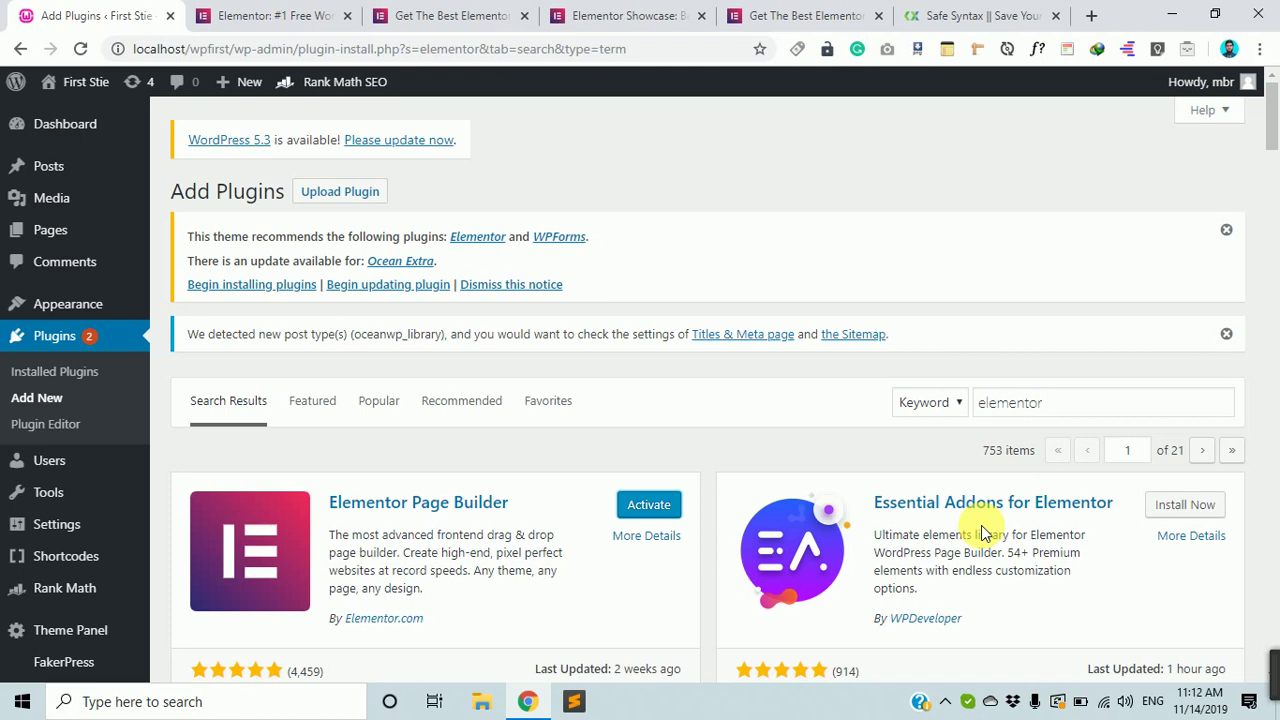
scroll(591, 546, down, 2)
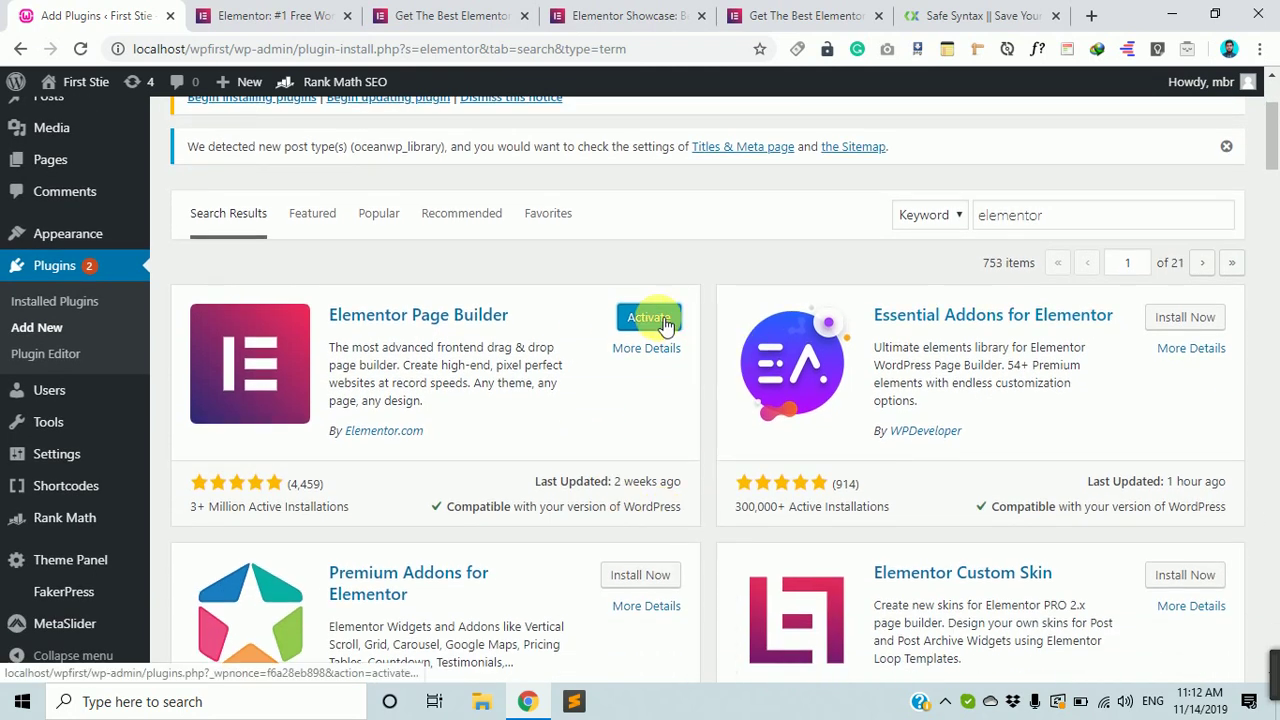
scroll(600, 290, up, 2)
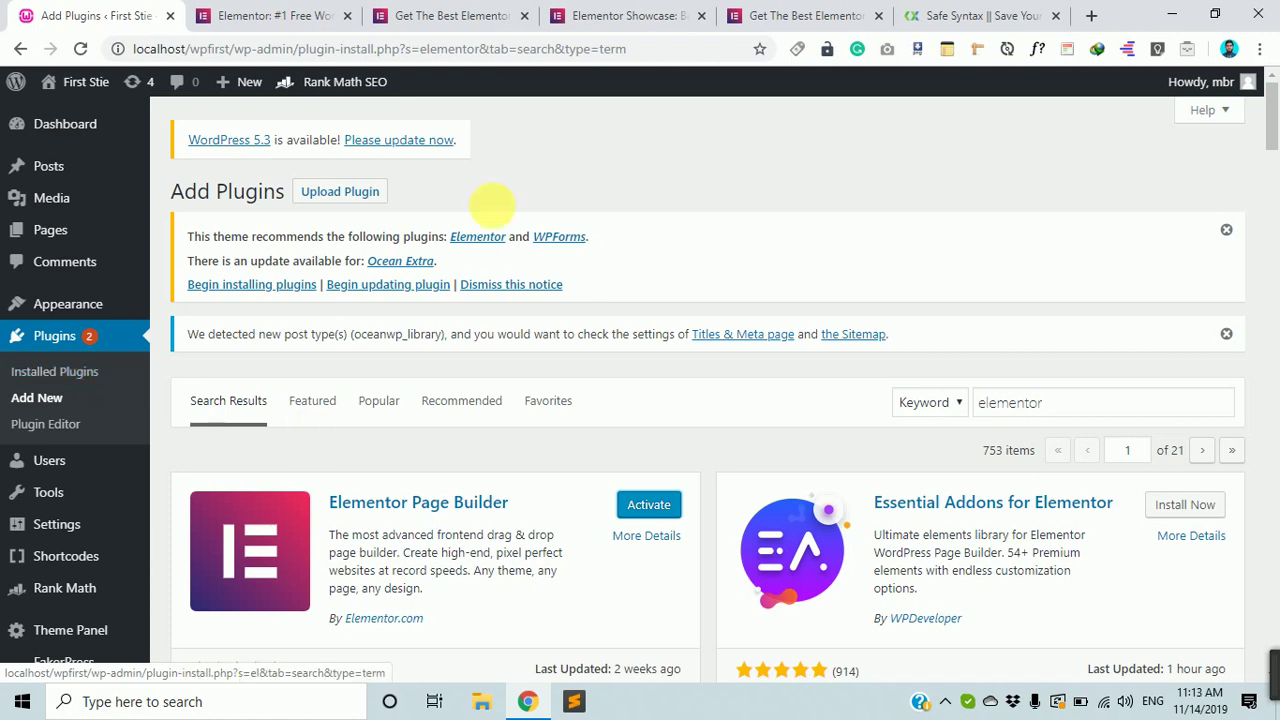
scroll(455, 208, down, 1)
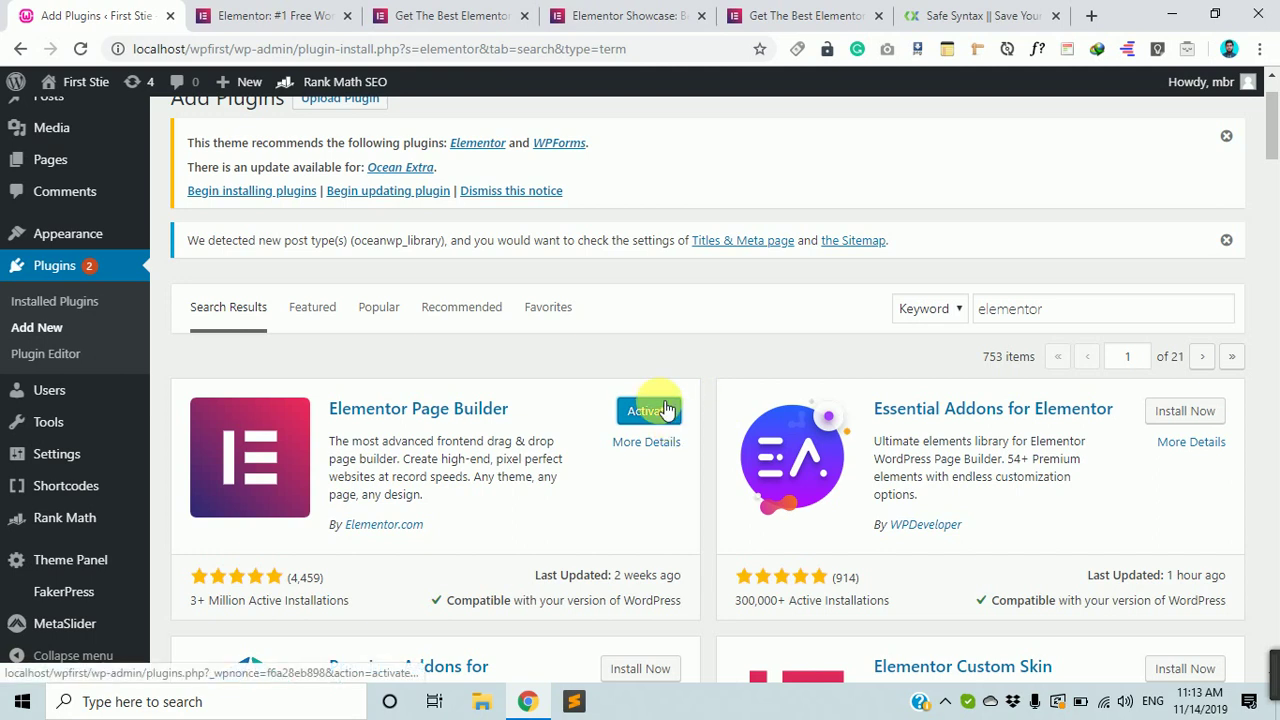
click(660, 410)
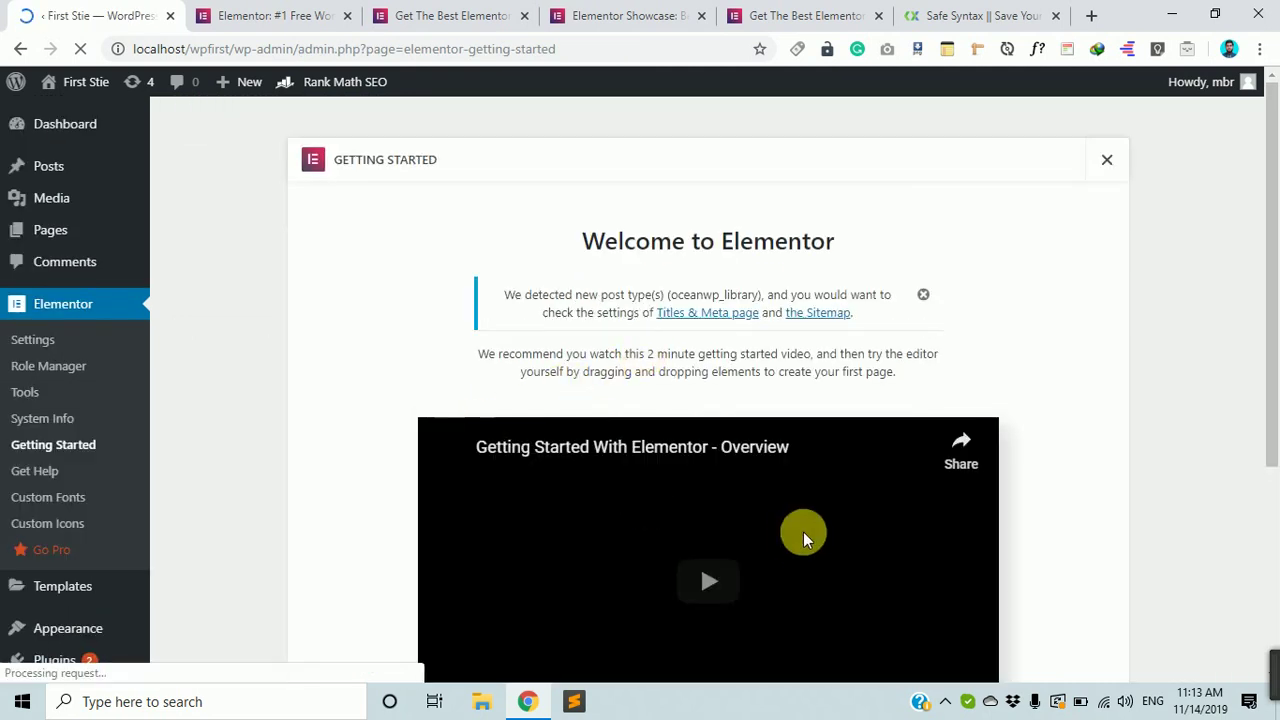
Briefly play and pause the getting-started overview video, look over the Elementor welcome page, and close it
scroll(880, 490, down, 3)
scroll(786, 343, up, 2)
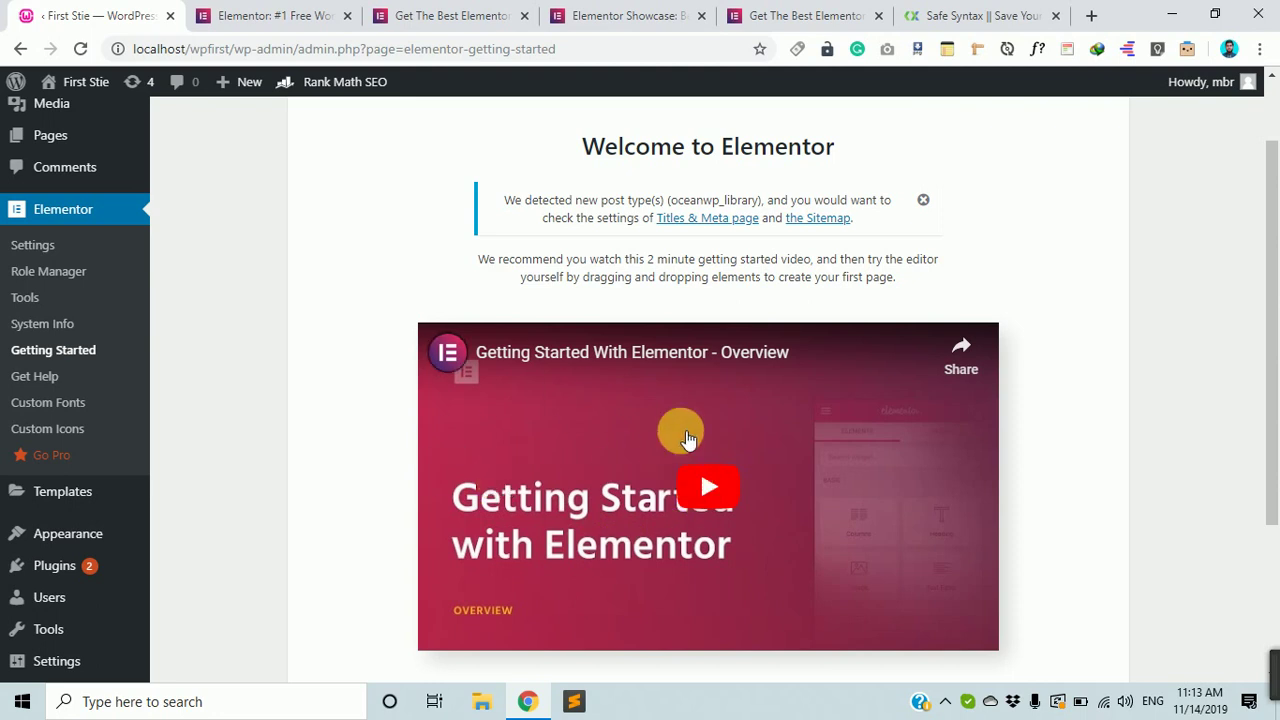
click(706, 486)
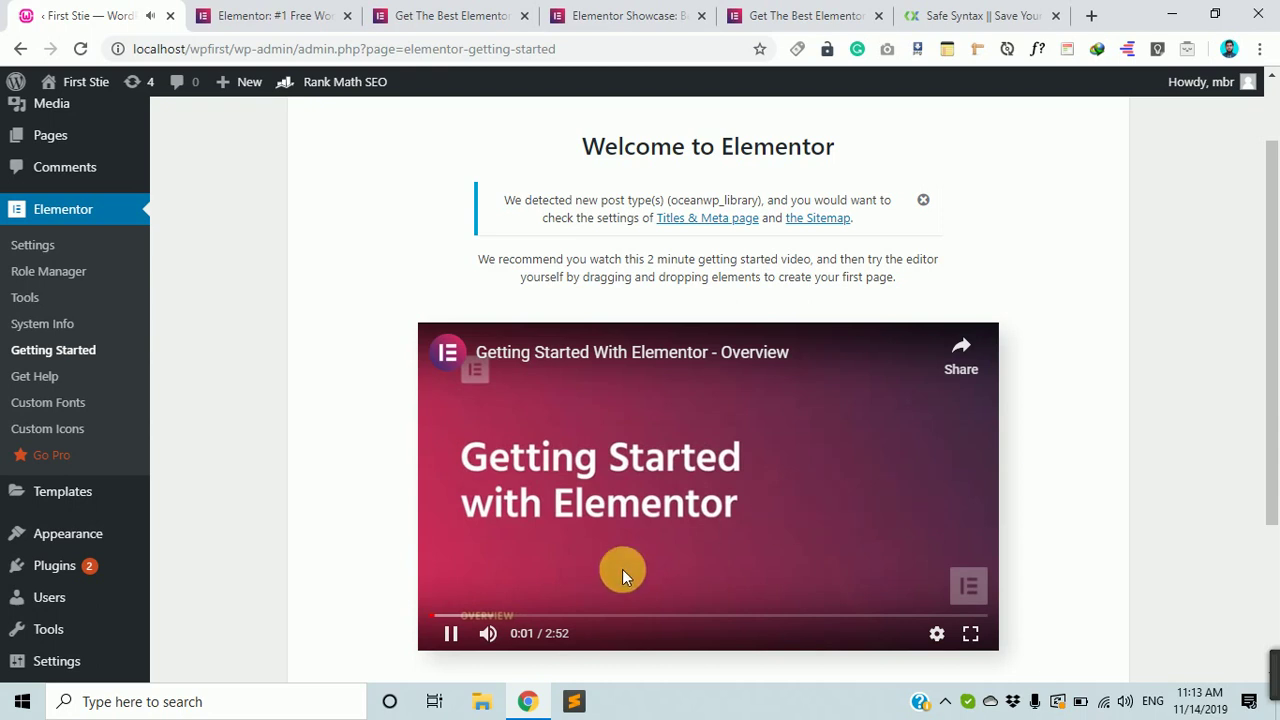
click(449, 634)
scroll(826, 245, up, 2)
scroll(826, 248, down, 3)
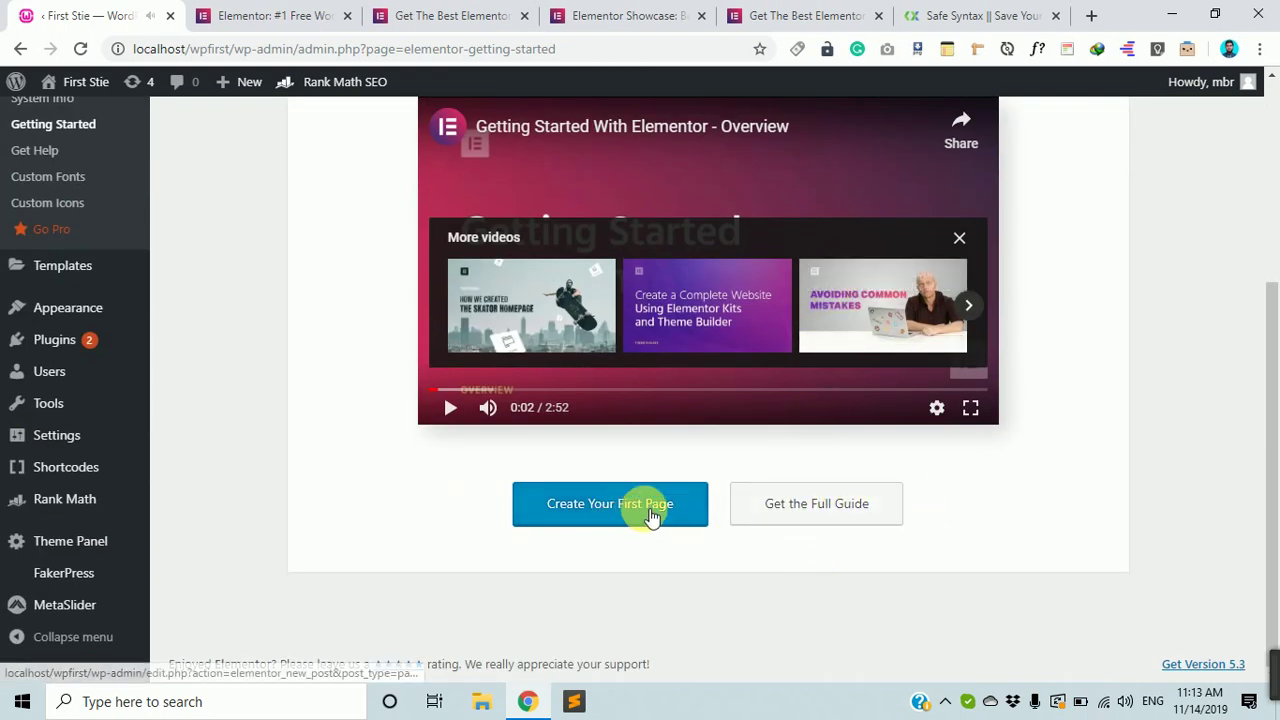
scroll(780, 503, up, 3)
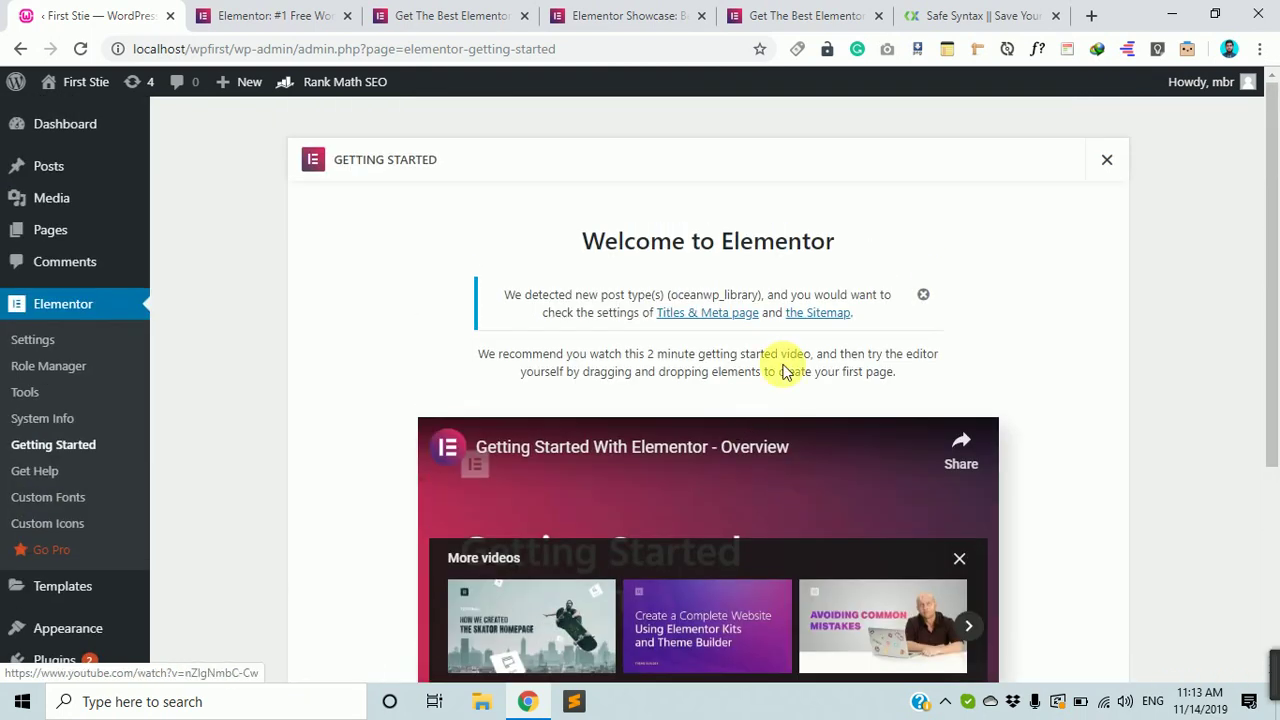
click(1106, 162)
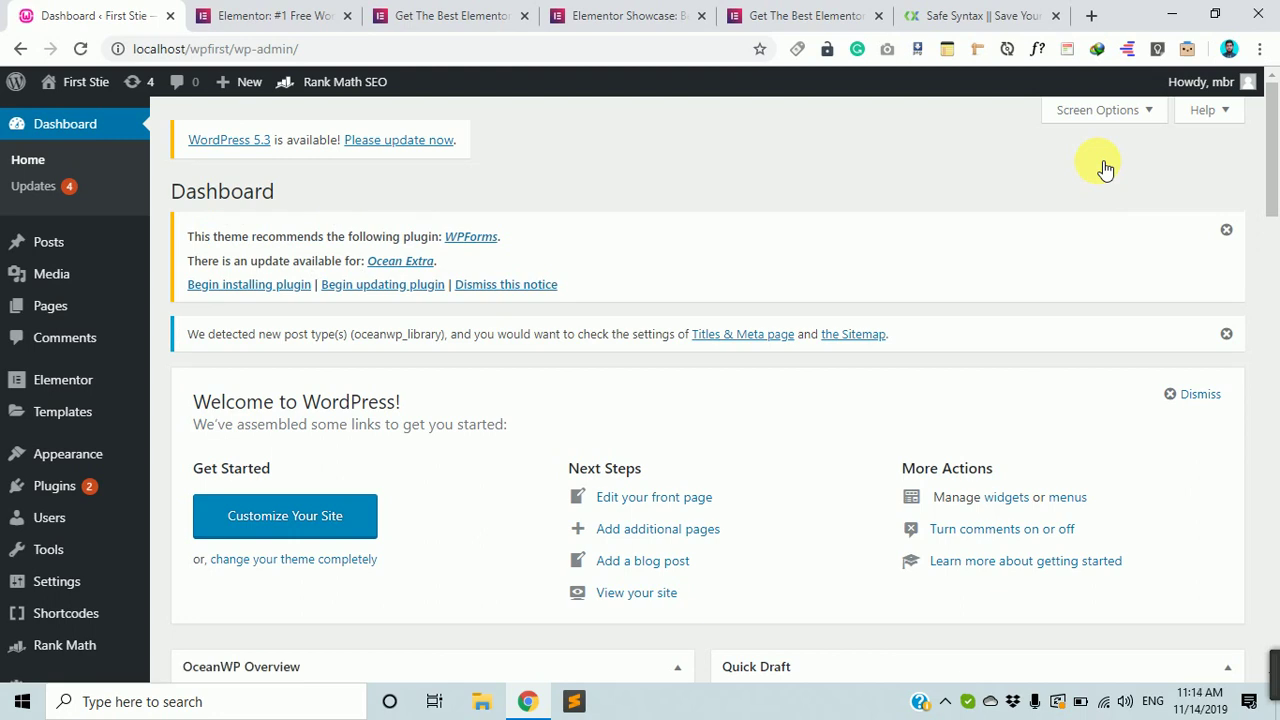
Review the new Elementor and Templates admin entries and examine the Theme Builder page
mouse_move(80, 382)
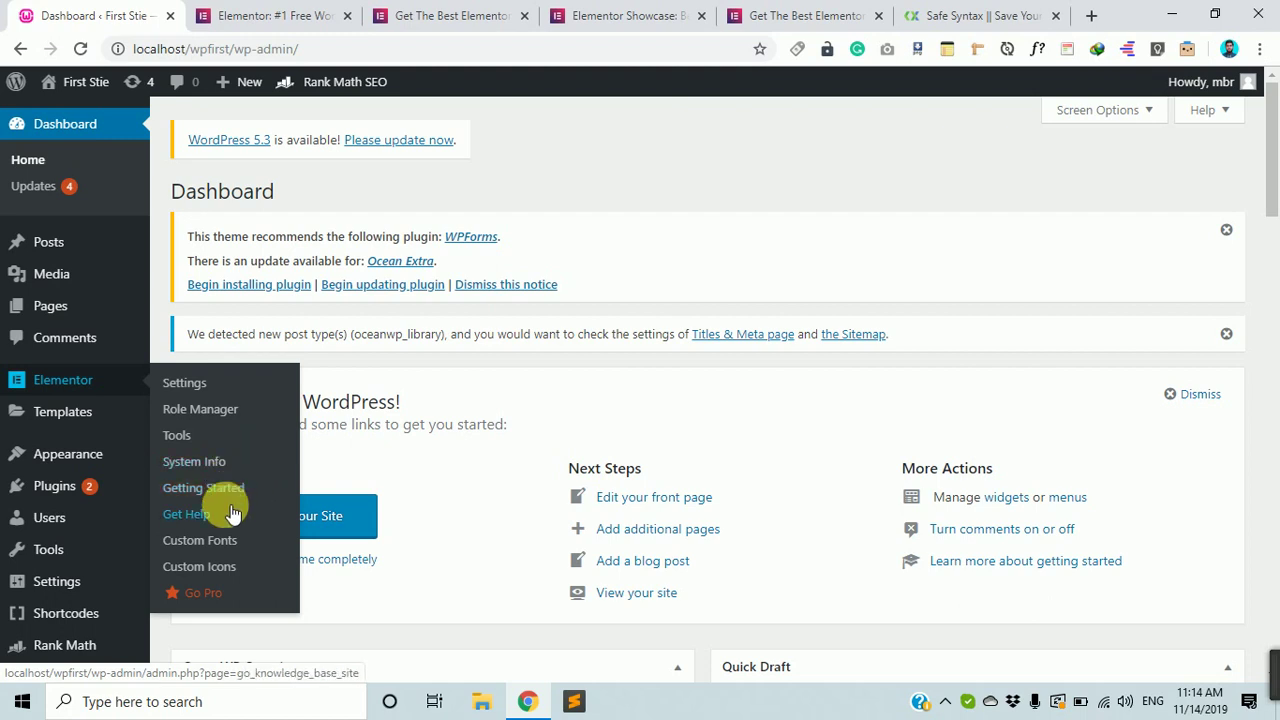
mouse_move(63, 420)
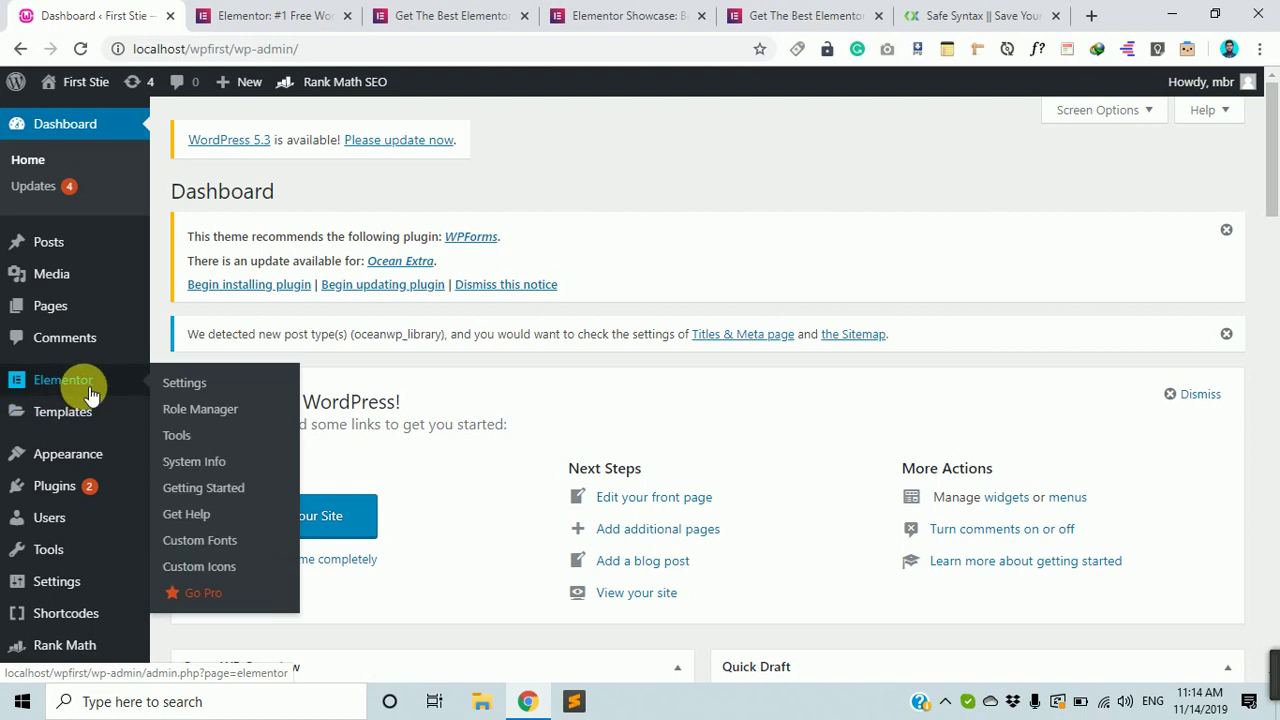
mouse_move(103, 425)
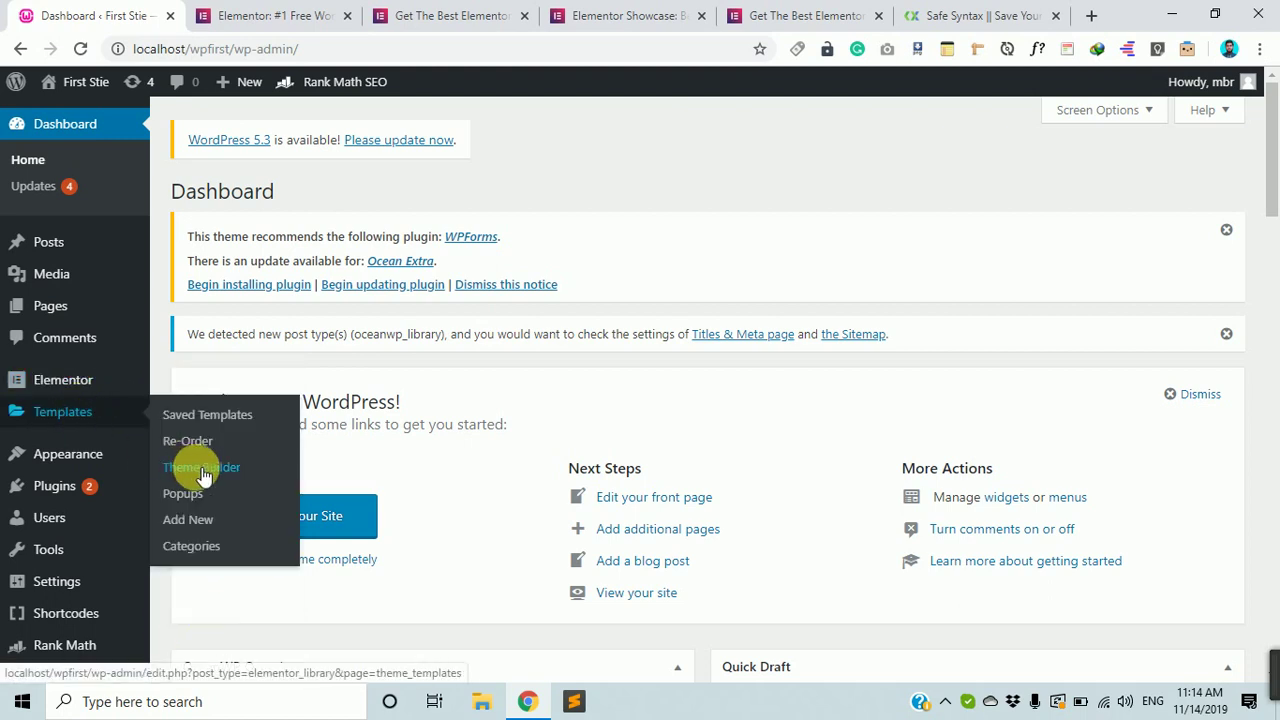
click(204, 474)
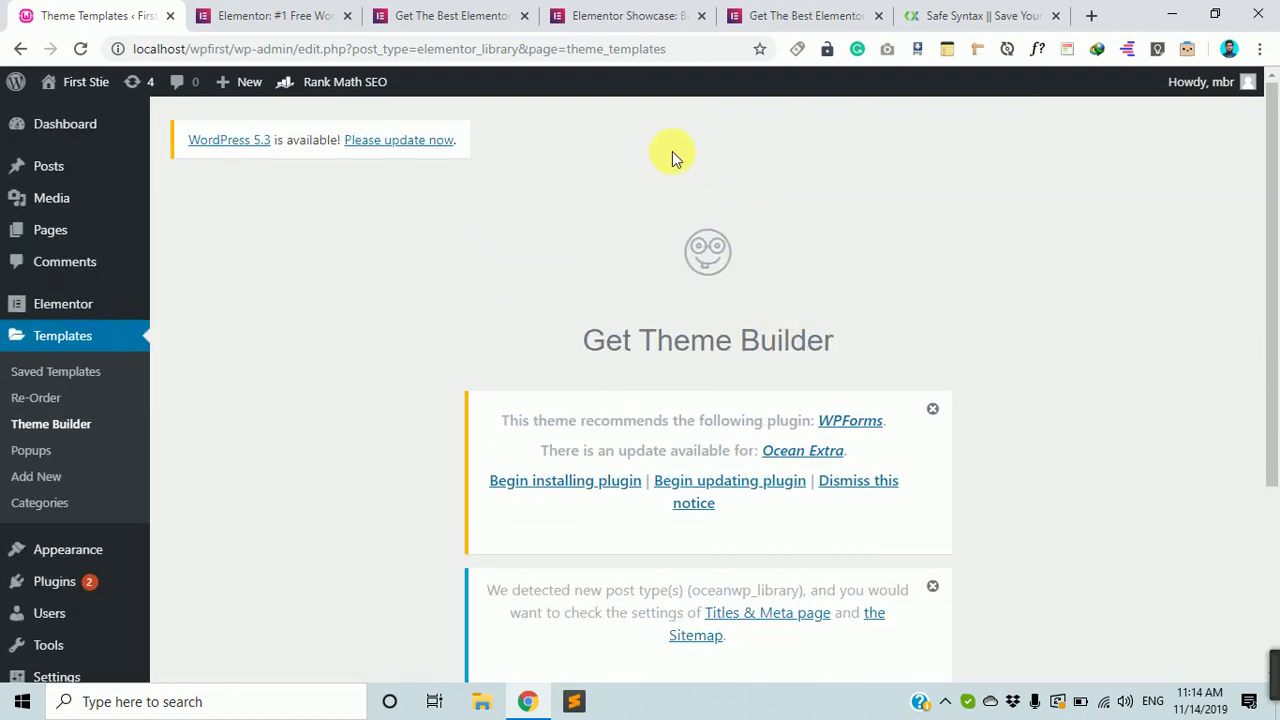
scroll(703, 263, down, 3)
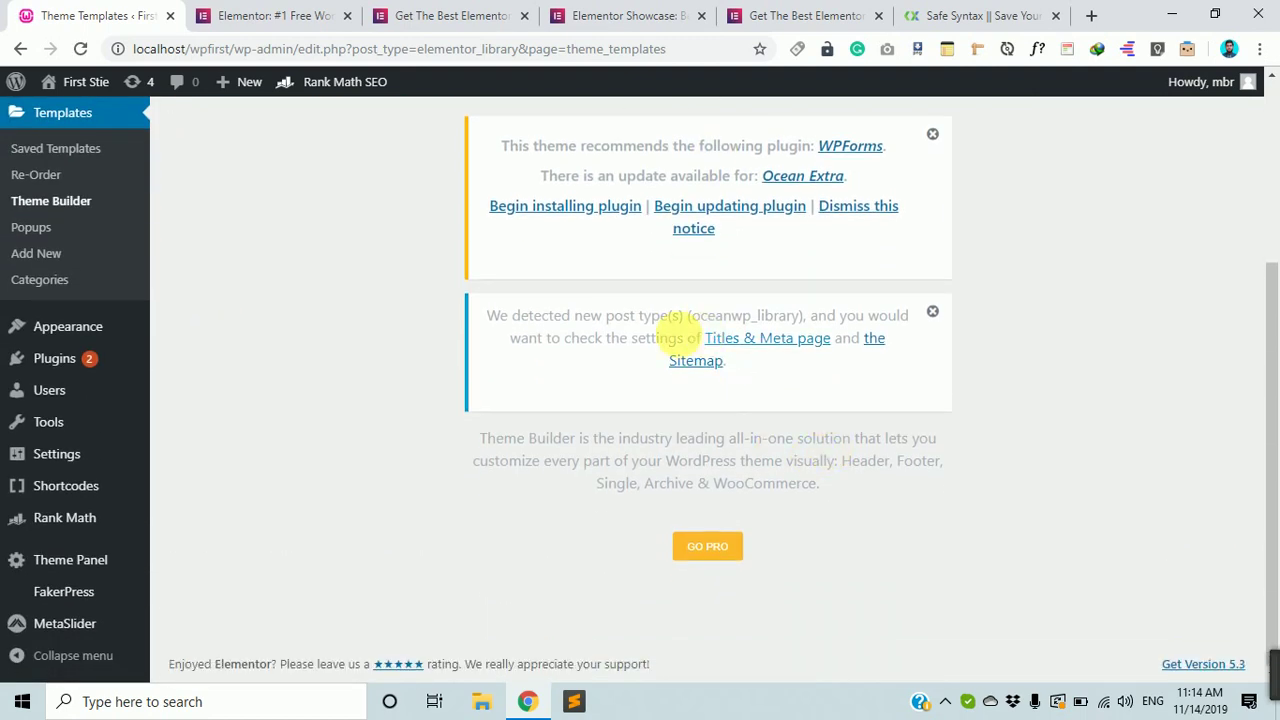
scroll(684, 333, up, 3)
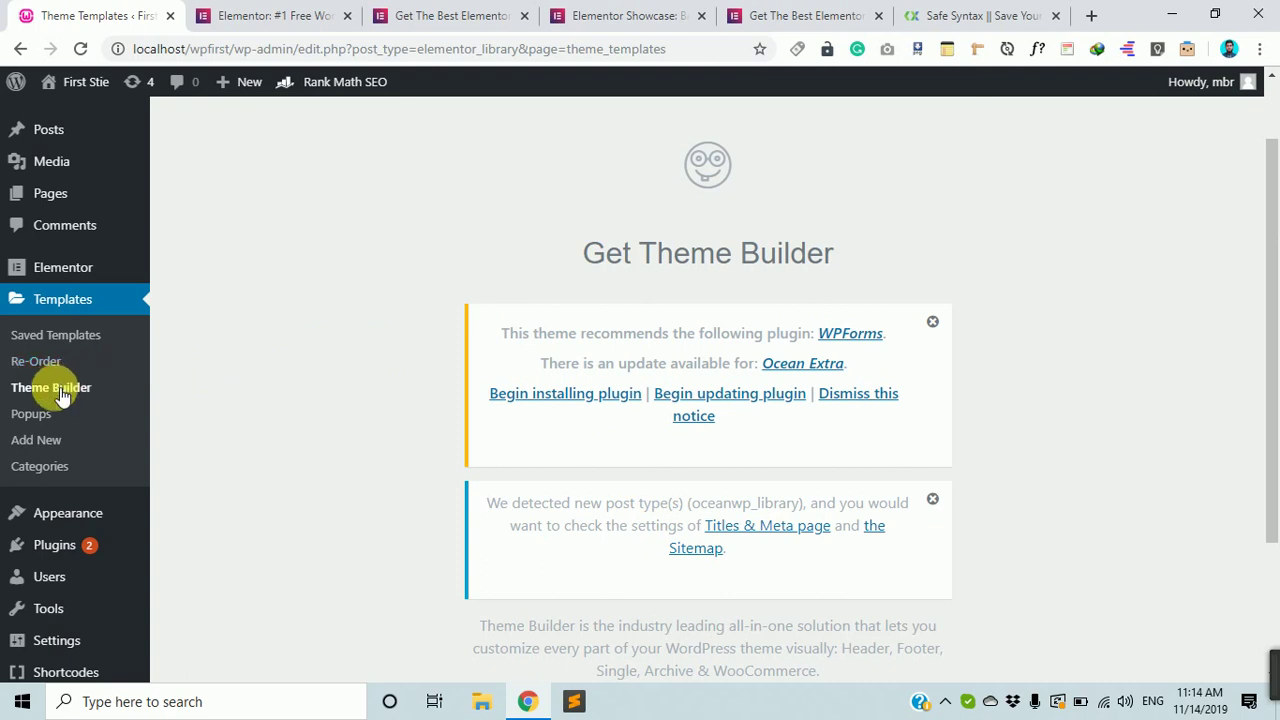
click(62, 393)
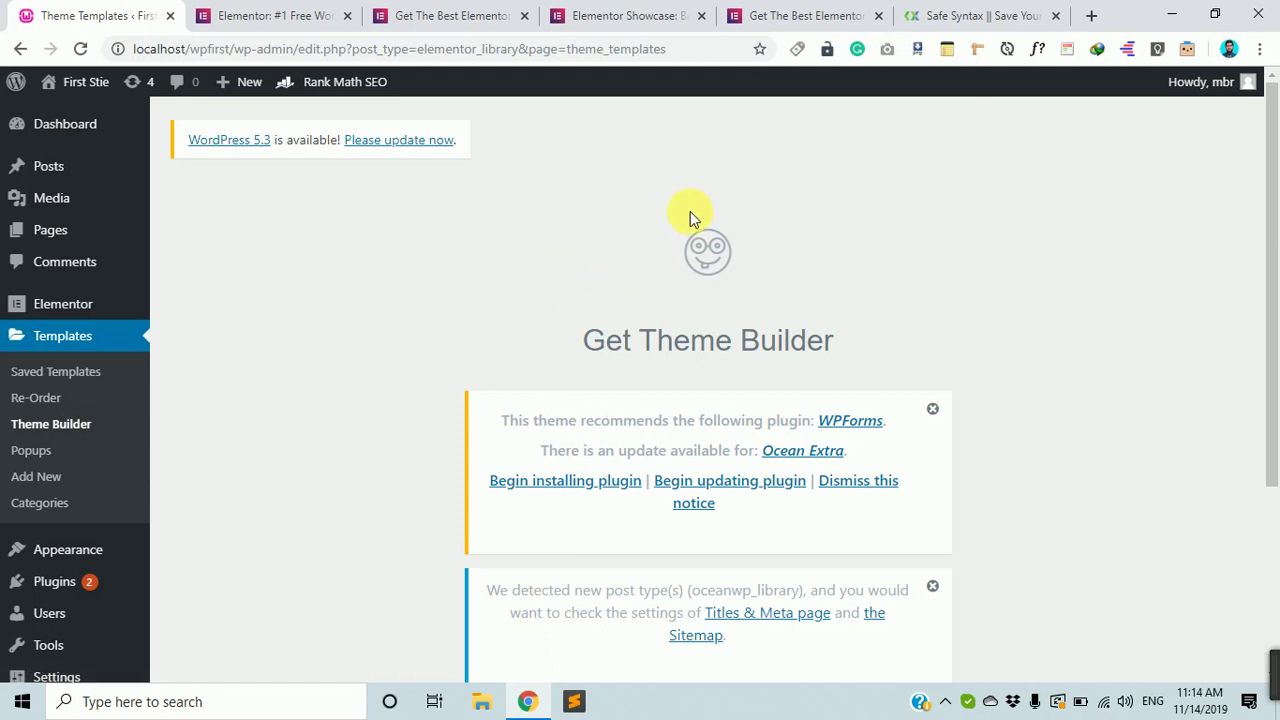
Open Elementor's general settings and look over the post types and the default color and font options
mouse_move(58, 318)
mouse_move(100, 306)
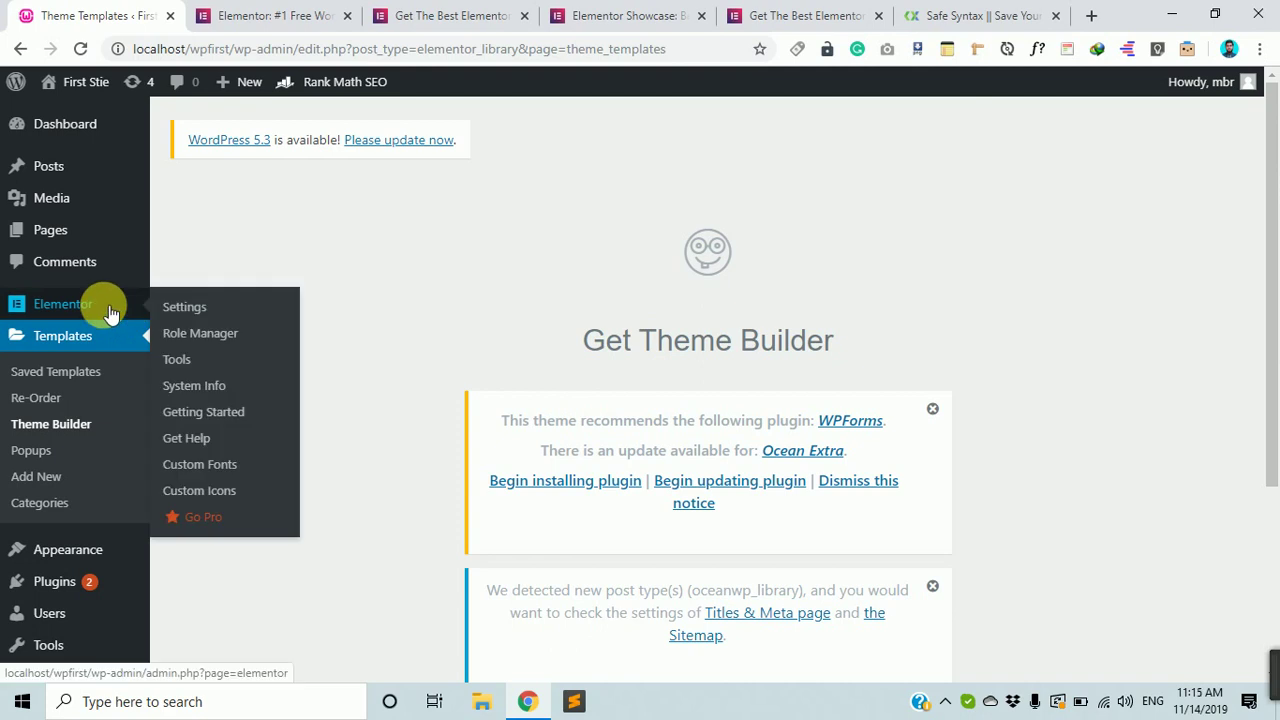
click(205, 312)
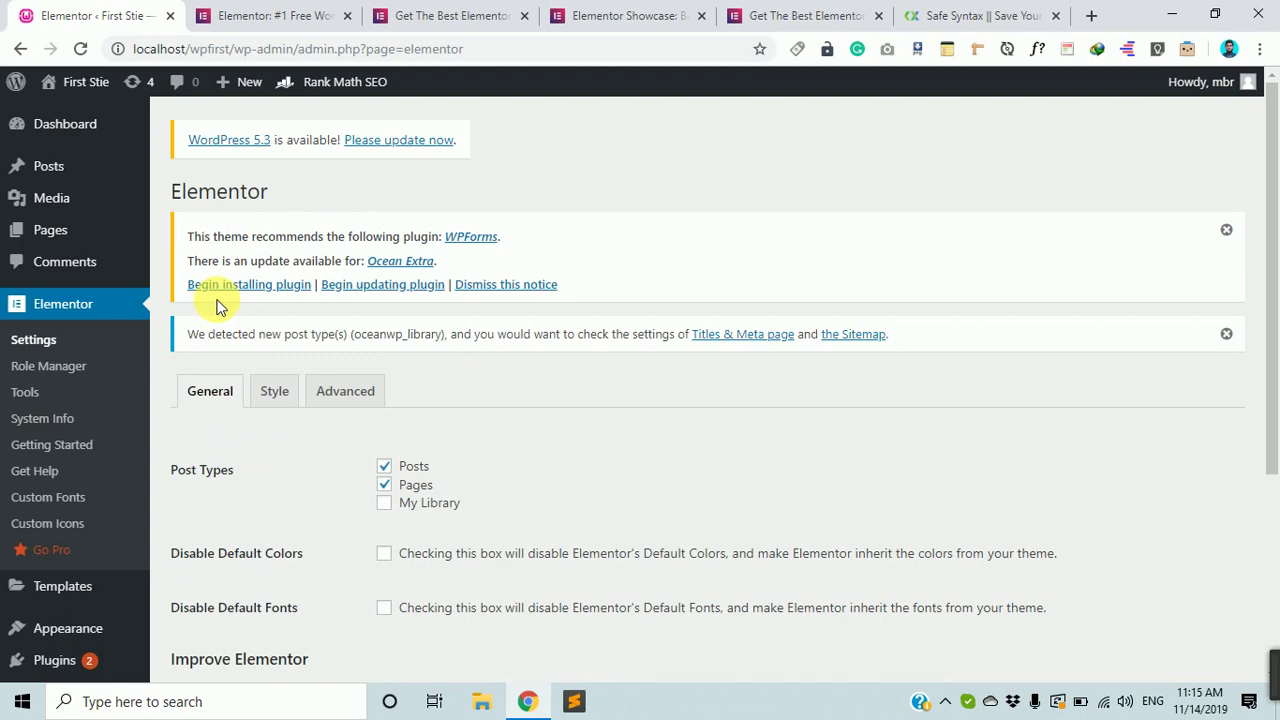
scroll(703, 438, down, 1)
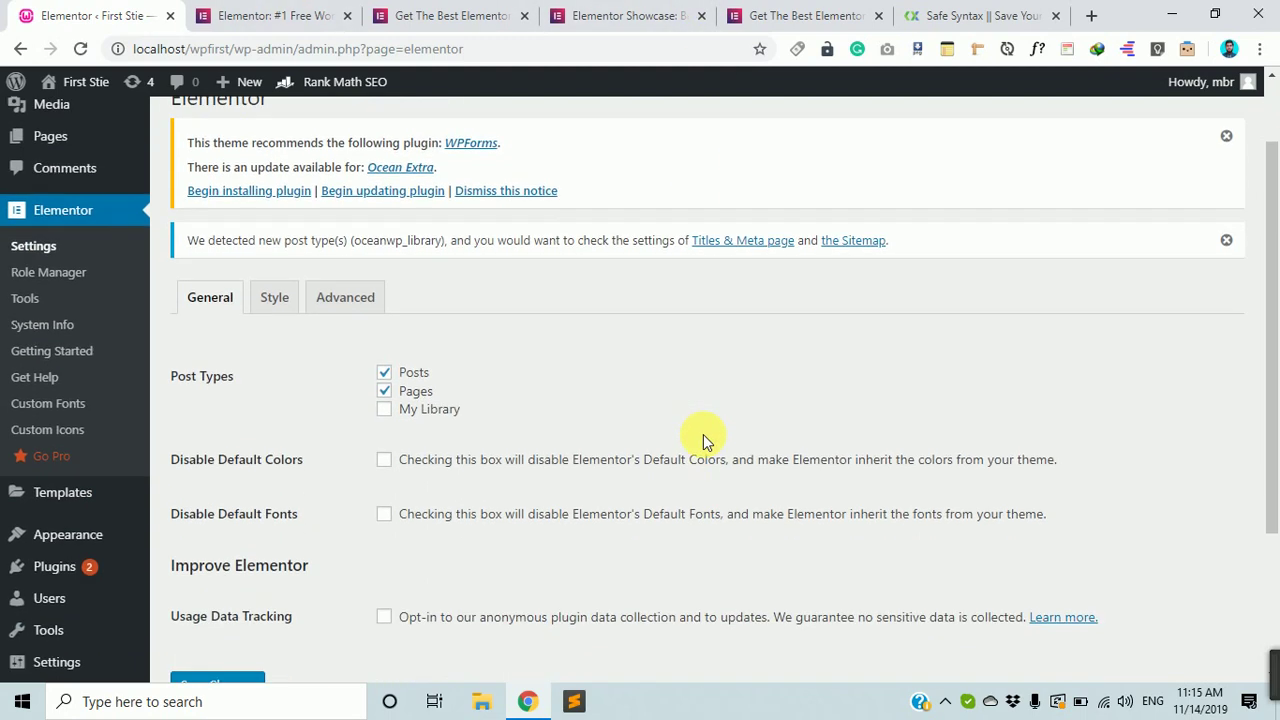
scroll(705, 434, down, 1)
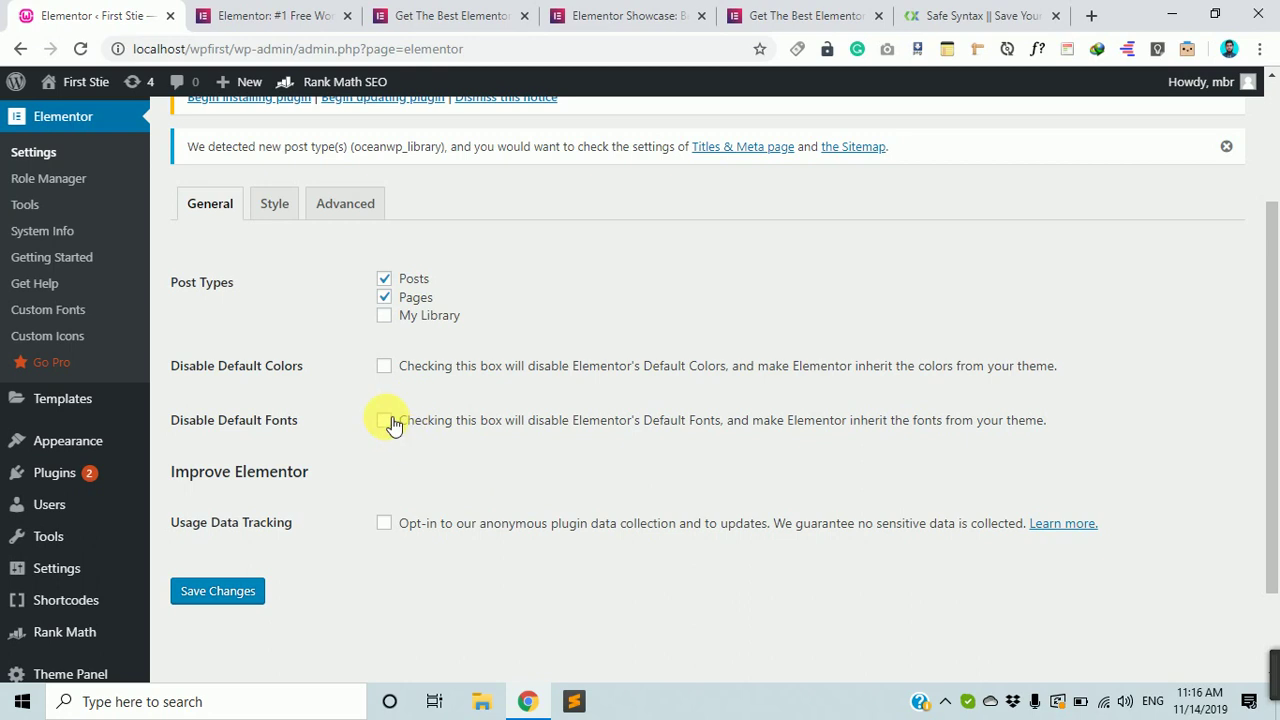
Examine the Disable Default Fonts description and review the remaining general settings of Elementor
drag(876, 421, 1091, 424)
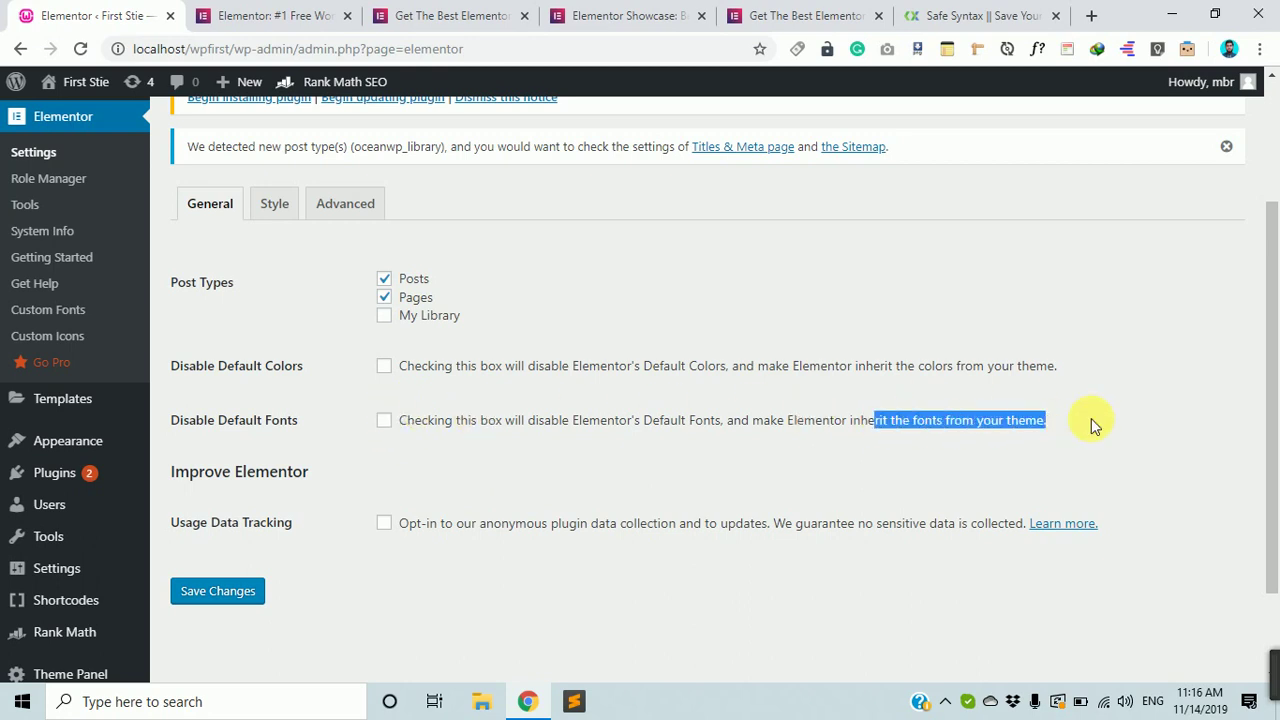
scroll(820, 526, down, 1)
scroll(815, 521, up, 3)
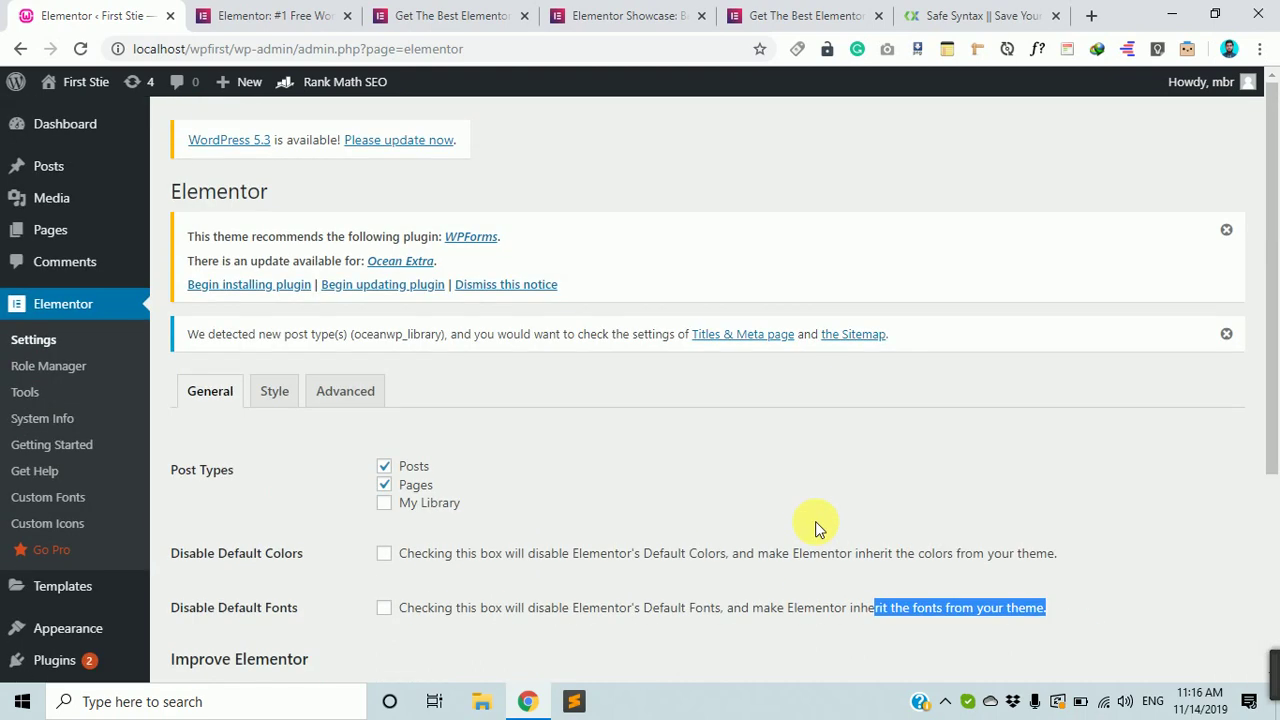
scroll(815, 521, down, 2)
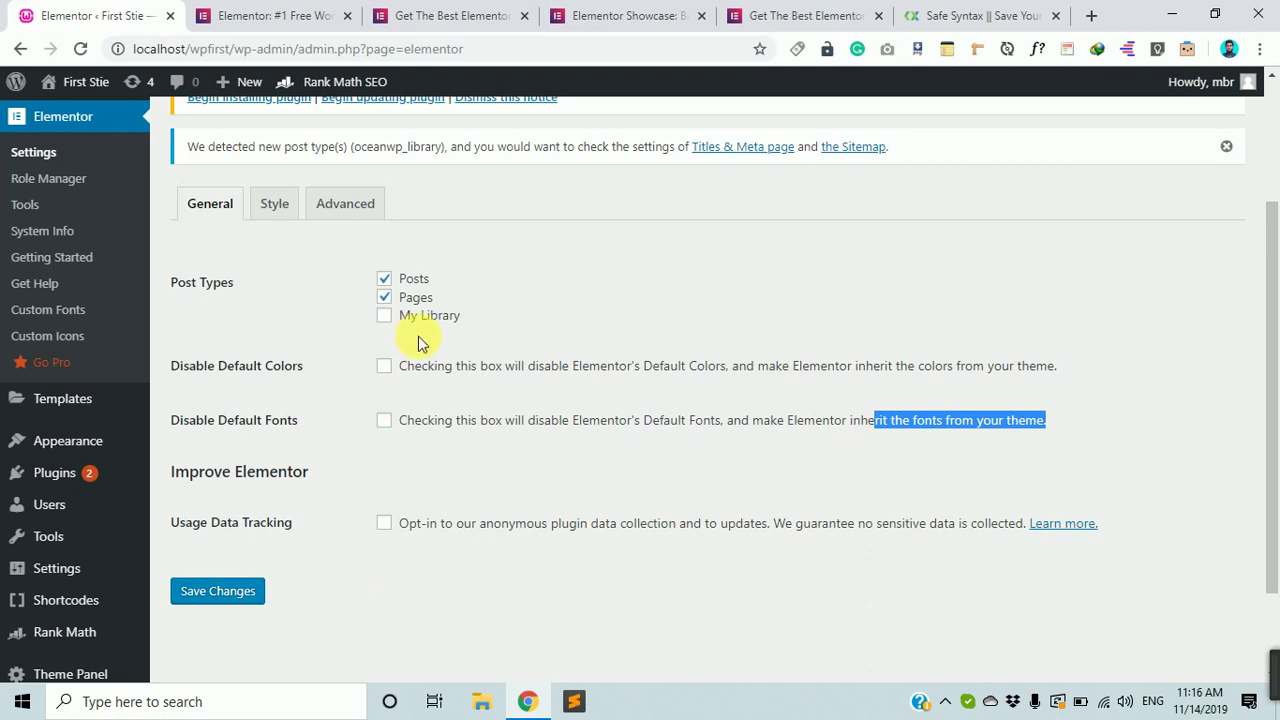
scroll(400, 329, up, 2)
scroll(390, 491, down, 2)
scroll(411, 534, up, 2)
scroll(400, 526, down, 2)
Open Elementor's style settings and inspect the Default Generic Fonts field without changing its value
click(274, 204)
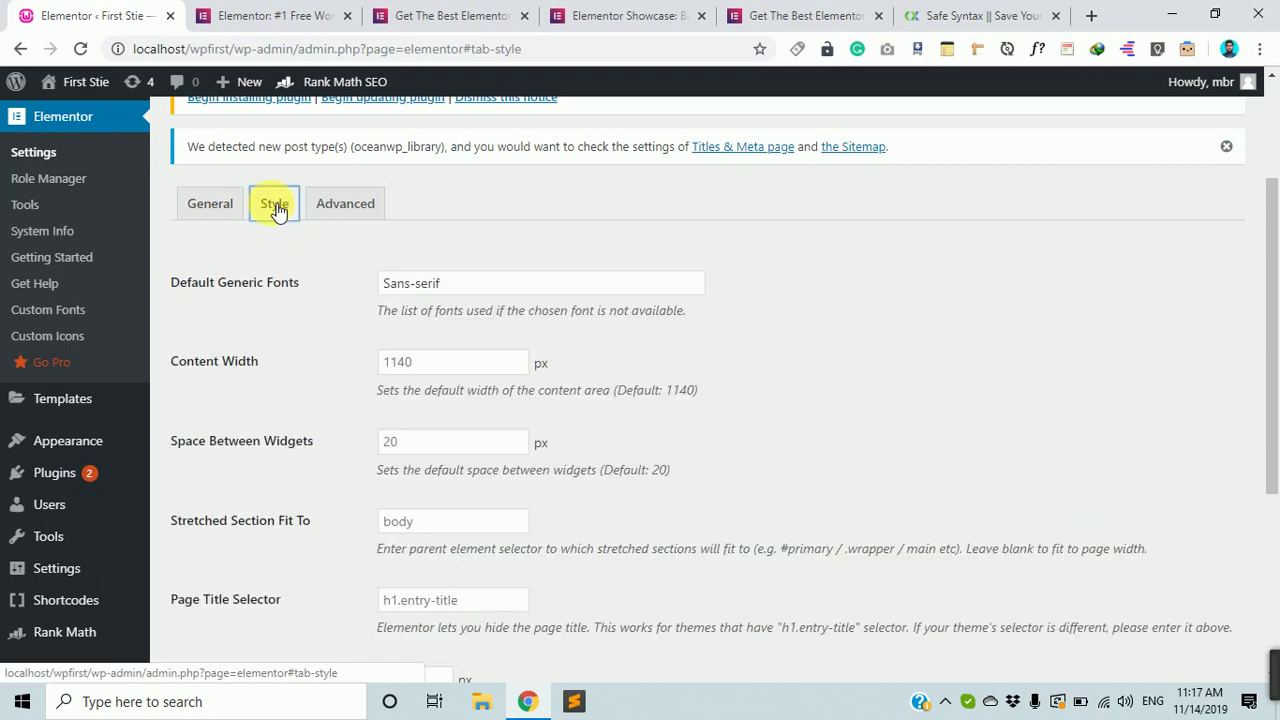
click(415, 283)
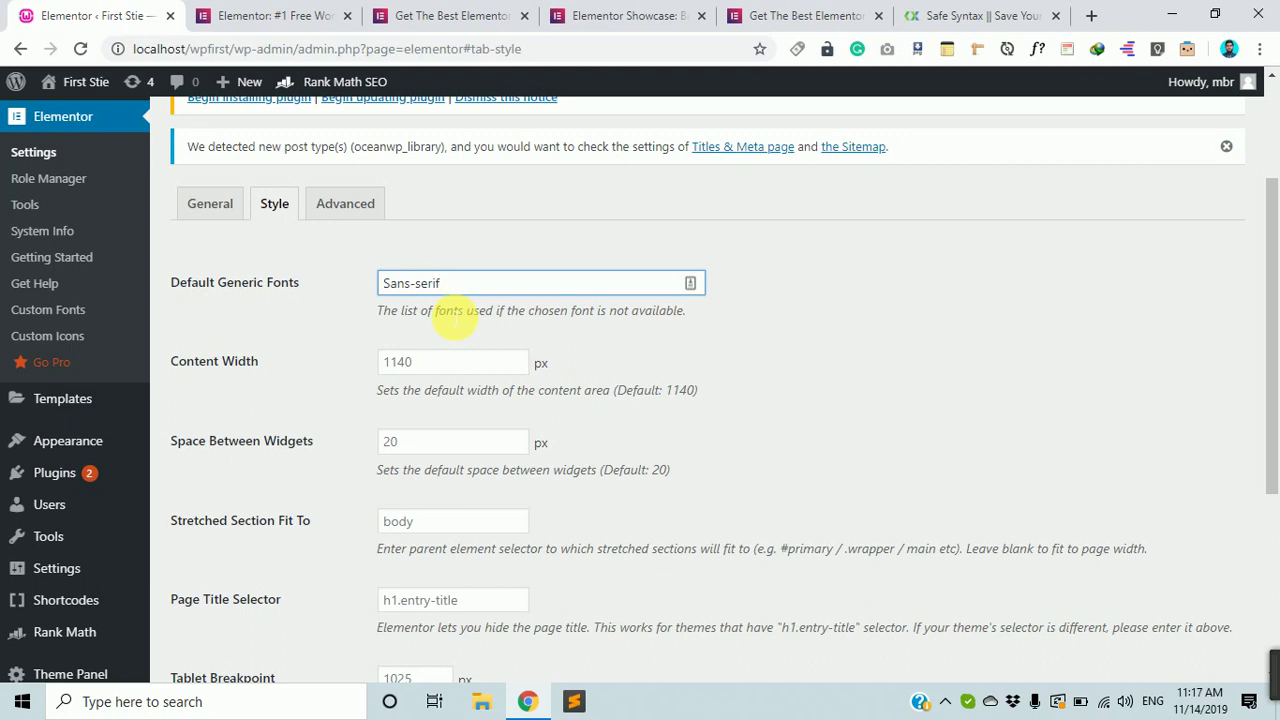
drag(480, 280, 333, 286)
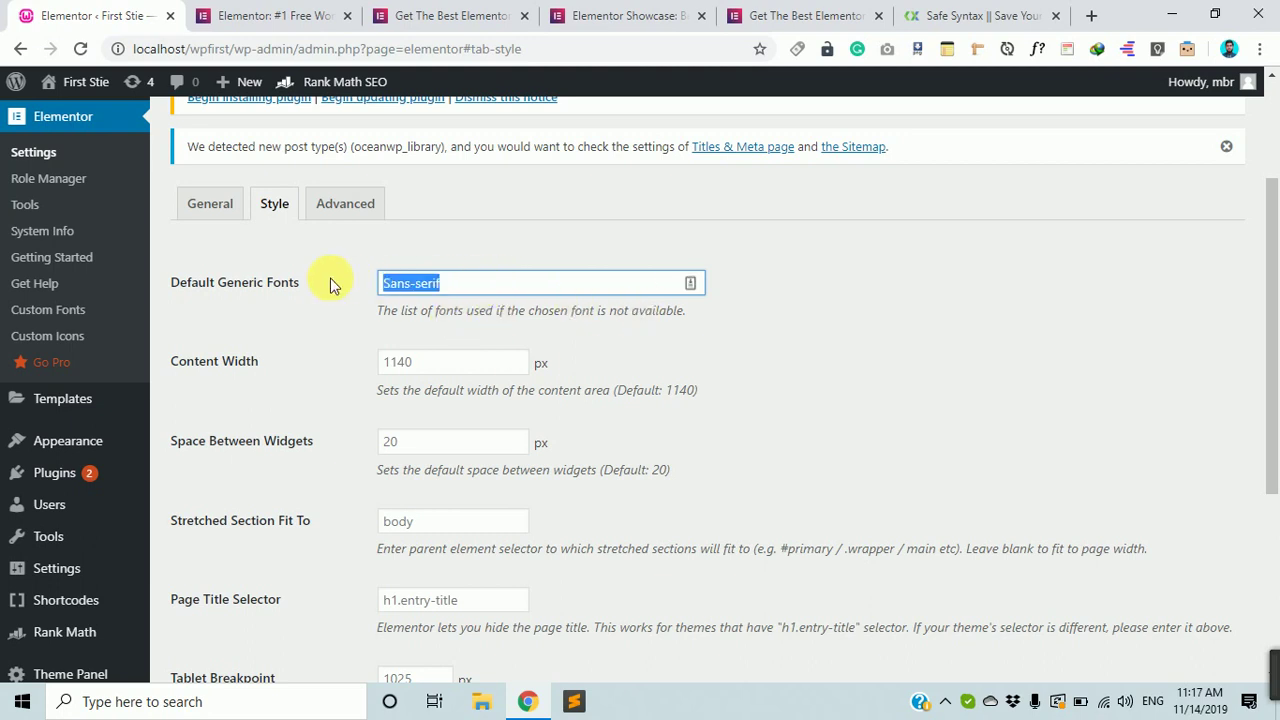
click(446, 284)
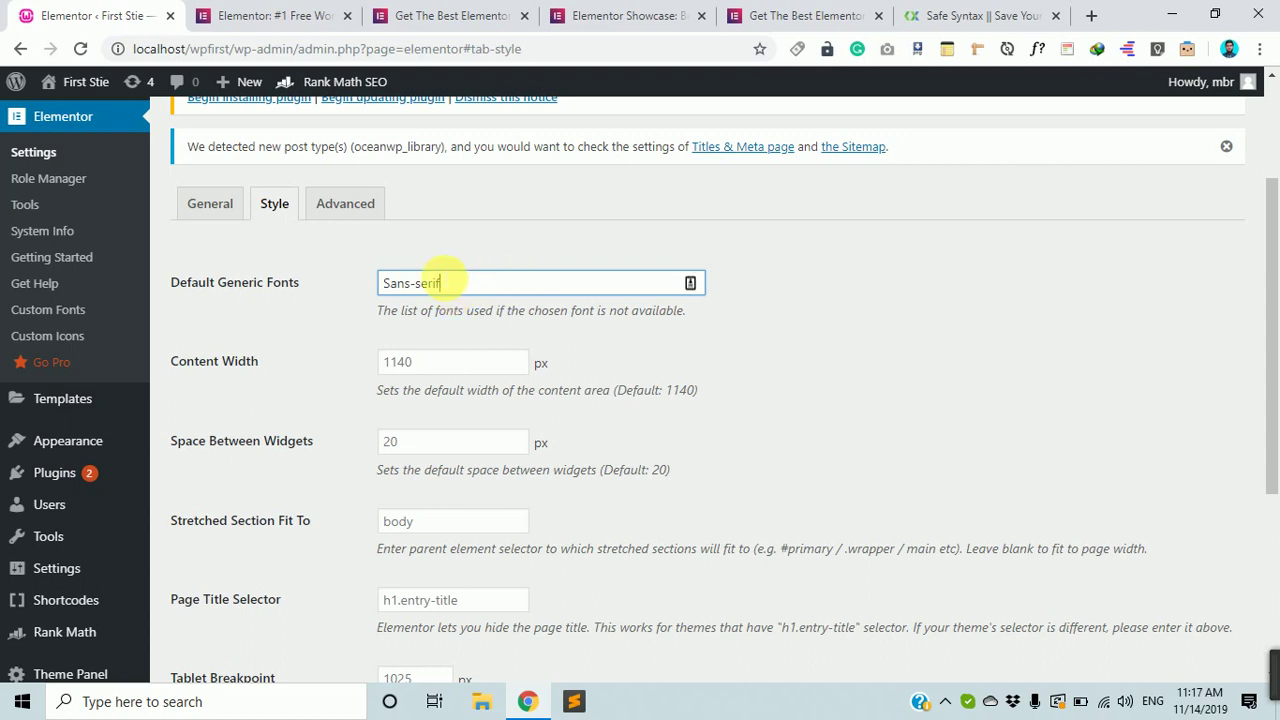
Try Serif as the Default Generic Fonts value, then undo the entry
drag(440, 283, 320, 276)
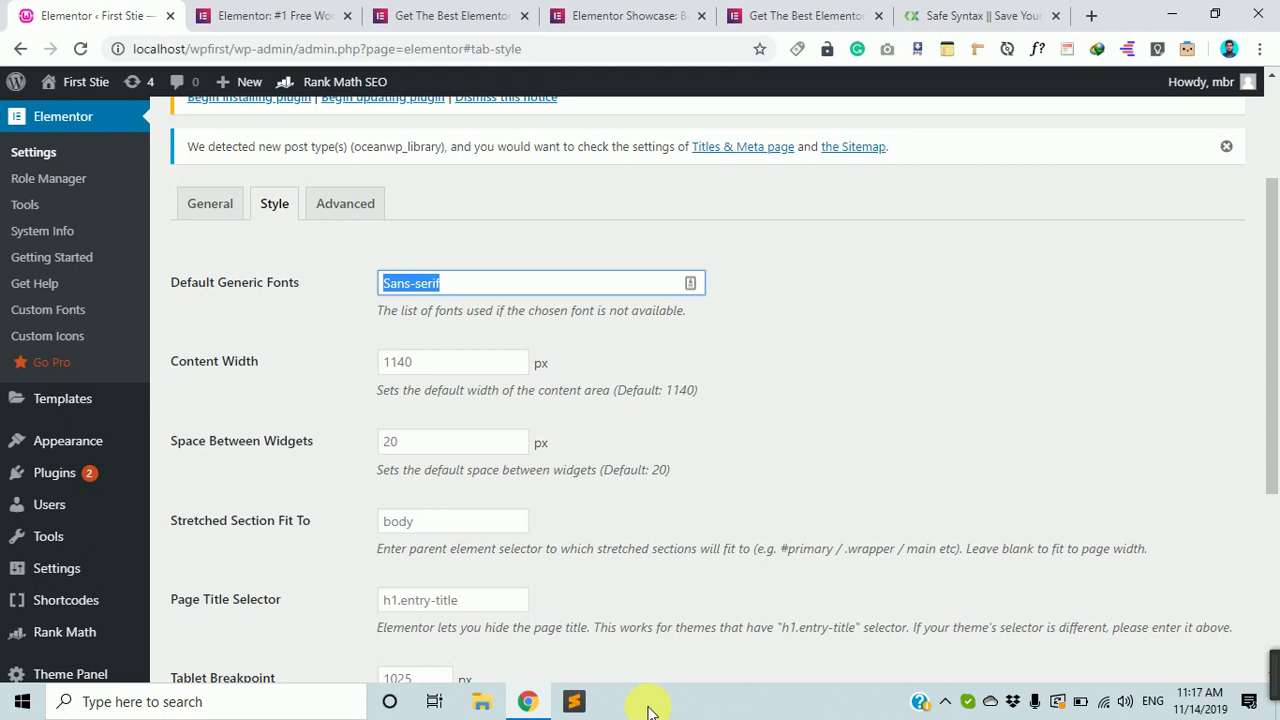
double_click(429, 283)
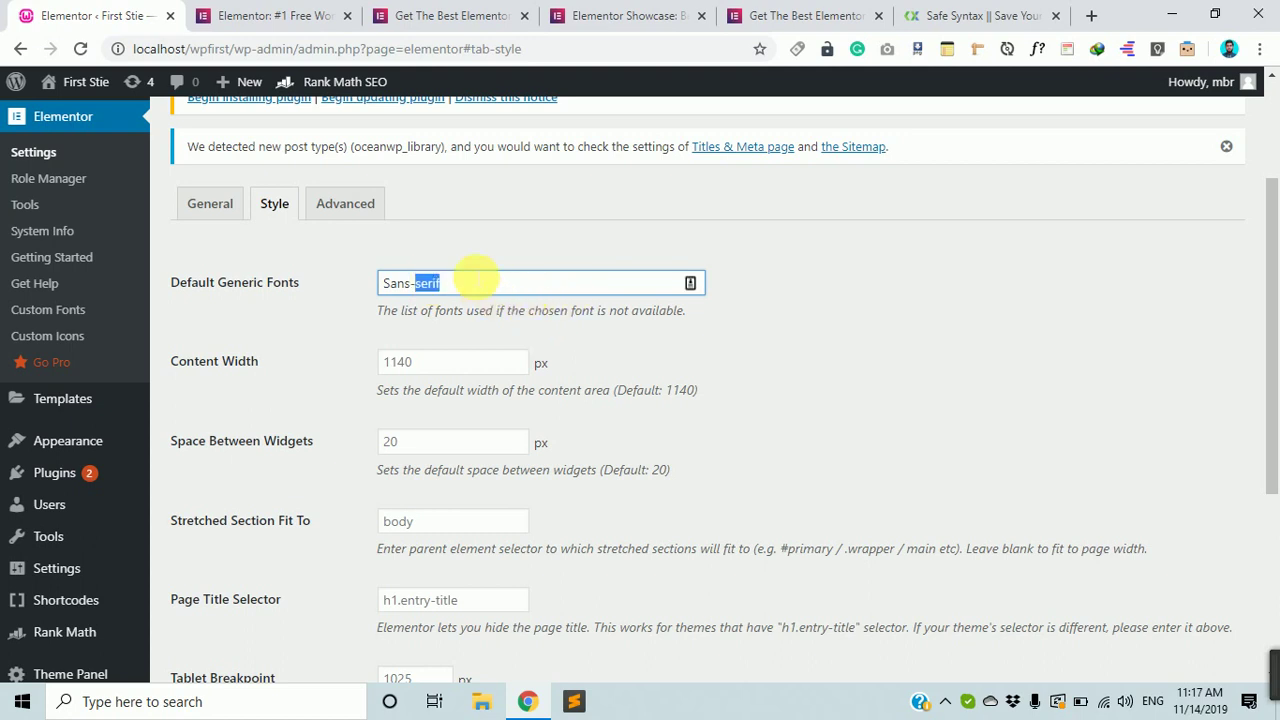
click(468, 285)
double_click(424, 283)
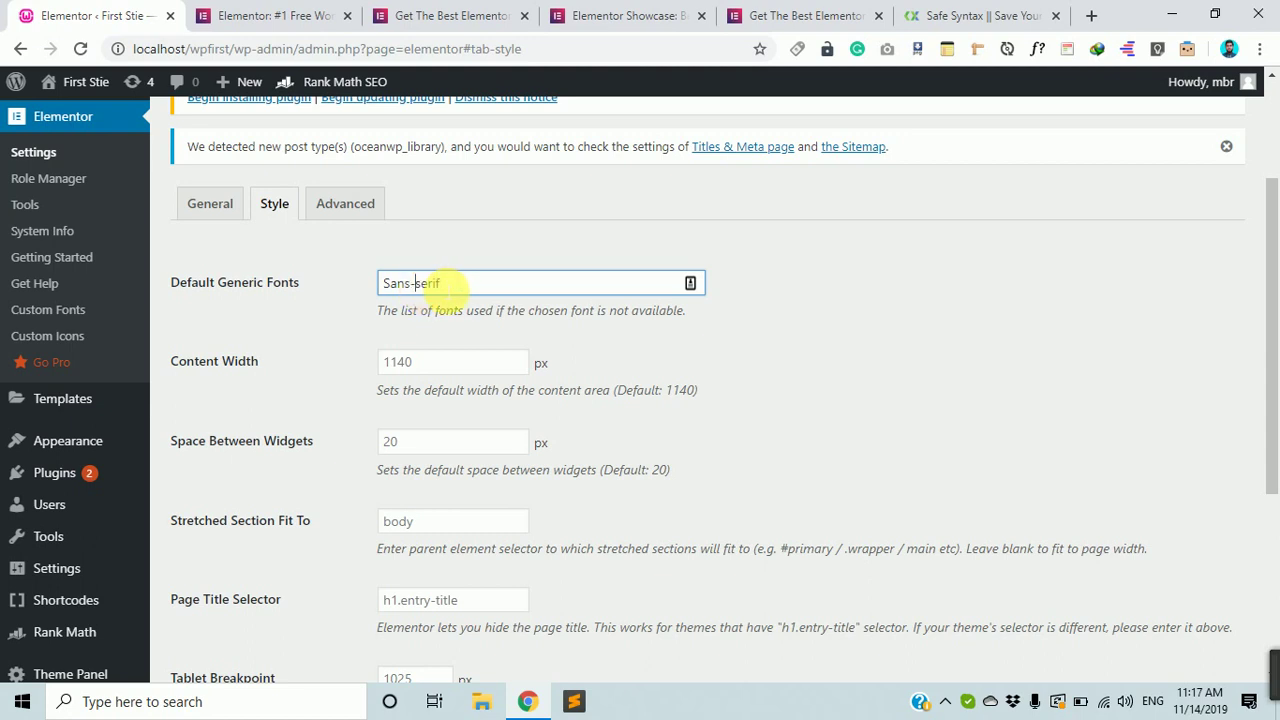
key(ctrl+a)
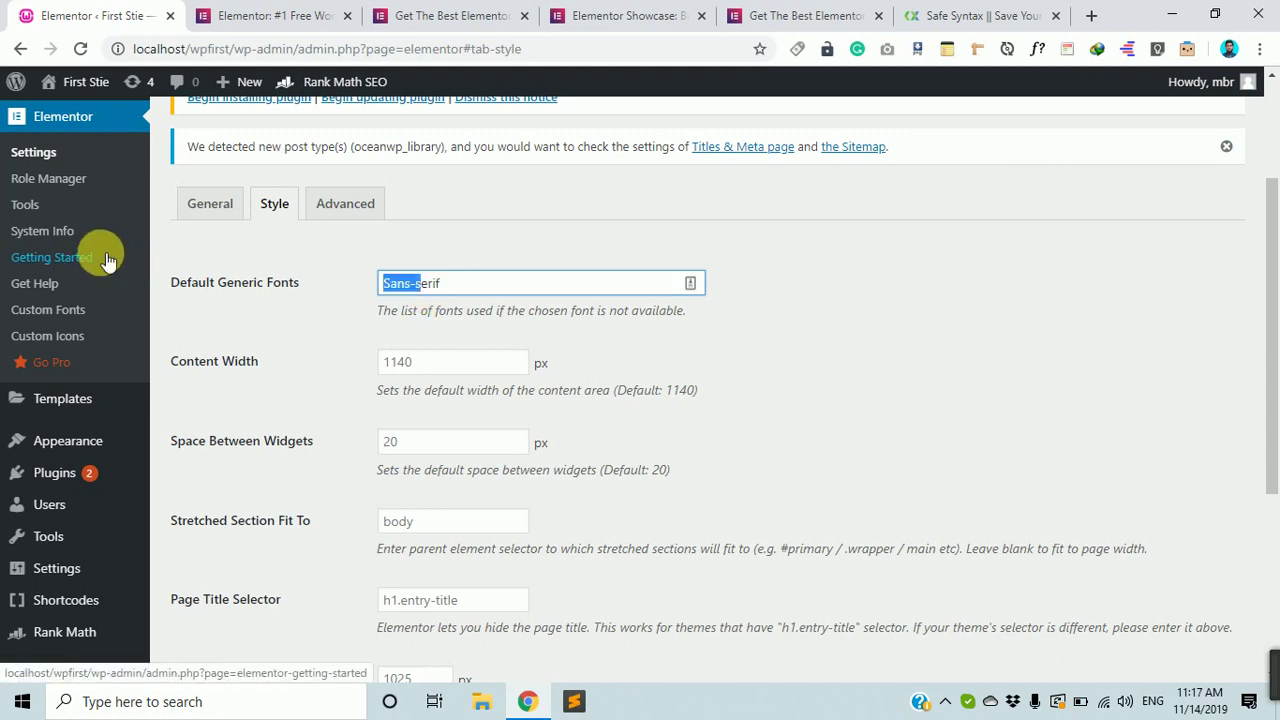
text(Serif)
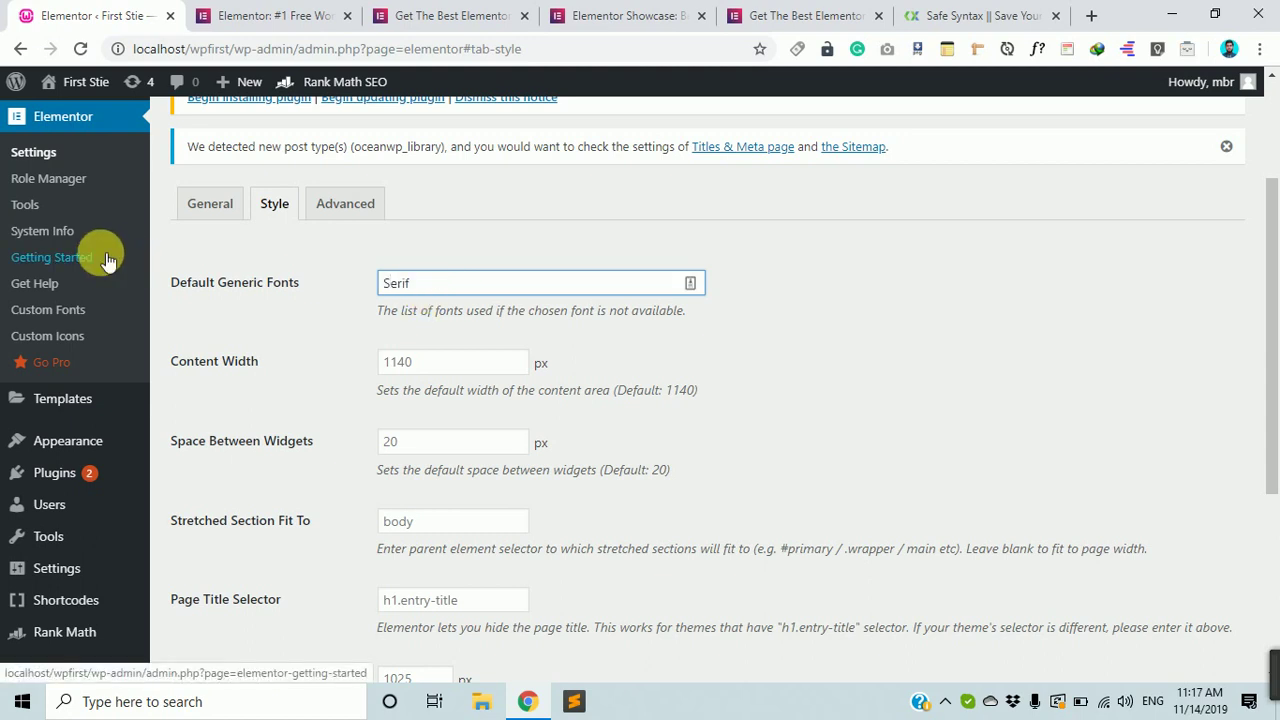
key(ctrl+z)
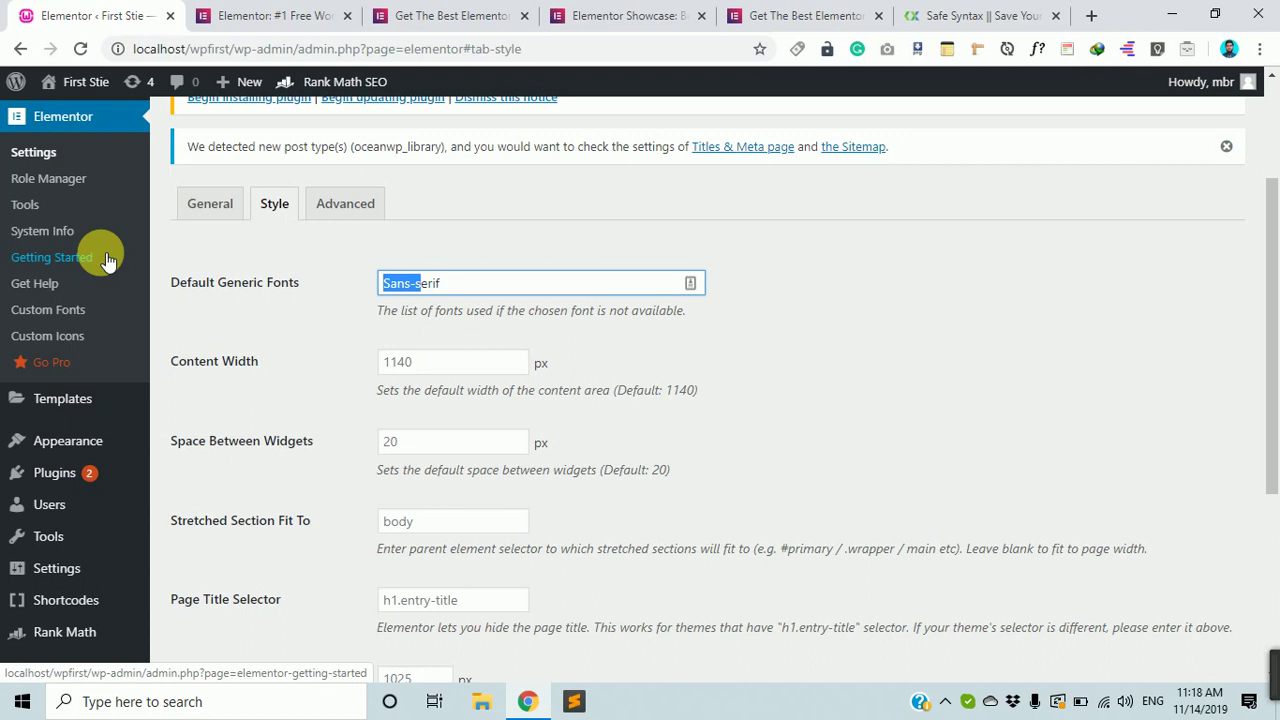
click(757, 400)
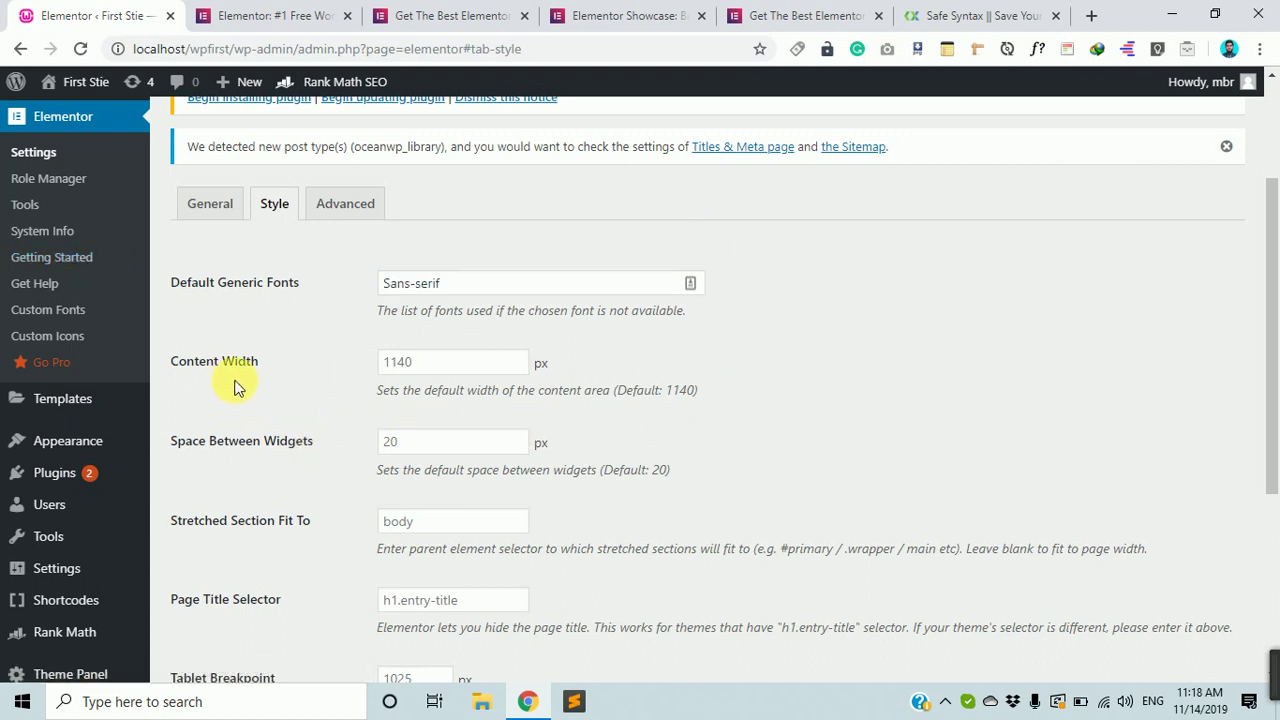
Try out an entry in the Content Width field and clear it again
click(380, 365)
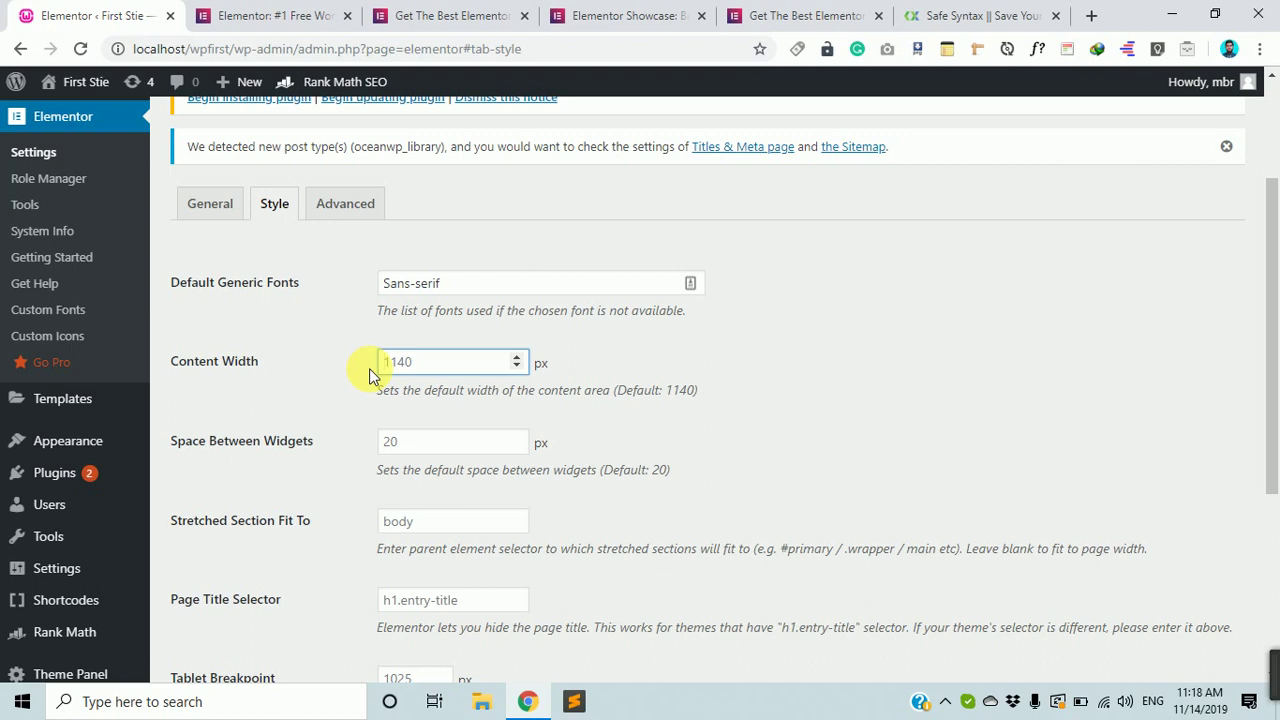
text(00)
key(BackSpace)
text(0)
key(BackSpace)
click(440, 366)
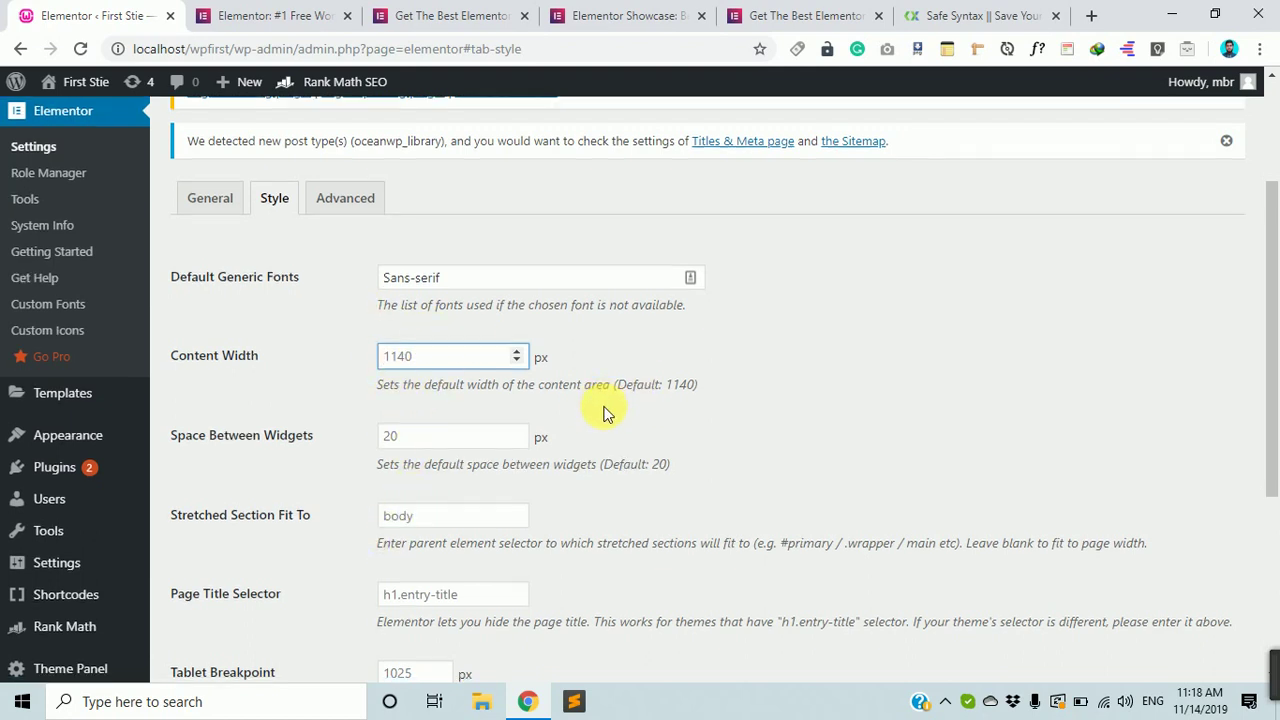
scroll(604, 410, down, 1)
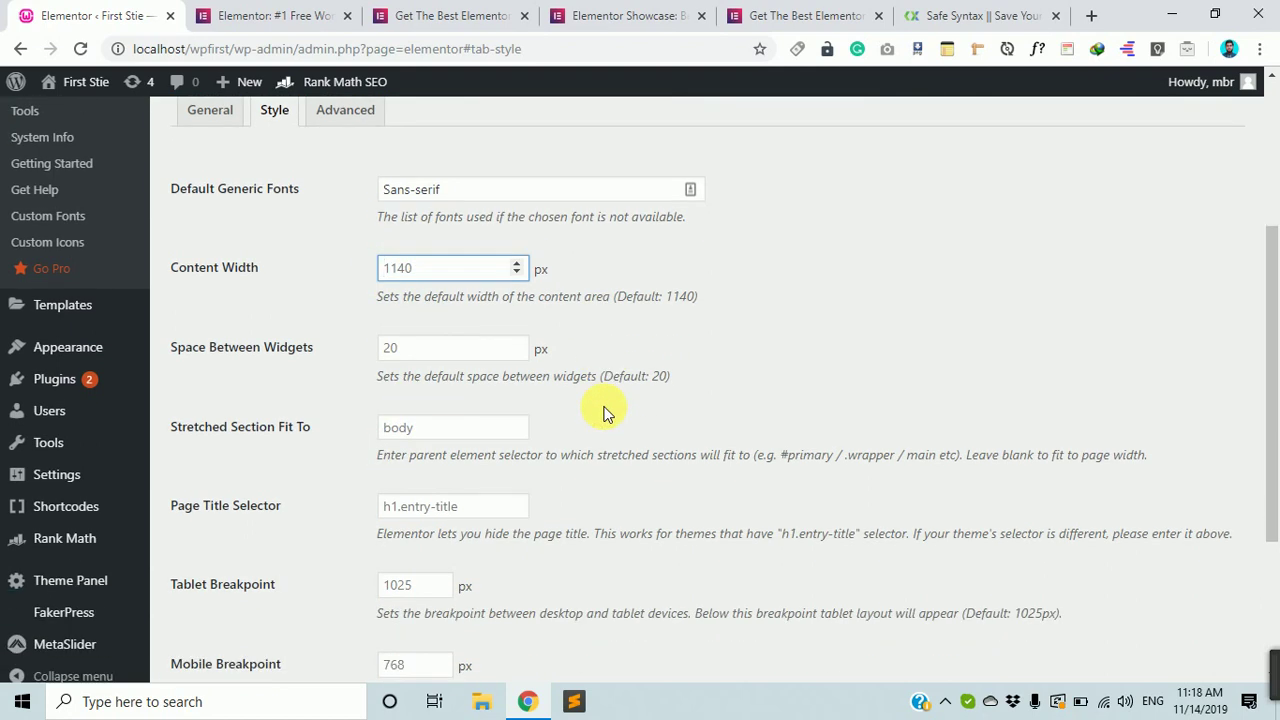
Try 30 px as the Space Between Widgets value and return it to 20 px
click(440, 352)
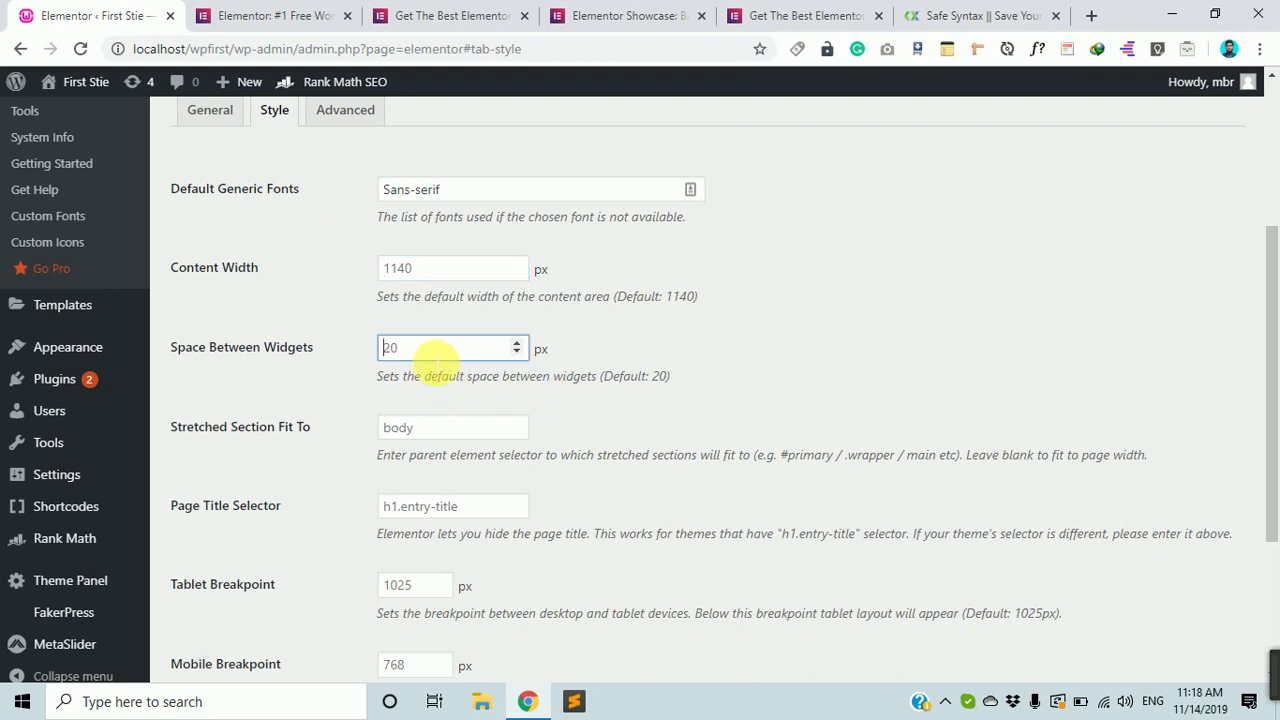
scroll(477, 364, down, 2)
scroll(500, 350, up, 1)
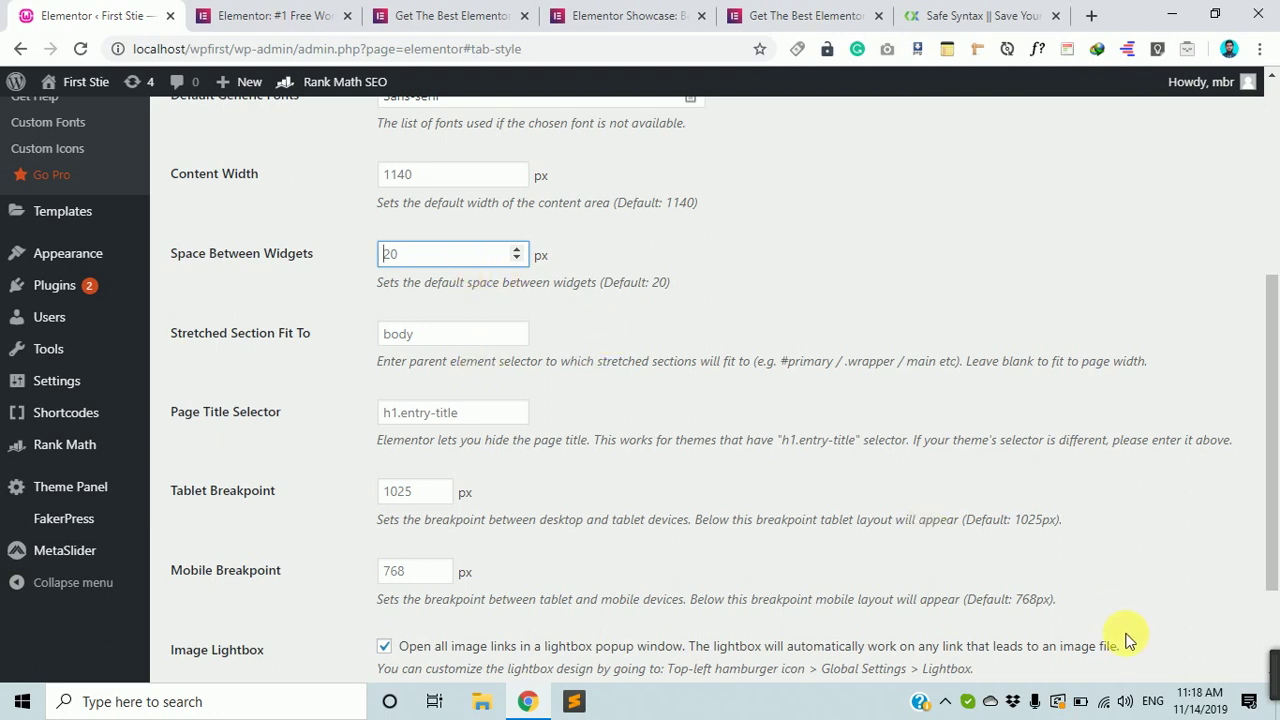
key(BackSpace)
key(BackSpace)
text(30)
key(BackSpace)
key(BackSpace)
text(20)
Examine the Stretched Section Fit To setting and the example selectors in its description
click(420, 334)
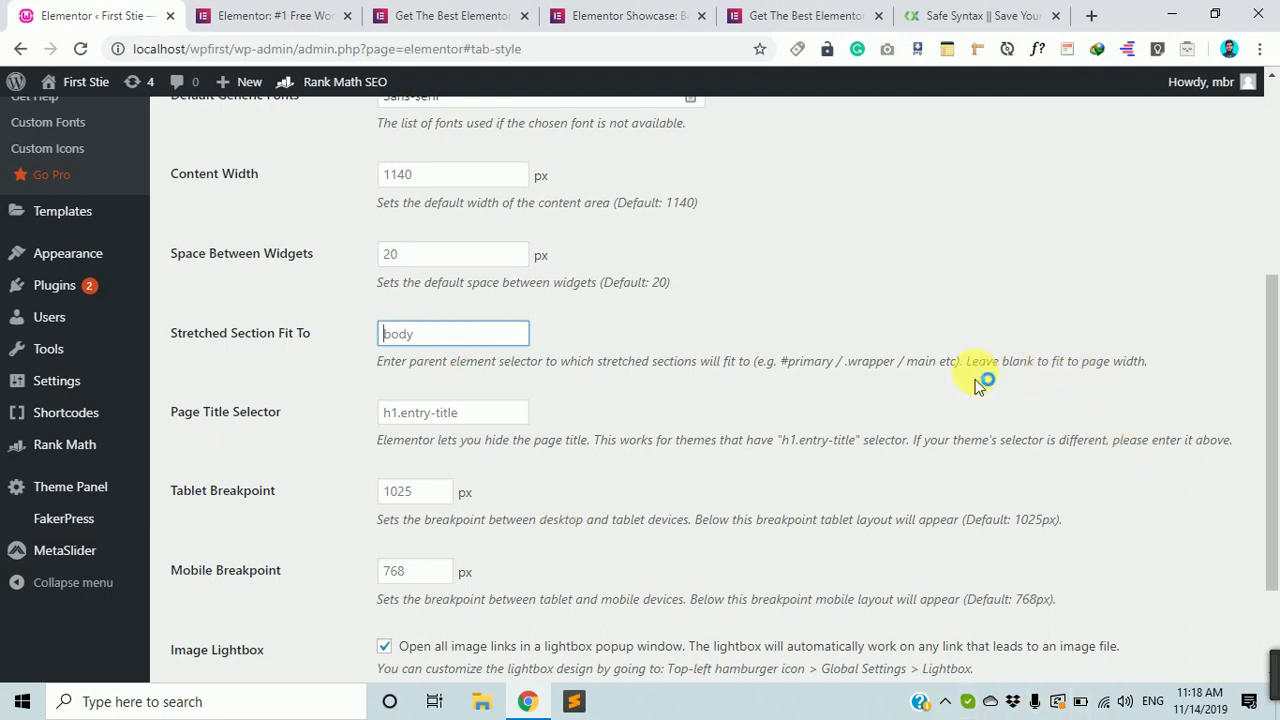
scroll(886, 380, up, 4)
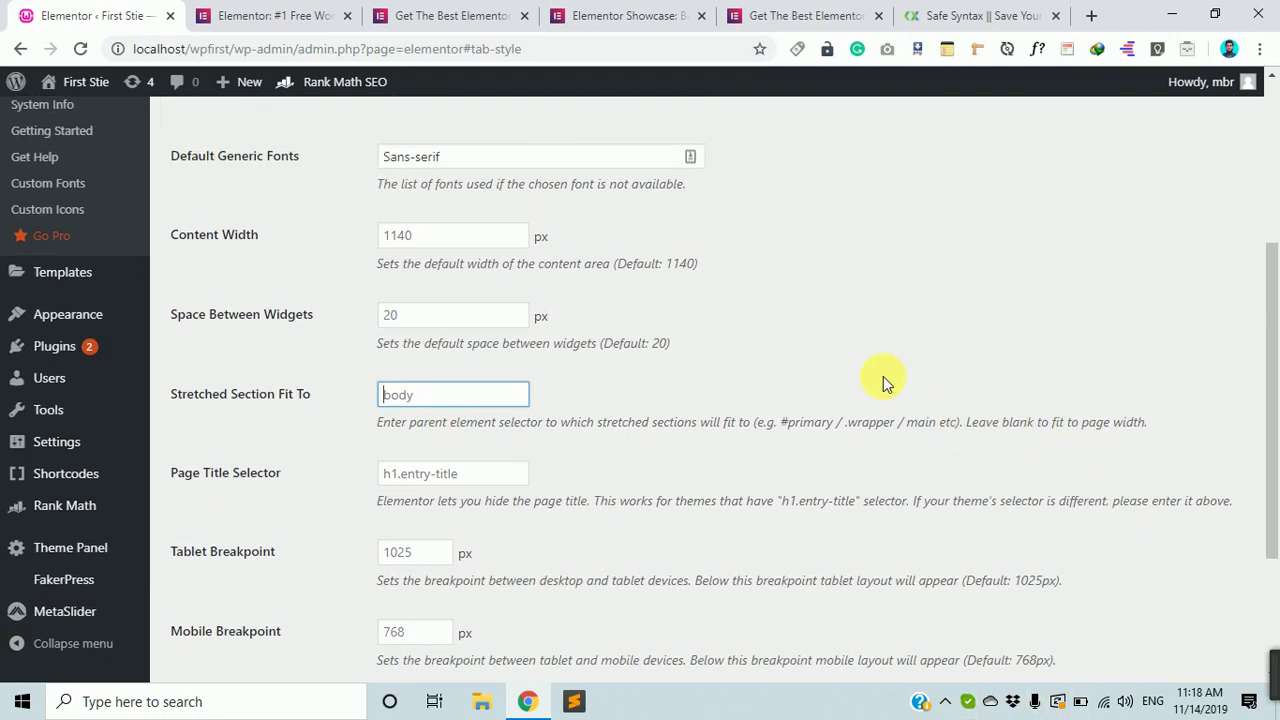
scroll(594, 494, down, 3)
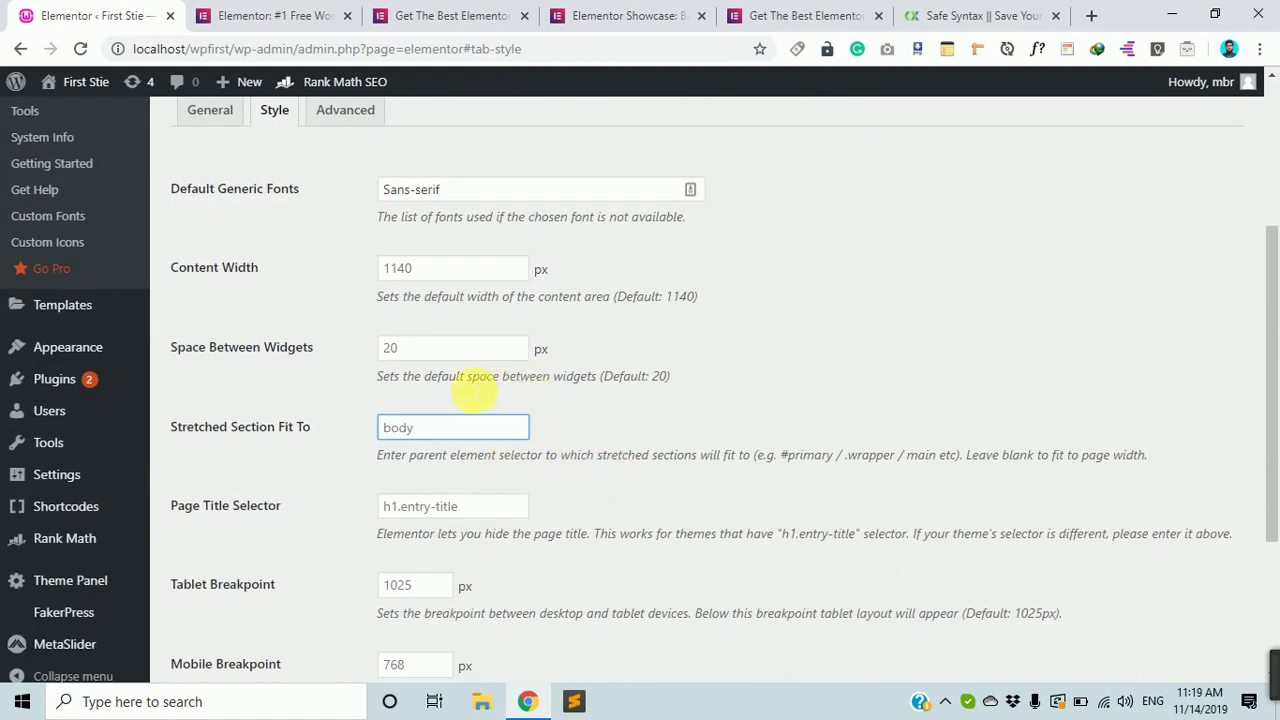
click(656, 418)
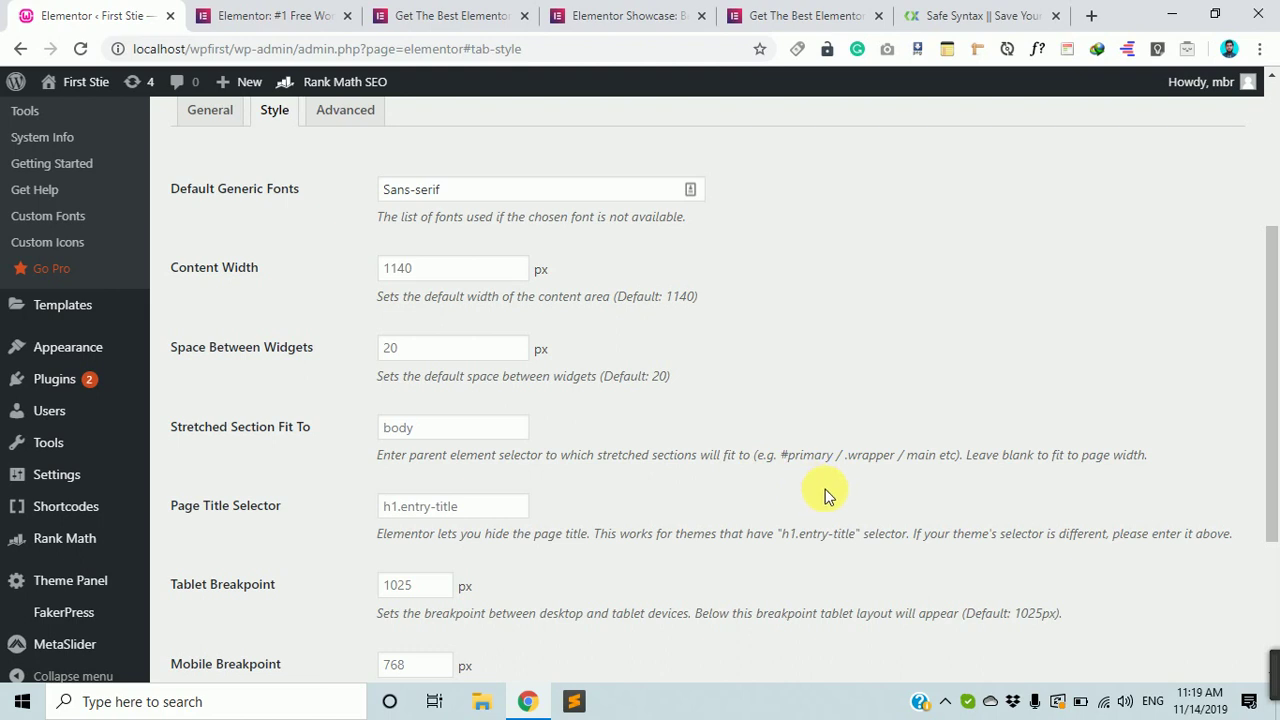
click(402, 425)
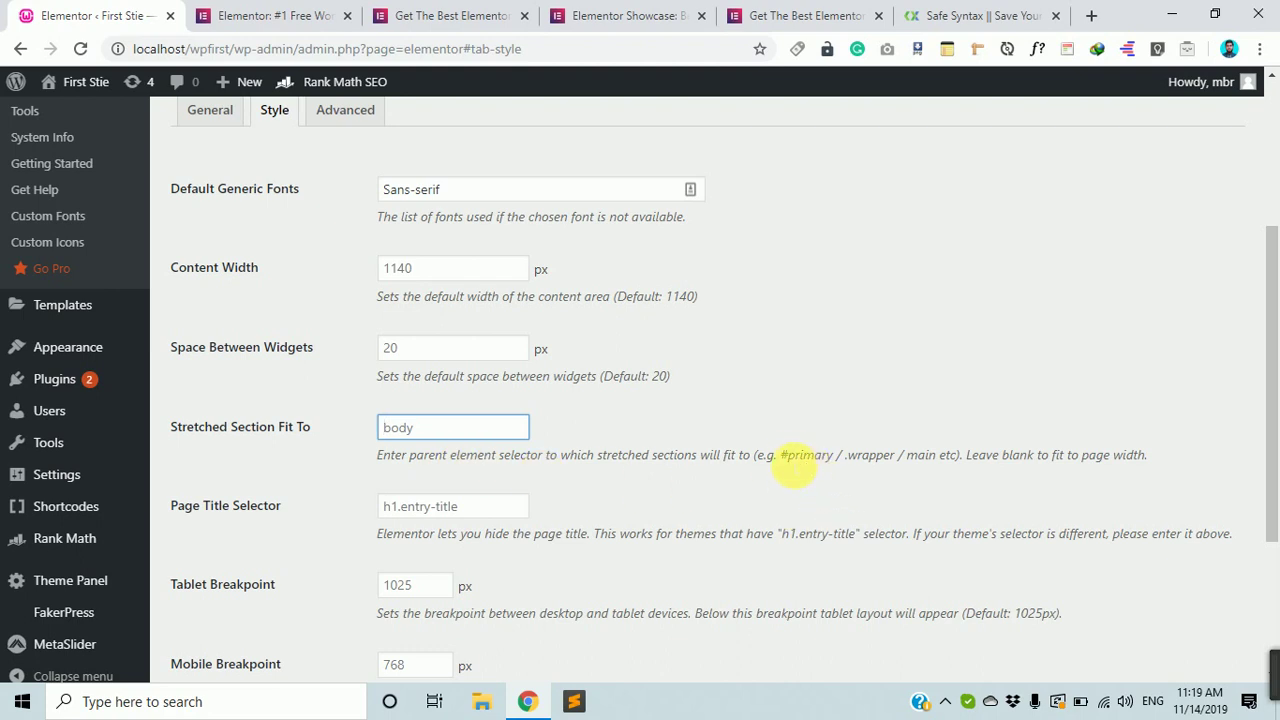
drag(781, 456, 806, 458)
drag(884, 456, 862, 457)
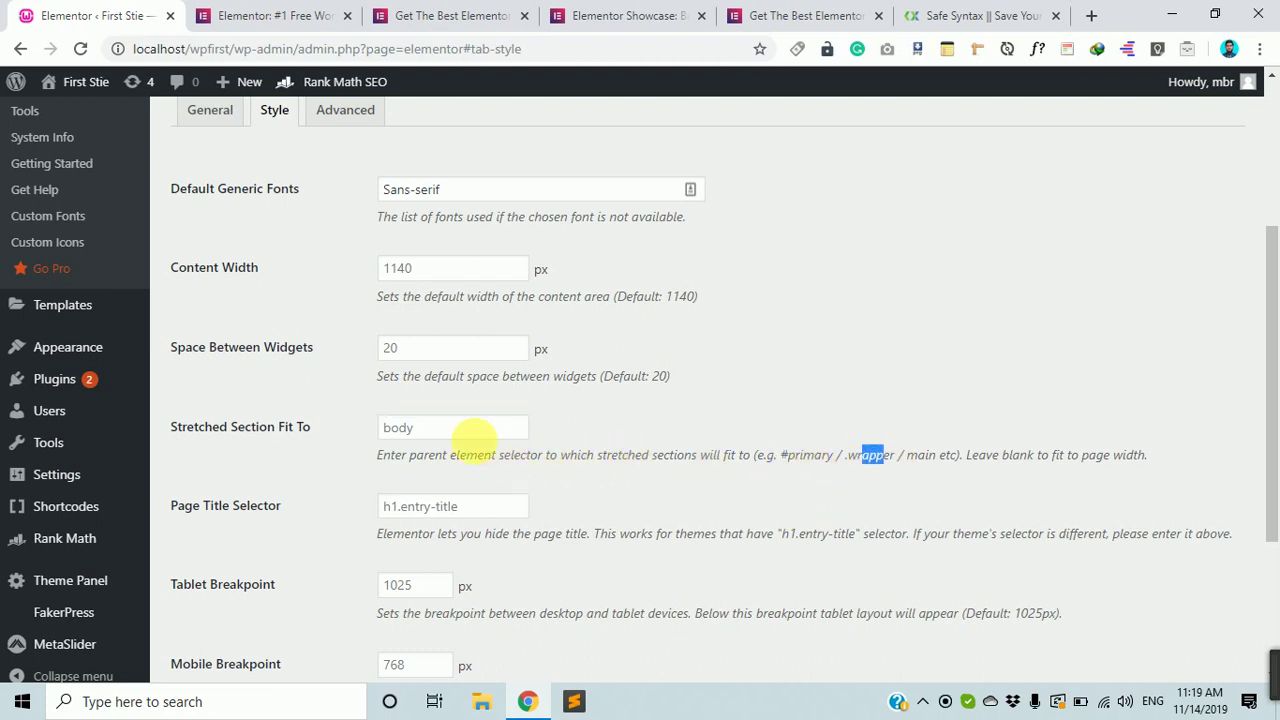
Try .your-class as the Stretched Section Fit To selector, then put the field back to body
click(462, 432)
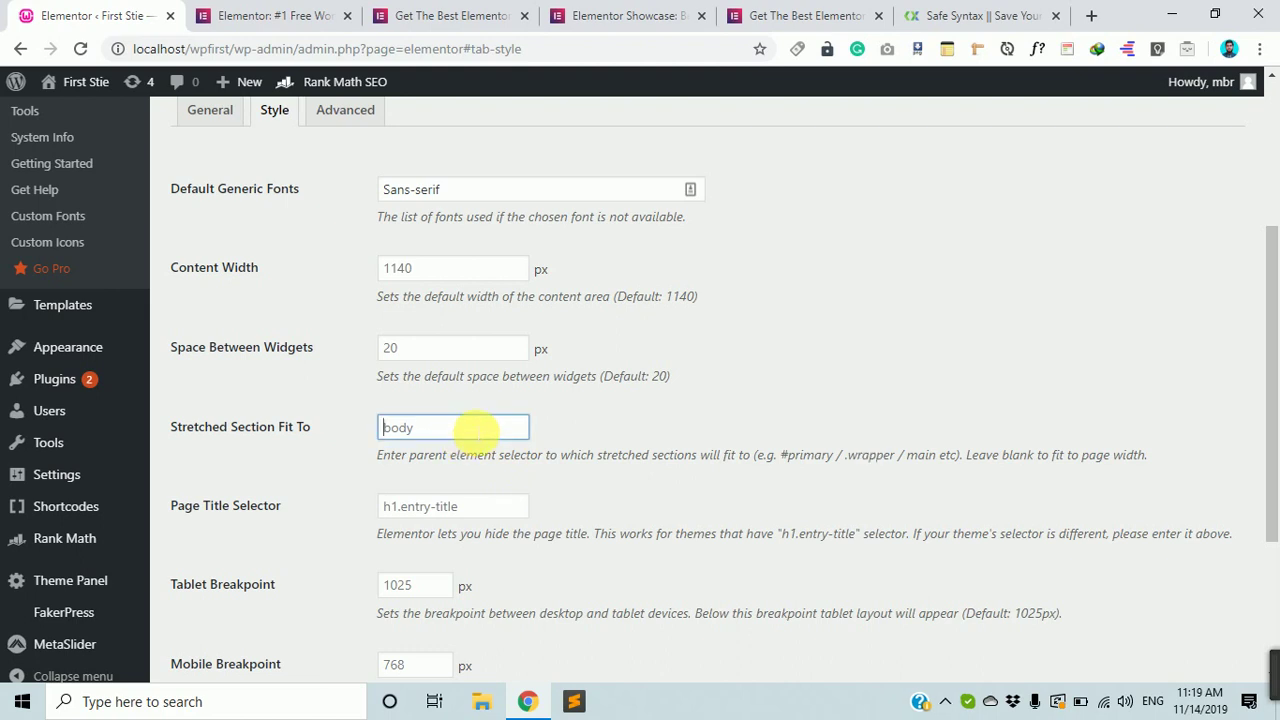
text(c)
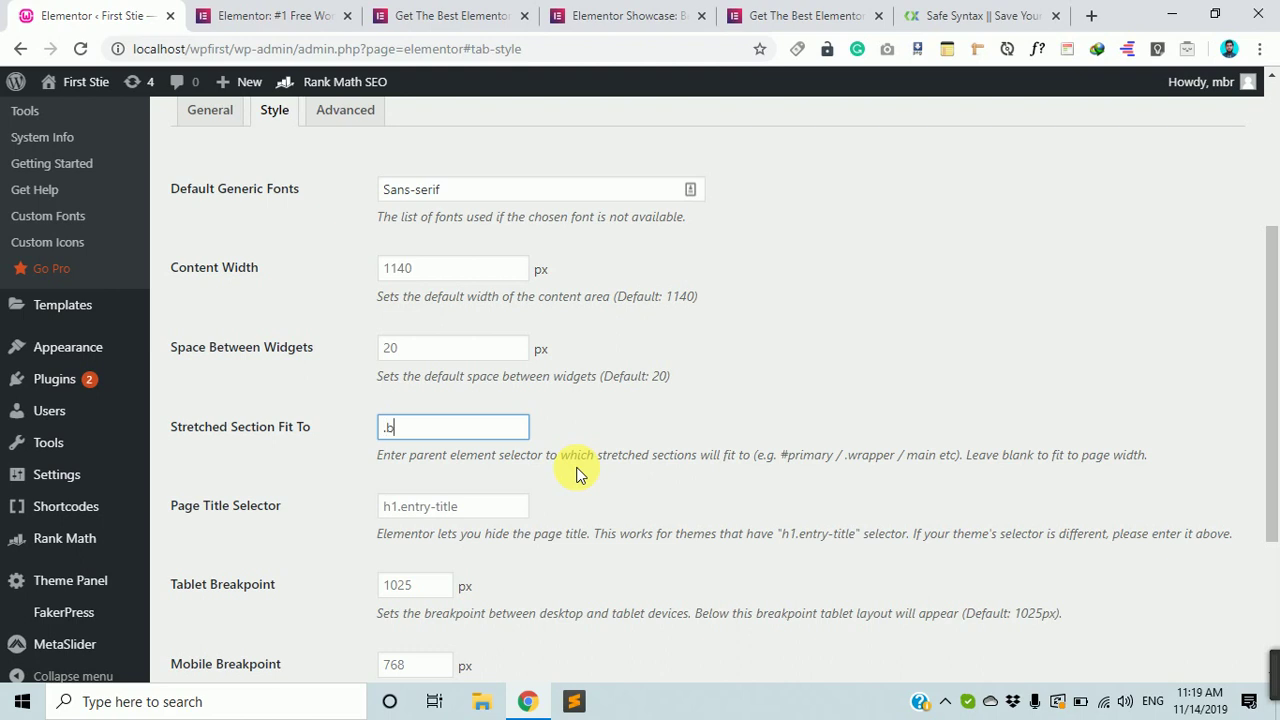
key(BackSpace)
text(w)
key(BackSpace)
text(yourt)
key(BackSpace)
text(-class)
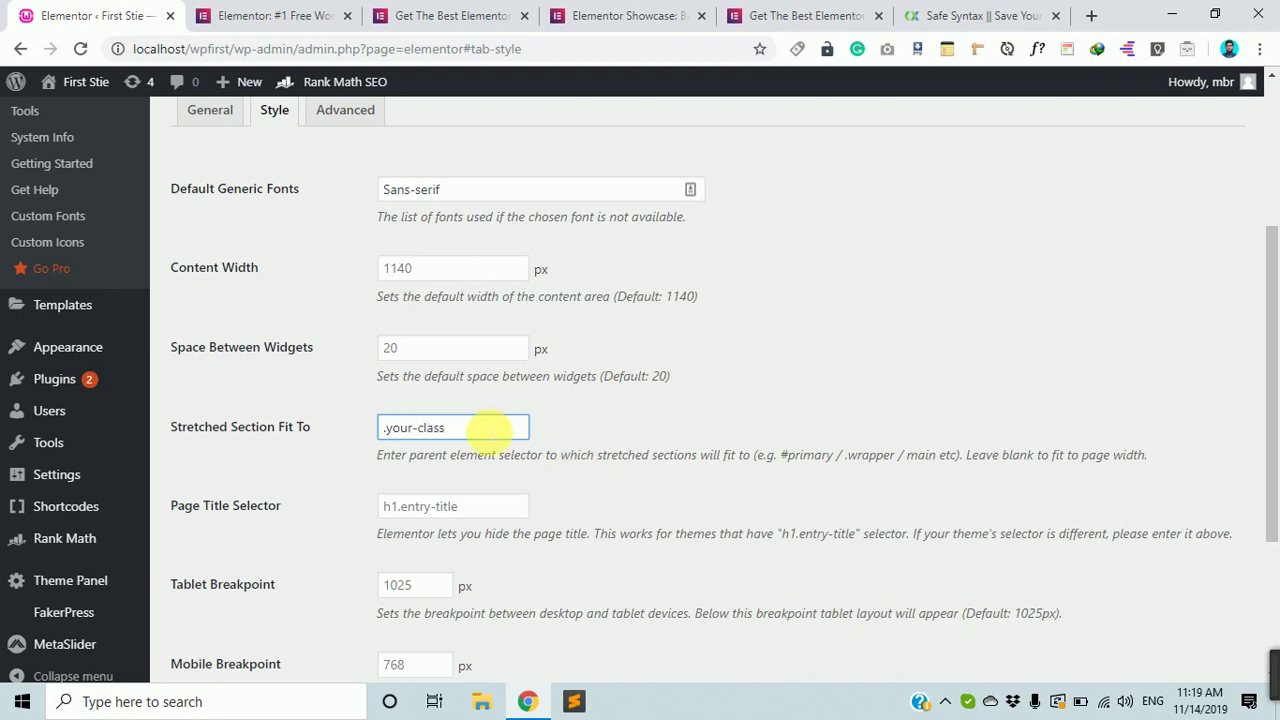
key(ctrl+a)
text(body)
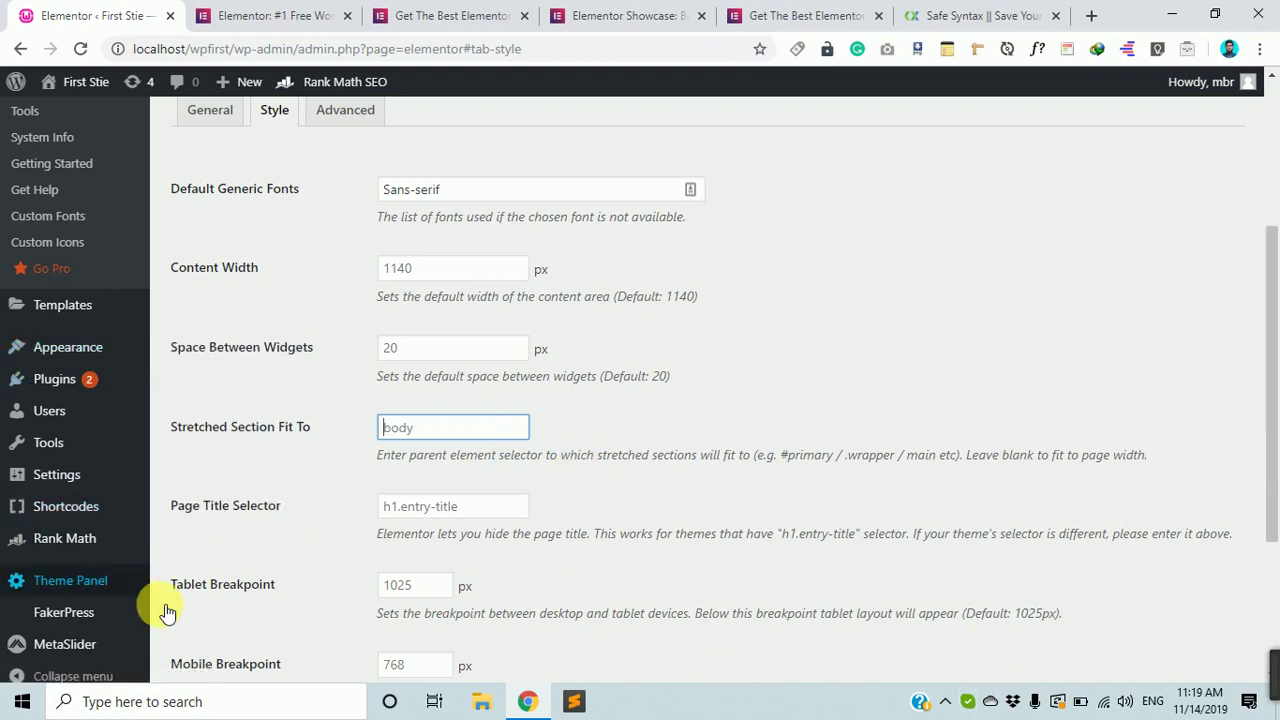
Open the site's front end in a new tab and examine the page title banner on the Home page
scroll(557, 489, down, 1)
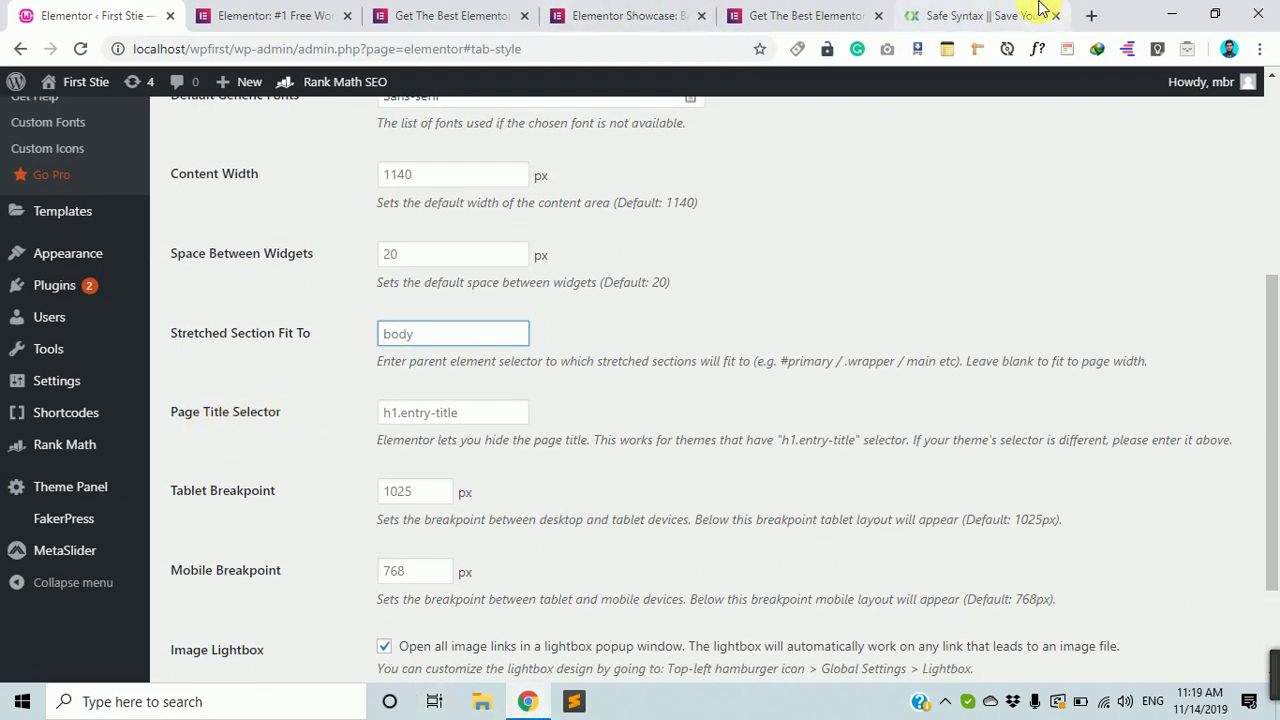
click(968, 12)
click(163, 12)
click(193, 704)
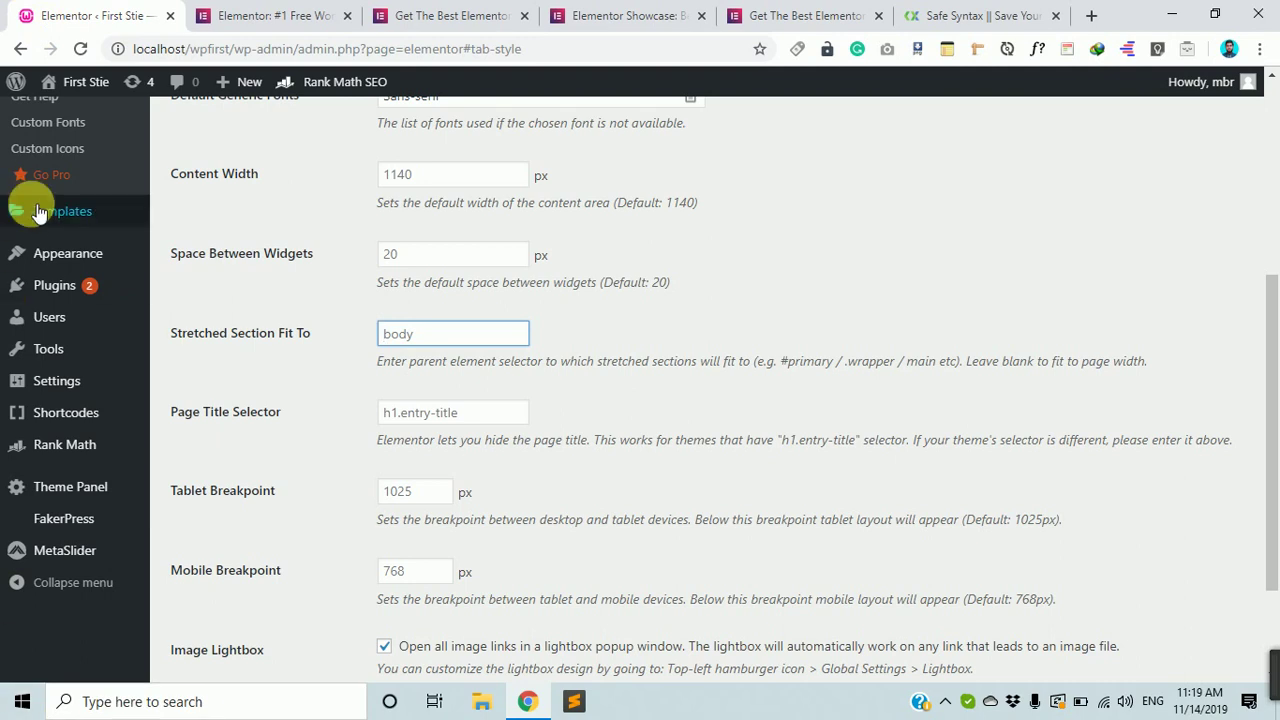
mouse_move(86, 82)
click(103, 115)
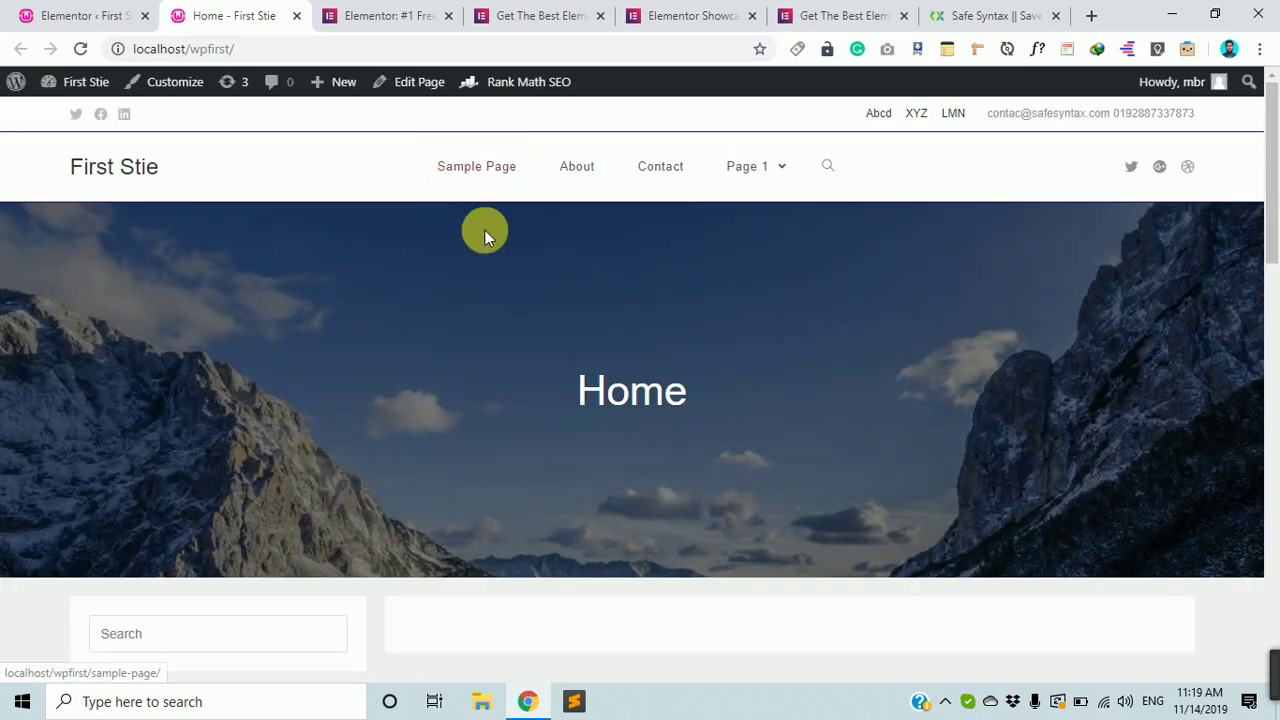
scroll(706, 380, down, 2)
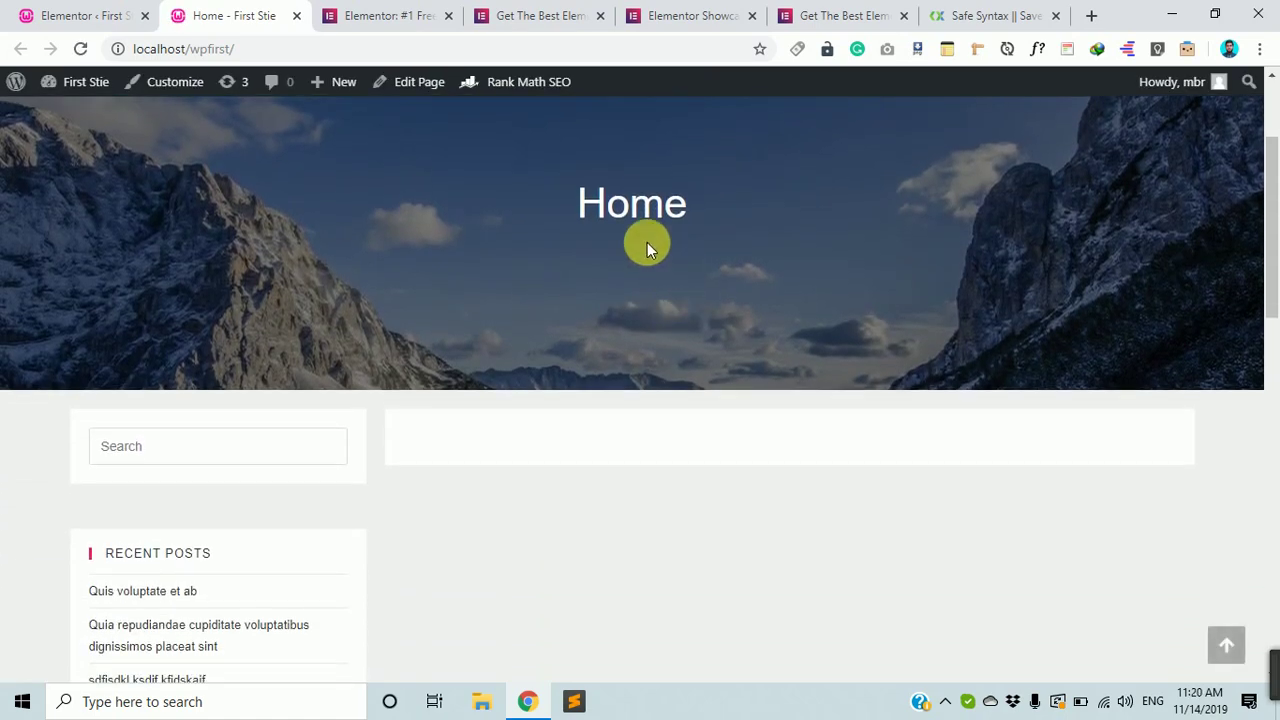
scroll(680, 280, up, 2)
double_click(632, 389)
scroll(490, 391, down, 2)
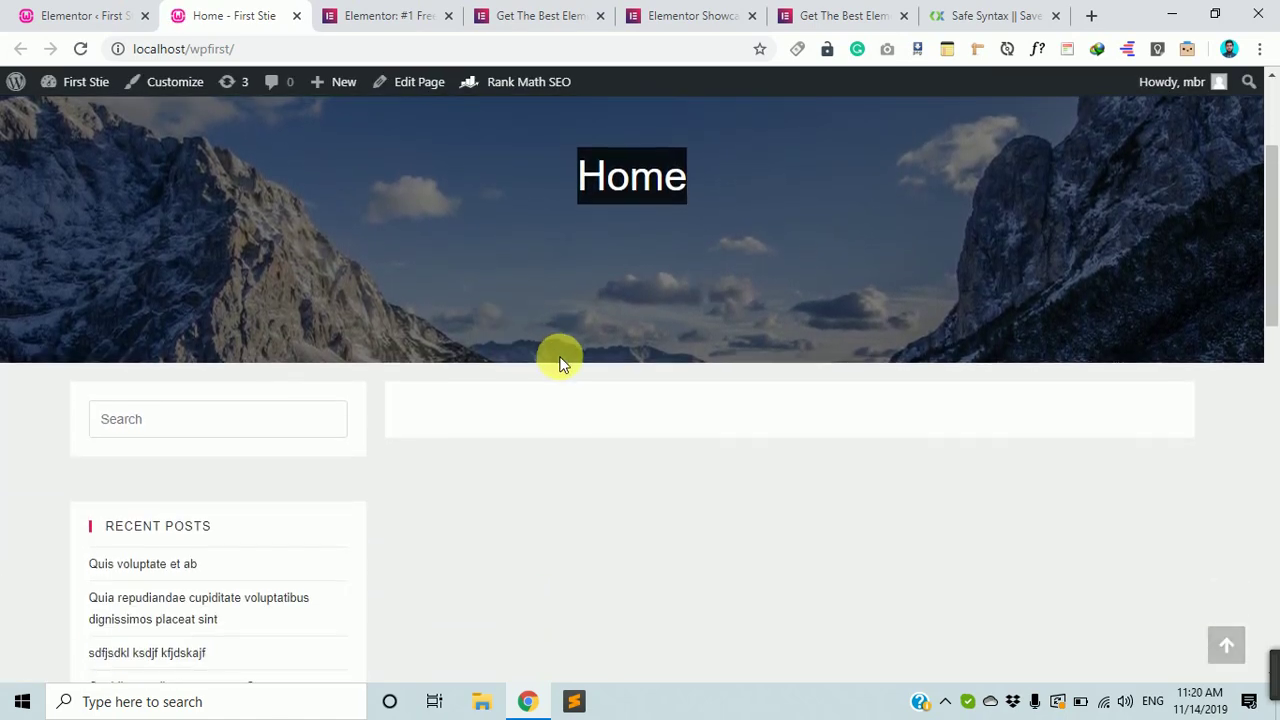
scroll(600, 300, down, 1)
click(713, 193)
scroll(634, 217, up, 2)
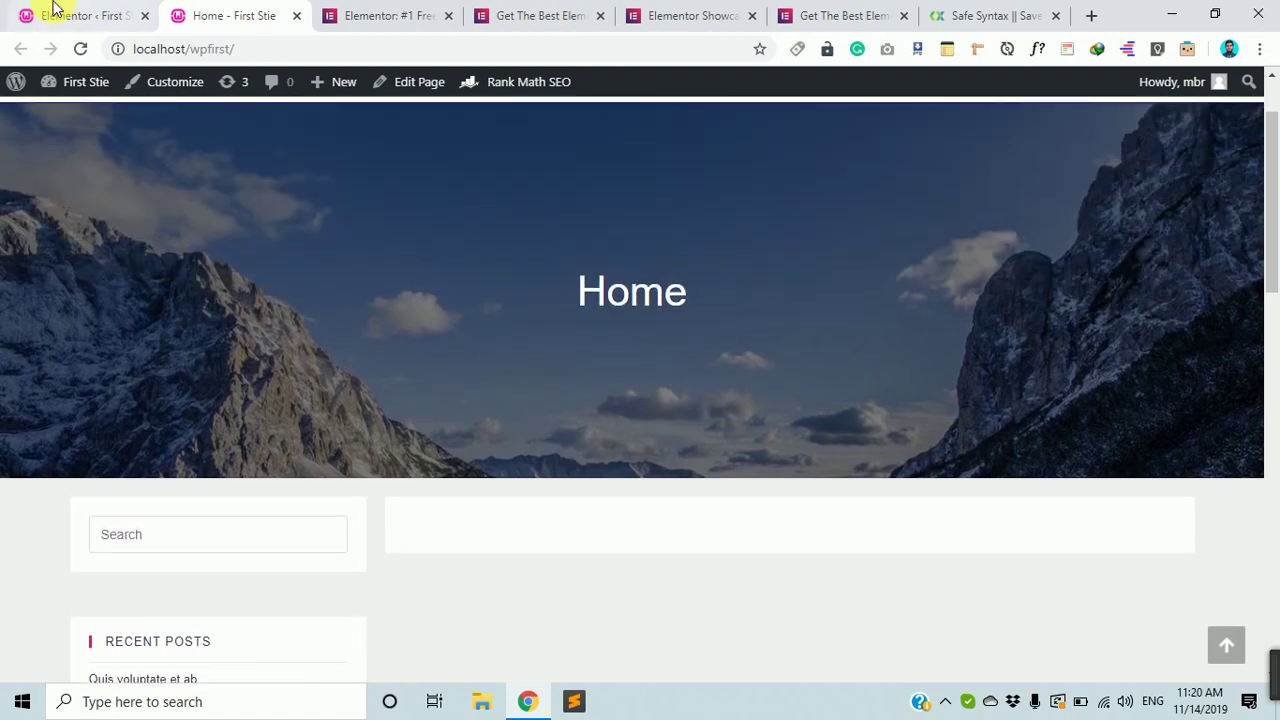
Return to the Elementor style settings, try h2.onnokichu as the Page Title Selector and clear the entry
click(55, 8)
click(381, 412)
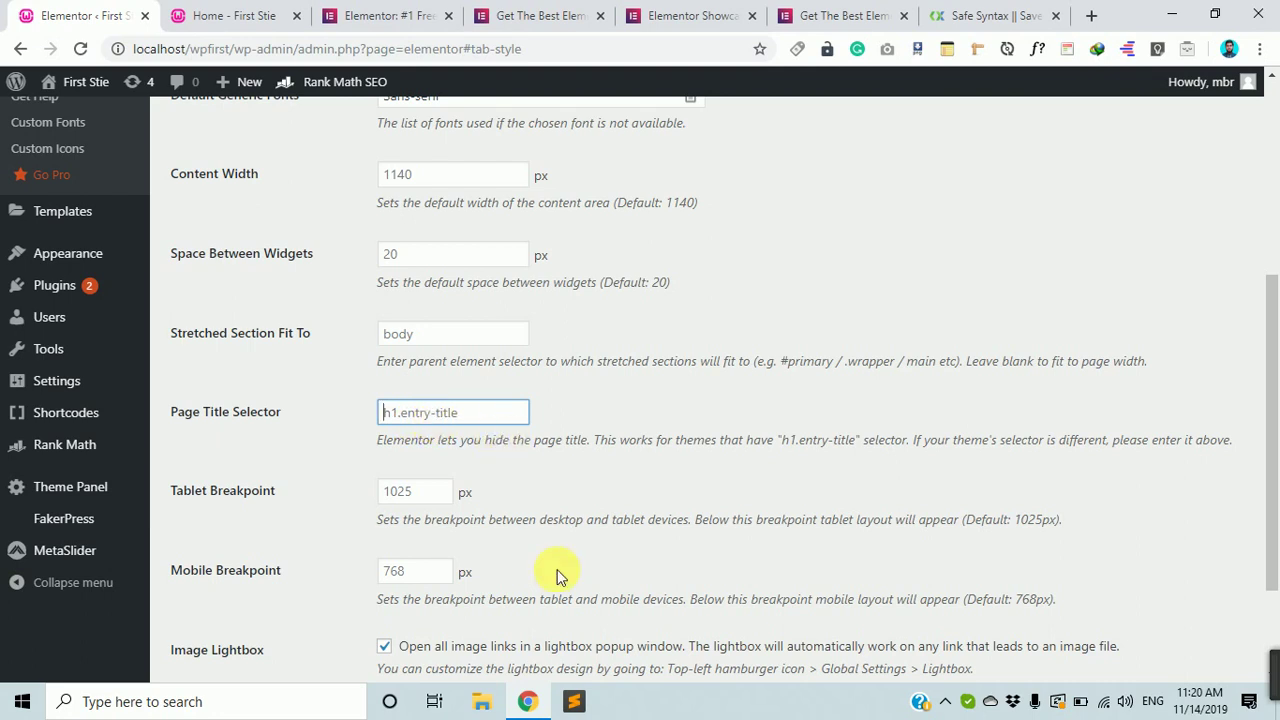
text(g)
key(BackSpace)
text(g)
key(BackSpace)
text(h2.)
text(one)
key(BackSpace)
text(noc)
text(ku)
key(BackSpace)
text(ichu)
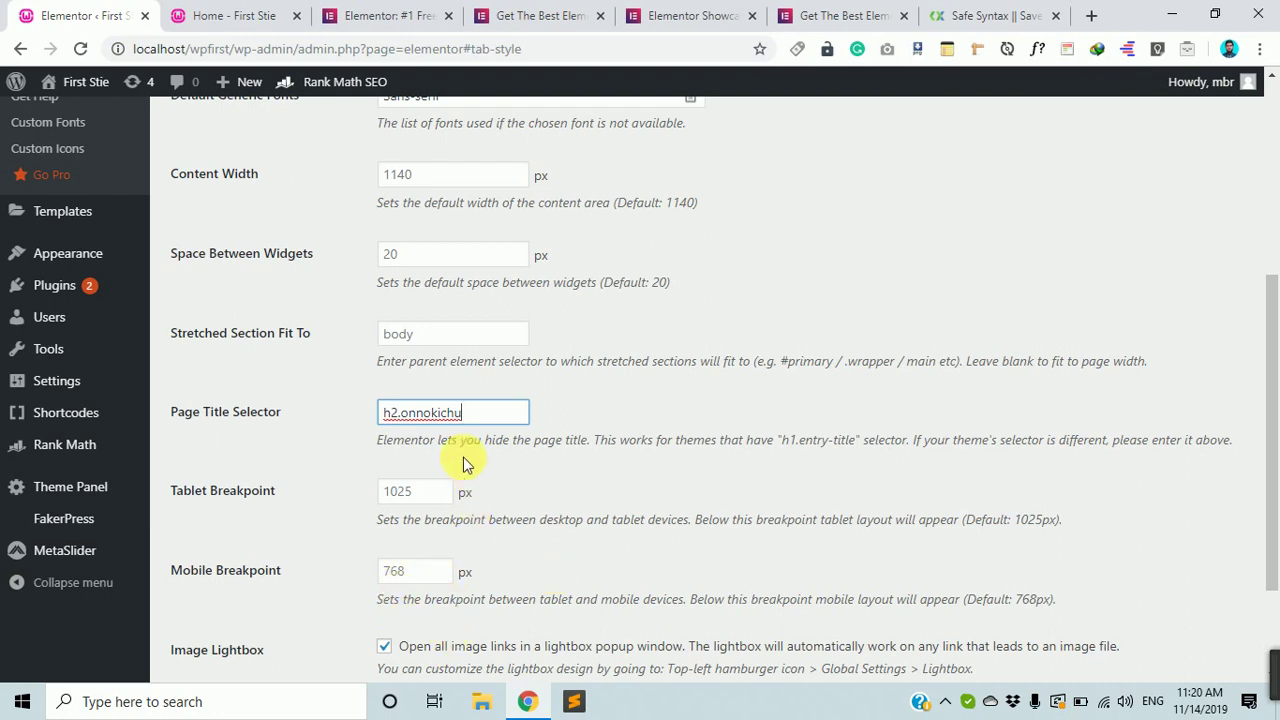
drag(490, 412, 385, 413)
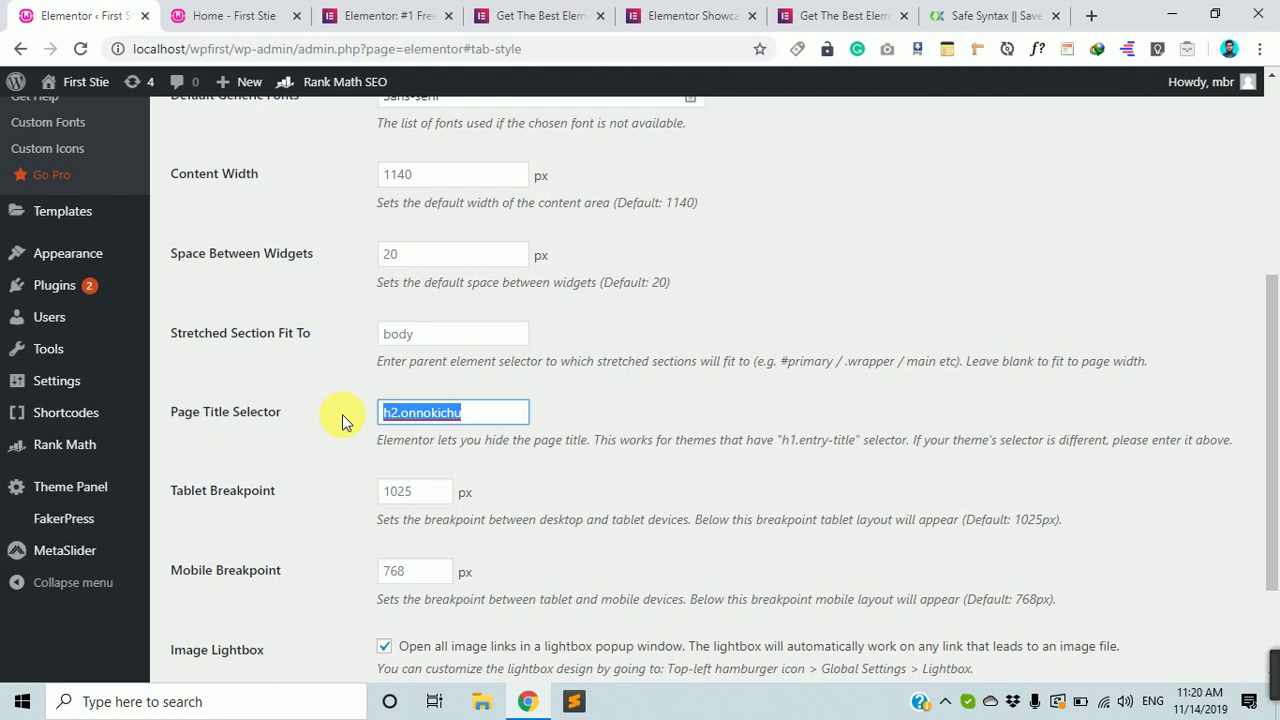
key(BackSpace)
Examine how the Home page layout adapts in a narrow and a widened browser window, maximize it again and return to the Elementor settings
scroll(342, 414, down, 1)
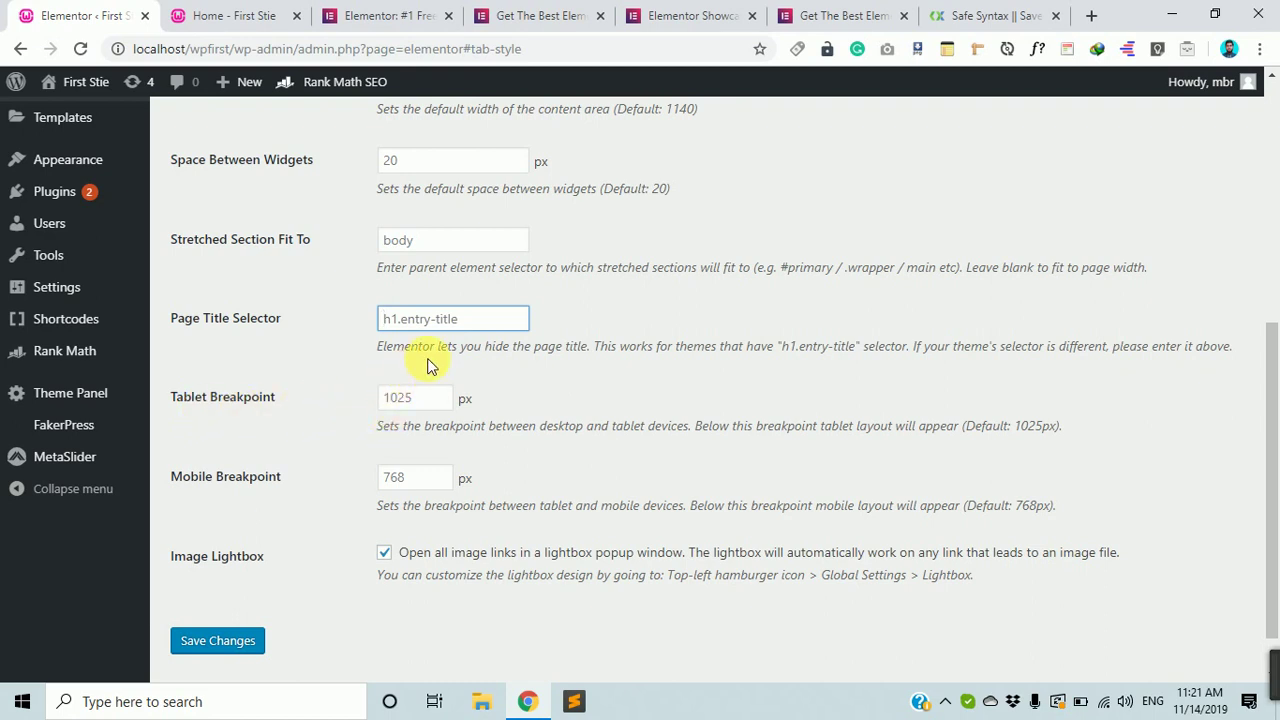
click(210, 16)
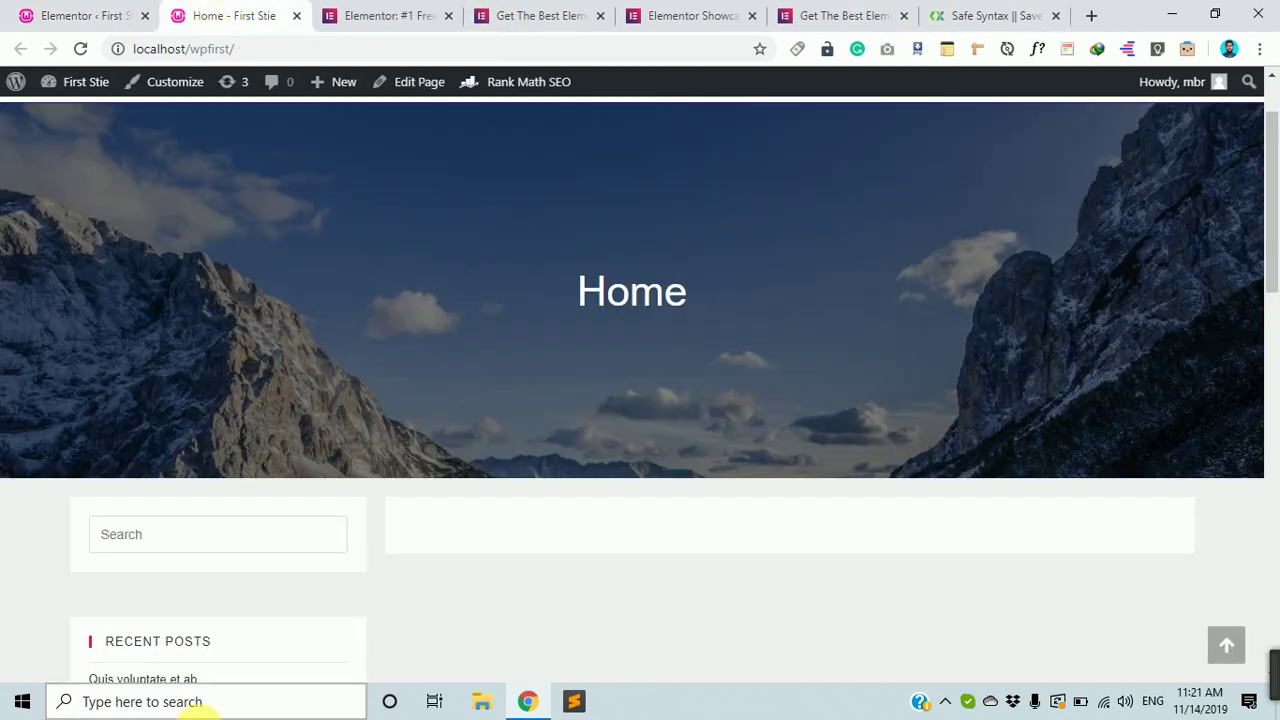
click(1216, 12)
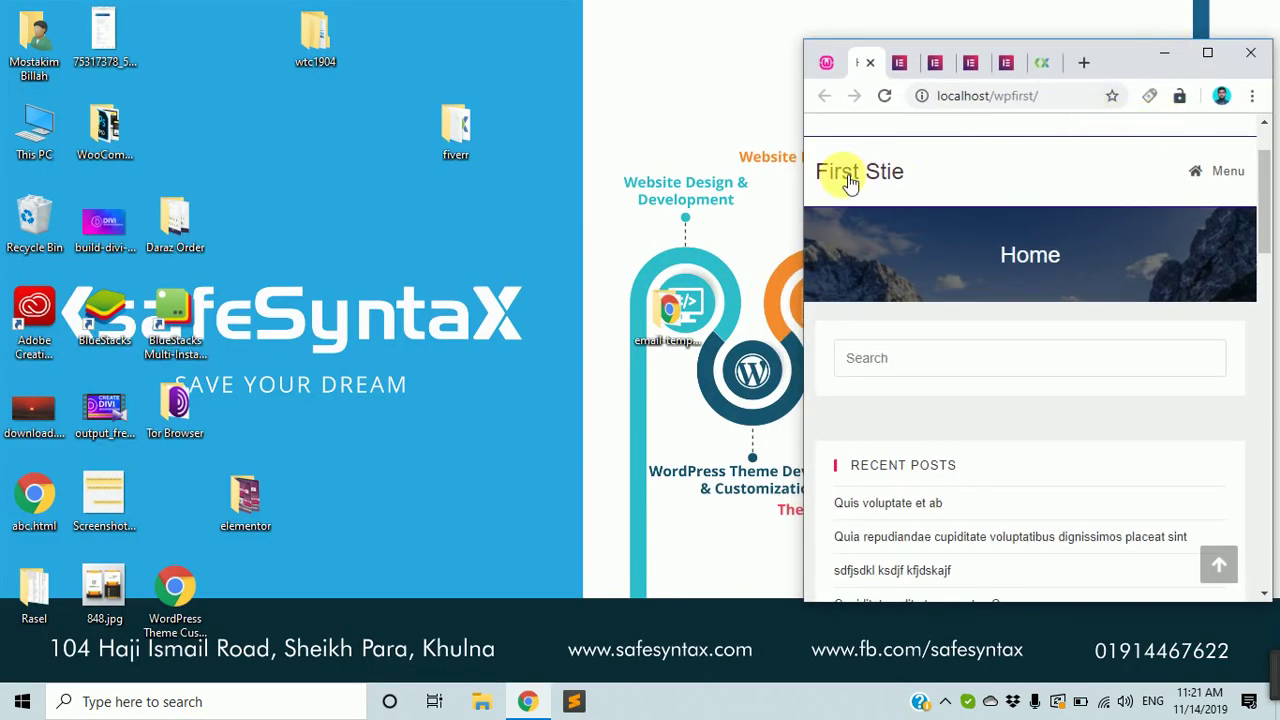
drag(804, 214, 60, 177)
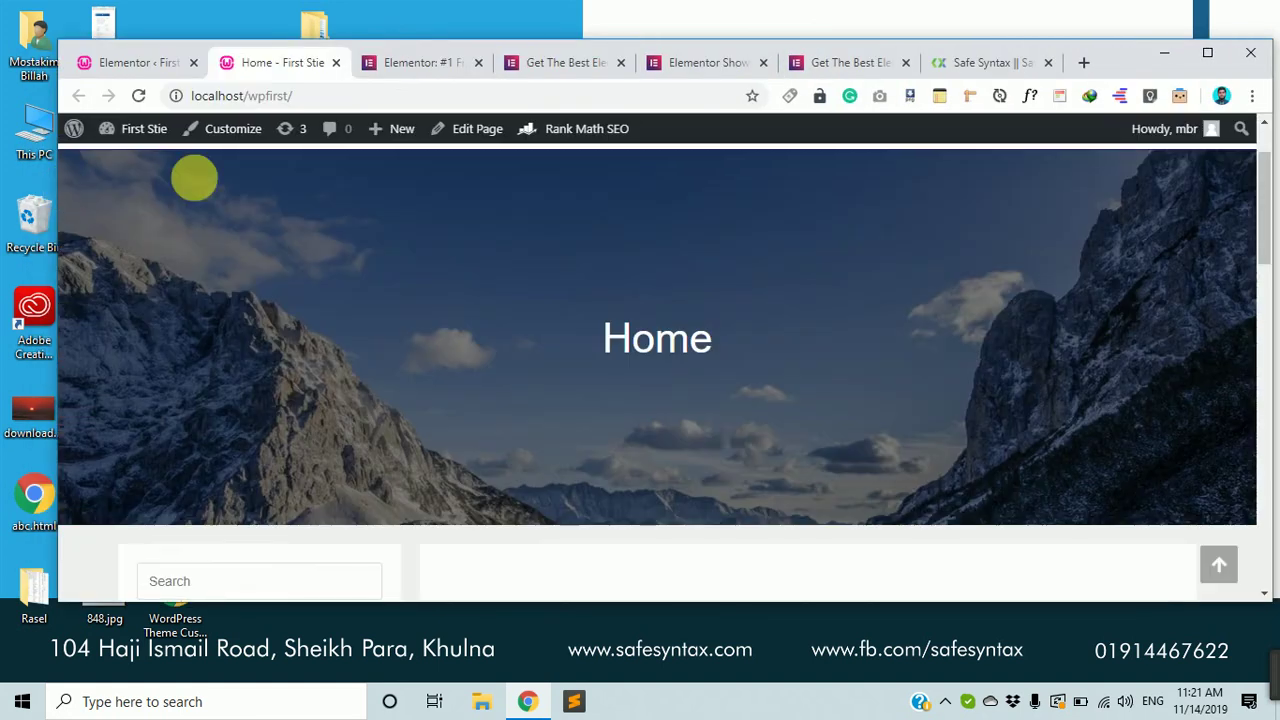
click(1210, 52)
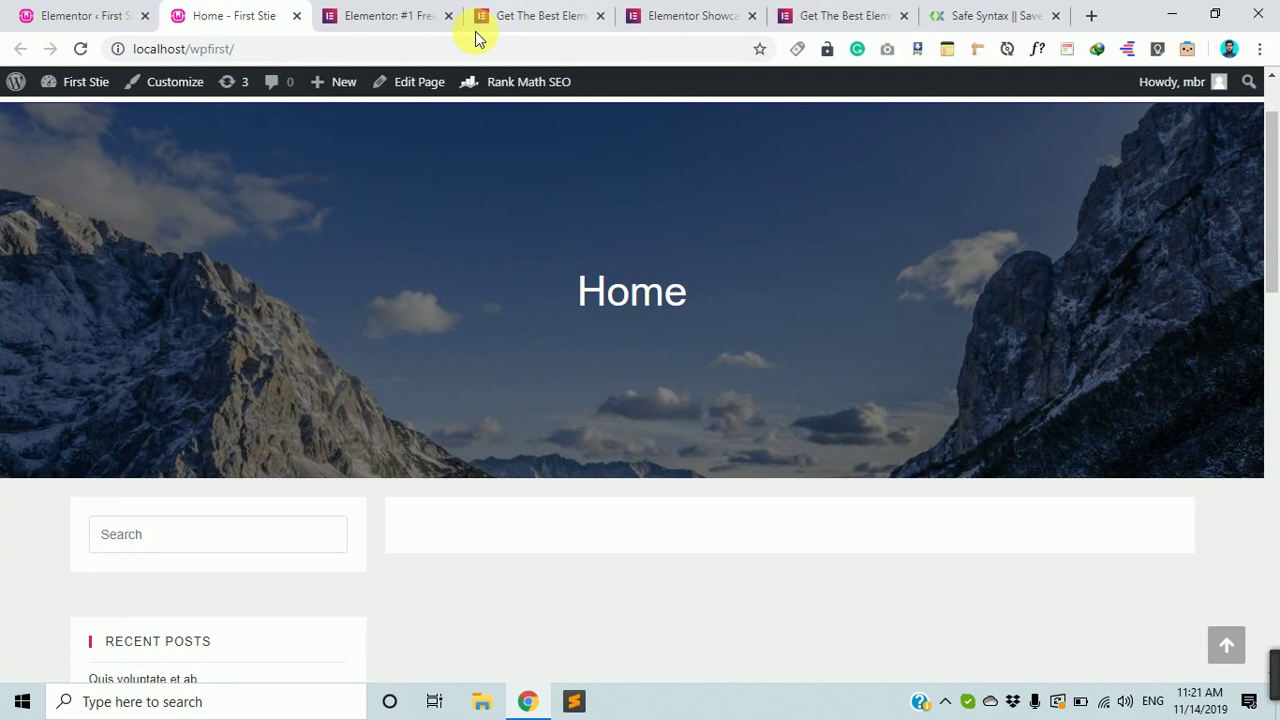
click(52, 8)
click(265, 15)
click(137, 12)
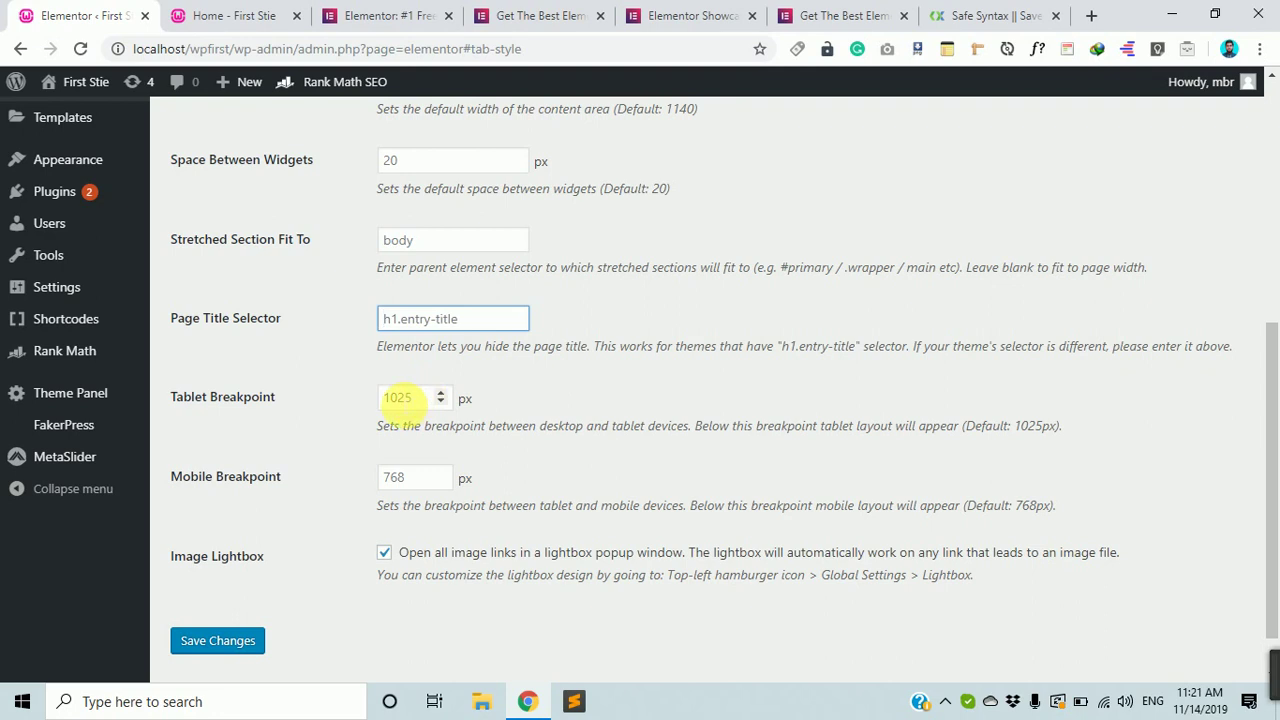
Try 991 px as the Tablet Breakpoint, put it back to 1025 px, and keep 768 px as the Mobile Breakpoint
click(405, 397)
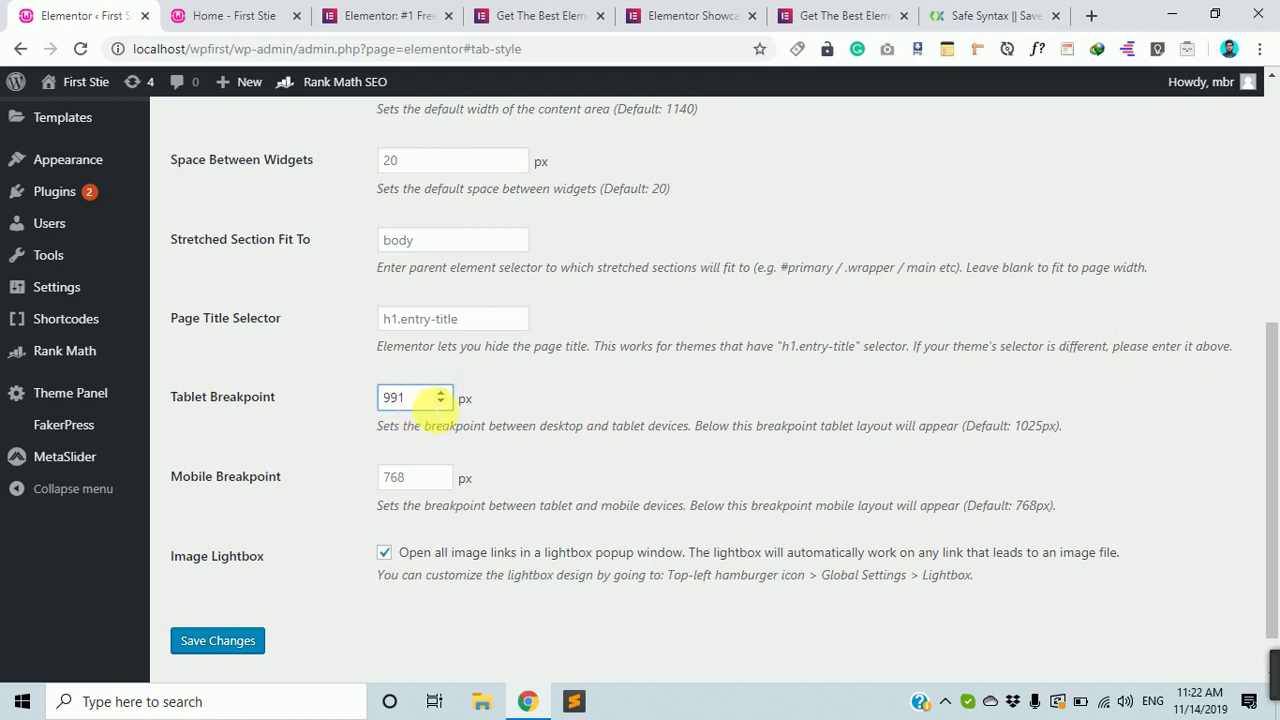
drag(410, 398, 330, 400)
text(1025)
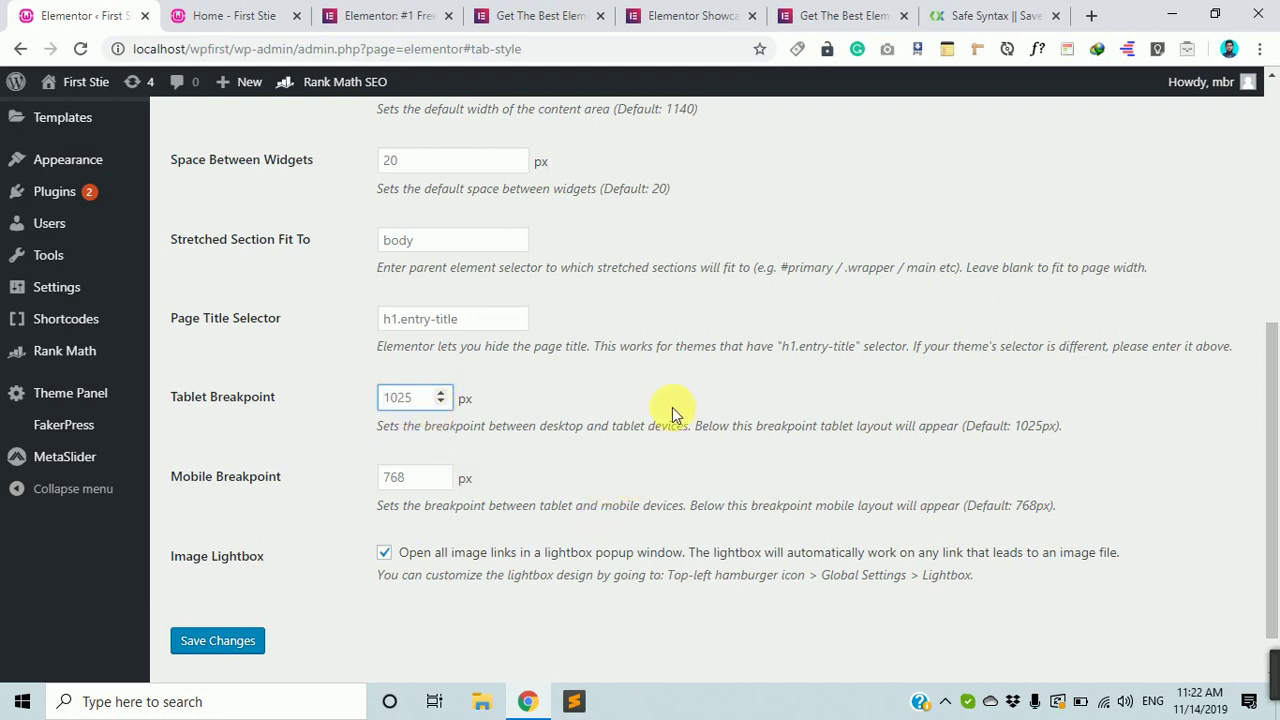
click(410, 484)
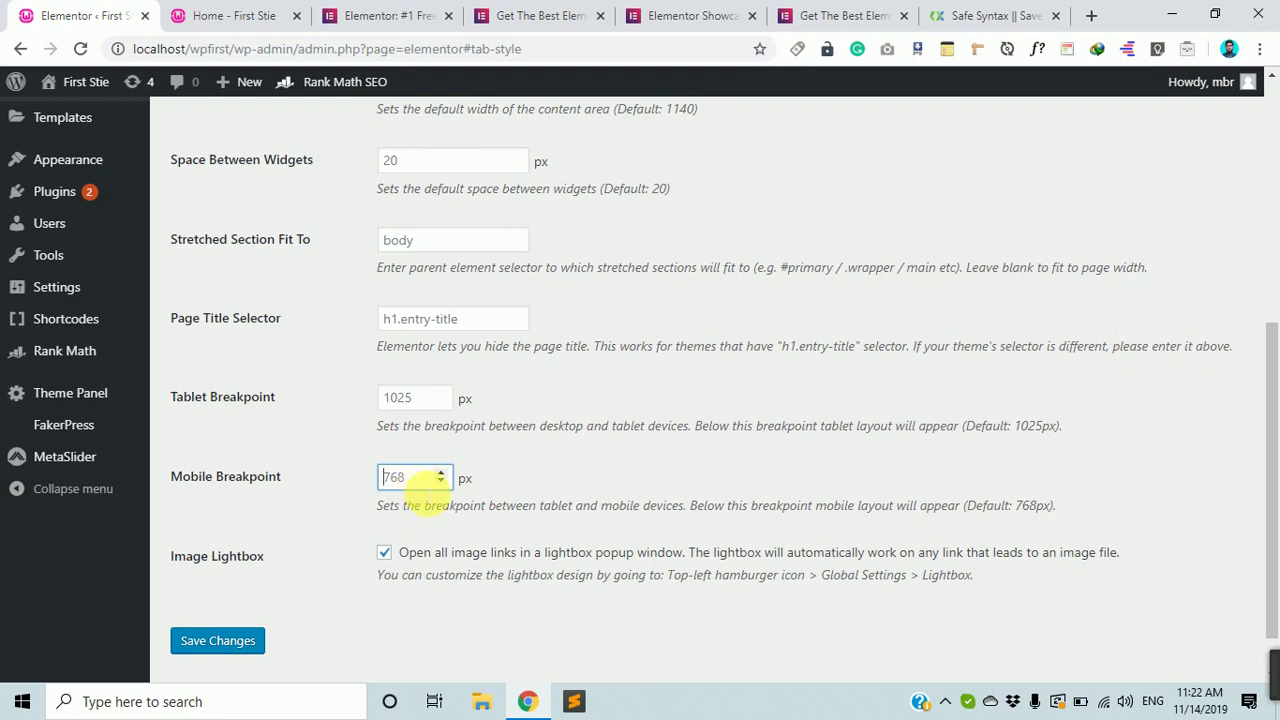
click(380, 485)
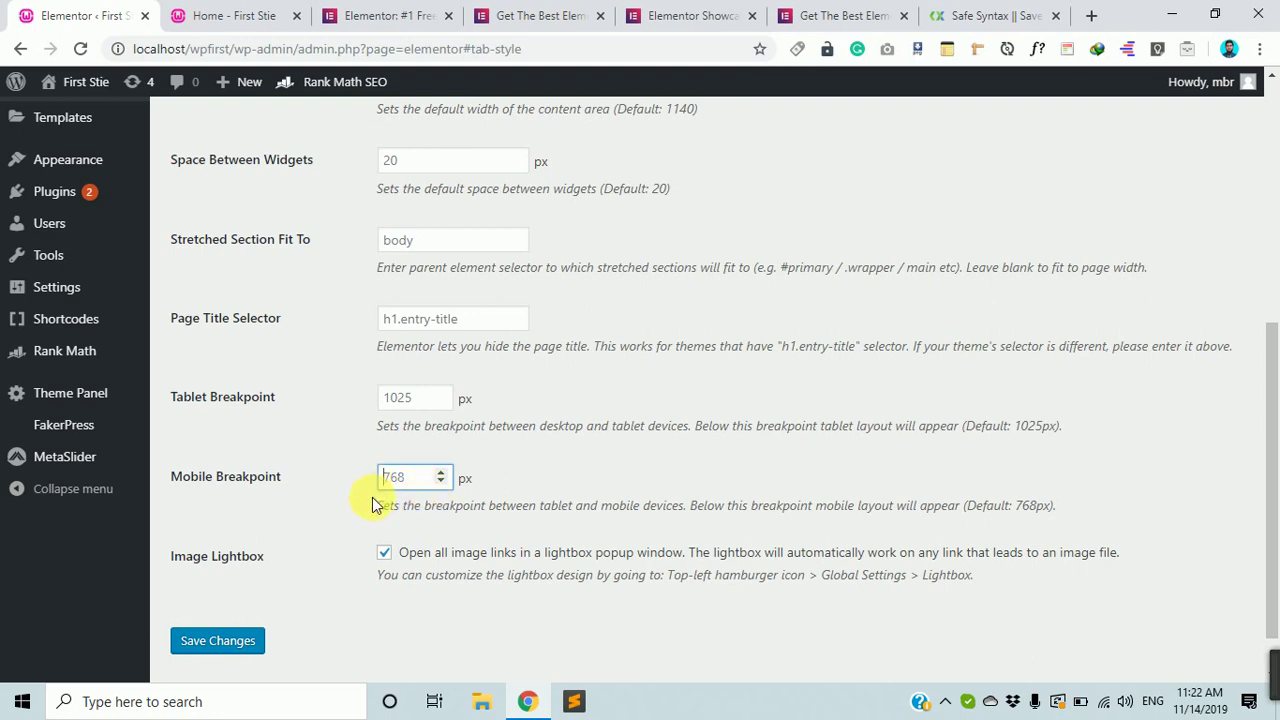
text(768)
Look over the site's Home page on the front end, comparing it with the Image Lightbox option in the style settings
scroll(495, 505, down, 1)
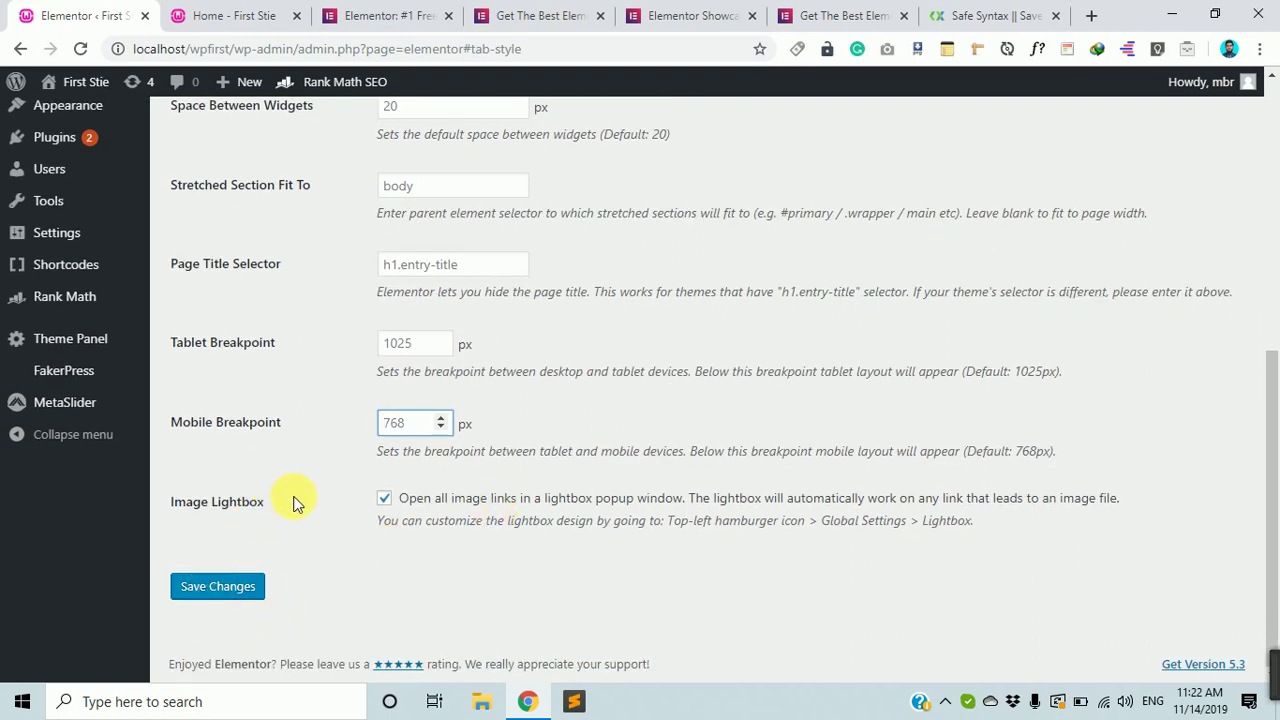
click(268, 15)
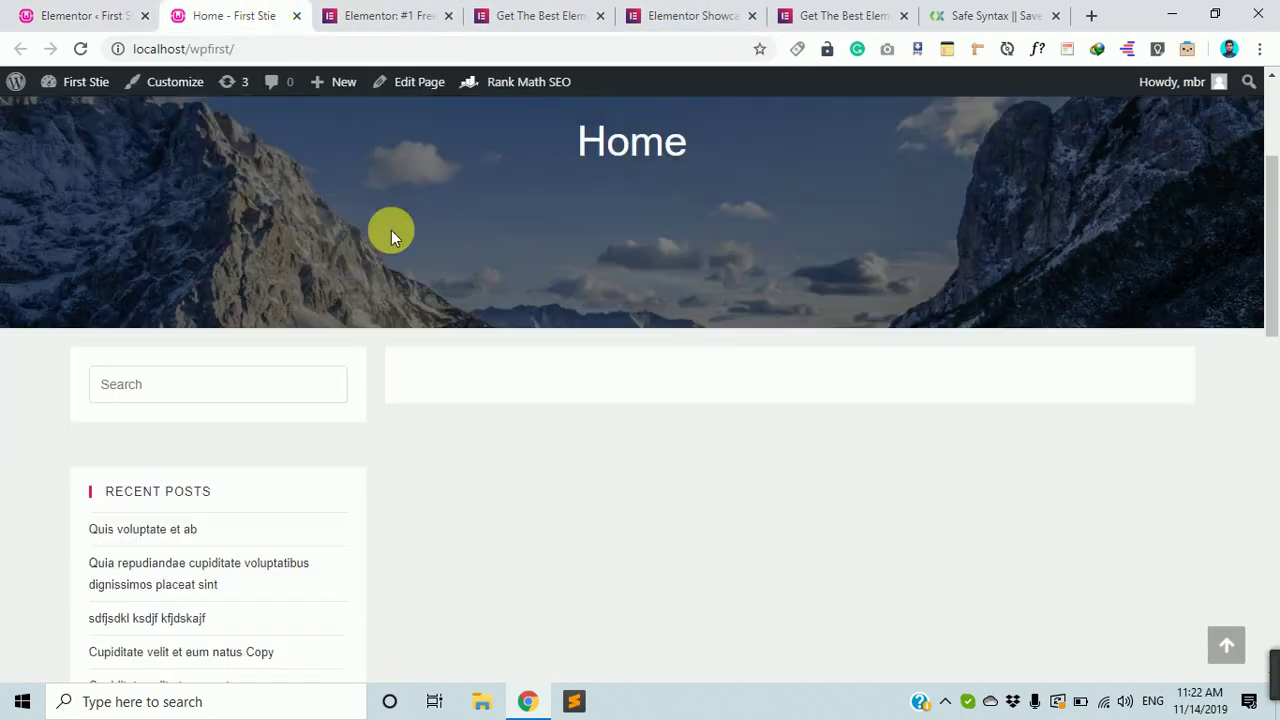
scroll(421, 300, down, 10)
scroll(557, 354, up, 12)
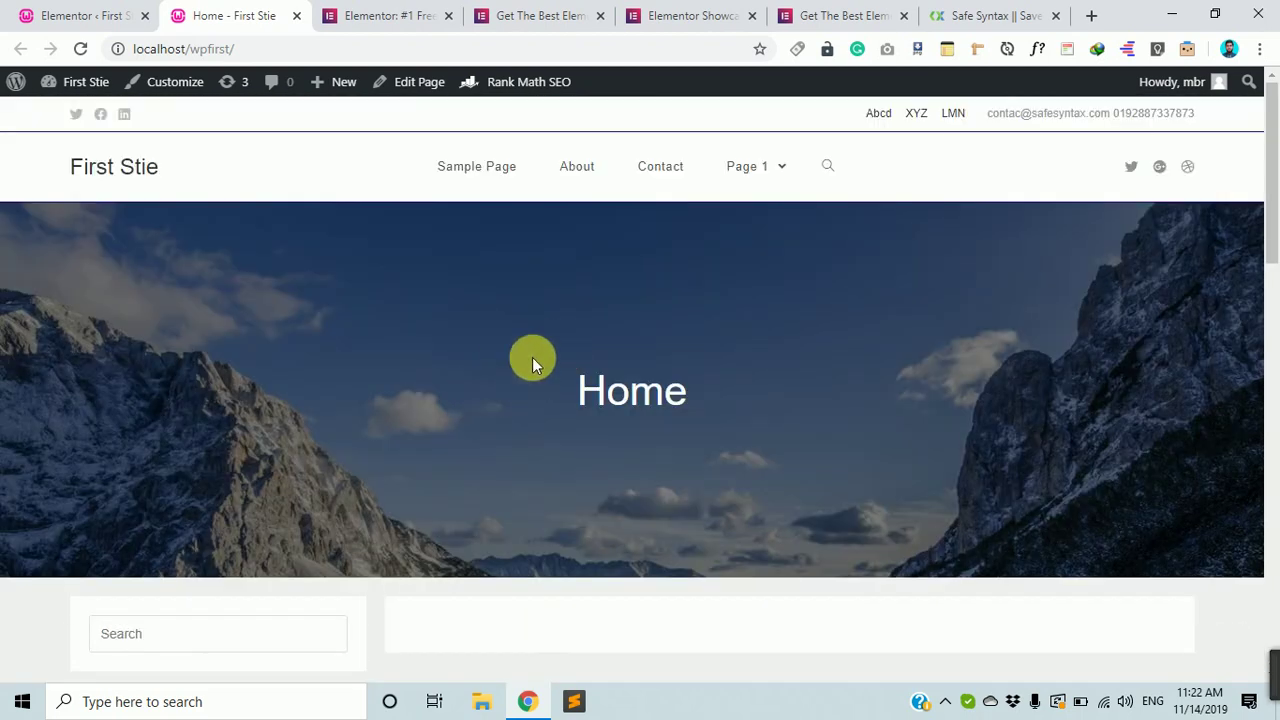
click(100, 12)
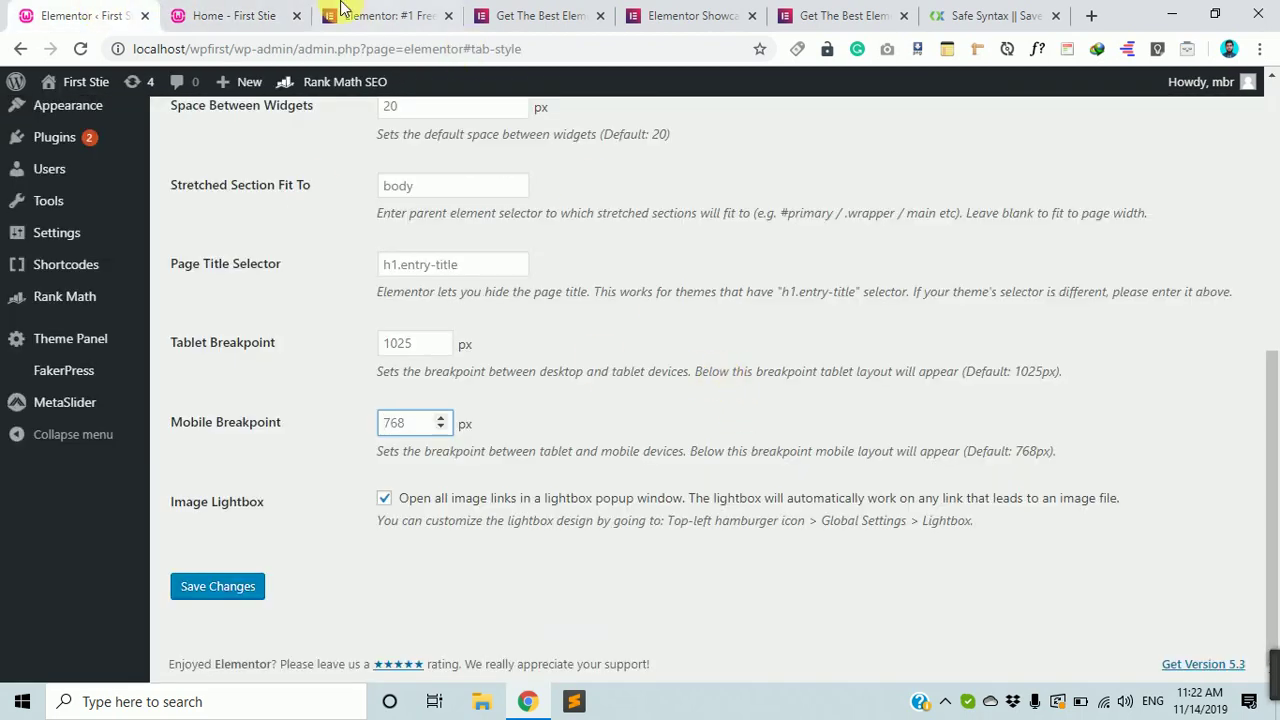
click(240, 10)
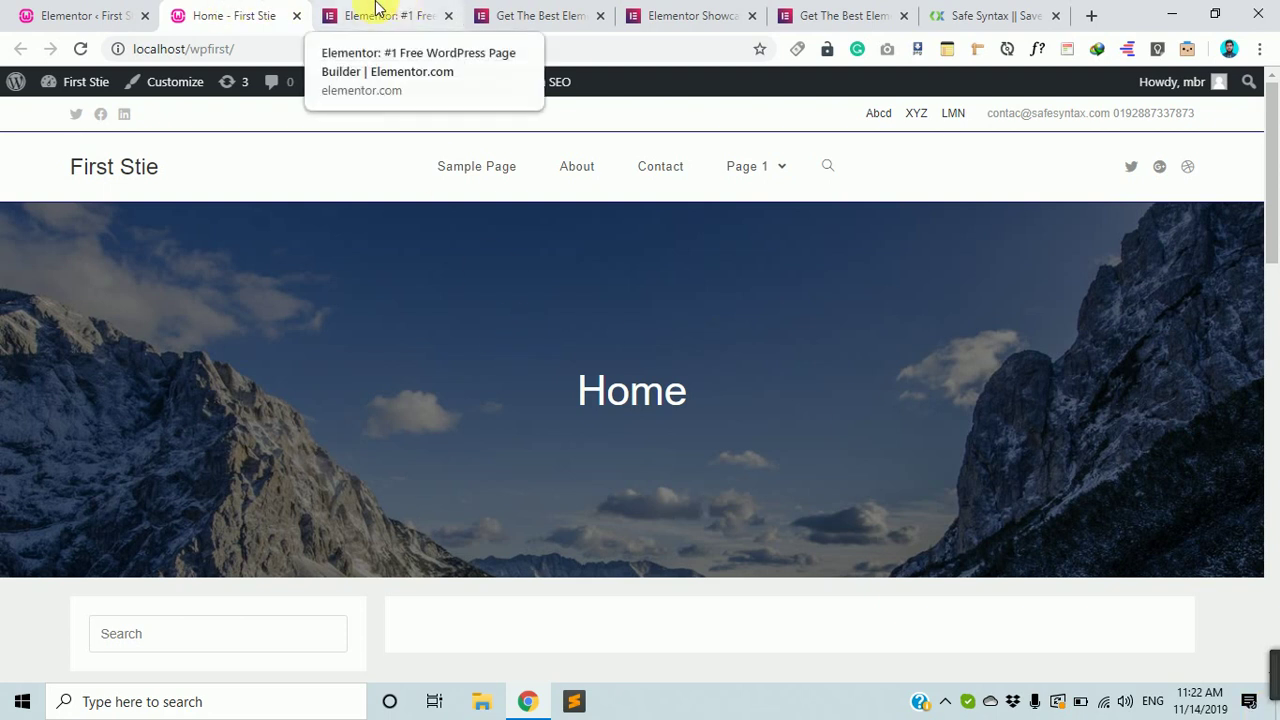
Return to the Elementor style settings and turn off the Image Lightbox option for opening image links in a popup window
click(128, 14)
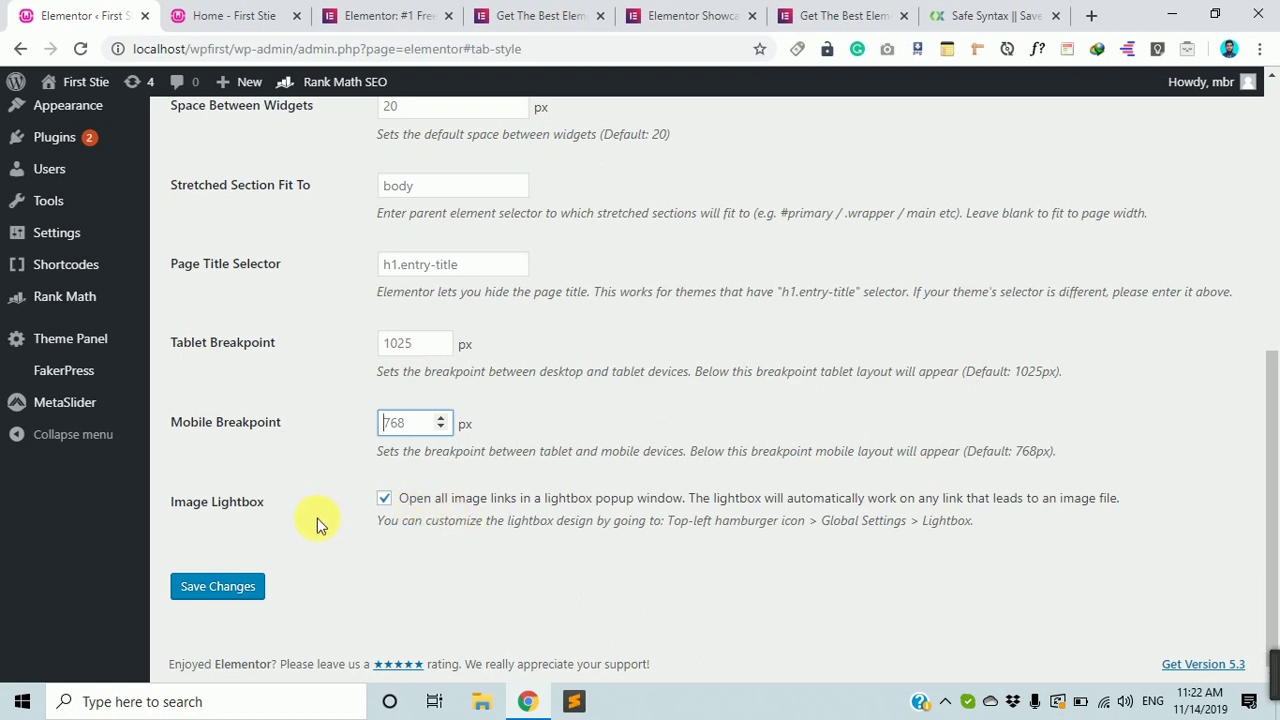
click(386, 500)
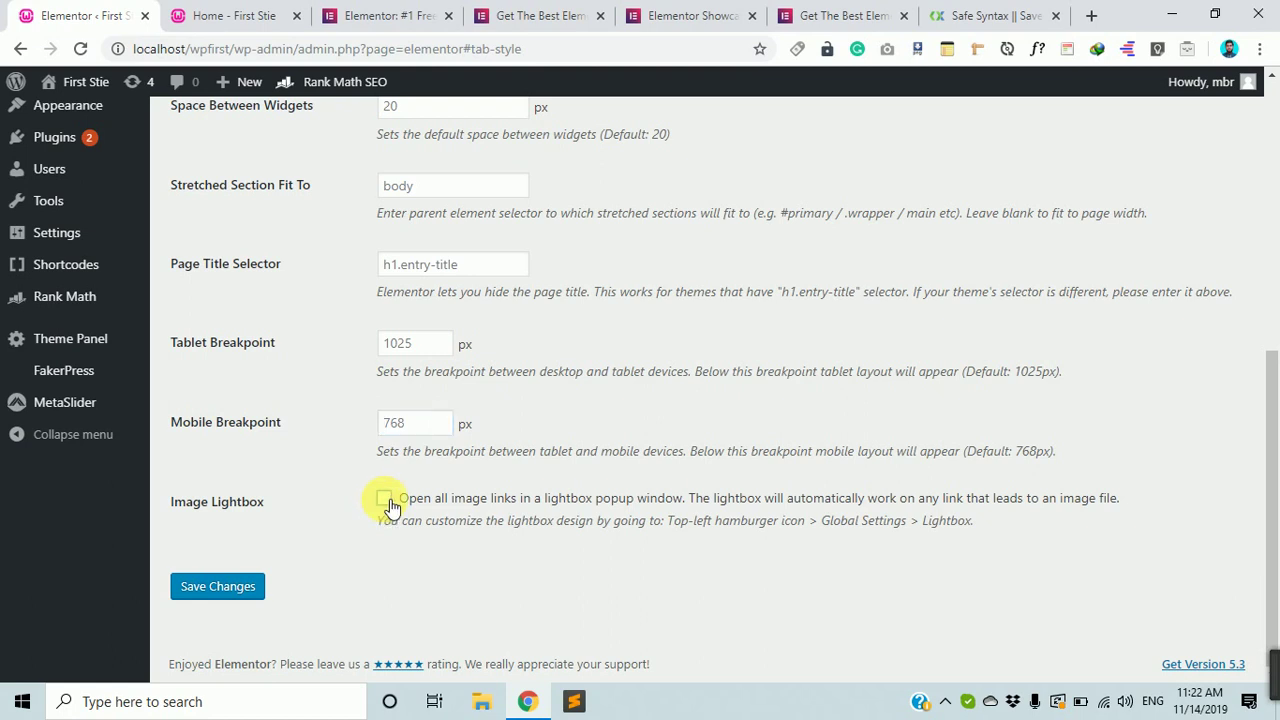
scroll(390, 505, up, 6)
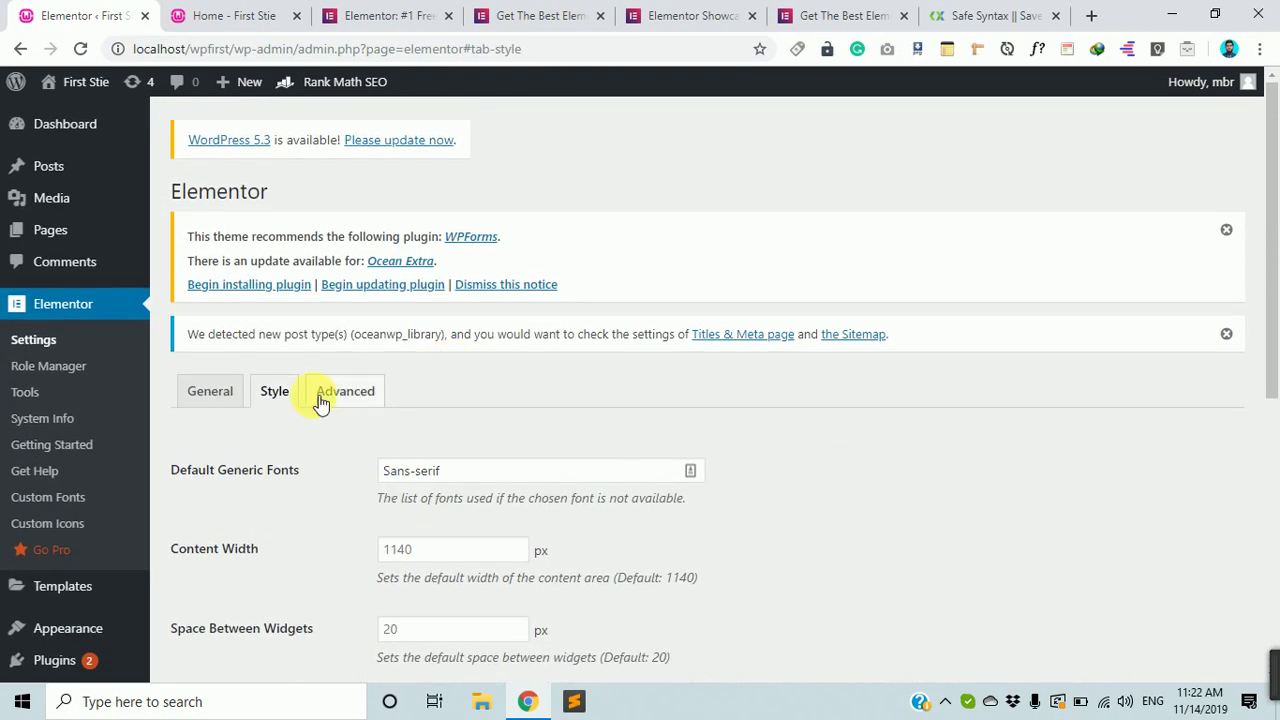
scroll(306, 488, down, 5)
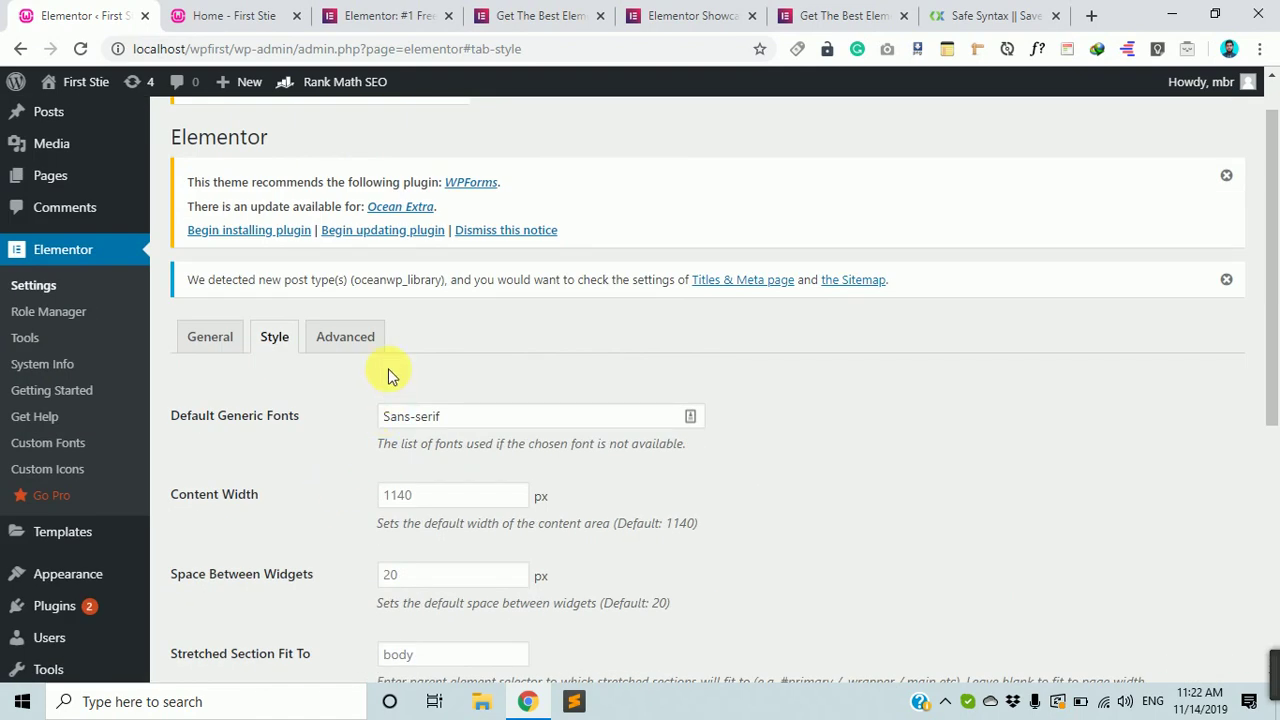
Open Elementor's Advanced settings and examine the available CSS Print Method options
click(349, 338)
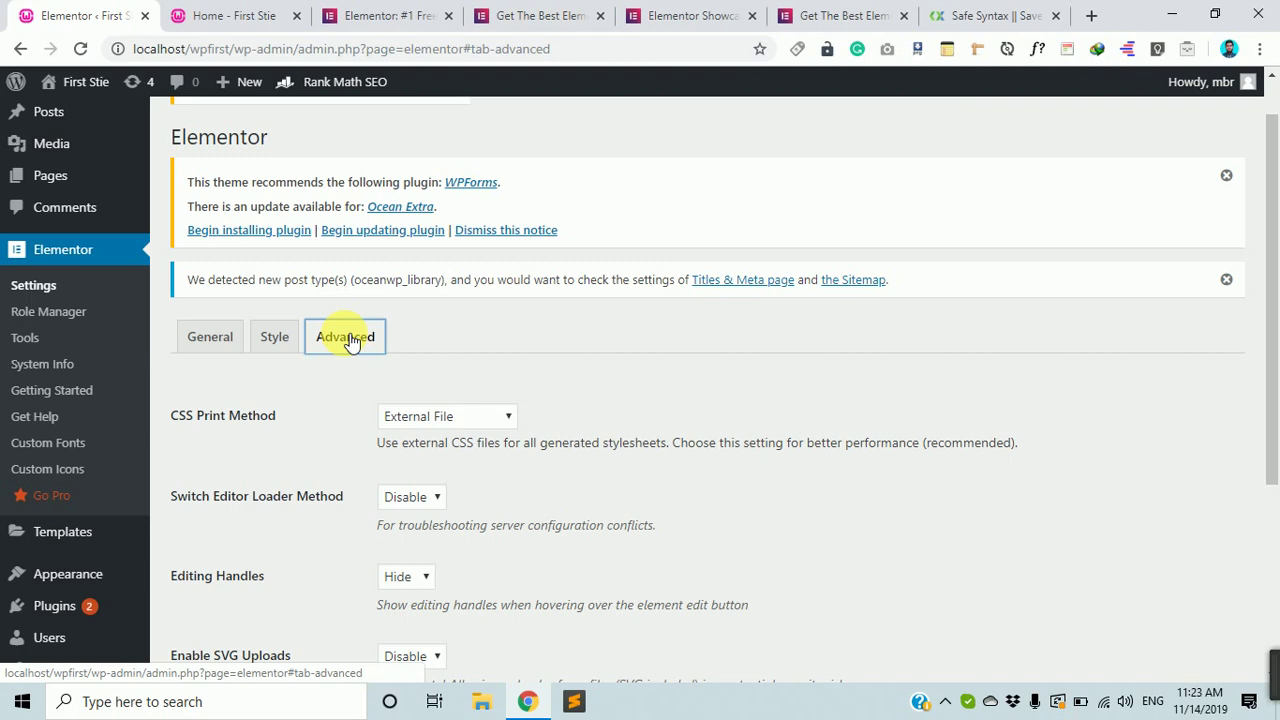
scroll(349, 340, down, 1)
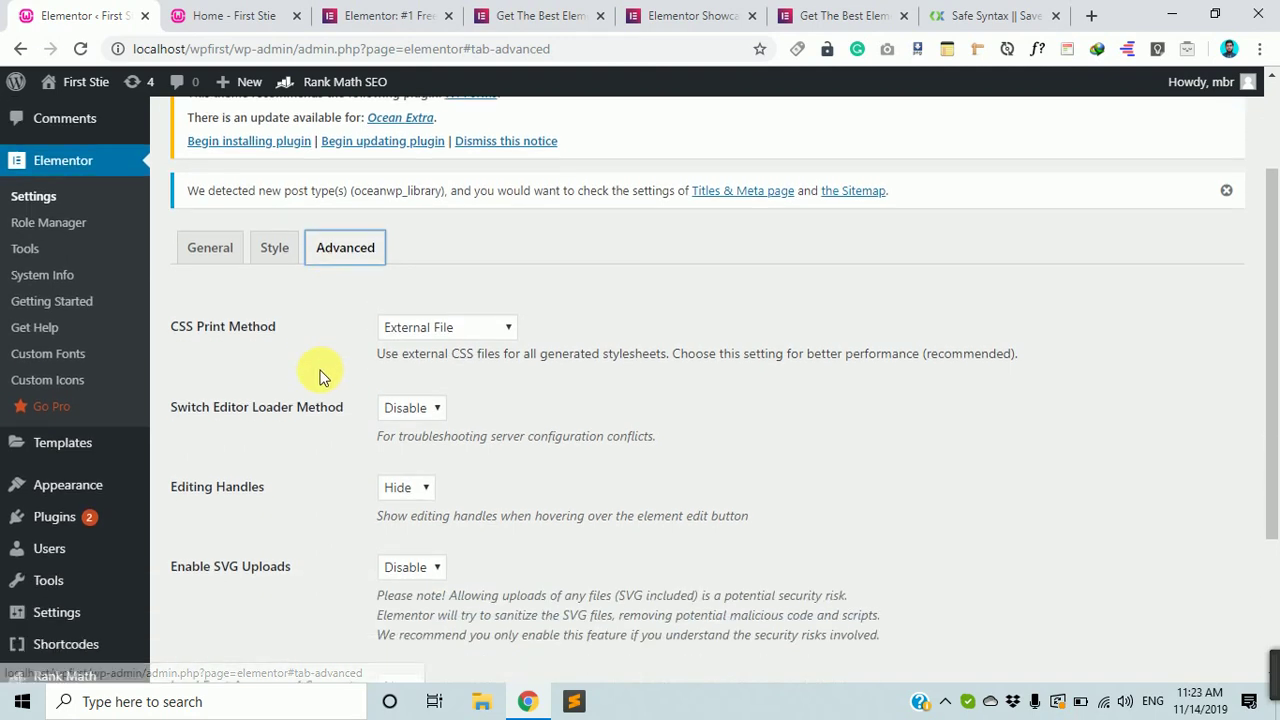
drag(297, 320, 168, 330)
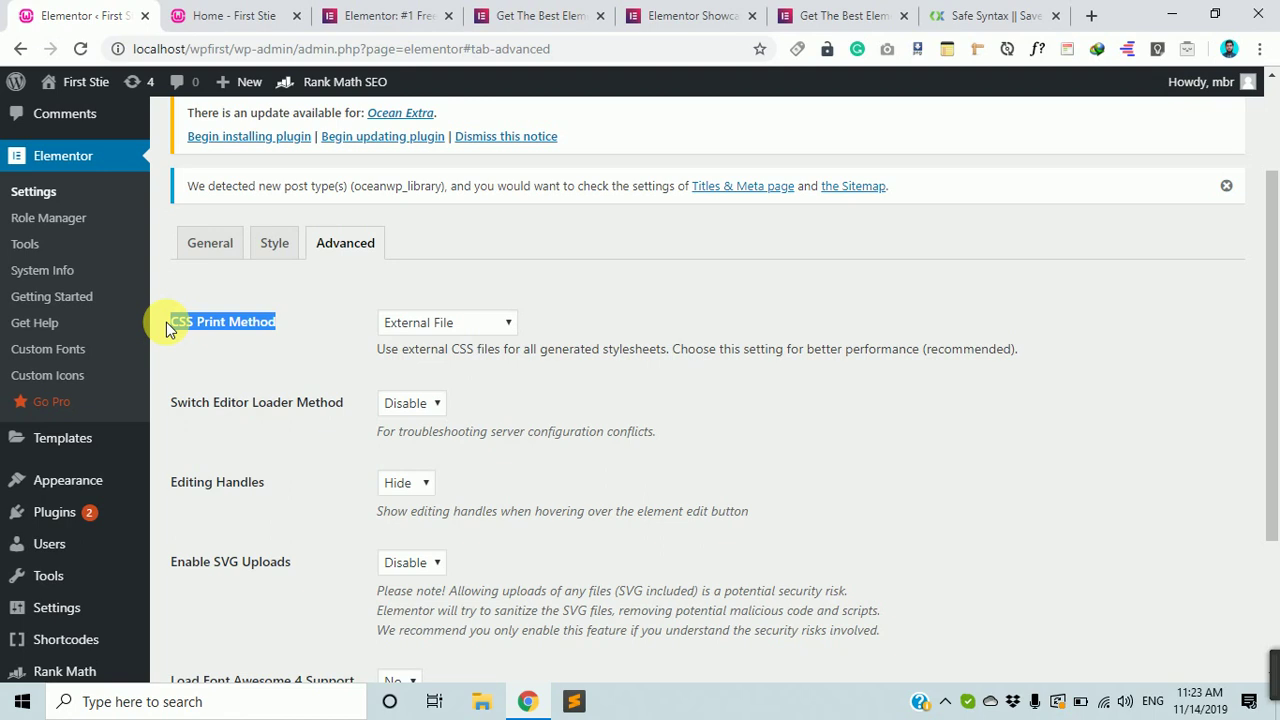
click(438, 321)
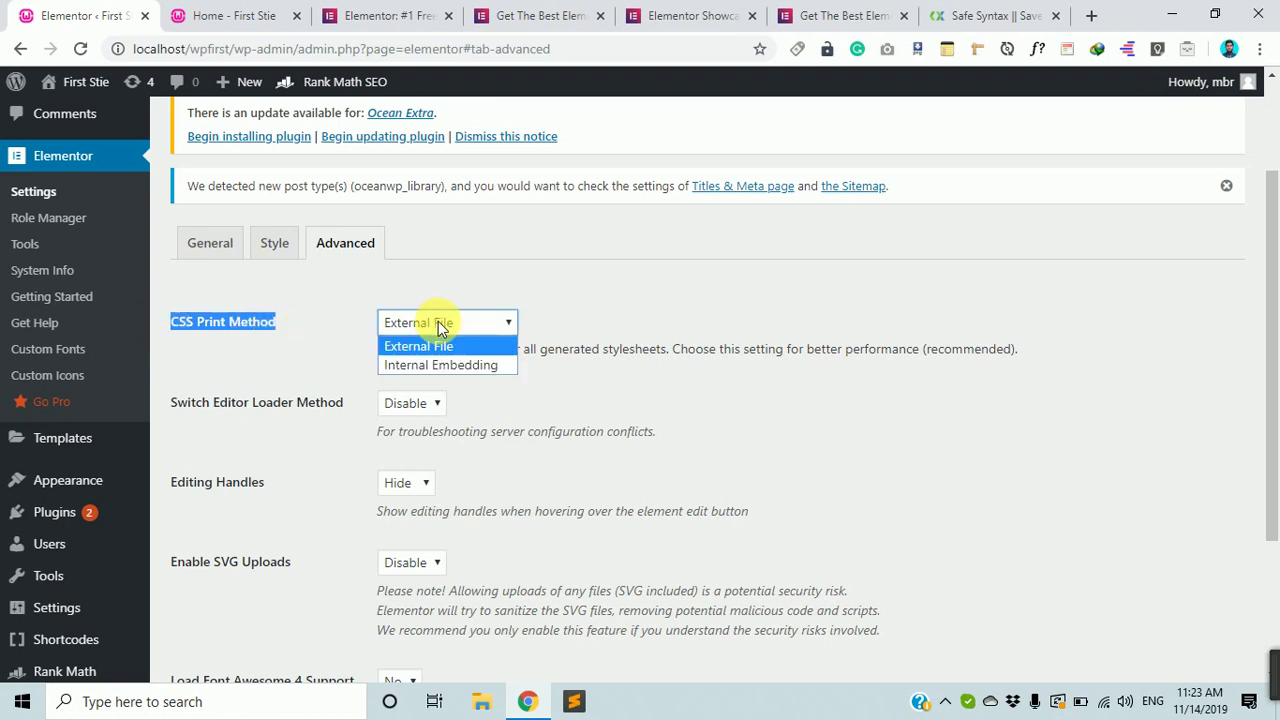
click(697, 304)
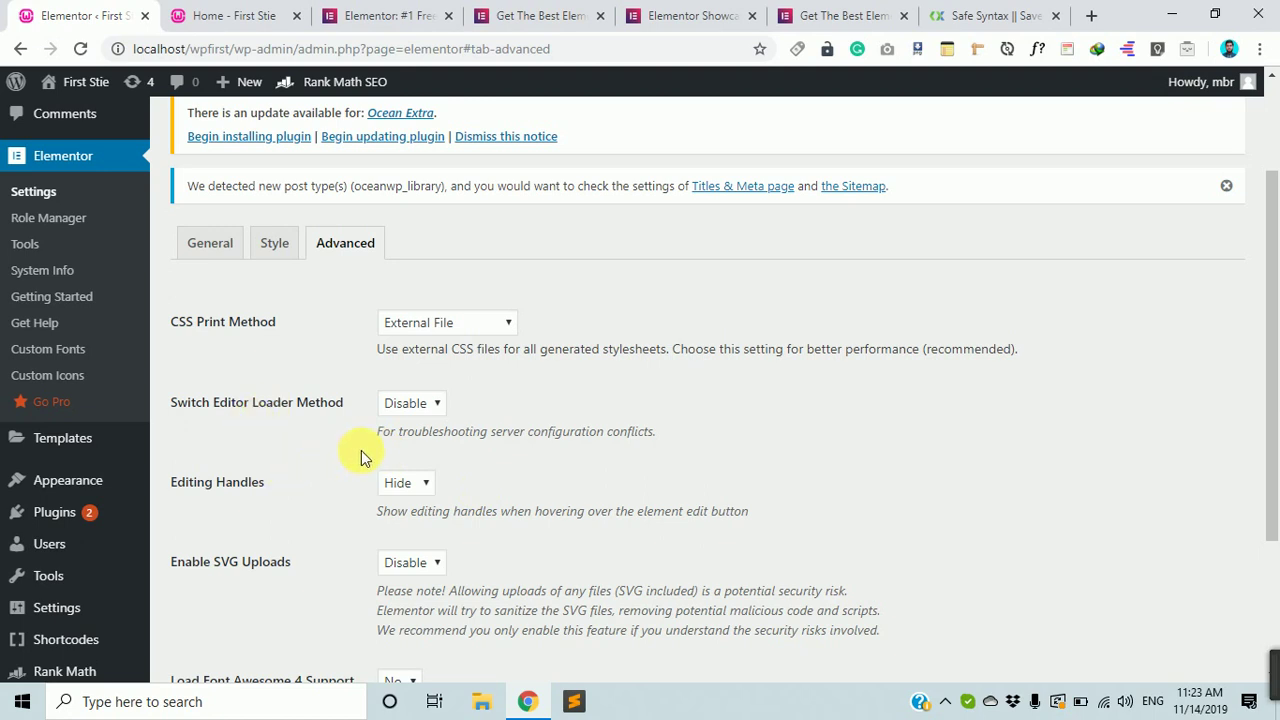
Review the Switch Editor Loader Method choices, keeping Disable, and check the Editing Handles choices
click(425, 408)
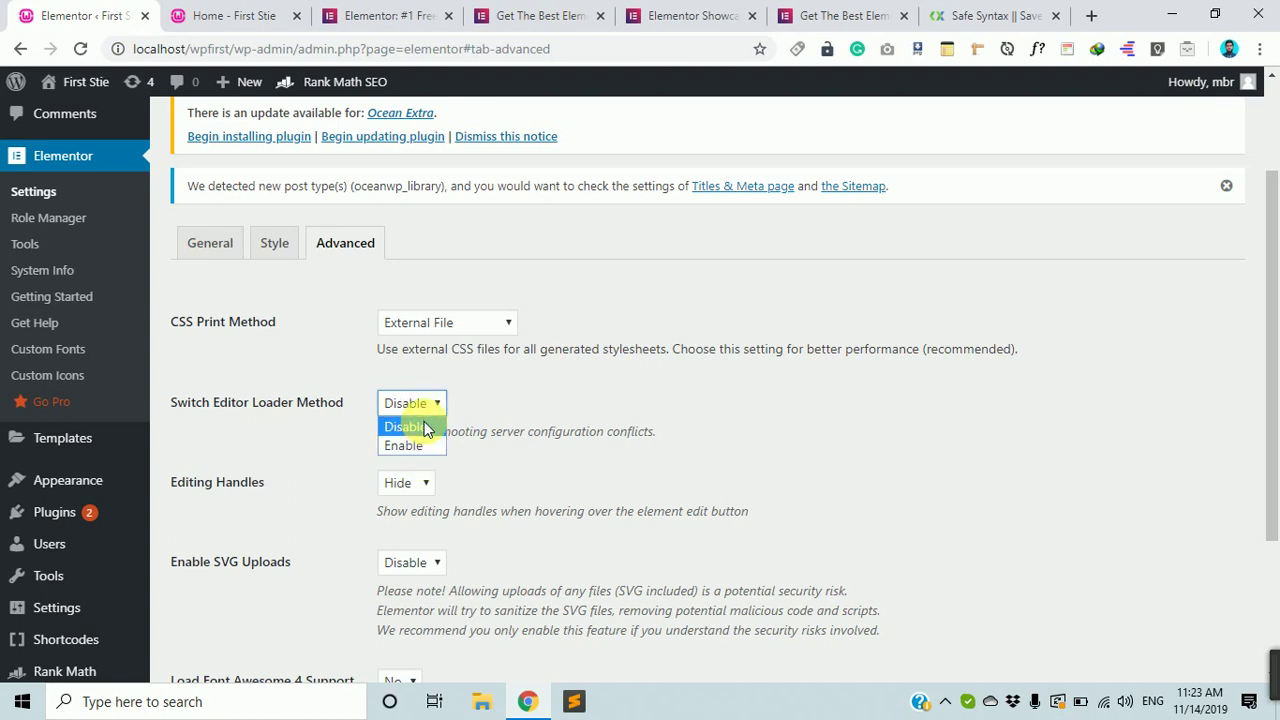
click(424, 425)
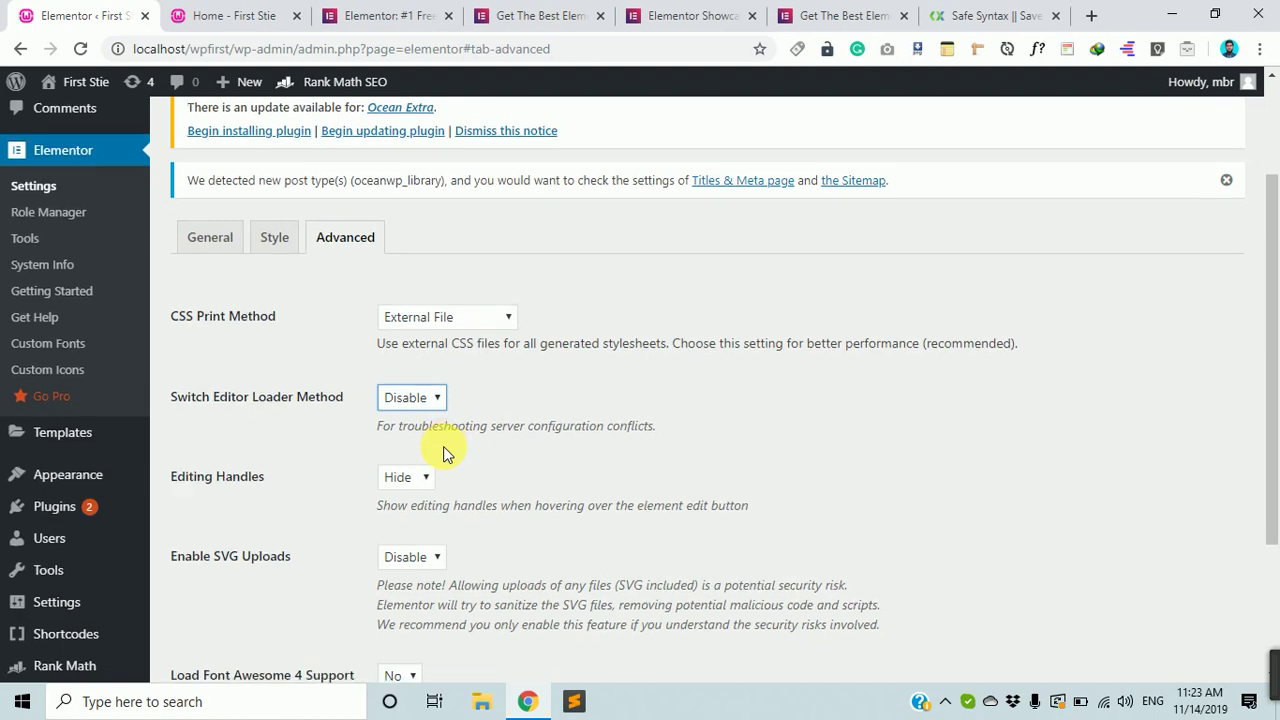
scroll(445, 450, down, 2)
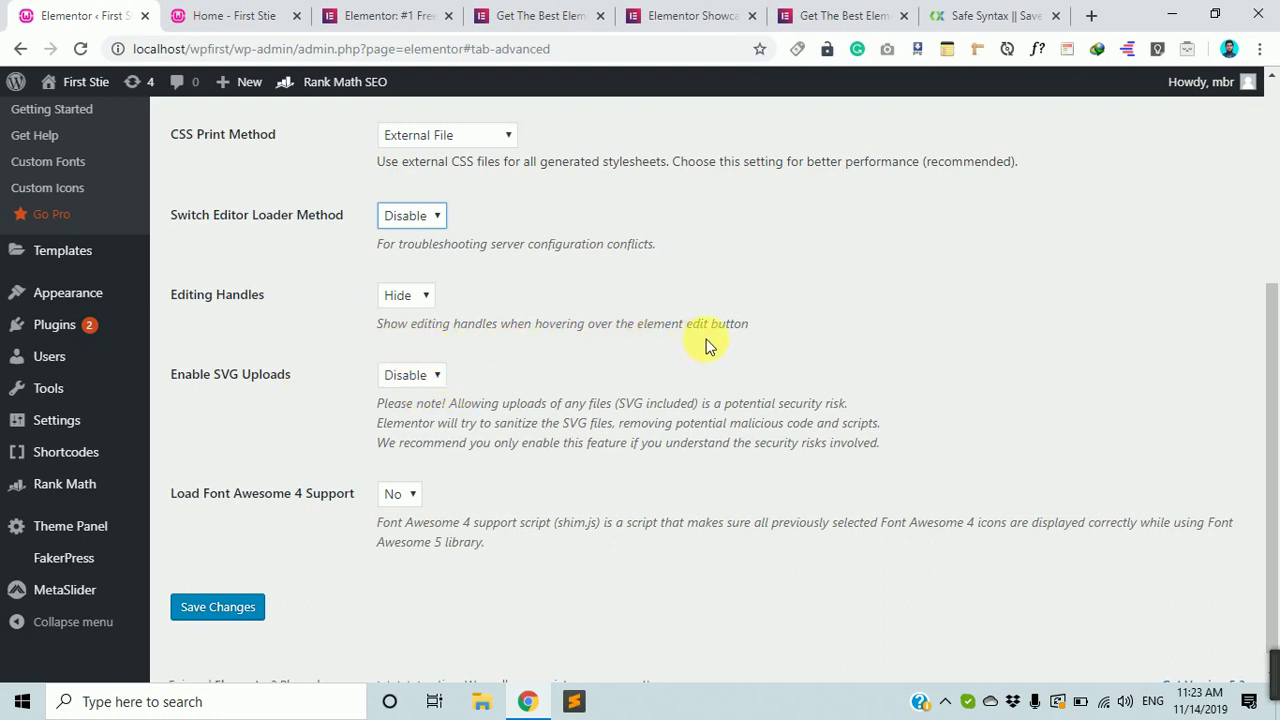
click(422, 297)
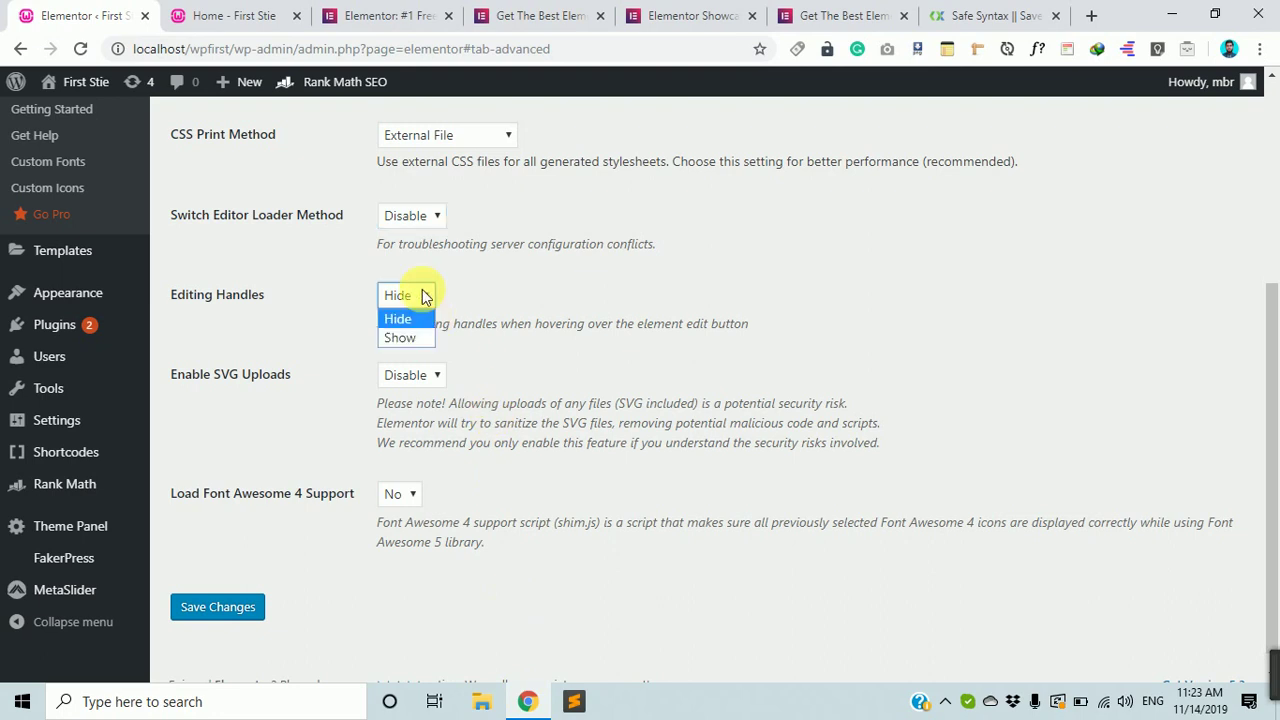
click(560, 294)
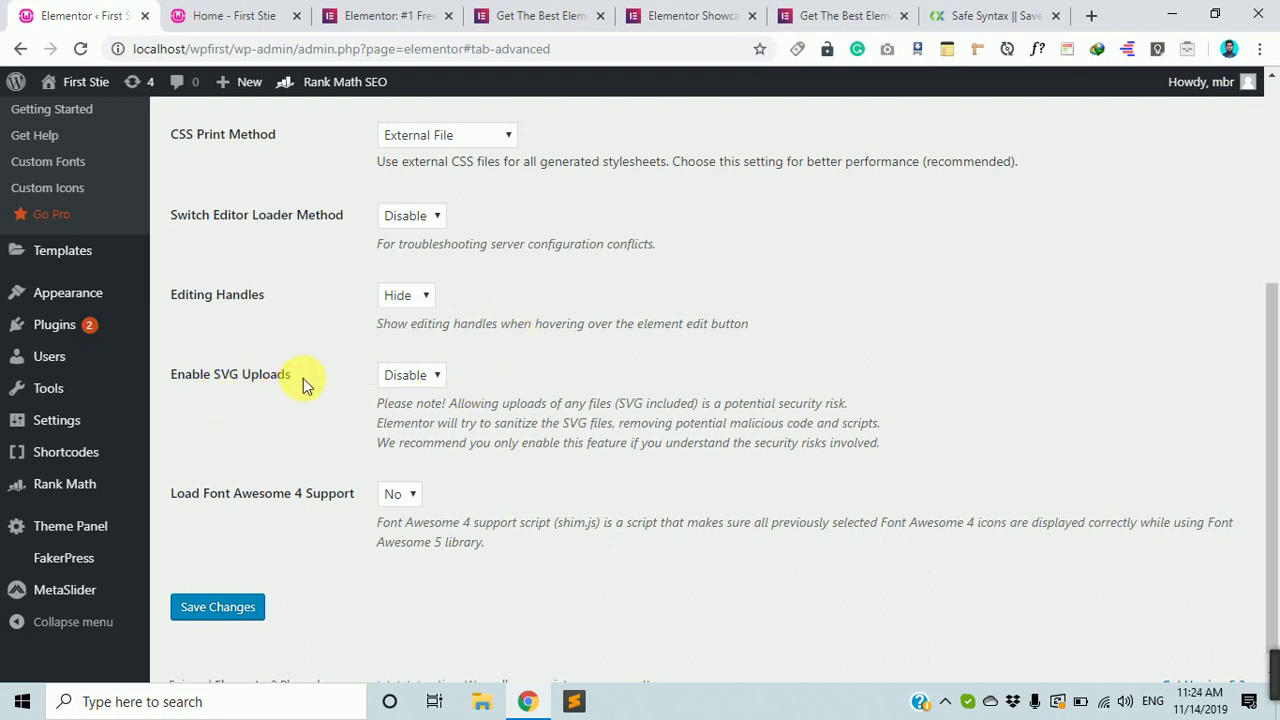
Try Enable for the Enable SVG Uploads setting, then set it back to Disable
drag(296, 377, 245, 377)
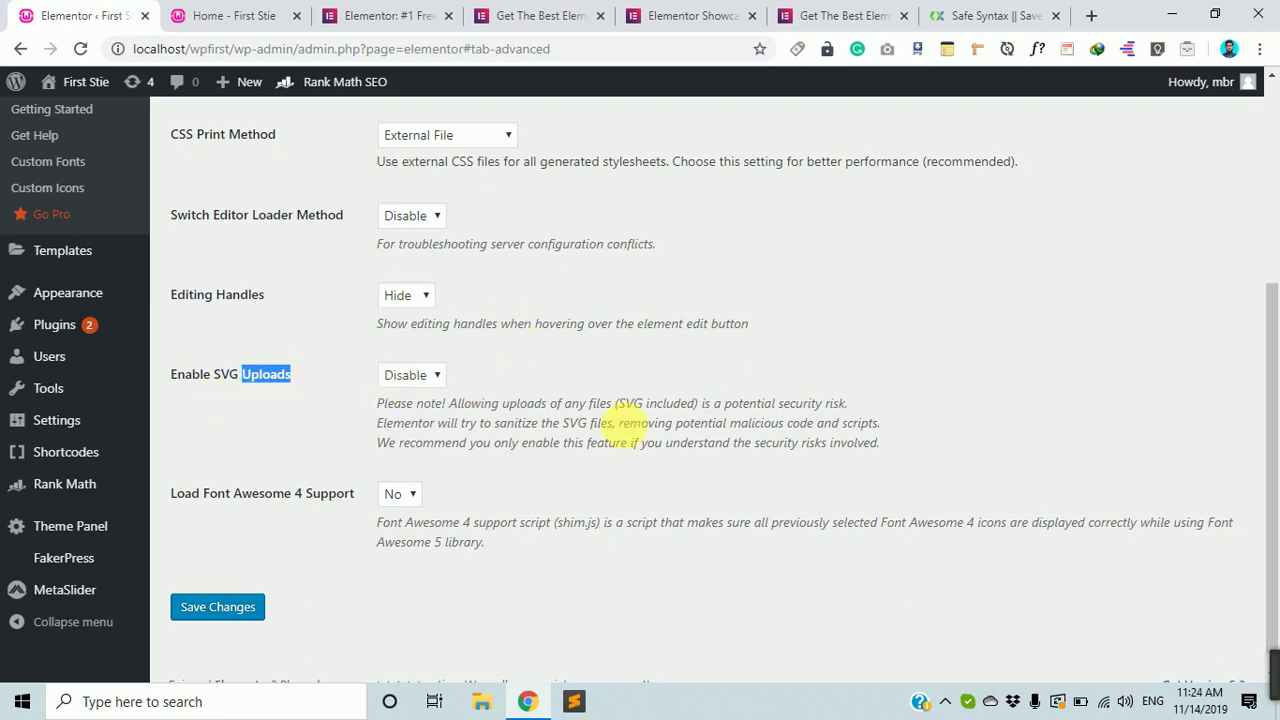
scroll(639, 385, up, 4)
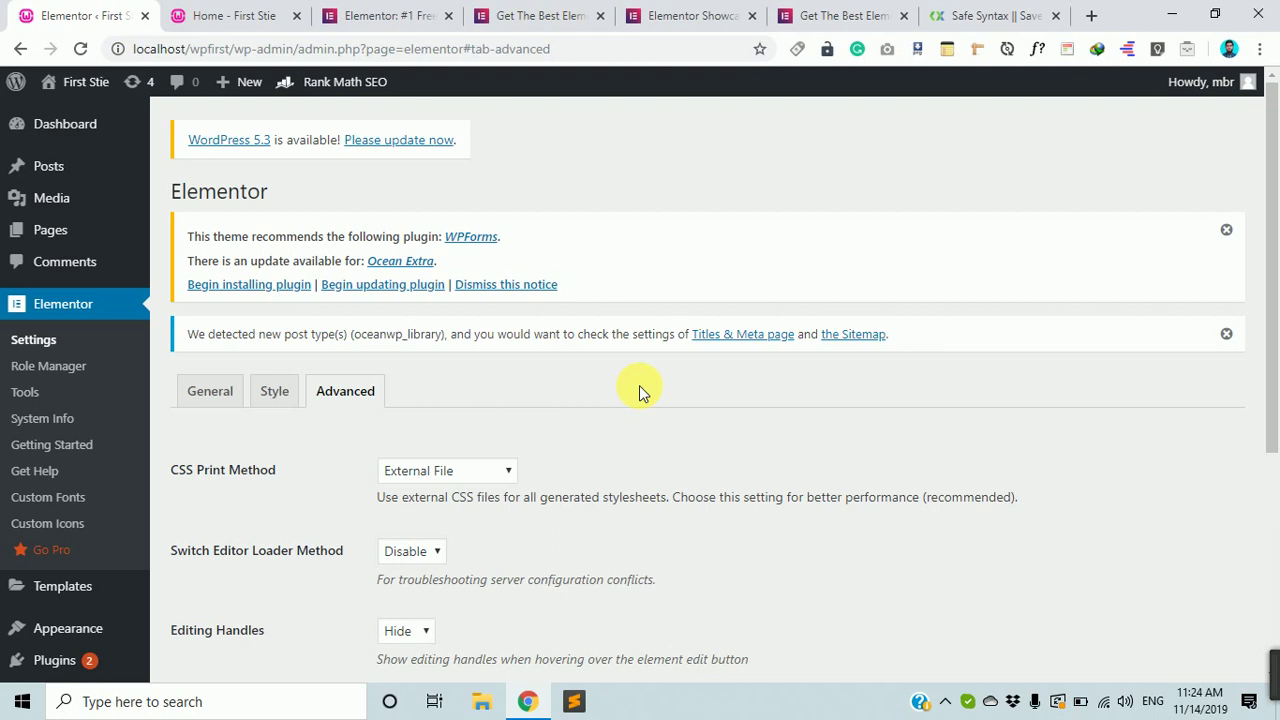
scroll(551, 405, down, 4)
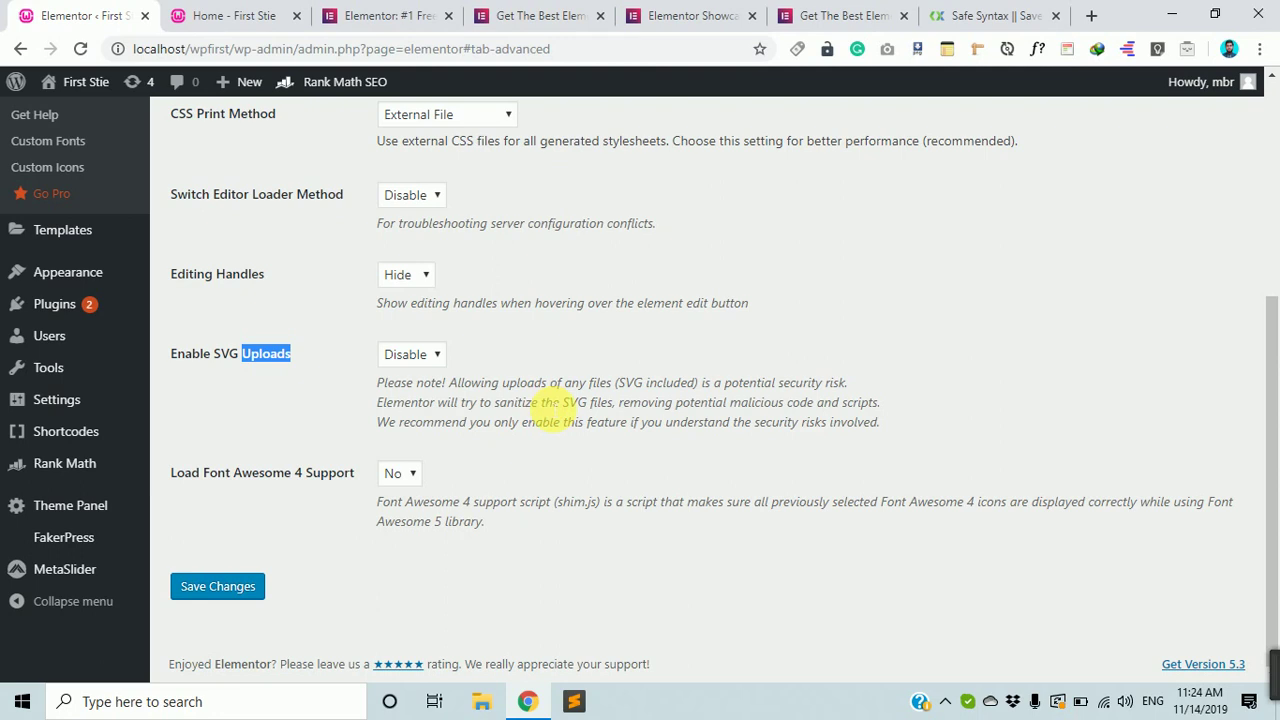
click(416, 356)
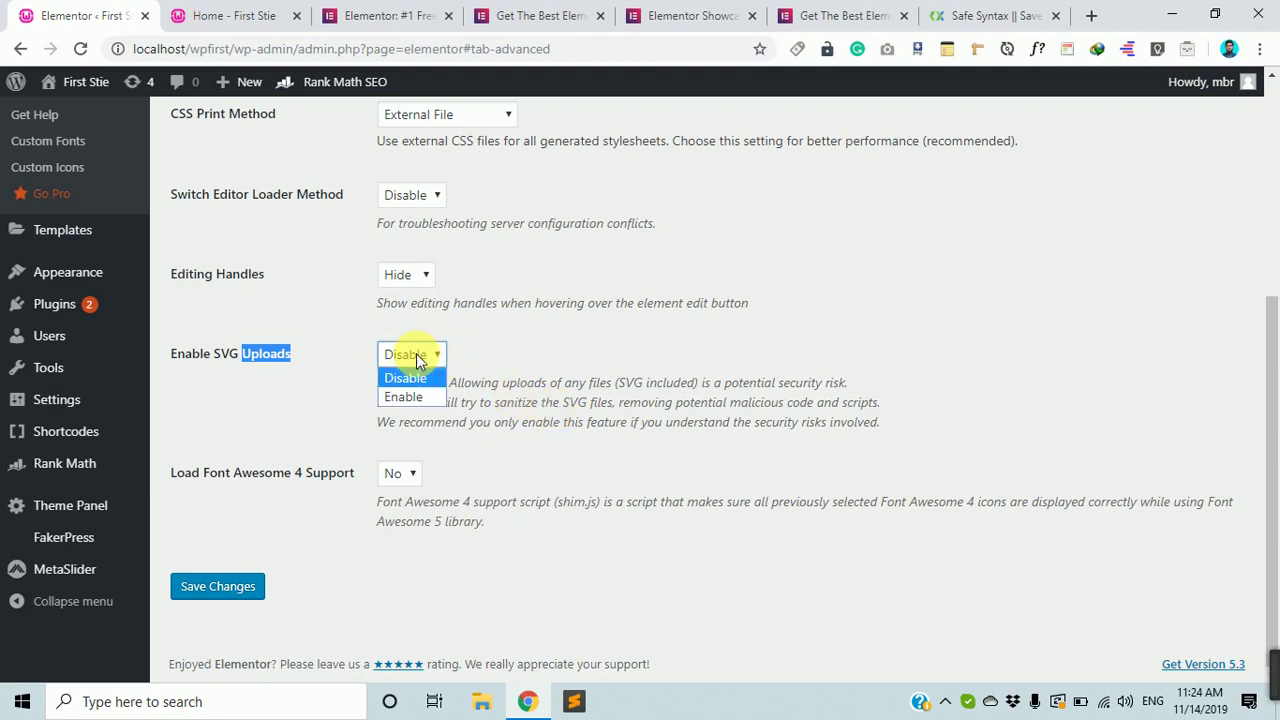
click(419, 397)
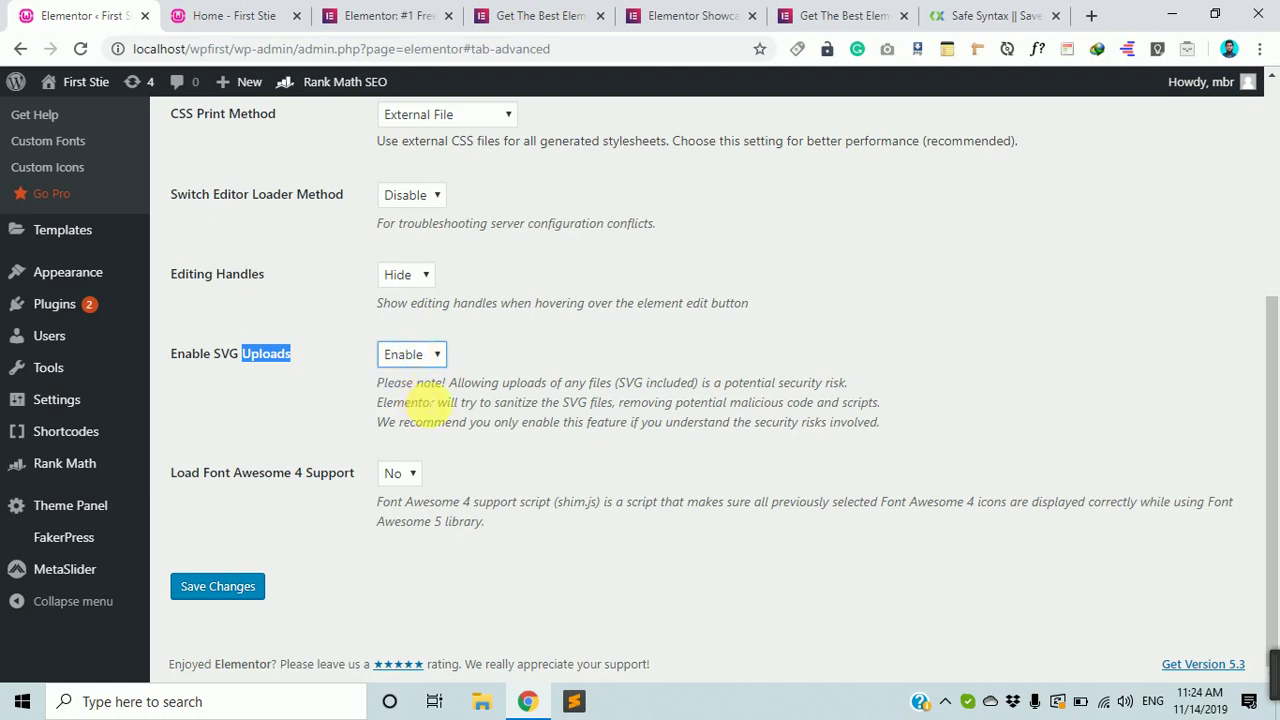
click(428, 360)
click(415, 378)
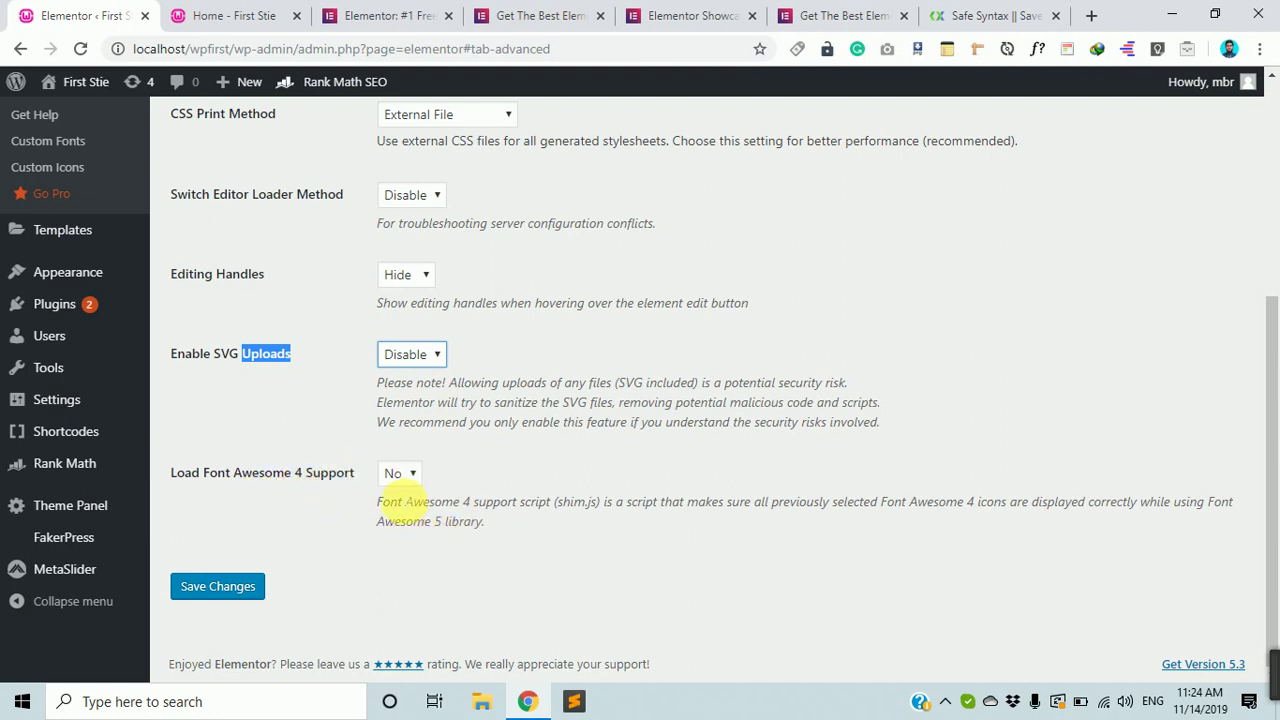
Set Load Font Awesome 4 Support to Yes and save the Advanced settings
click(406, 476)
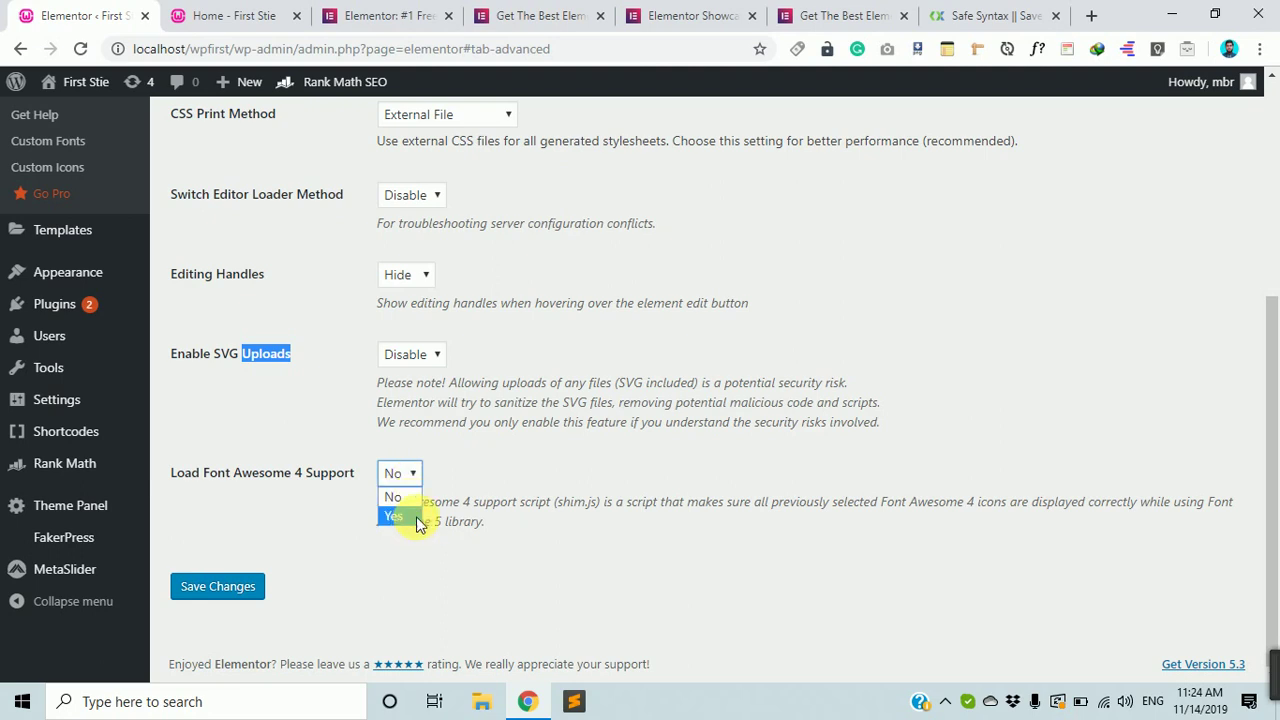
click(416, 517)
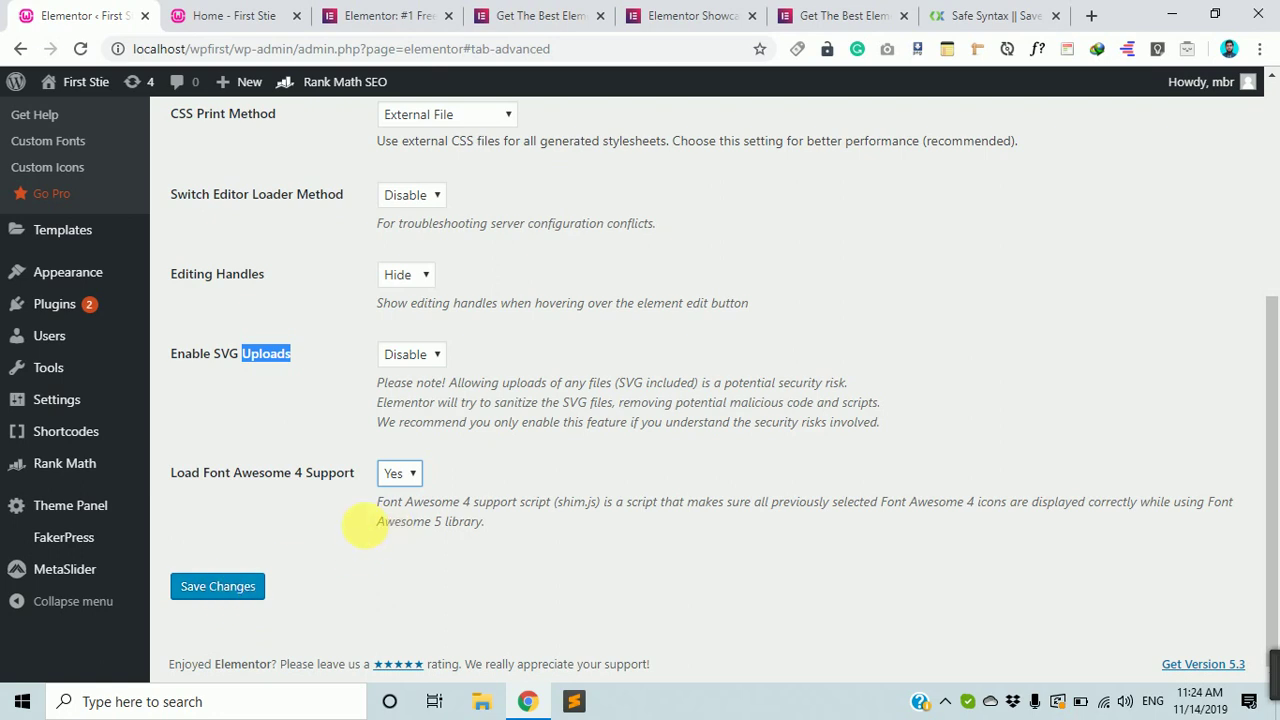
click(215, 587)
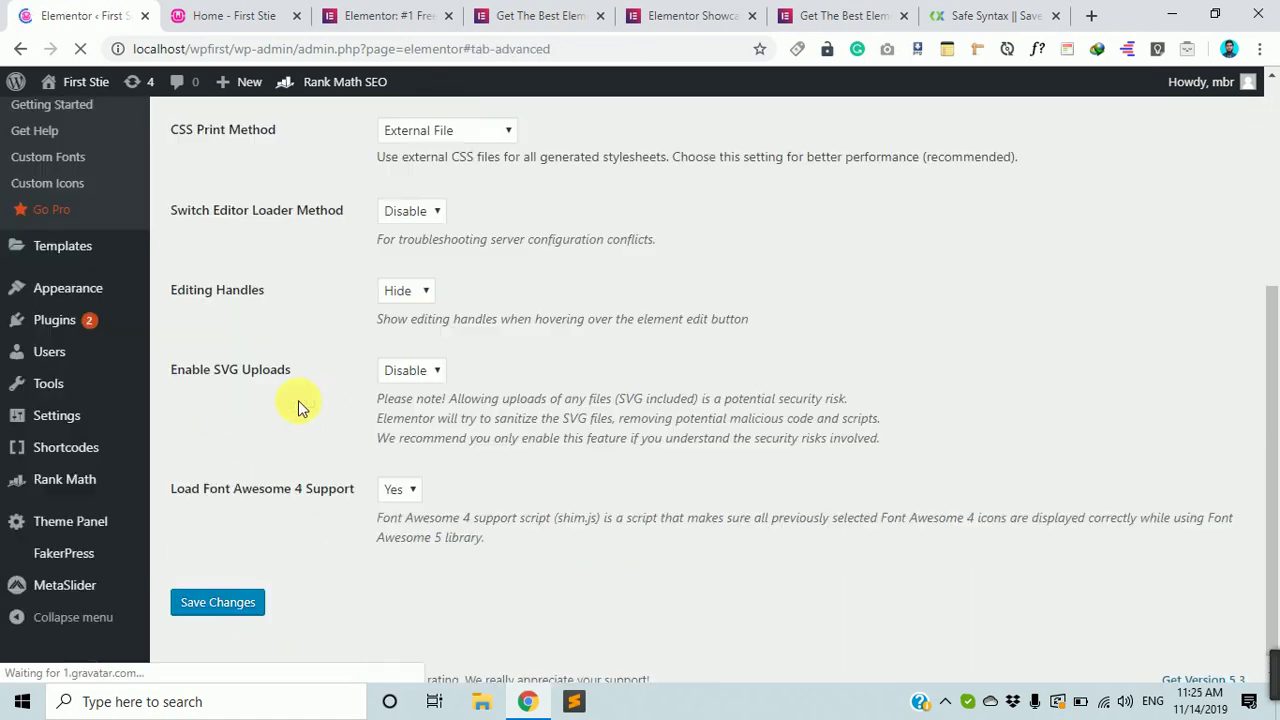
Open Elementor's Role Manager and briefly look over the site's home page before returning to it
scroll(437, 271, up, 4)
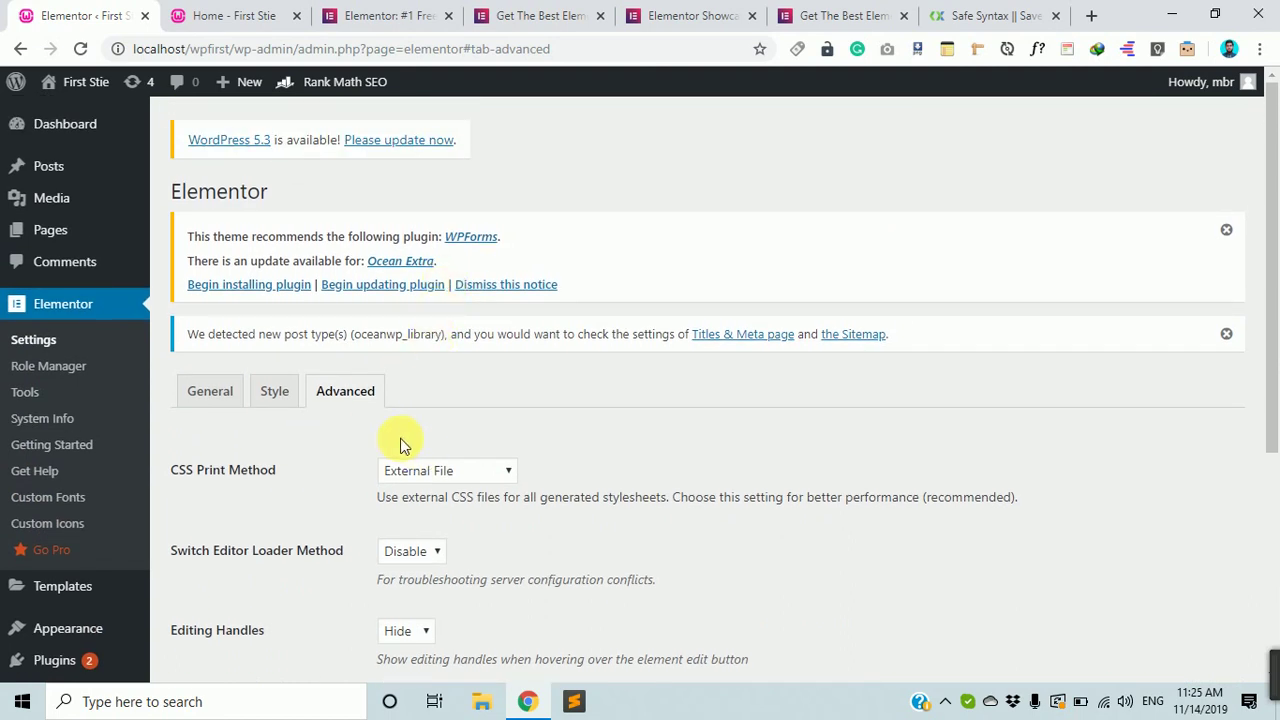
click(68, 372)
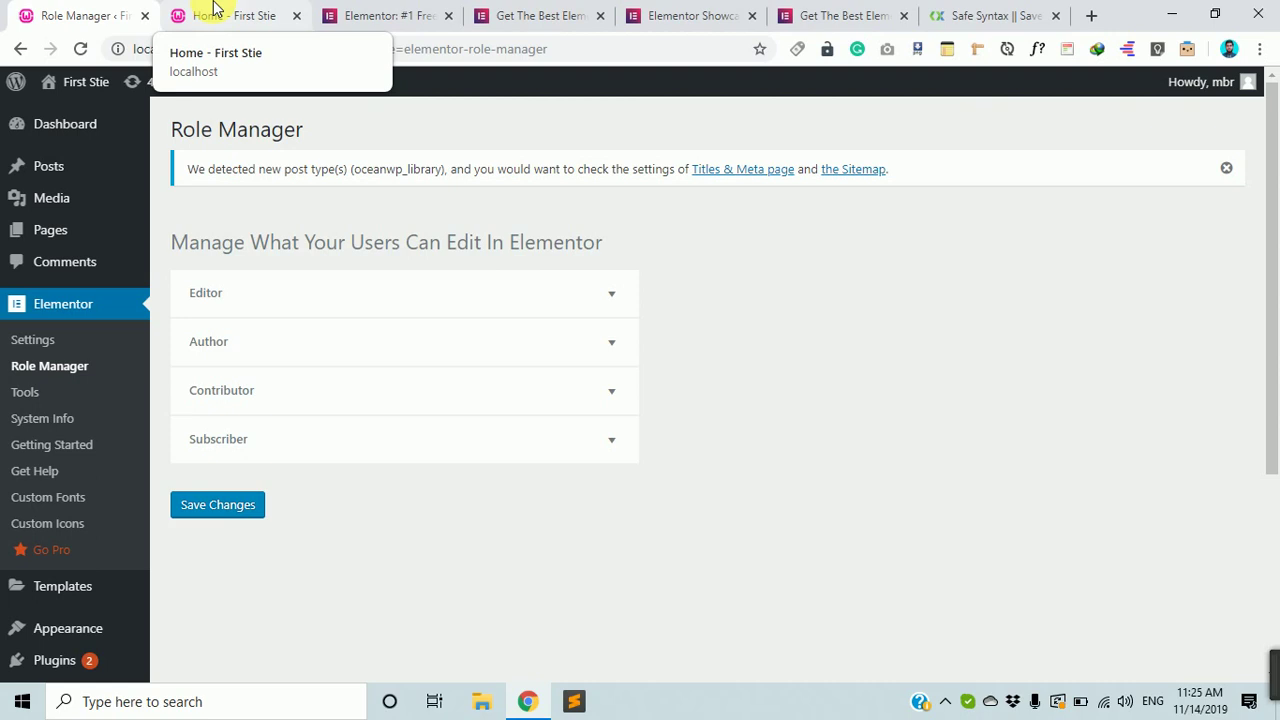
click(215, 10)
scroll(563, 220, down, 10)
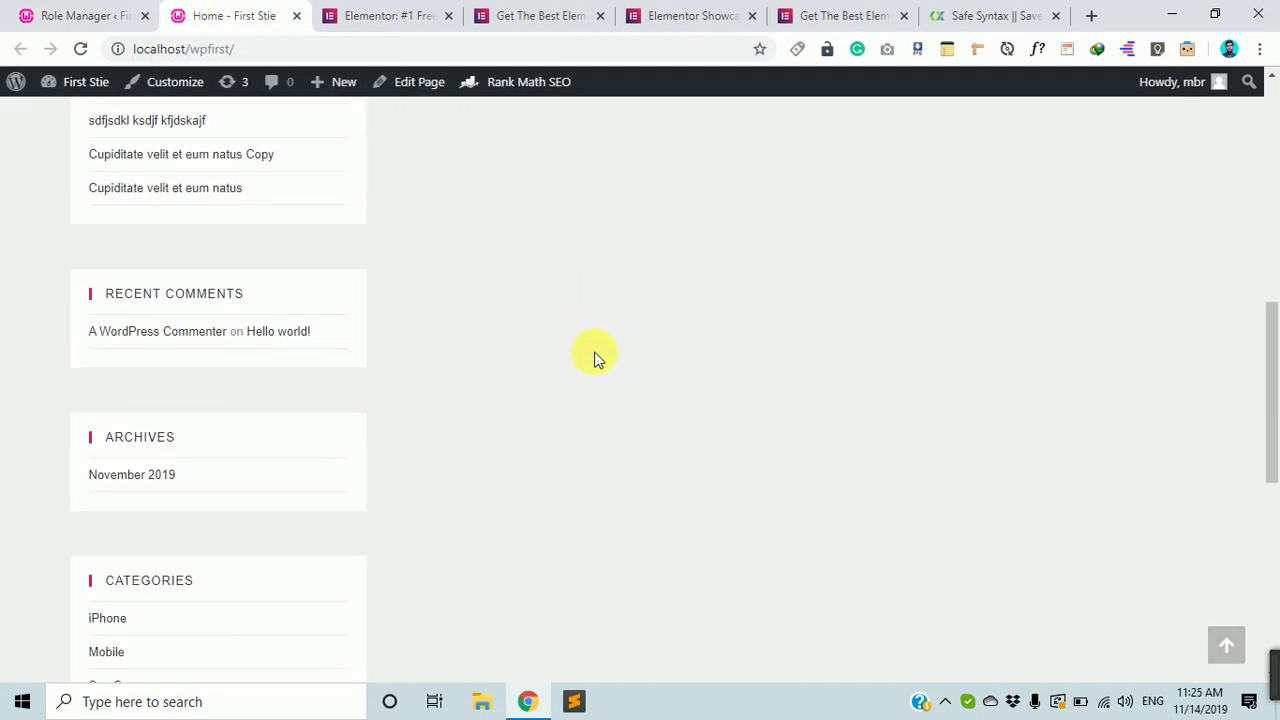
scroll(594, 355, up, 10)
click(86, 12)
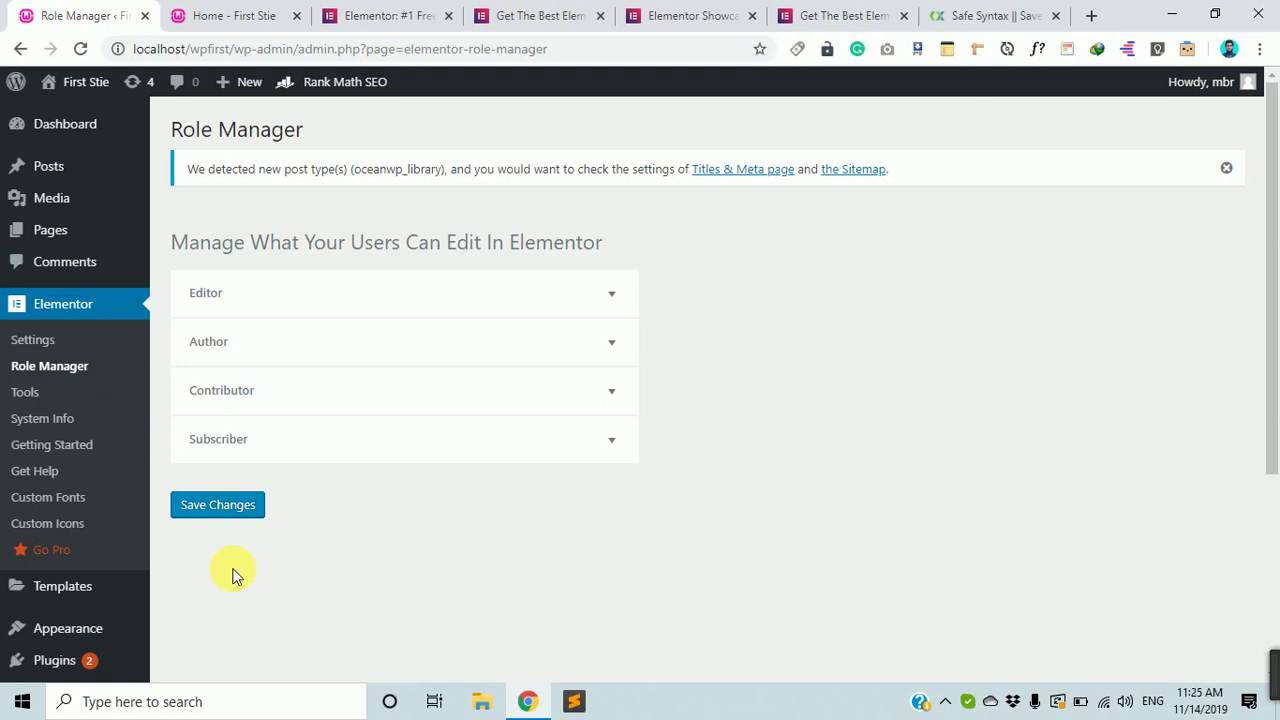
Expand the Editor role, try its No access to editor option, and clear it again
click(617, 297)
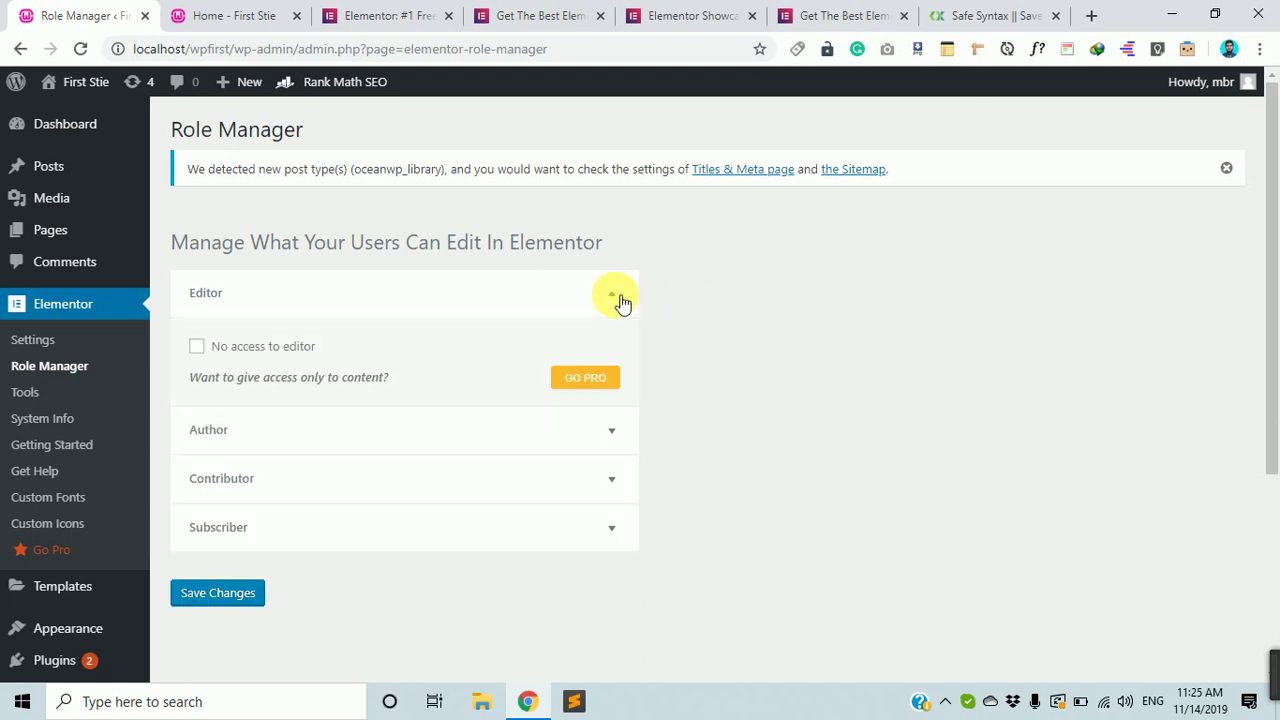
click(617, 297)
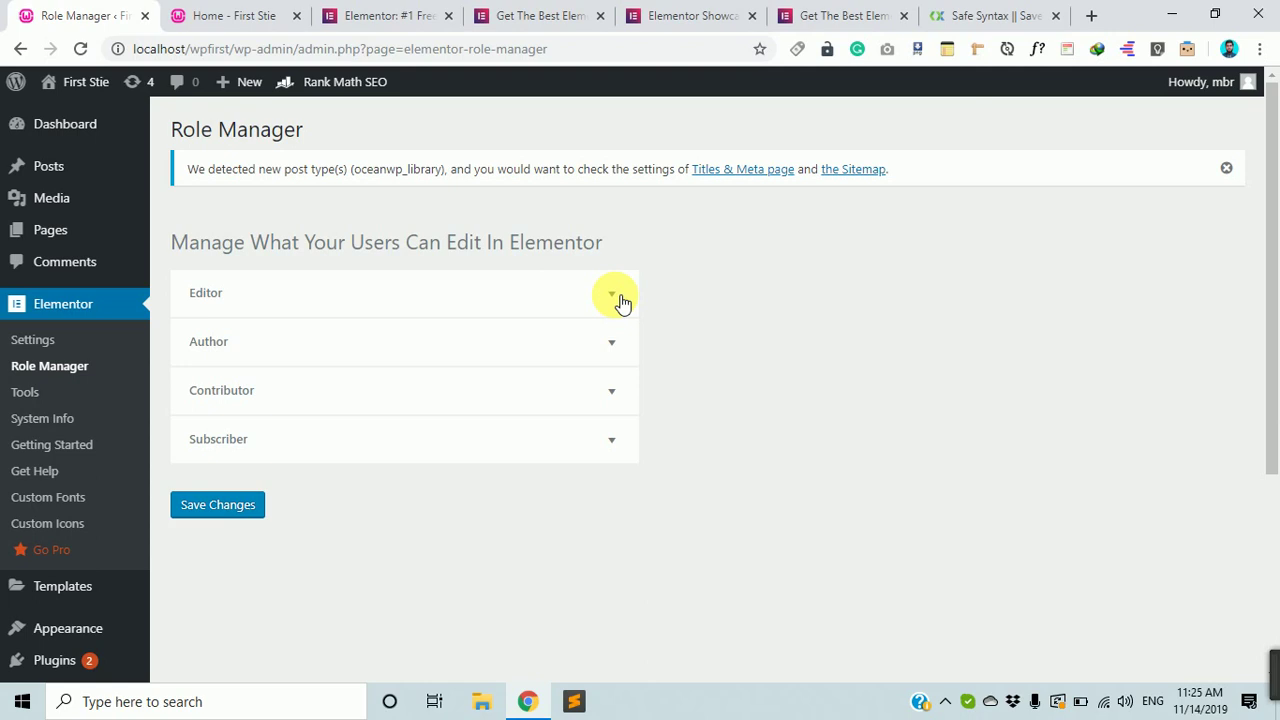
click(620, 302)
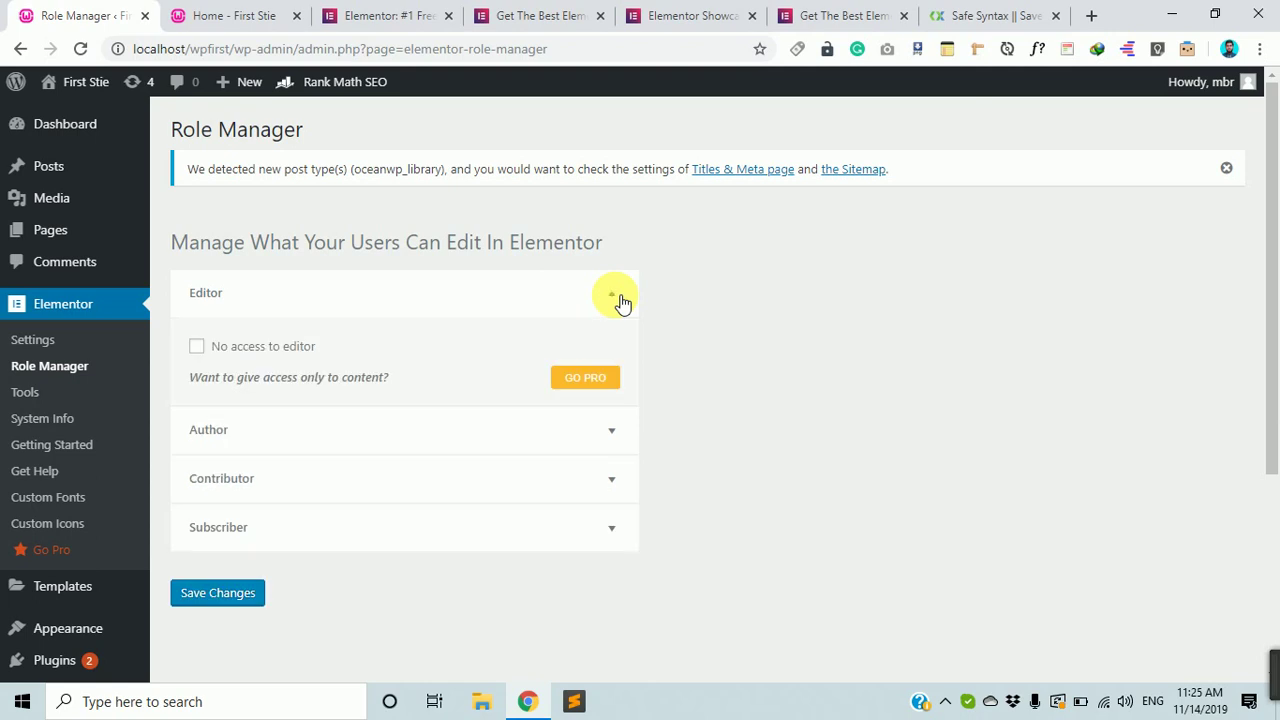
click(197, 347)
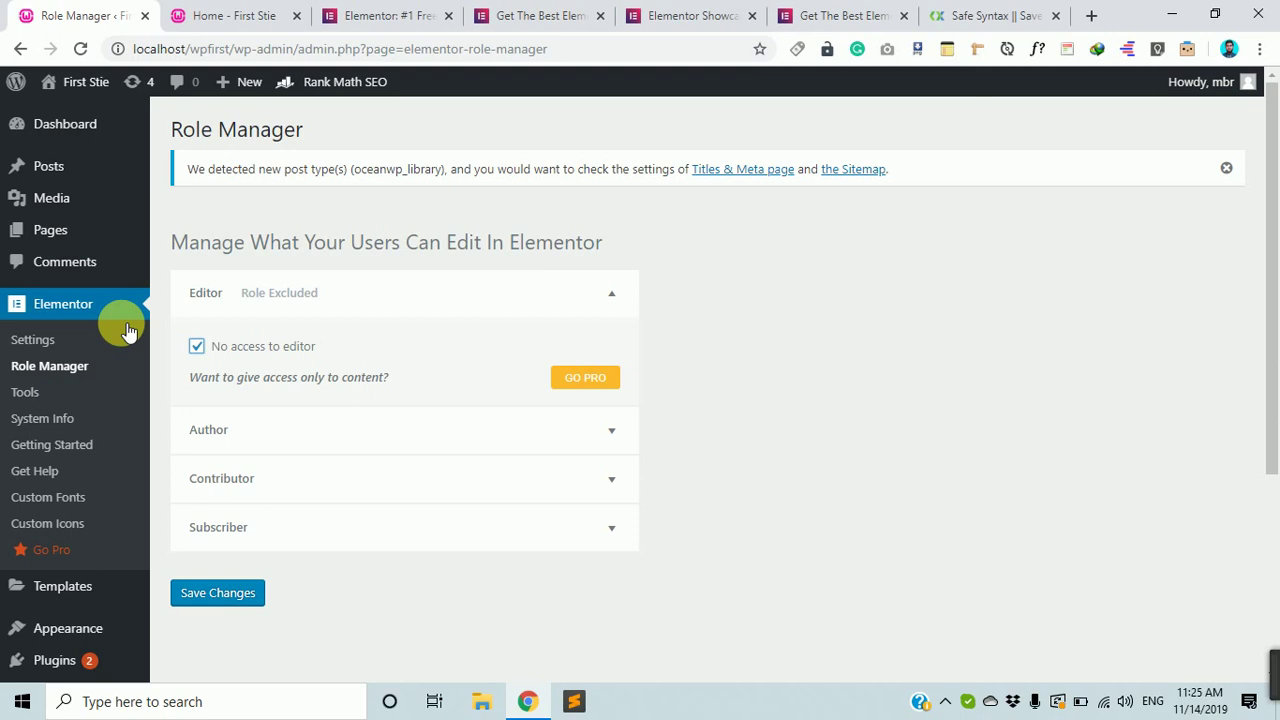
click(196, 346)
Expand the Author, Contributor and Subscriber roles and examine their editor access options
click(285, 430)
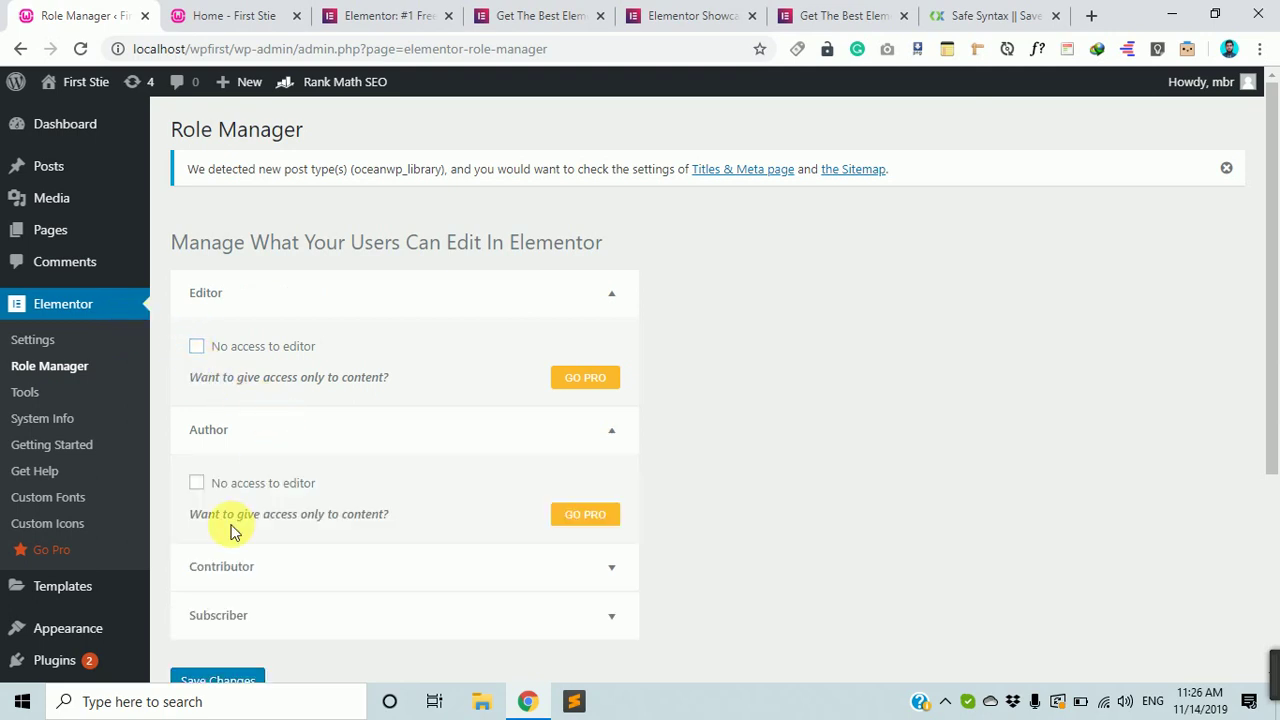
scroll(406, 266, down, 2)
click(395, 385)
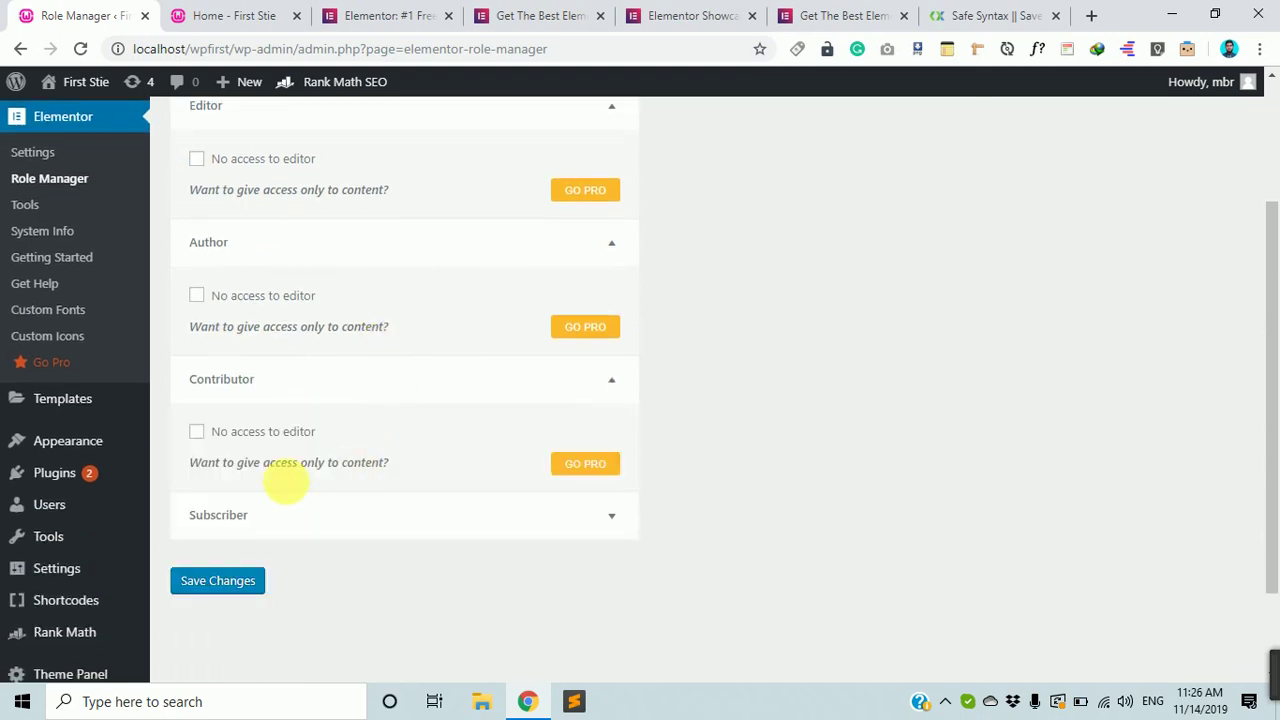
click(274, 534)
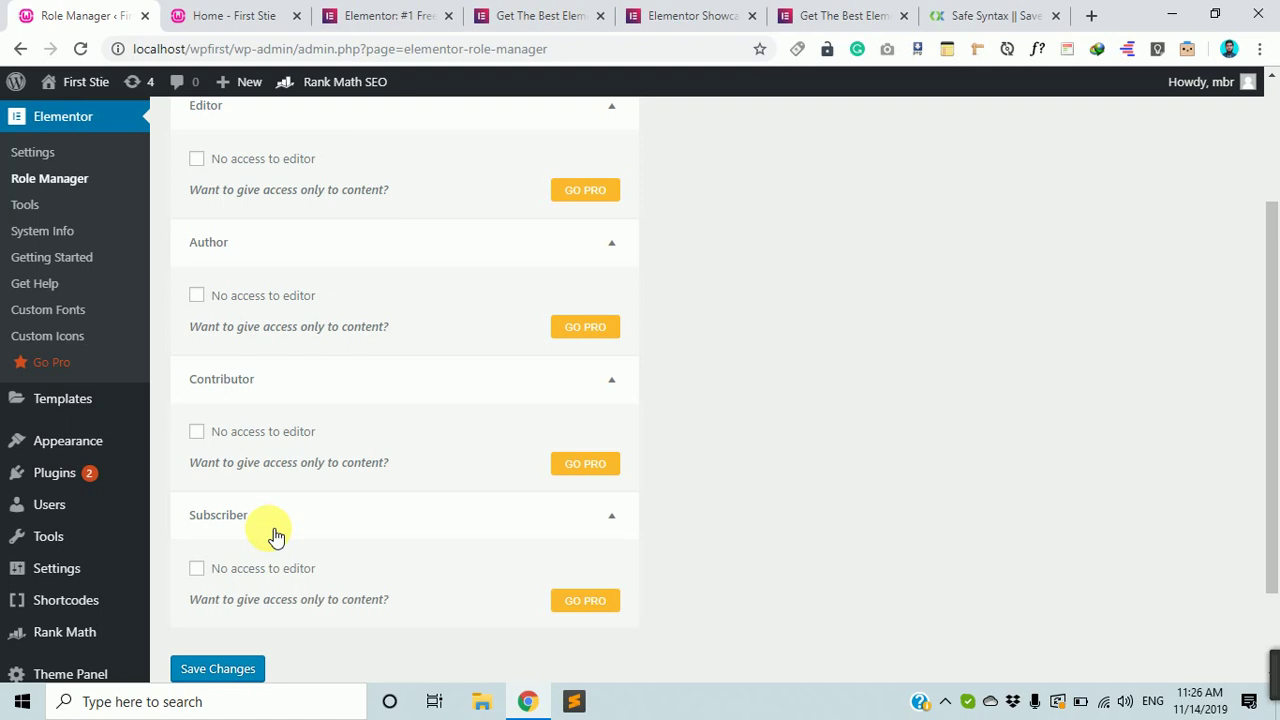
scroll(323, 520, up, 2)
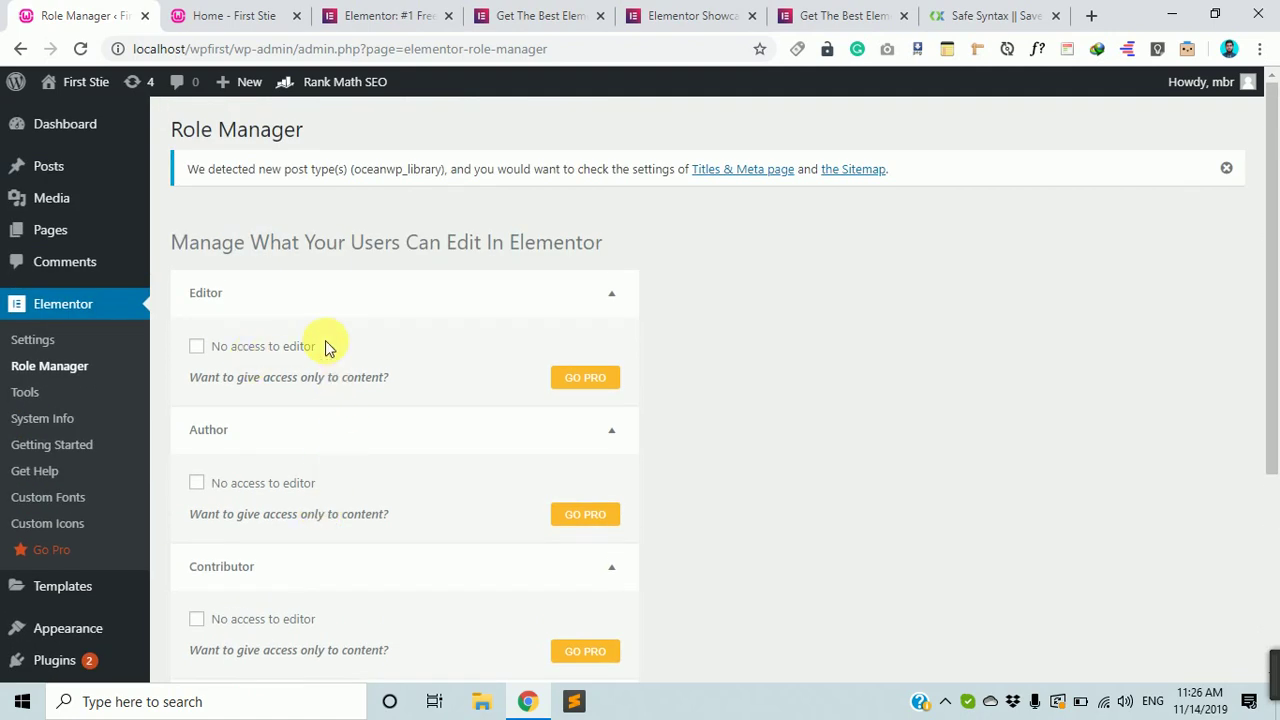
scroll(325, 345, down, 3)
scroll(220, 463, up, 3)
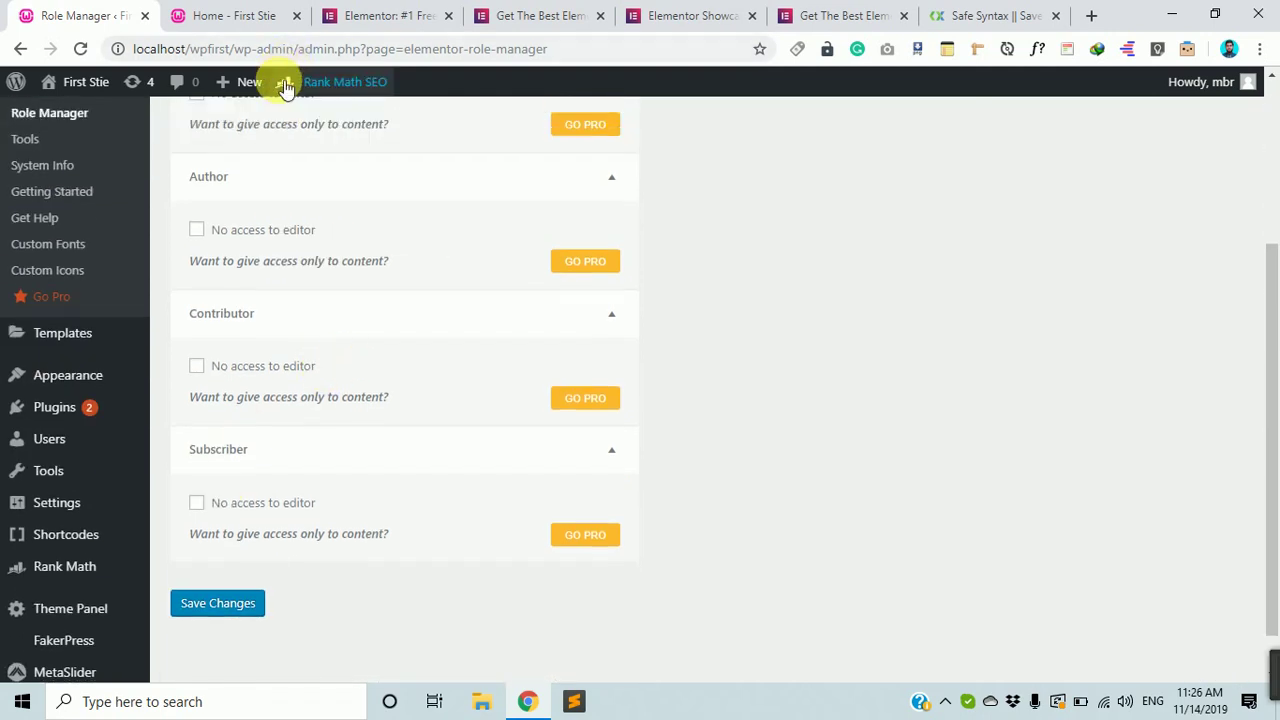
scroll(331, 366, down, 3)
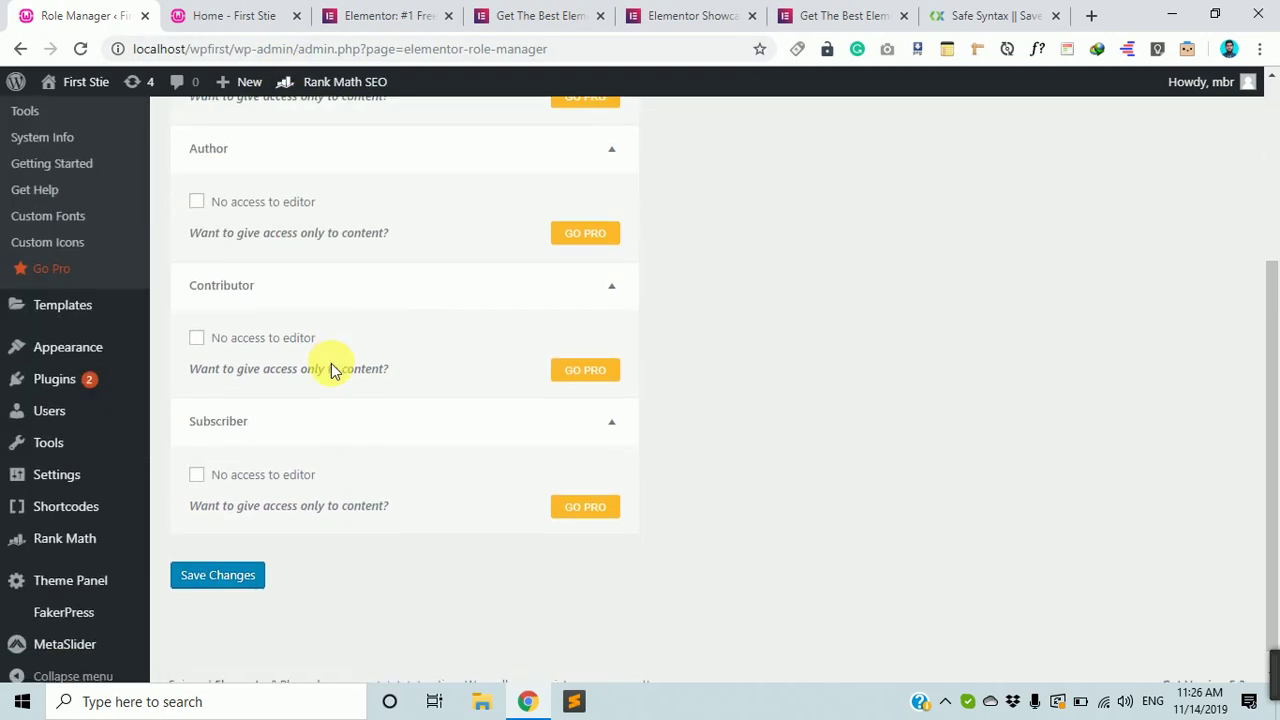
scroll(331, 386, up, 3)
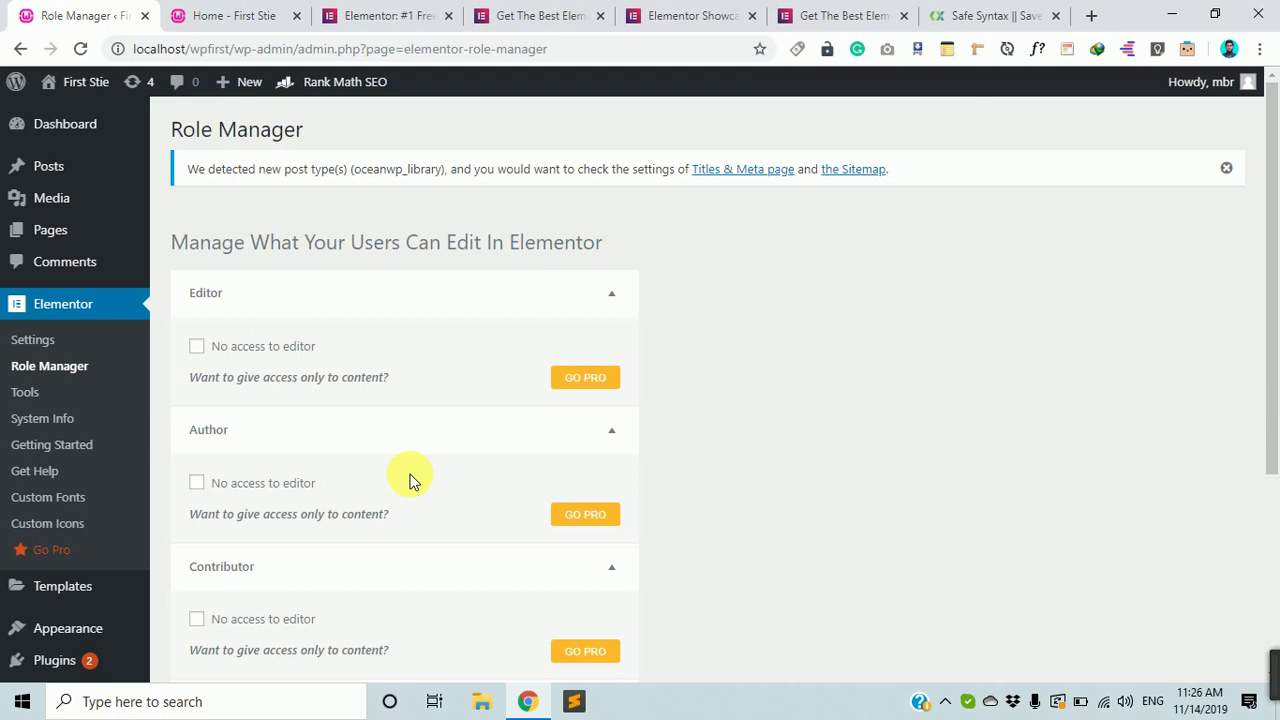
Open Elementor's Tools page and regenerate the CSS files
click(38, 393)
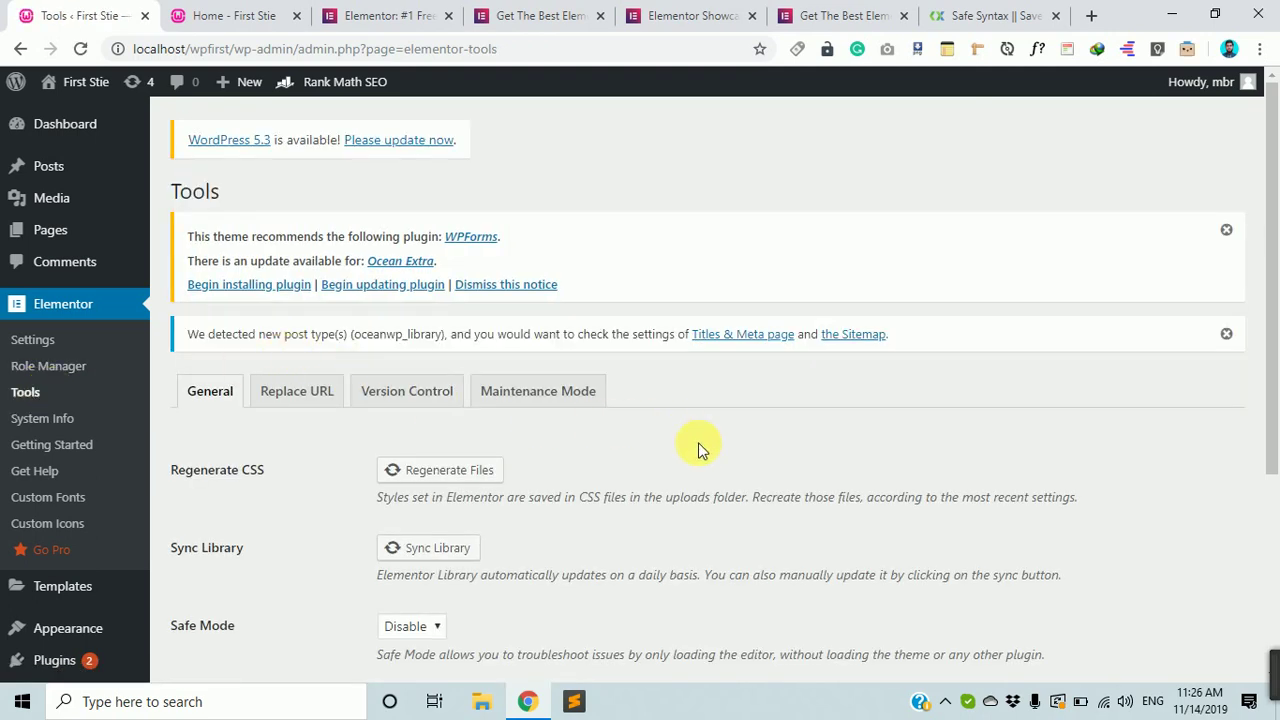
scroll(697, 447, down, 2)
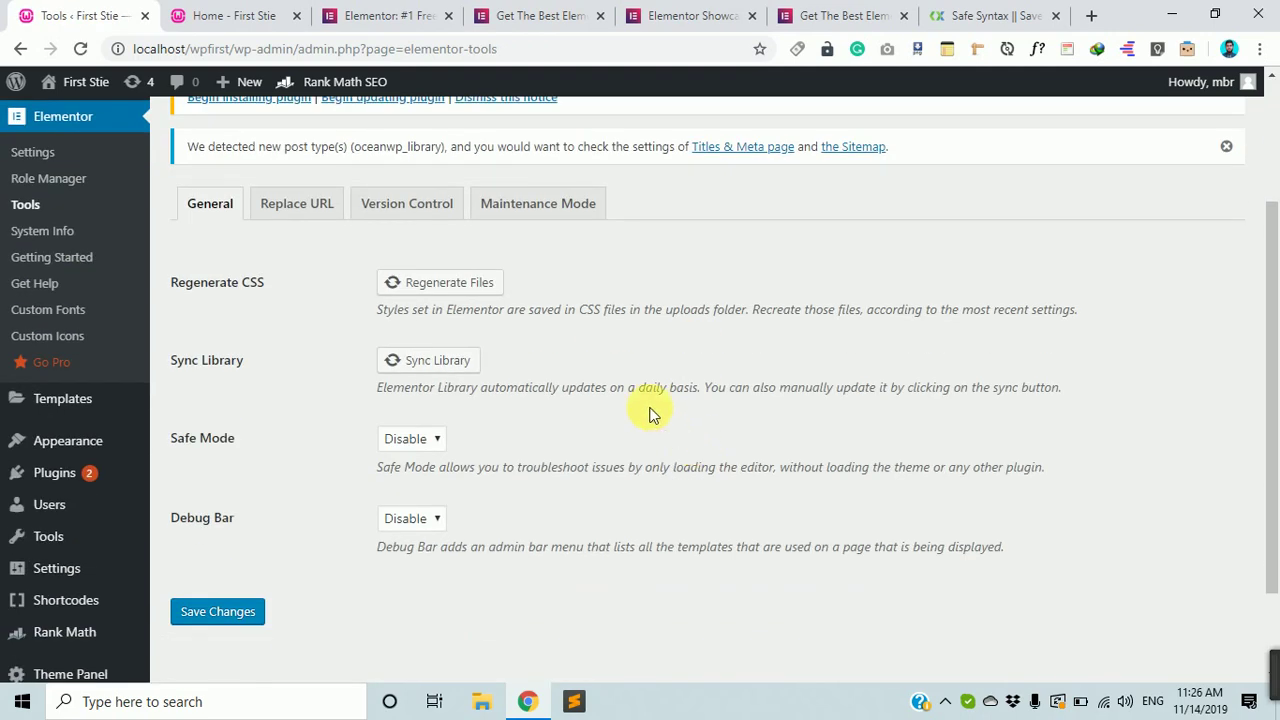
click(447, 287)
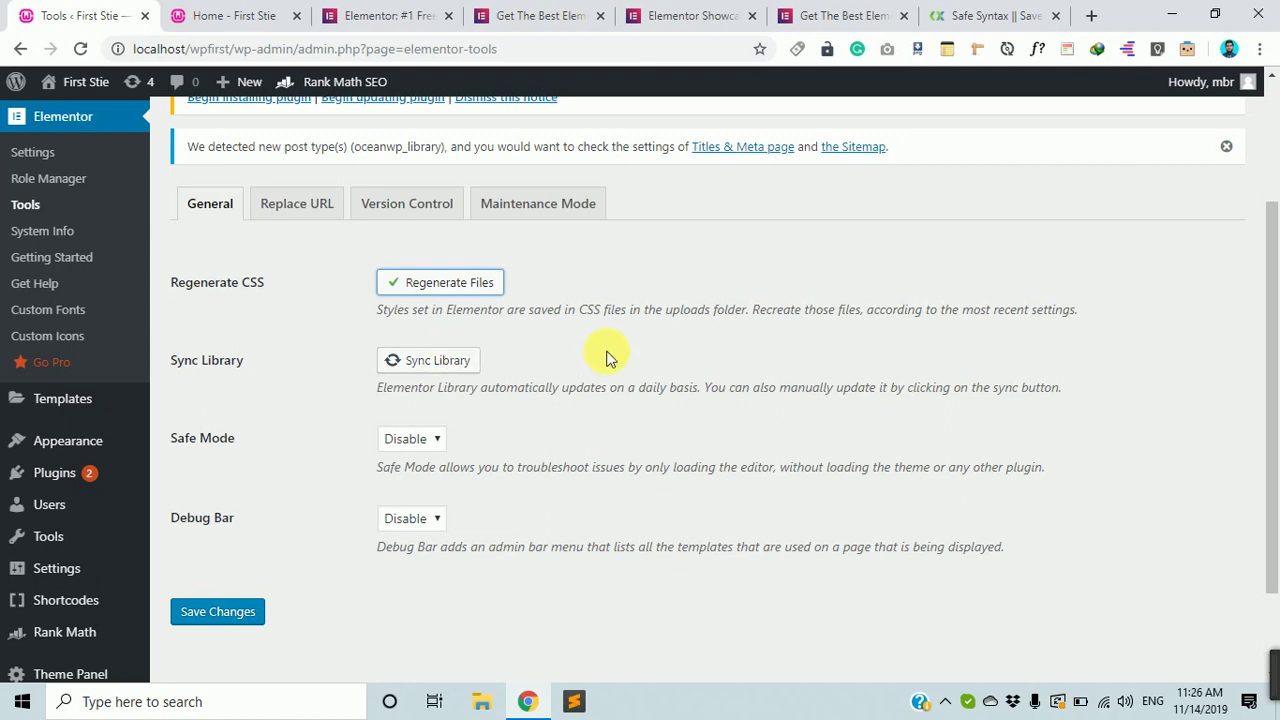
click(430, 289)
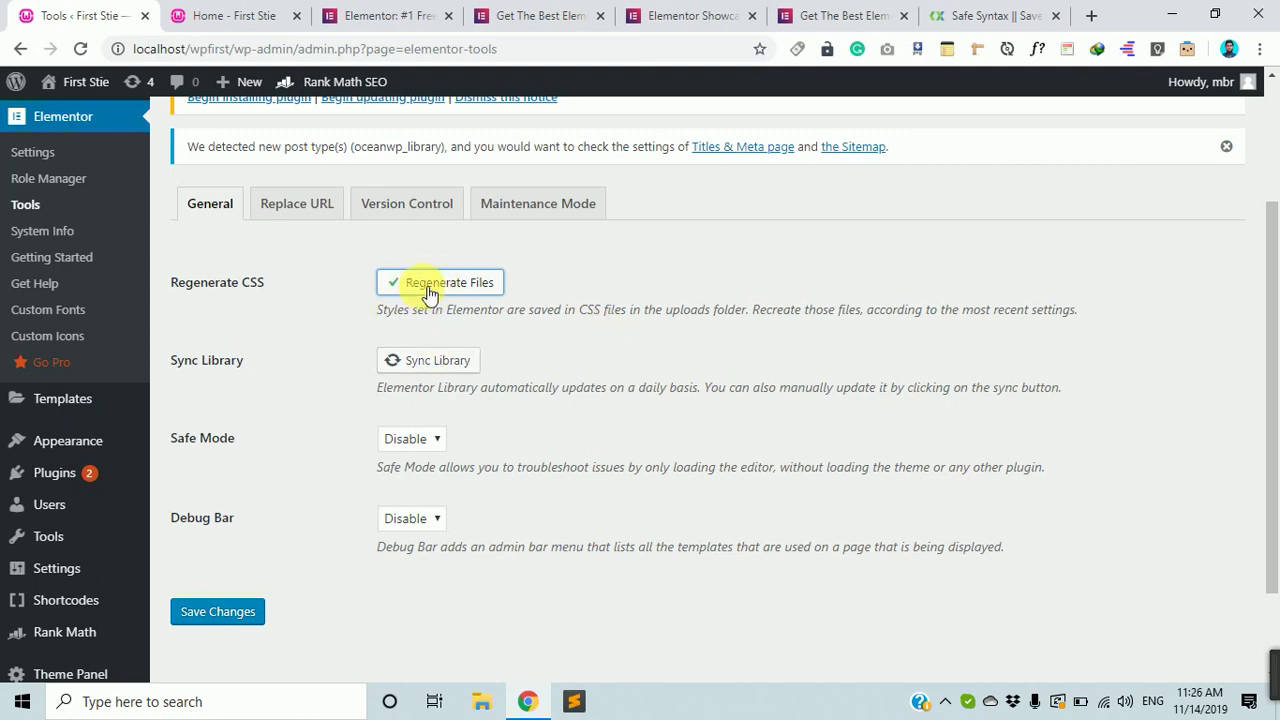
click(430, 289)
click(430, 289)
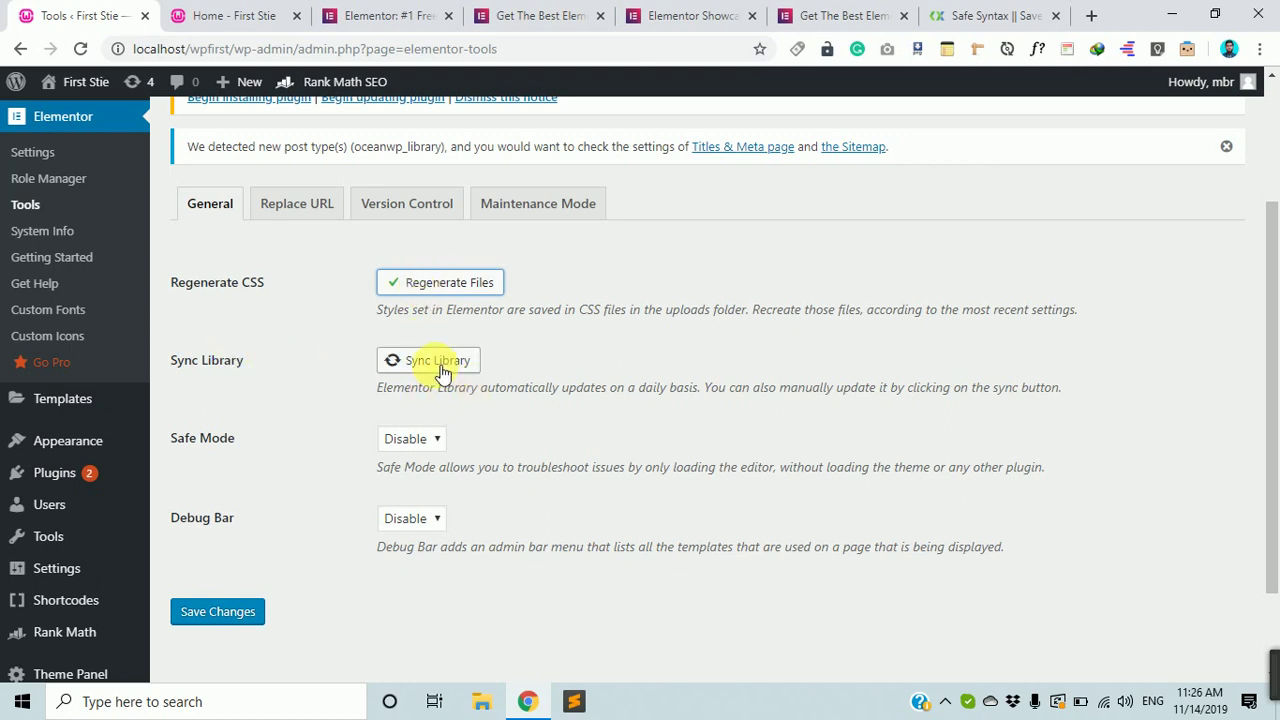
Review the Safe Mode choices in Elementor's general tools and set Safe Mode to Enable
scroll(397, 350, down, 1)
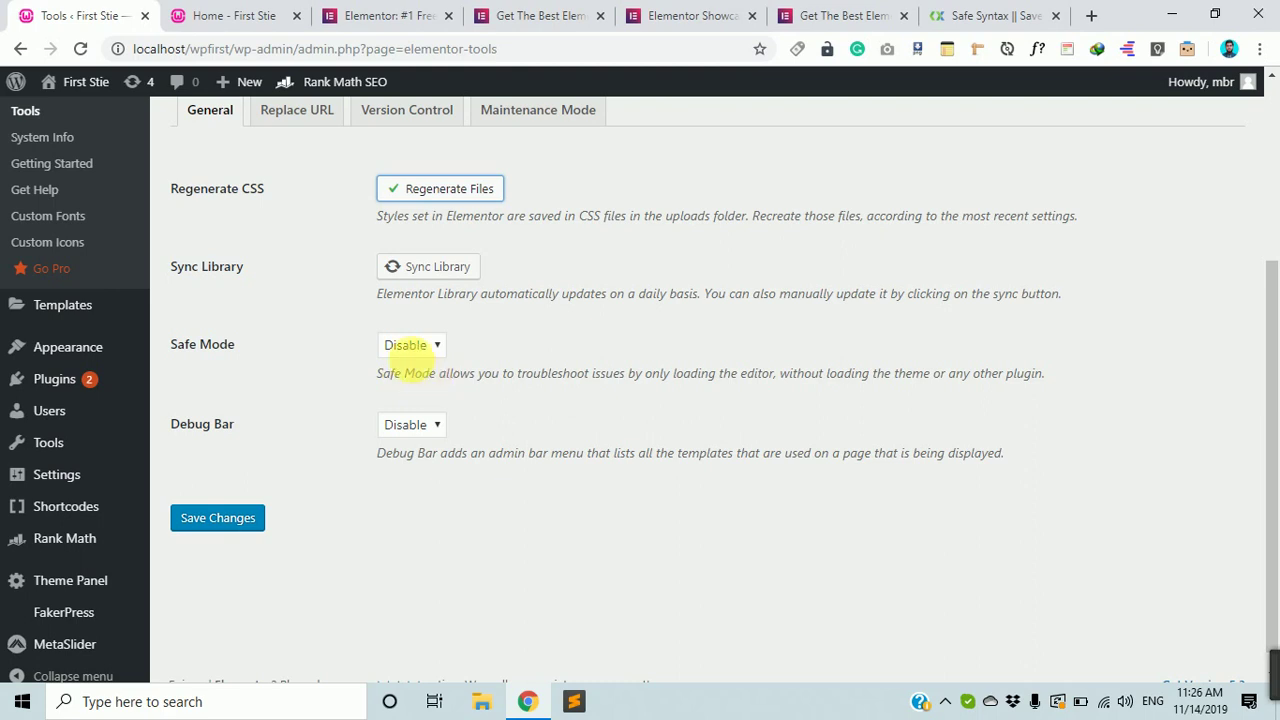
click(427, 347)
click(427, 347)
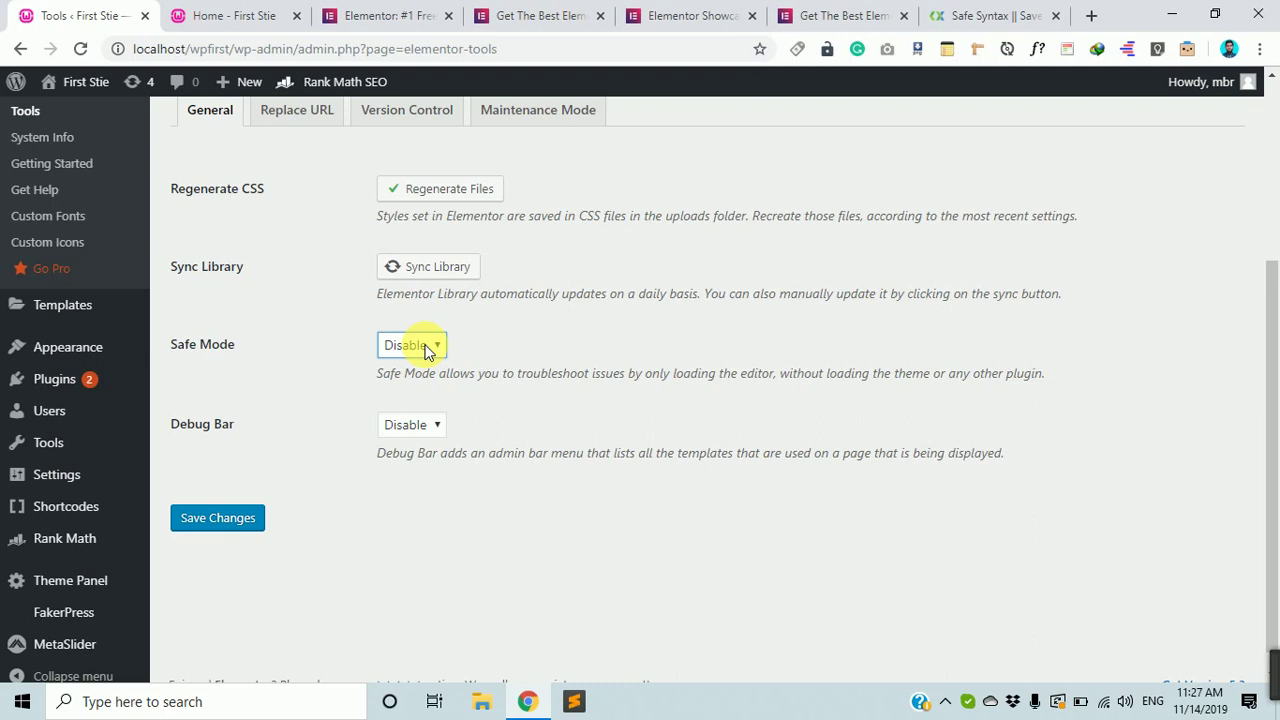
click(425, 346)
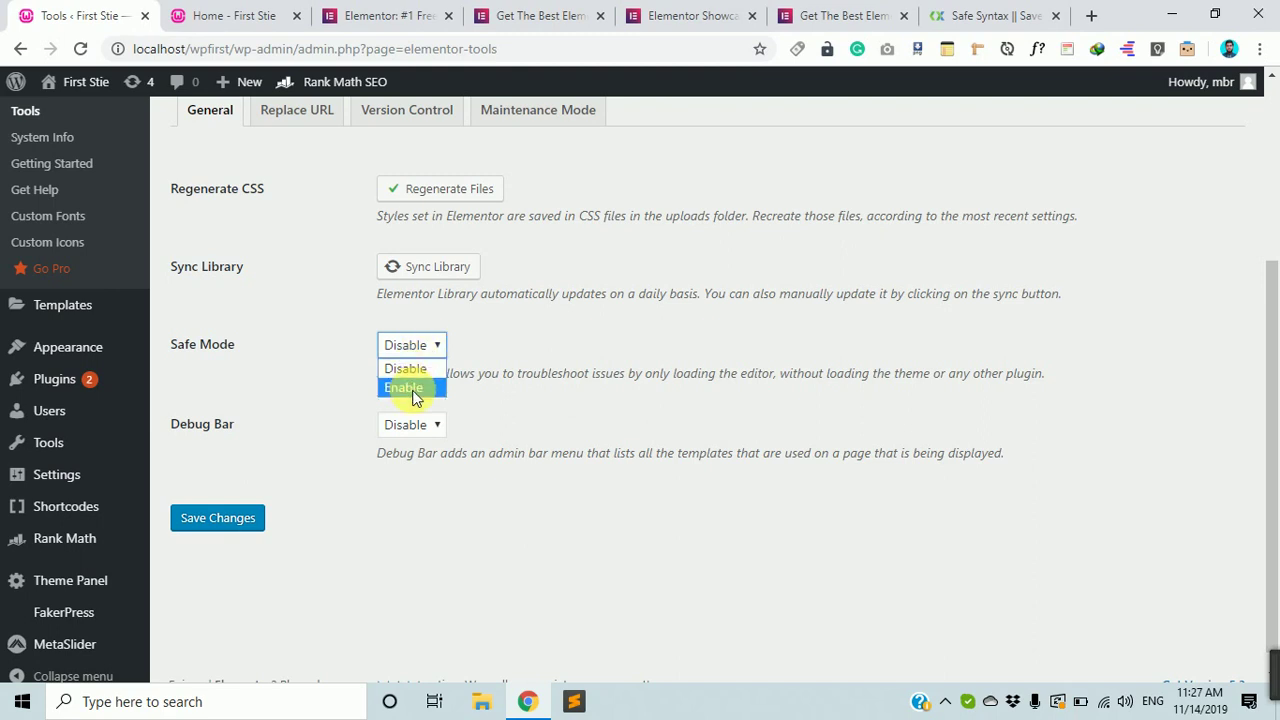
click(416, 390)
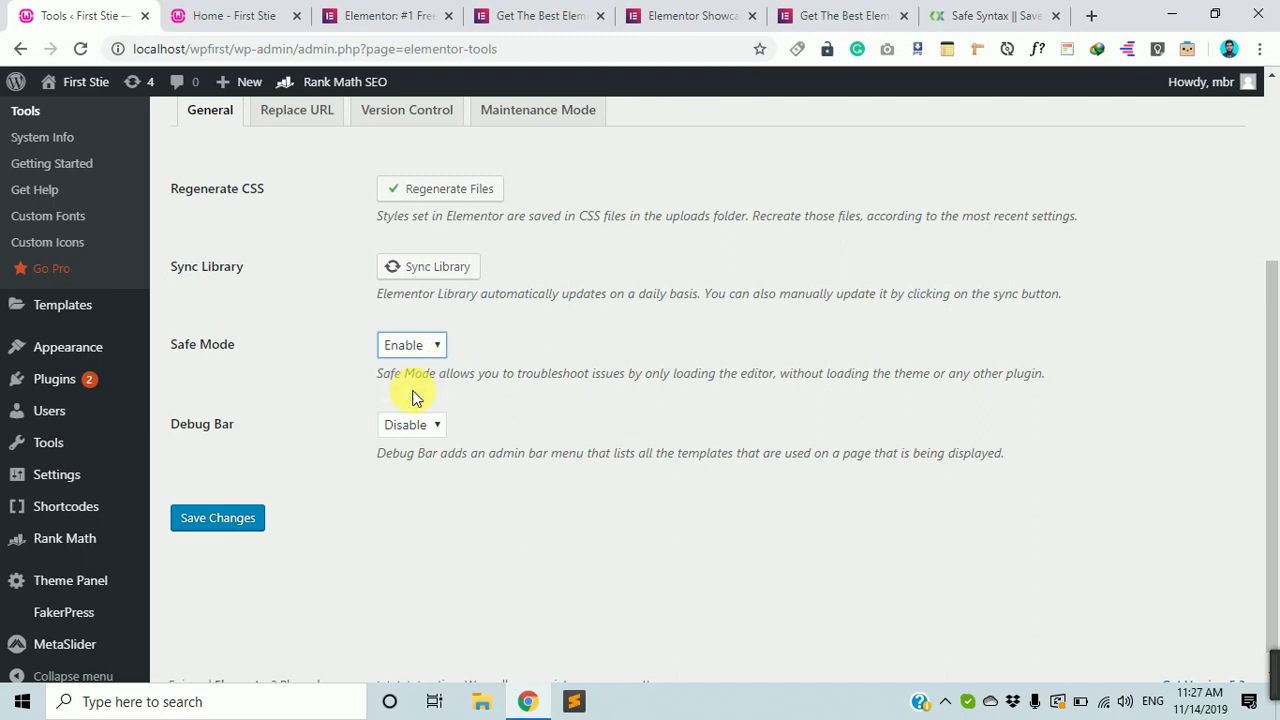
click(428, 350)
Select a 352x502 screenshot area on the site's home page, draw six roughly horizontal red lines across it, and discard the capture
click(262, 14)
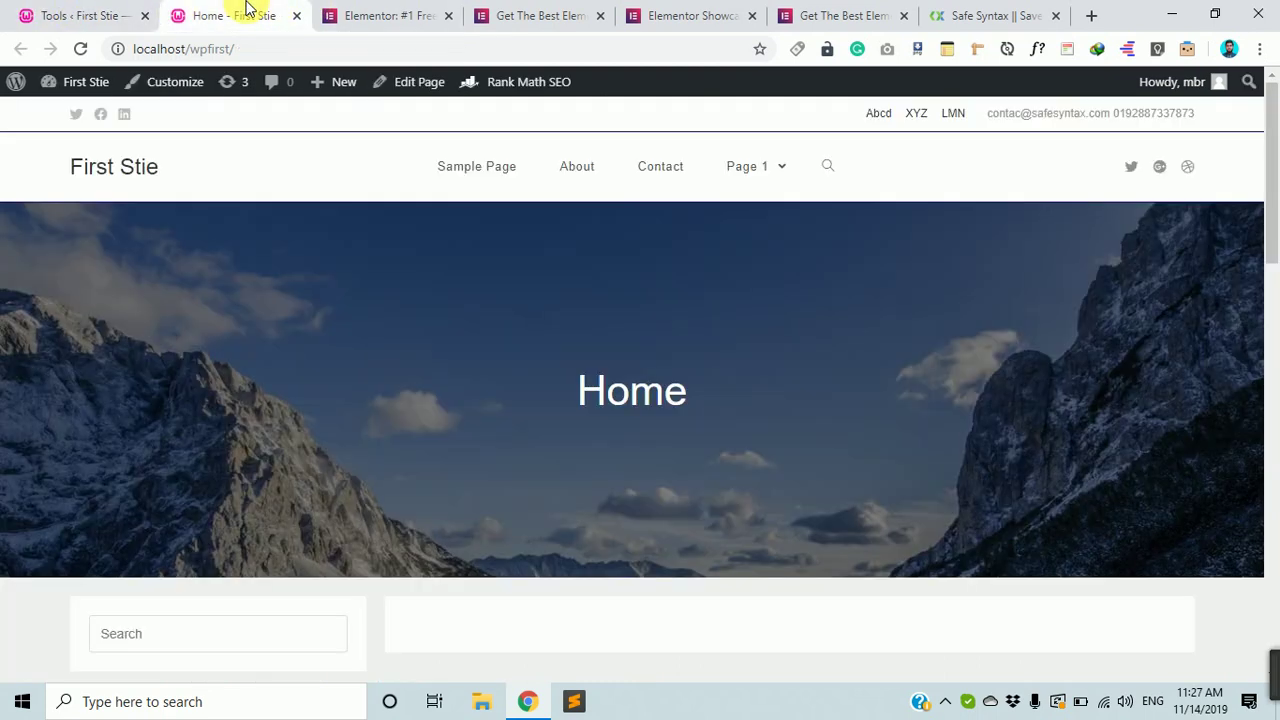
key(Print)
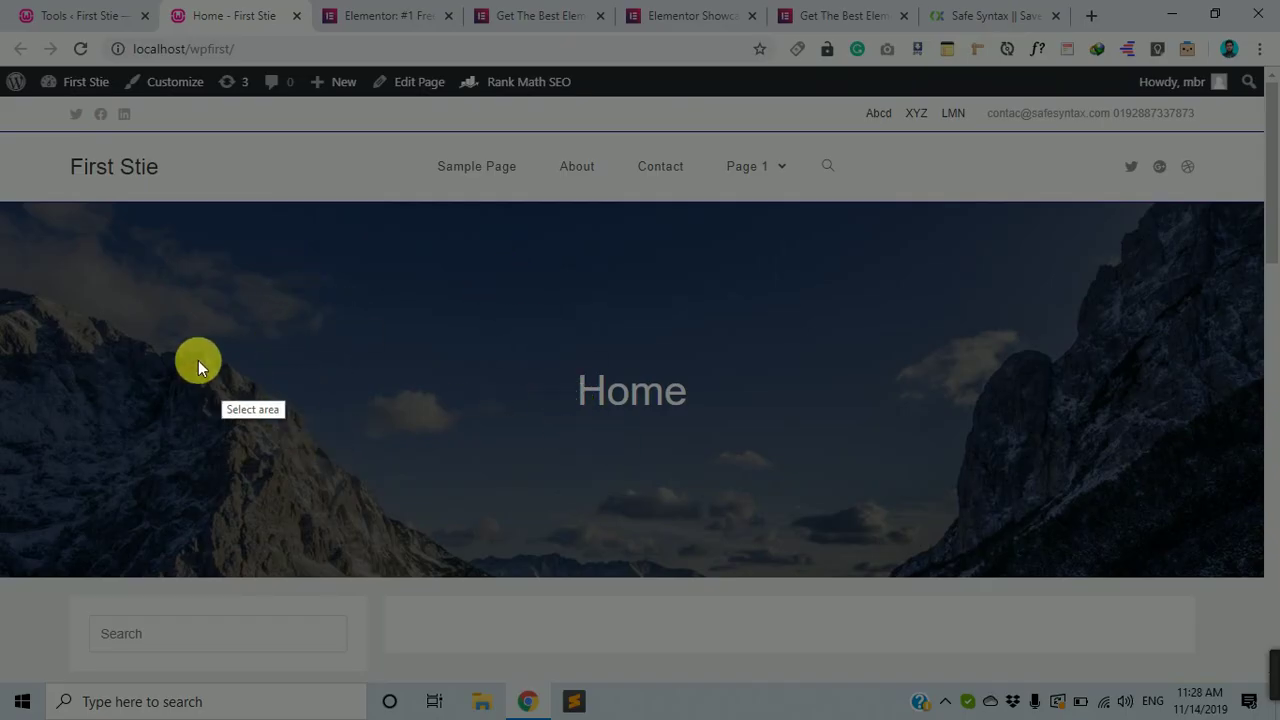
drag(33, 212, 362, 682)
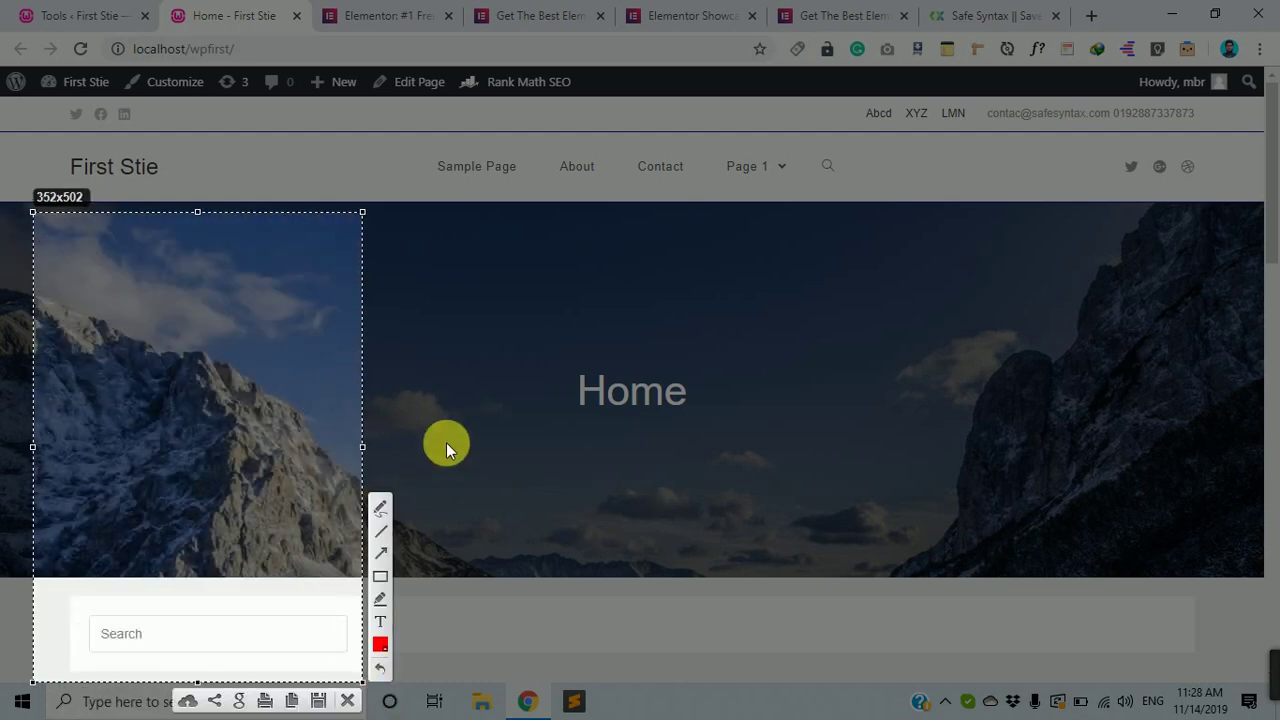
click(381, 532)
drag(63, 254, 180, 252)
drag(78, 345, 228, 350)
drag(75, 456, 268, 466)
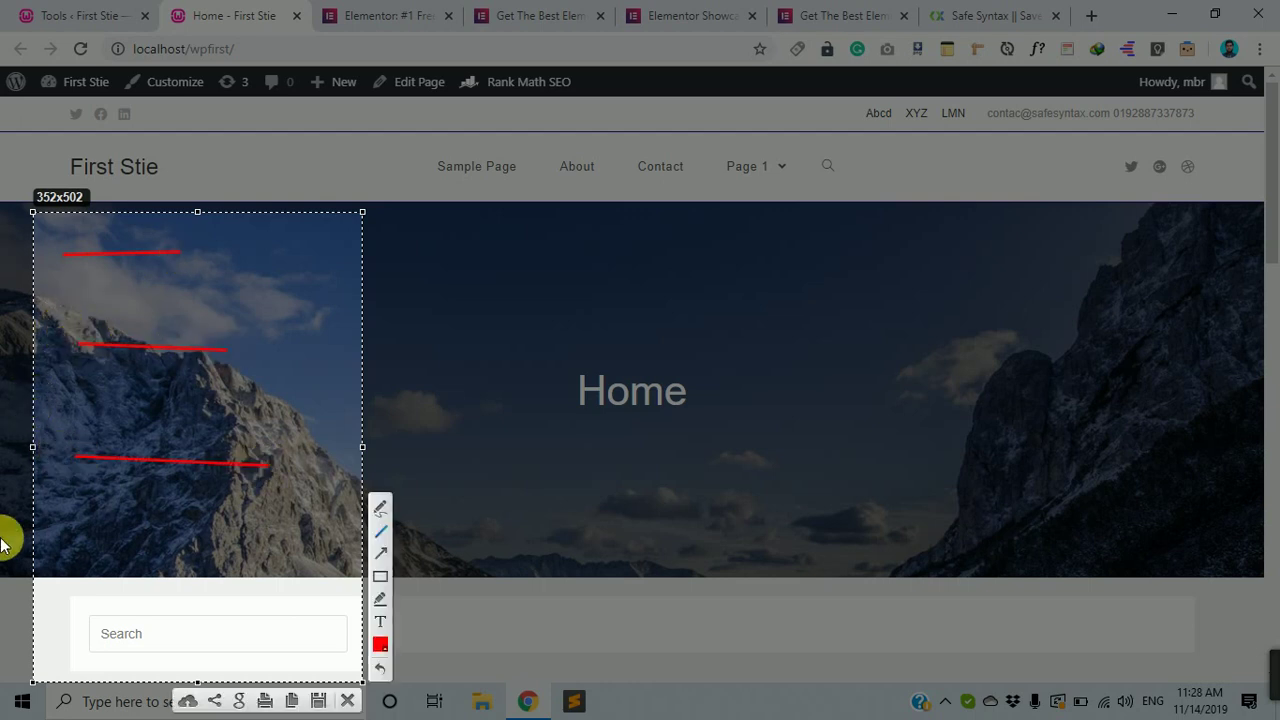
drag(67, 536, 238, 532)
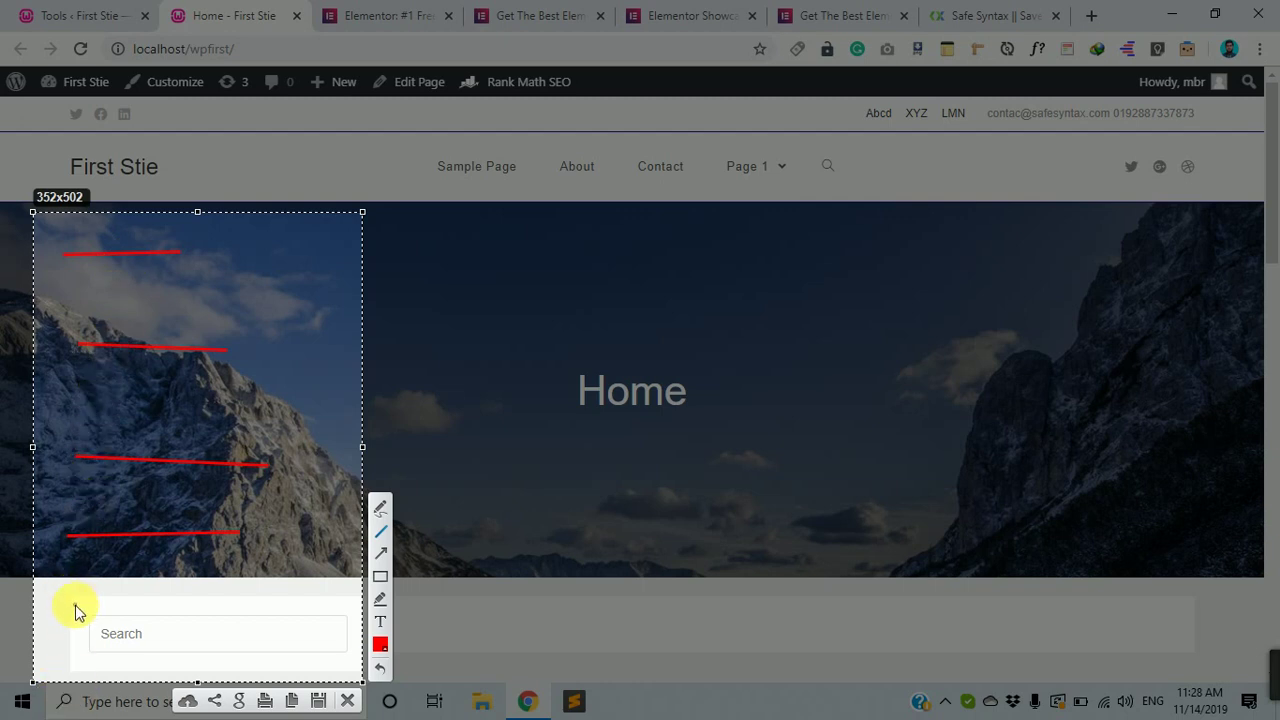
drag(66, 604, 256, 605)
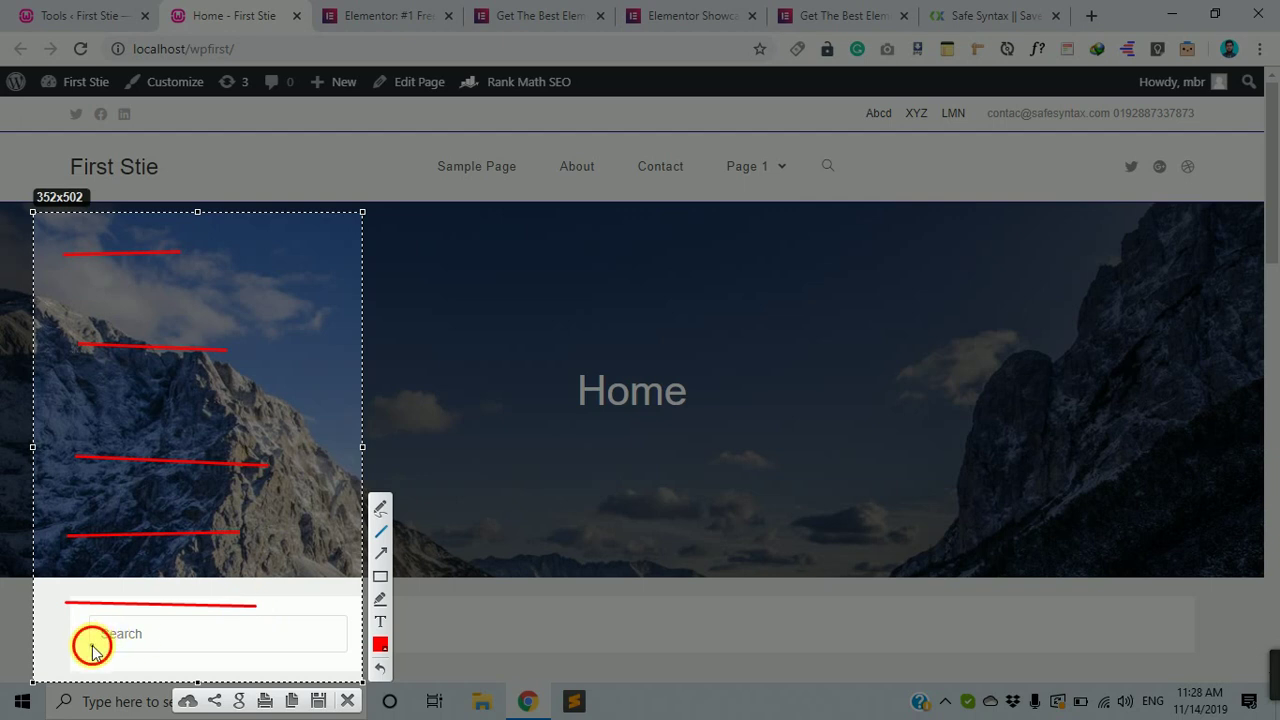
drag(91, 645, 252, 651)
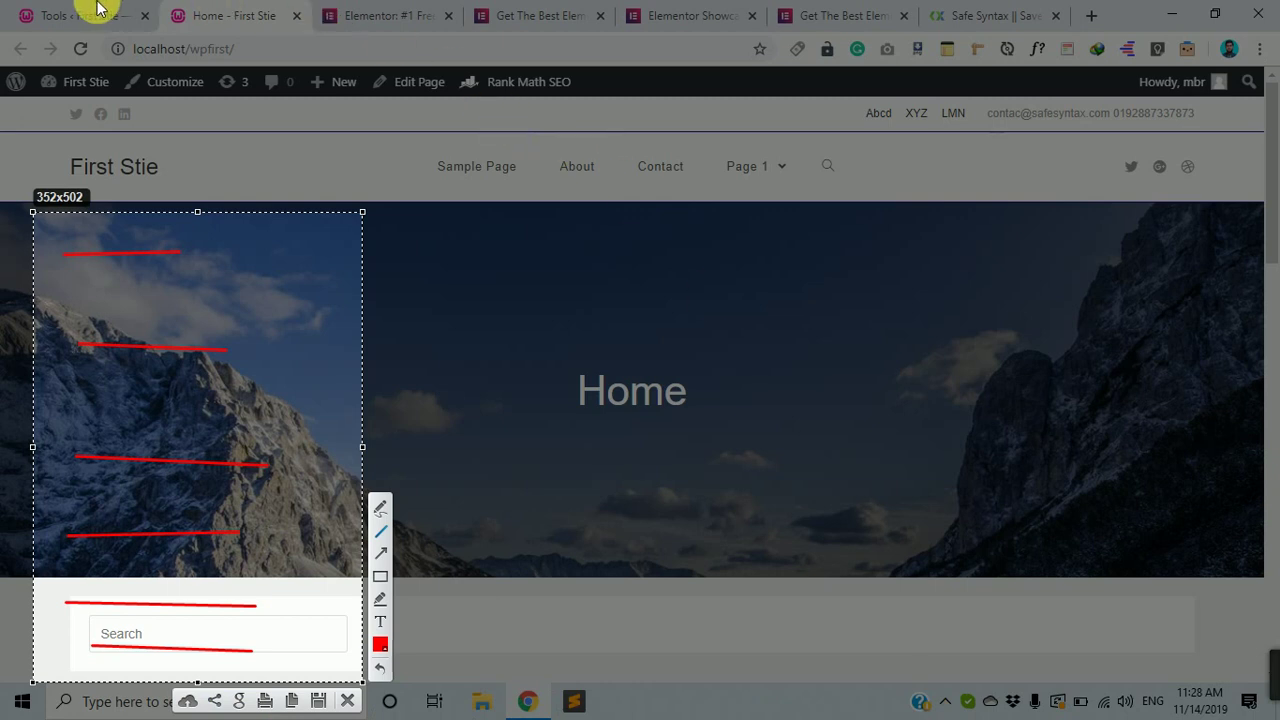
click(347, 700)
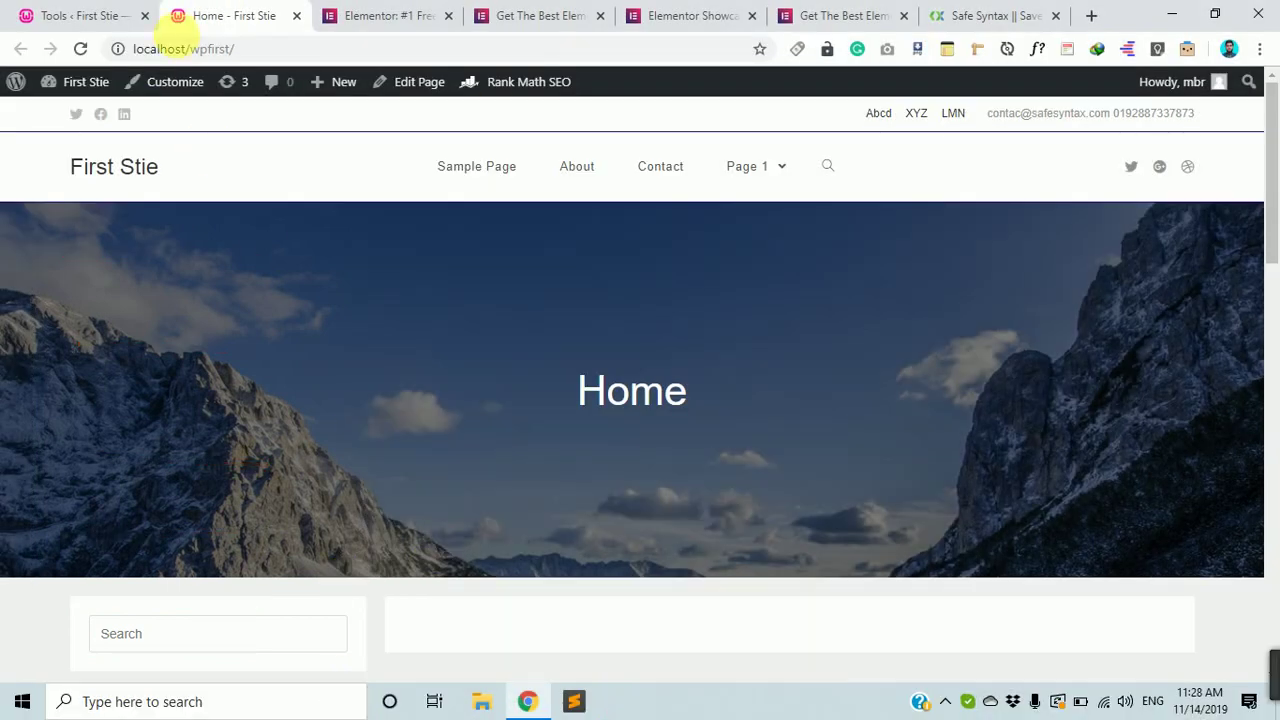
Return to Elementor's Tools page, open the Replace URL settings and enter the old URL field without filling it in
click(97, 10)
scroll(425, 440, up, 3)
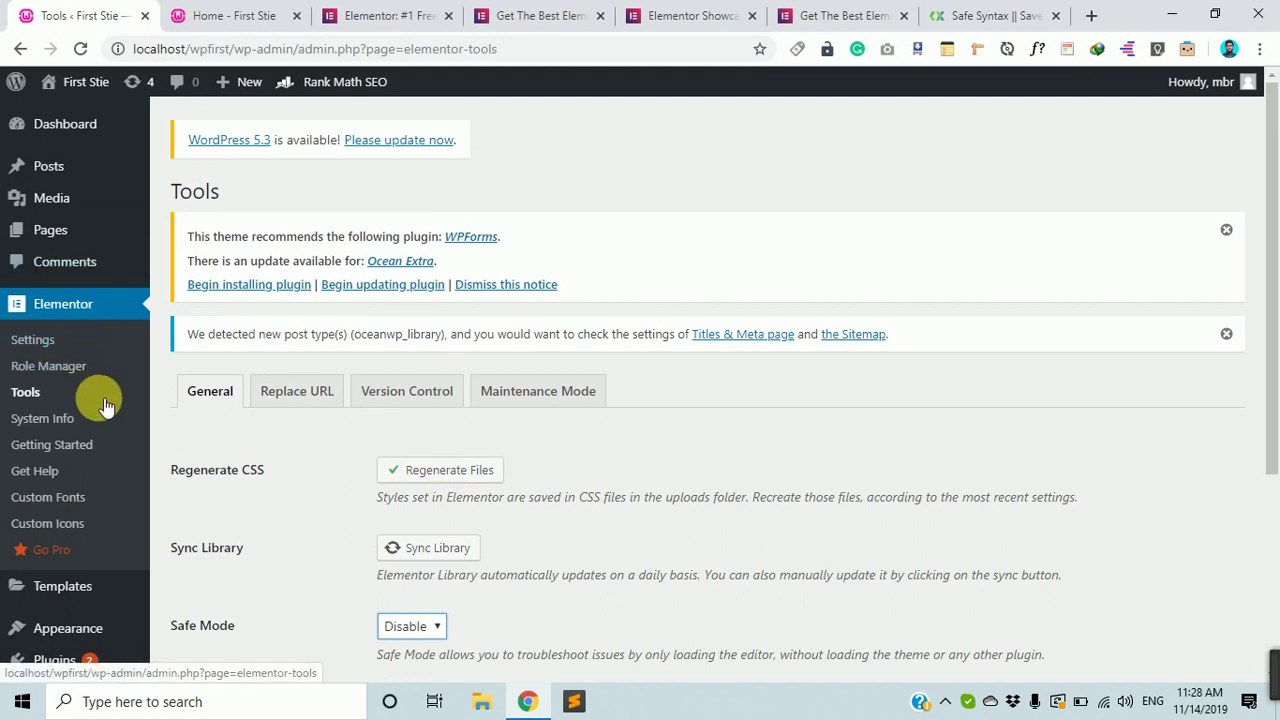
scroll(585, 470, down, 3)
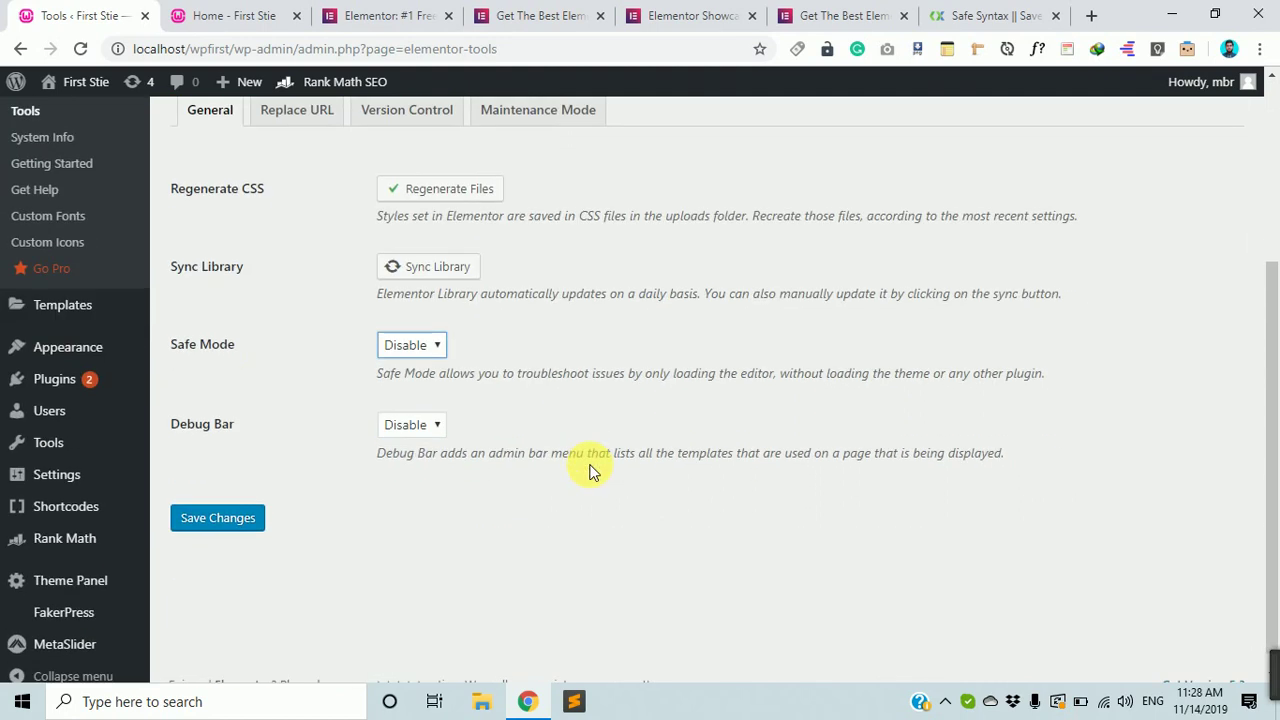
scroll(580, 475, up, 3)
click(314, 392)
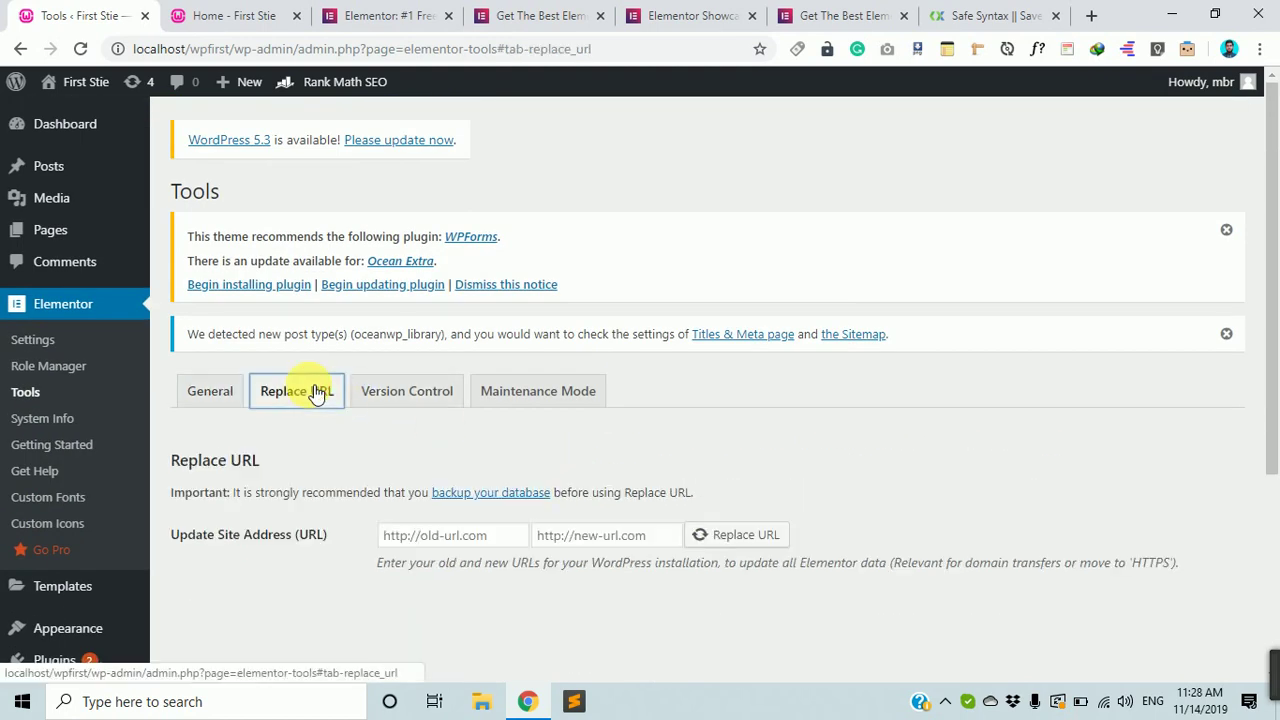
scroll(314, 392, down, 3)
click(446, 254)
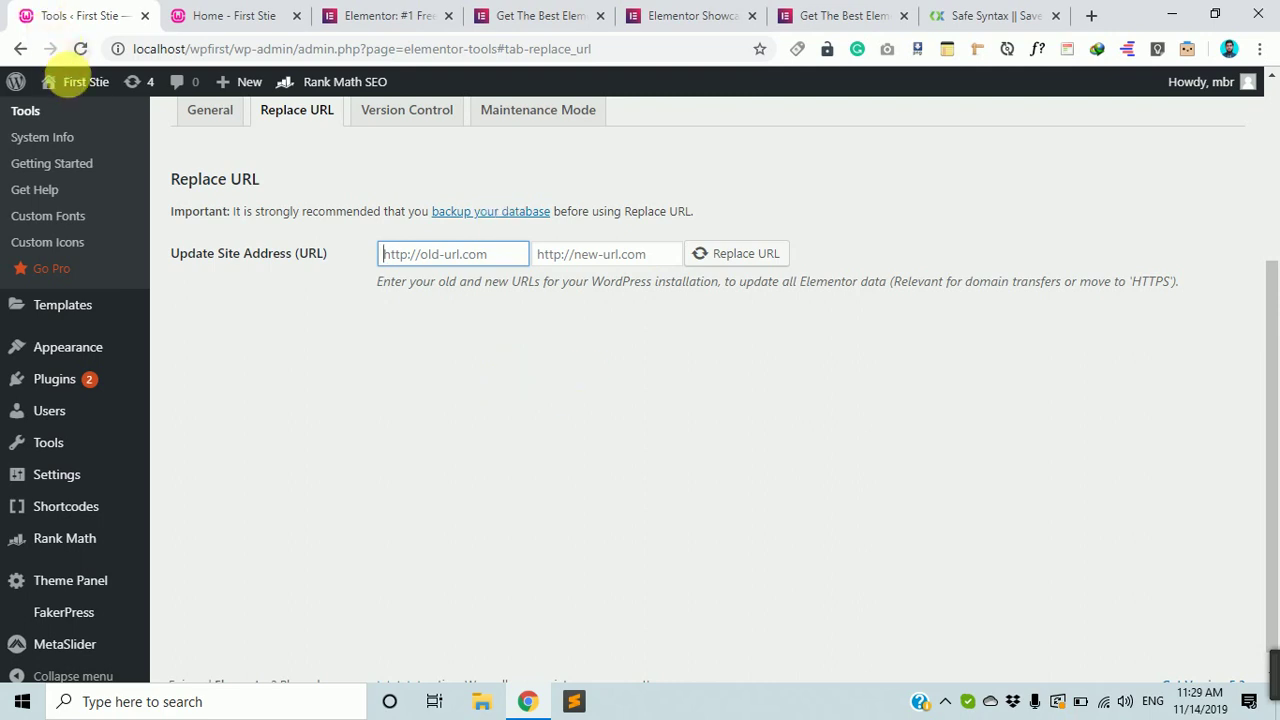
Open the site's home page in a new tab beside the Tools tab and select its web address
mouse_move(80, 82)
middle_click(70, 105)
click(200, 15)
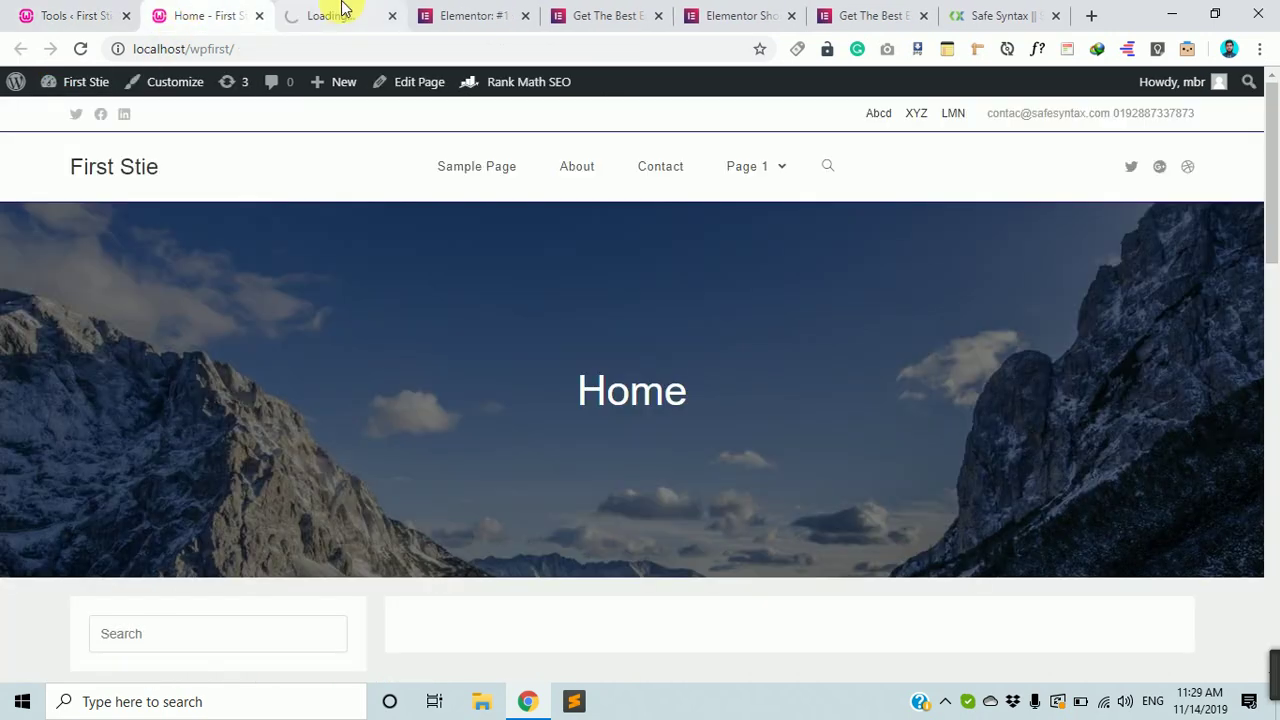
drag(341, 8, 200, 12)
click(118, 50)
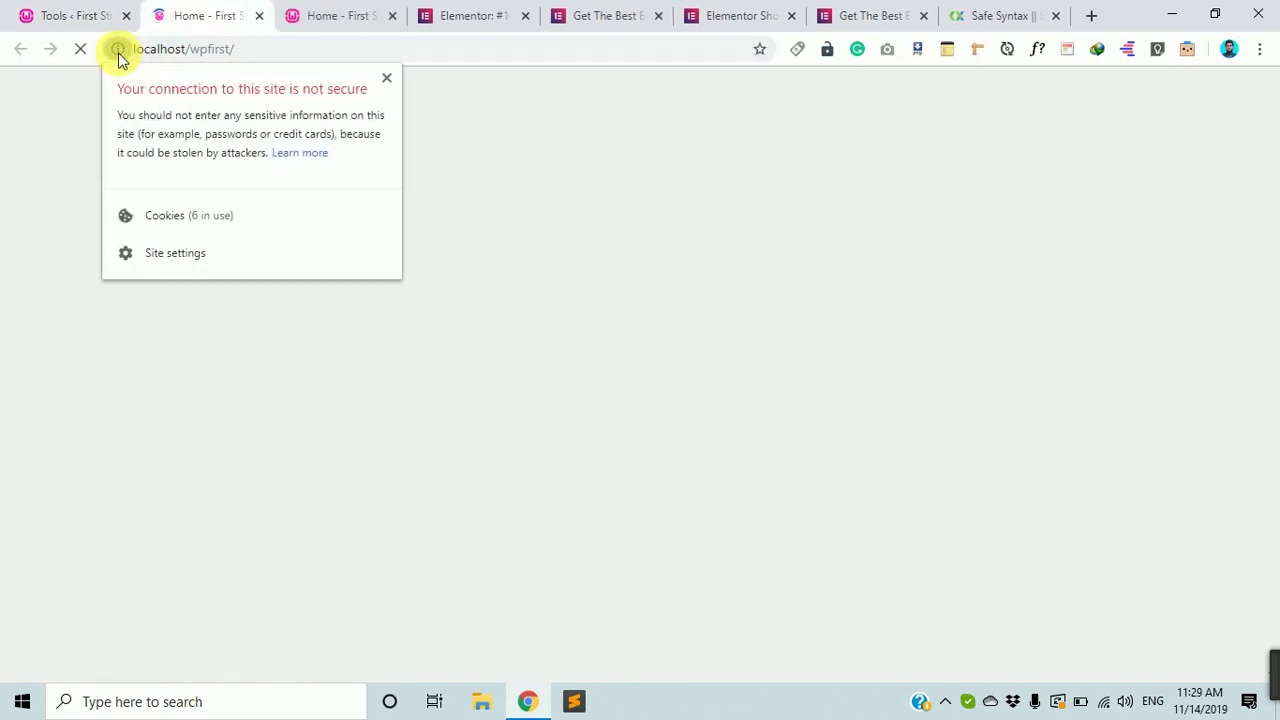
click(145, 57)
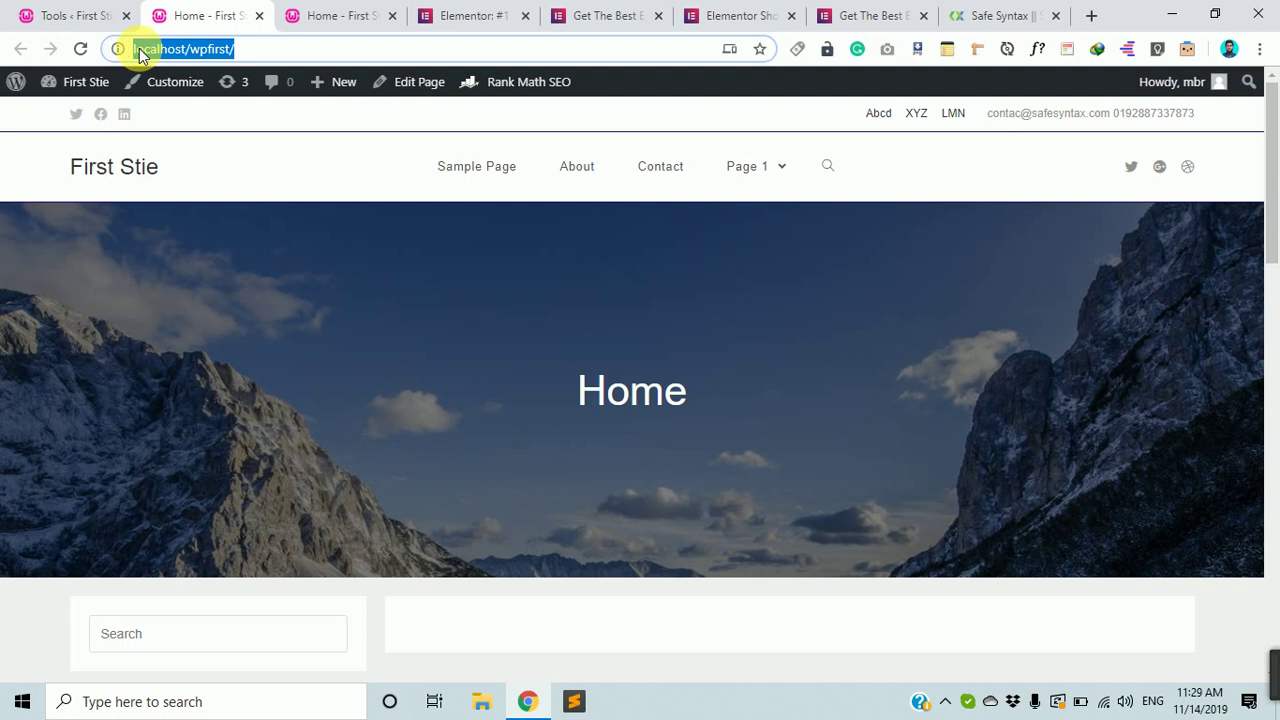
Go back to the Replace URL settings and review the old and new site address fields
click(45, 14)
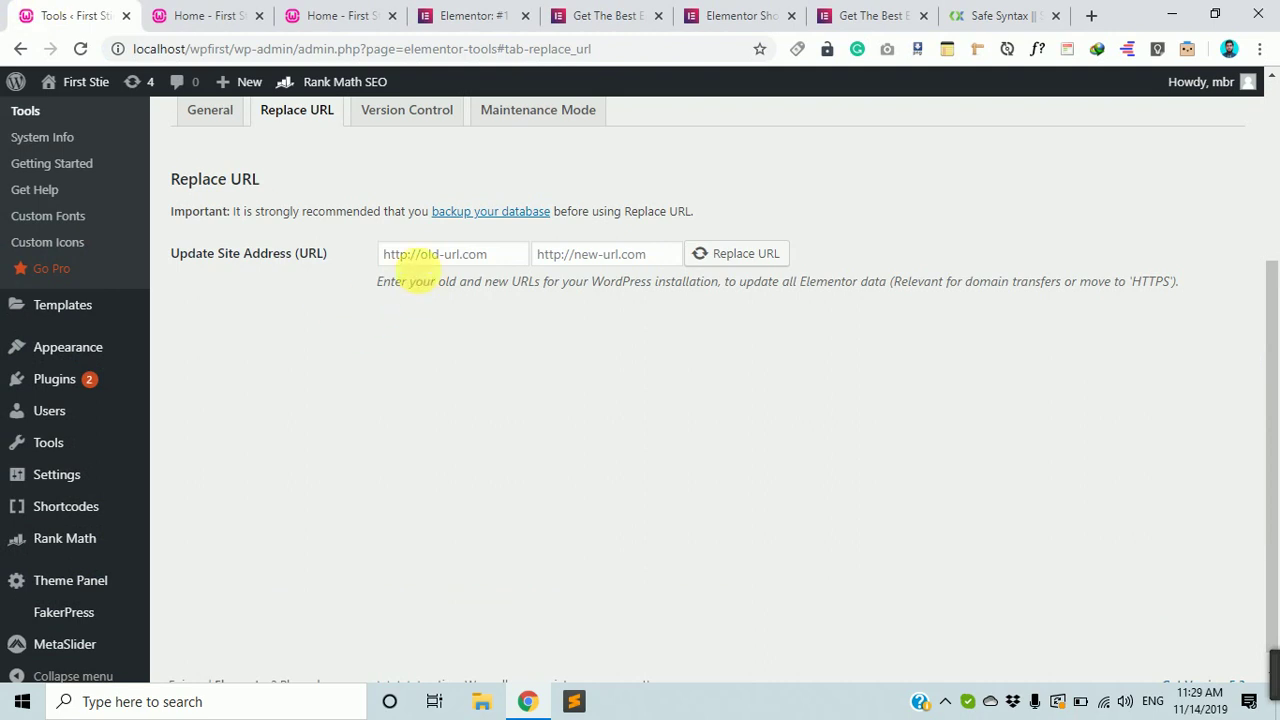
click(441, 253)
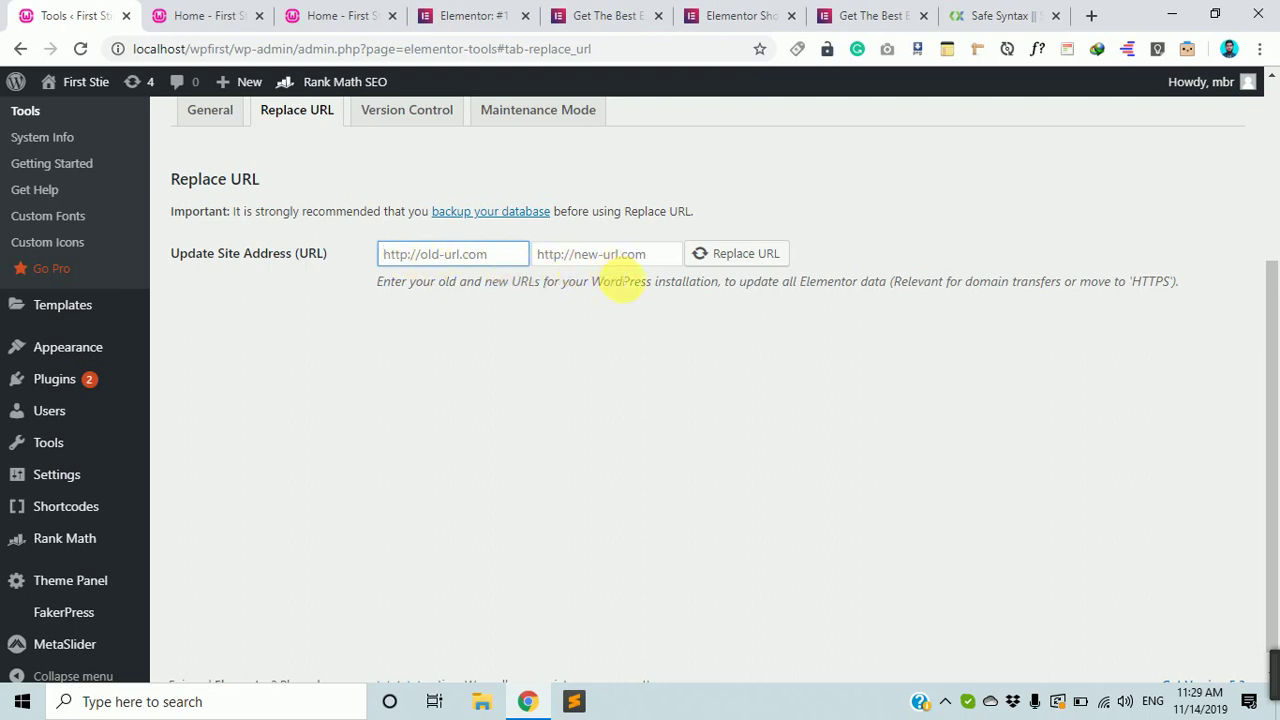
click(627, 256)
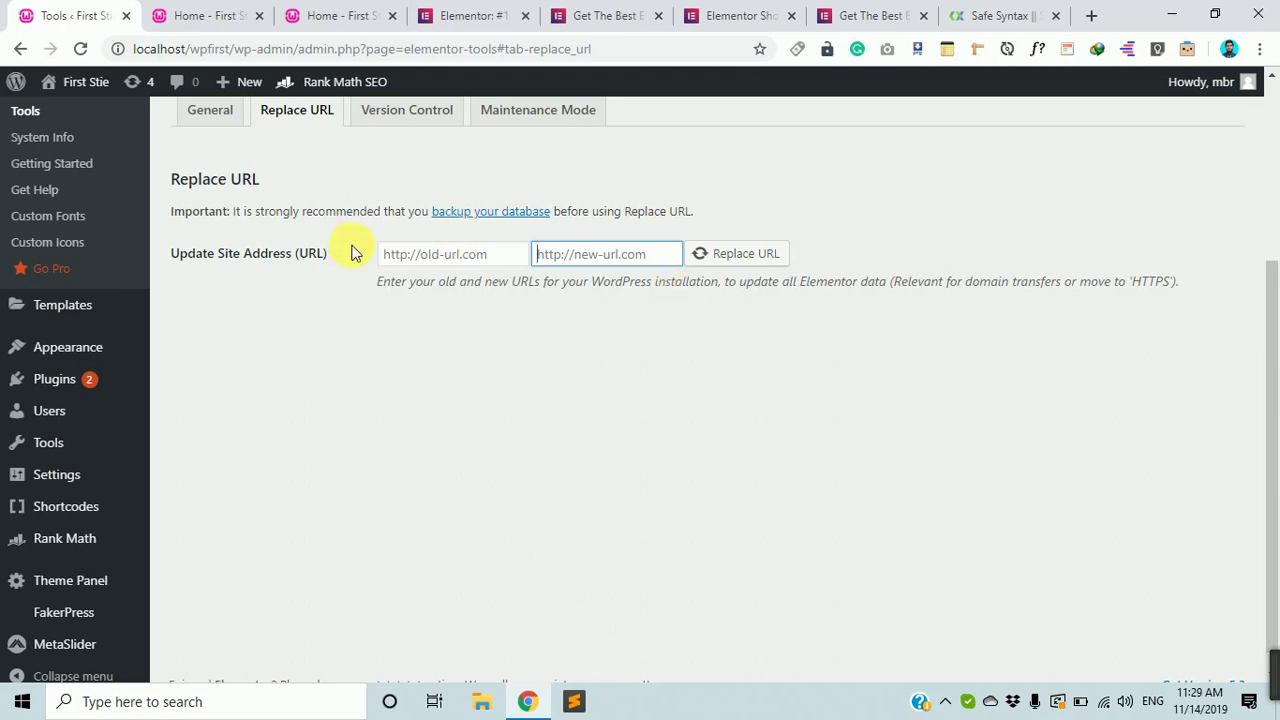
Open Elementor's Version Control settings and review the rollback version and Beta Tester options
scroll(523, 343, up, 2)
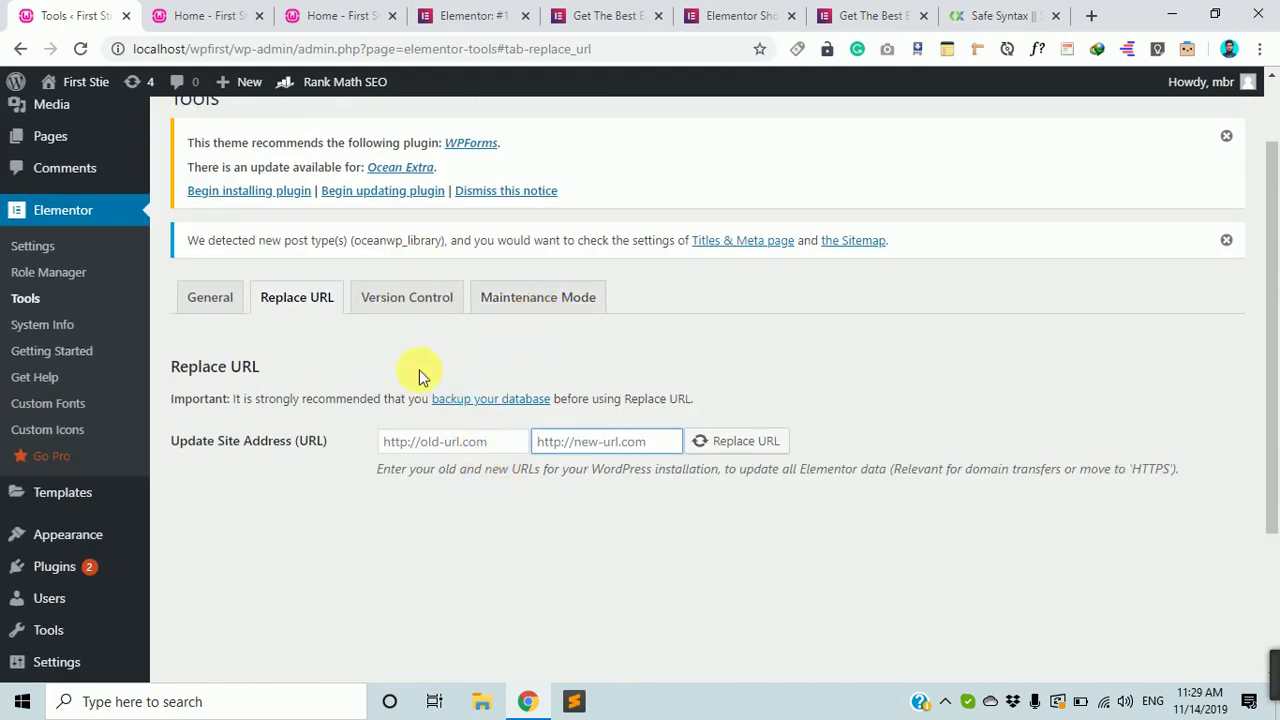
click(392, 300)
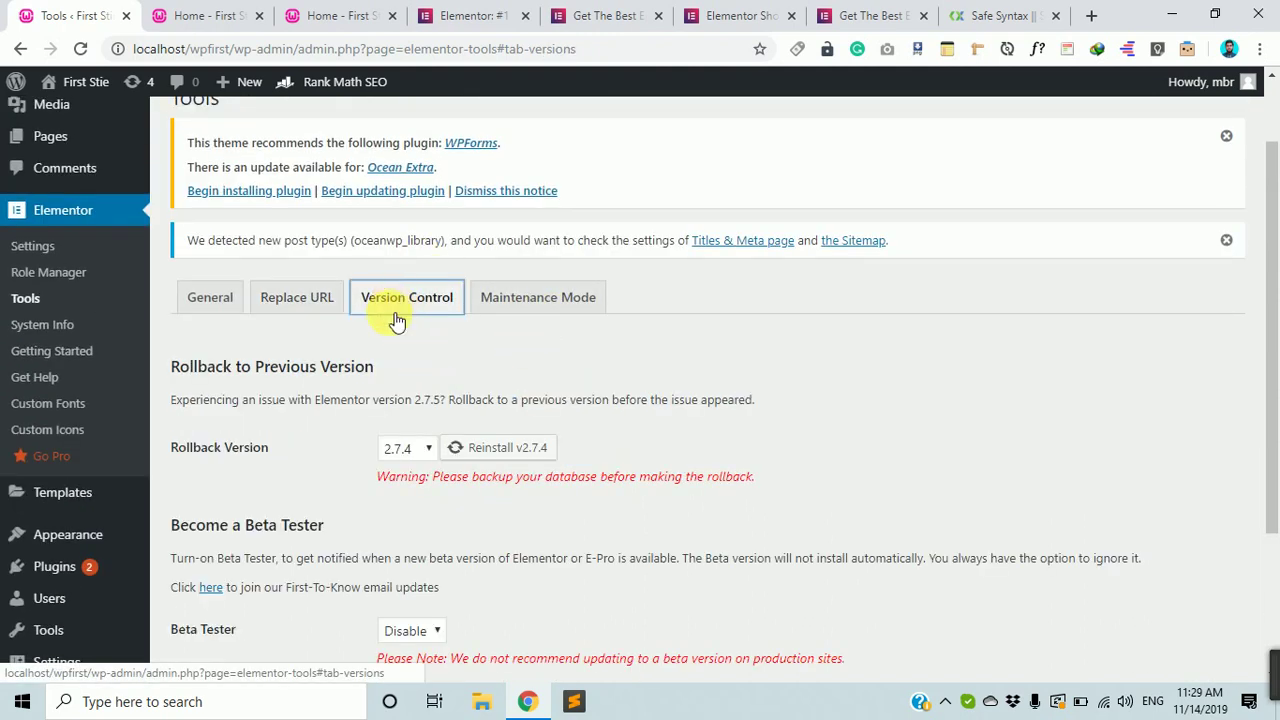
scroll(392, 310, down, 2)
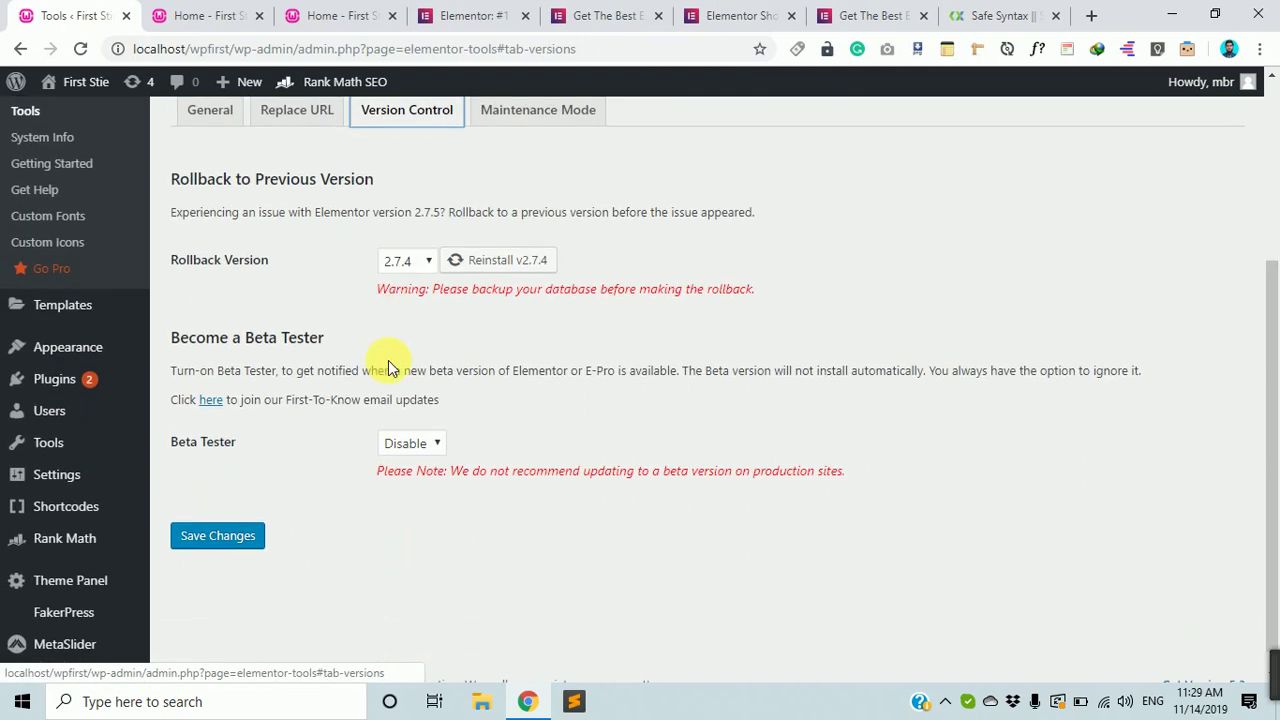
click(420, 262)
click(400, 282)
scroll(347, 645, up, 1)
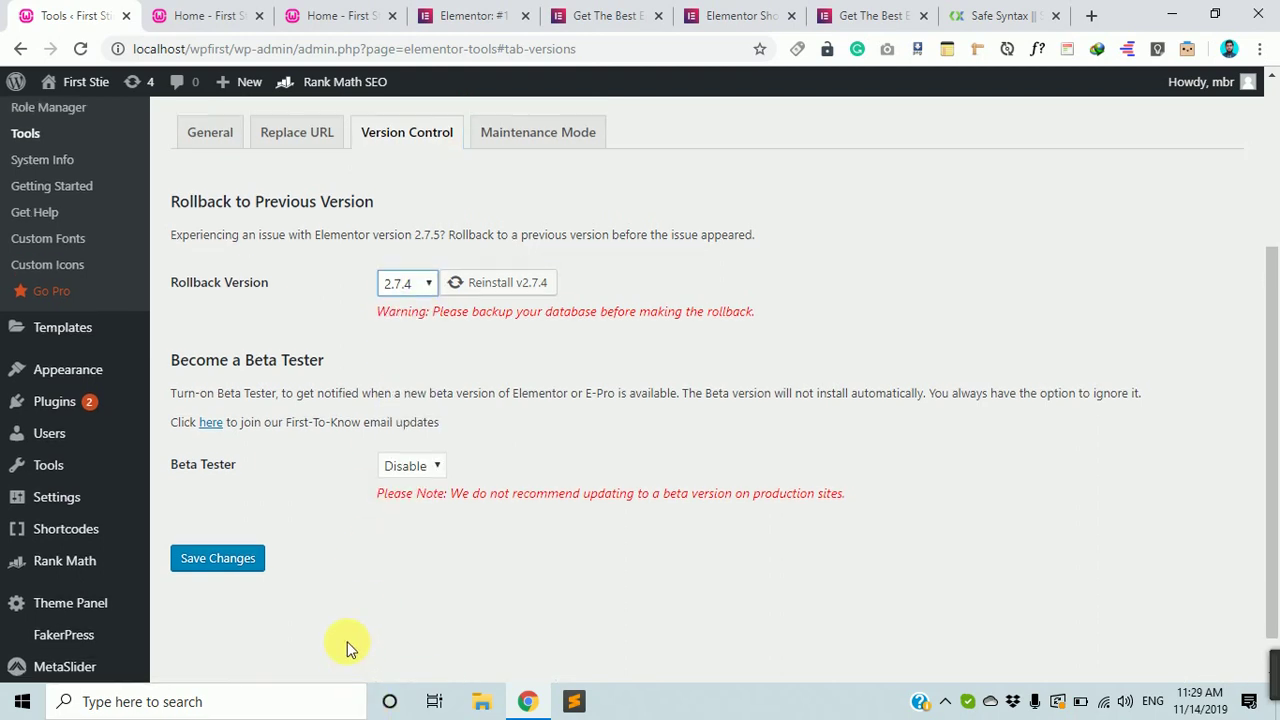
scroll(347, 630, up, 2)
scroll(343, 614, down, 2)
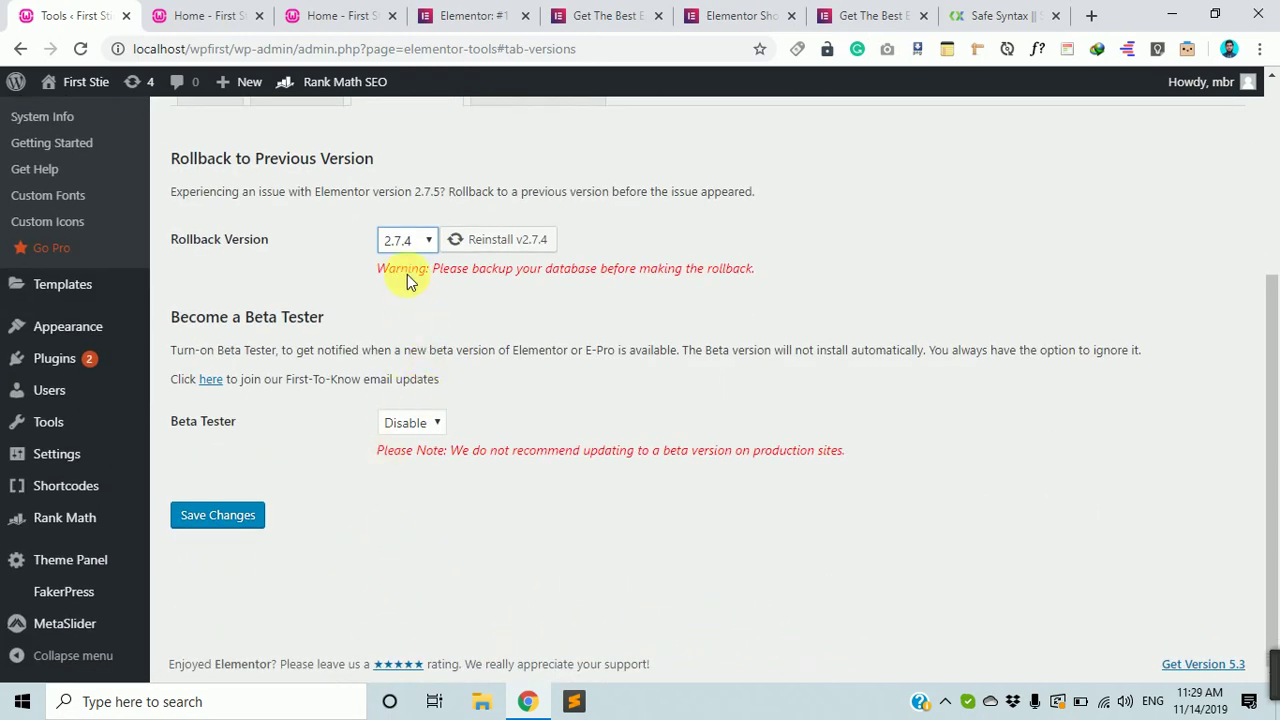
Browse the Elementor versions offered for rollback and close the list without choosing another one
click(399, 240)
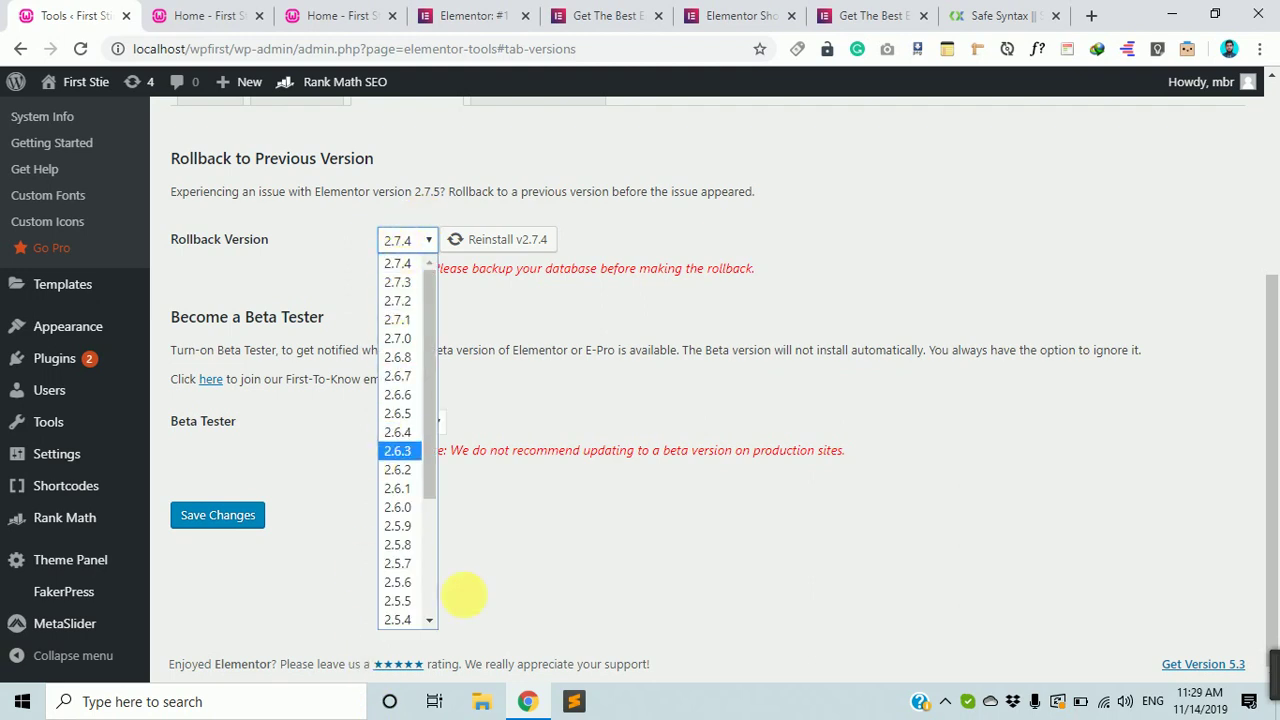
click(748, 575)
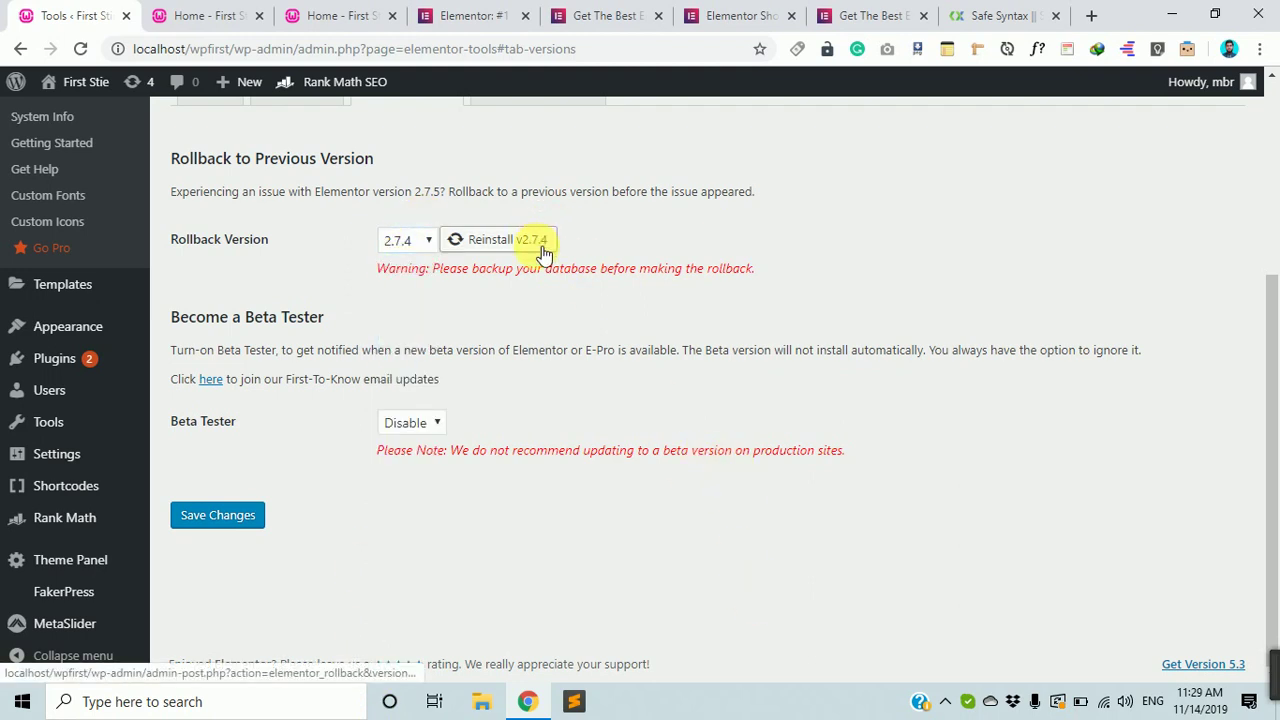
click(429, 243)
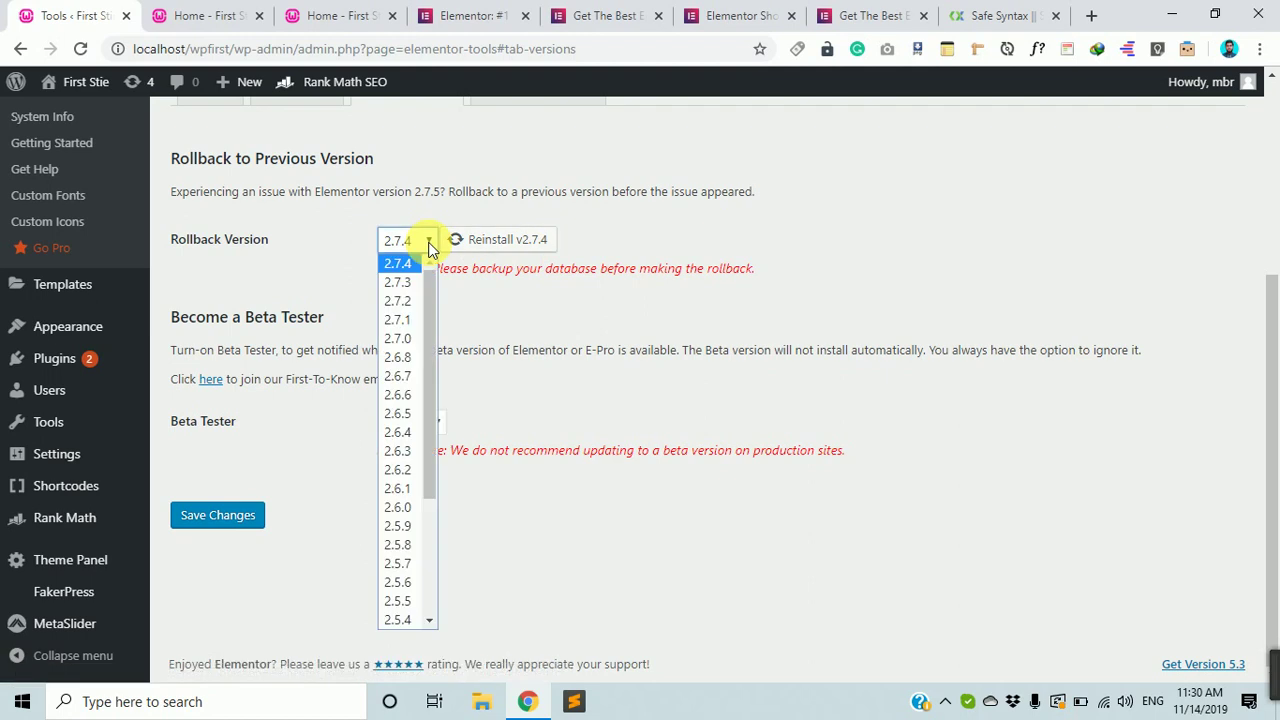
scroll(415, 400, down, 3)
scroll(467, 408, up, 1)
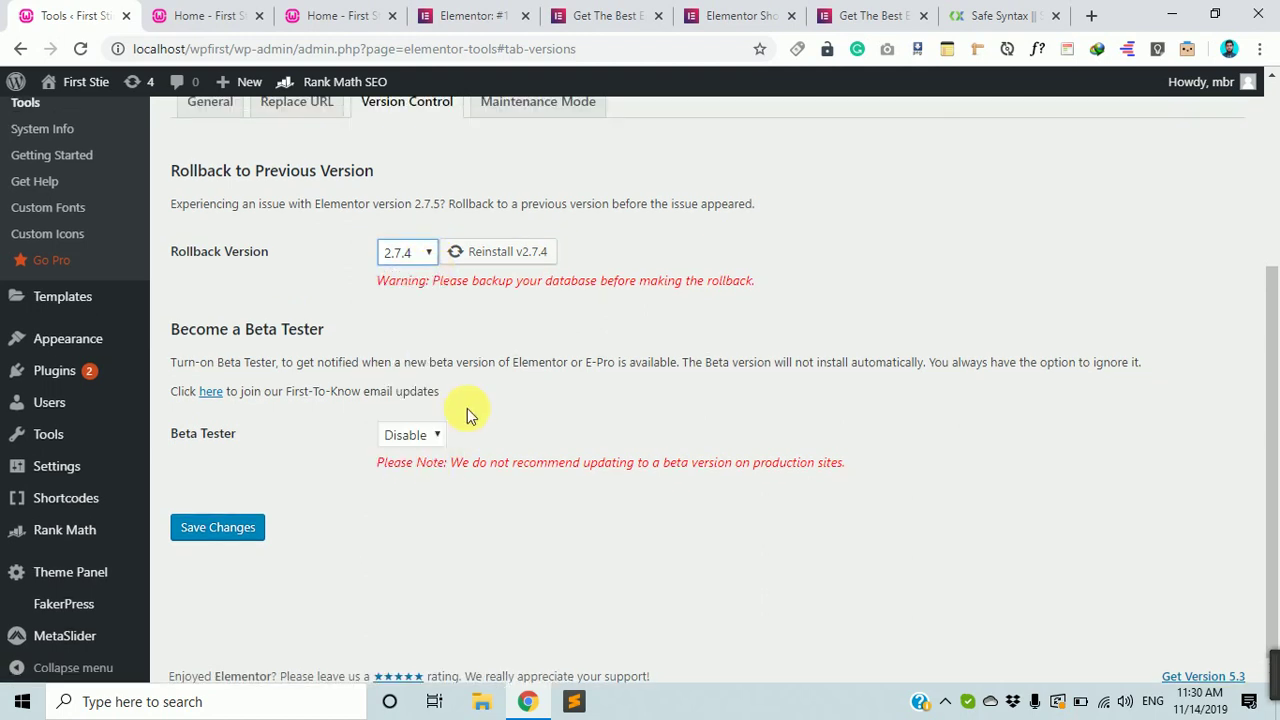
scroll(467, 408, up, 1)
click(418, 334)
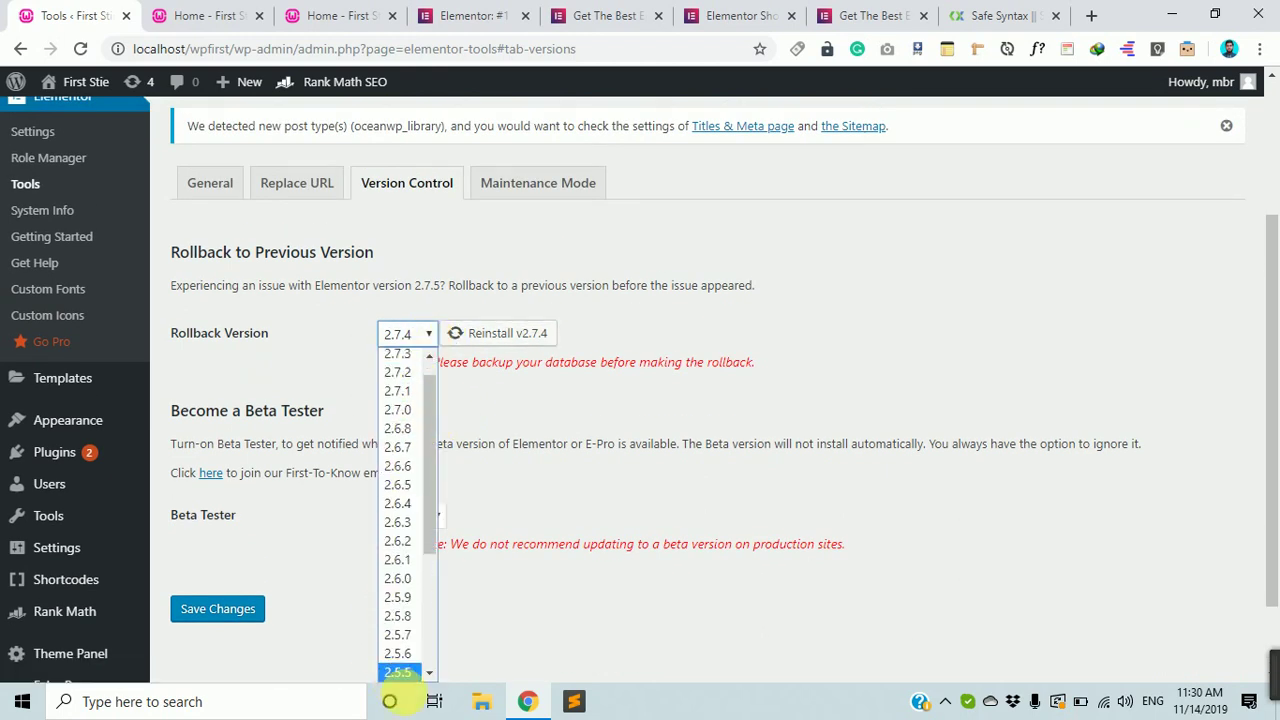
click(1023, 280)
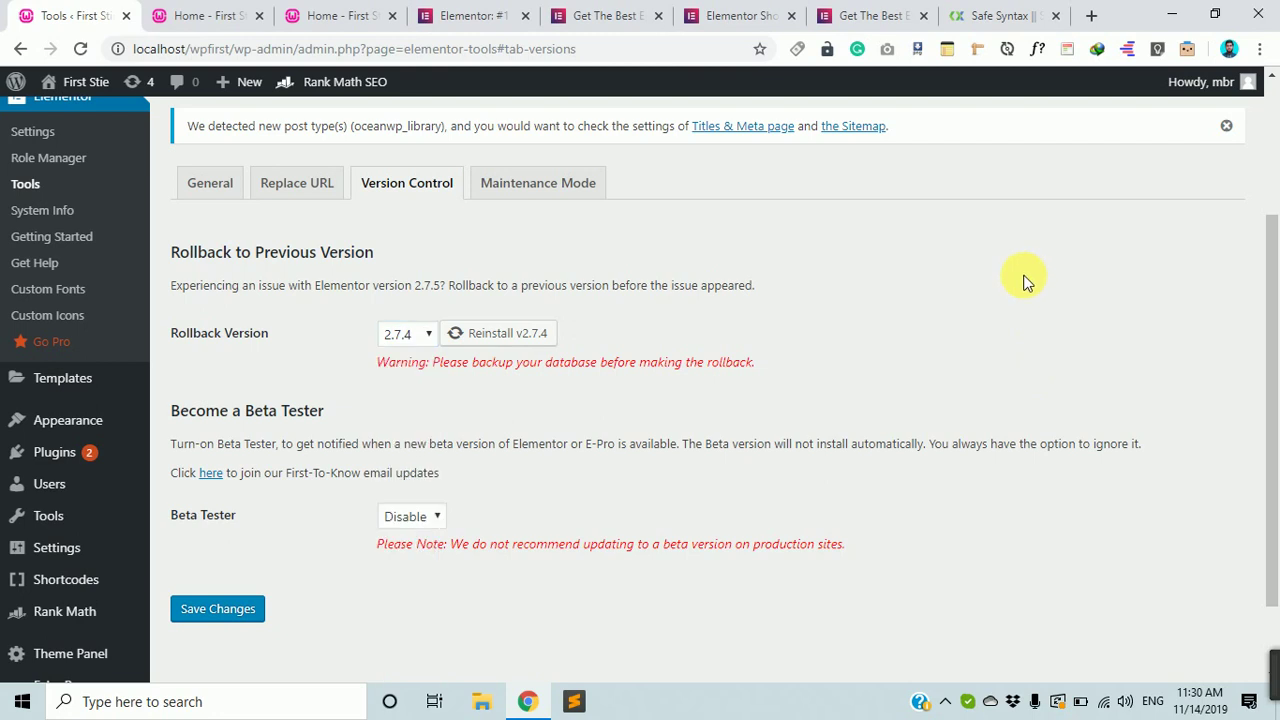
Open Elementor's Maintenance Mode settings and review the mode, access and template options
scroll(1025, 278, up, 2)
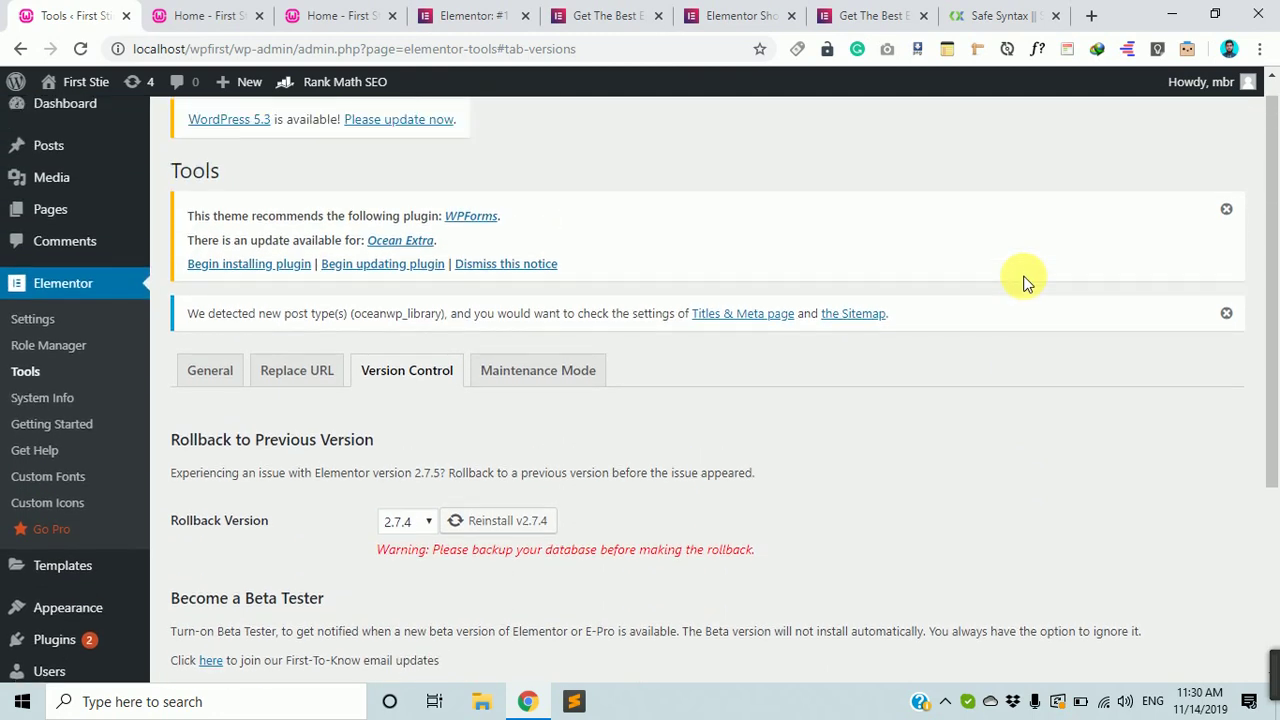
click(536, 376)
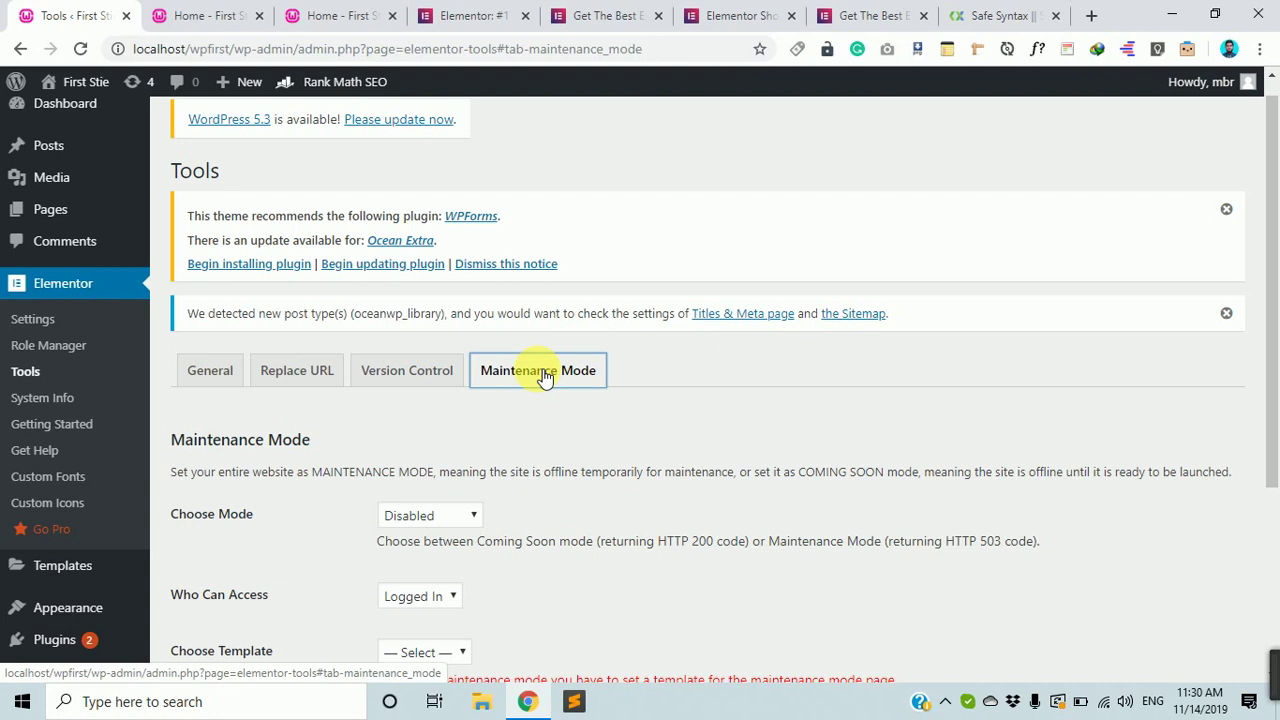
scroll(777, 463, down, 2)
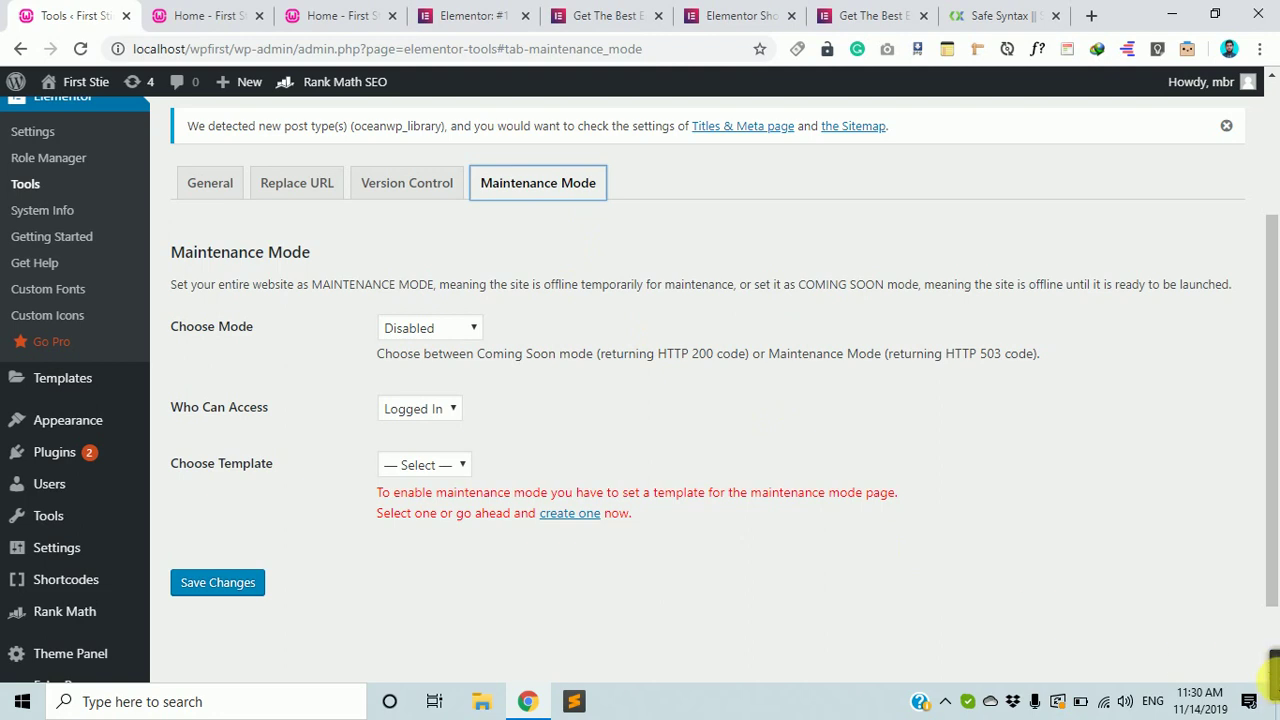
mouse_move(1173, 657)
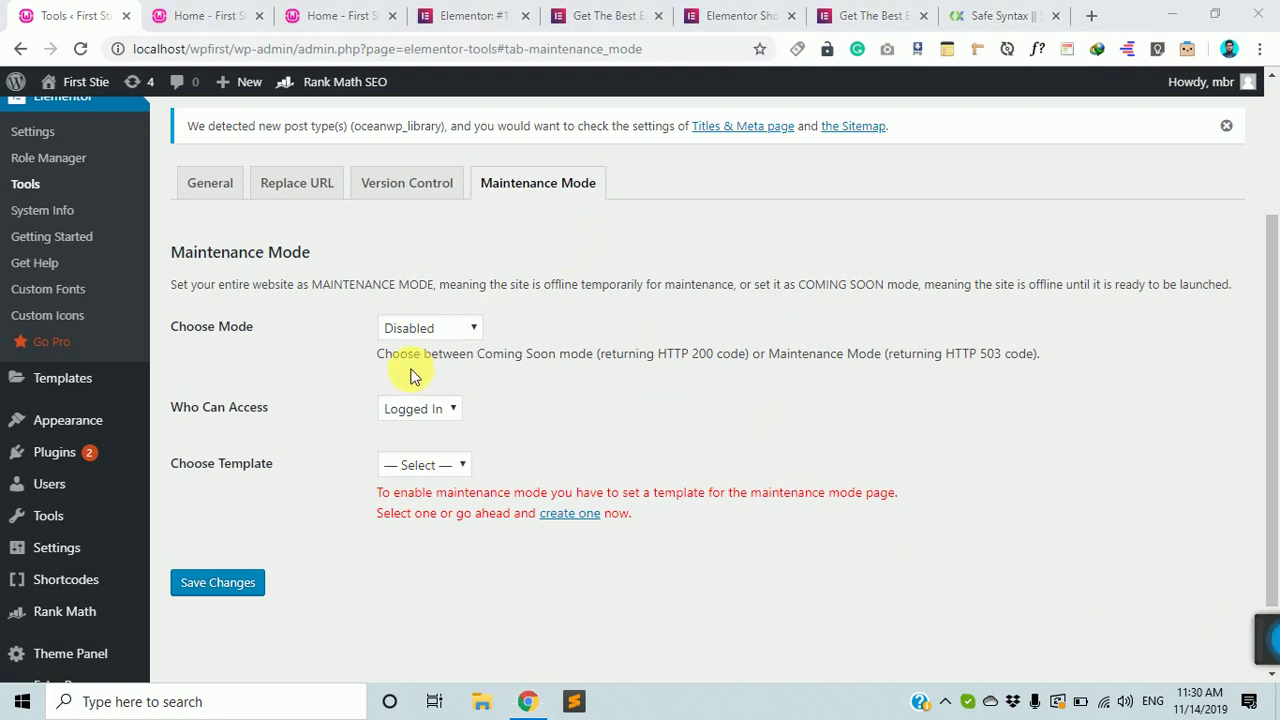
Open the site's home page in another new tab, place it beside the Tools tab and view the page
scroll(80, 100, up, 2)
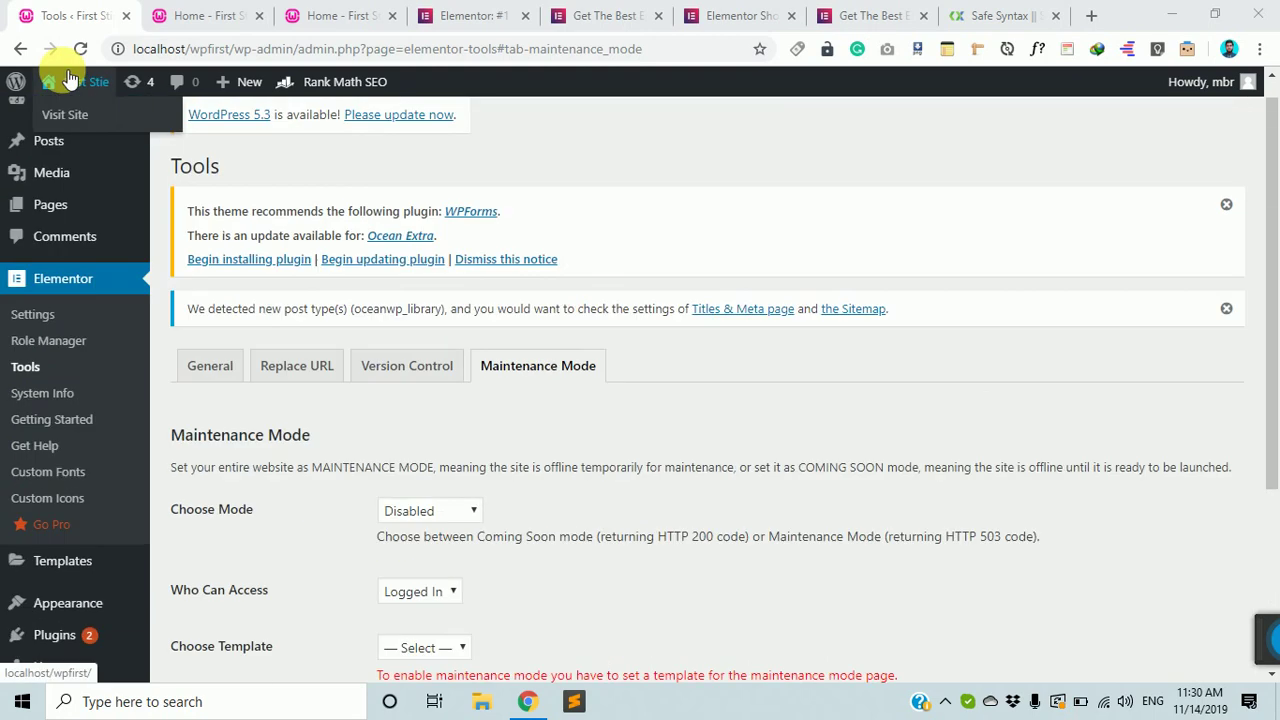
mouse_move(73, 167)
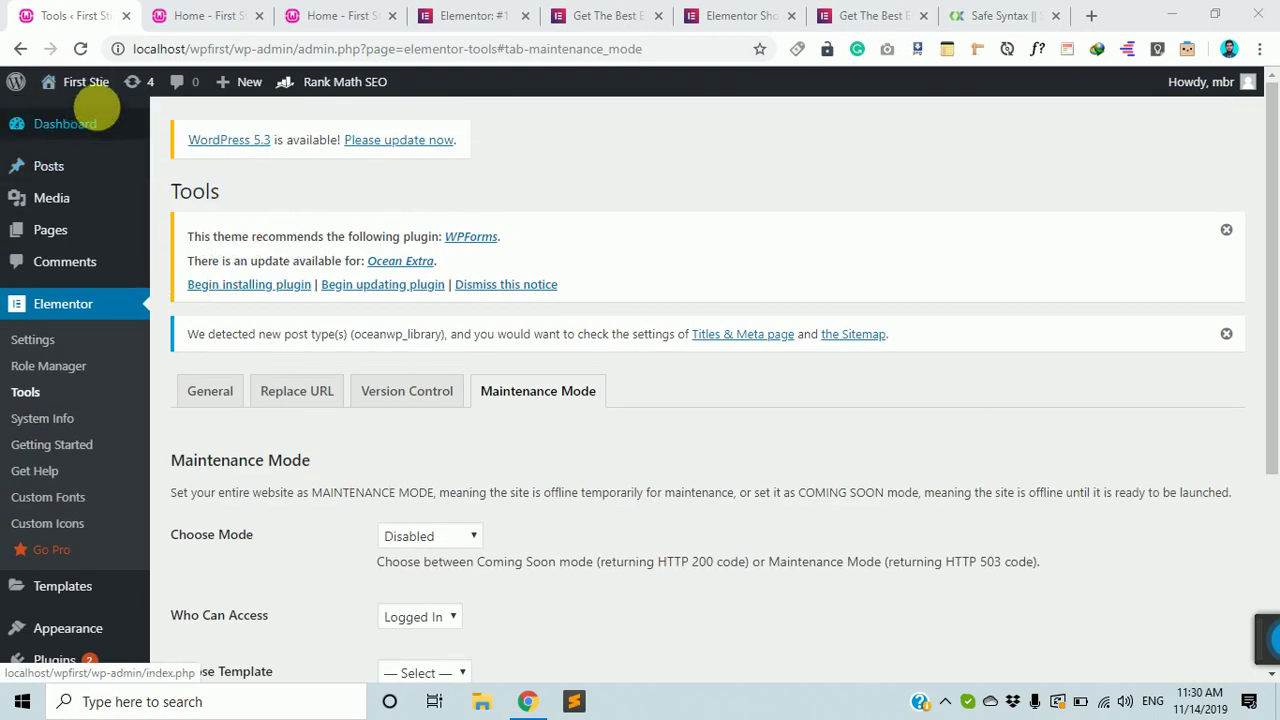
middle_click(80, 106)
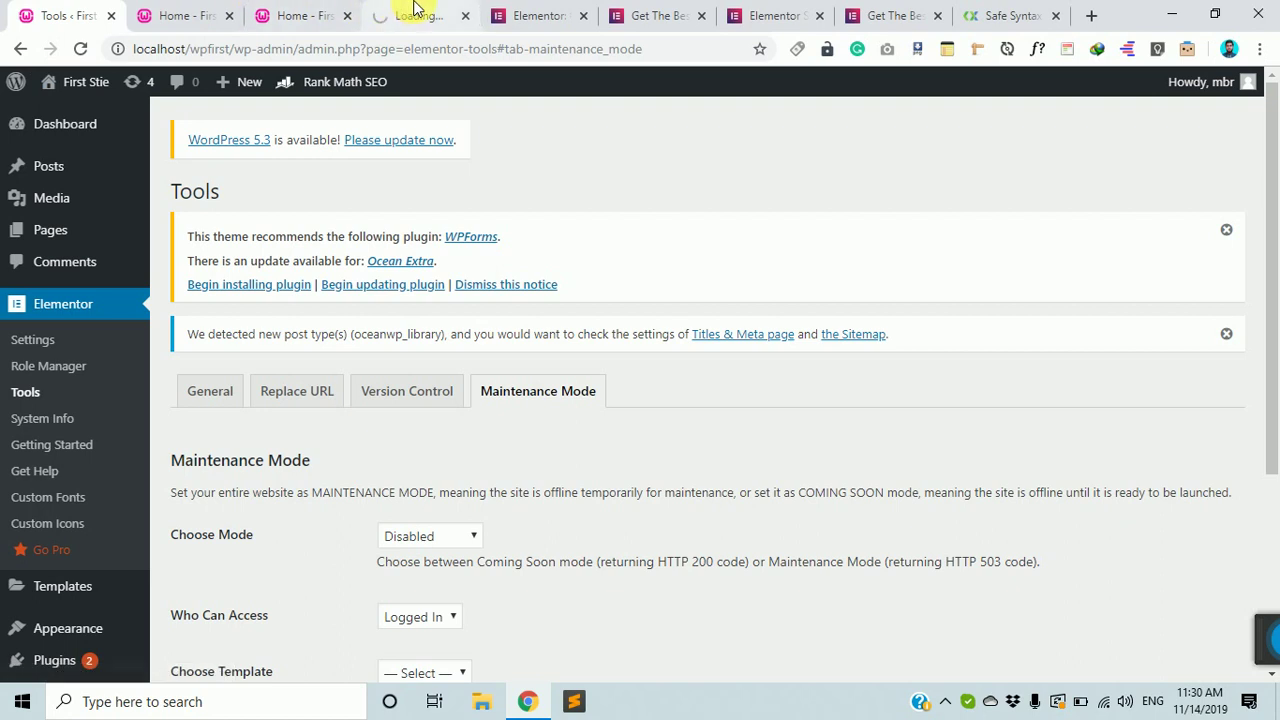
drag(415, 12, 209, 9)
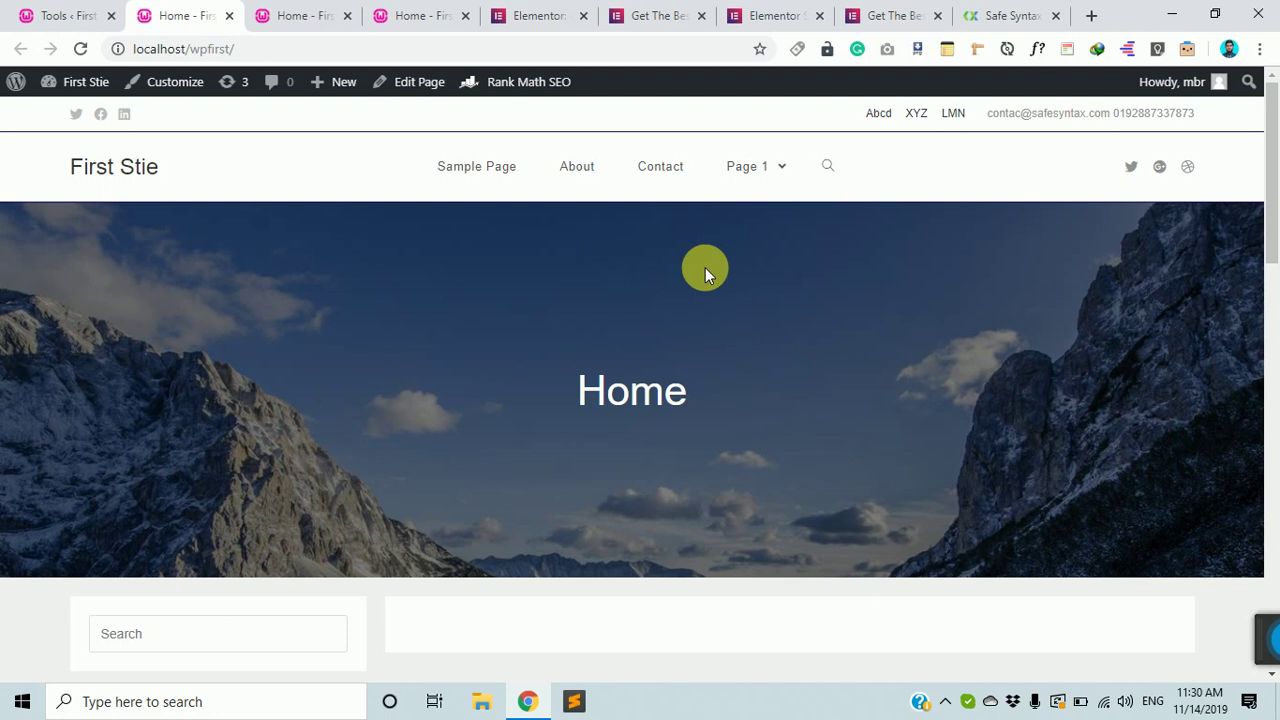
click(86, 12)
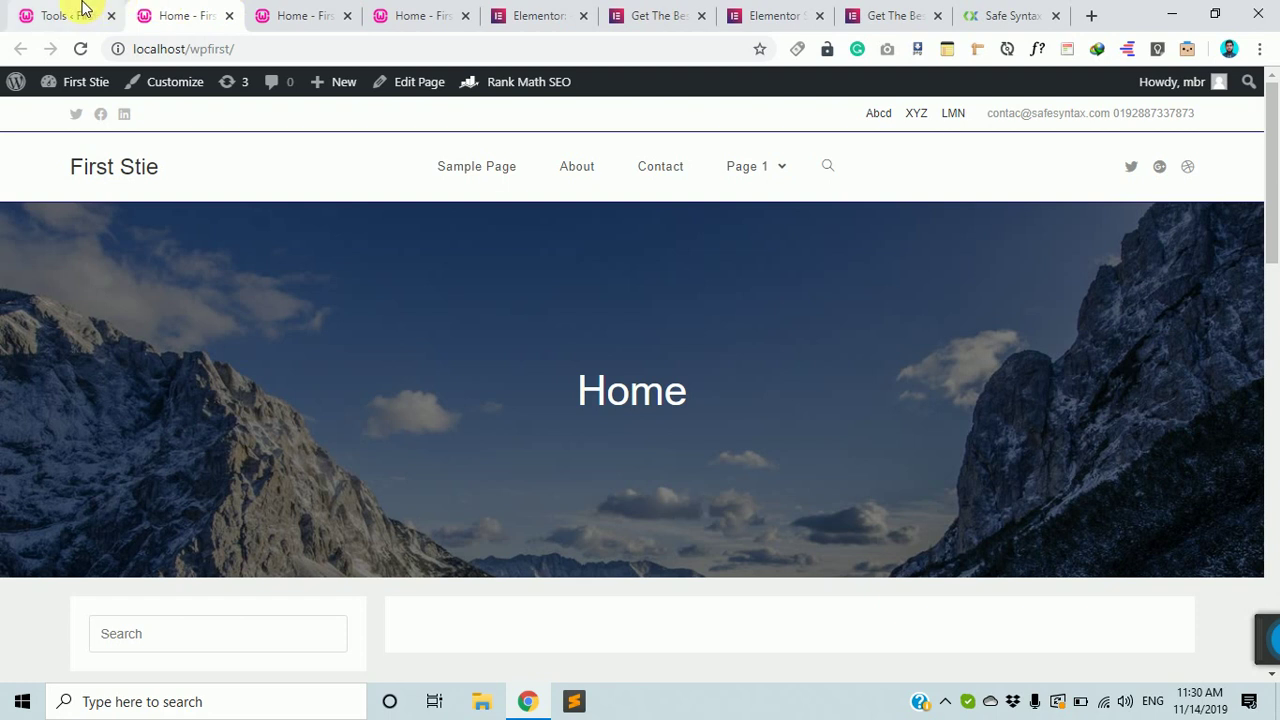
click(215, 12)
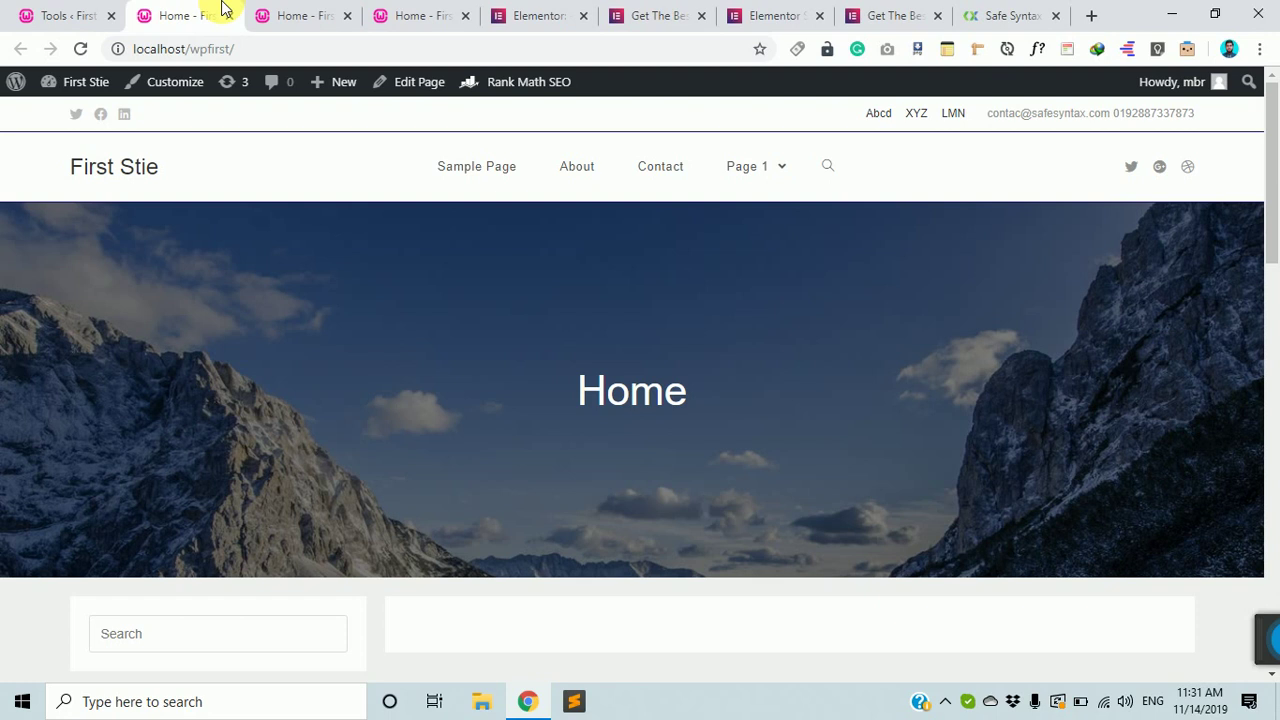
Return to the Maintenance Mode settings and review the Choose Mode options, leaving the list without a new selection
click(40, 15)
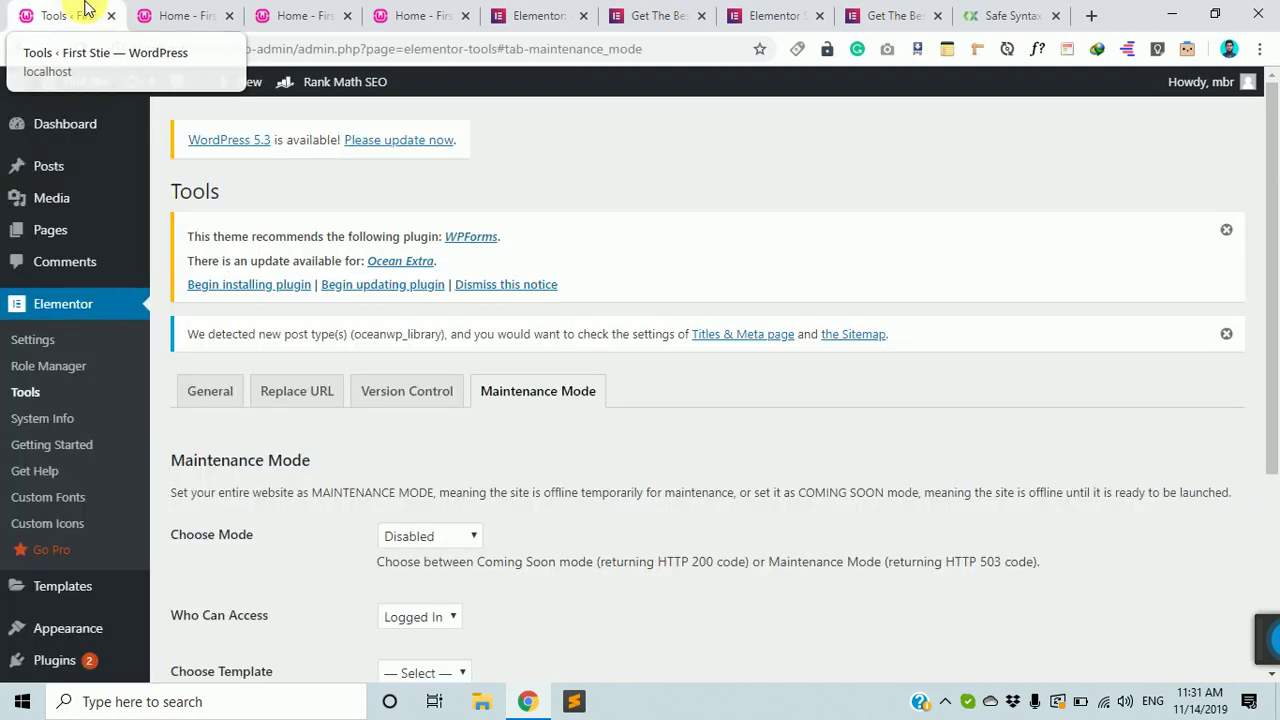
scroll(528, 515, down, 1)
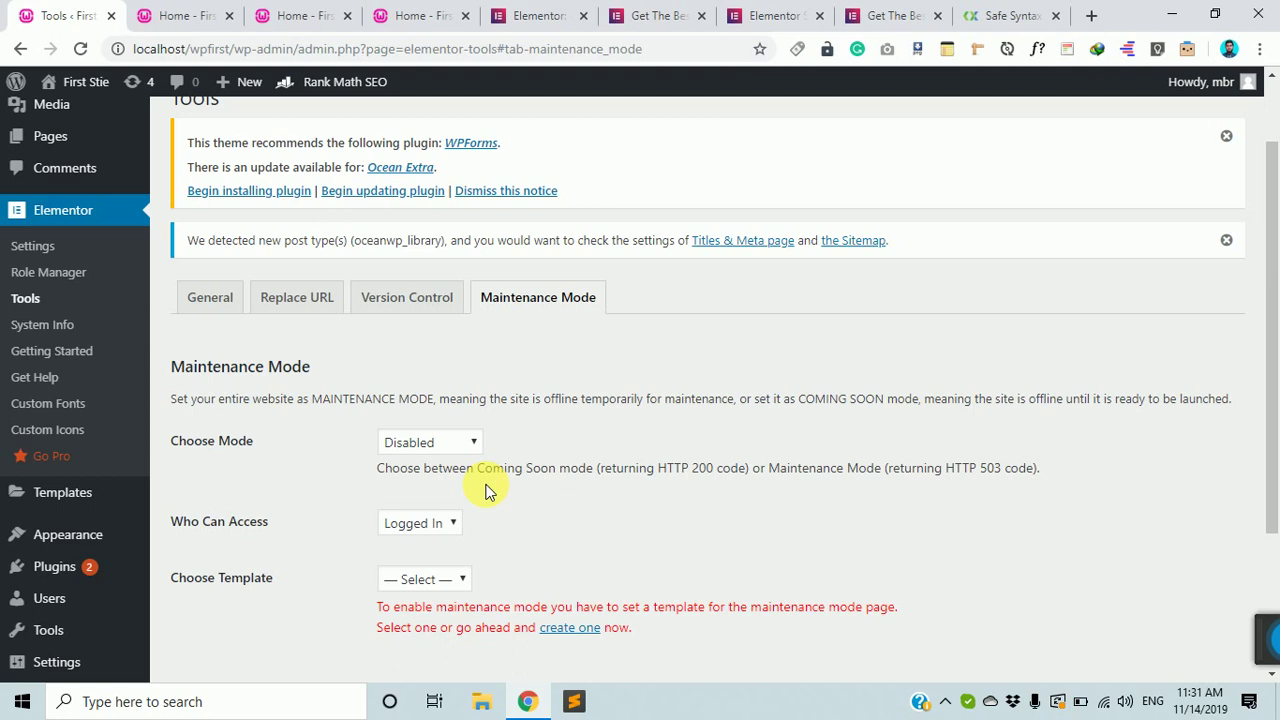
click(443, 446)
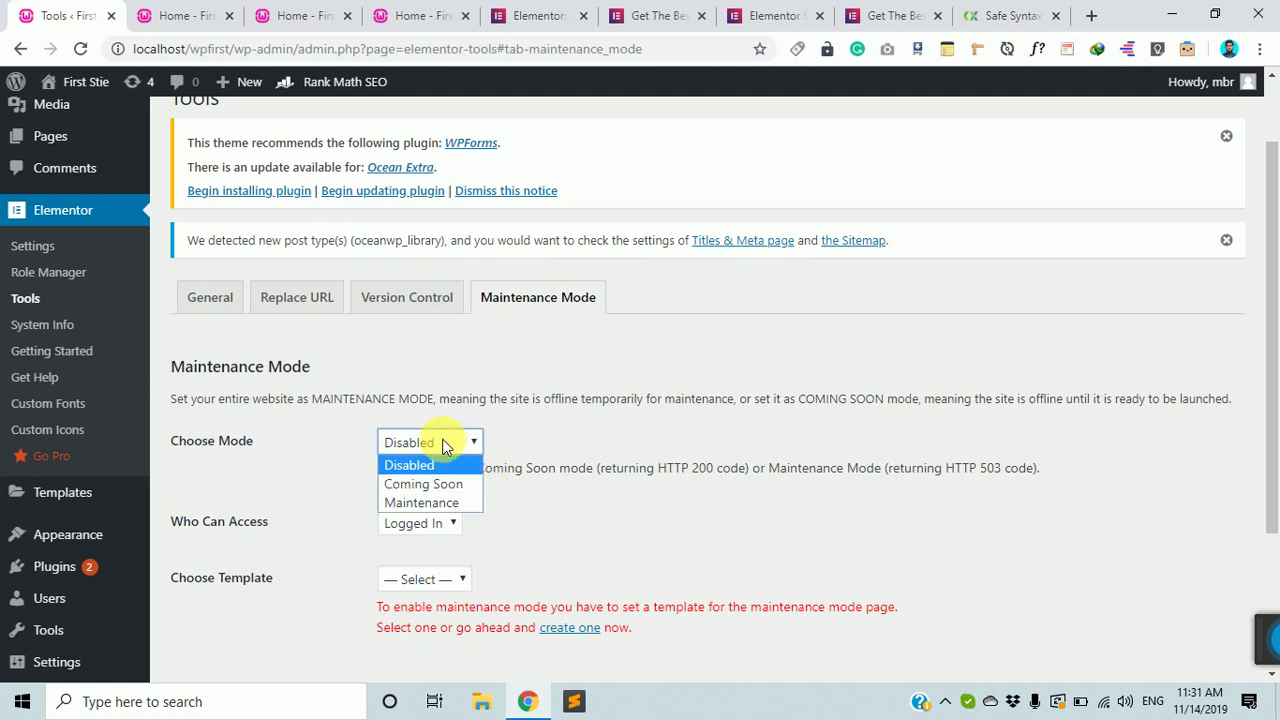
click(614, 429)
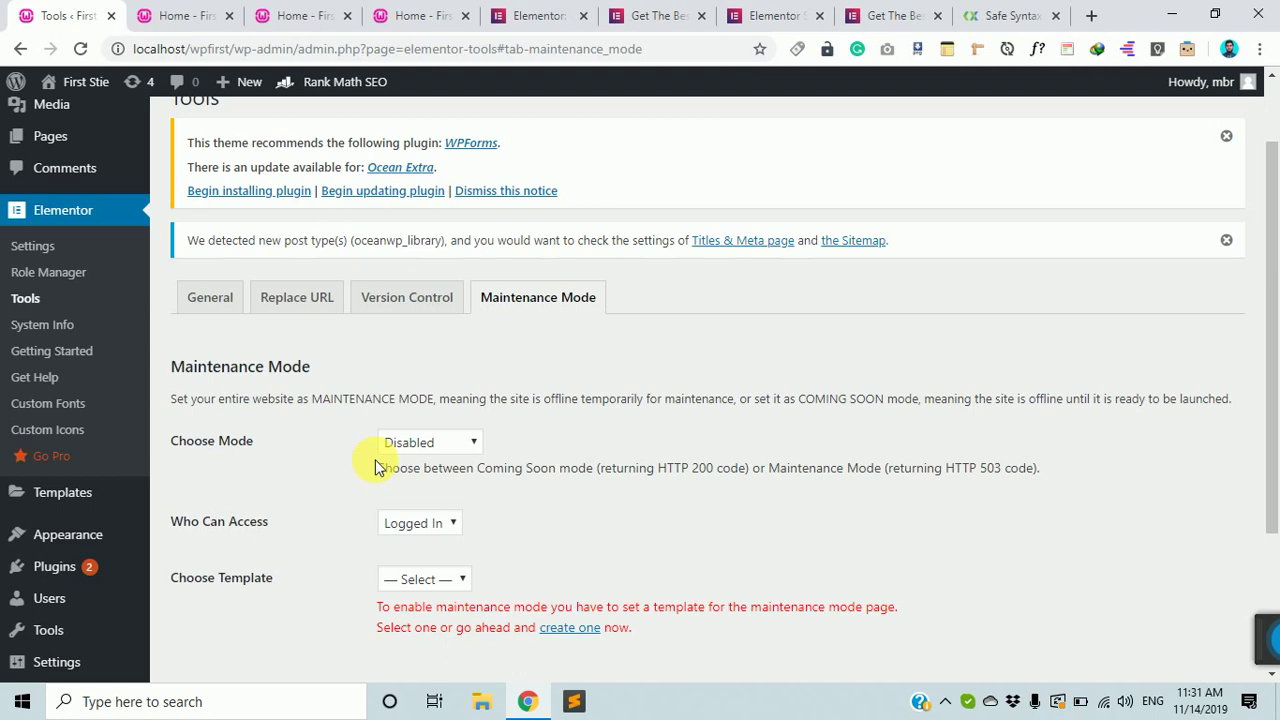
Review the Choose Mode options and set the site's mode to Maintenance
click(425, 443)
click(430, 447)
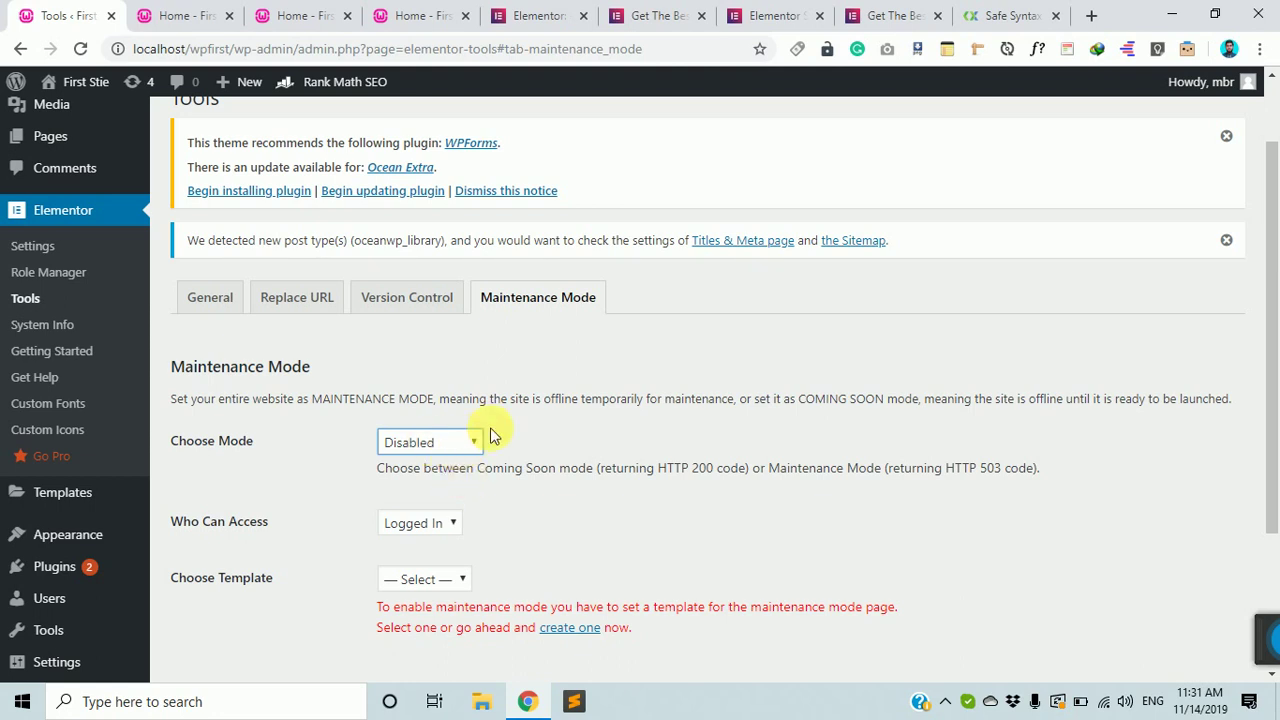
scroll(491, 430, down, 1)
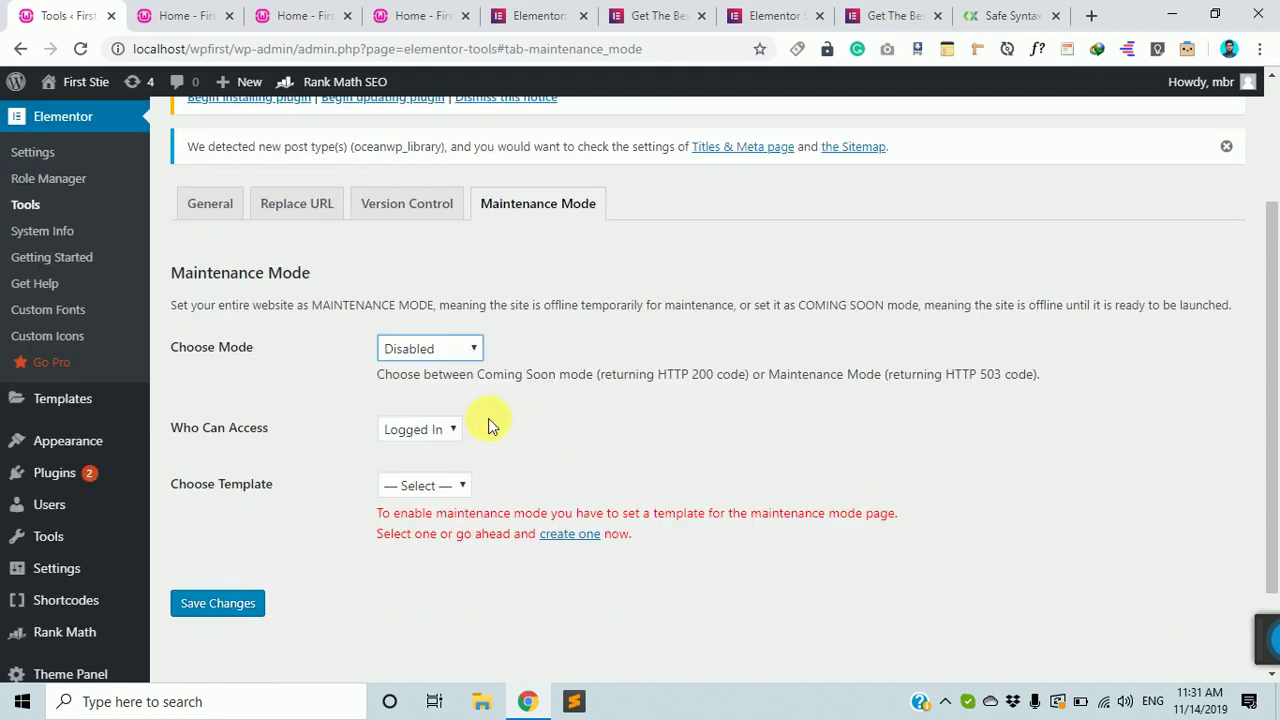
click(451, 354)
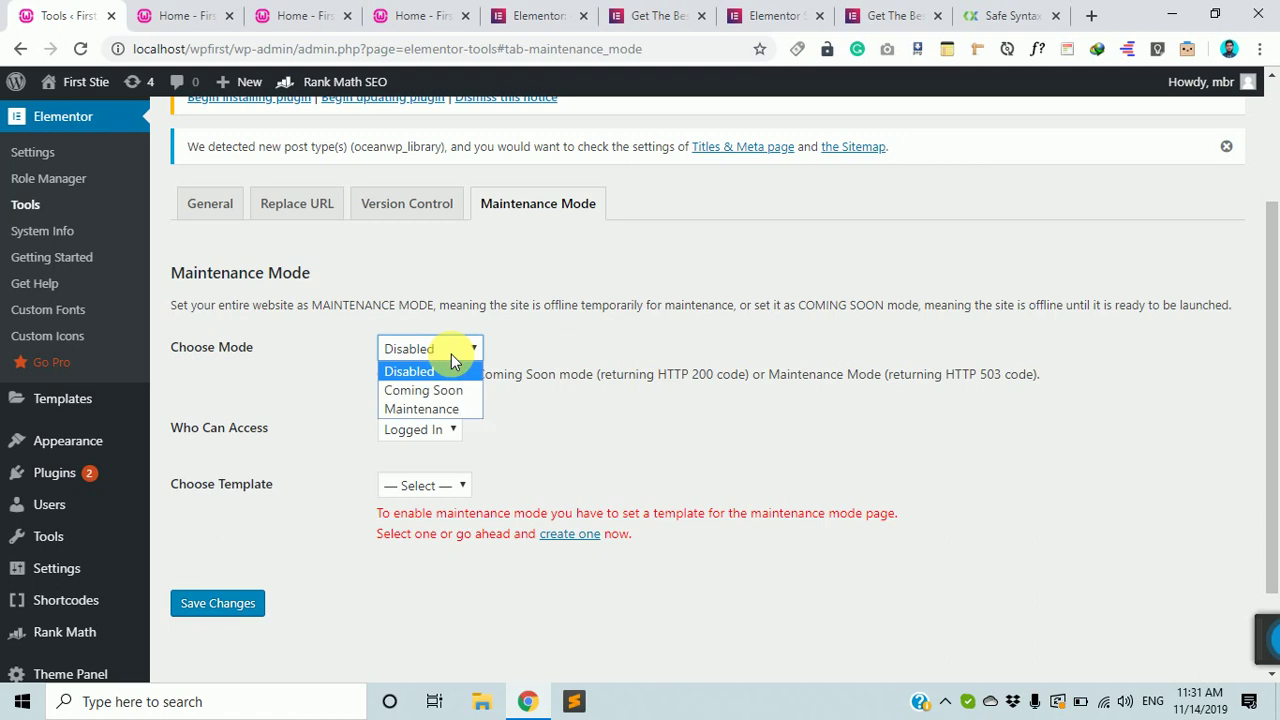
click(450, 409)
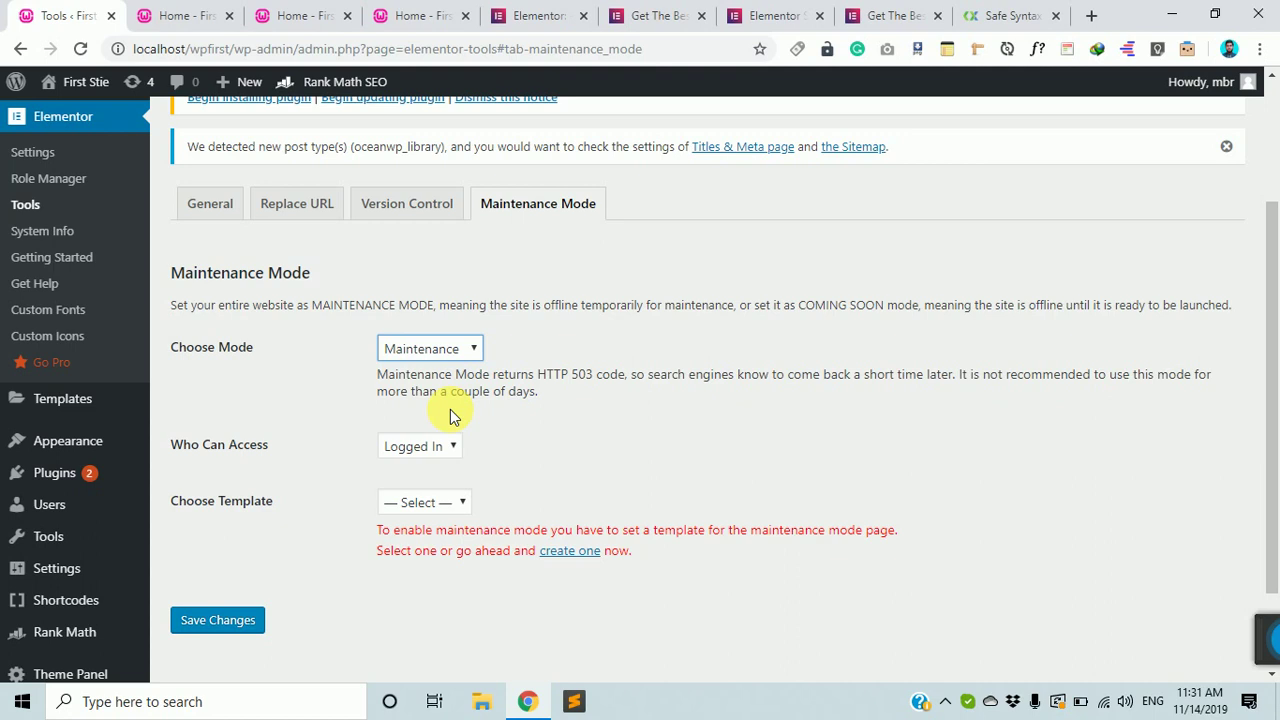
Set Who Can Access to Custom and review the user roles offered
click(433, 447)
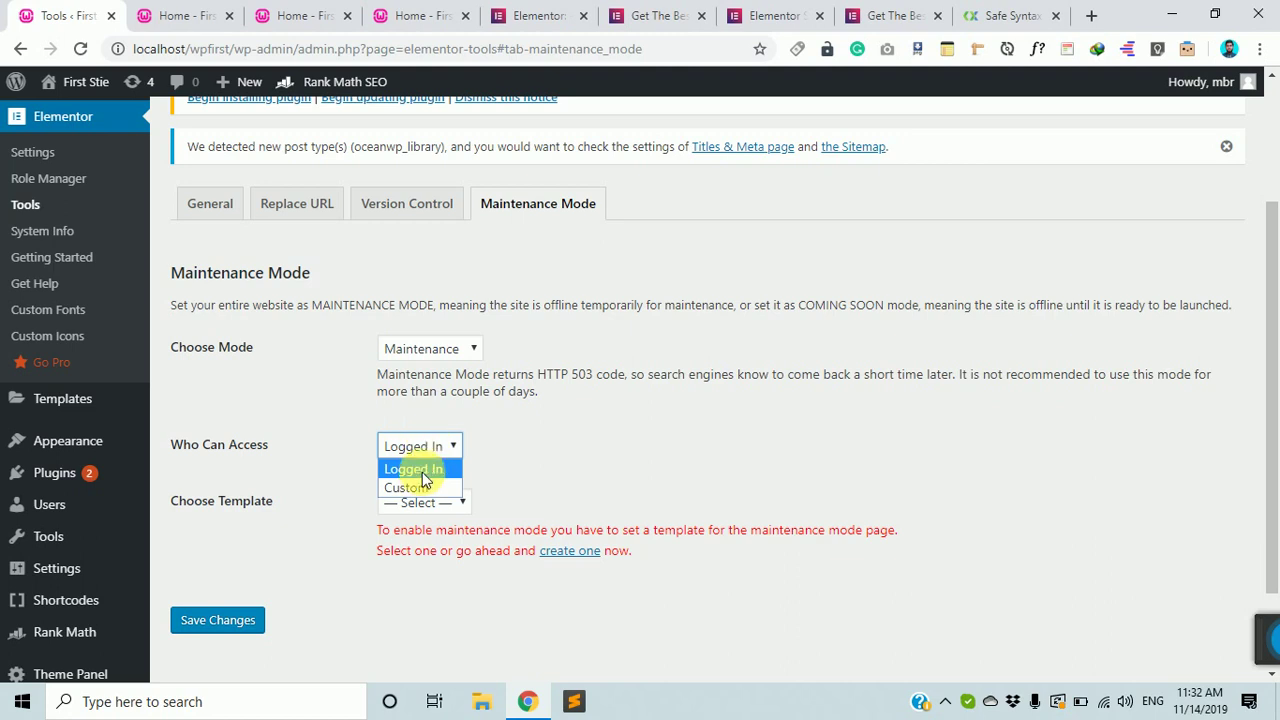
click(420, 487)
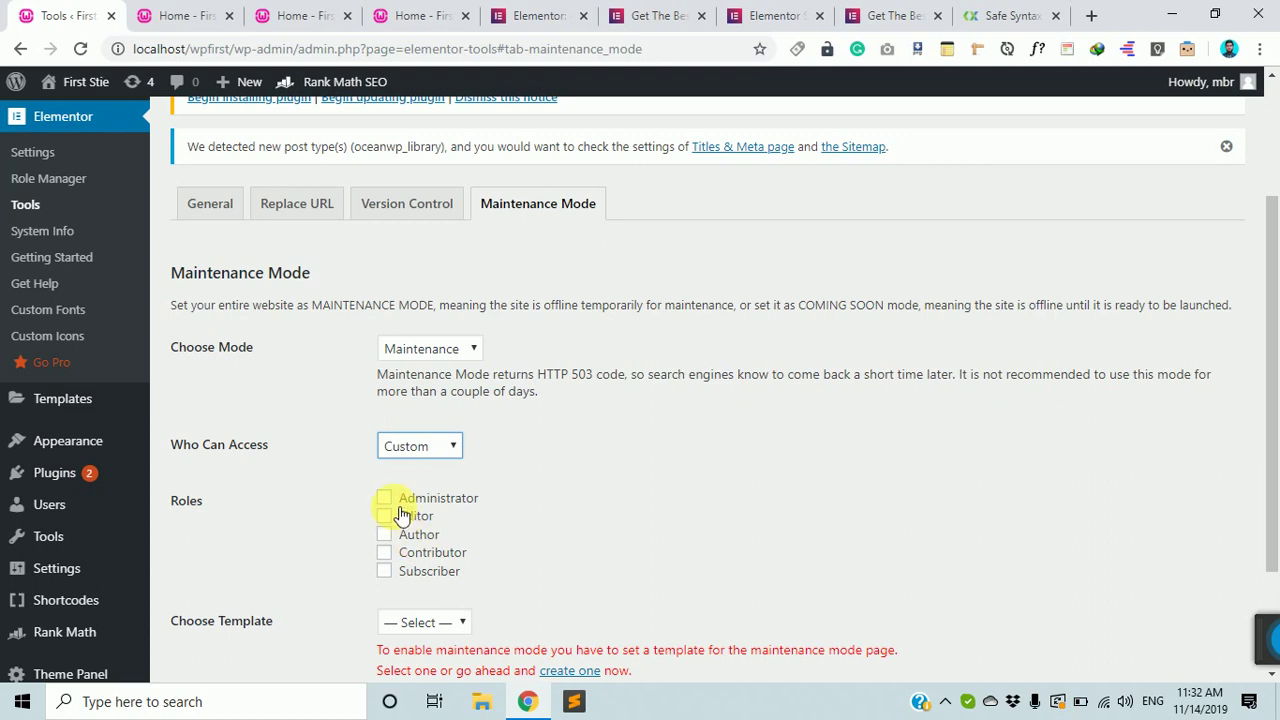
scroll(395, 518, down, 1)
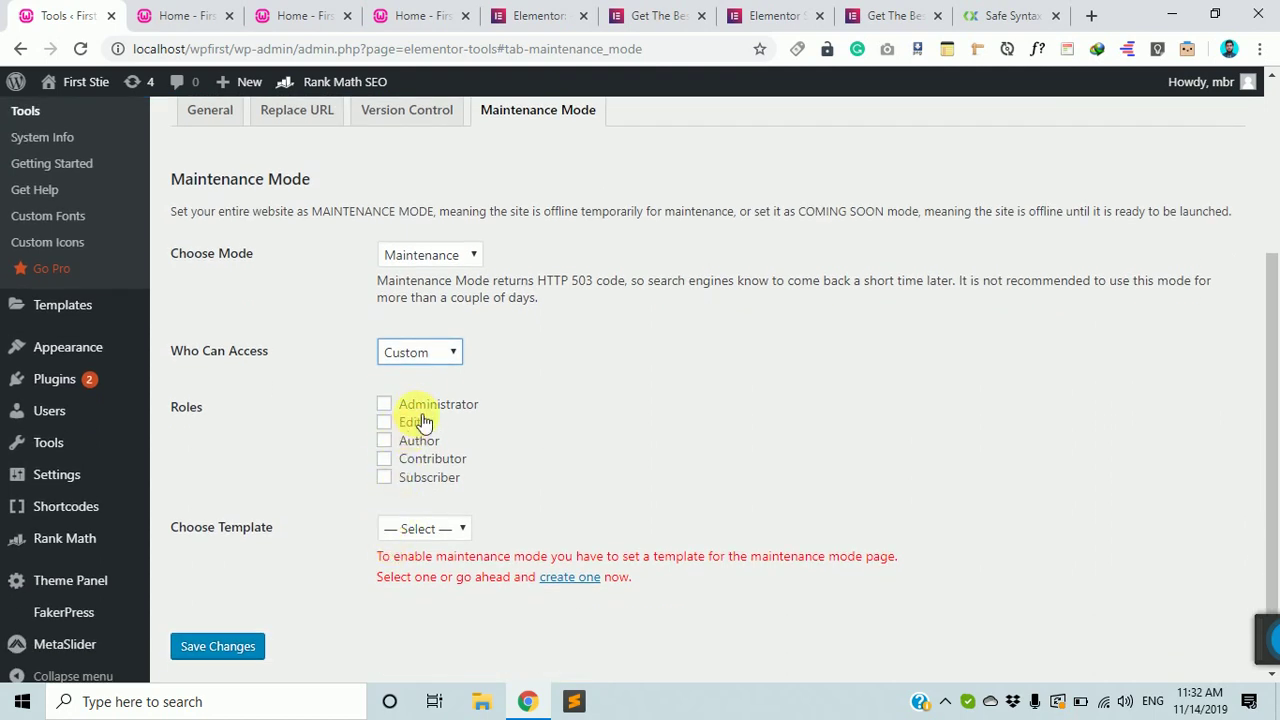
Set Who Can Access back to Logged In and recheck its options without picking another one
click(420, 354)
click(419, 378)
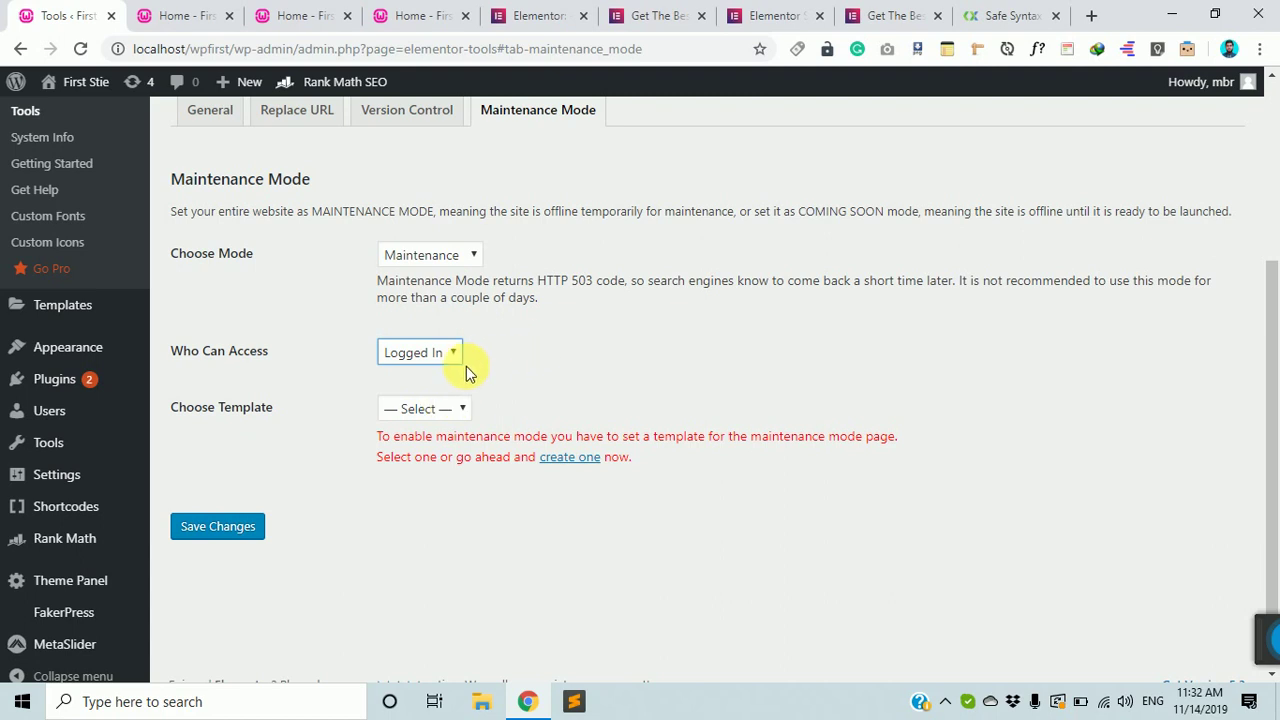
click(441, 354)
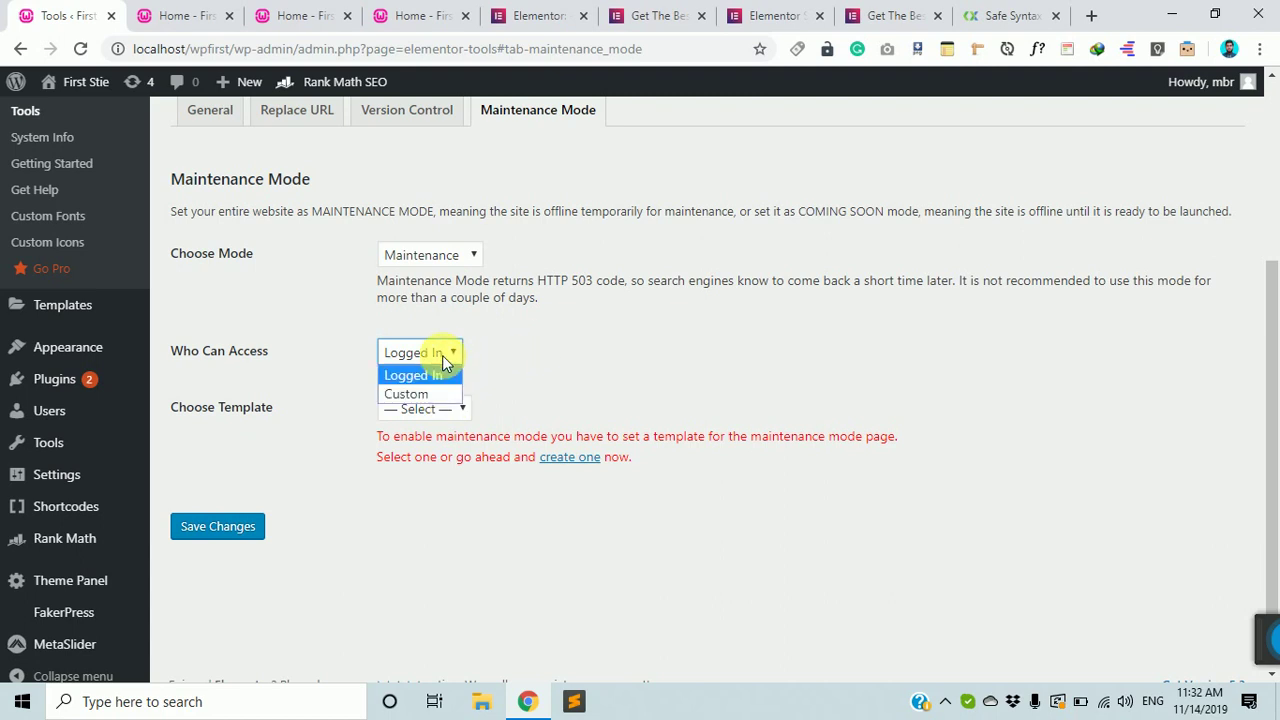
click(634, 360)
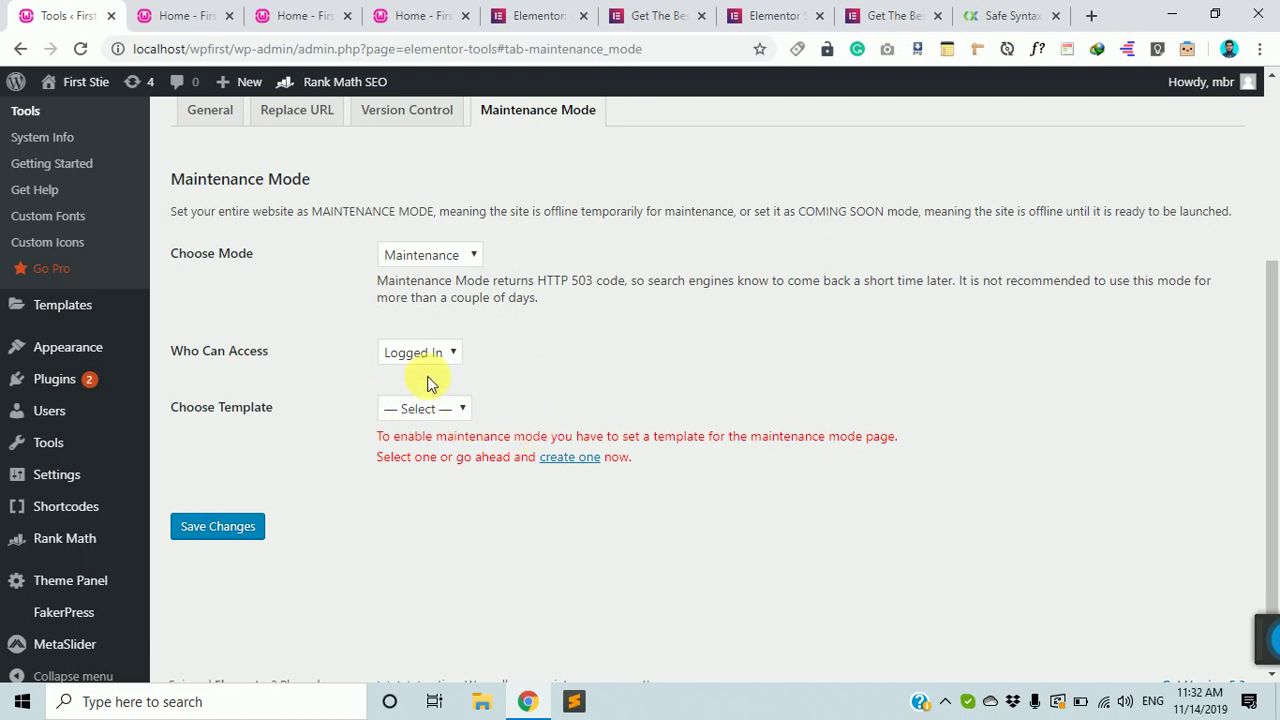
Check the templates offered for the maintenance page, and set Choose Mode back to Disabled
click(436, 411)
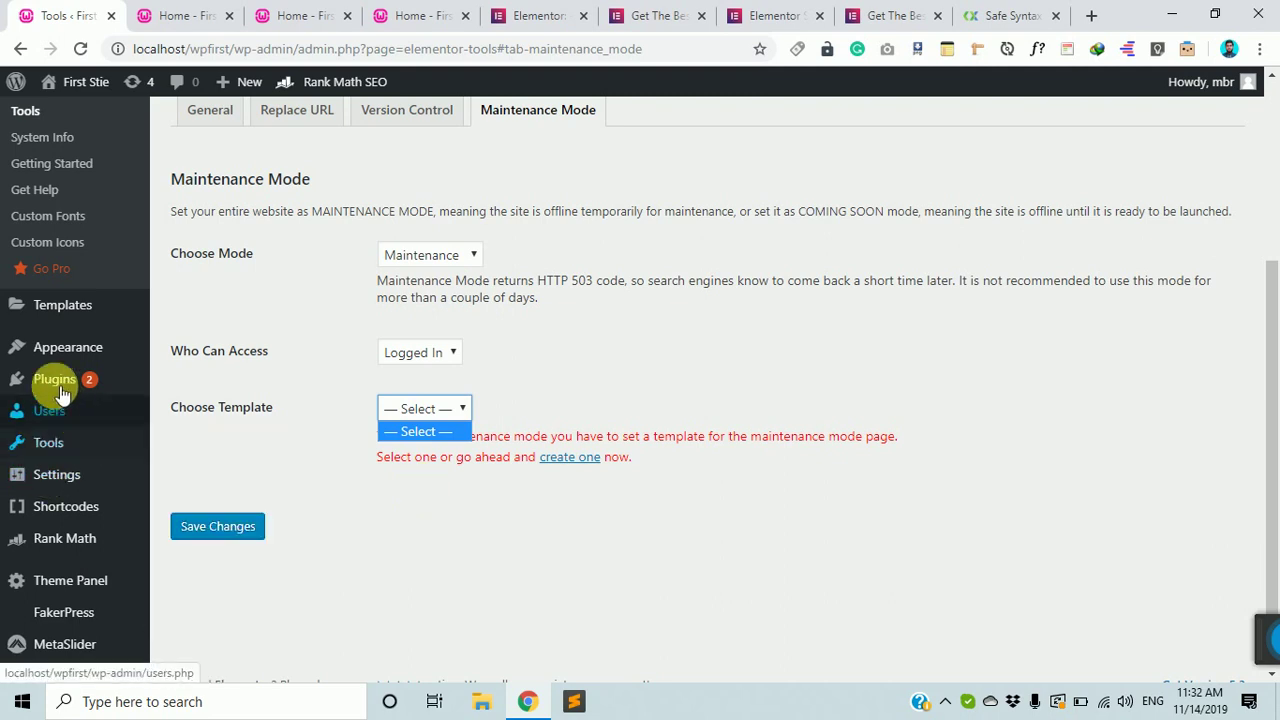
mouse_move(45, 310)
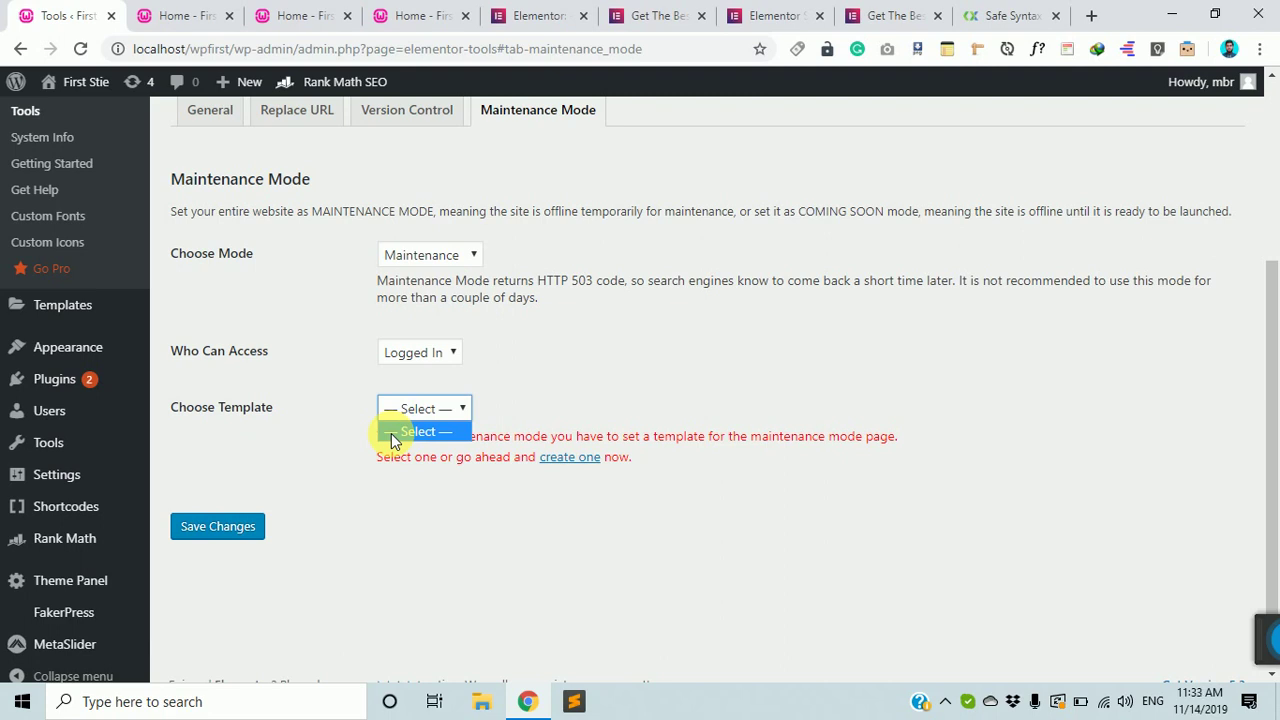
click(391, 433)
scroll(471, 357, up, 2)
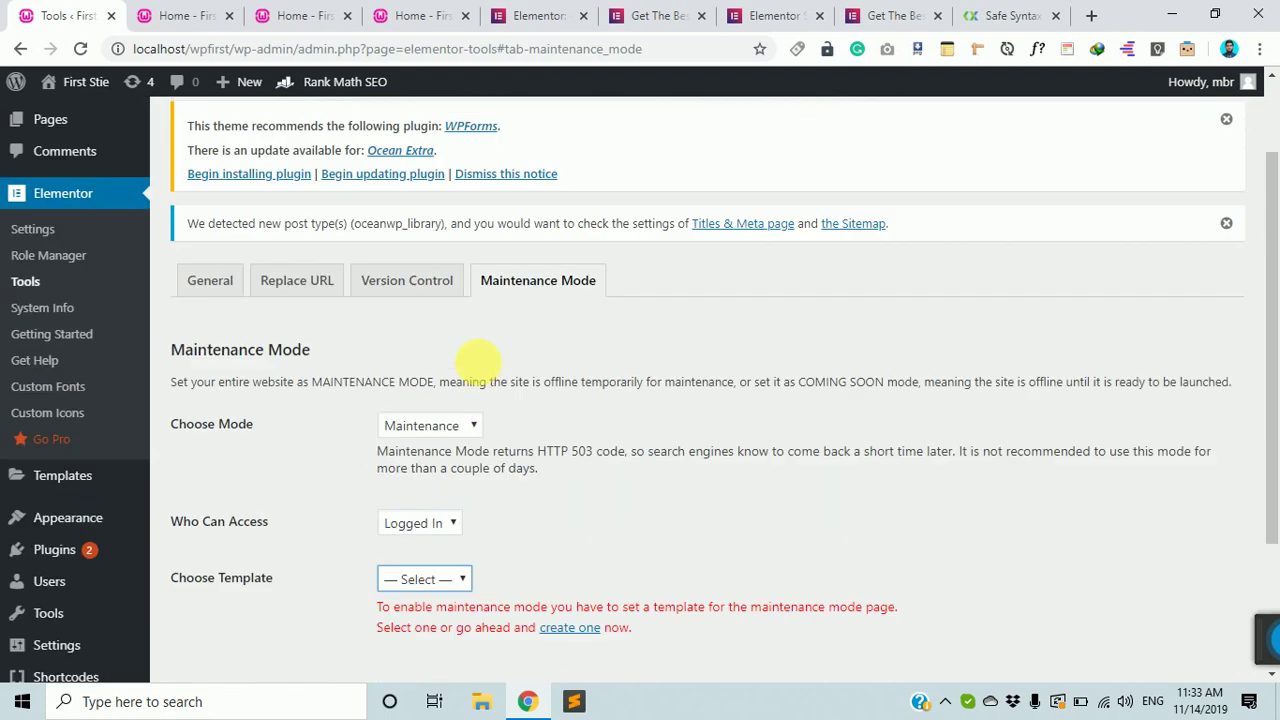
click(426, 445)
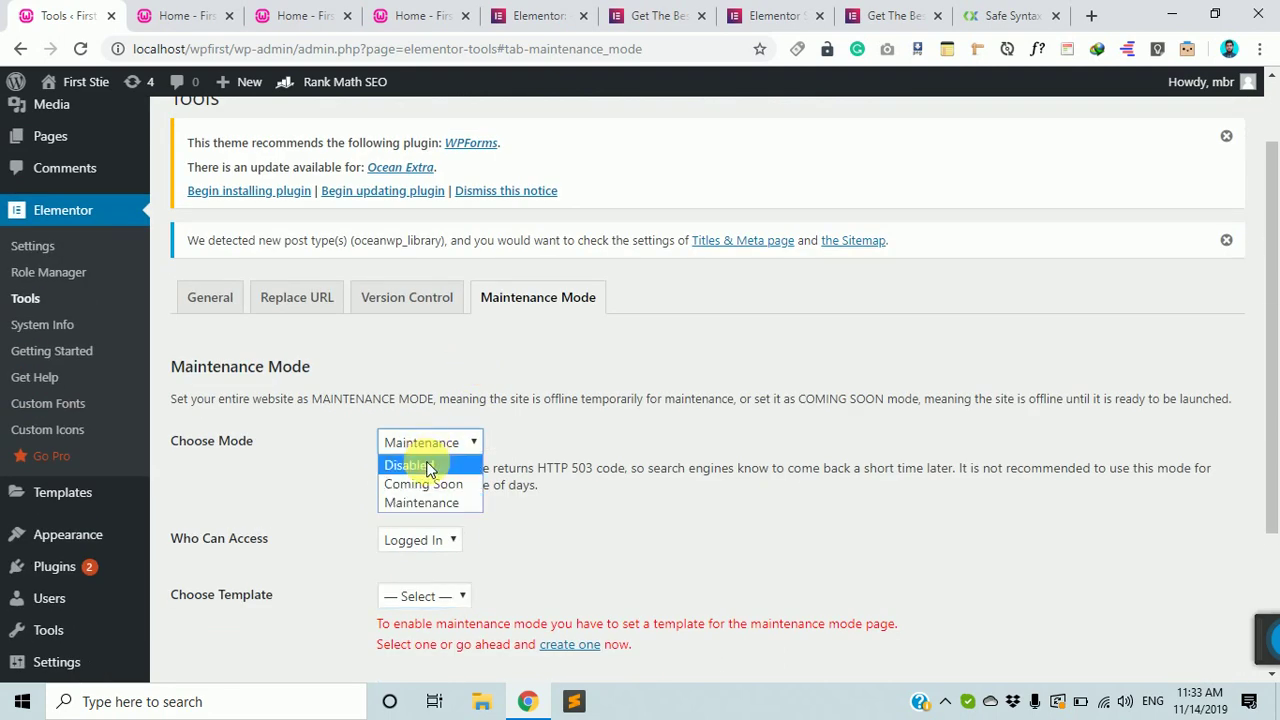
click(428, 468)
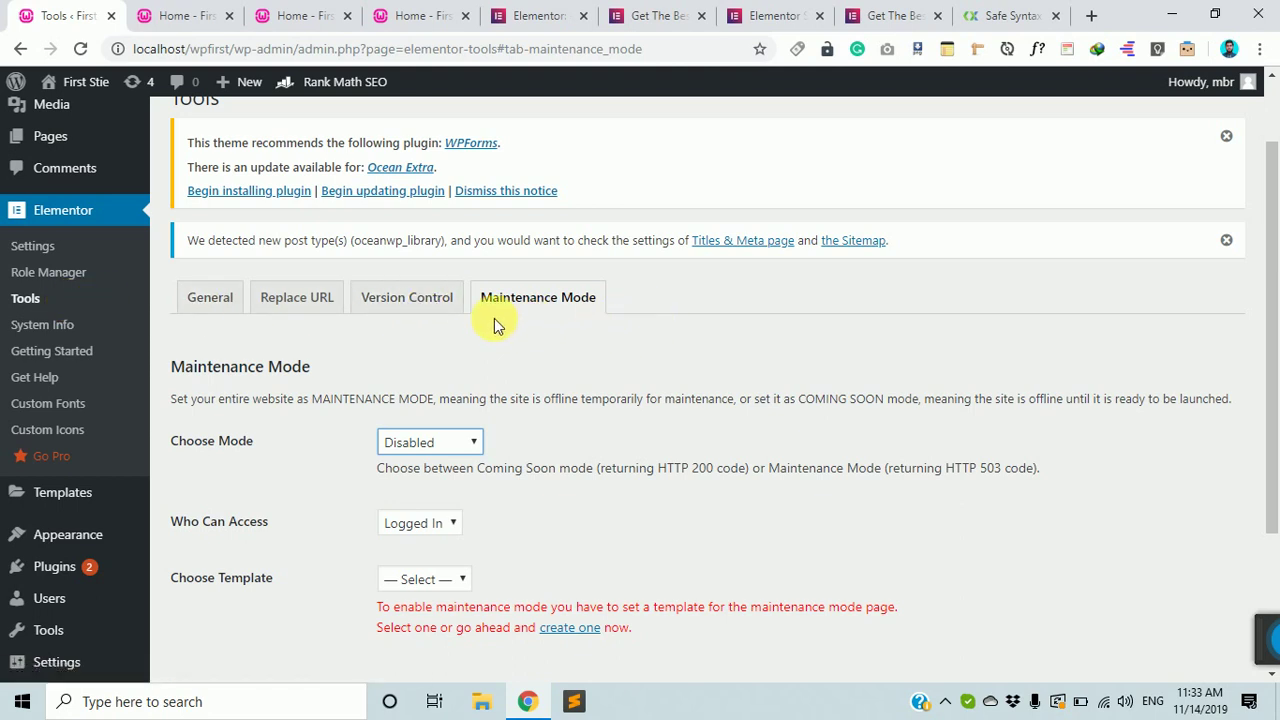
Open Elementor's System Info page and examine the Server Environment details, including the MySQL and PHP versions
click(58, 325)
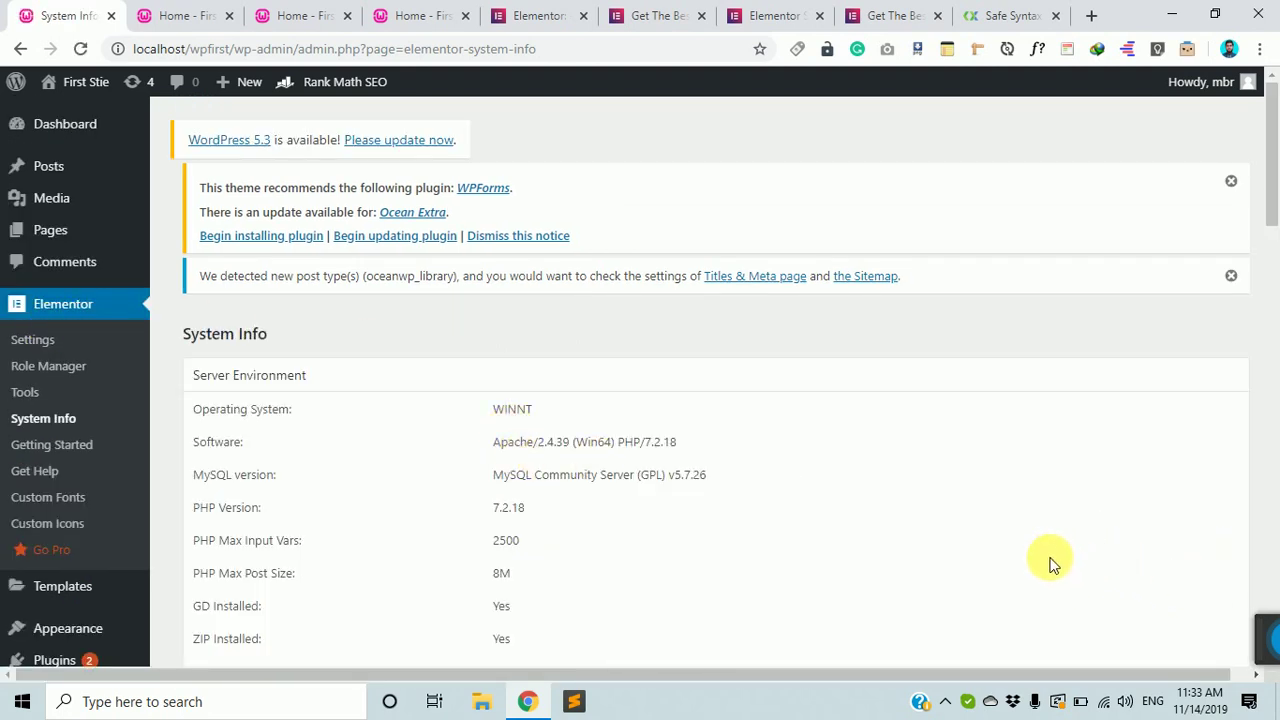
scroll(1040, 550, down, 10)
scroll(1050, 542, up, 8)
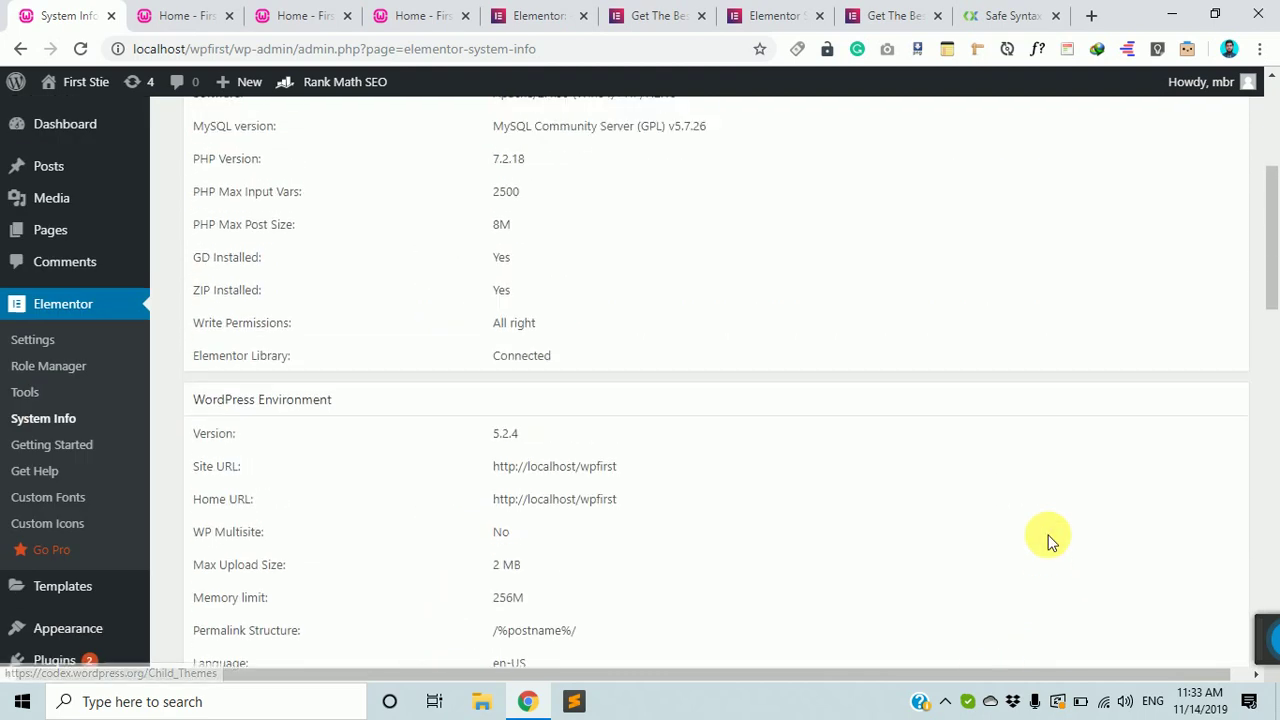
scroll(600, 543, up, 4)
scroll(543, 529, down, 2)
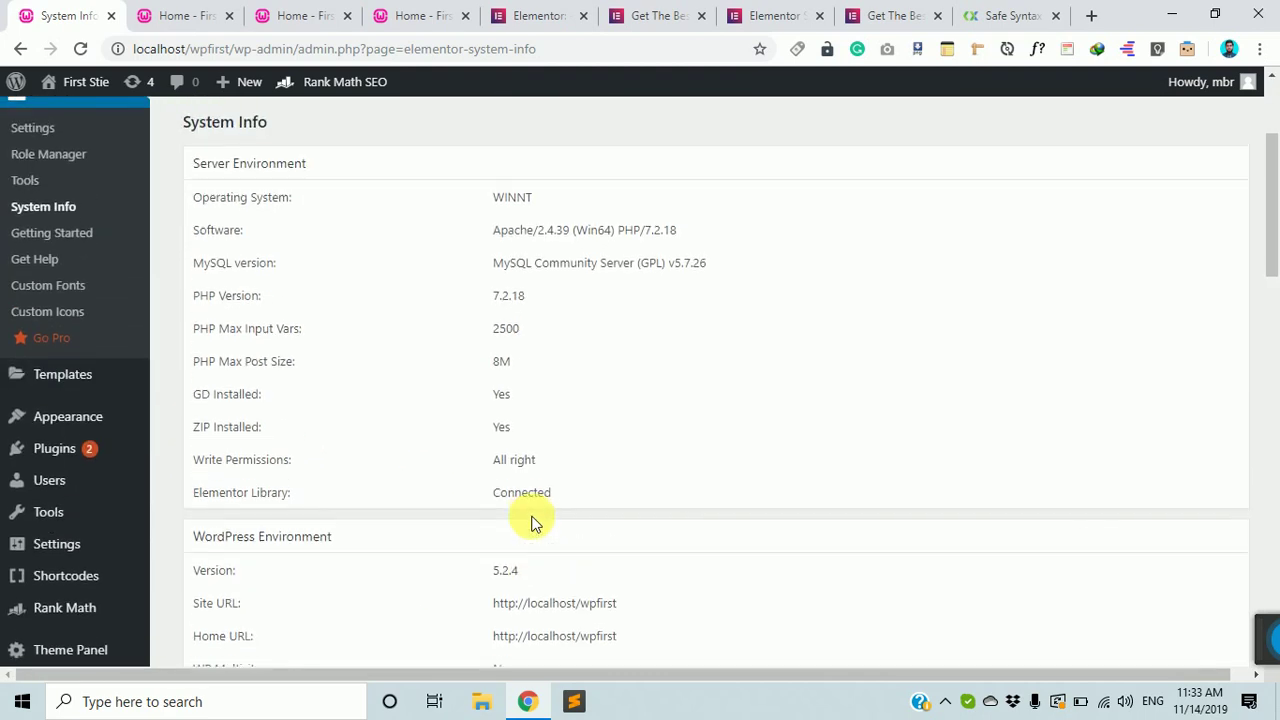
scroll(533, 523, up, 2)
drag(486, 414, 543, 506)
scroll(550, 460, down, 1)
double_click(560, 380)
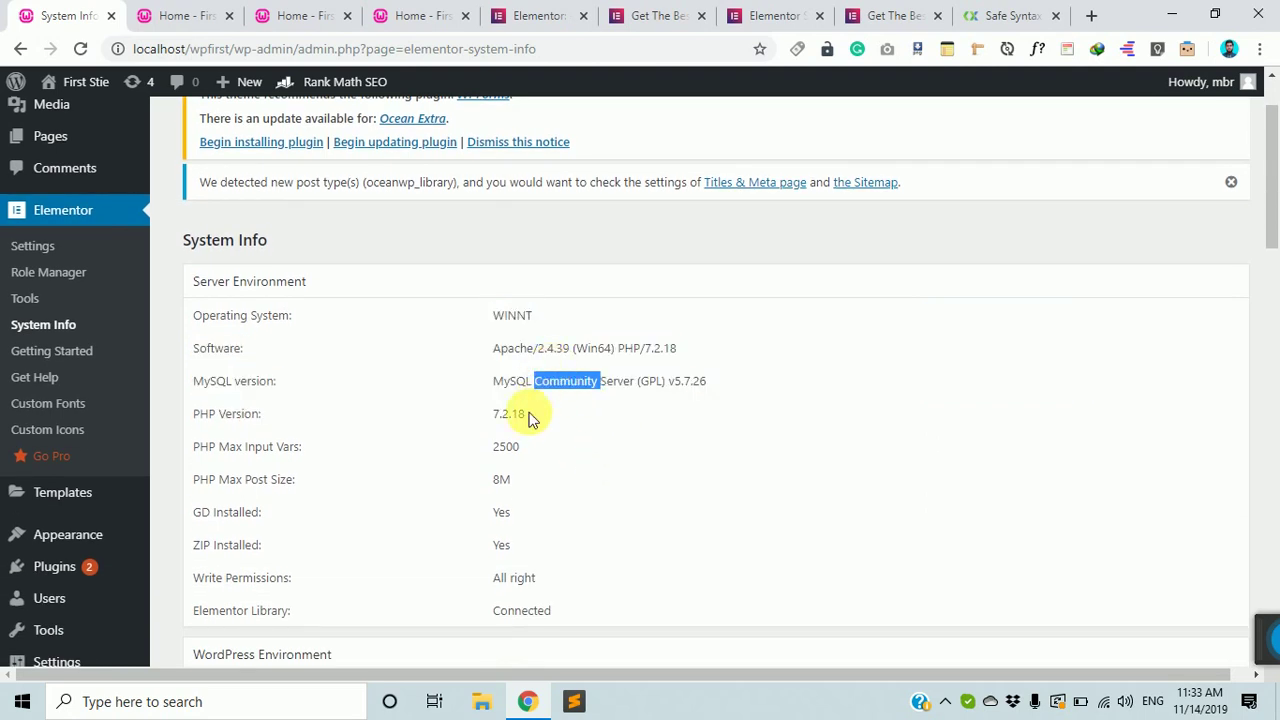
click(527, 424)
scroll(560, 440, down, 2)
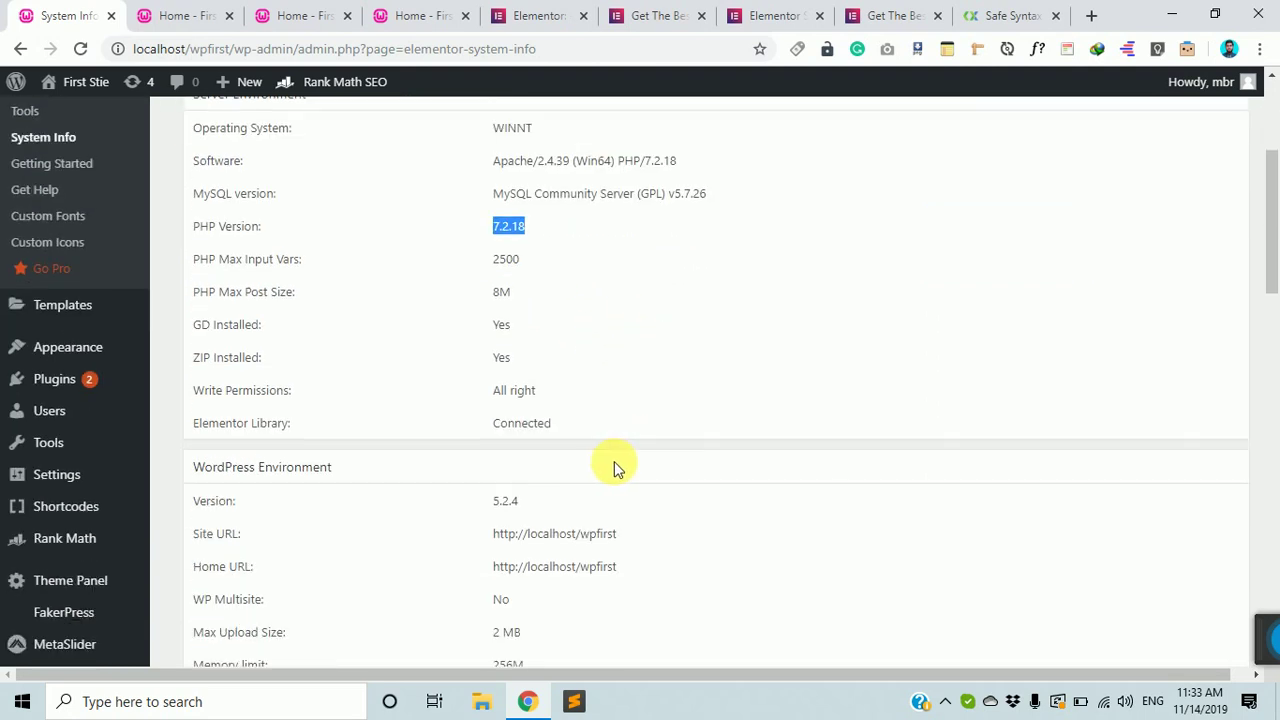
Examine the WordPress Environment details and the version numbers of the active plugins
scroll(527, 372, down, 3)
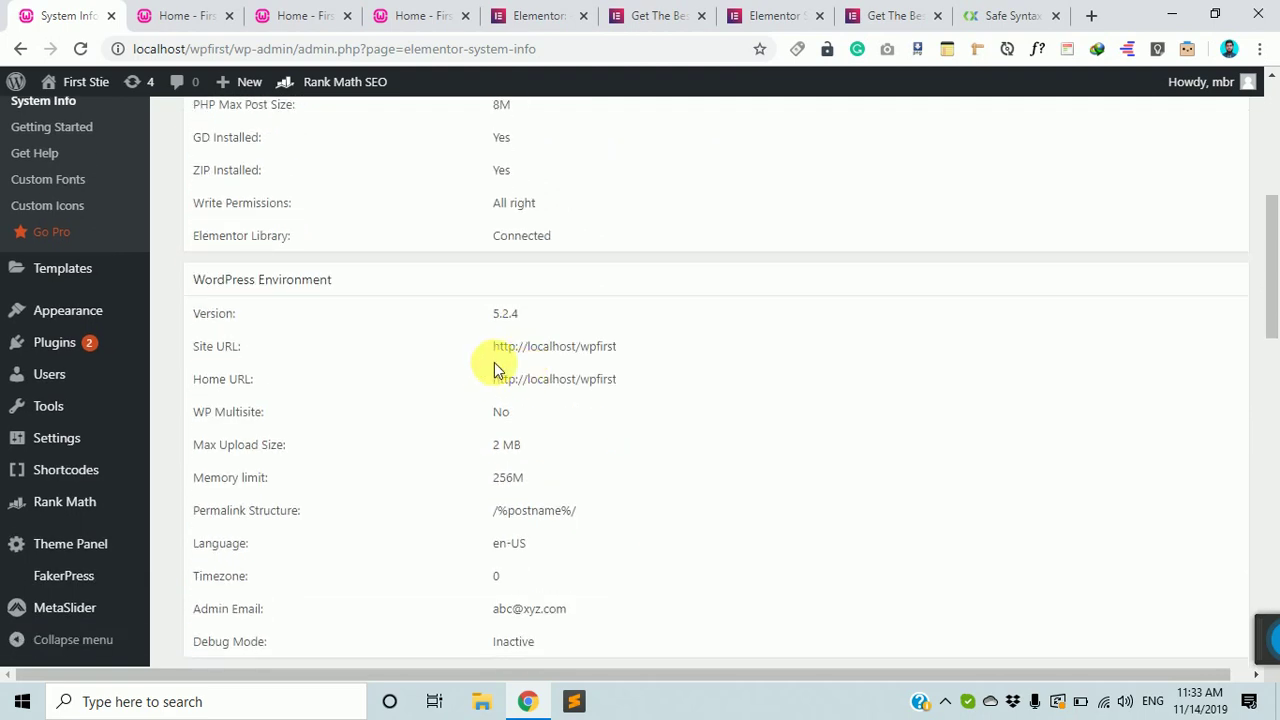
drag(509, 220, 558, 230)
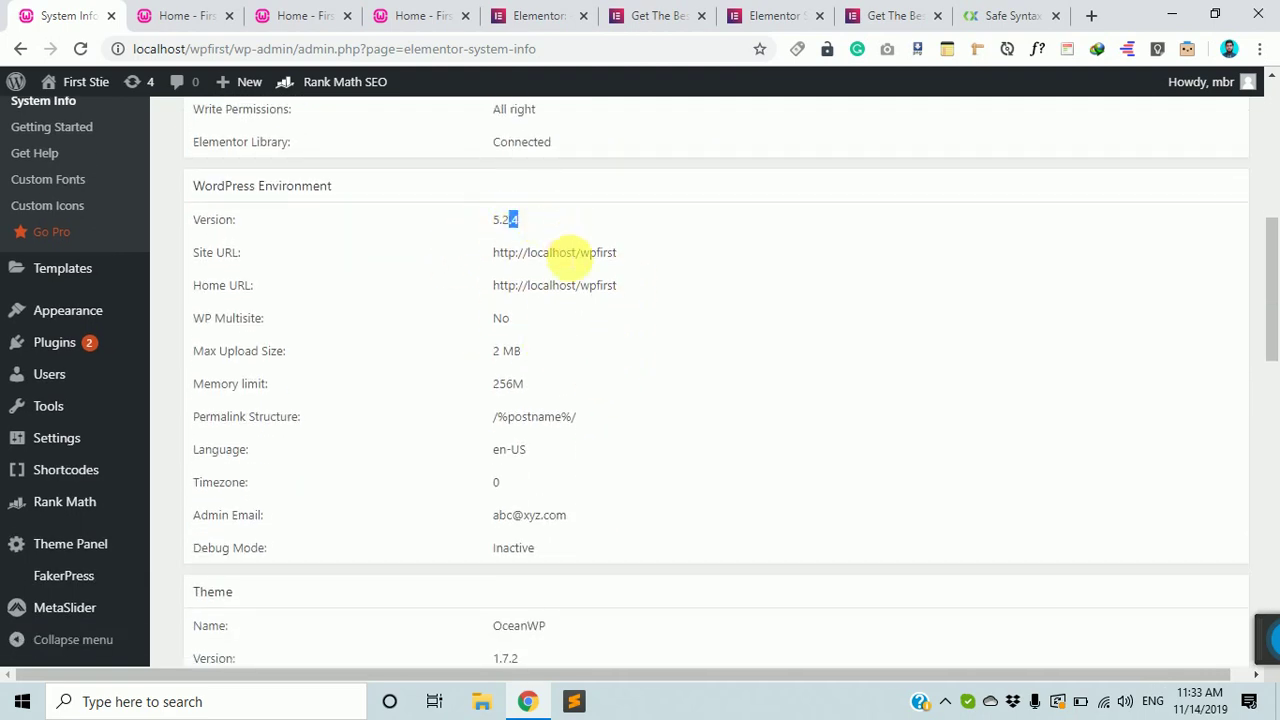
scroll(543, 286, down, 3)
scroll(655, 295, down, 4)
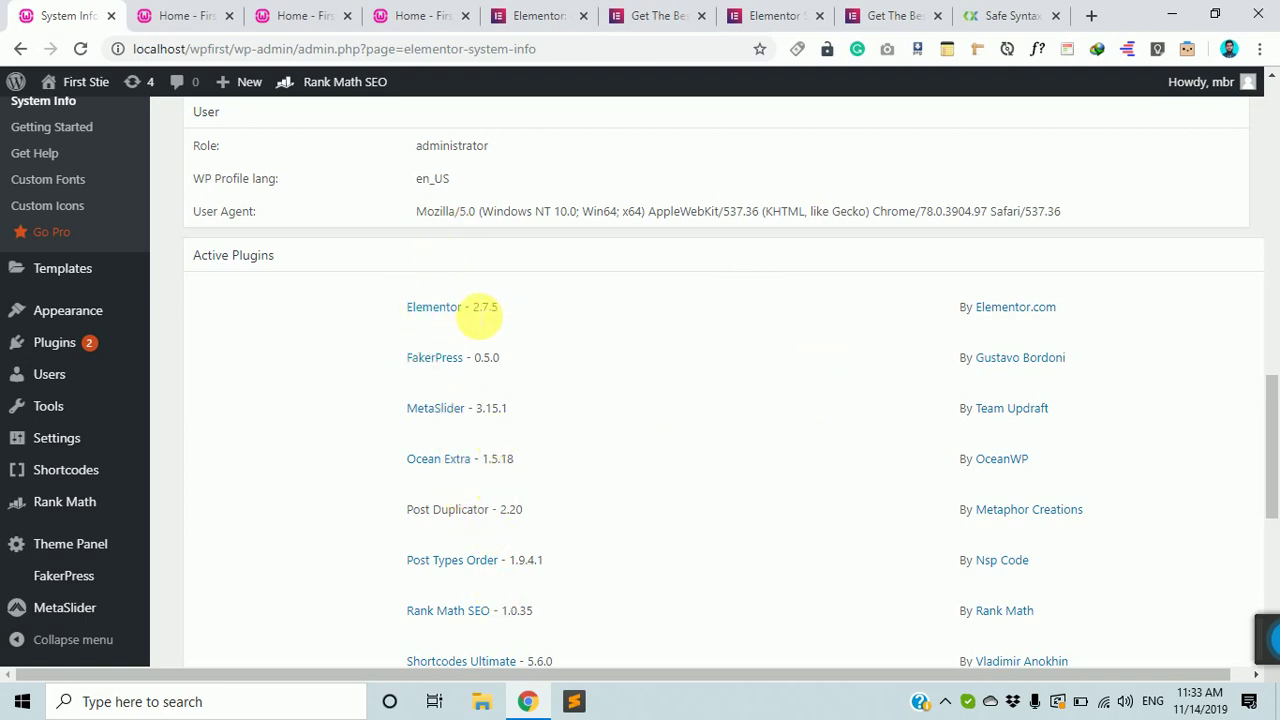
double_click(509, 310)
double_click(489, 362)
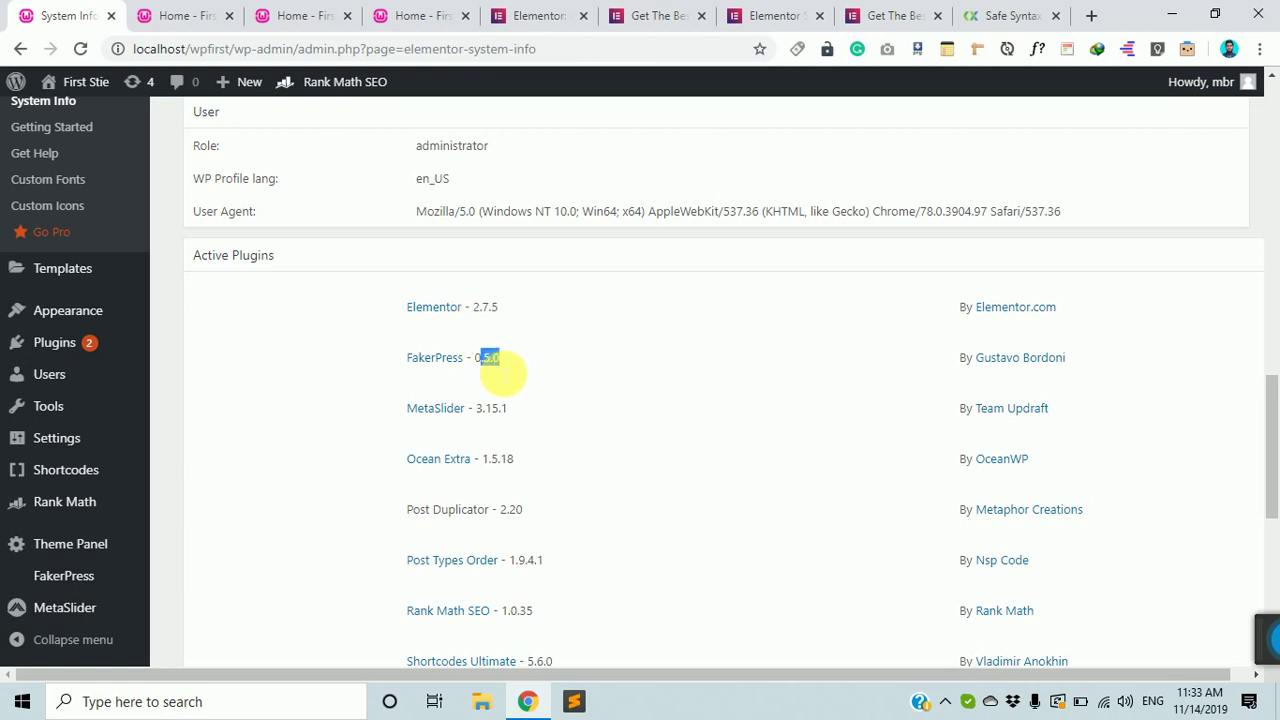
drag(500, 408, 557, 420)
scroll(990, 401, down, 1)
scroll(886, 486, down, 4)
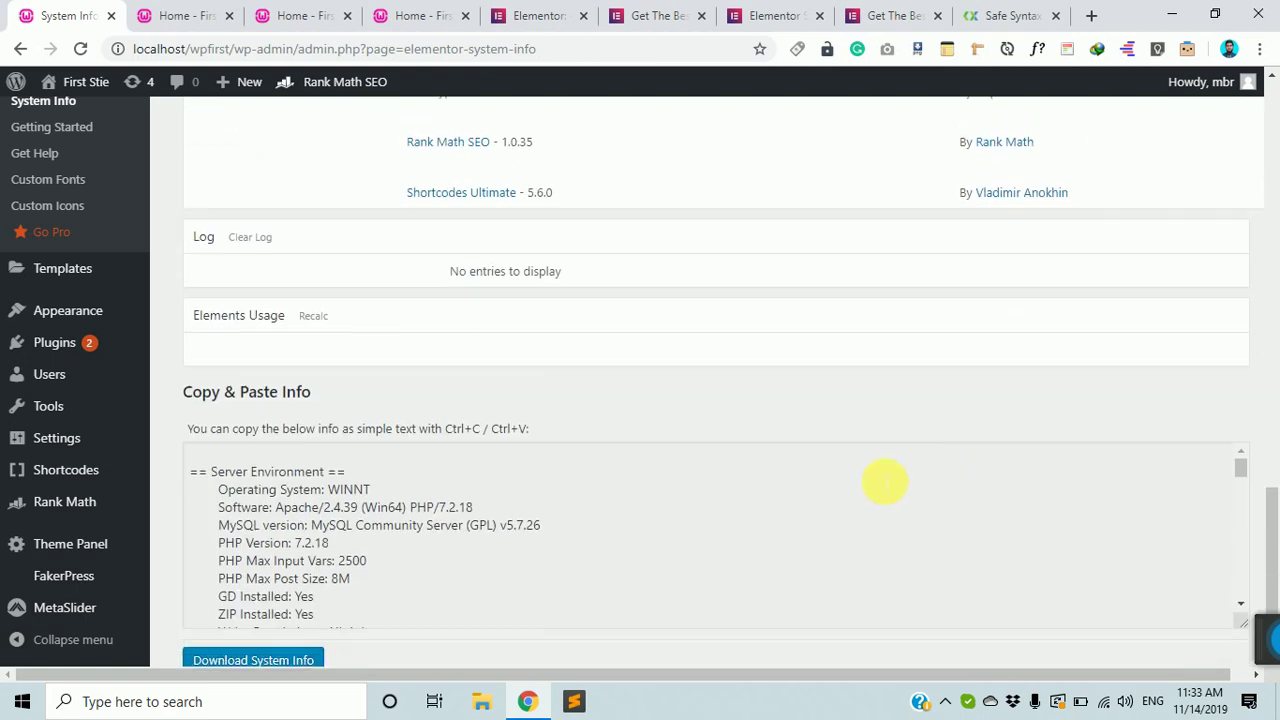
Go through the whole System Info report again, including the theme, active plugins, log, Elements Usage and Copy & Paste Info sections
scroll(734, 420, up, 5)
scroll(734, 429, down, 5)
scroll(719, 435, up, 4)
scroll(719, 435, up, 10)
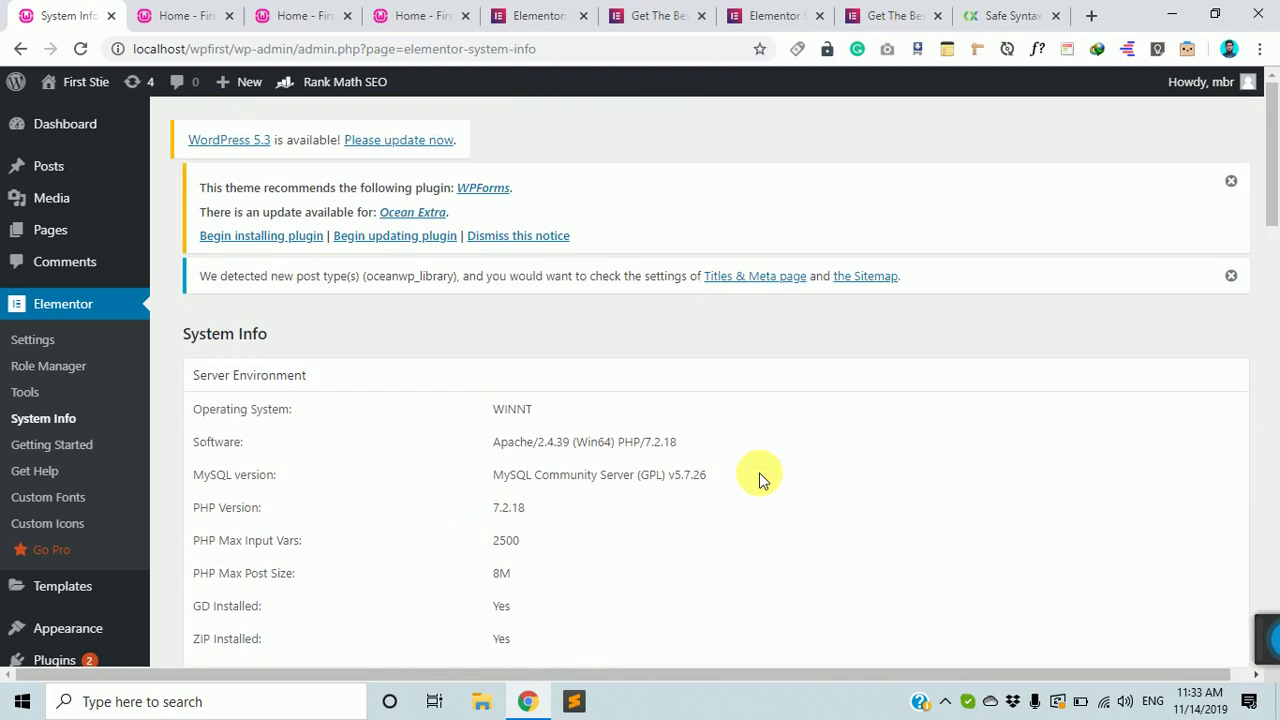
scroll(714, 490, down, 10)
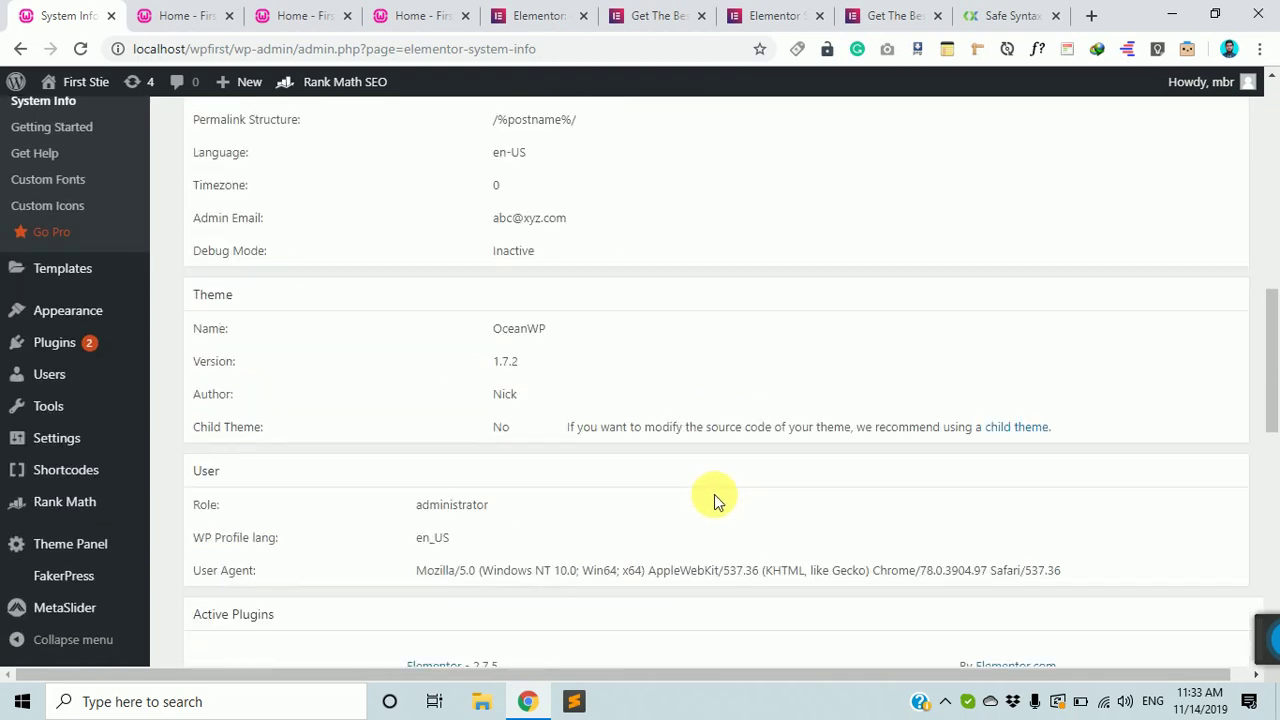
scroll(327, 455, down, 4)
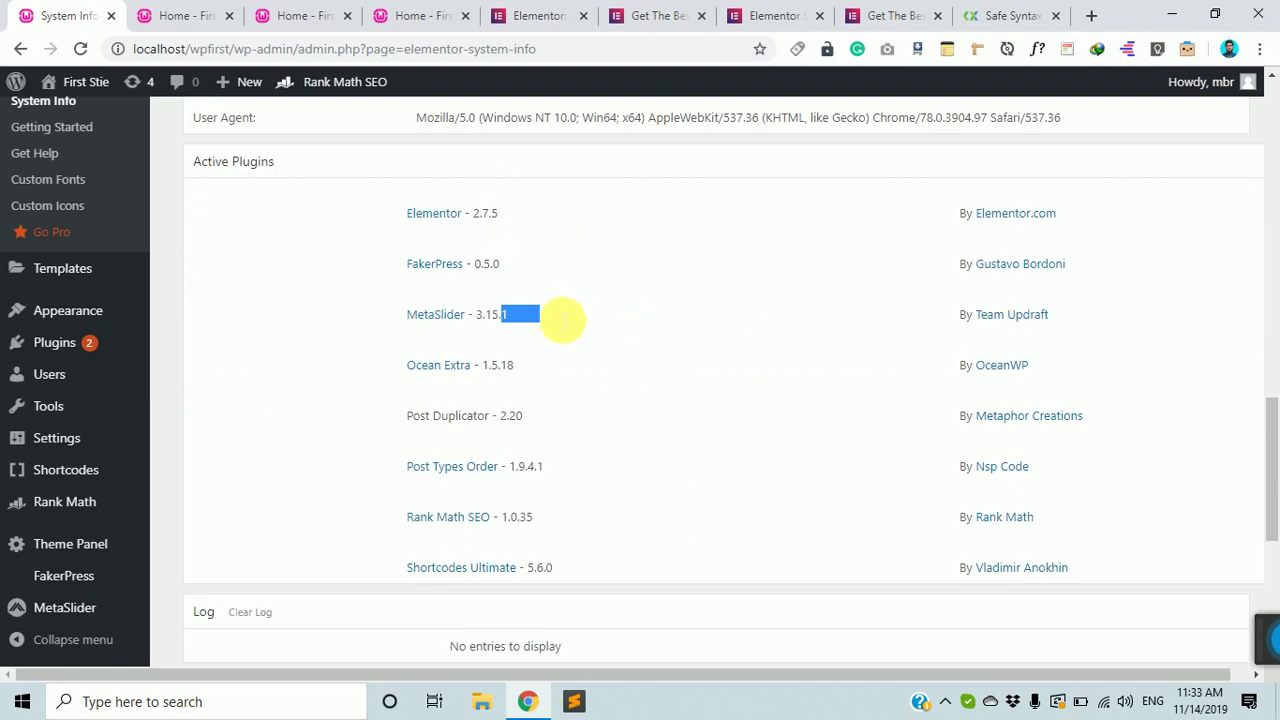
drag(478, 316, 542, 326)
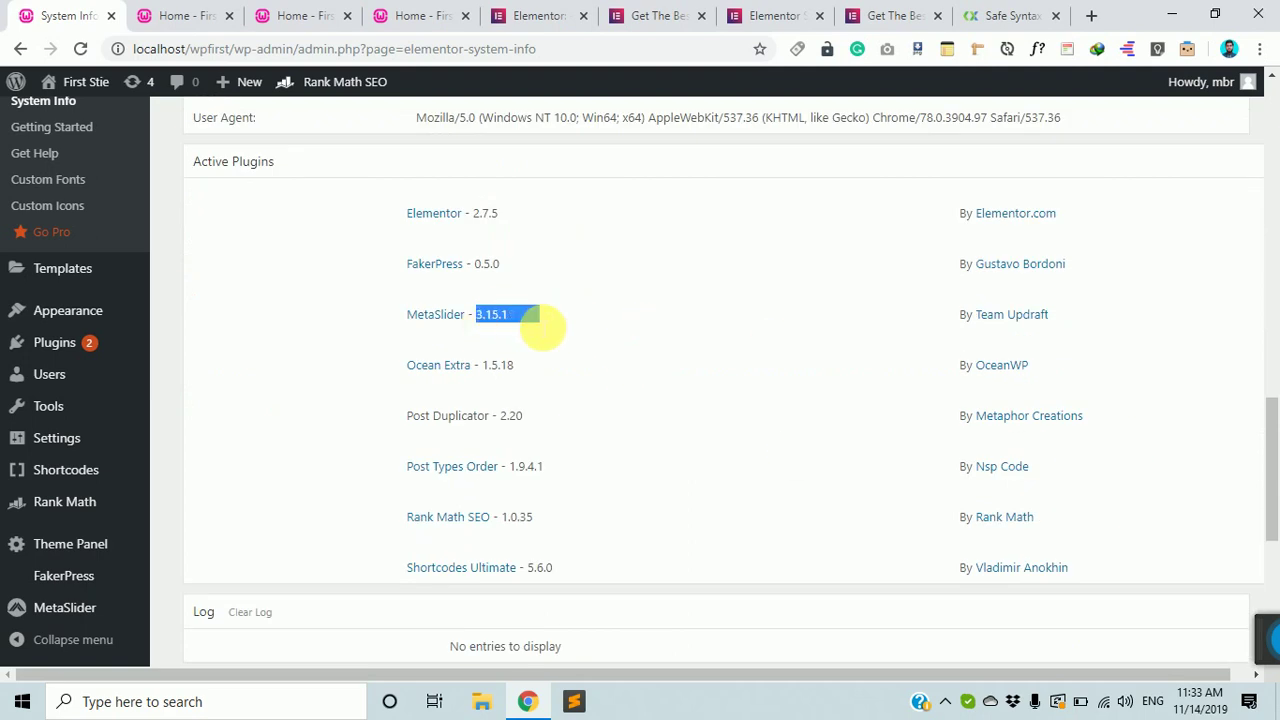
scroll(542, 366, down, 3)
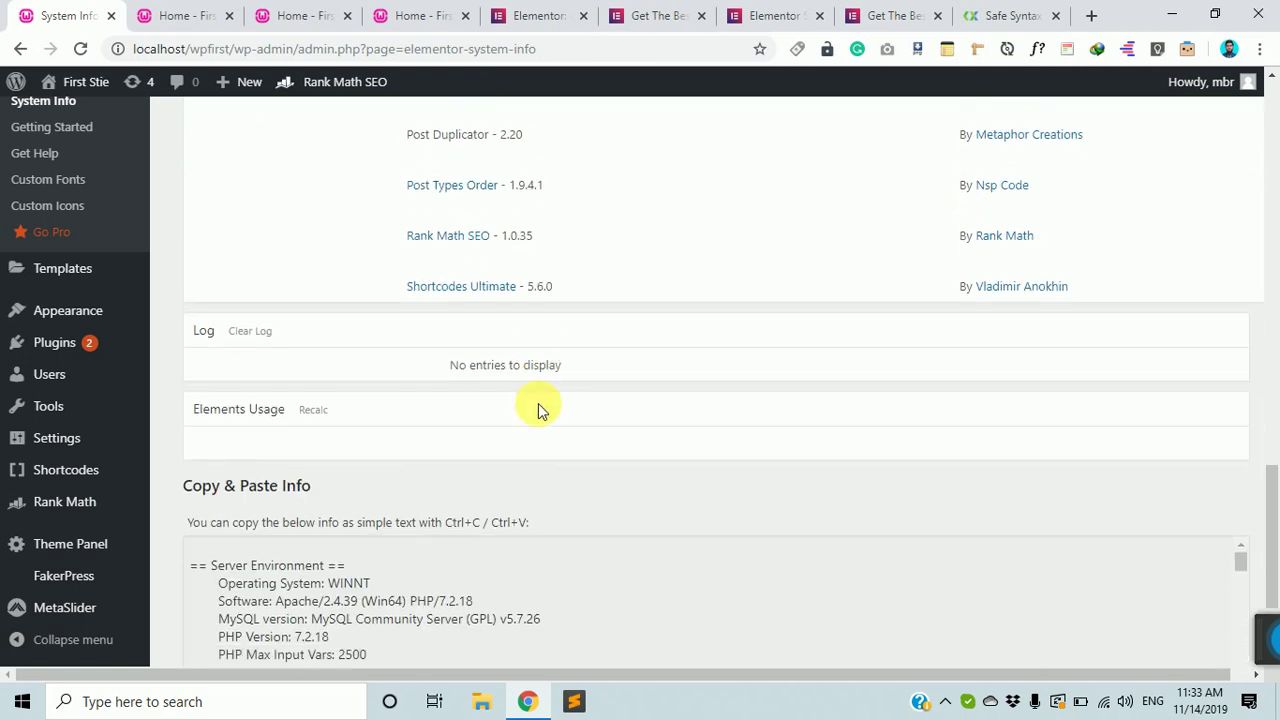
scroll(550, 428, up, 1)
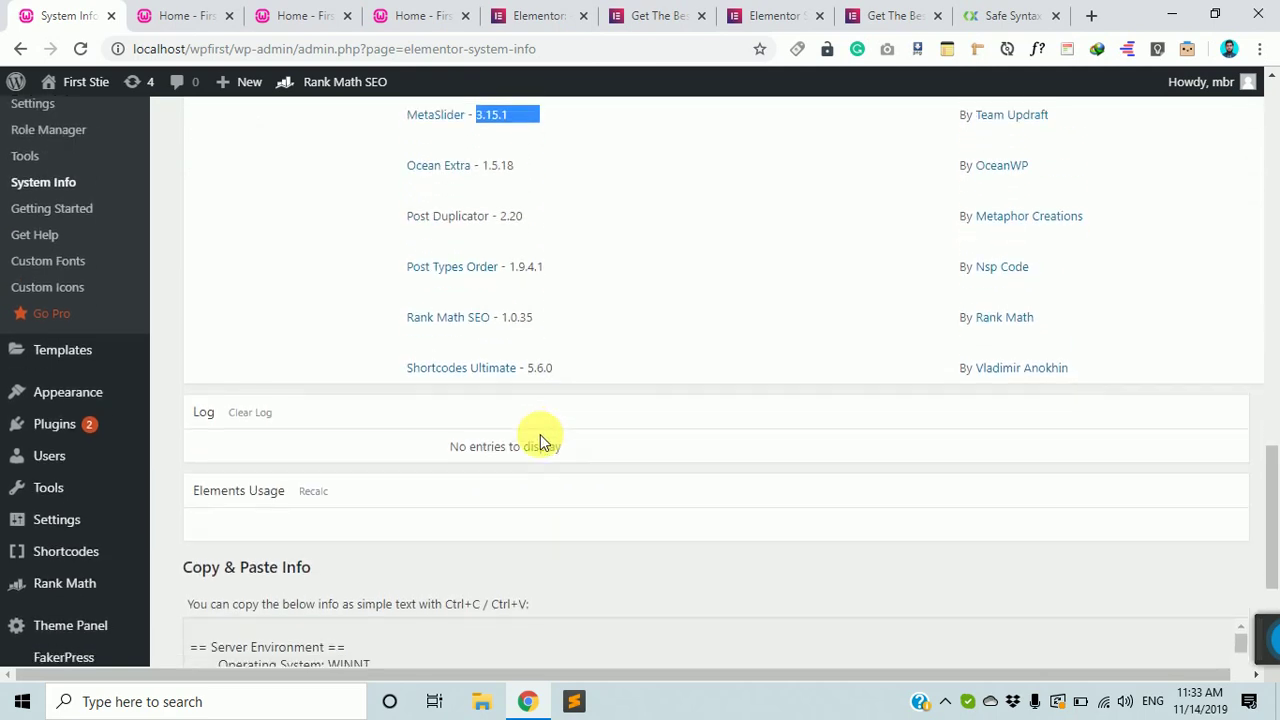
scroll(543, 435, down, 3)
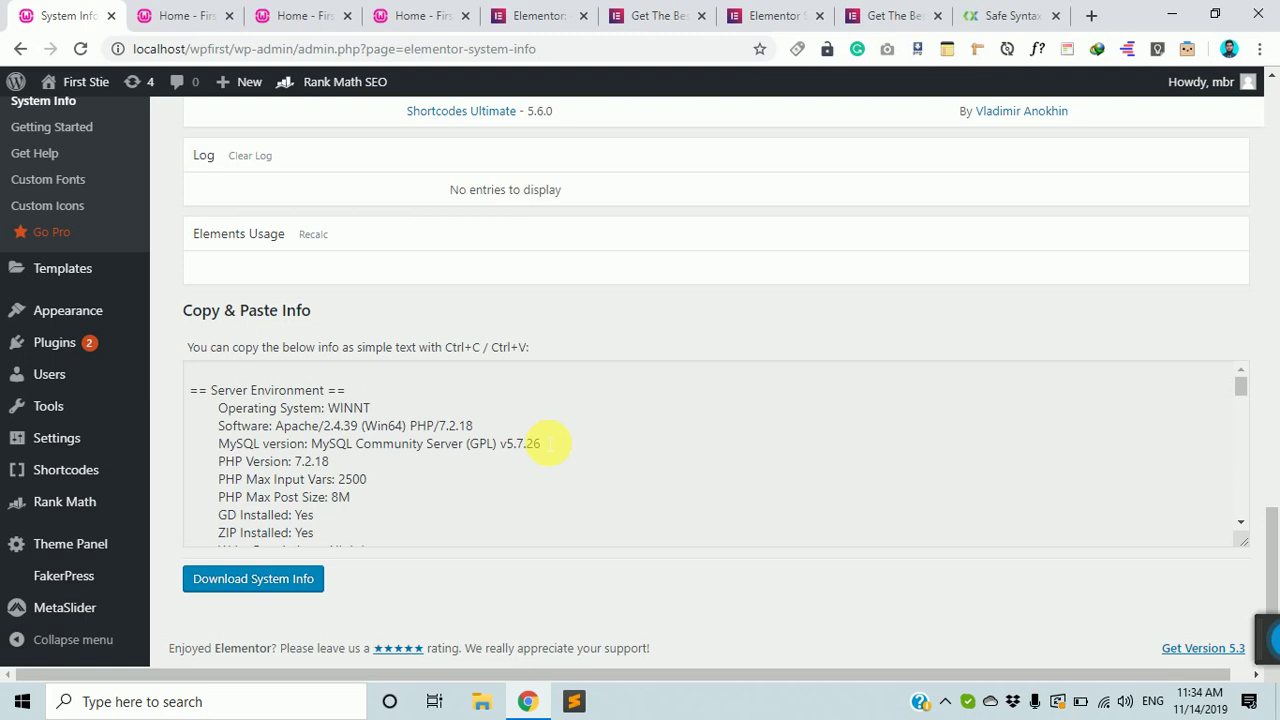
scroll(417, 560, up, 10)
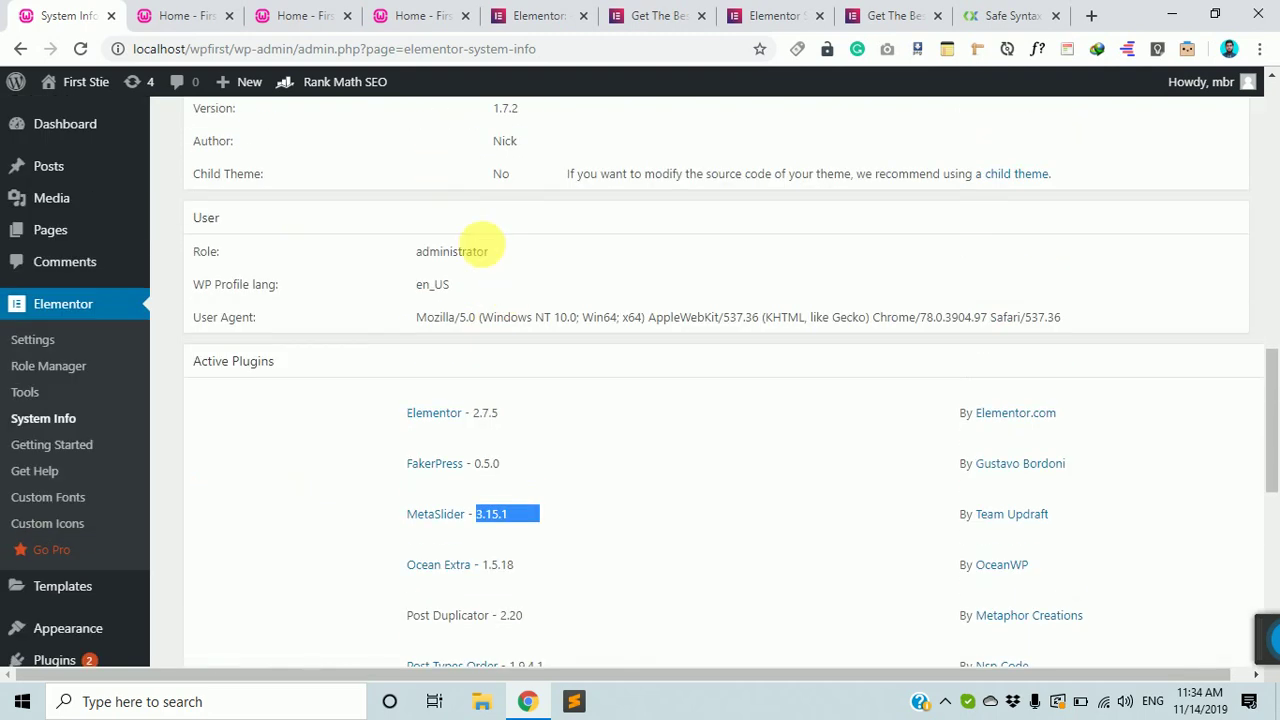
scroll(538, 380, up, 8)
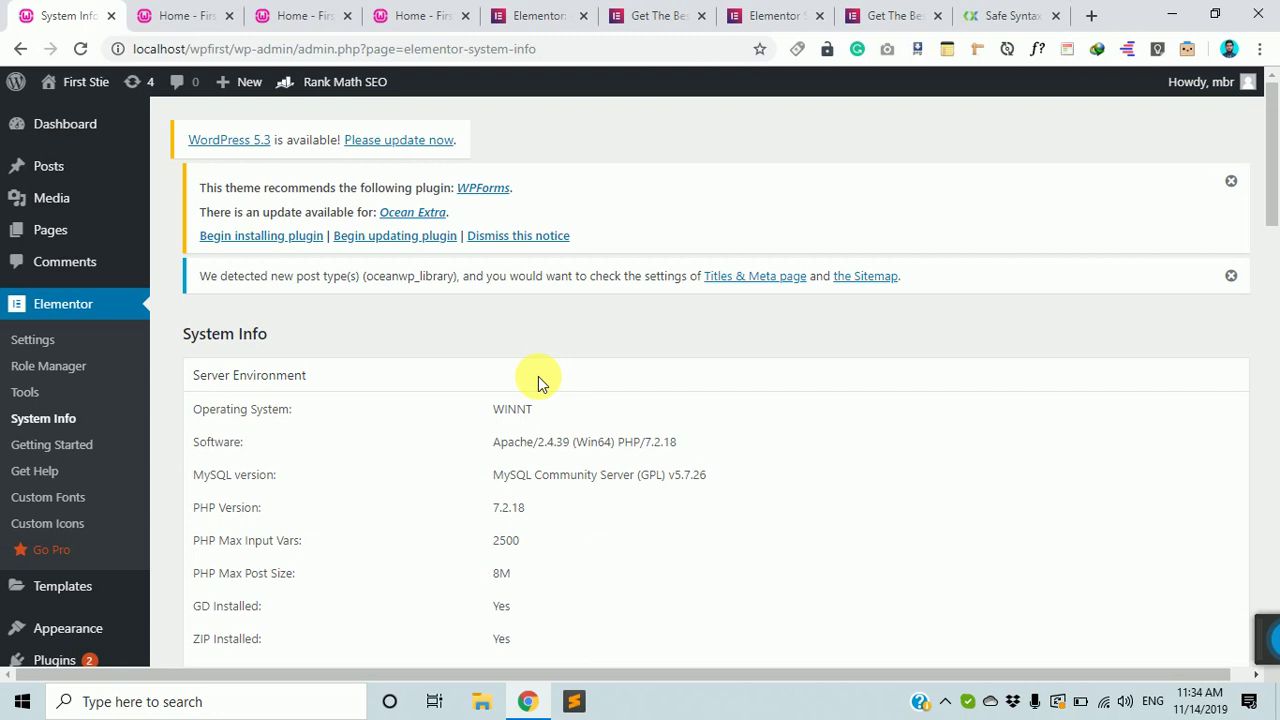
scroll(560, 380, down, 15)
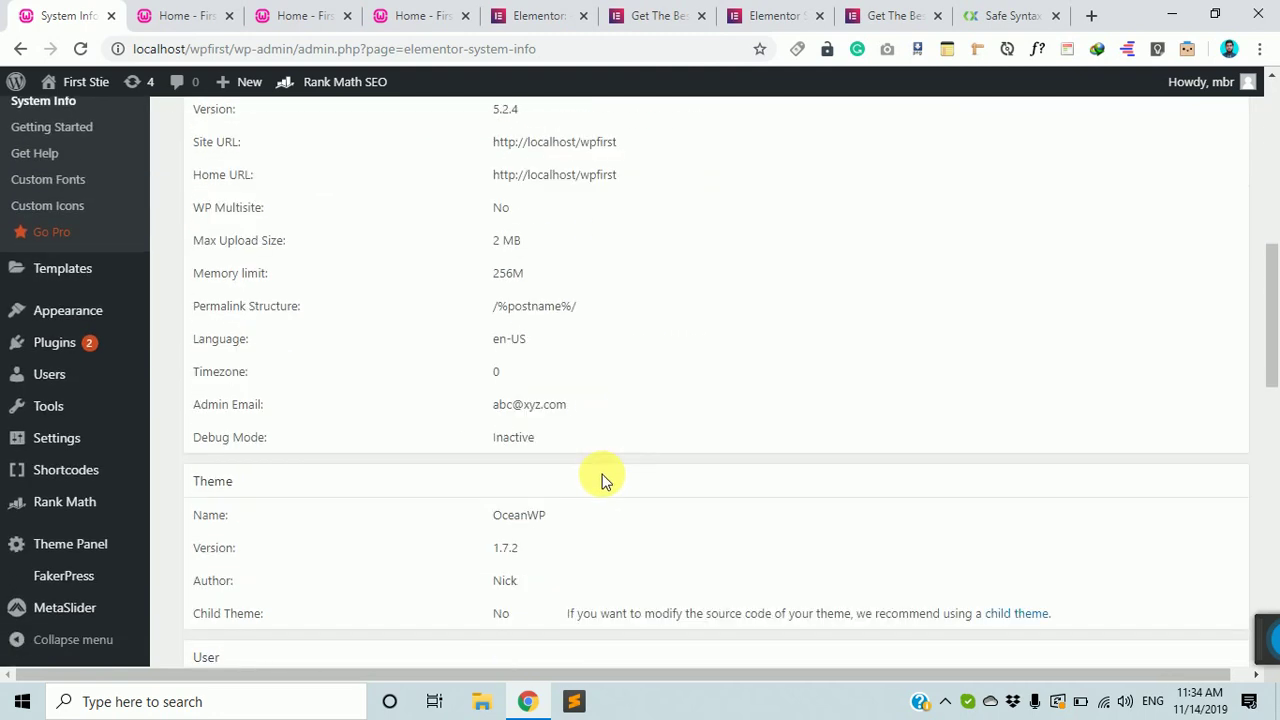
Review the System Info report down to the Copy & Paste Info text and download the report as a text file
scroll(619, 548, up, 15)
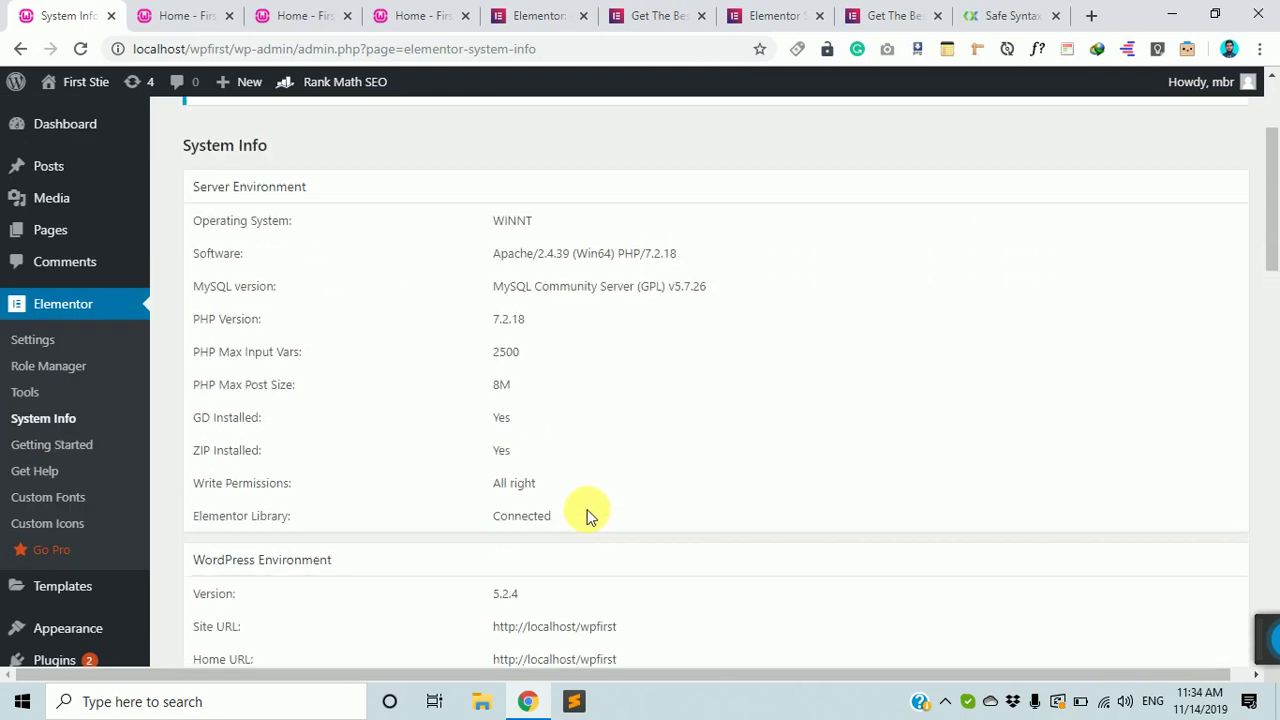
scroll(568, 465, up, 2)
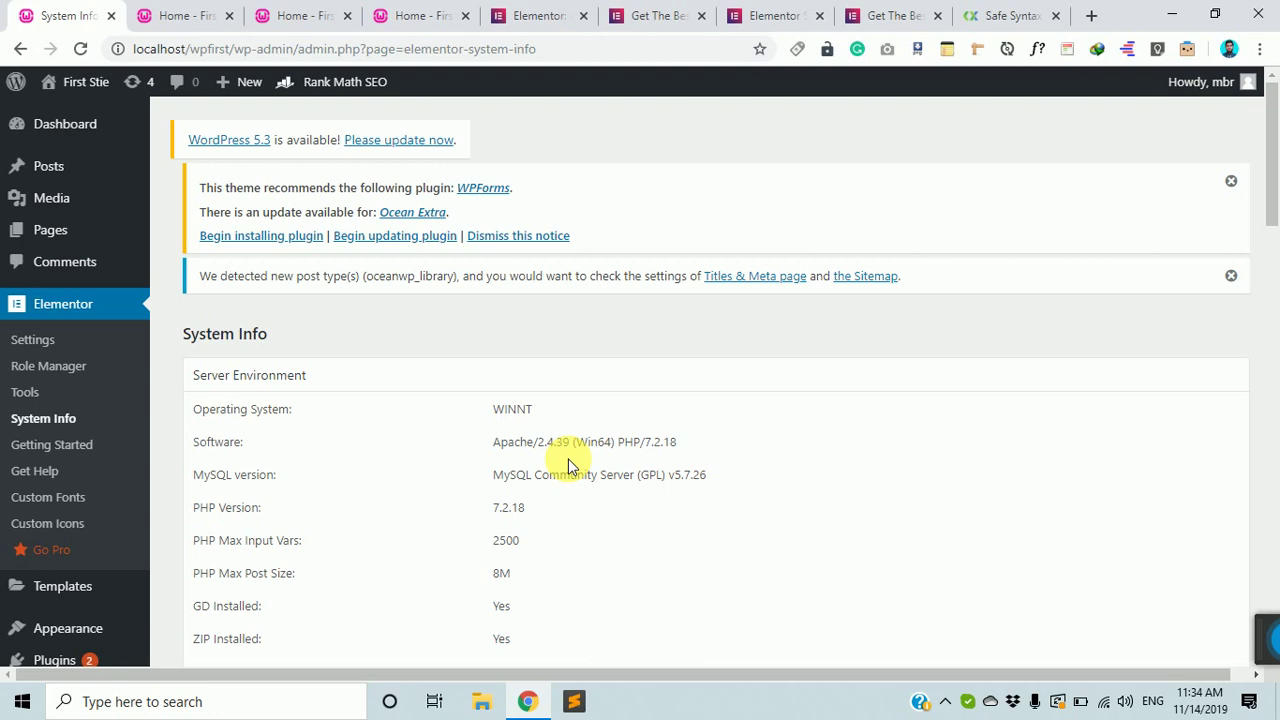
scroll(568, 465, down, 6)
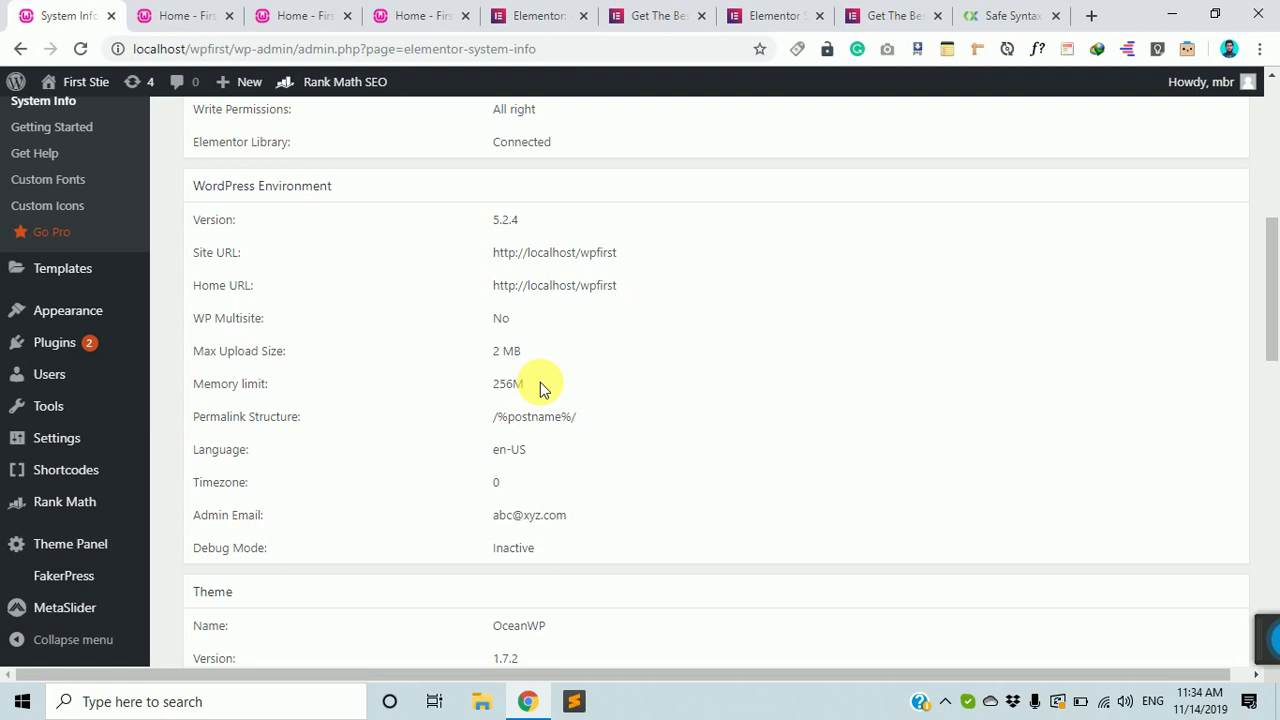
scroll(534, 443, down, 10)
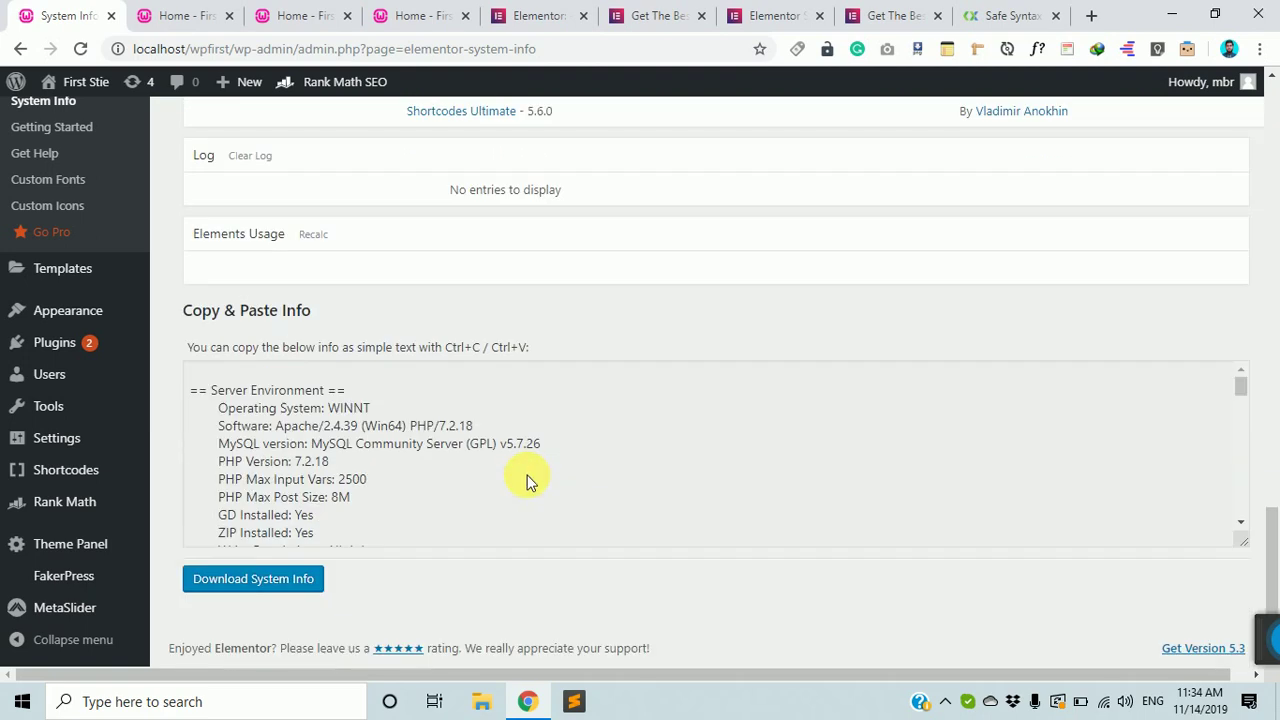
scroll(530, 482, down, 3)
scroll(309, 468, down, 10)
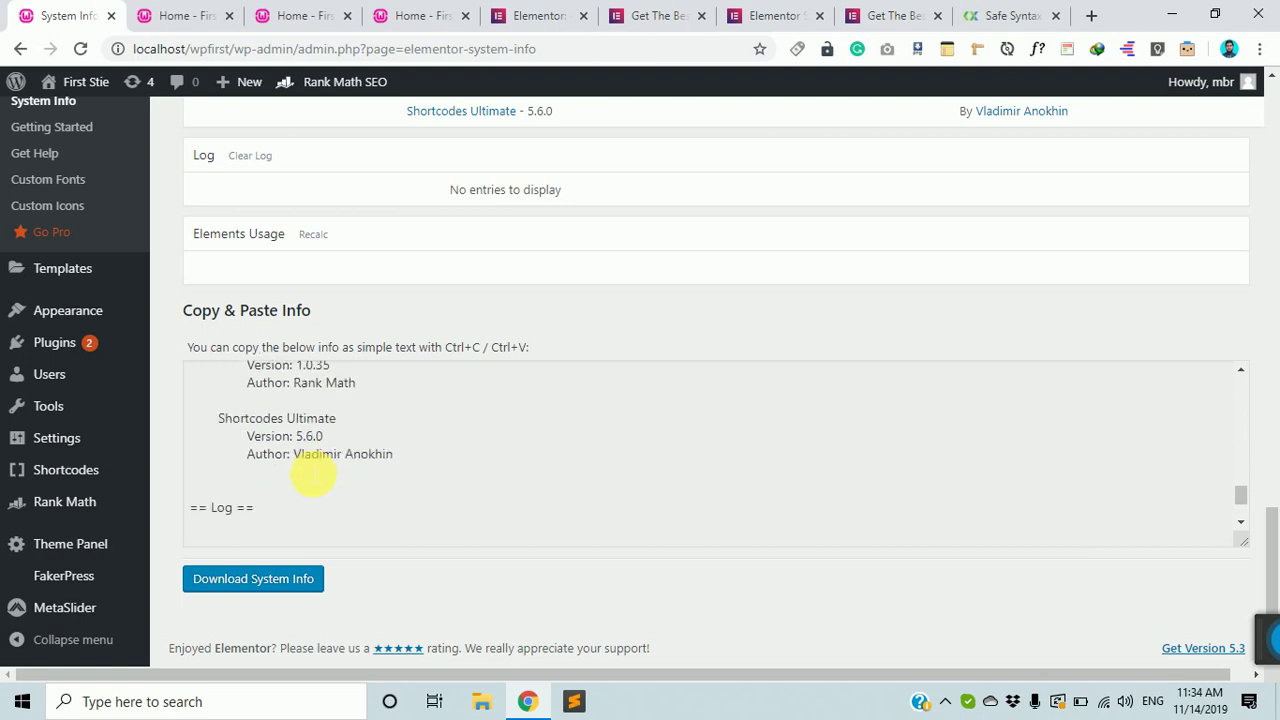
click(280, 587)
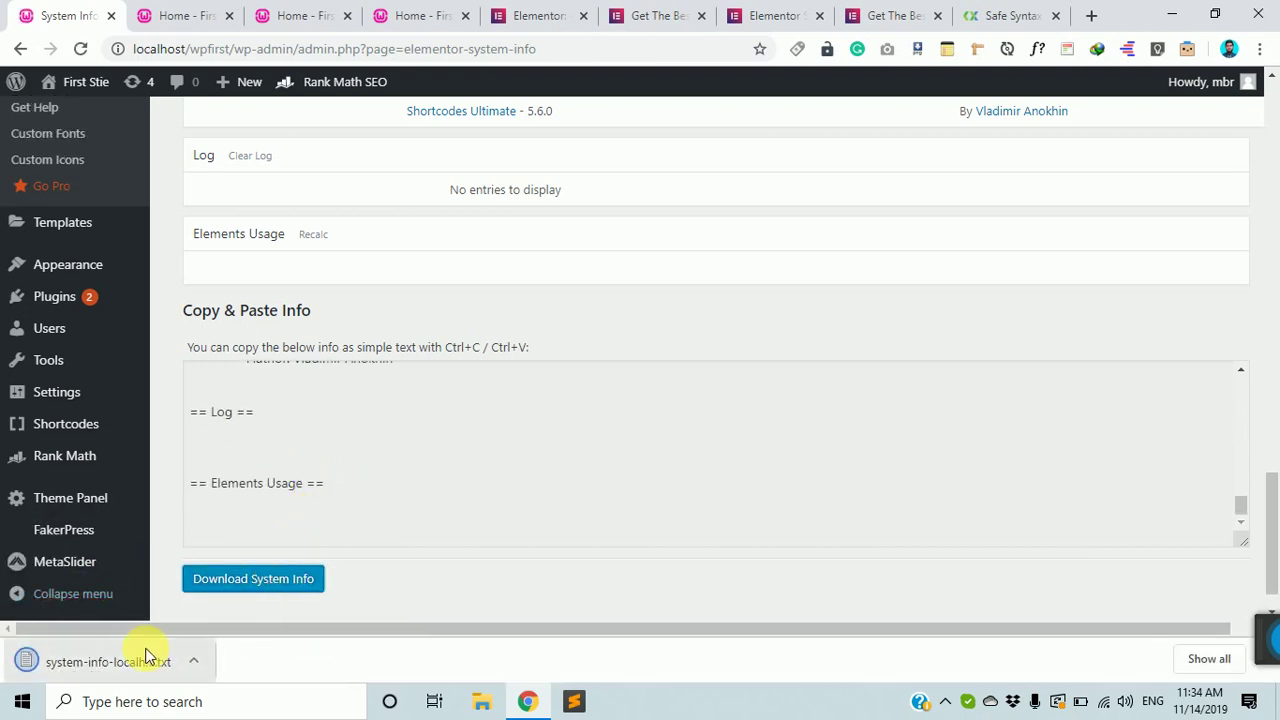
Open the downloaded system info text file, look through its contents, and close it
click(110, 662)
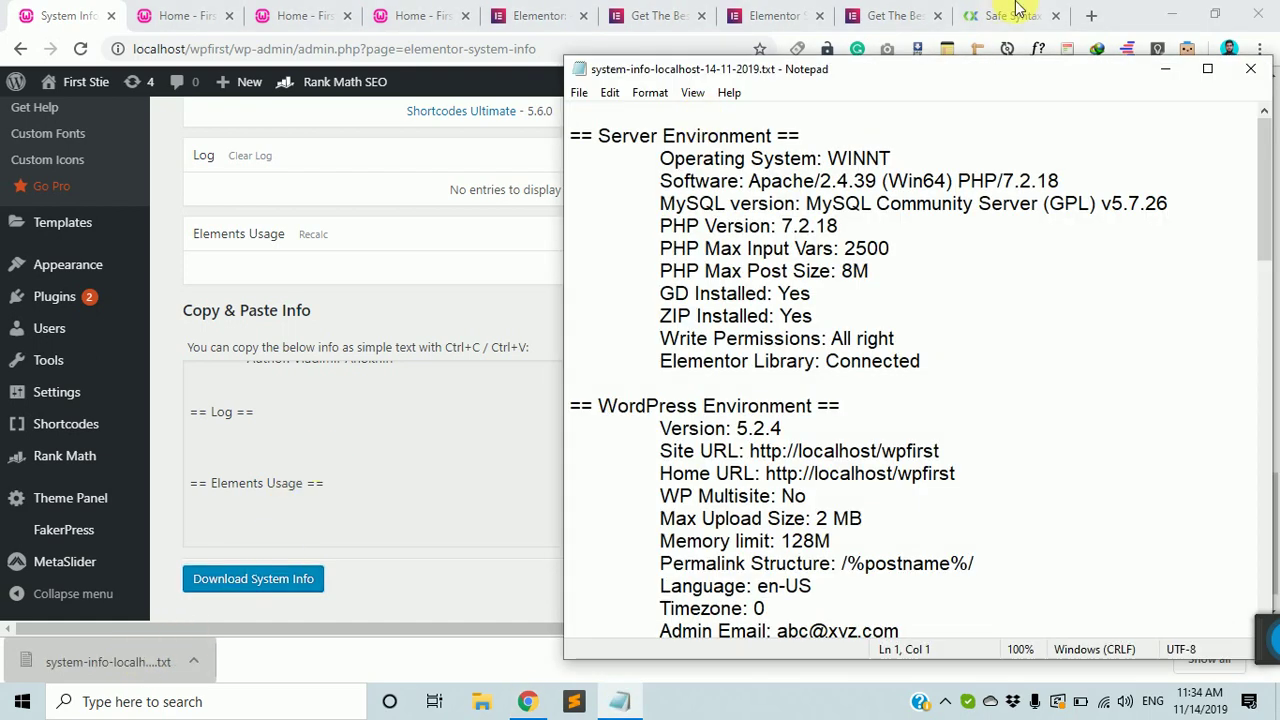
scroll(1094, 349, down, 18)
scroll(1100, 340, up, 15)
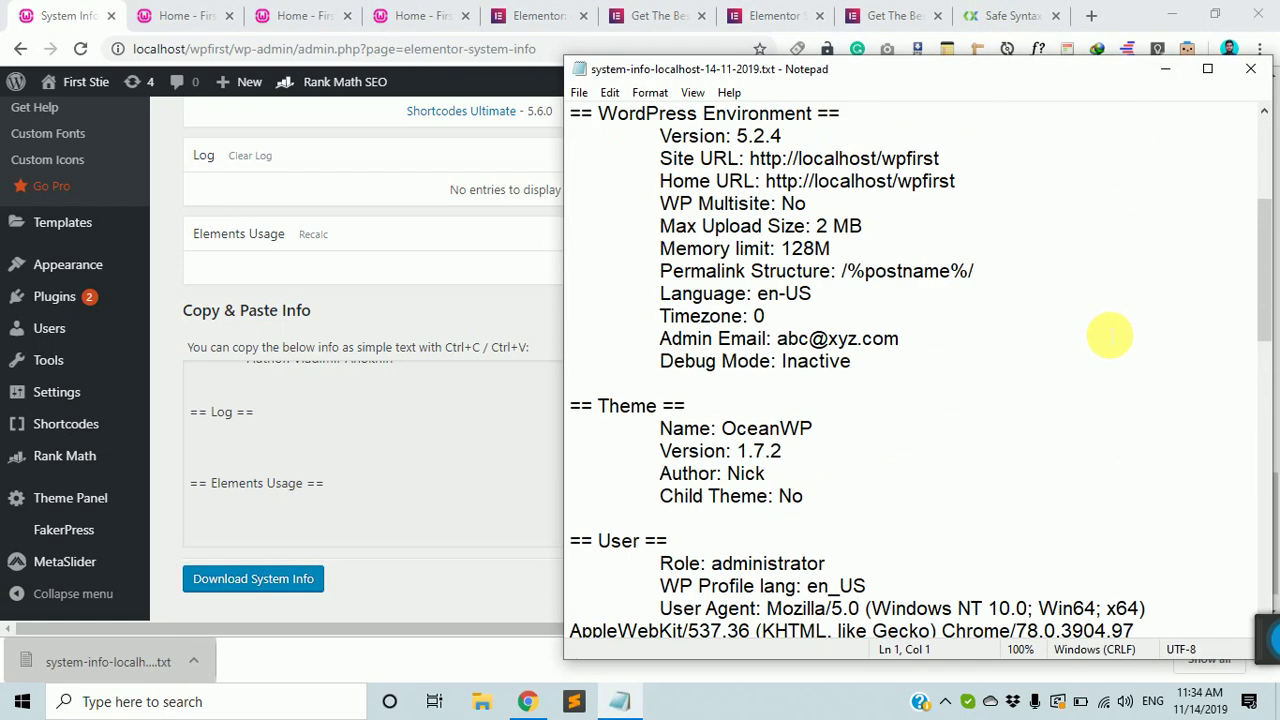
scroll(1109, 335, up, 4)
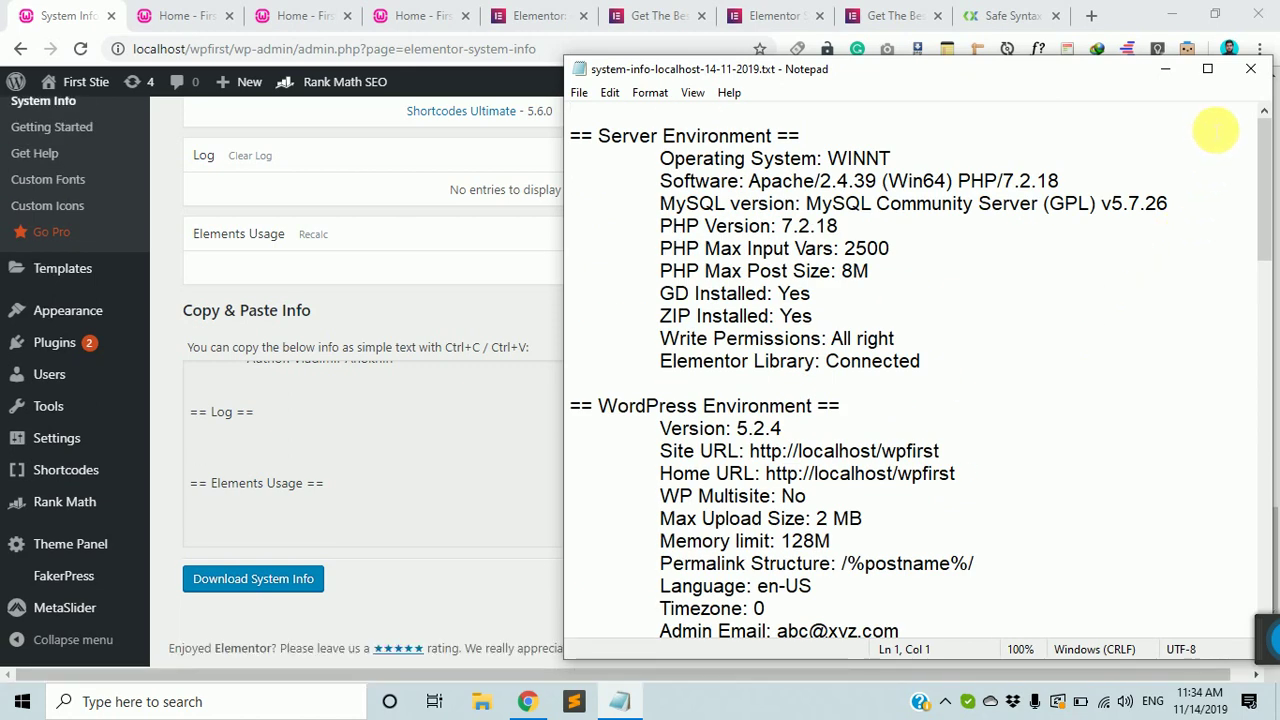
click(1250, 69)
Open Elementor's Getting Started page and look through its welcome text, overview video and first-page and guide options
scroll(784, 453, up, 10)
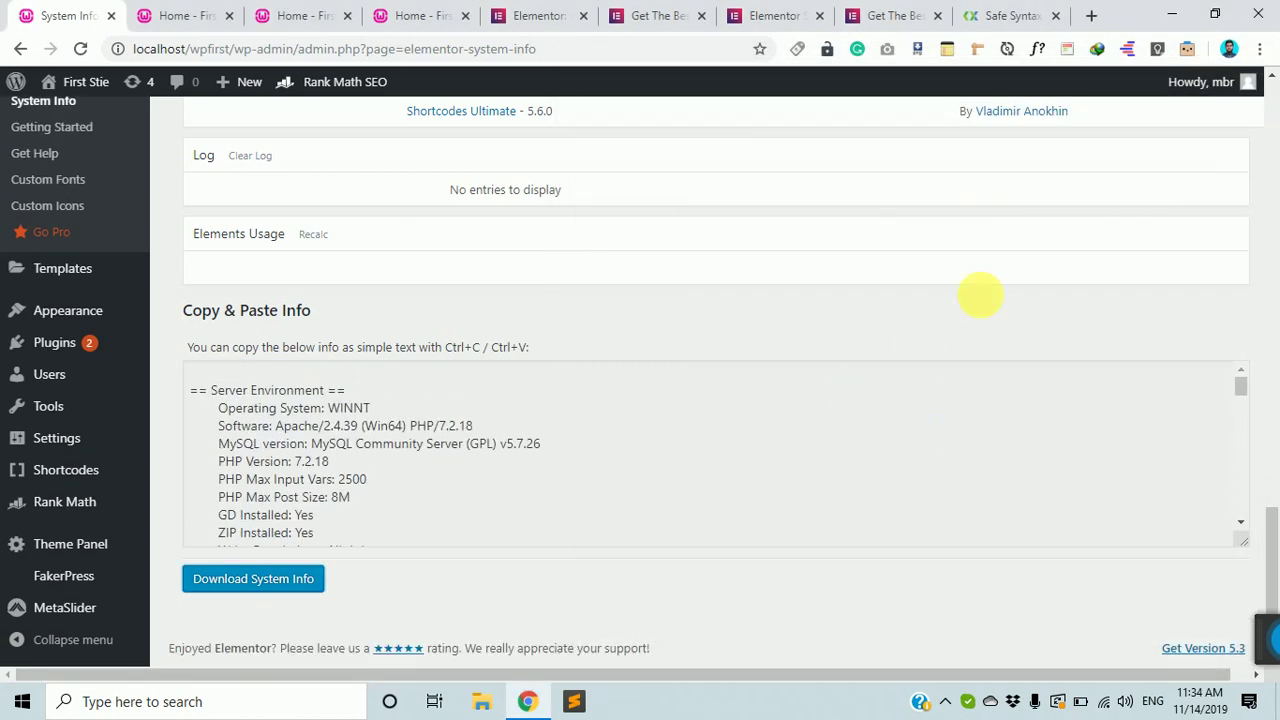
scroll(980, 294, up, 12)
scroll(767, 393, up, 7)
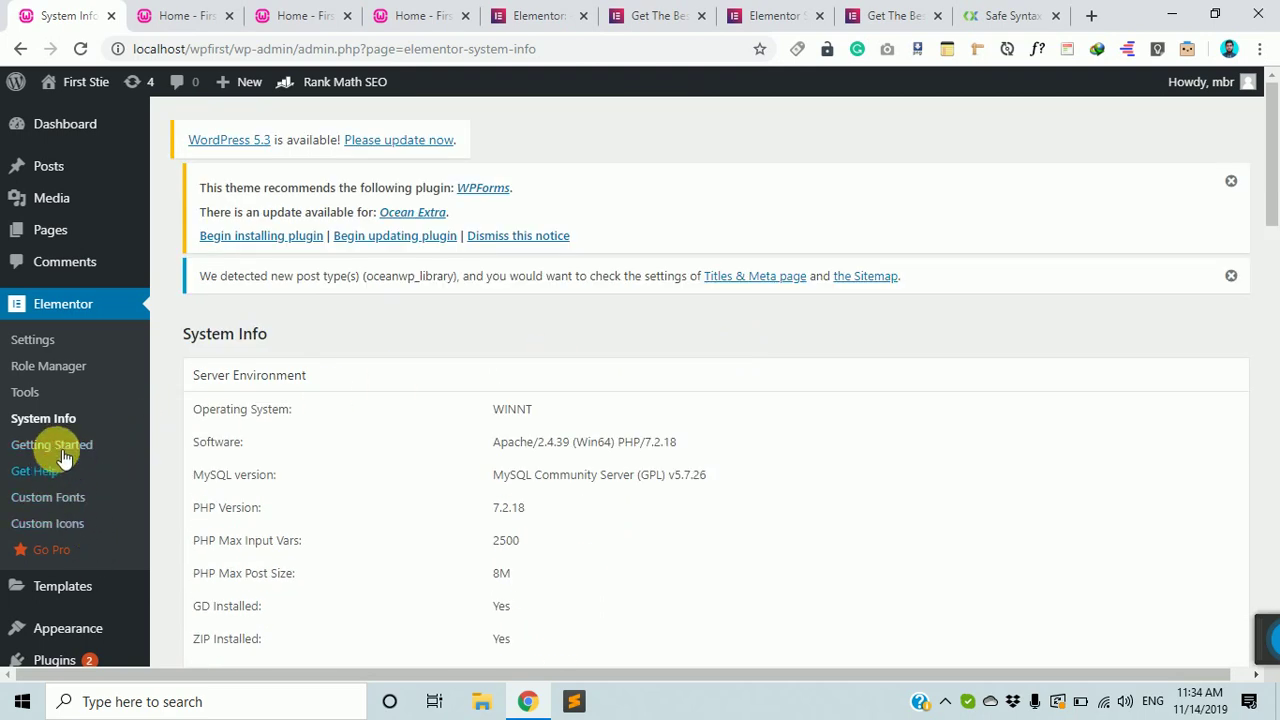
scroll(740, 454, down, 6)
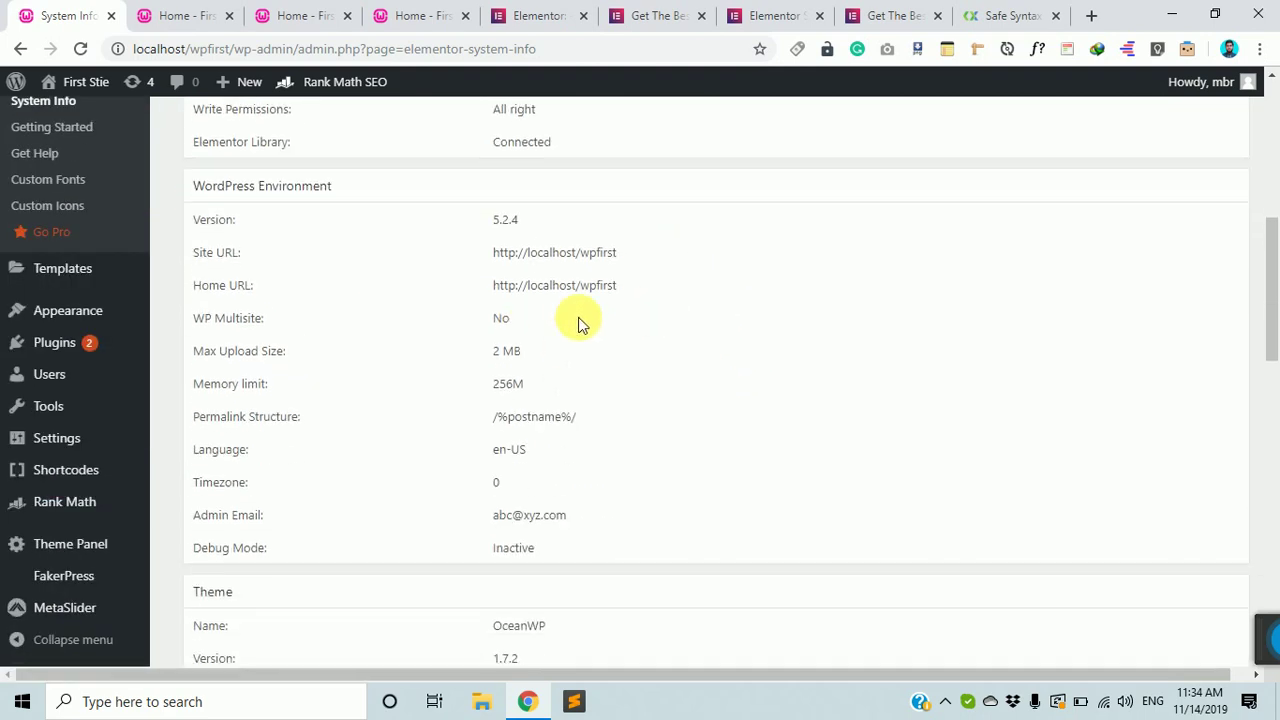
scroll(555, 252, up, 5)
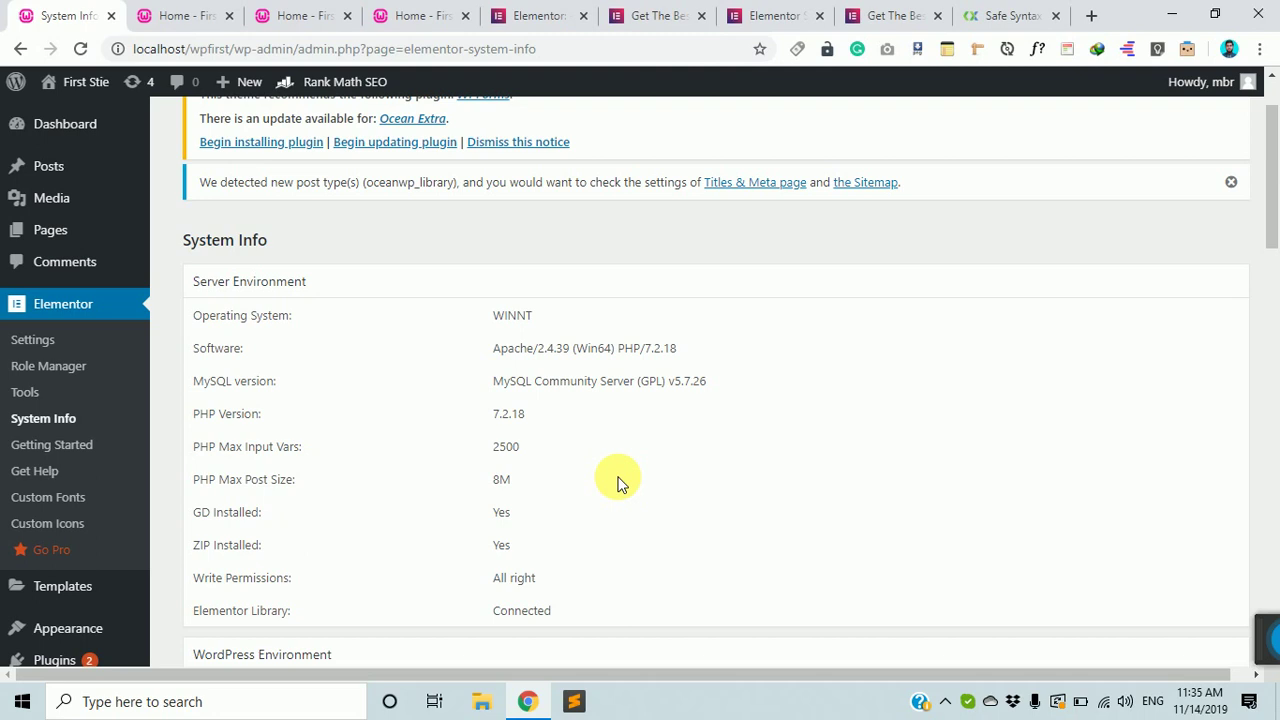
click(66, 446)
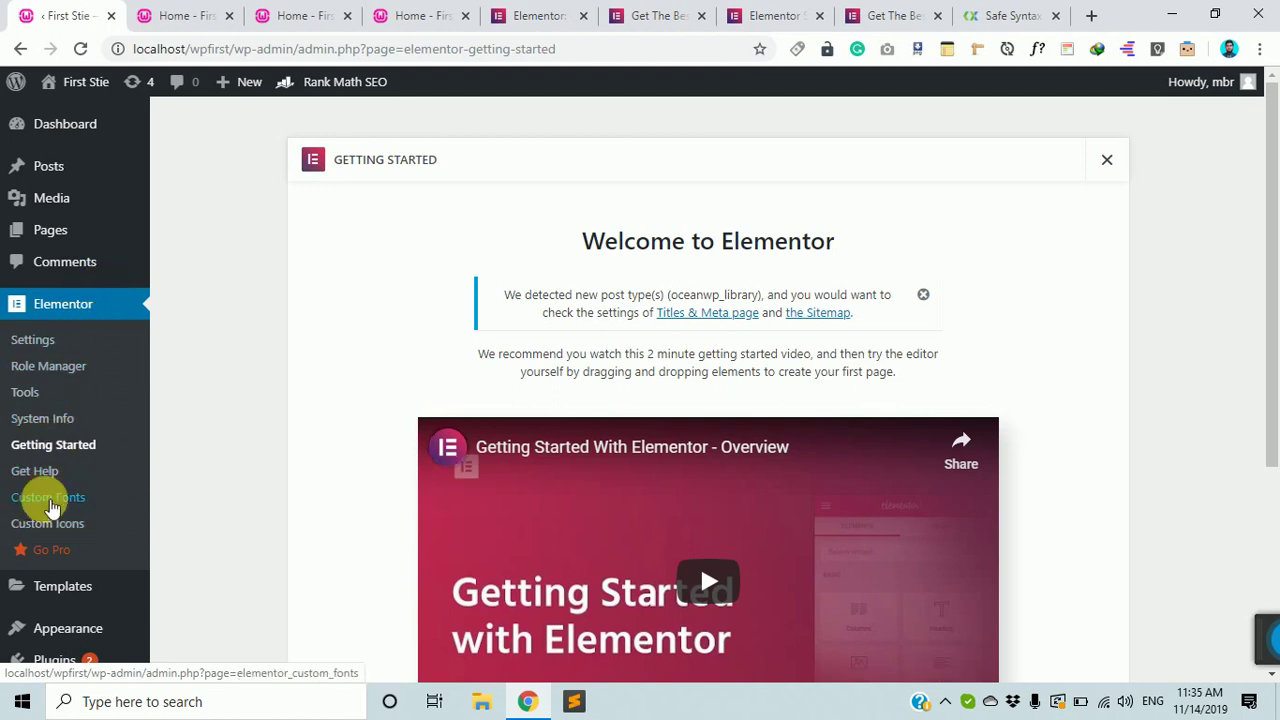
scroll(134, 394, down, 2)
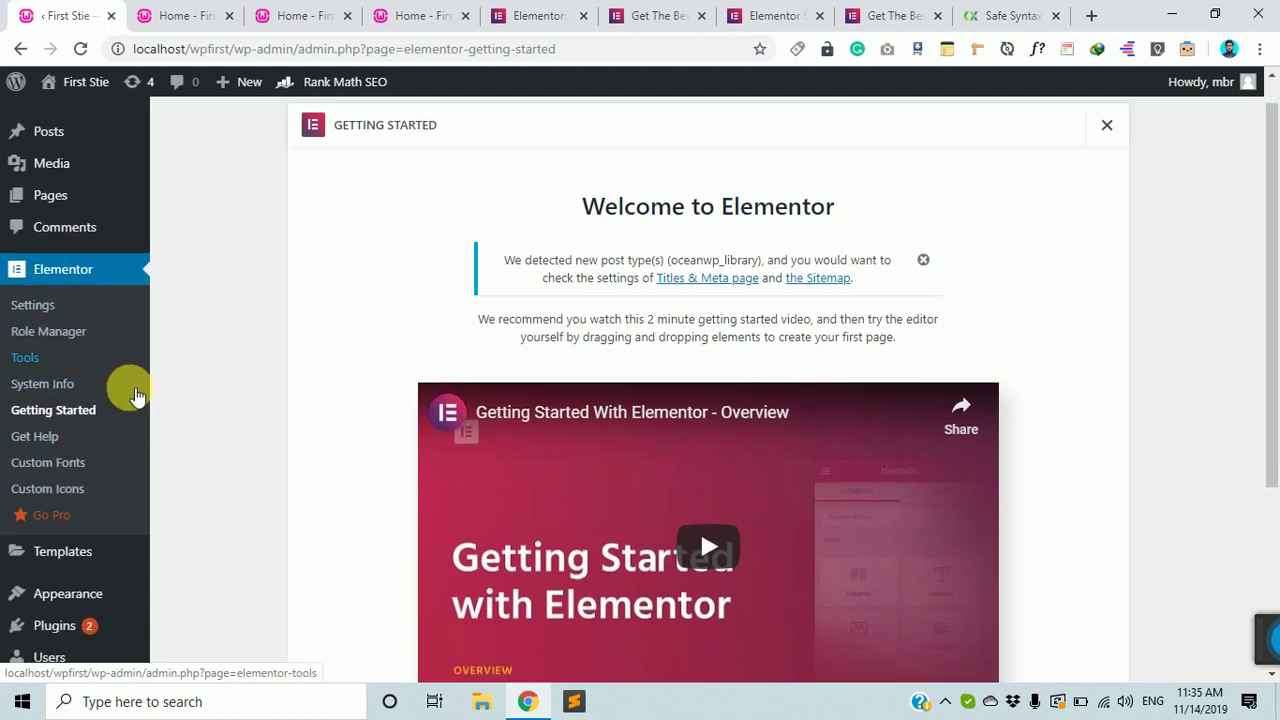
mouse_move(68, 405)
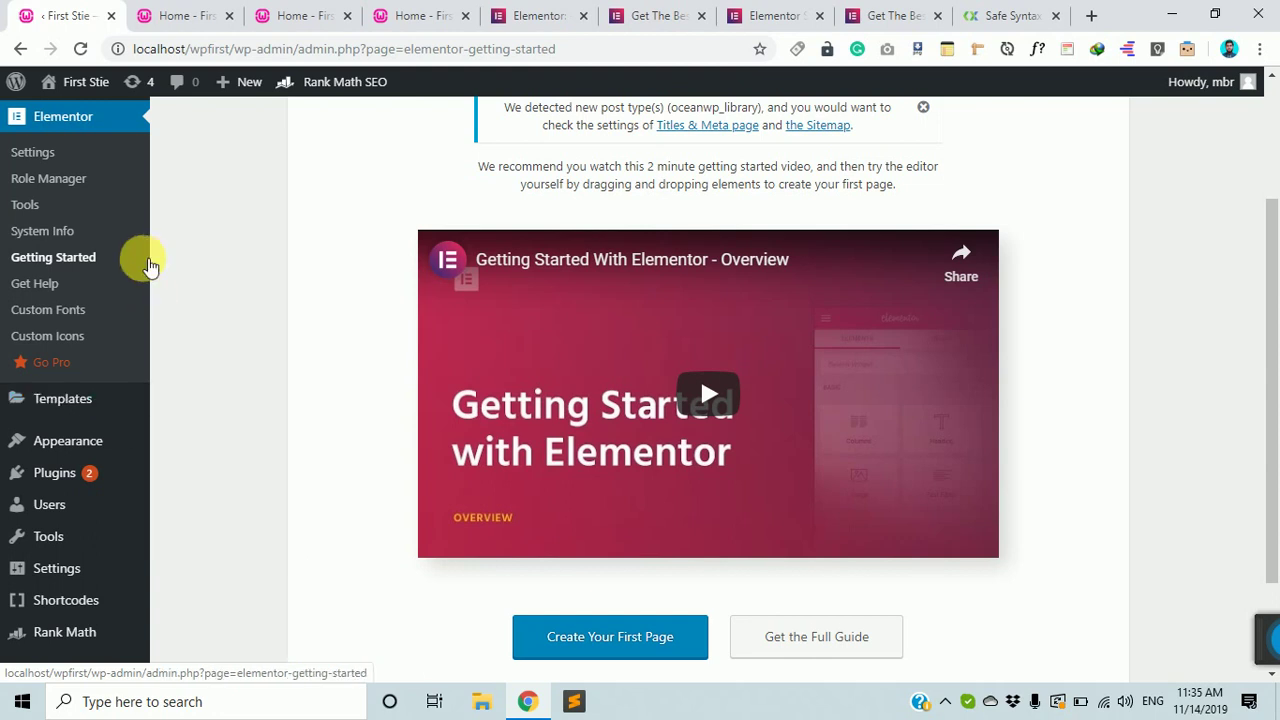
scroll(142, 278, up, 1)
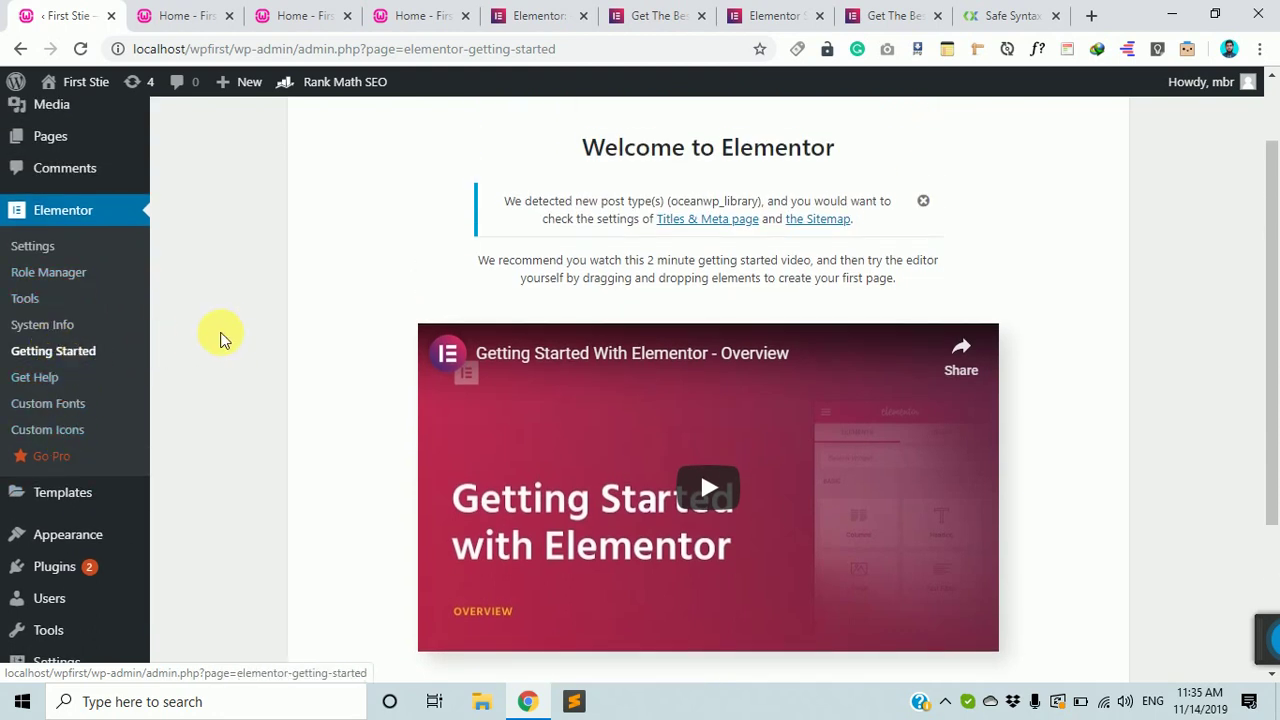
scroll(220, 337, down, 1)
scroll(250, 358, down, 1)
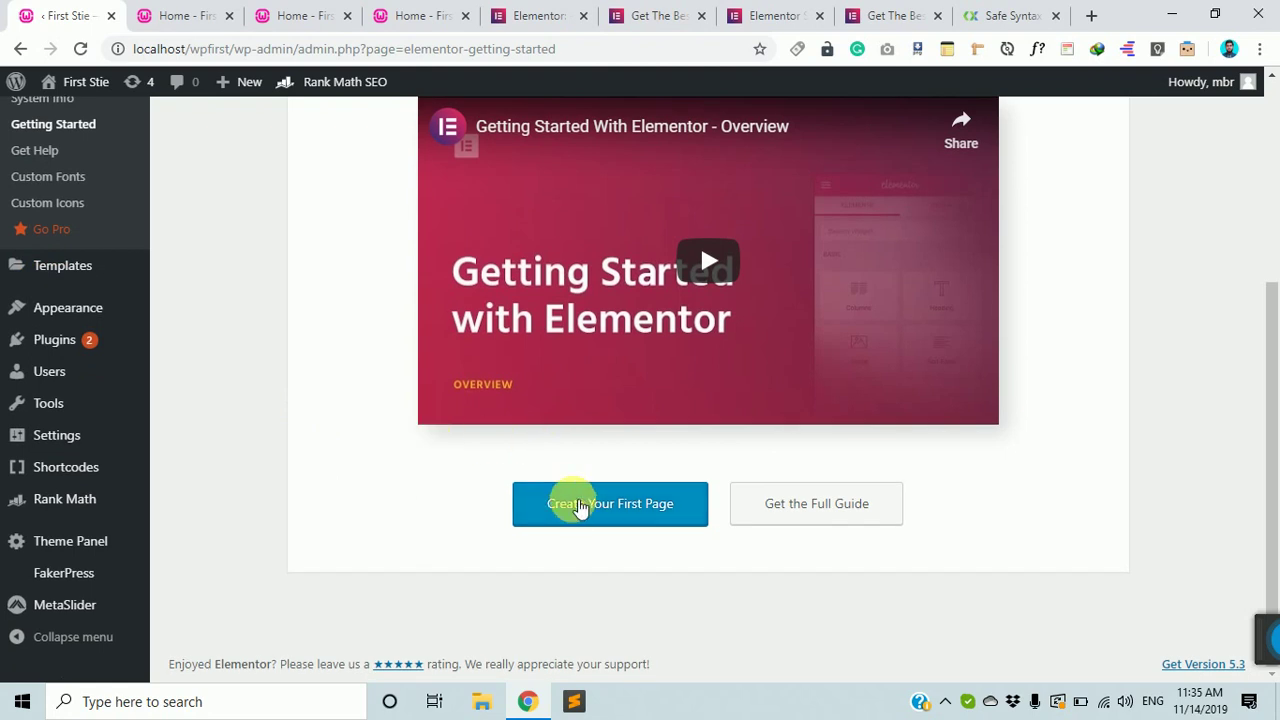
scroll(266, 349, up, 3)
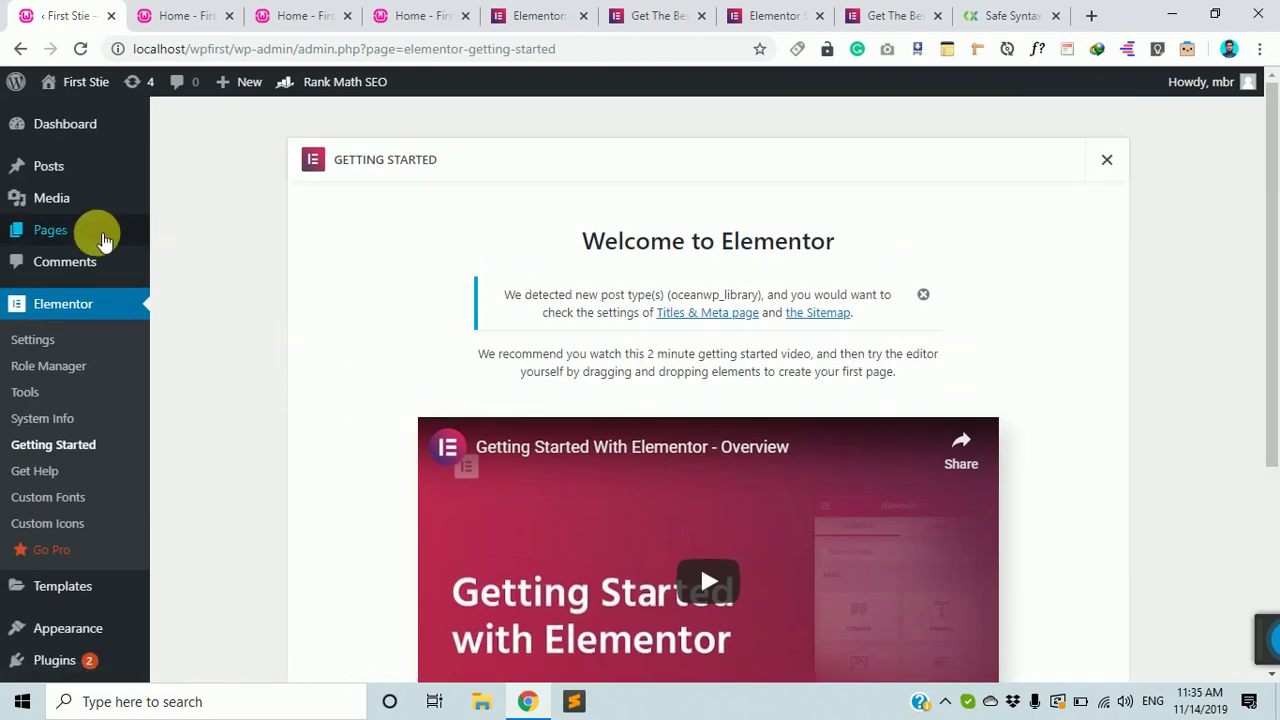
Open the editor for a new WordPress page in a separate browser tab and place it directly after the Getting Started tab
mouse_move(57, 238)
middle_click(188, 259)
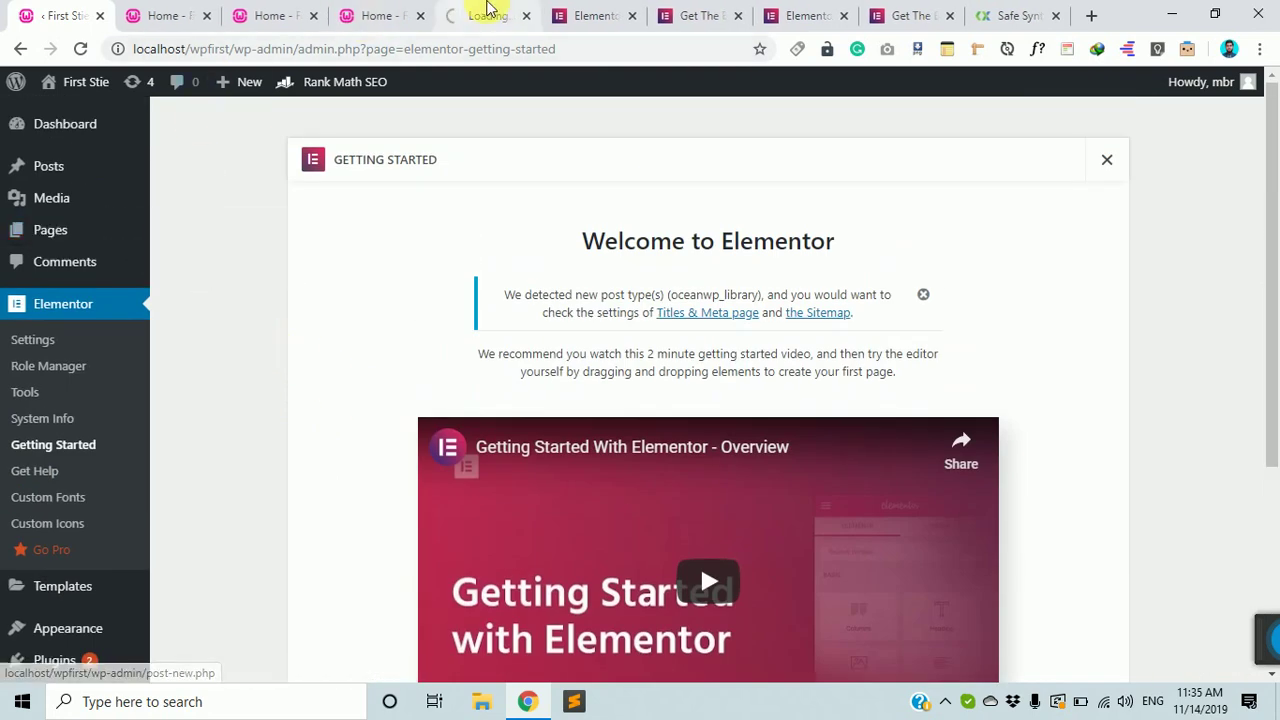
click(300, 8)
drag(300, 8, 191, 9)
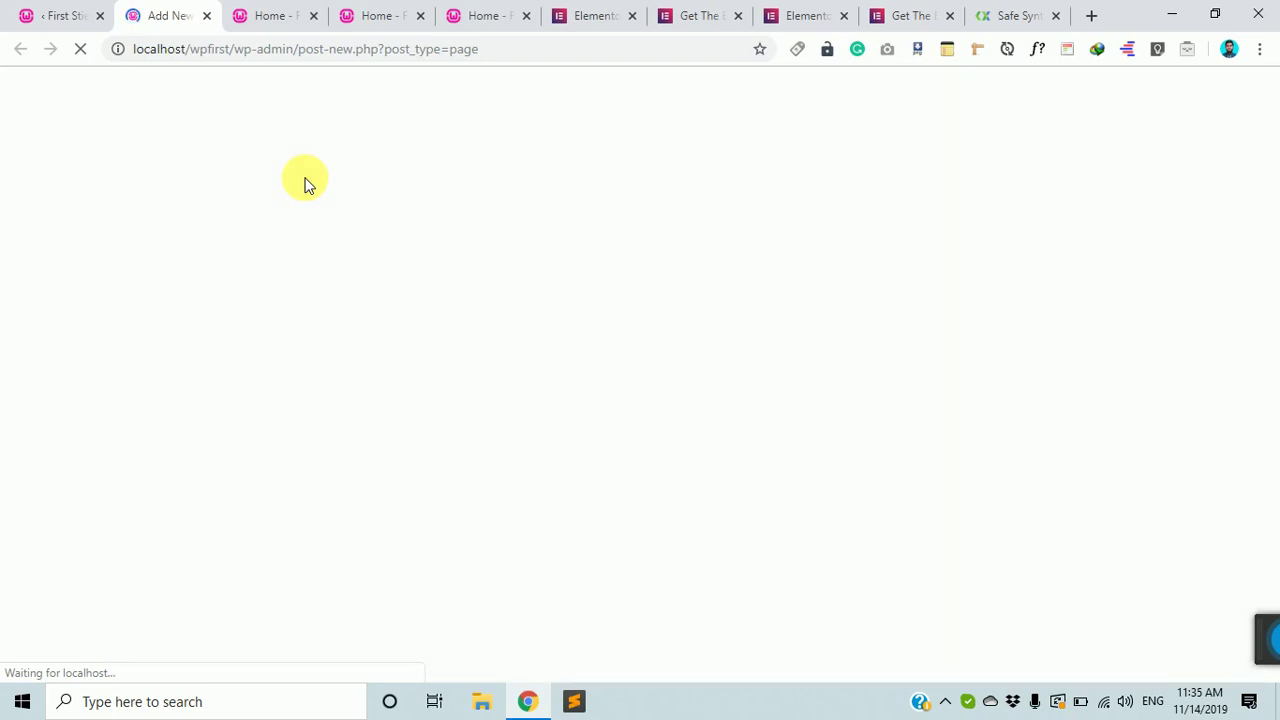
Compare the Create Your First Page option on the Getting Started page with the regular new page editor
click(88, 15)
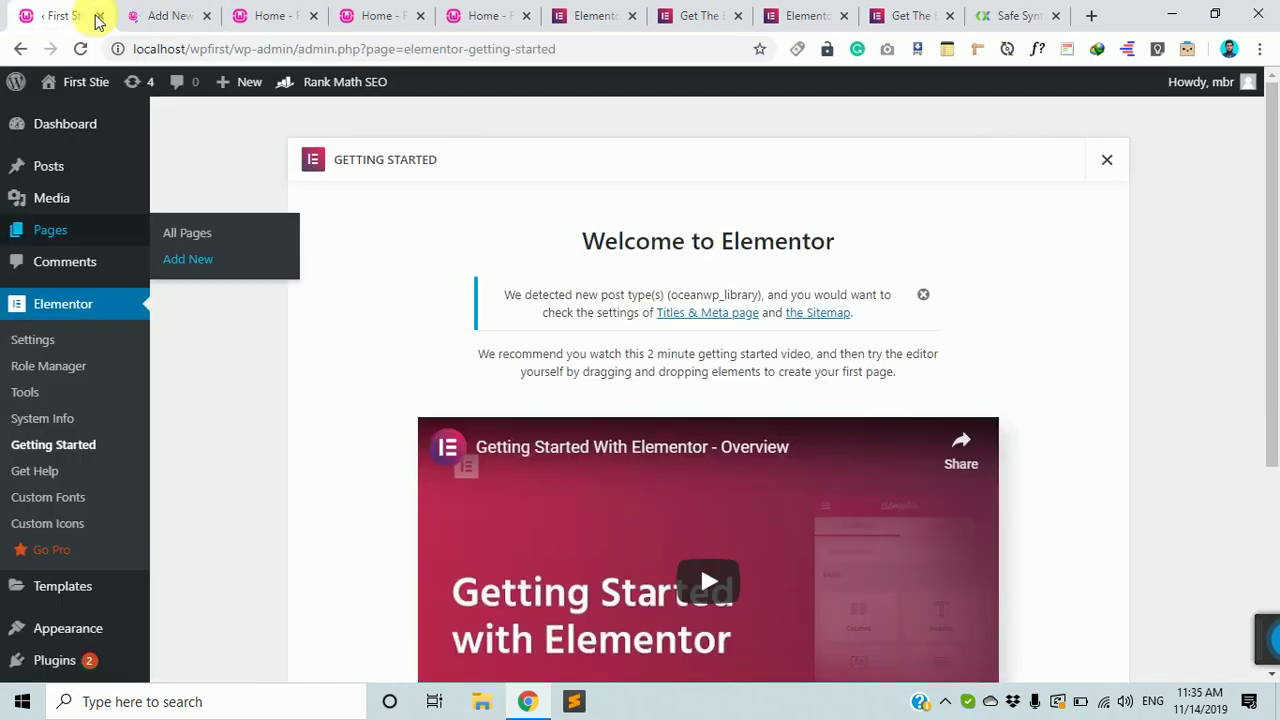
scroll(650, 462, down, 3)
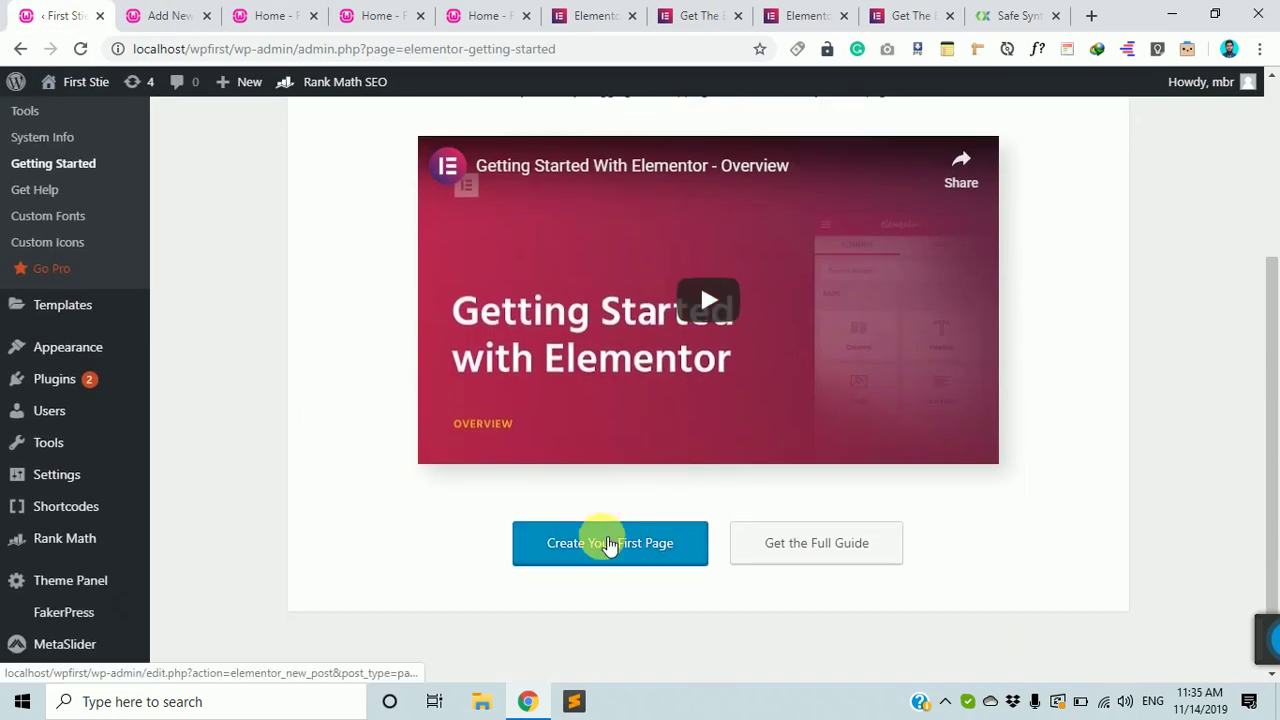
click(175, 15)
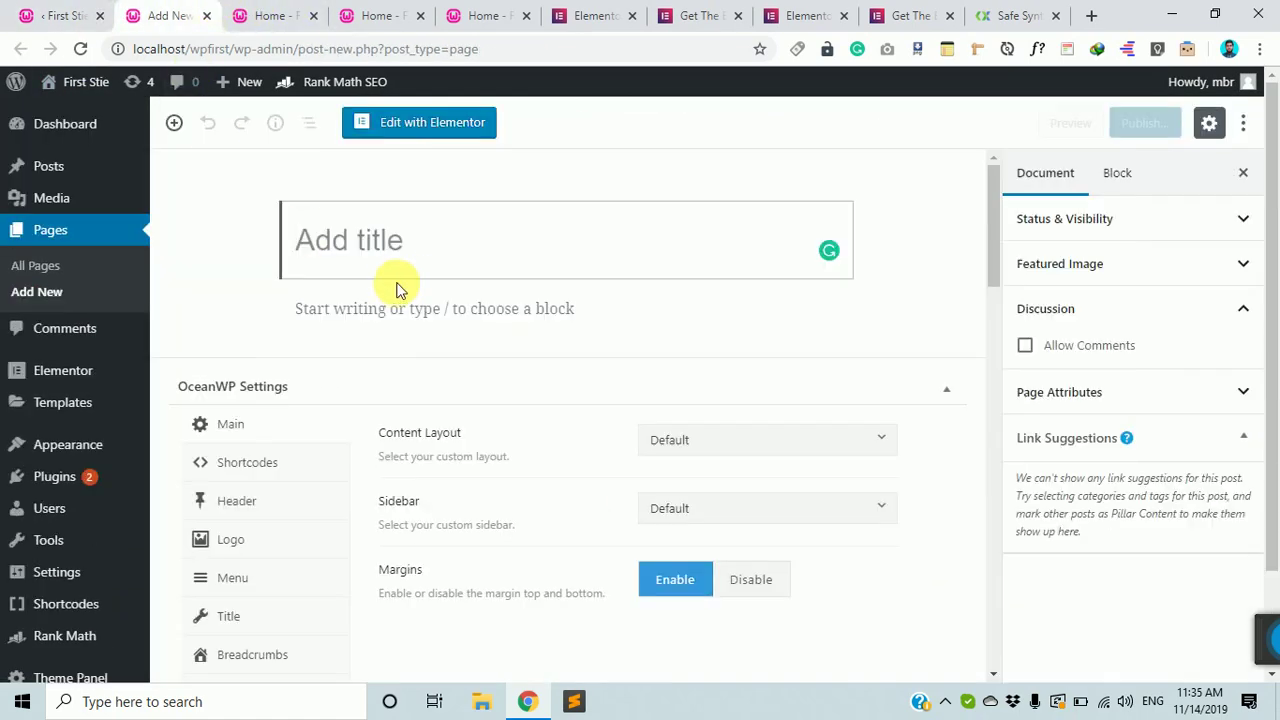
click(68, 14)
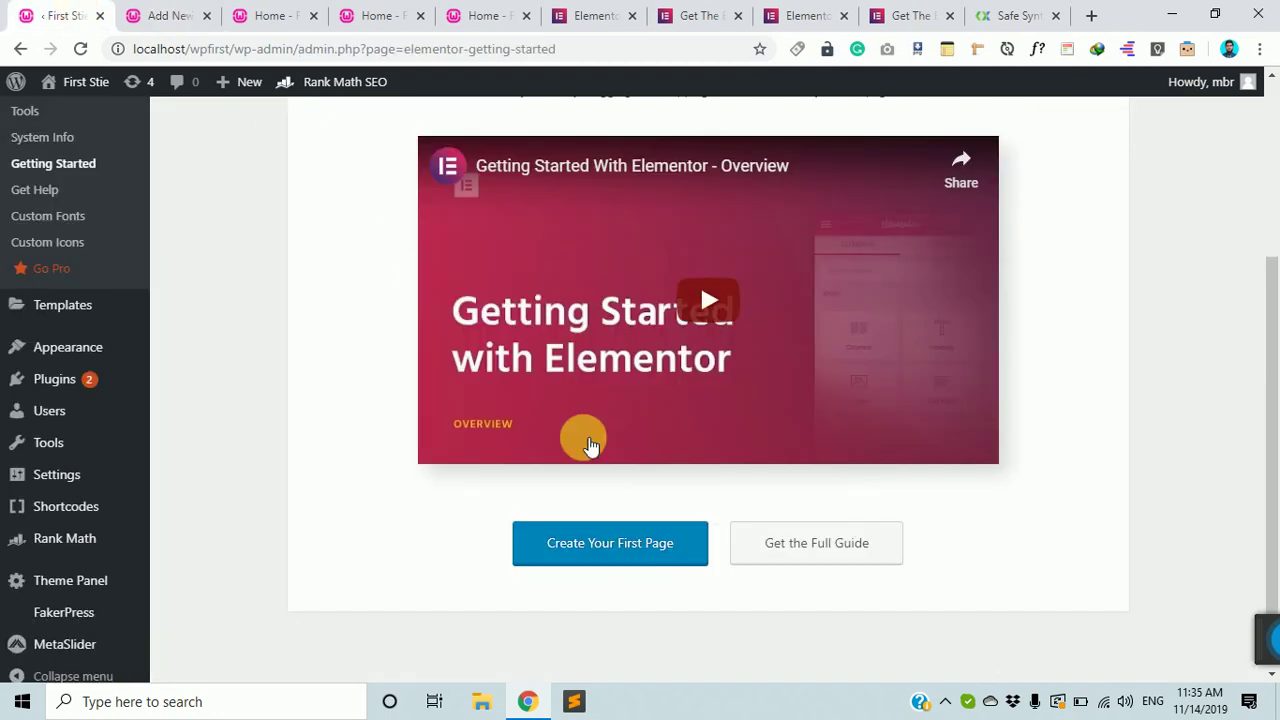
click(609, 545)
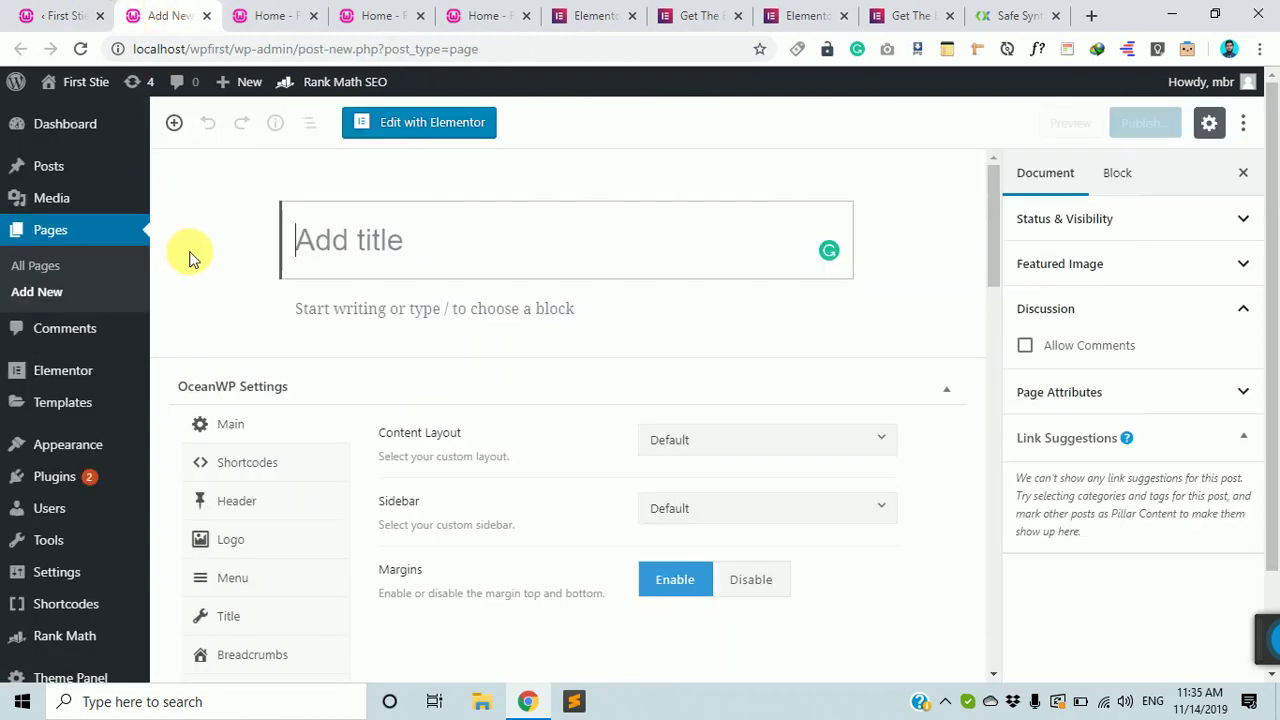
Title the new page "Test", publish it, and close the publishing confirmation
text(Test)
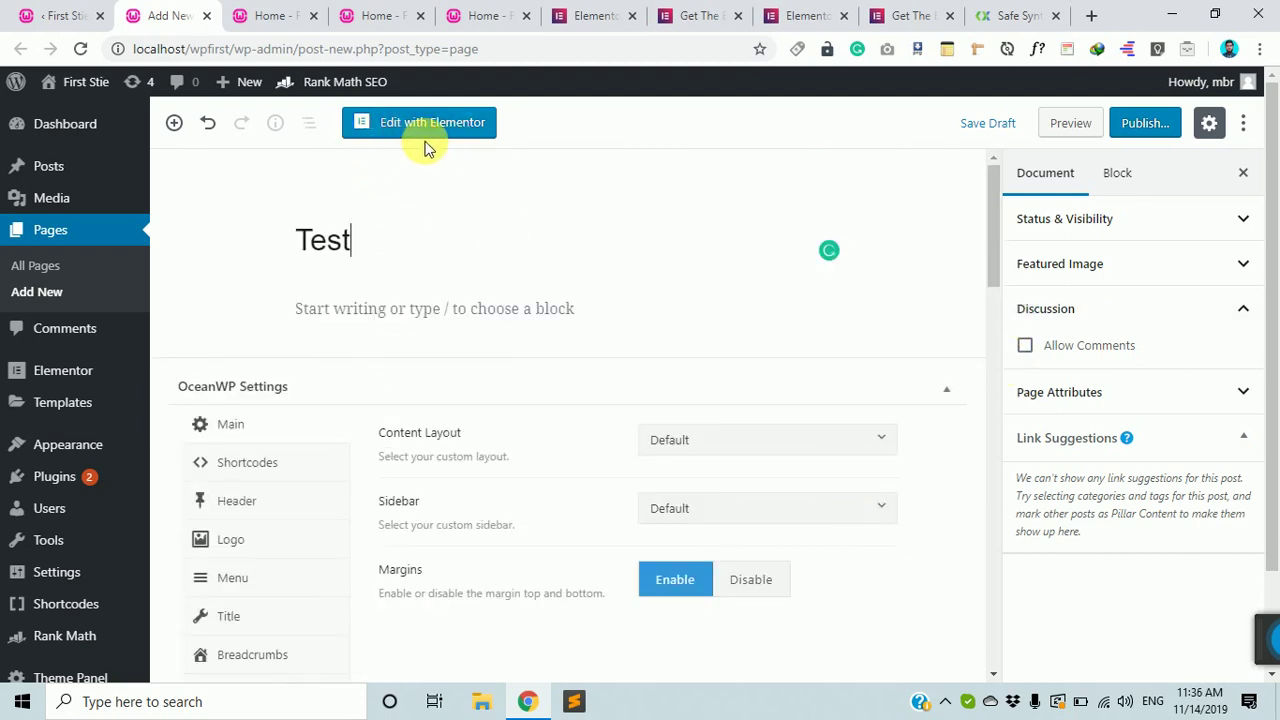
click(1145, 123)
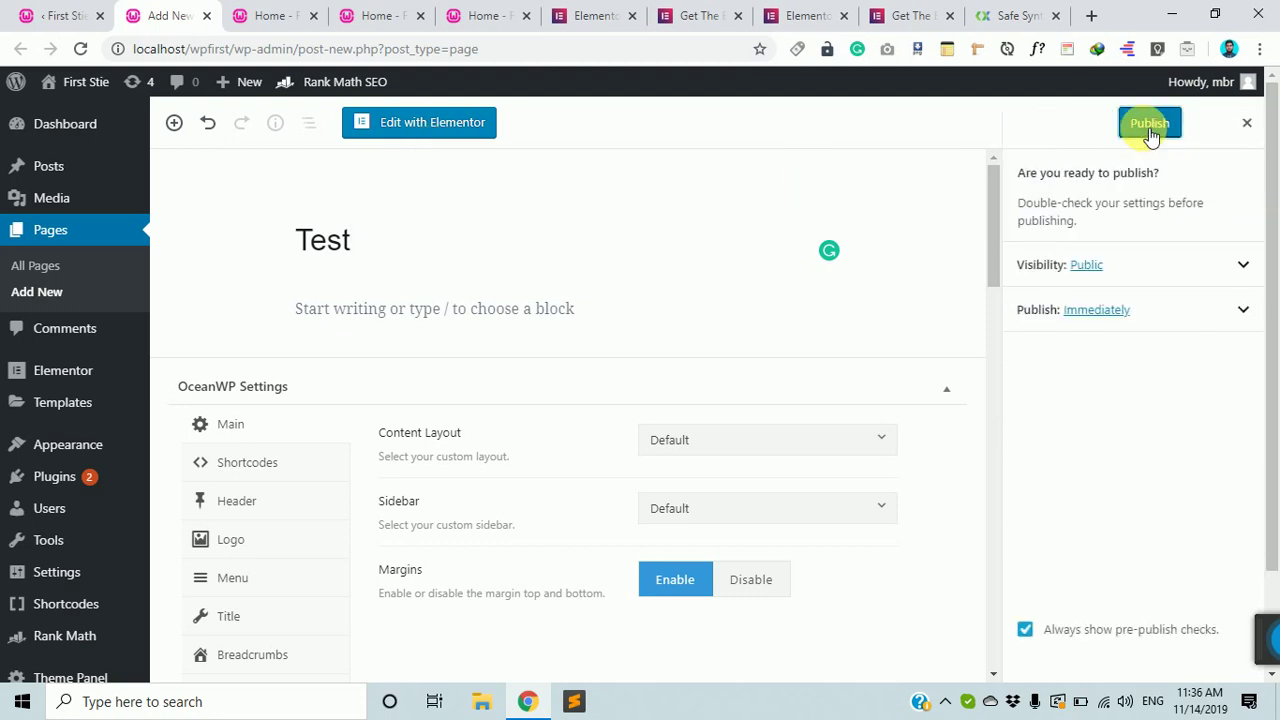
click(1149, 123)
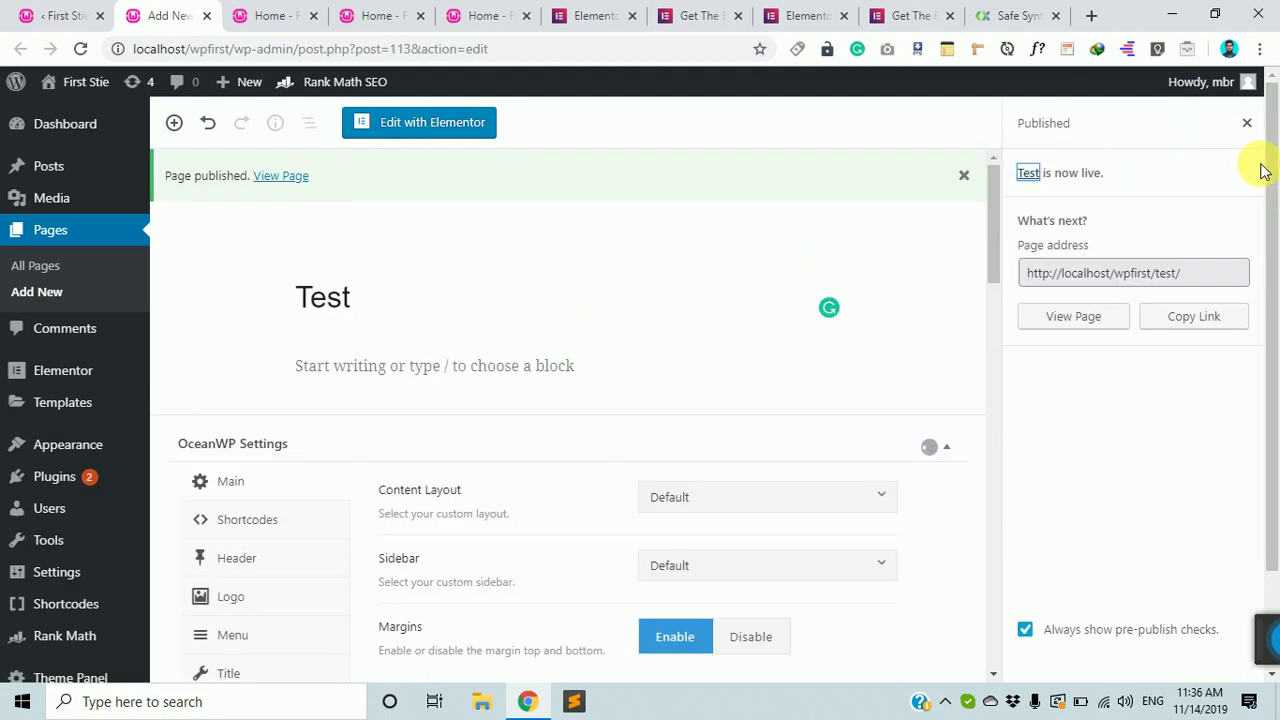
click(1243, 125)
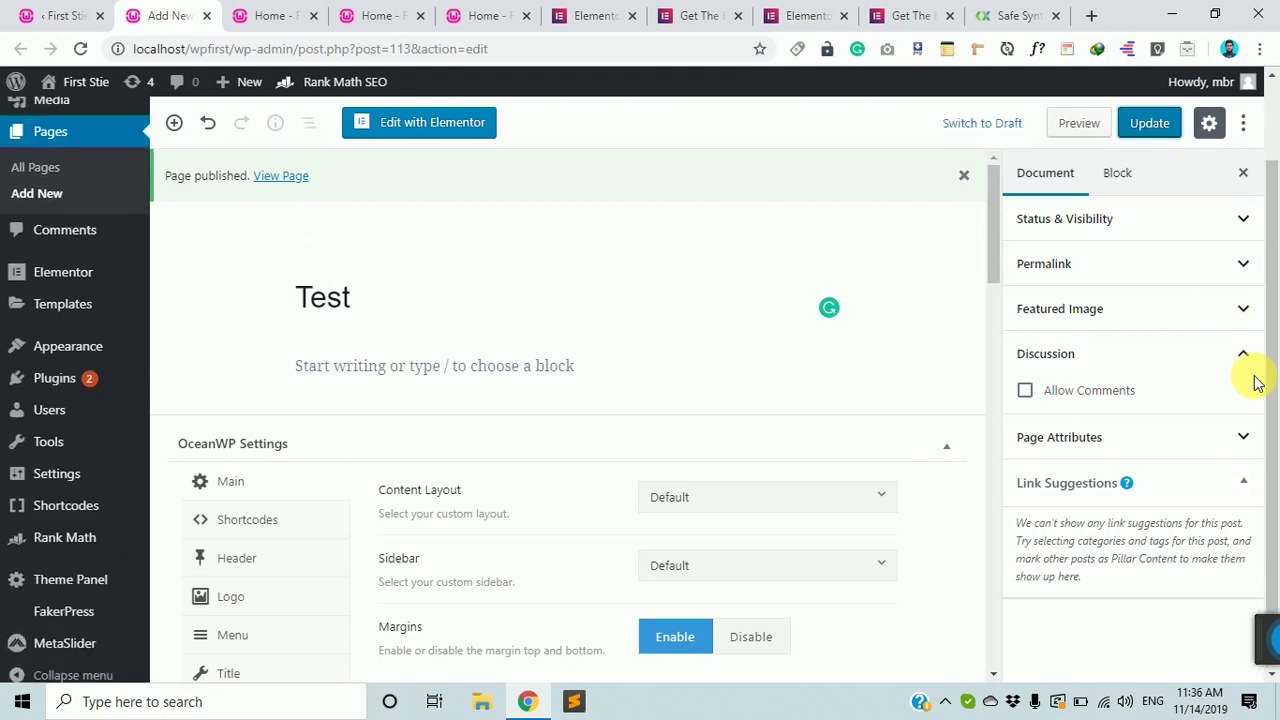
Expand the Test page's Page Attributes and set its template to Elementor Full Width
scroll(1150, 330, down, 1)
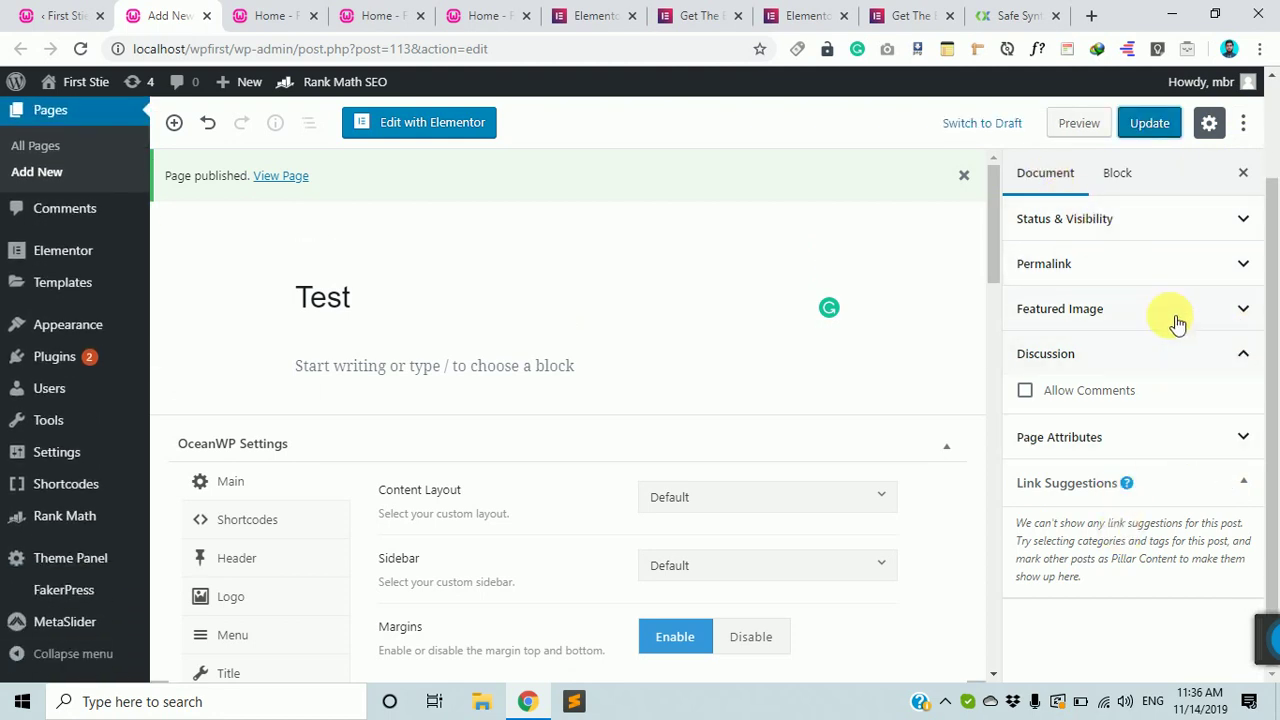
click(1238, 440)
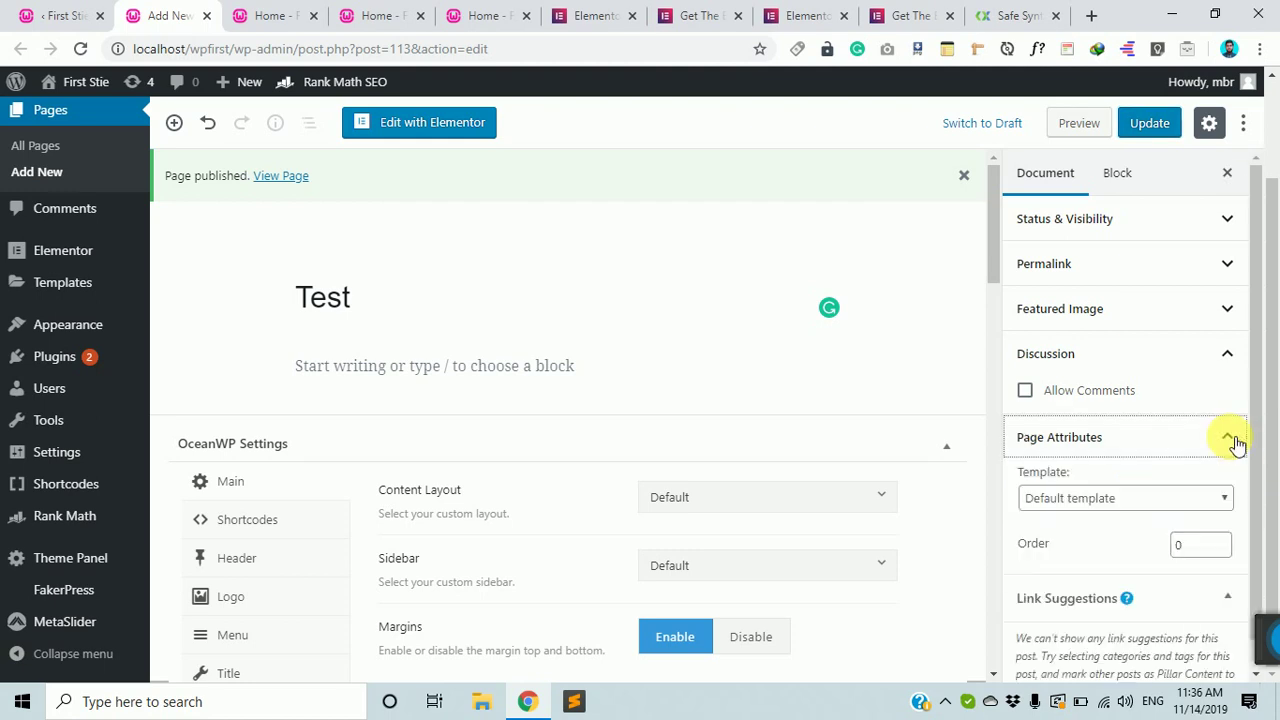
scroll(1188, 513, down, 1)
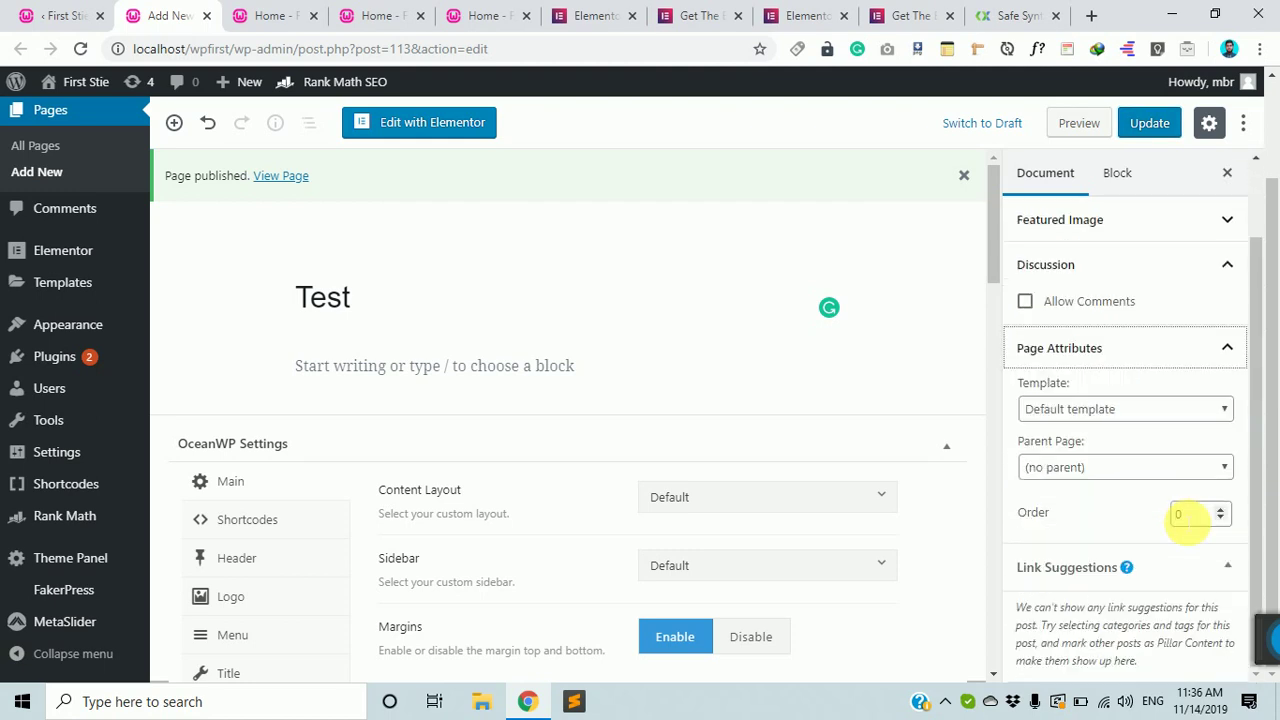
click(1127, 415)
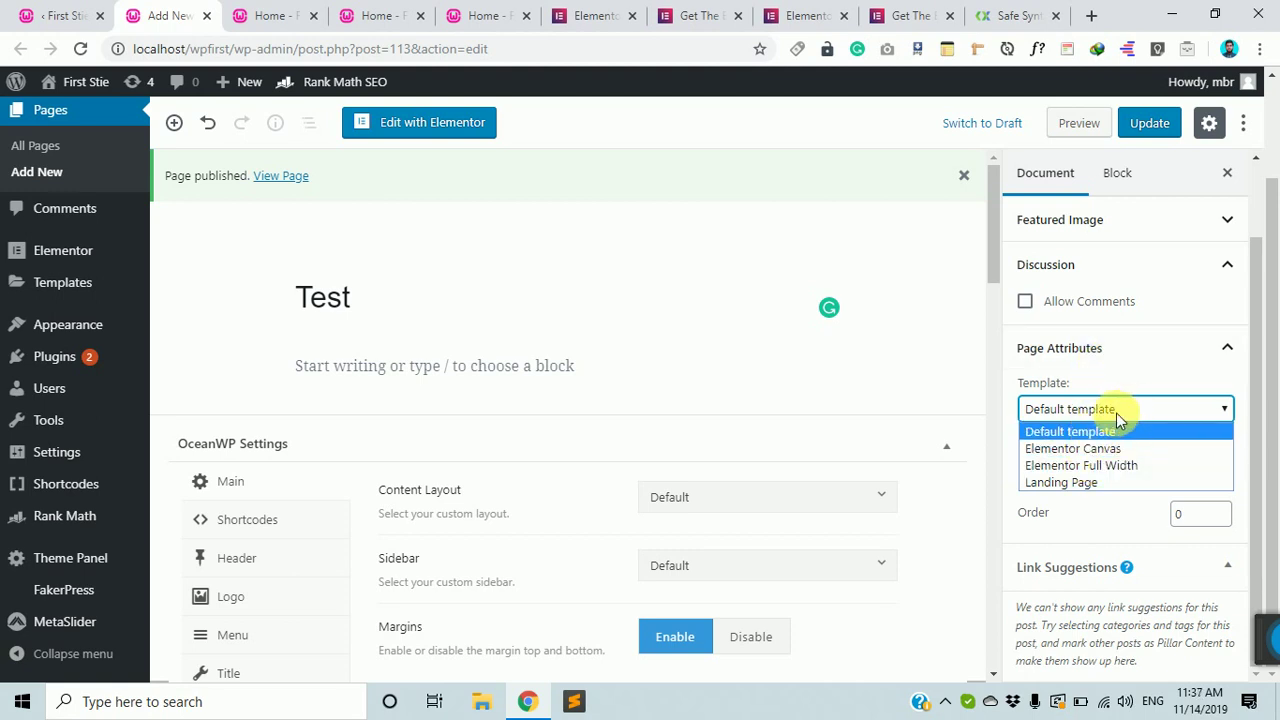
click(1104, 464)
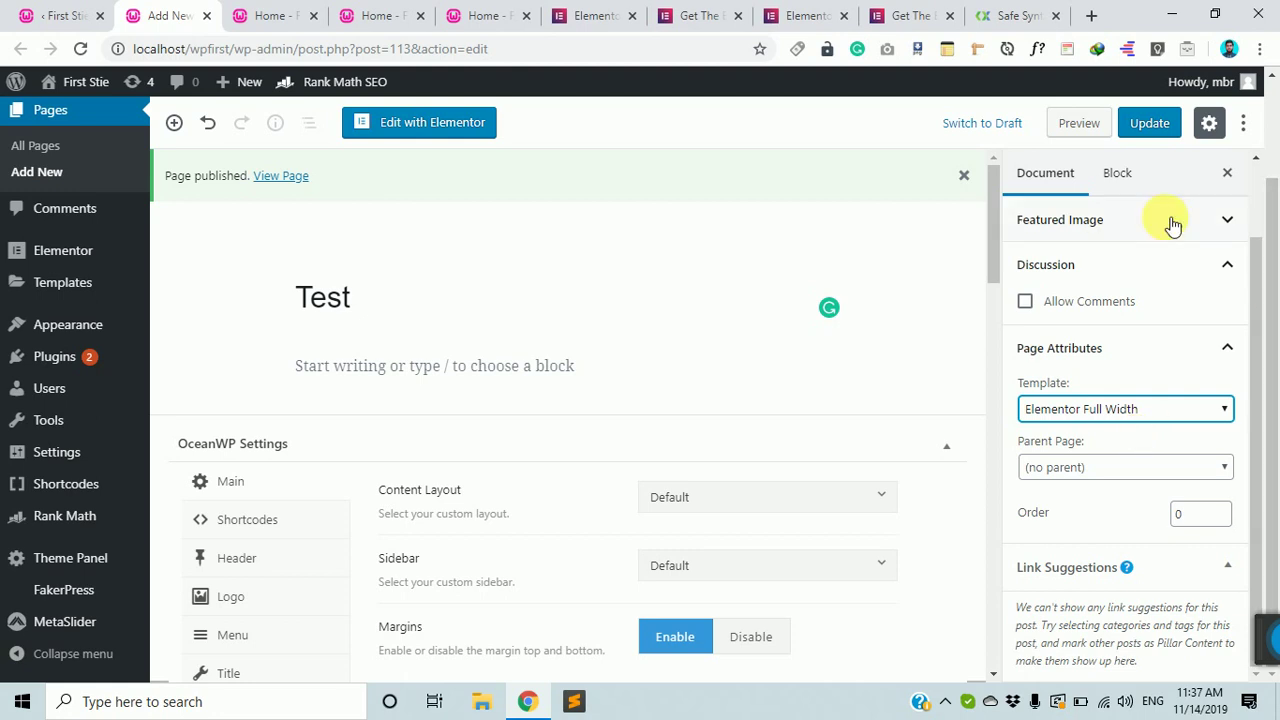
Update the Test page with its Elementor Full Width template and open it in the Elementor editor
scroll(1171, 223, up, 2)
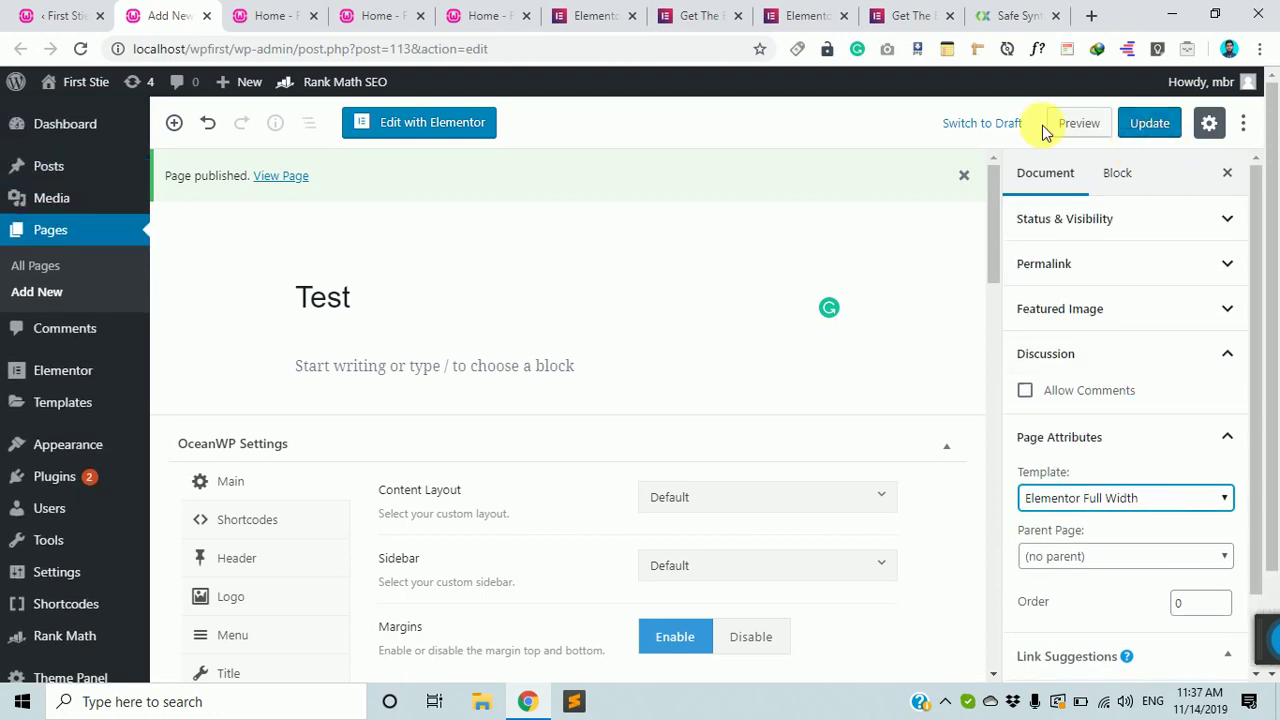
click(1147, 125)
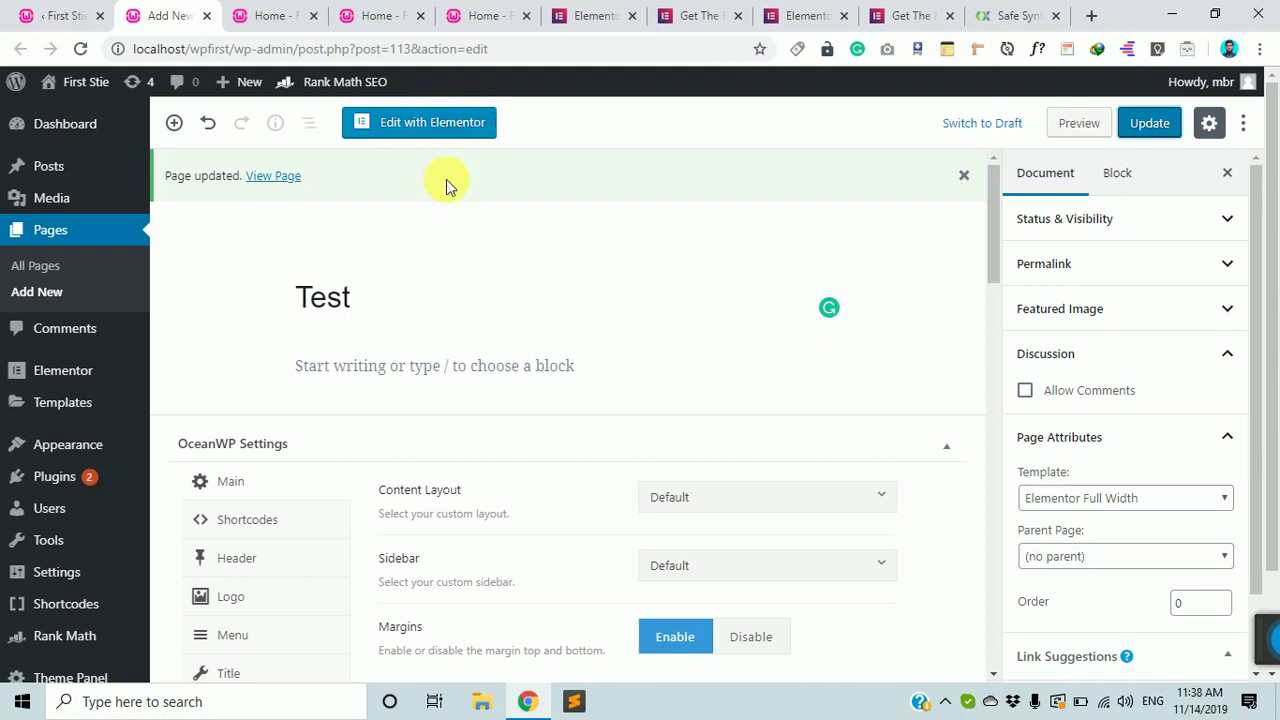
click(395, 372)
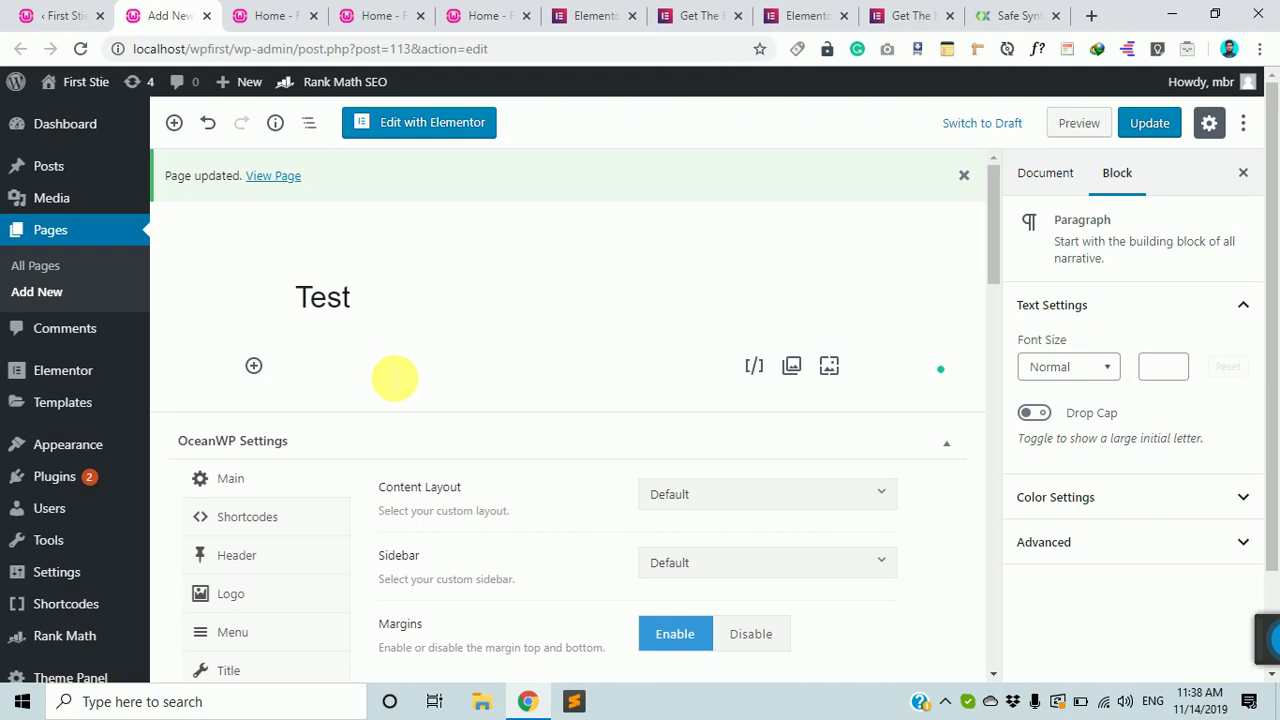
click(425, 128)
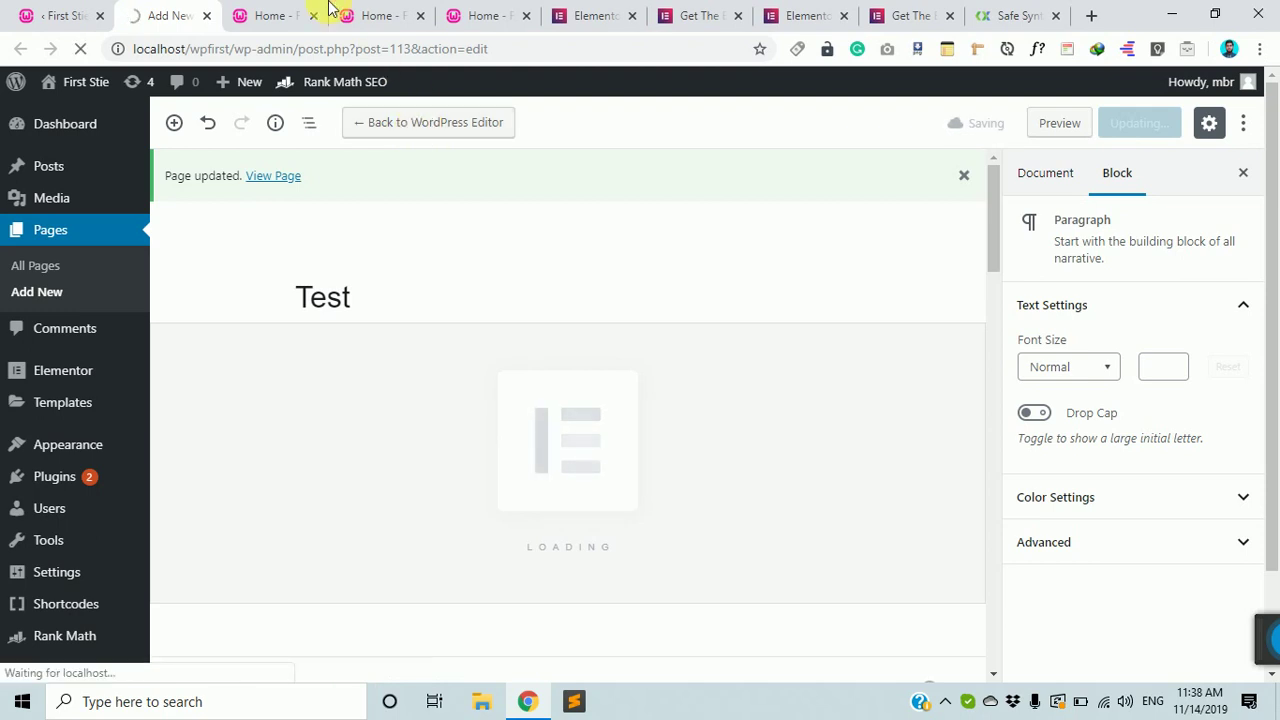
mouse_move(540, 703)
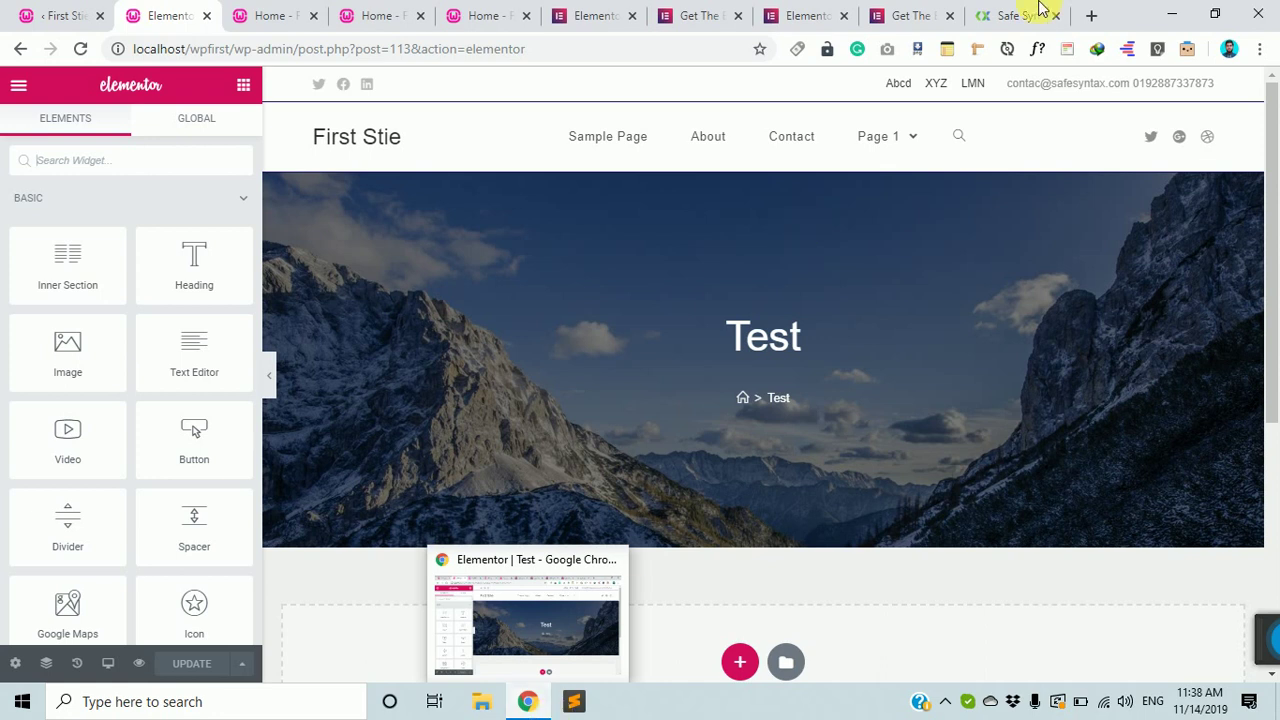
Examine the Test page's header, title banner, widget area and footer in the Full Width layout
scroll(986, 477, down, 2)
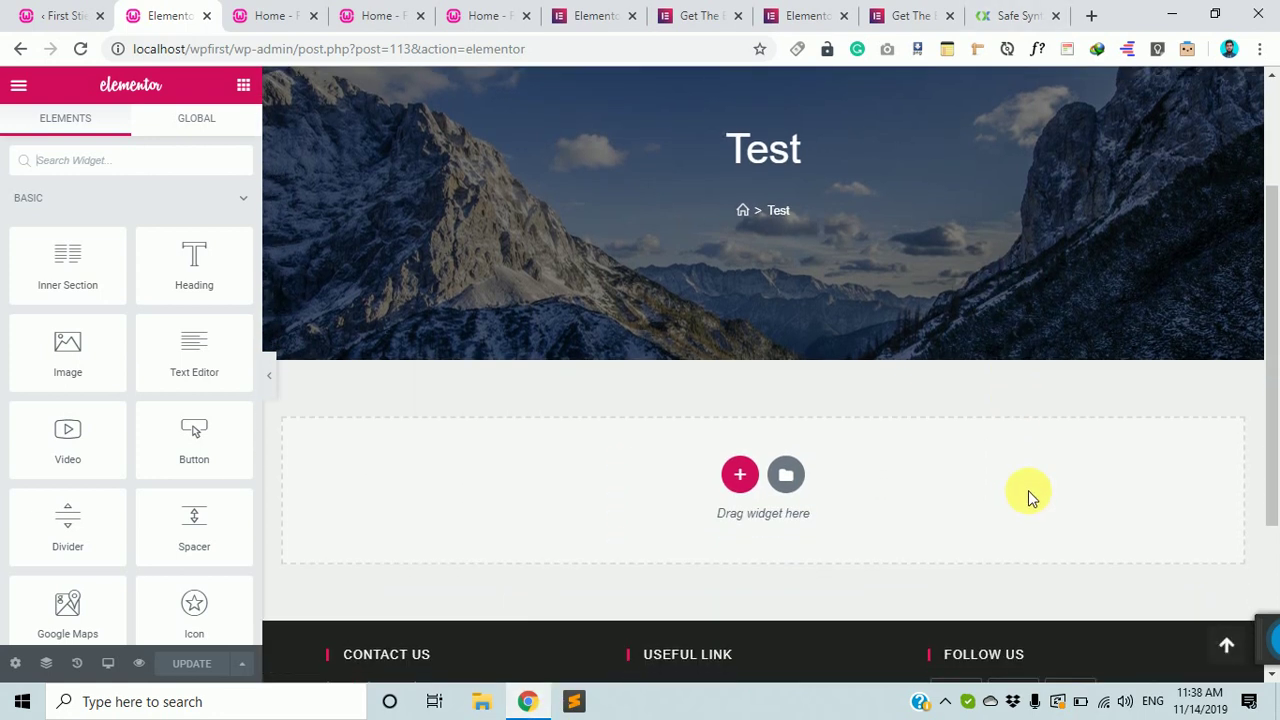
scroll(950, 450, up, 2)
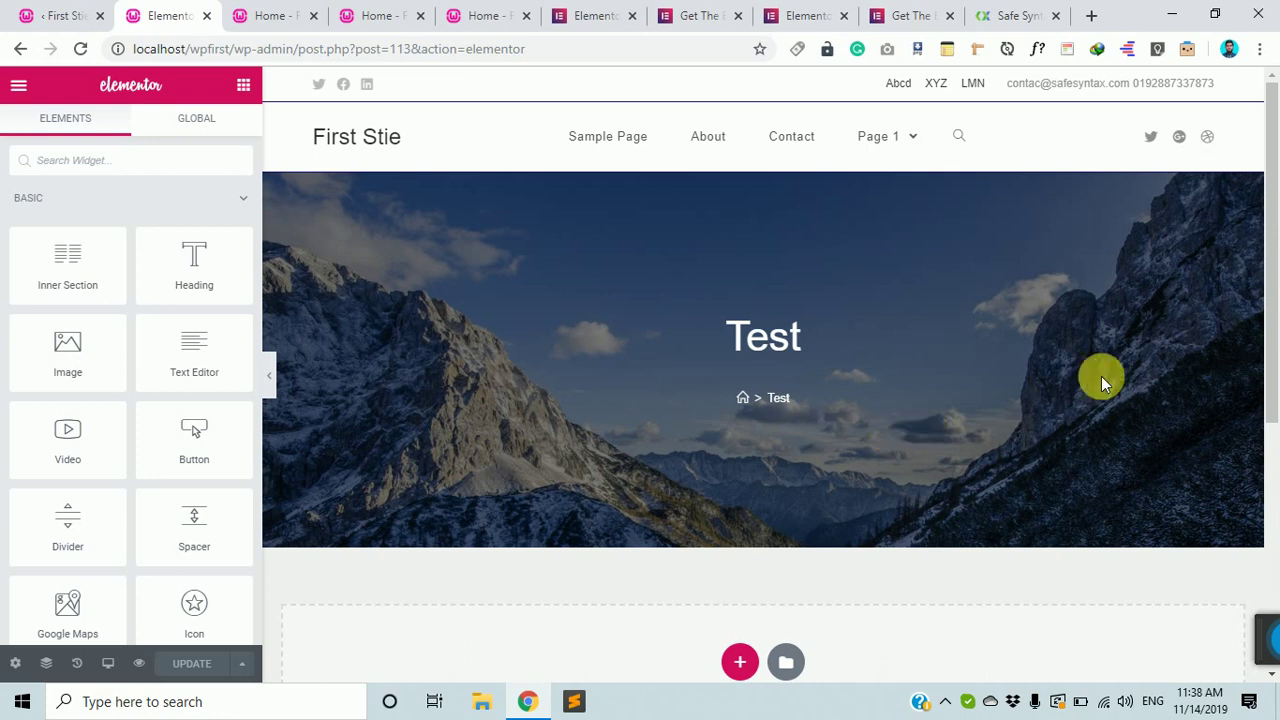
scroll(698, 487, down, 4)
scroll(943, 477, up, 4)
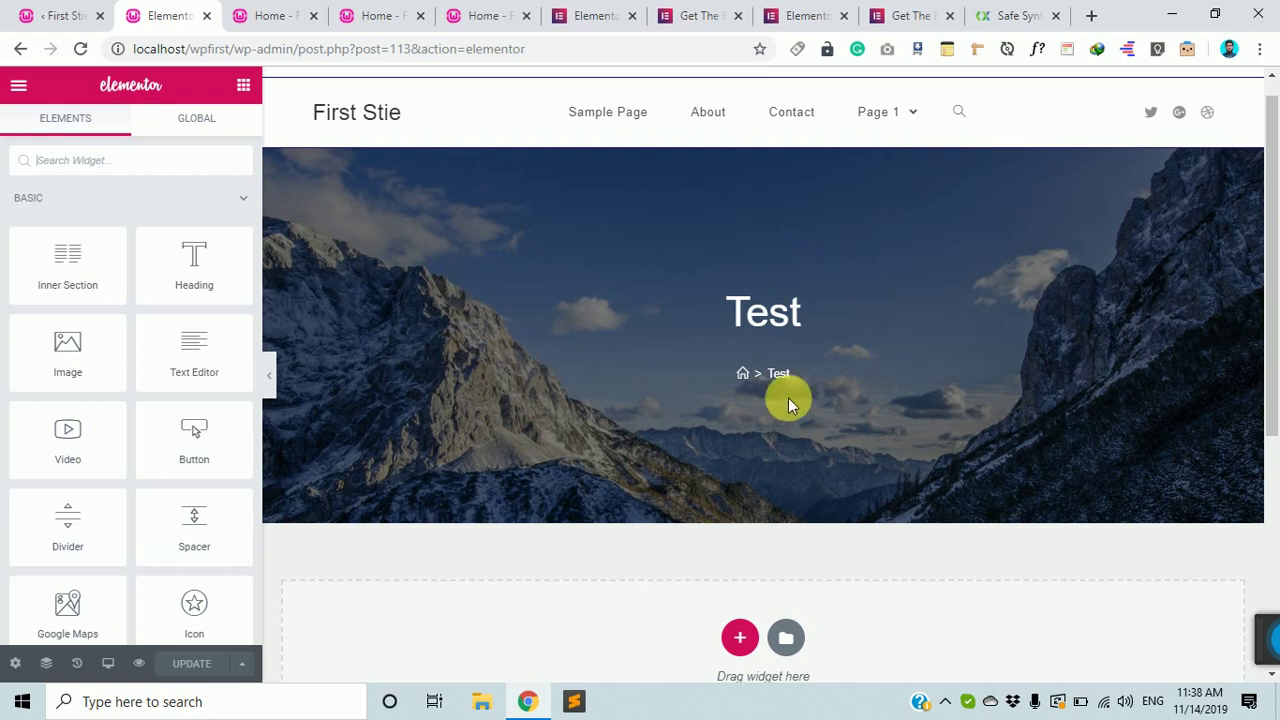
scroll(769, 422, down, 1)
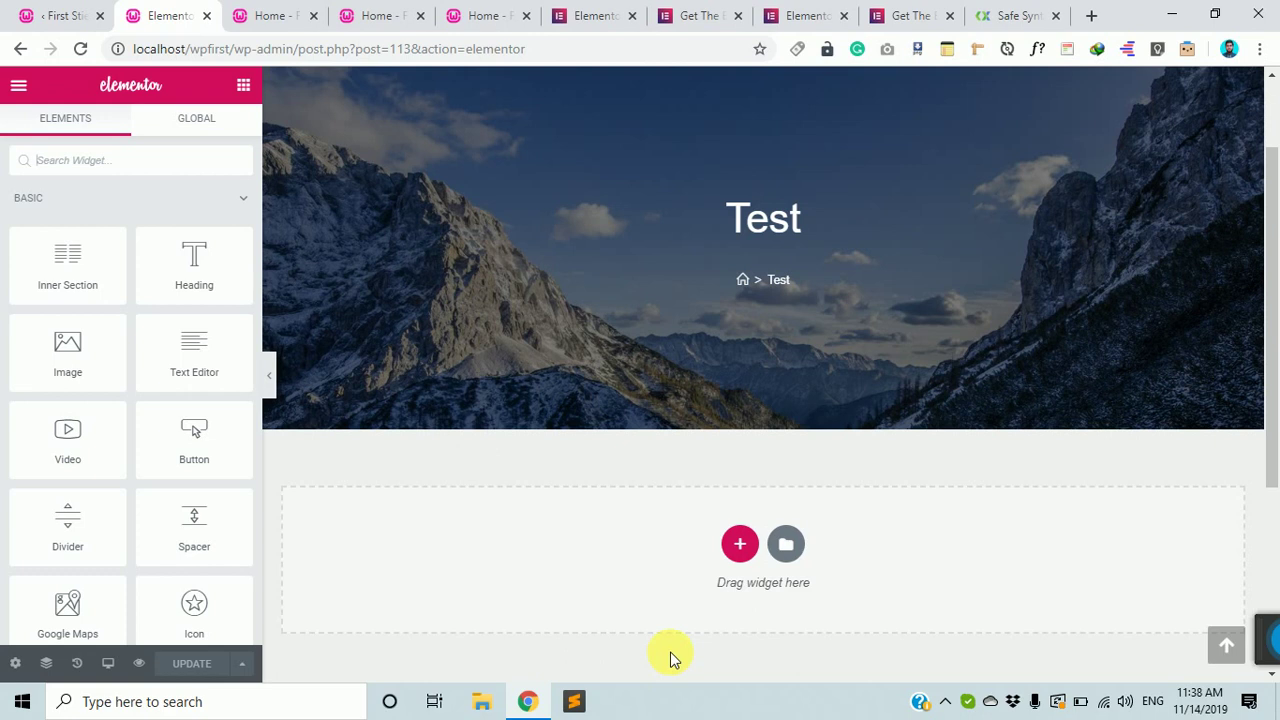
scroll(784, 540, up, 1)
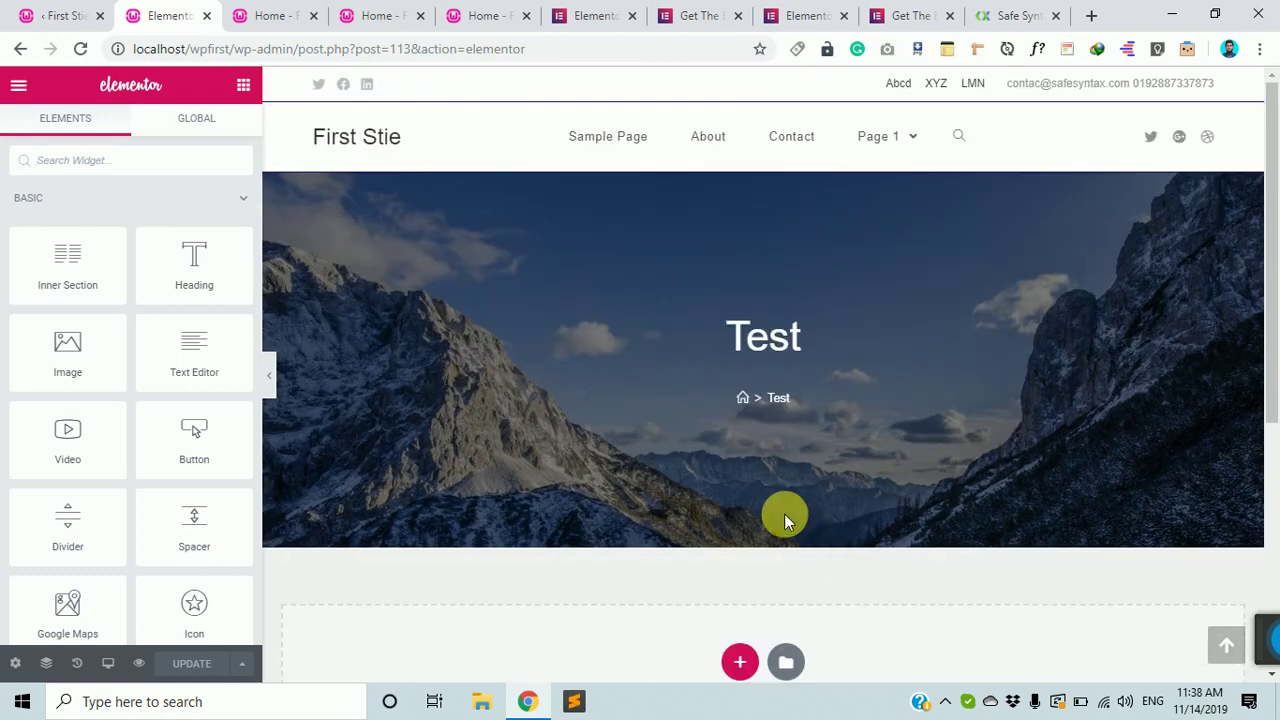
Return to the Test page's WordPress editor and set its page template to Elementor Canvas
click(19, 49)
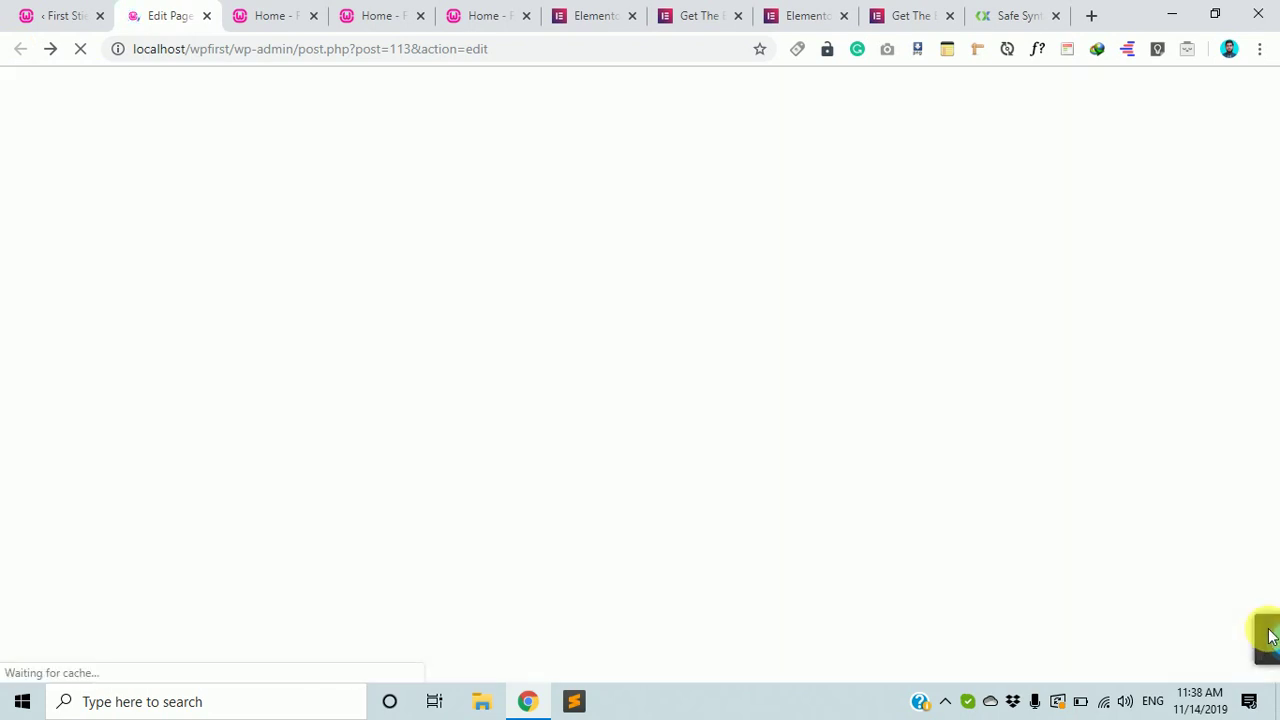
mouse_move(1035, 605)
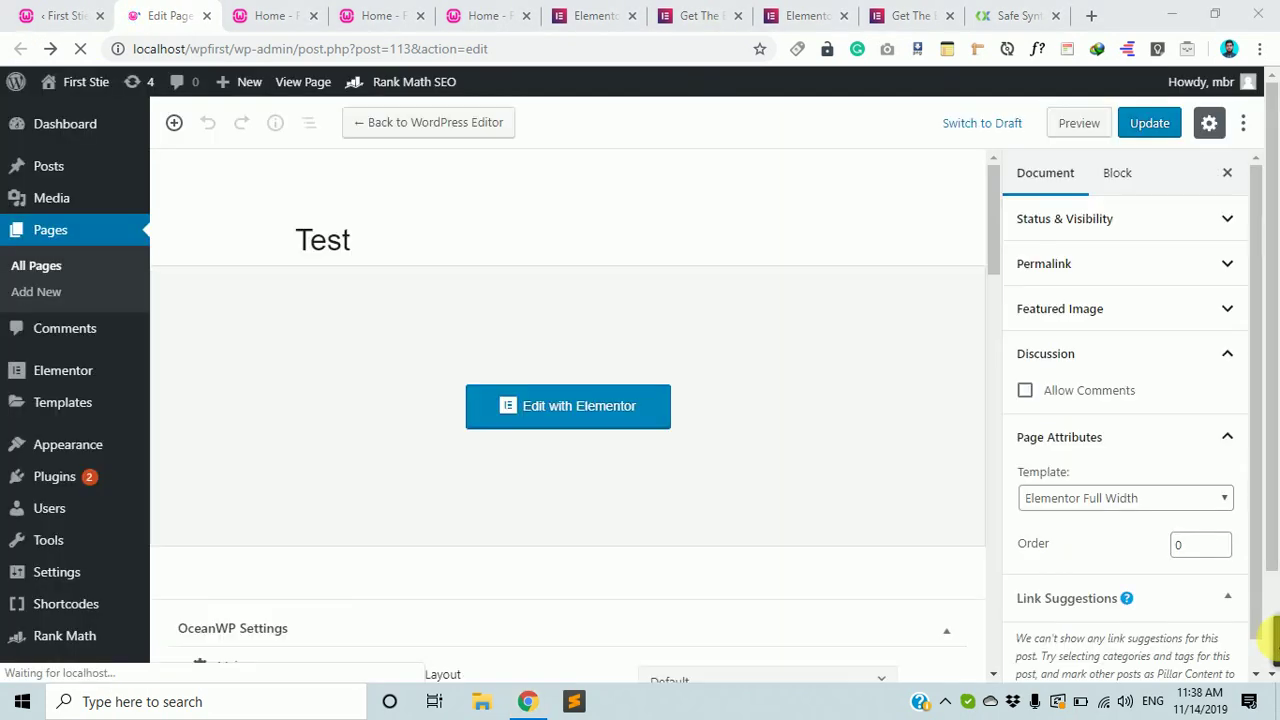
scroll(673, 505, down, 2)
scroll(678, 507, up, 2)
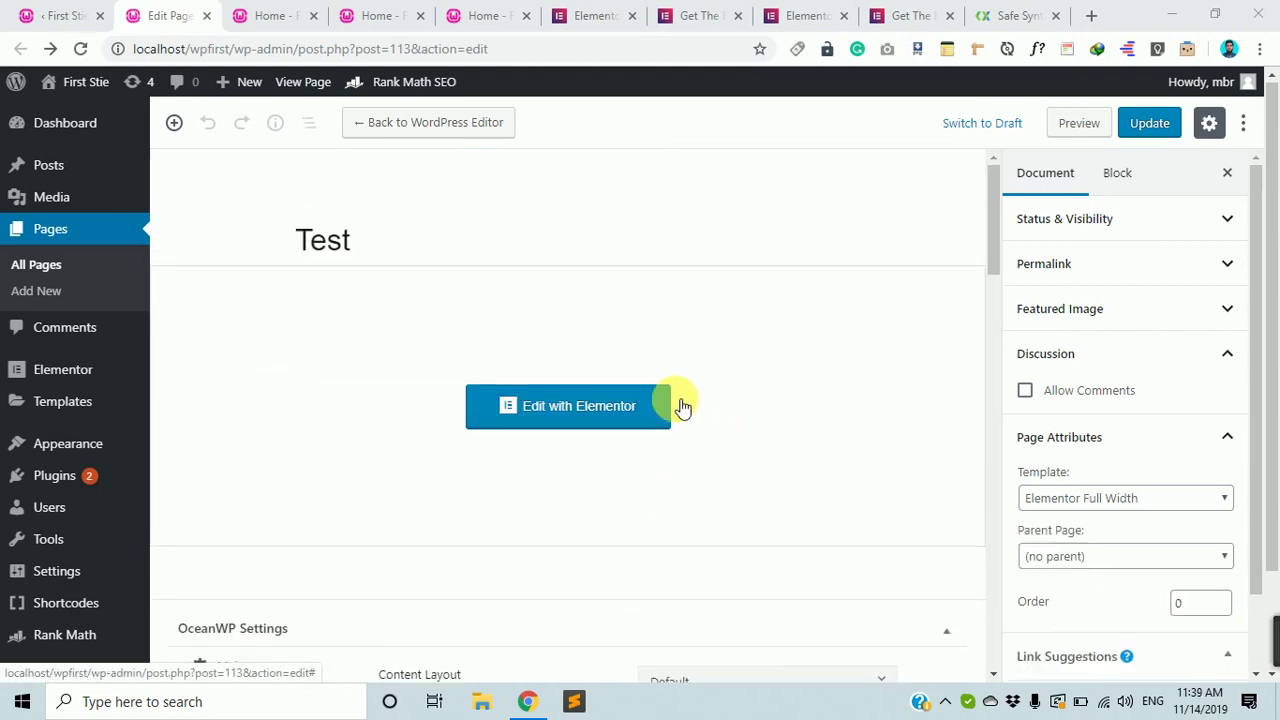
scroll(838, 538, down, 4)
scroll(836, 533, up, 4)
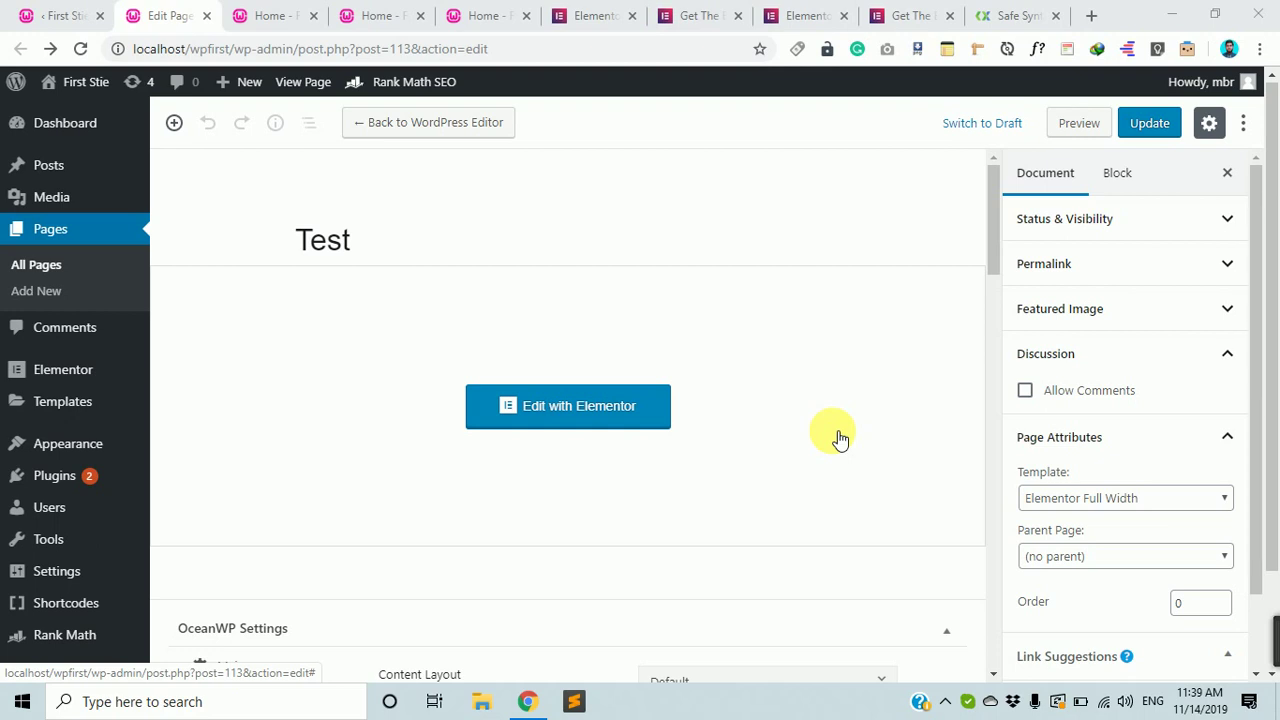
scroll(840, 440, down, 2)
scroll(777, 491, up, 2)
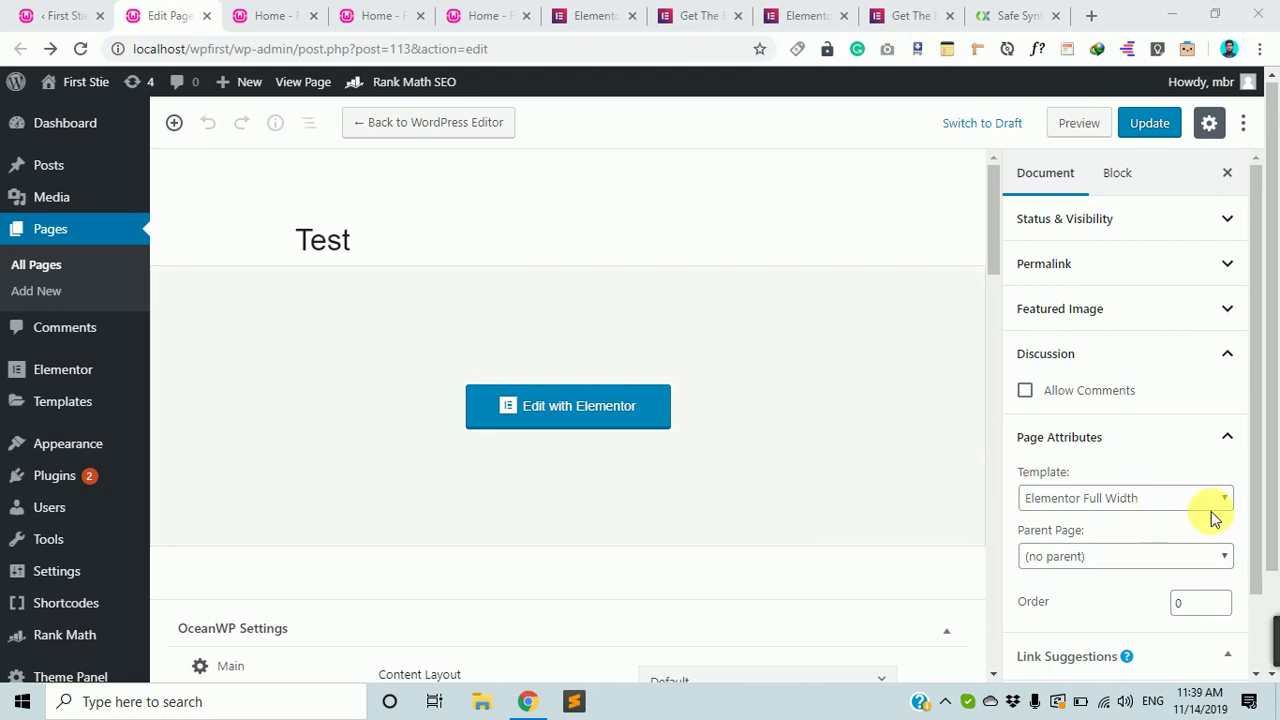
click(1152, 497)
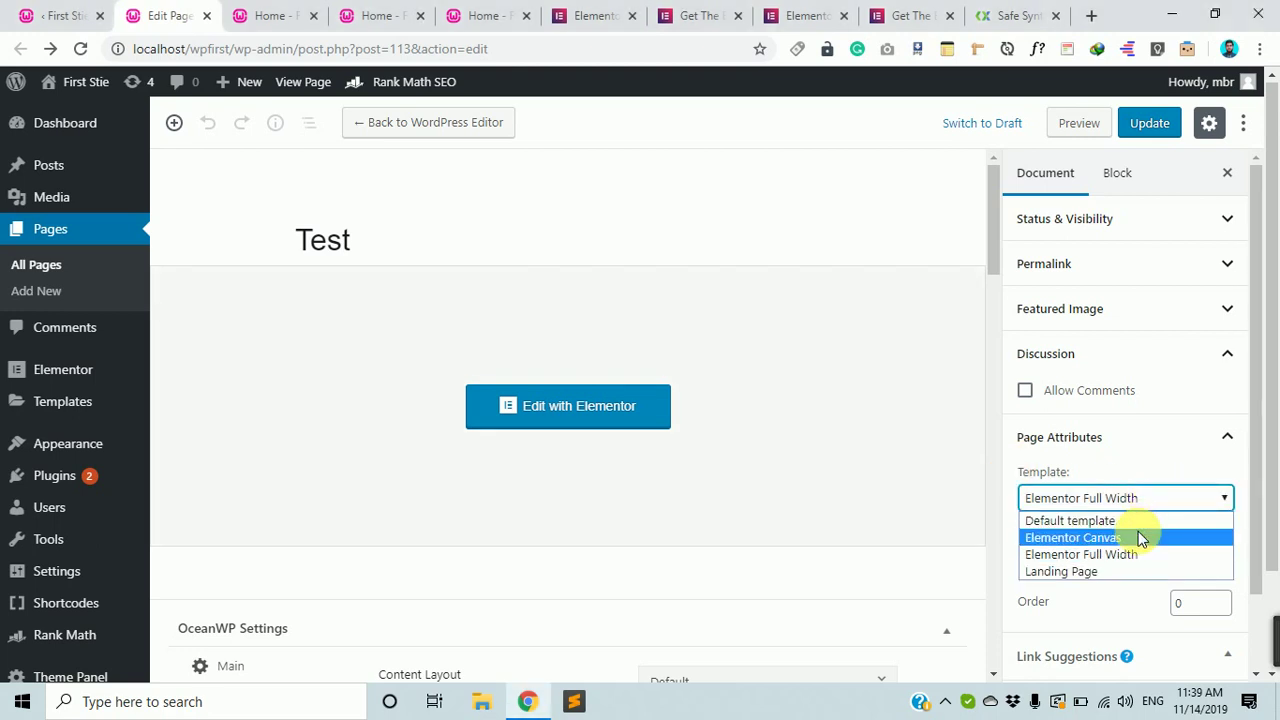
click(1138, 537)
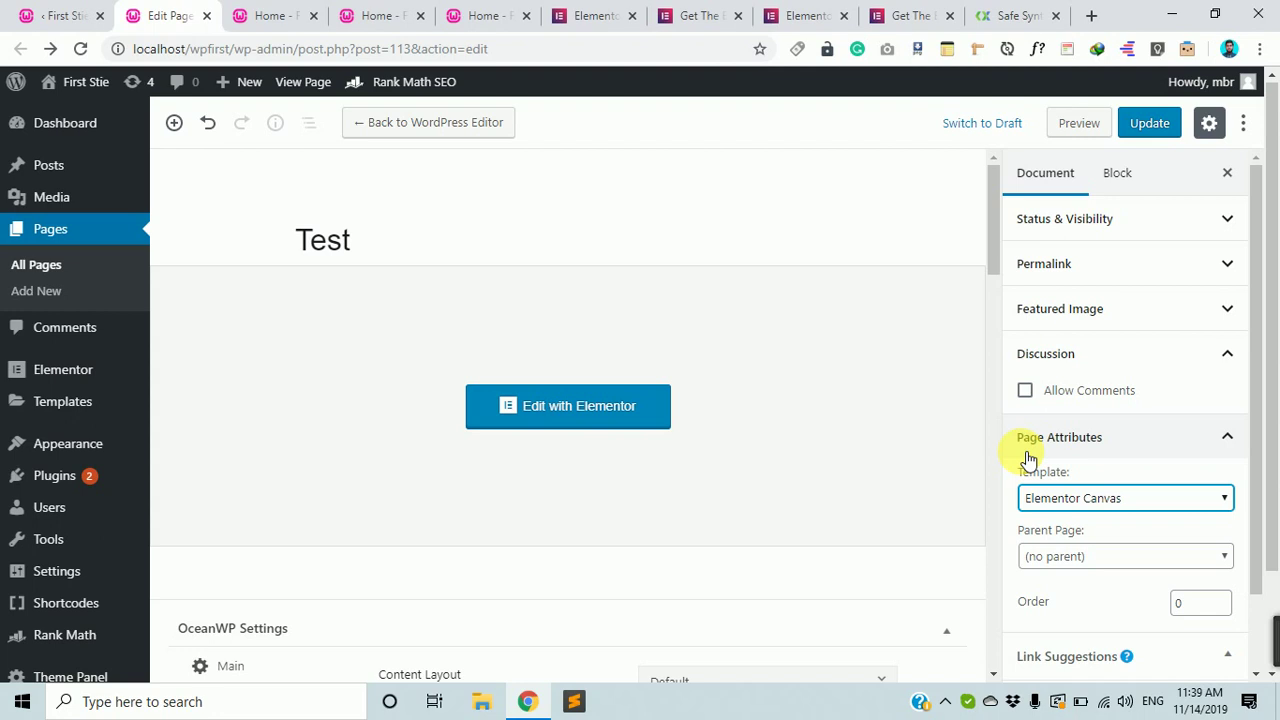
Update the Test page and check its Canvas layout in Elementor before going back to the WordPress editor
click(1155, 124)
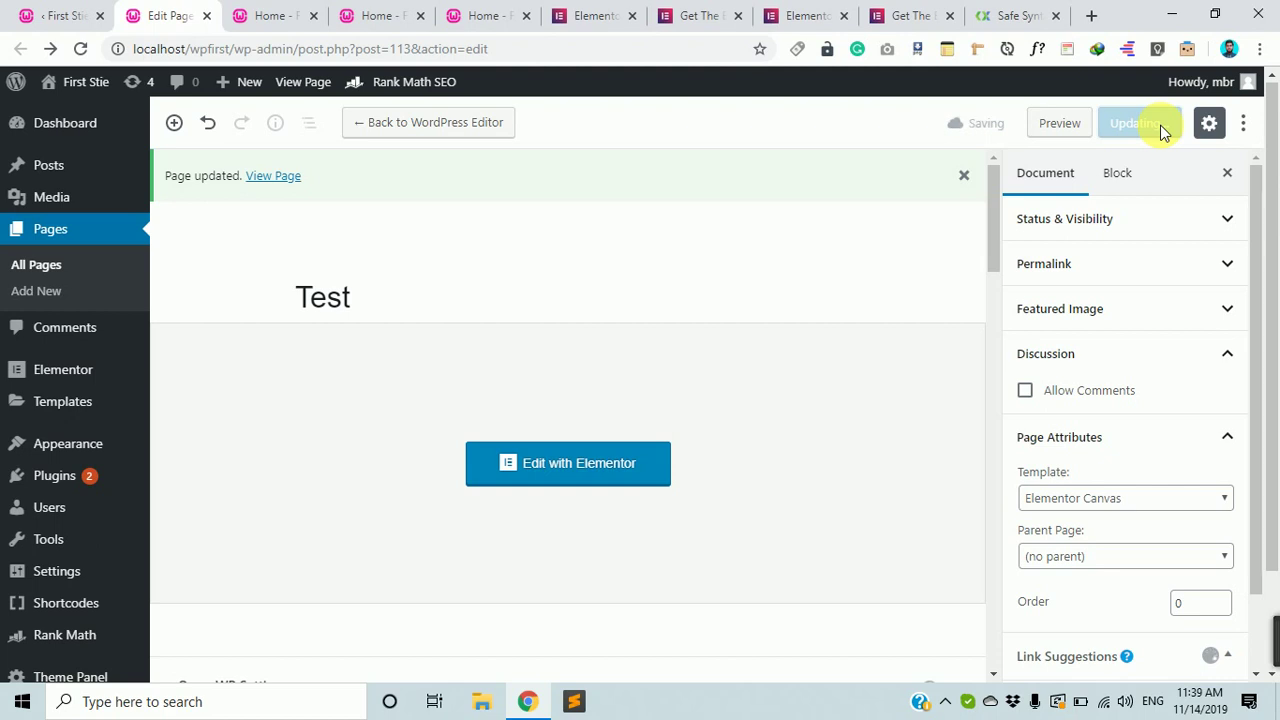
click(585, 470)
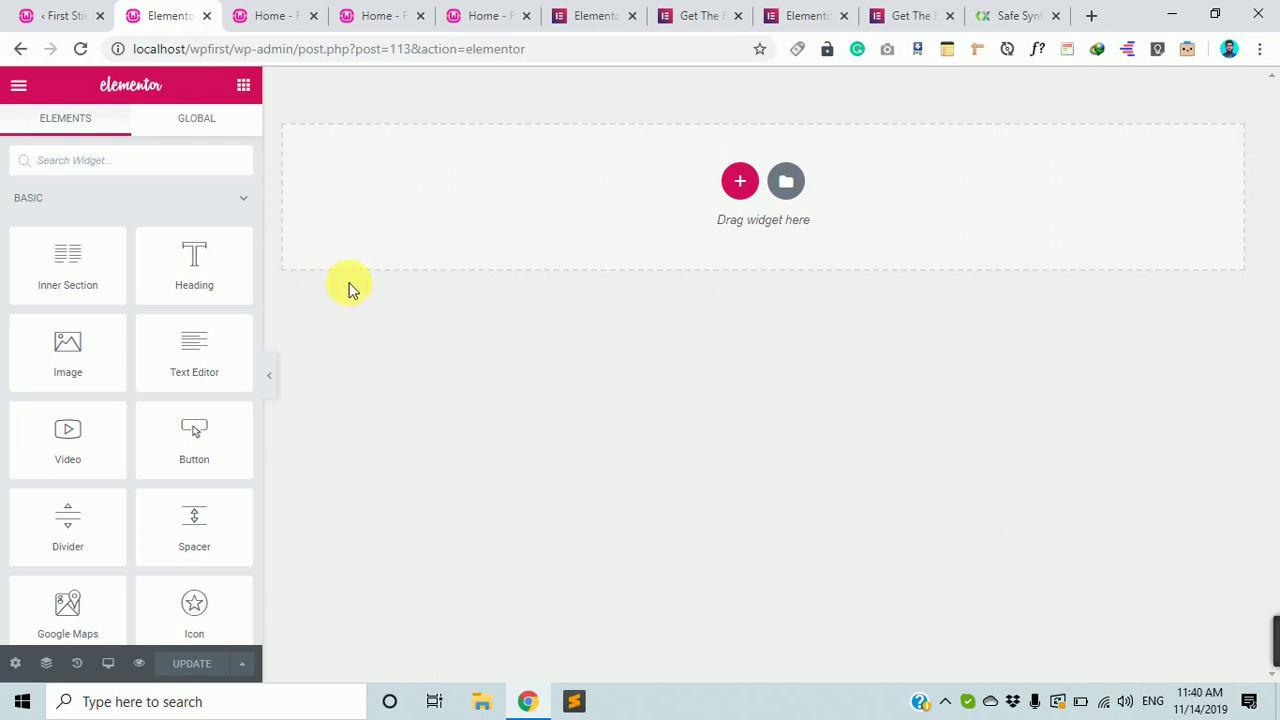
click(21, 50)
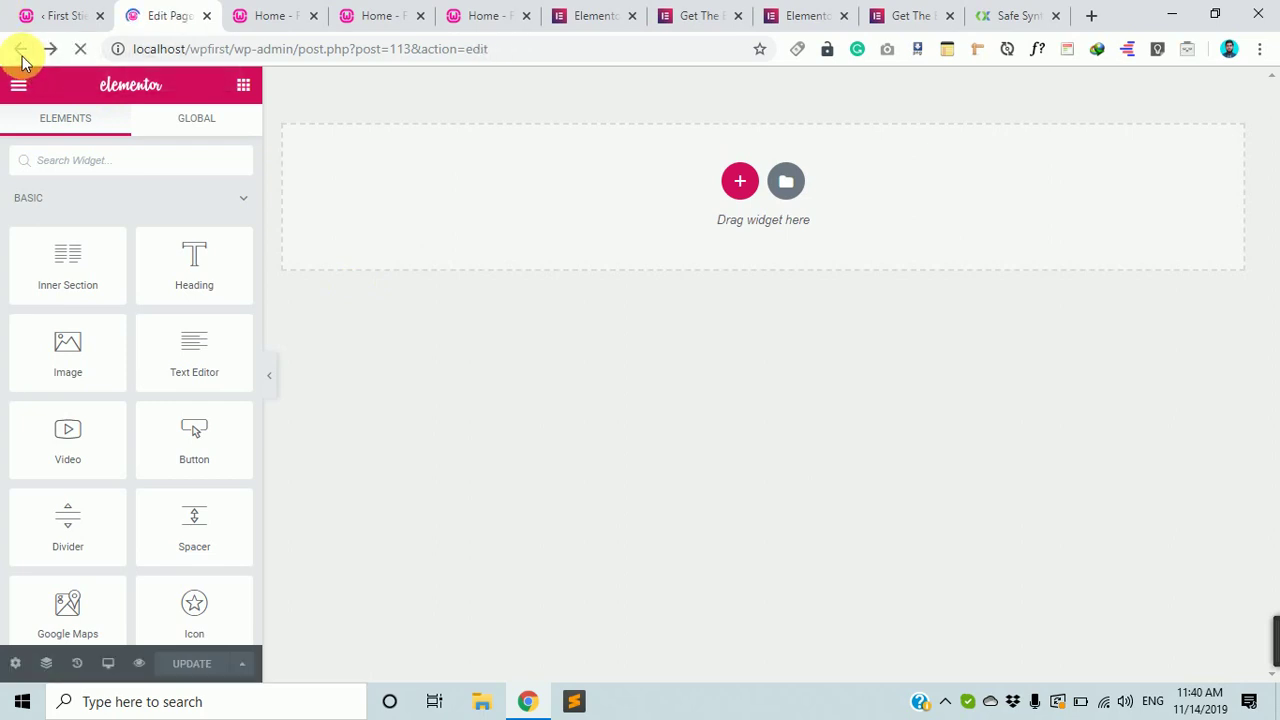
Create a new page from Elementor's Getting Started page and look through its default layout and sidebar
click(62, 15)
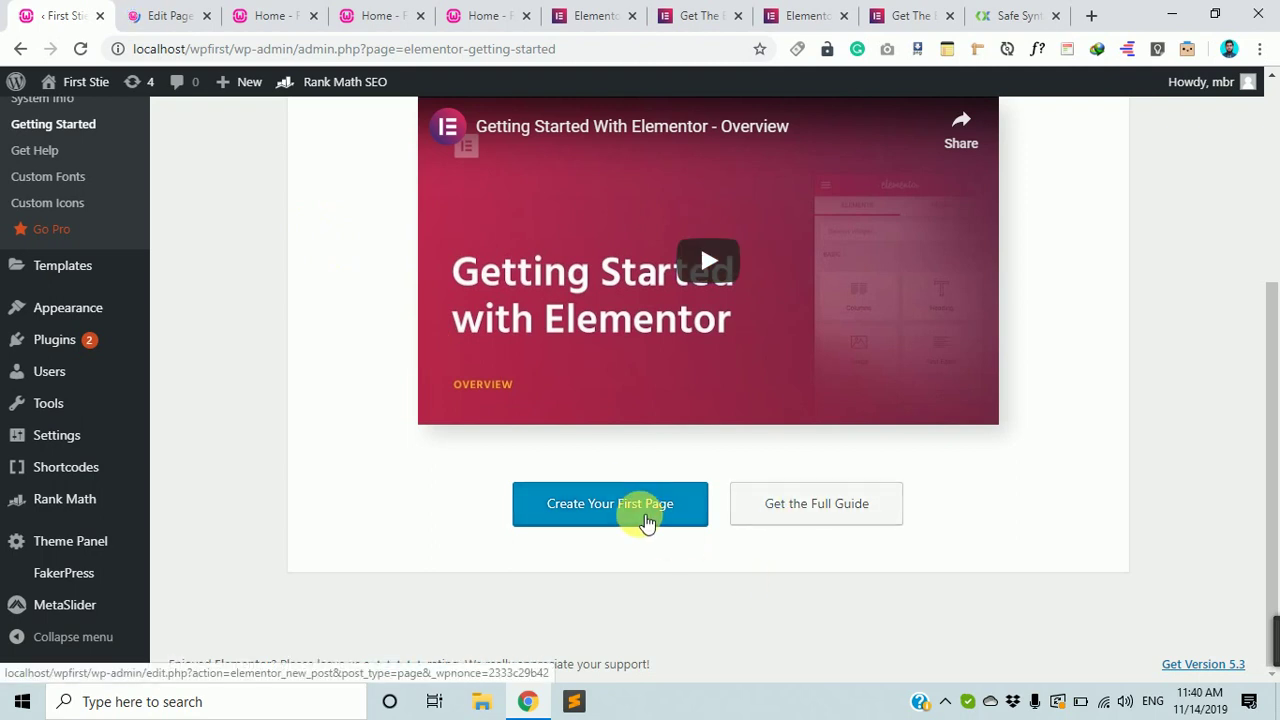
click(648, 522)
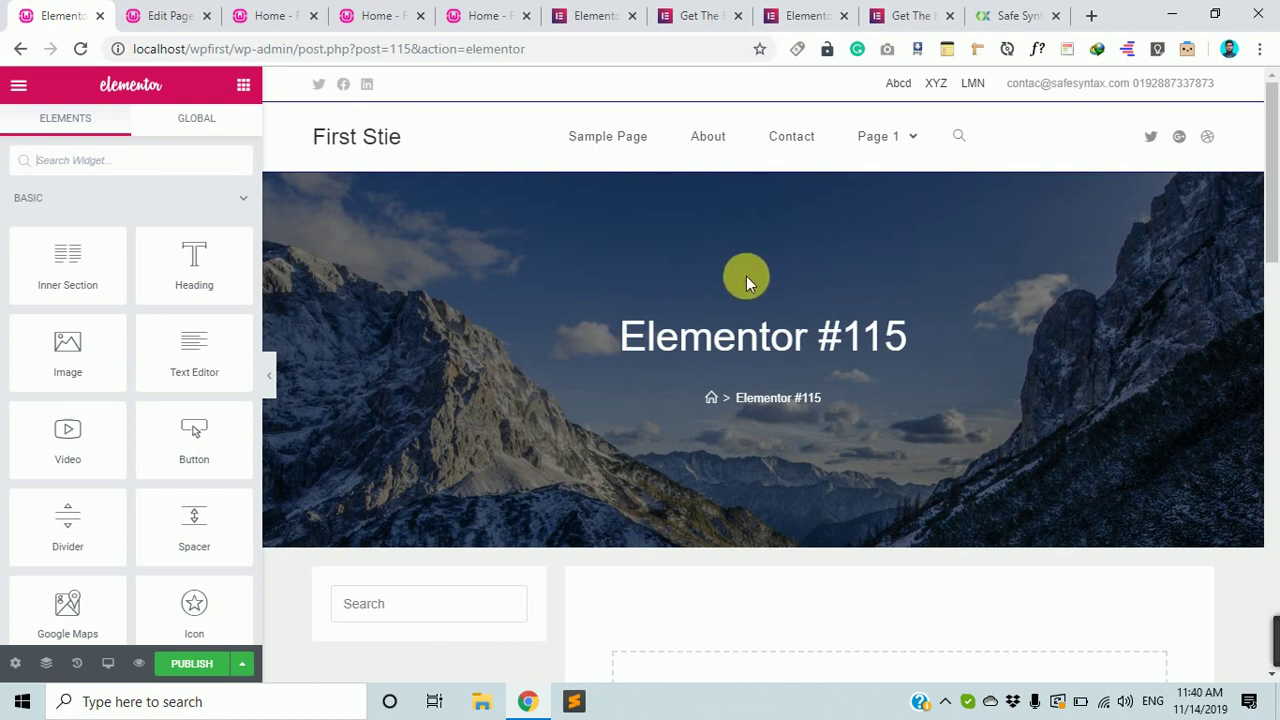
scroll(529, 509, down, 5)
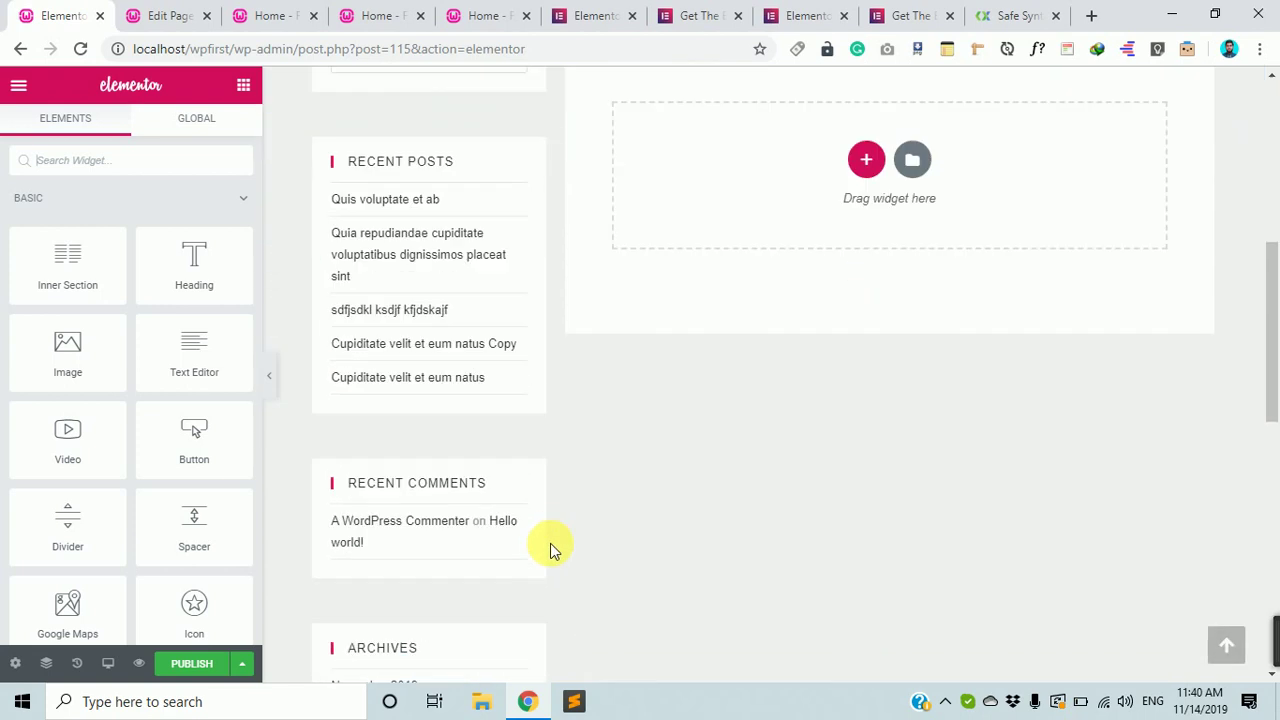
scroll(551, 549, down, 3)
Title the new Elementor page "Amader Page" in its general settings and publish it
click(14, 664)
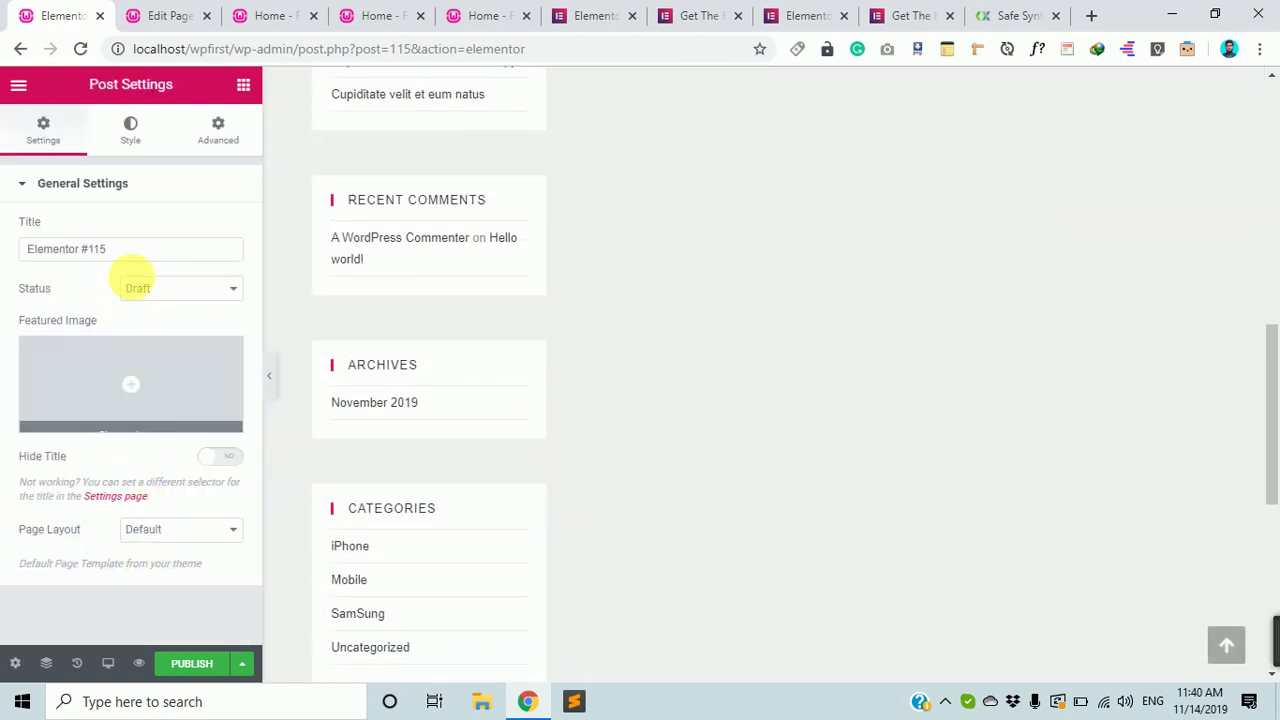
click(143, 251)
drag(143, 251, 34, 240)
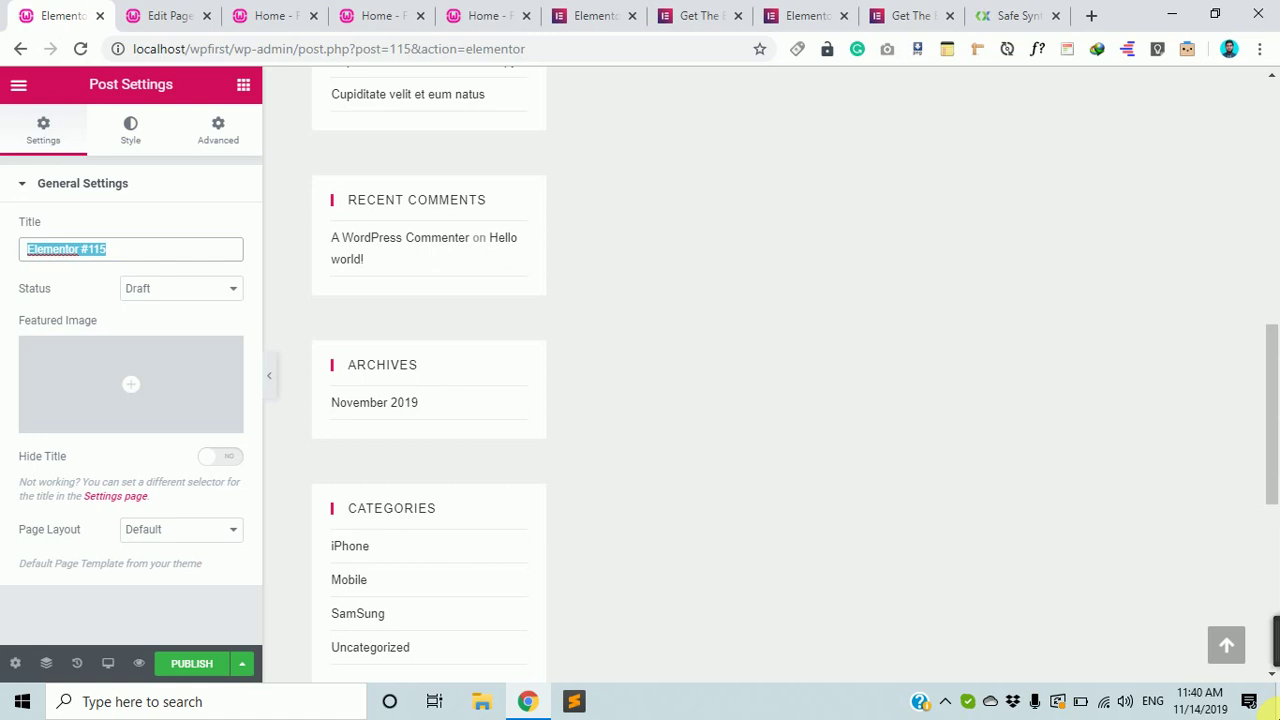
text(Ama)
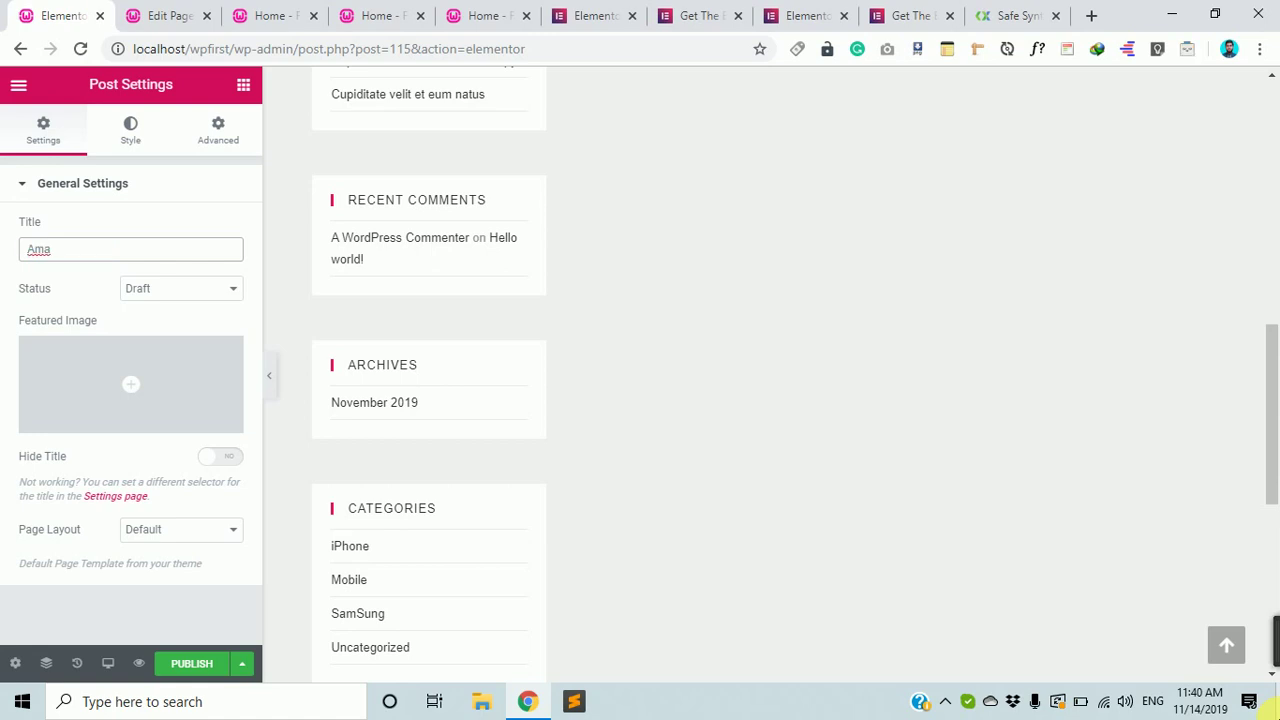
text(der Page)
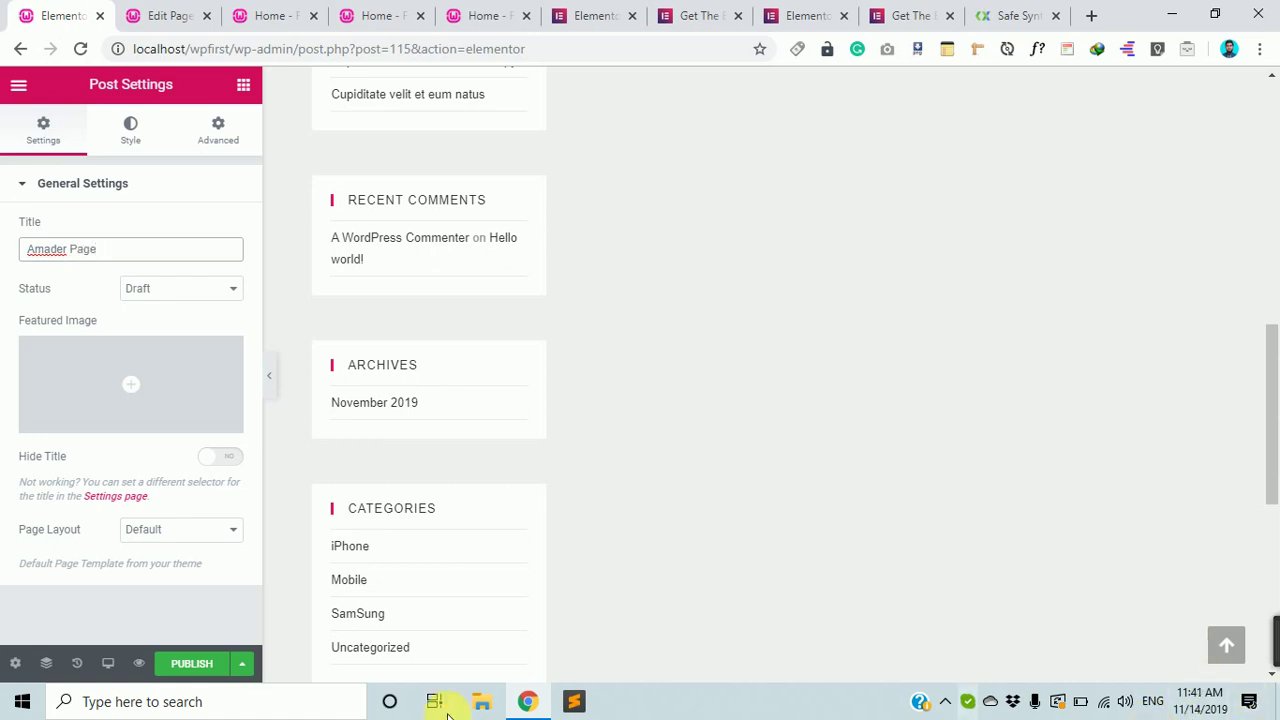
click(204, 664)
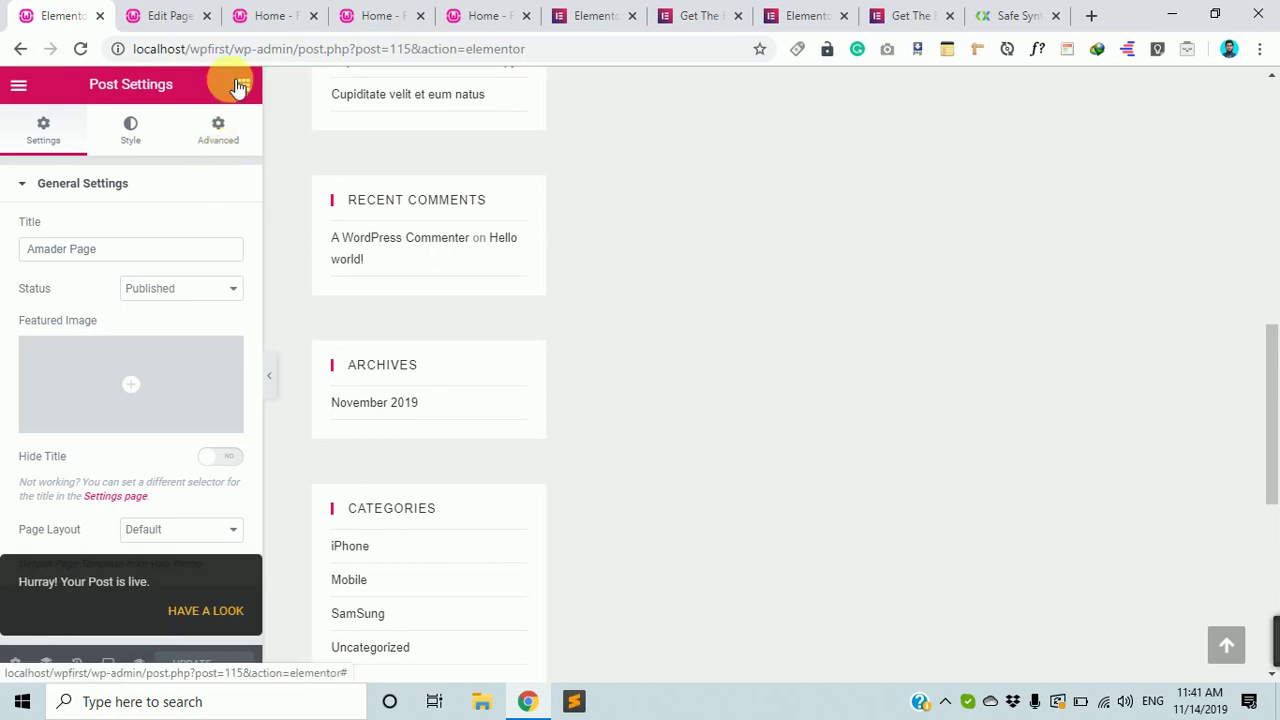
Reopen the Test page in Elementor and compare its general settings and layout with those of Amader Page
click(186, 20)
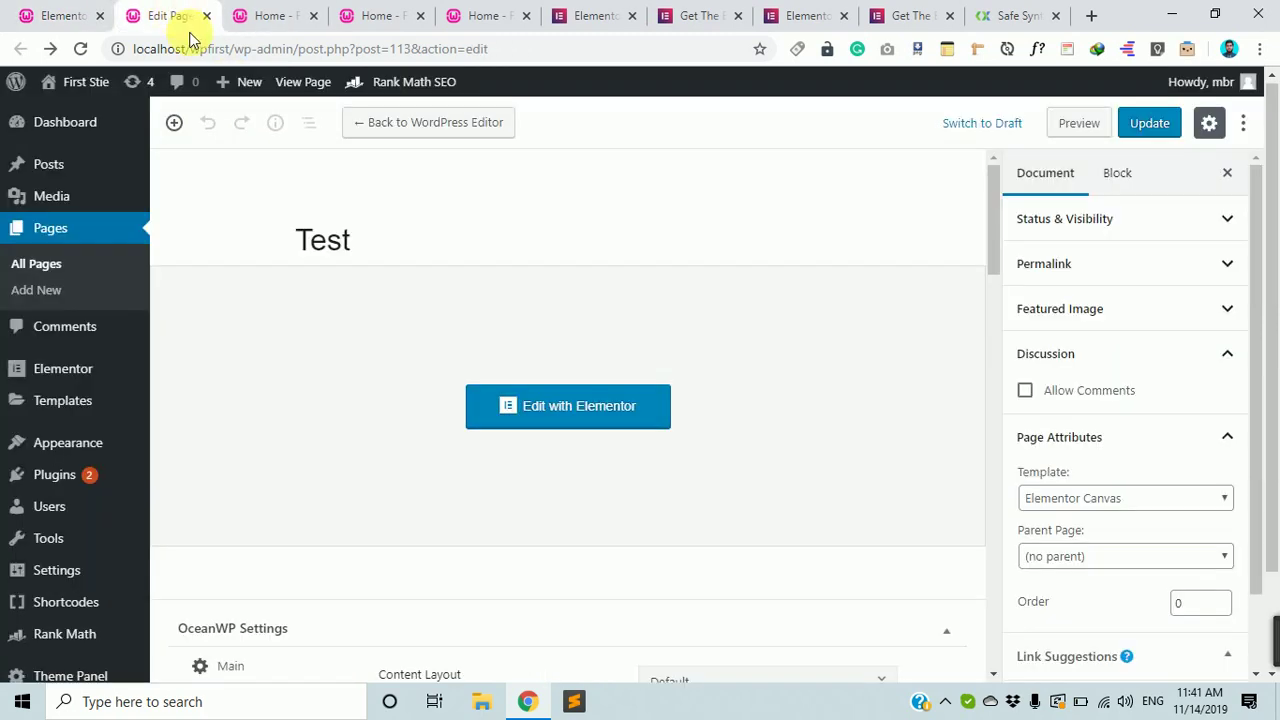
click(577, 408)
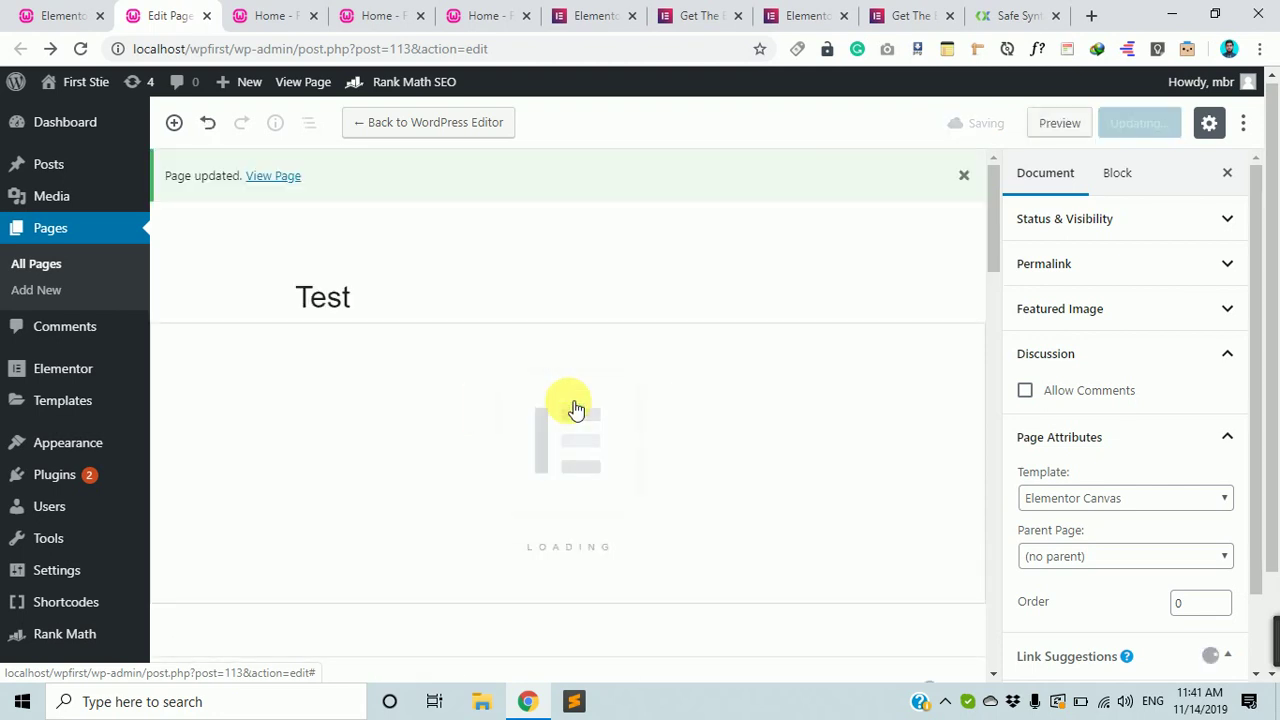
click(60, 15)
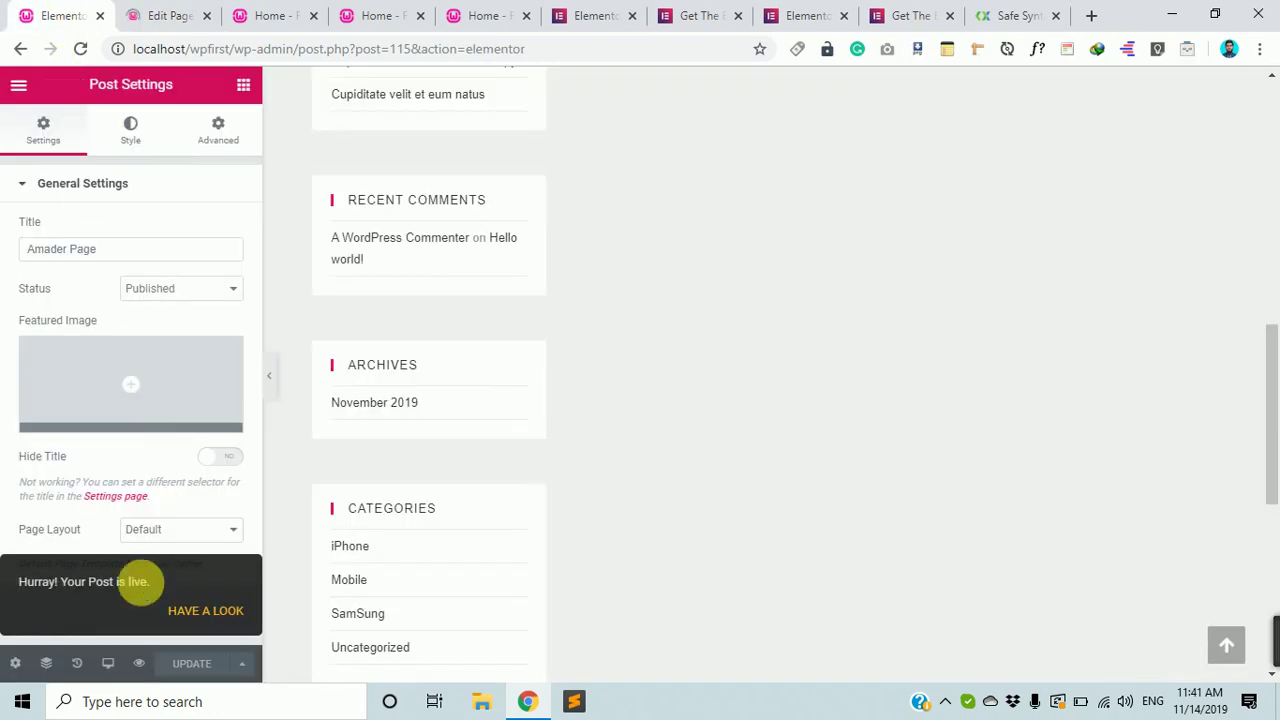
click(165, 15)
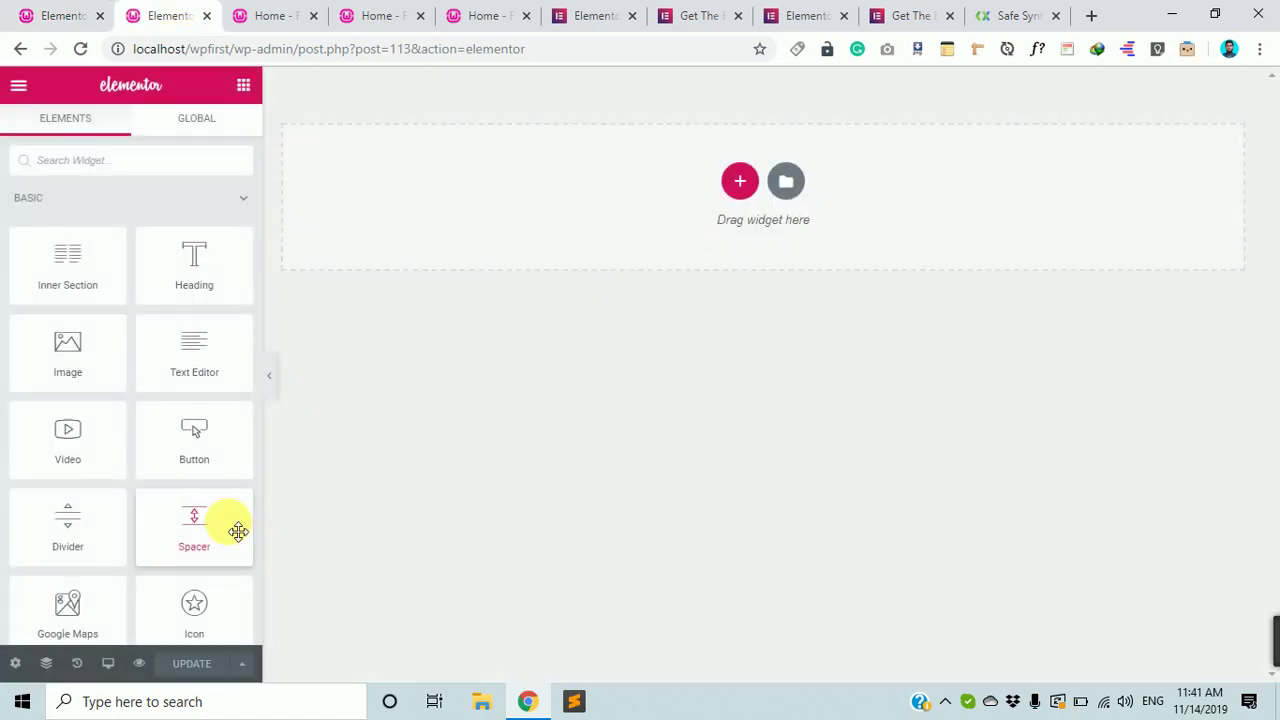
click(15, 663)
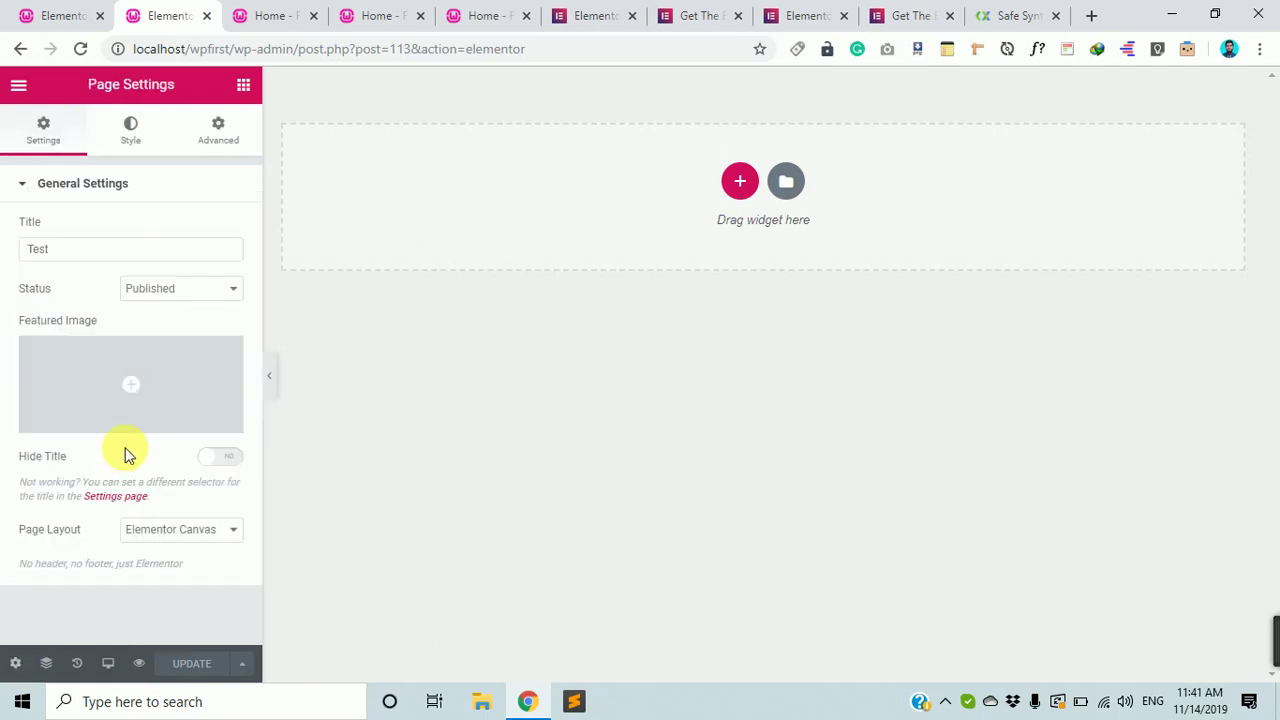
click(77, 252)
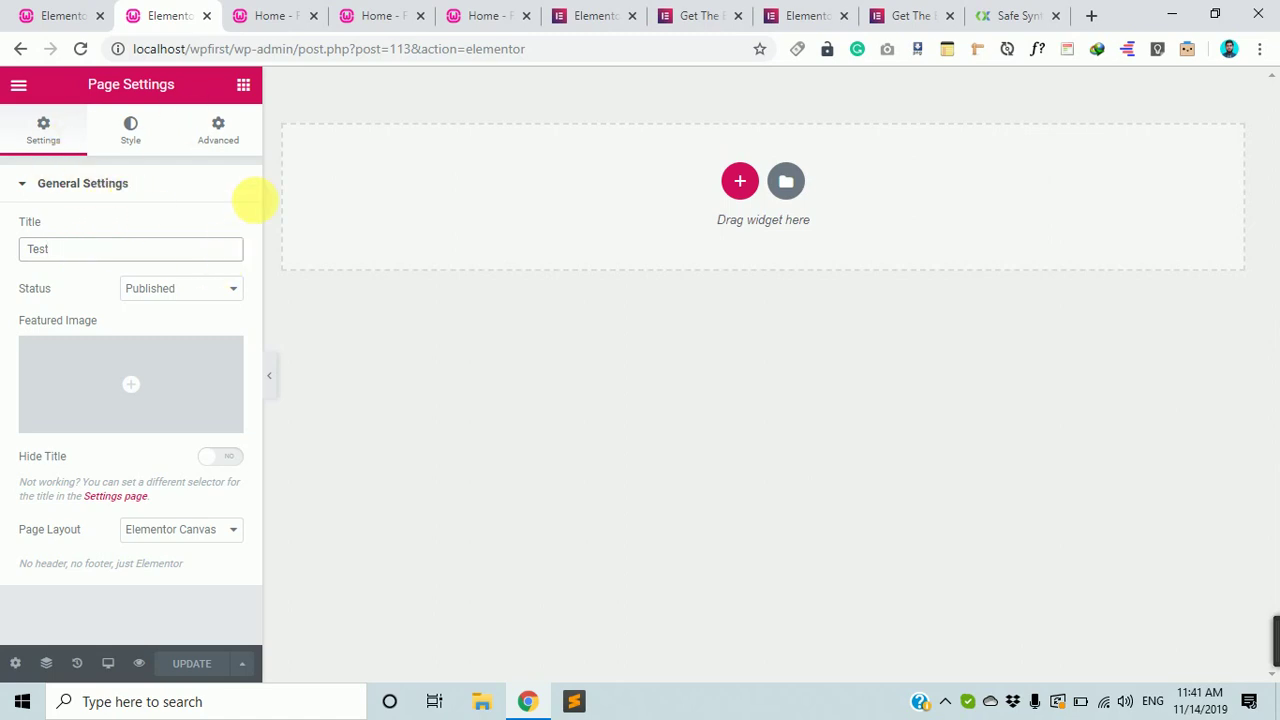
click(57, 14)
scroll(558, 484, up, 2)
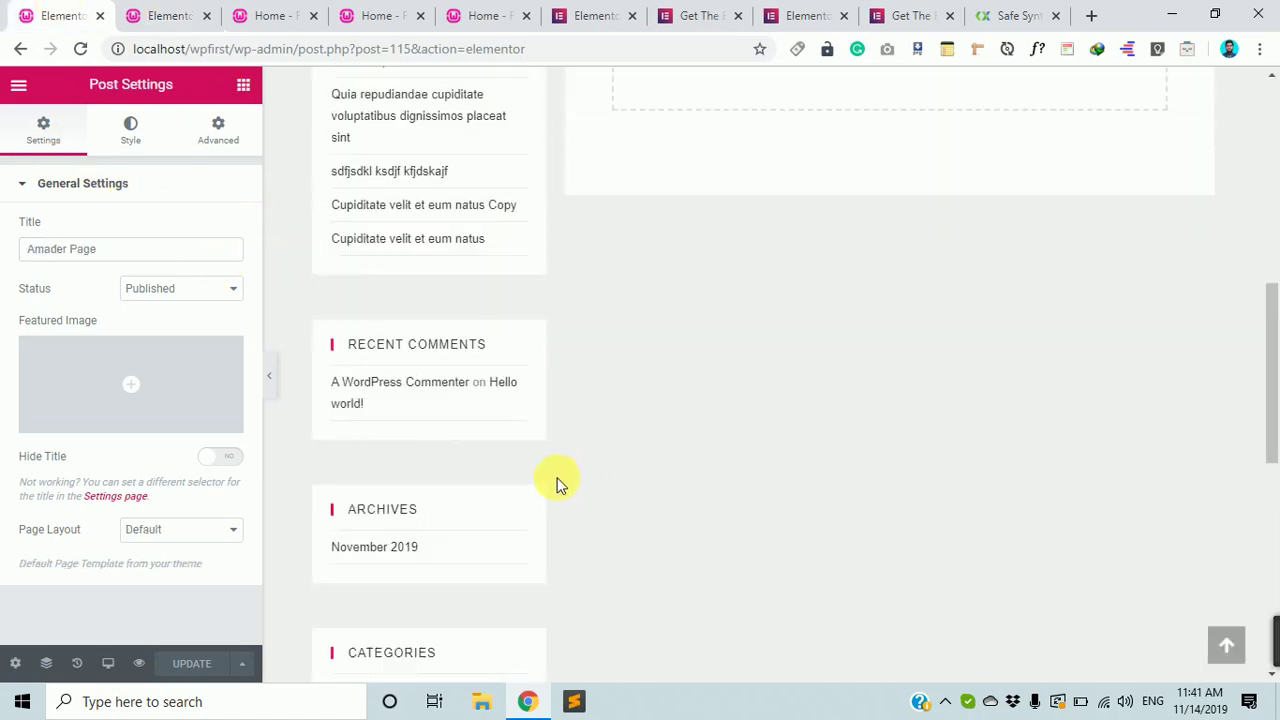
Leave the Amader Page editor for Elementor's Getting Started page and look over the Elementor admin entries
scroll(558, 484, up, 6)
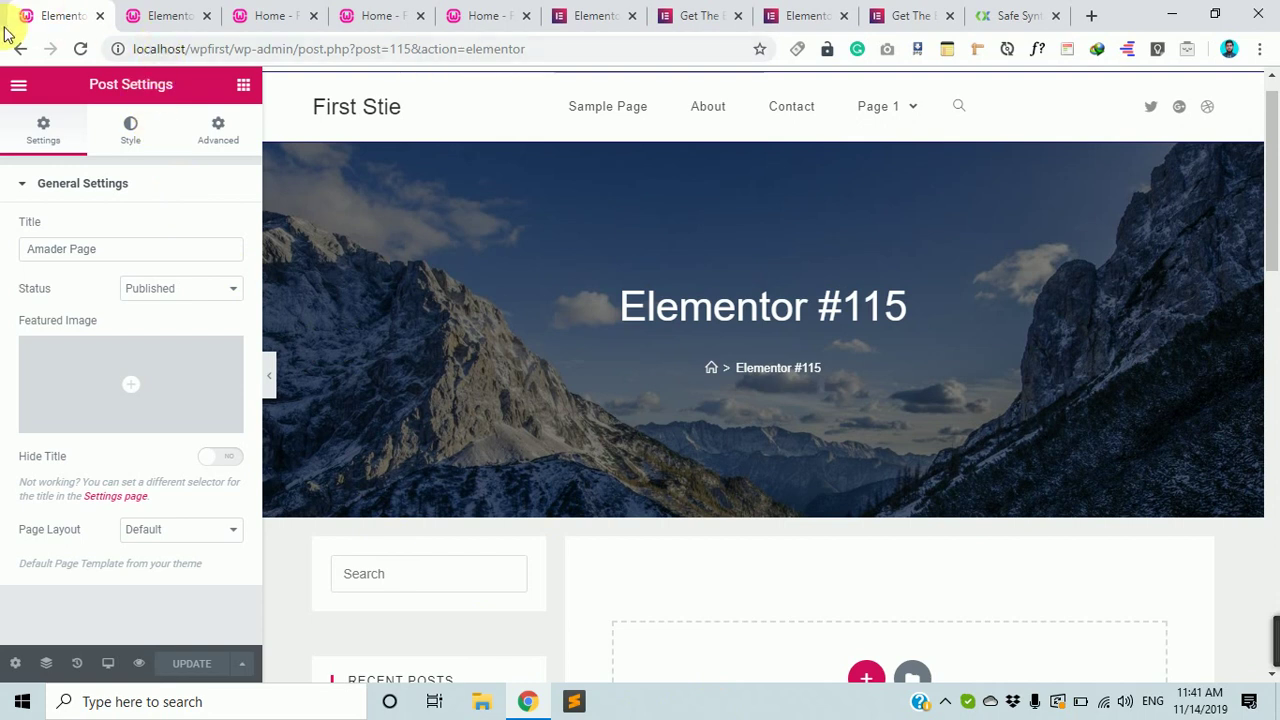
click(16, 48)
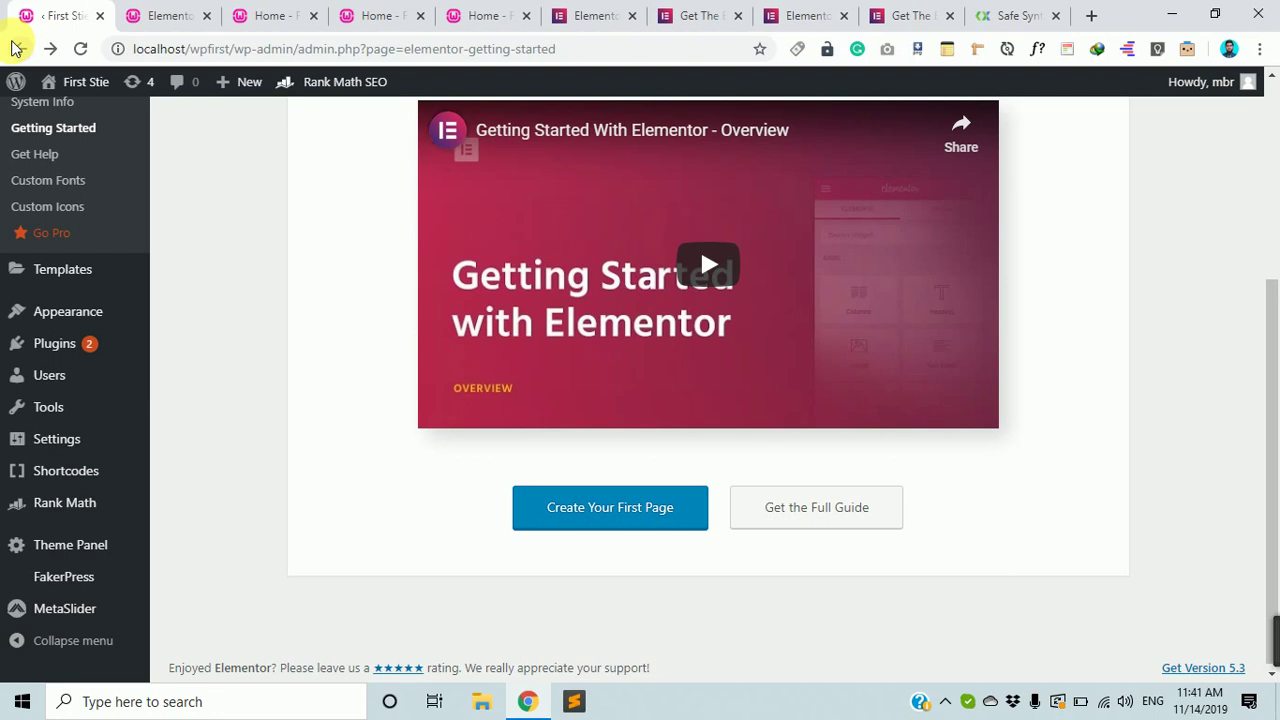
scroll(538, 440, up, 4)
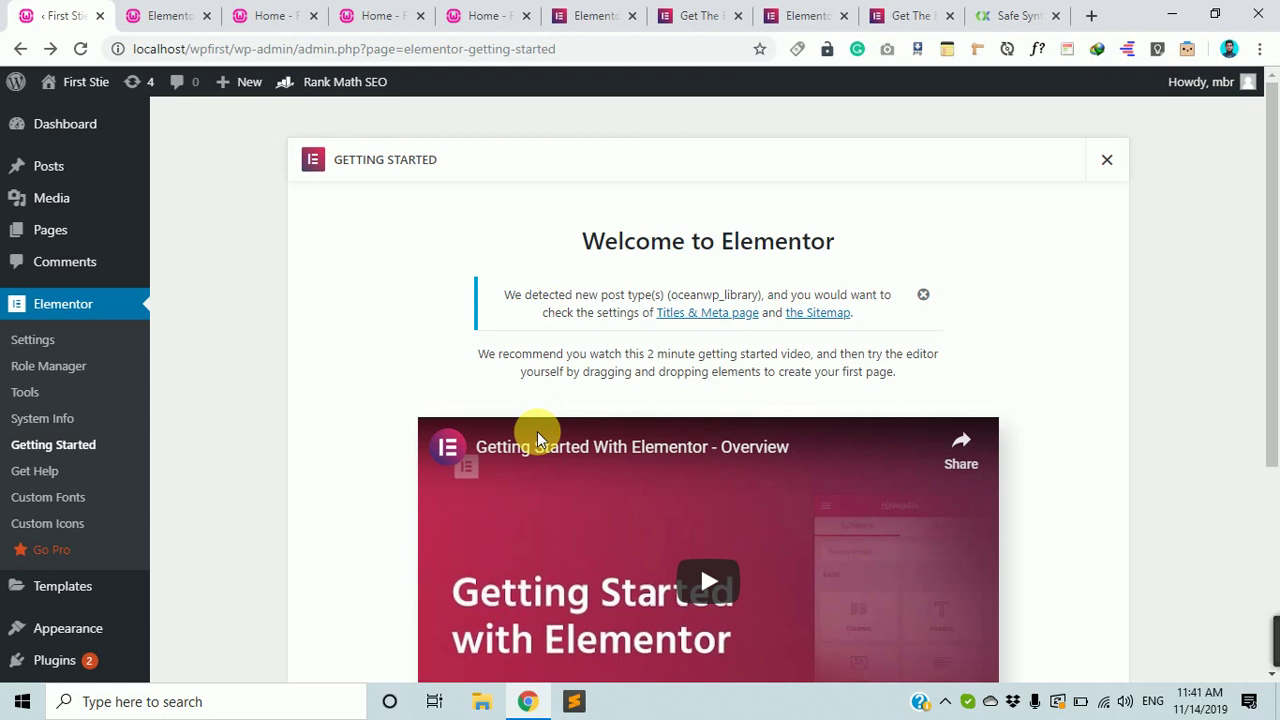
scroll(60, 495, down, 1)
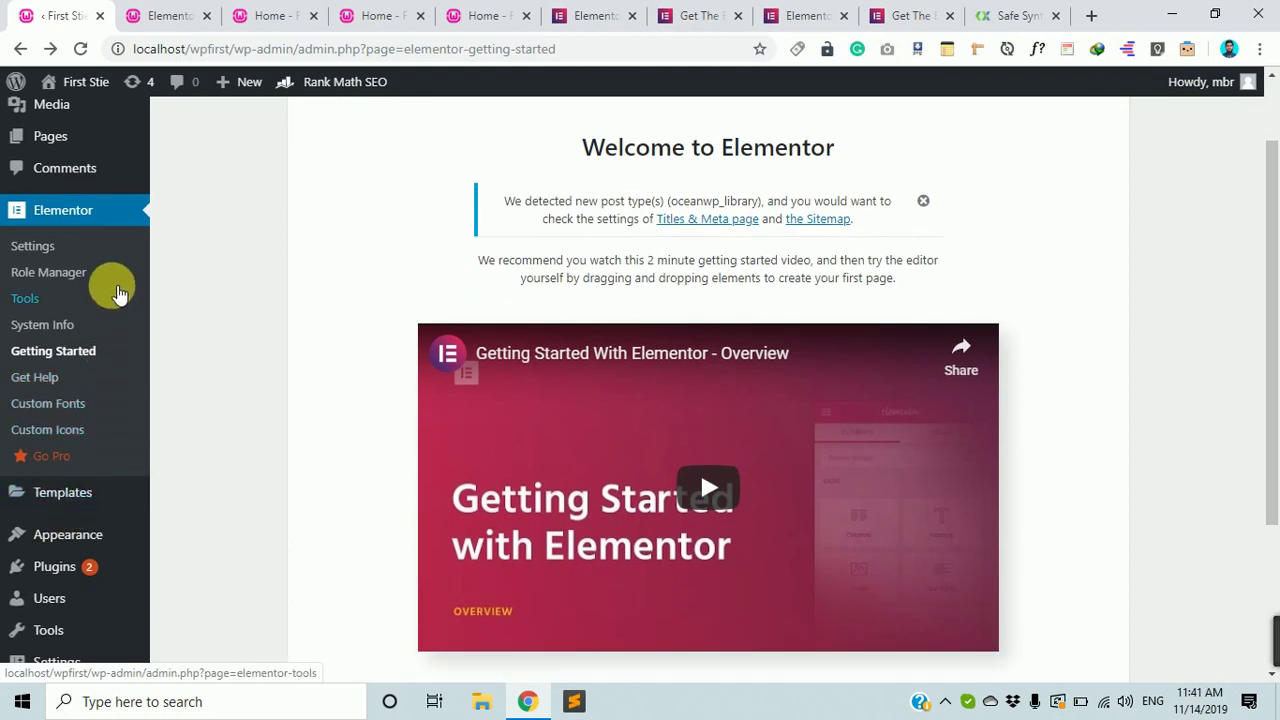
scroll(160, 300, up, 1)
scroll(166, 318, up, 1)
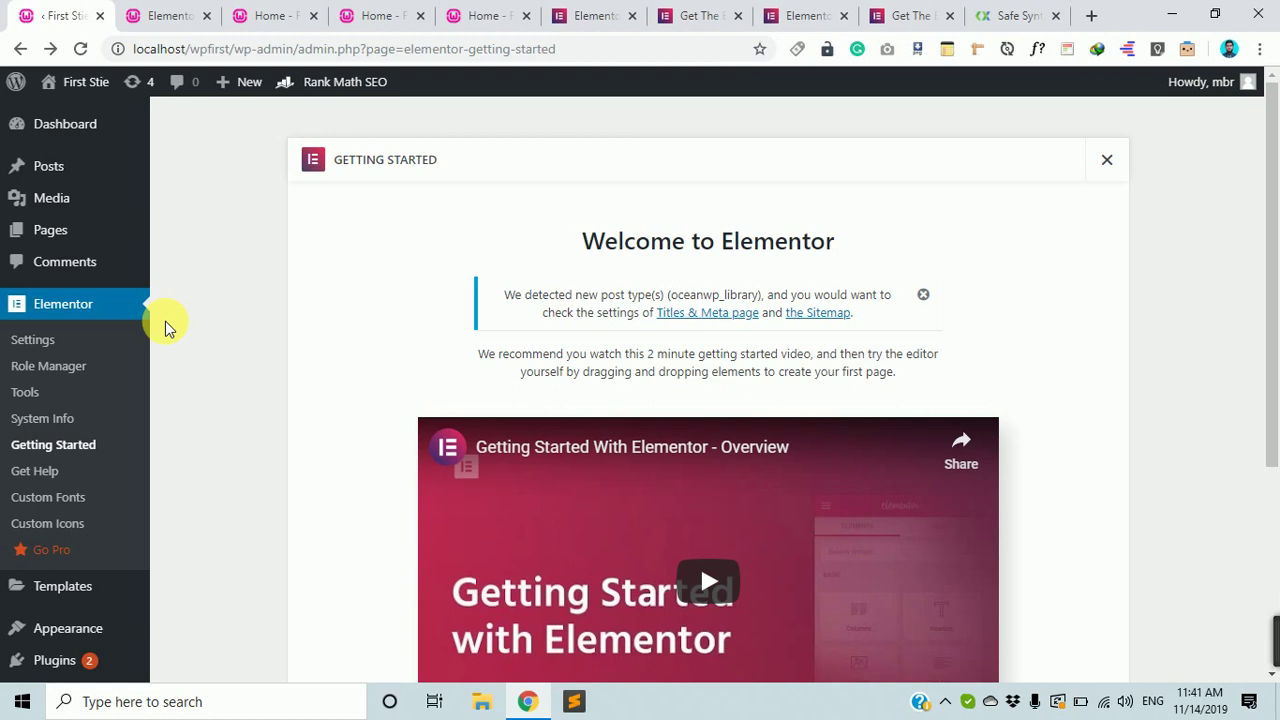
scroll(110, 440, down, 1)
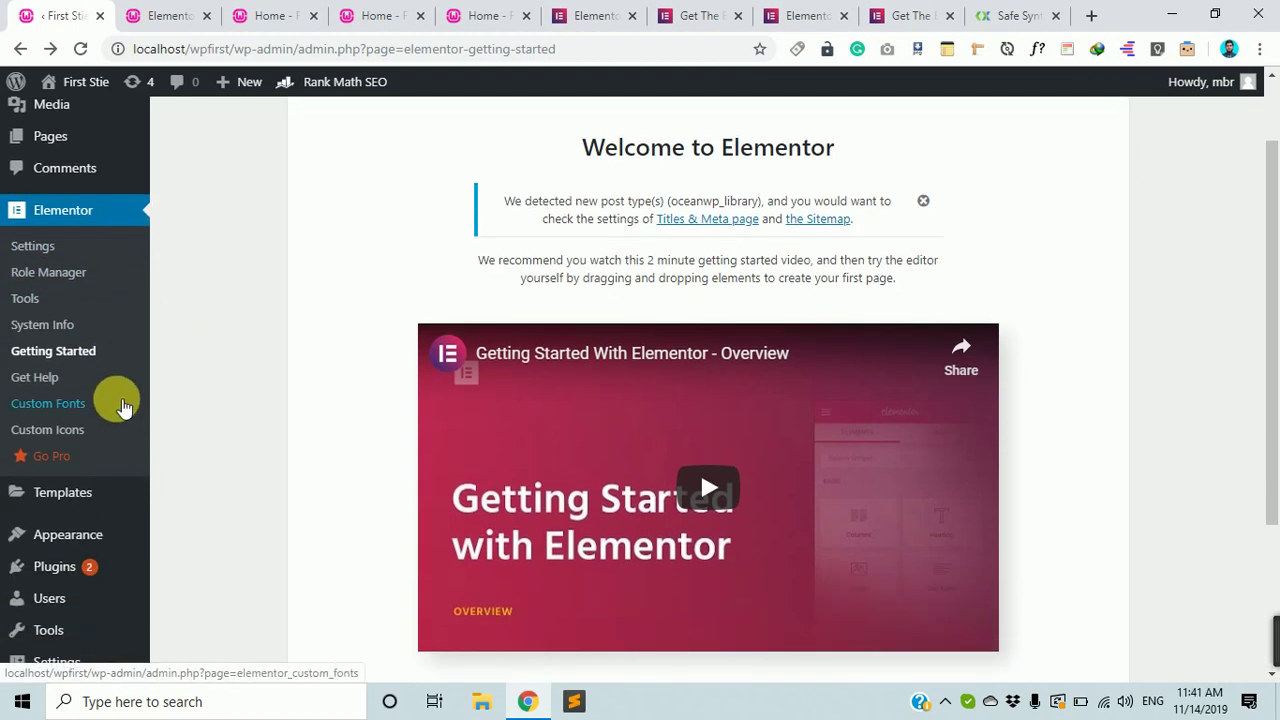
Open Elementor's Get Help support page and look through its Most Popular Articles
click(60, 386)
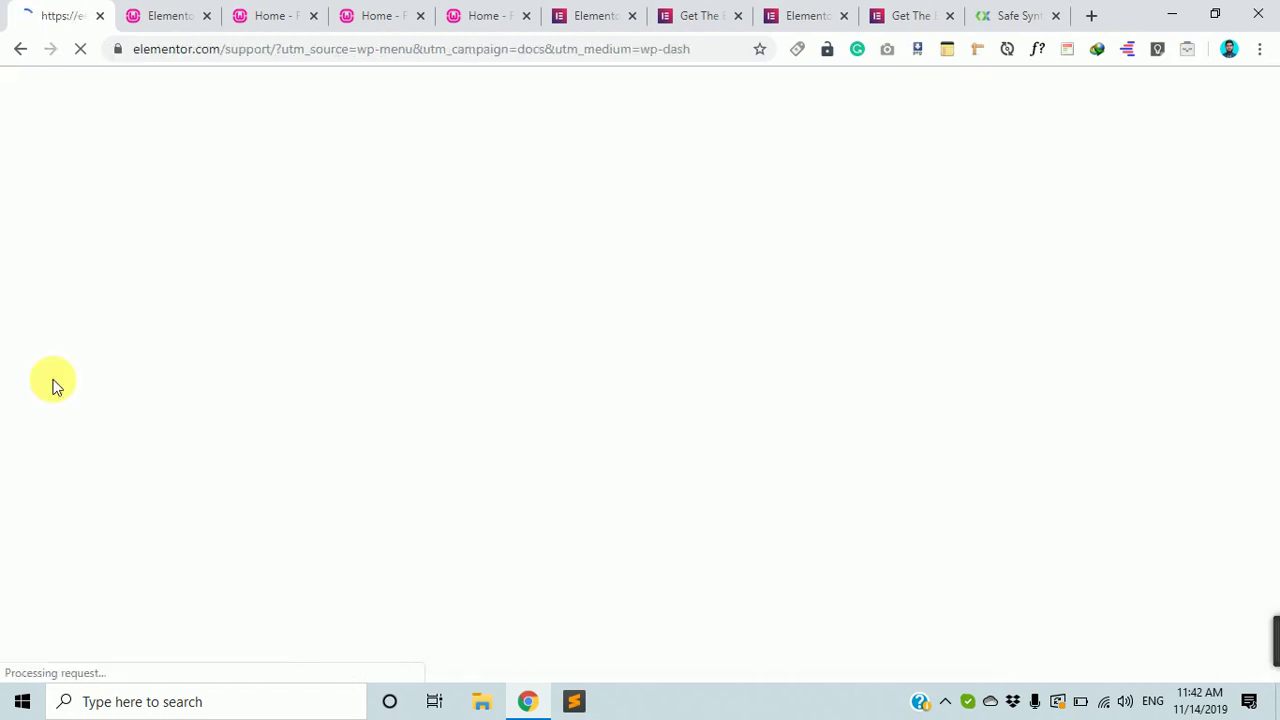
scroll(831, 466, down, 7)
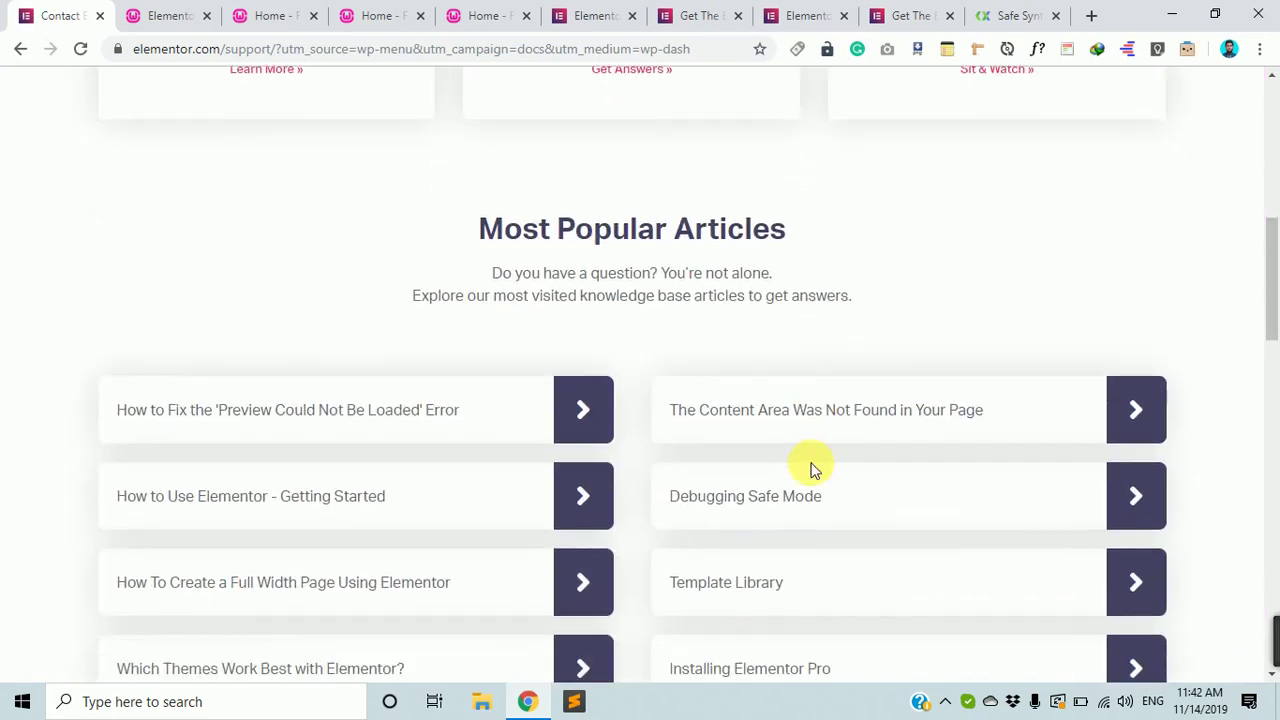
scroll(640, 334, down, 3)
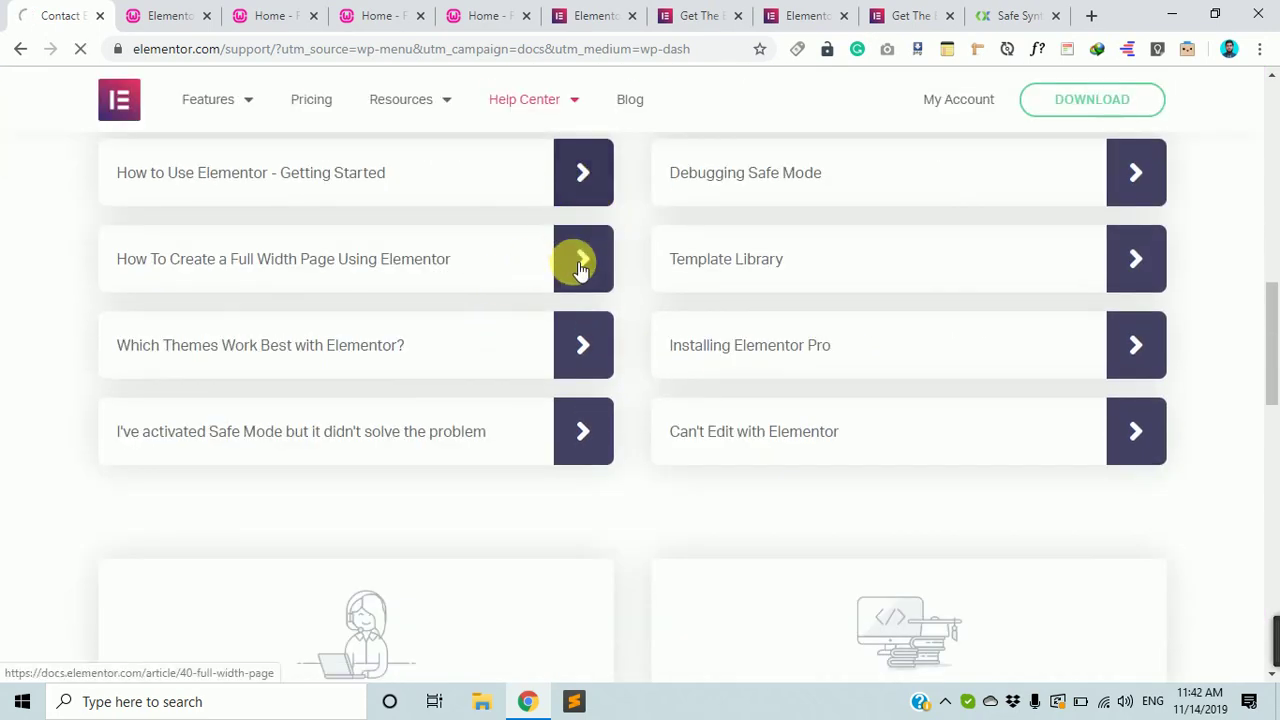
Read through the "How to Use Elementor - Getting Started" article and go back to the support page
click(583, 172)
scroll(820, 543, down, 8)
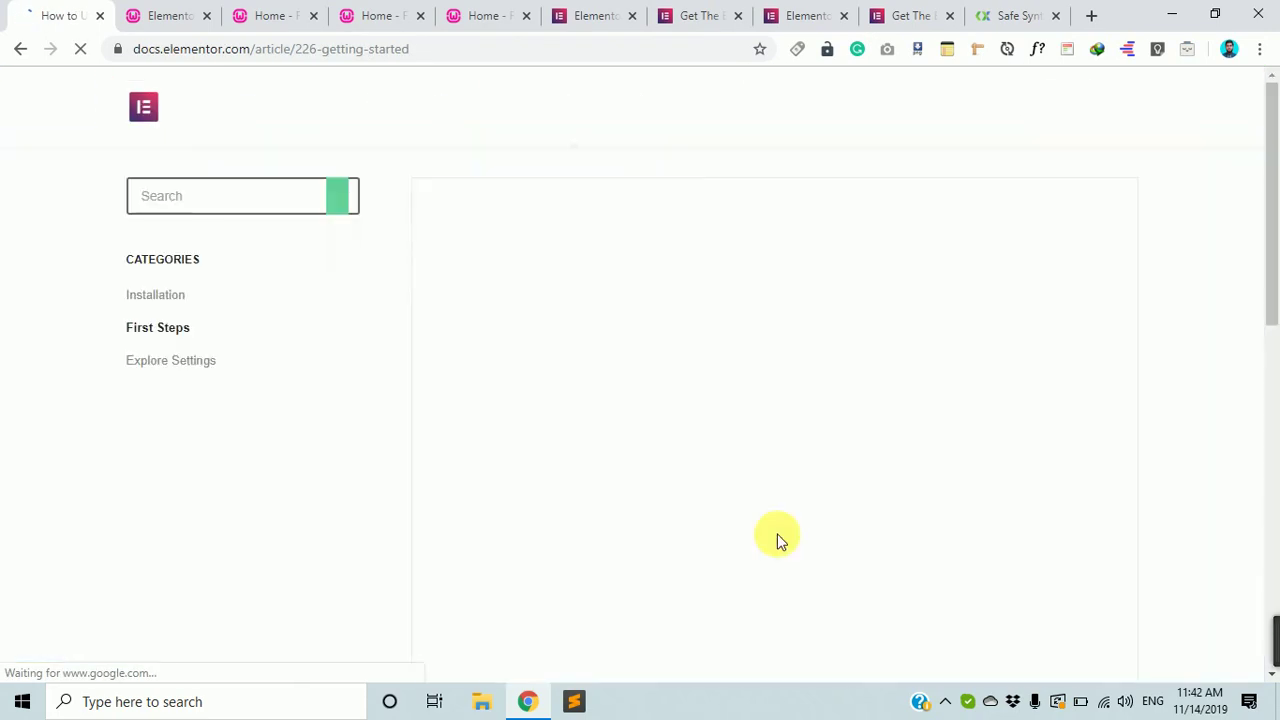
scroll(811, 486, down, 10)
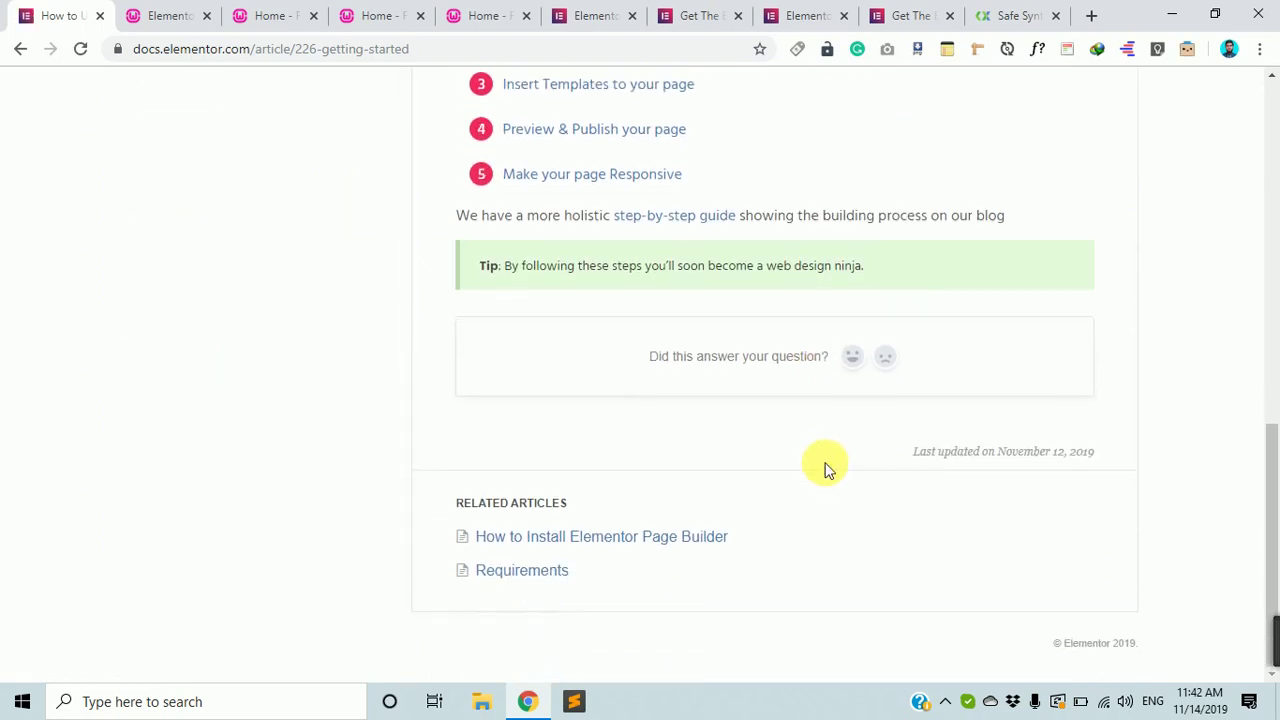
scroll(826, 470, up, 4)
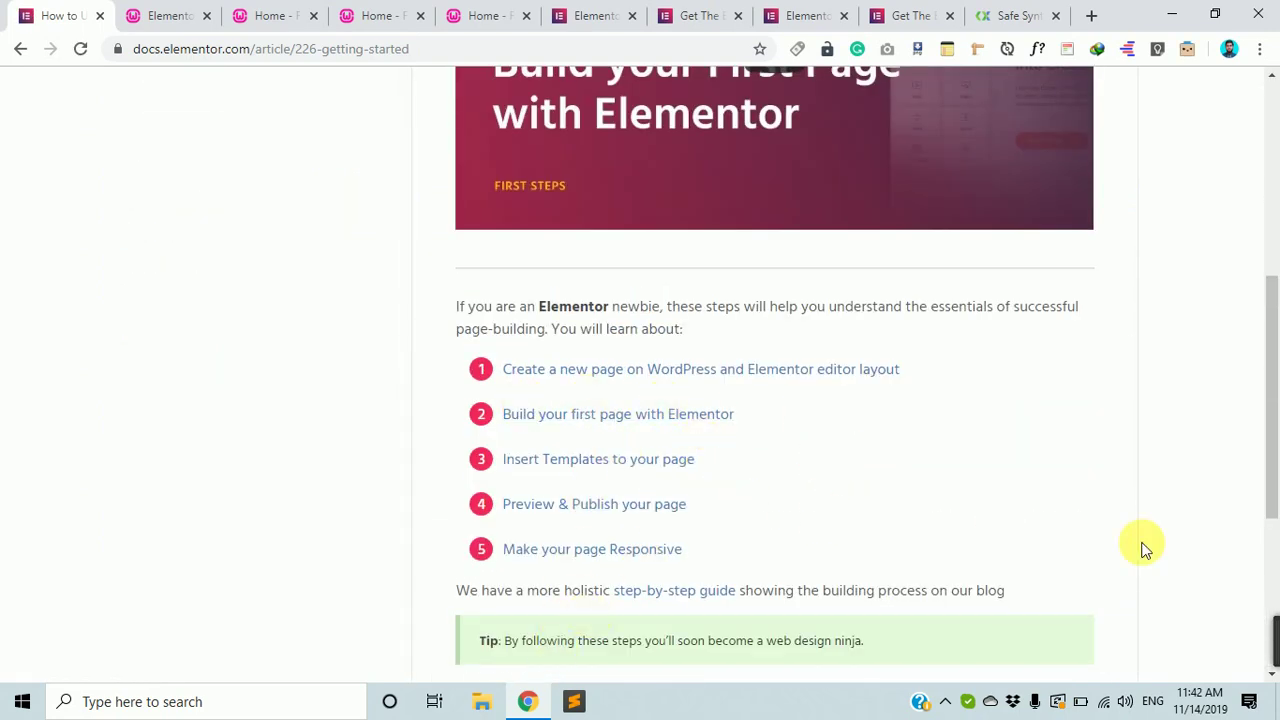
click(20, 50)
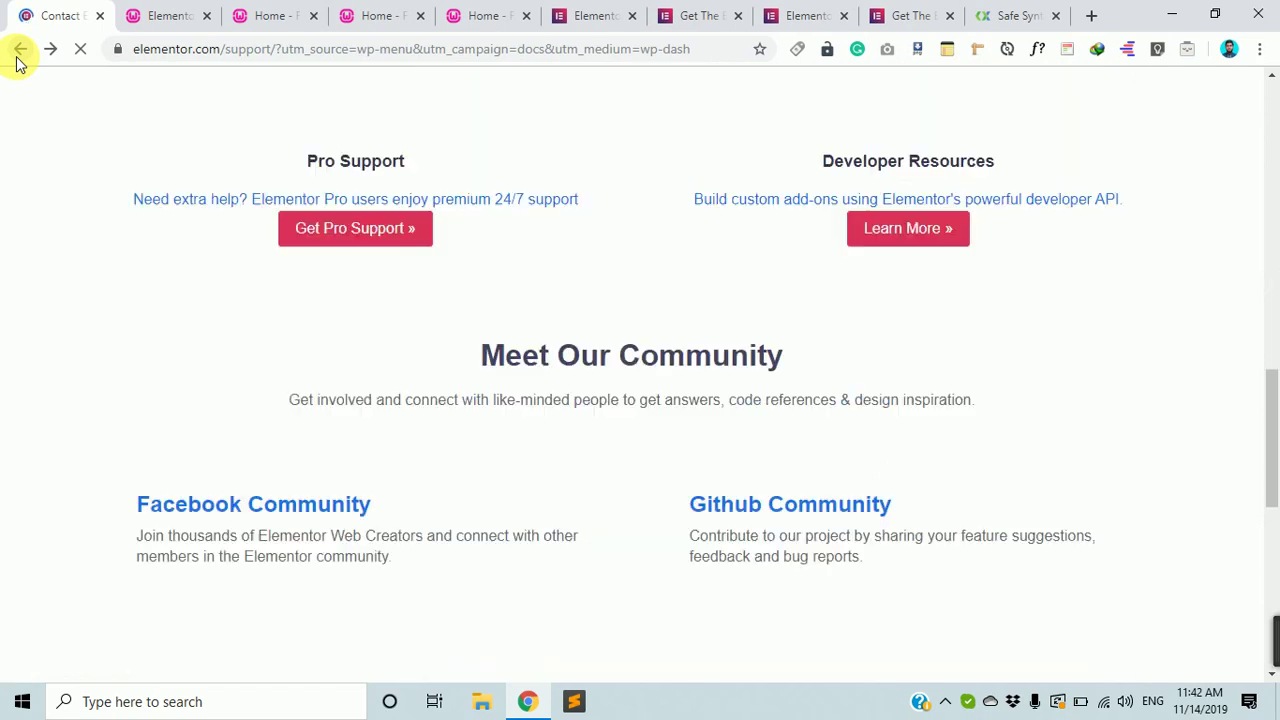
Return to Elementor's Getting Started page and look over its welcome text, overview video and first-page options
click(20, 50)
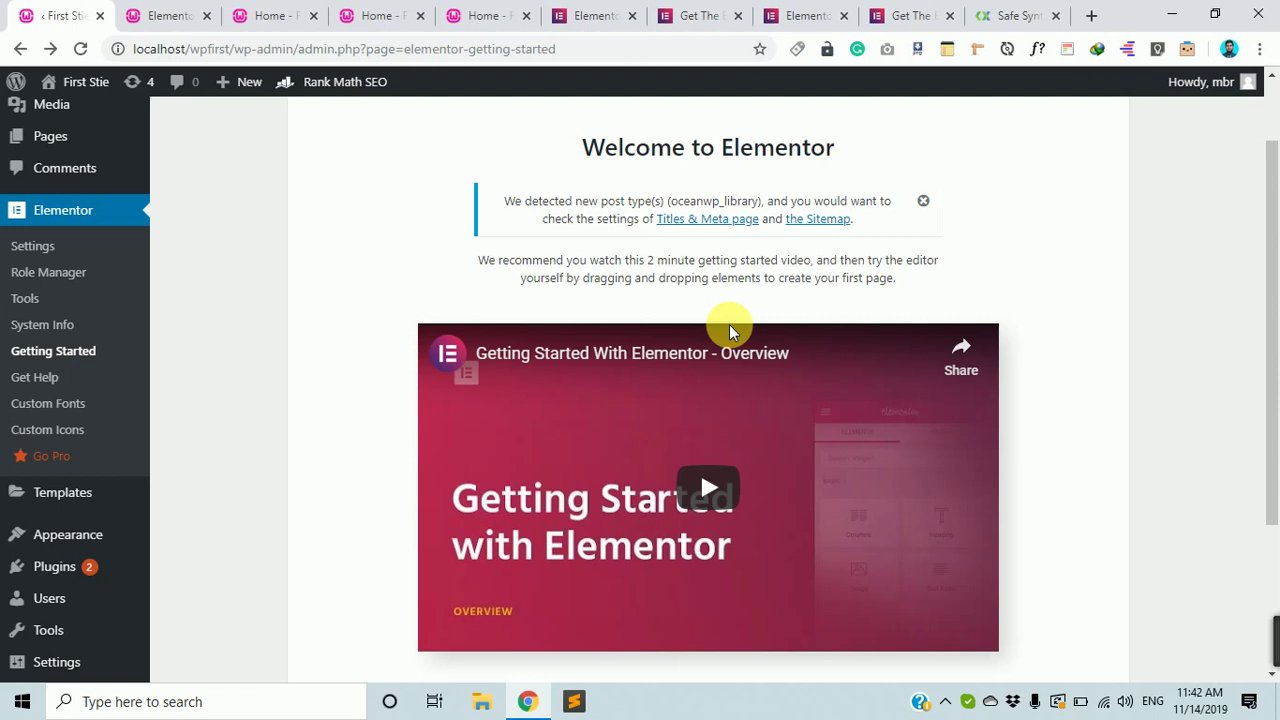
scroll(729, 330, up, 1)
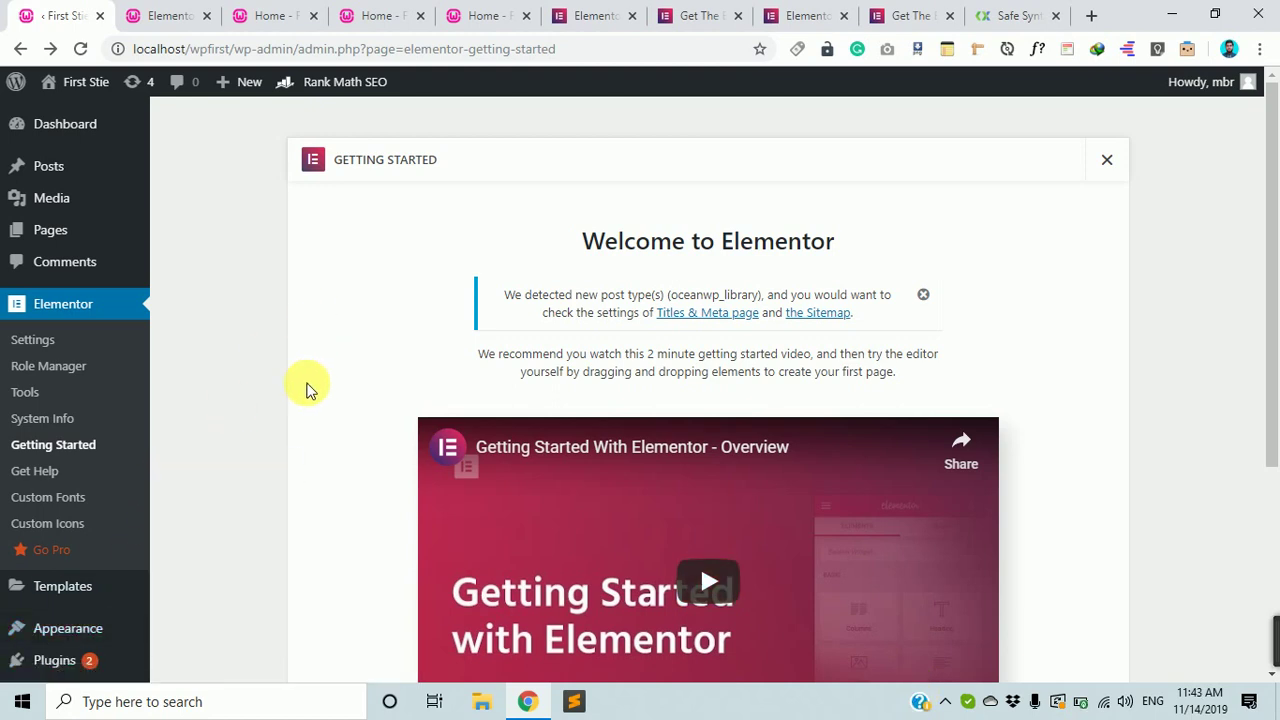
scroll(715, 315, down, 3)
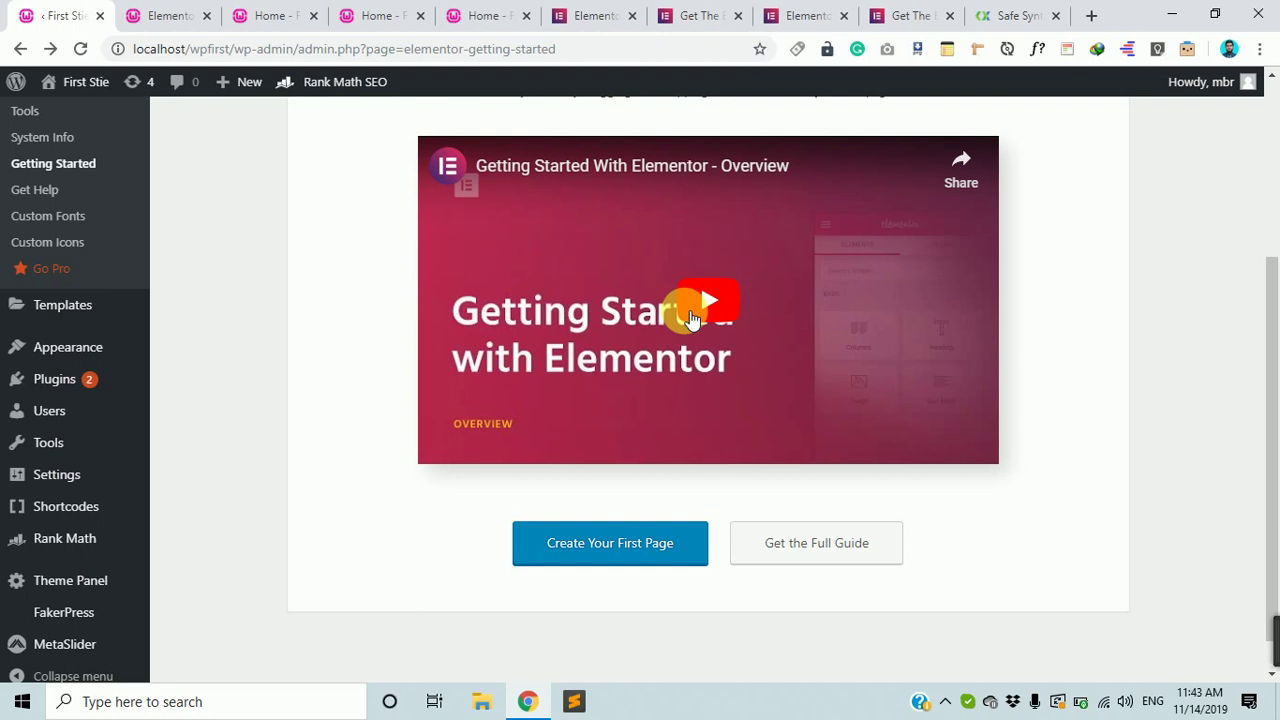
scroll(143, 297, up, 2)
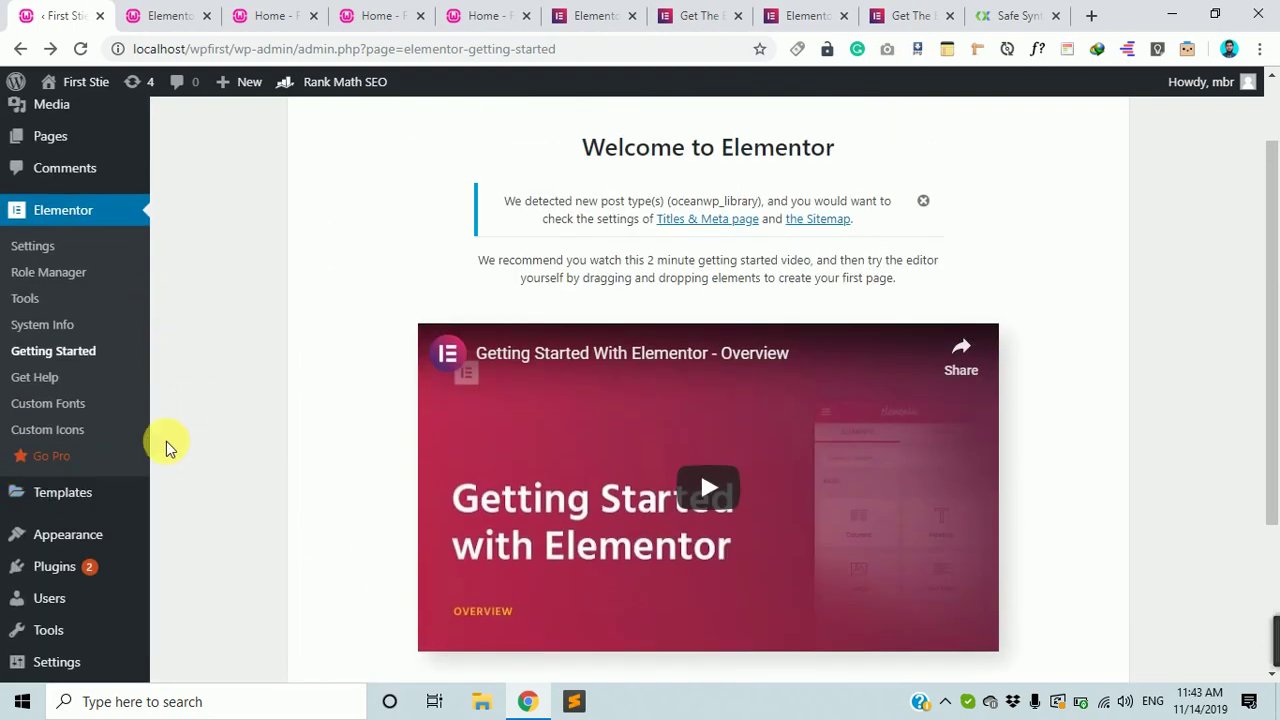
View Elementor's Custom Fonts page and look through the Custom Icons page down to its Go Pro option
click(65, 405)
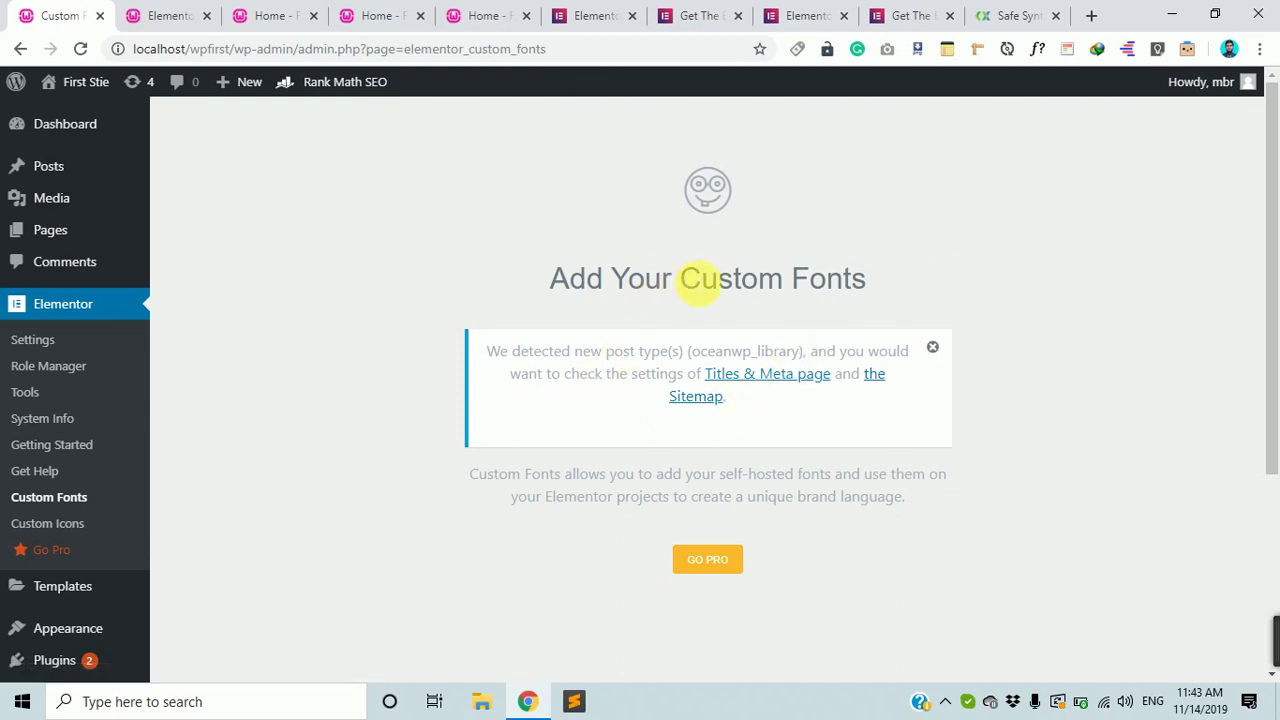
click(66, 527)
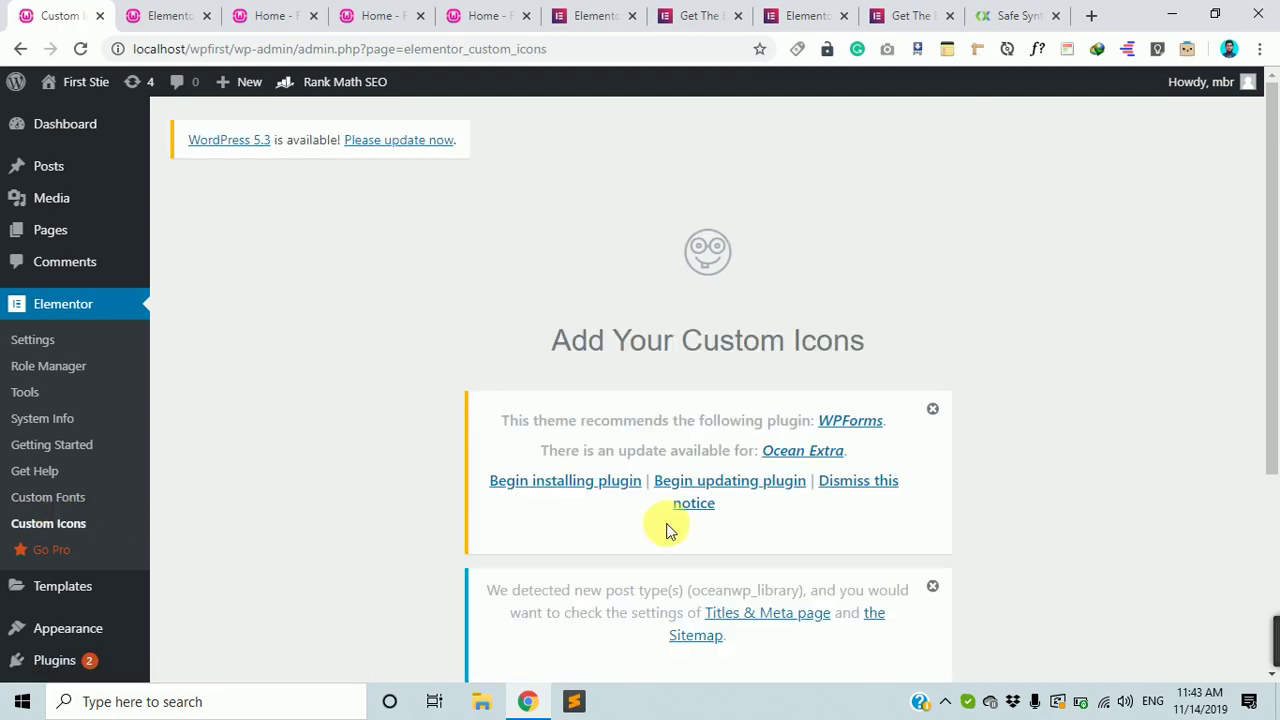
scroll(790, 587, down, 3)
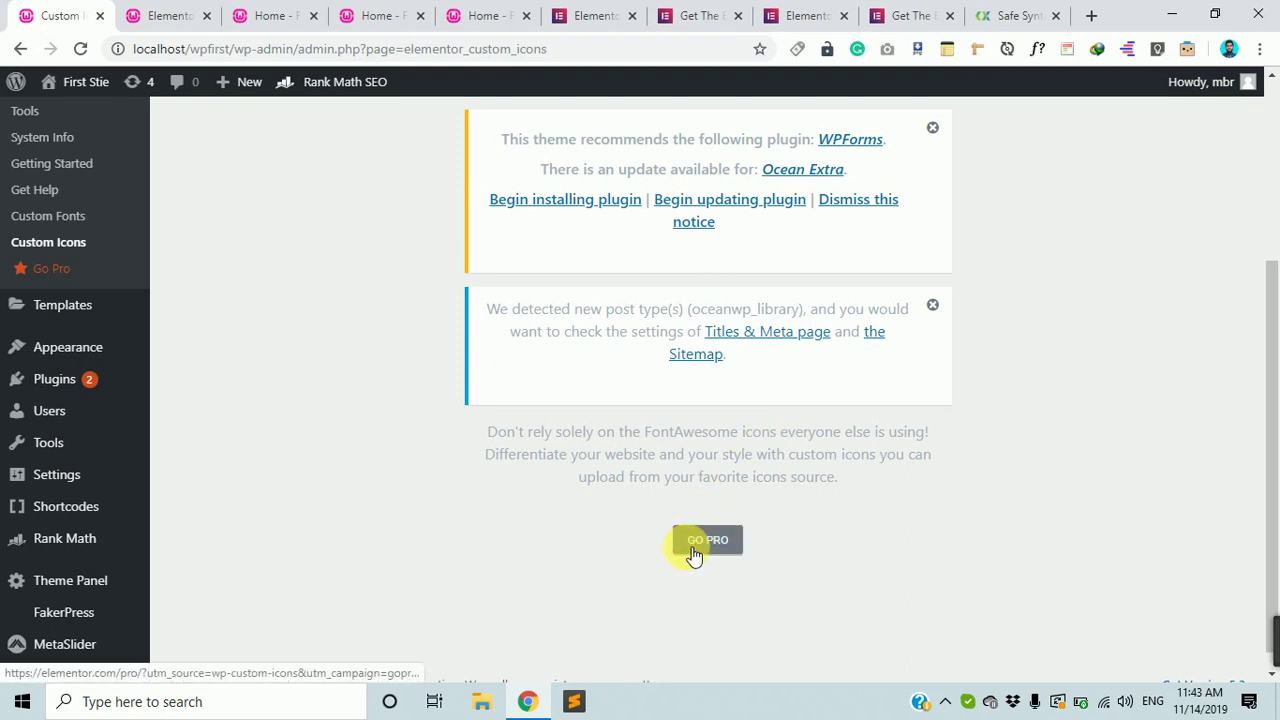
scroll(690, 552, up, 2)
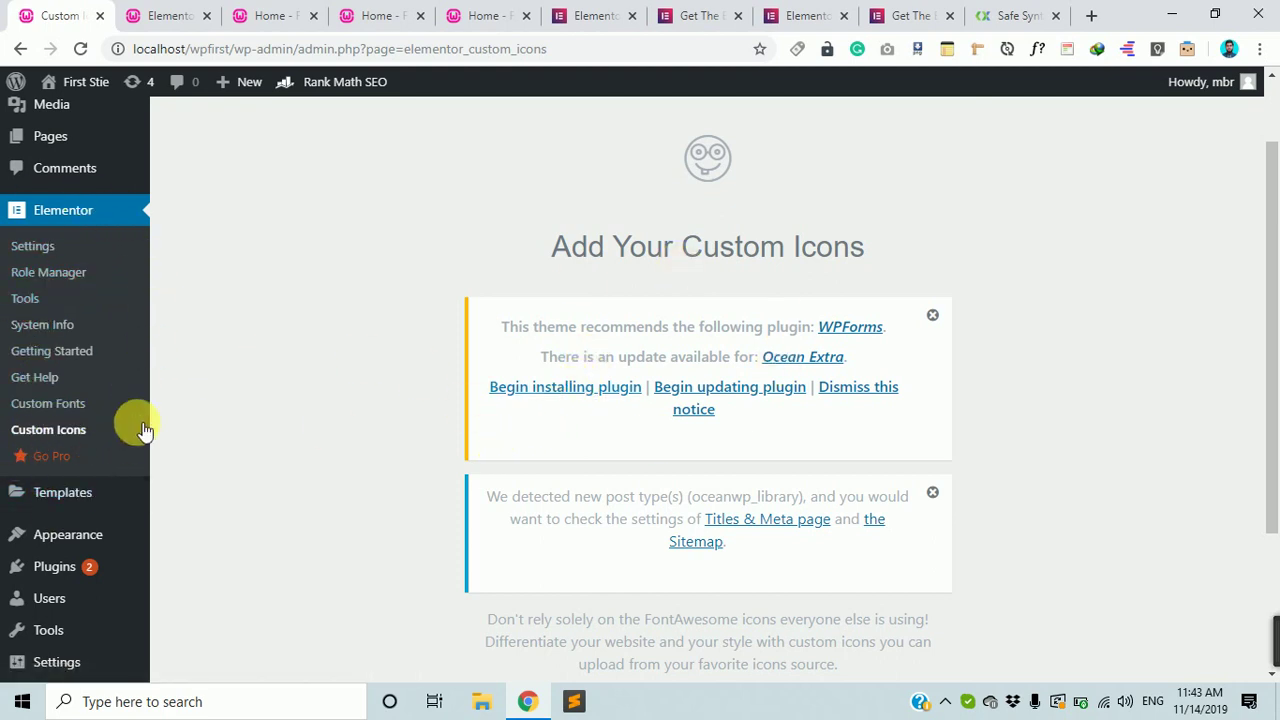
Open the Saved Templates list in the WordPress admin
mouse_move(94, 496)
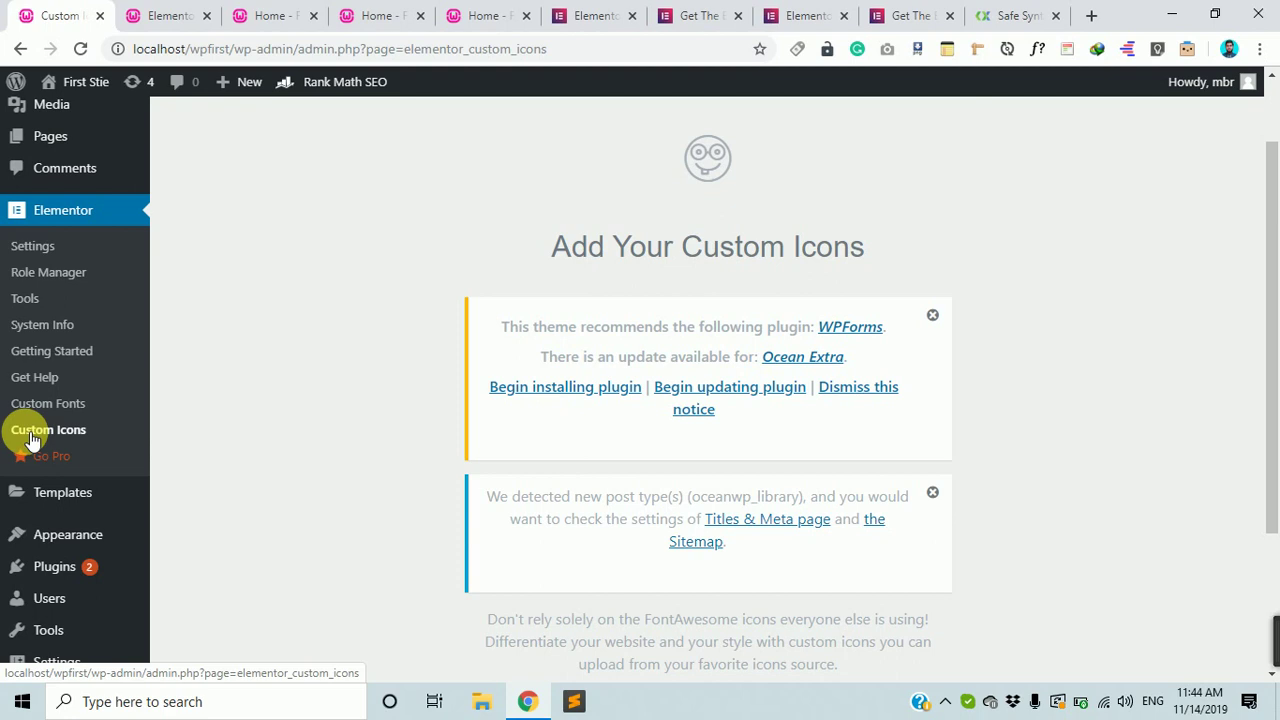
click(76, 502)
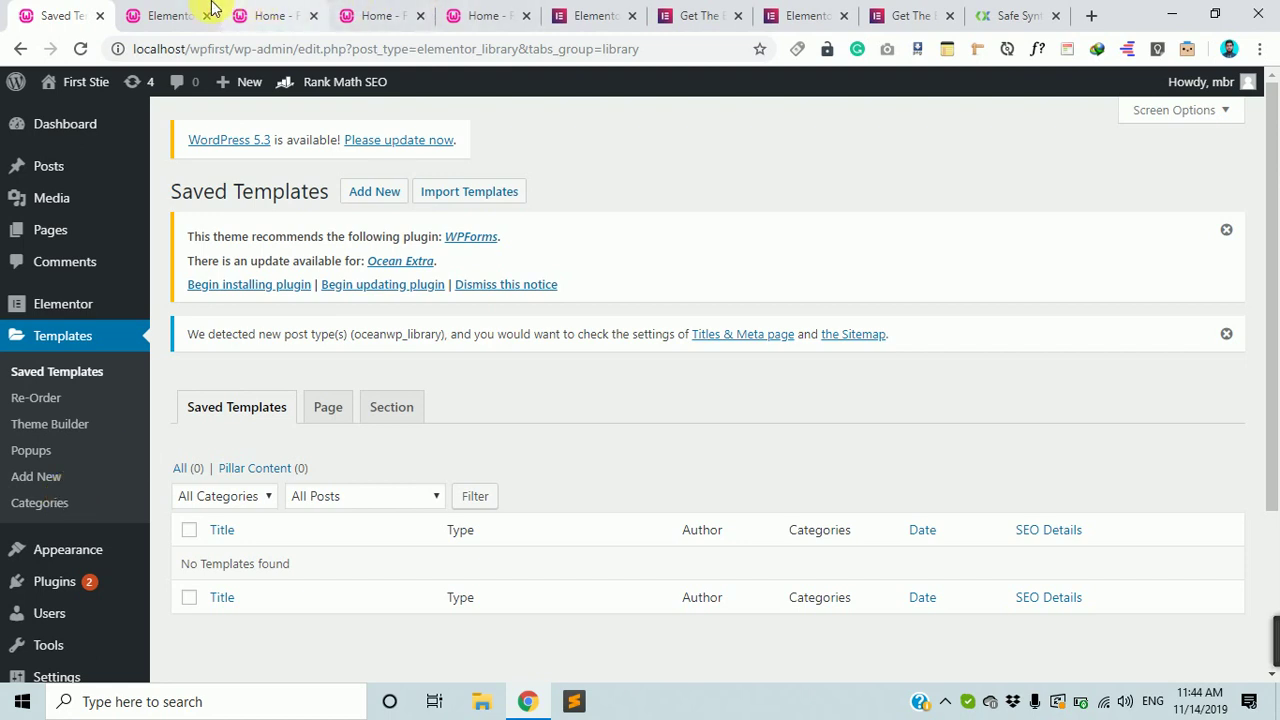
Look over the site's public Home page, including its header, empty content area and sidebar widgets
click(165, 15)
click(290, 12)
scroll(492, 338, down, 15)
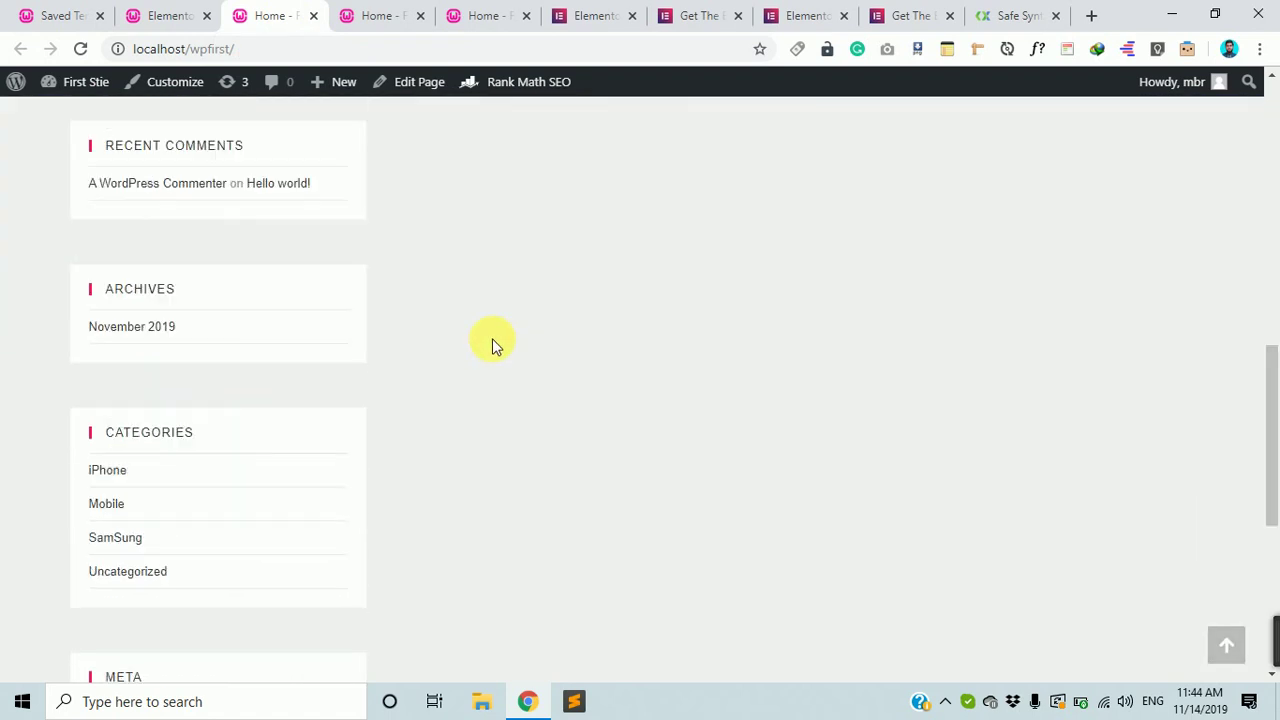
scroll(492, 338, up, 12)
scroll(492, 338, up, 3)
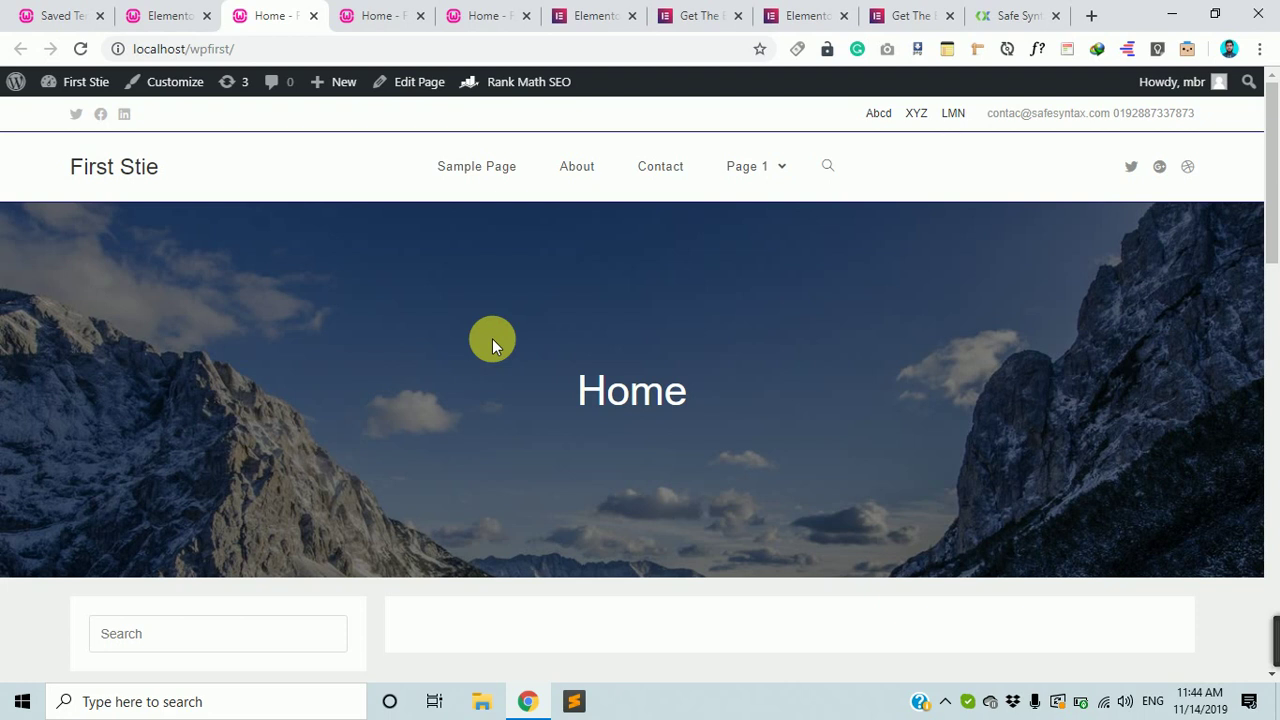
scroll(723, 346, down, 2)
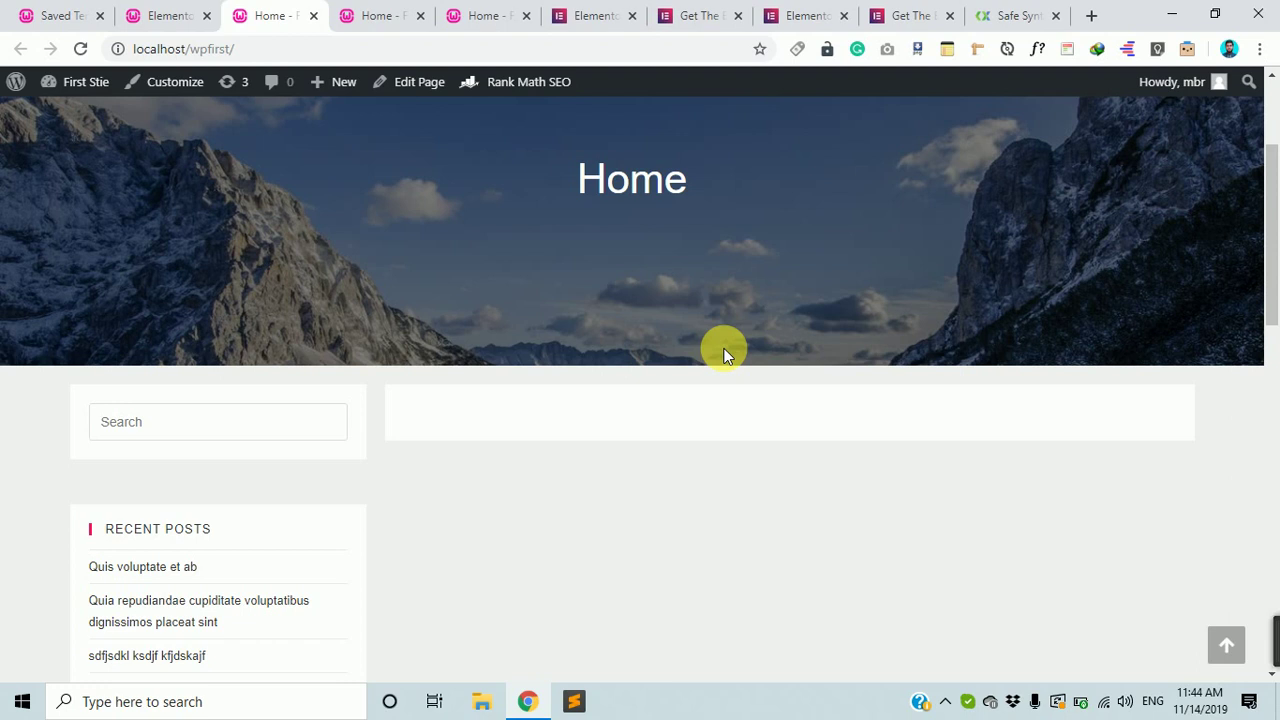
scroll(724, 352, up, 2)
Go back to the Saved Templates admin page and examine its template table, filters and related submenu entries
click(82, 10)
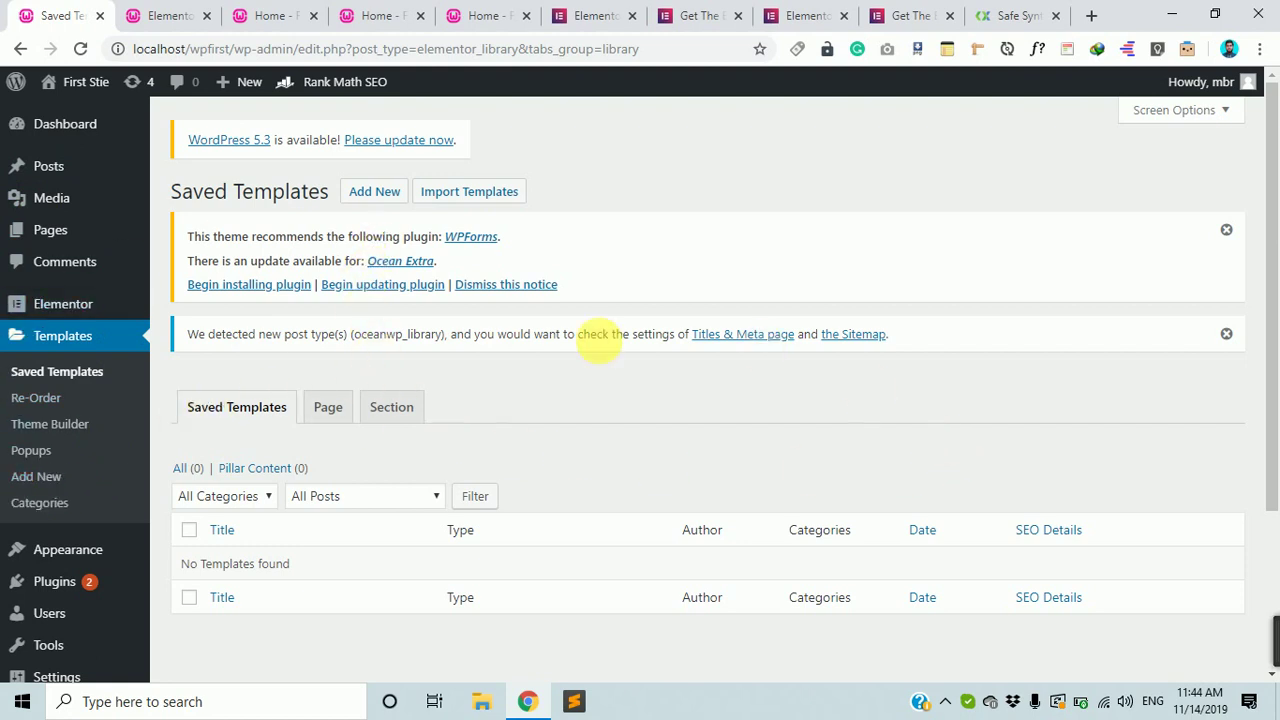
scroll(424, 480, down, 3)
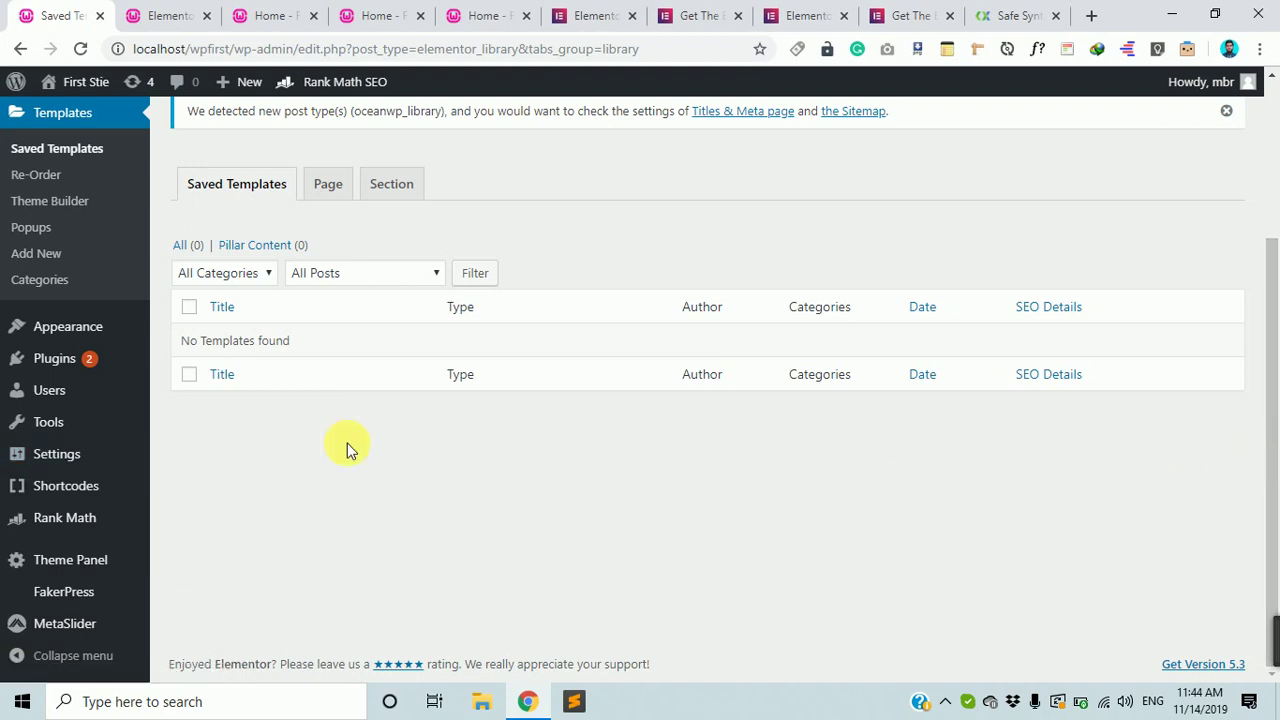
scroll(243, 170, up, 3)
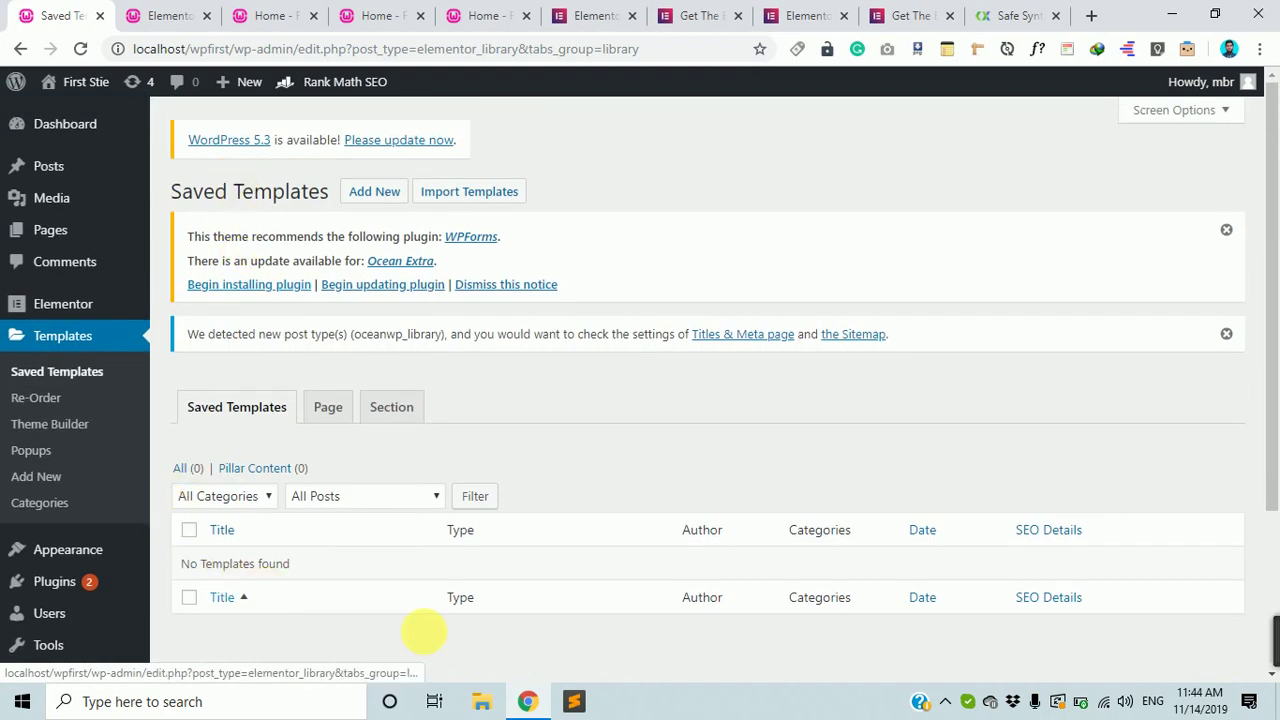
click(1269, 660)
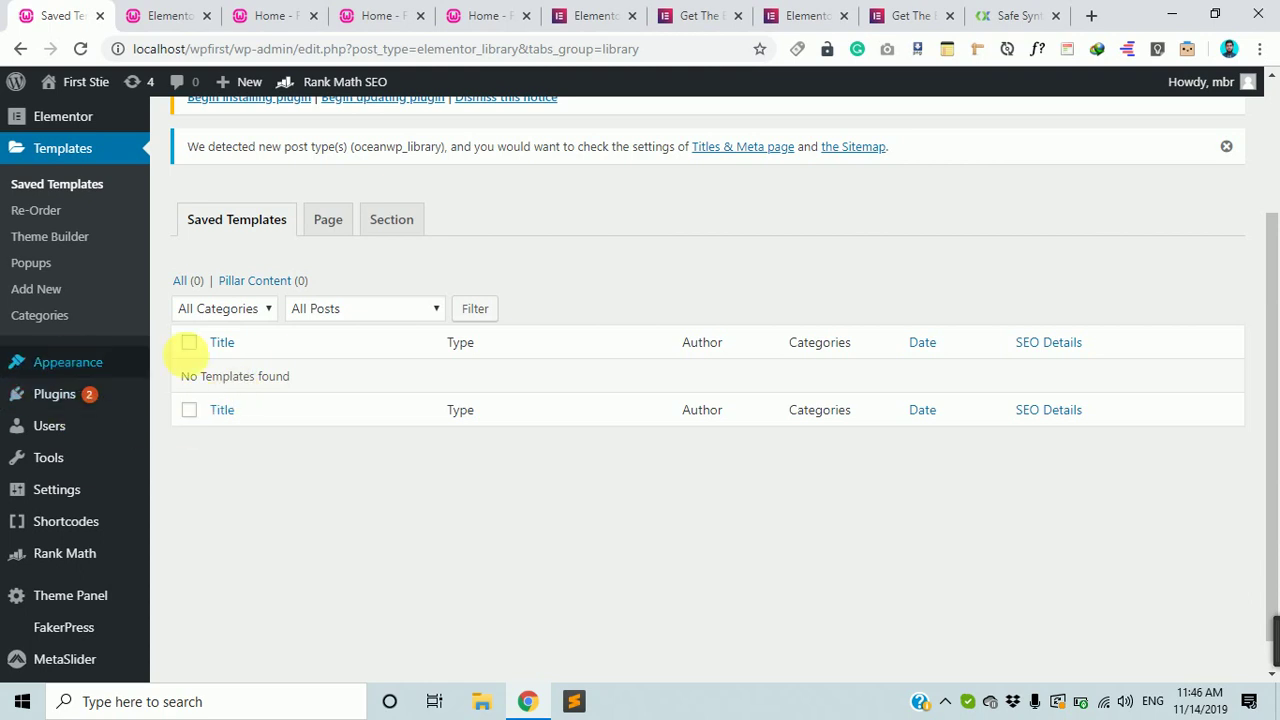
scroll(575, 457, up, 2)
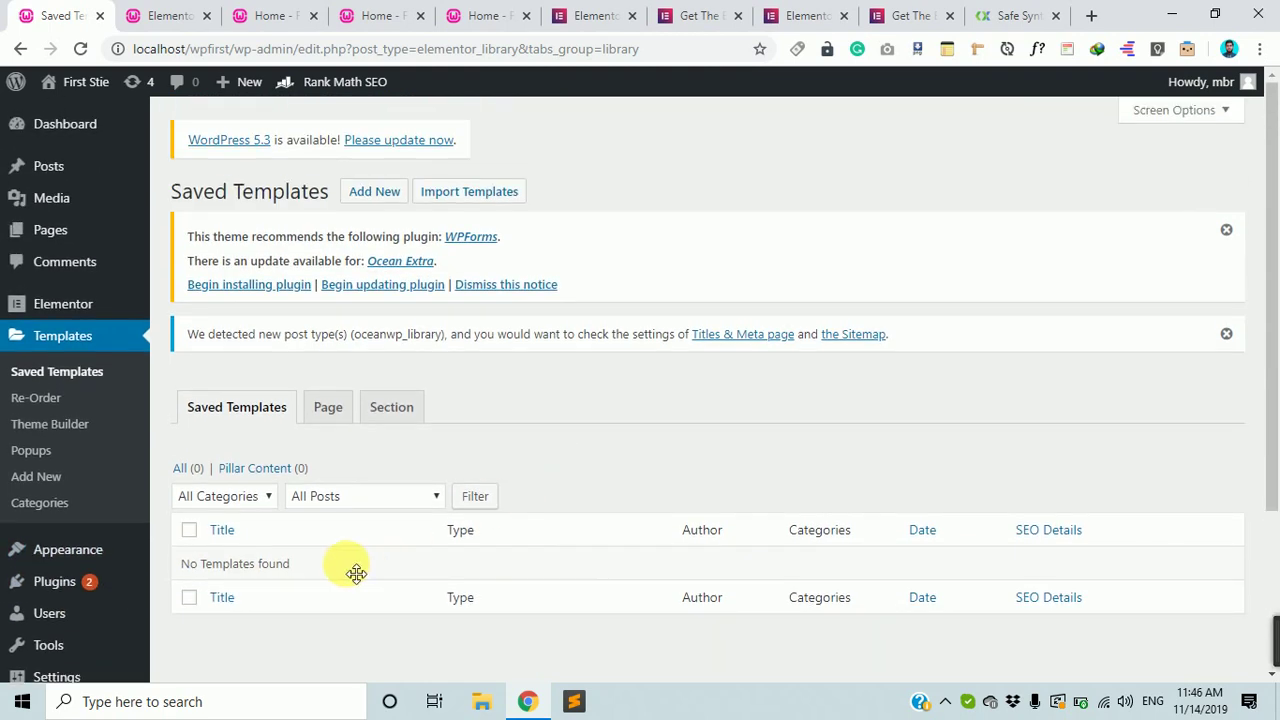
scroll(586, 557, down, 2)
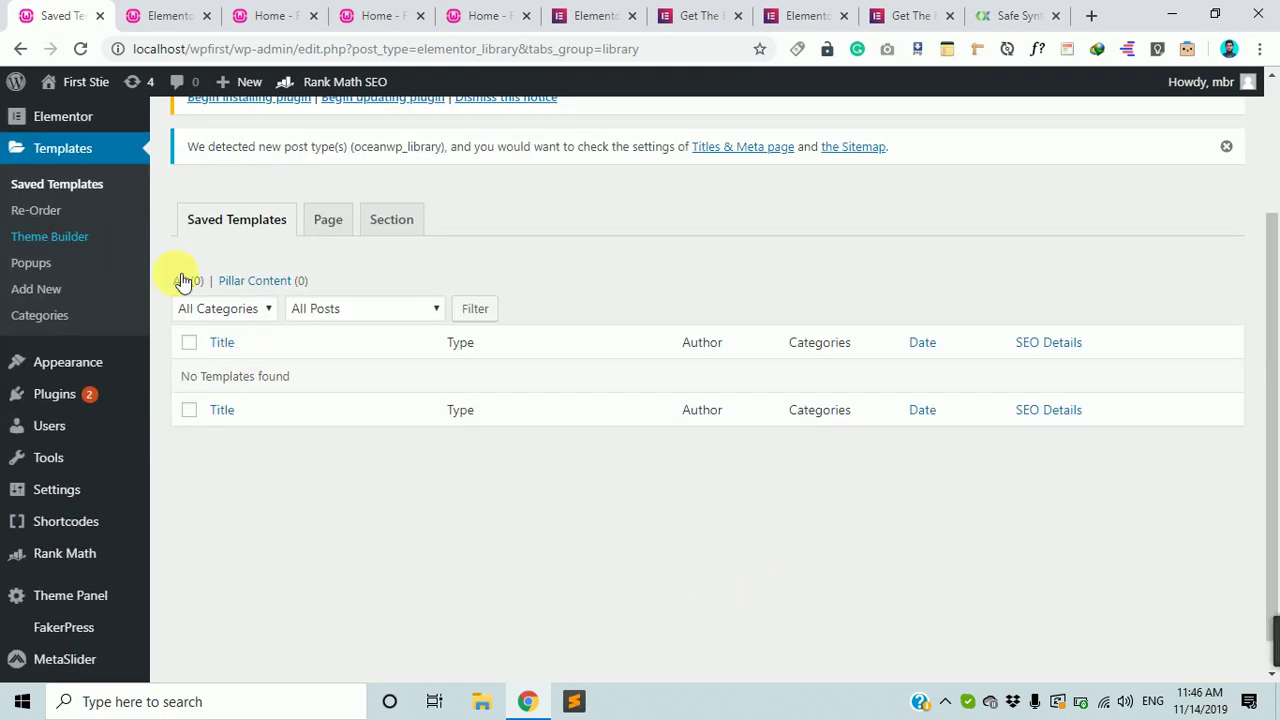
mouse_move(127, 371)
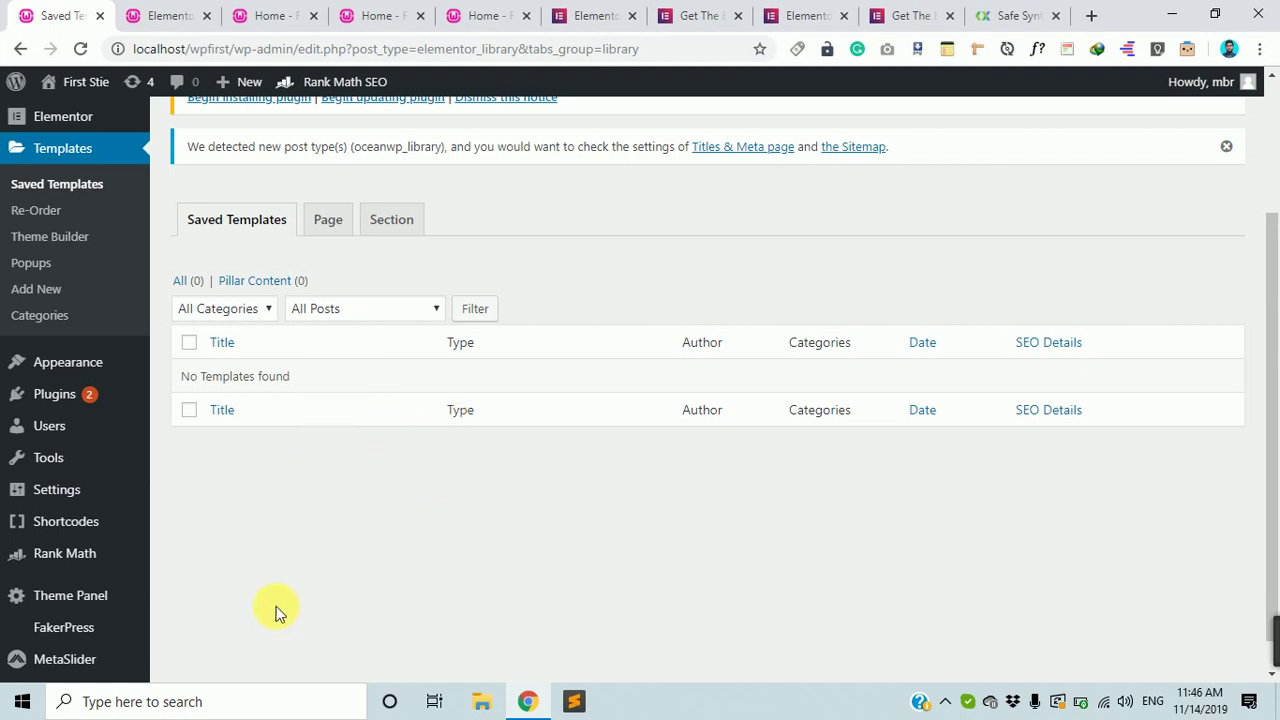
scroll(471, 394, up, 2)
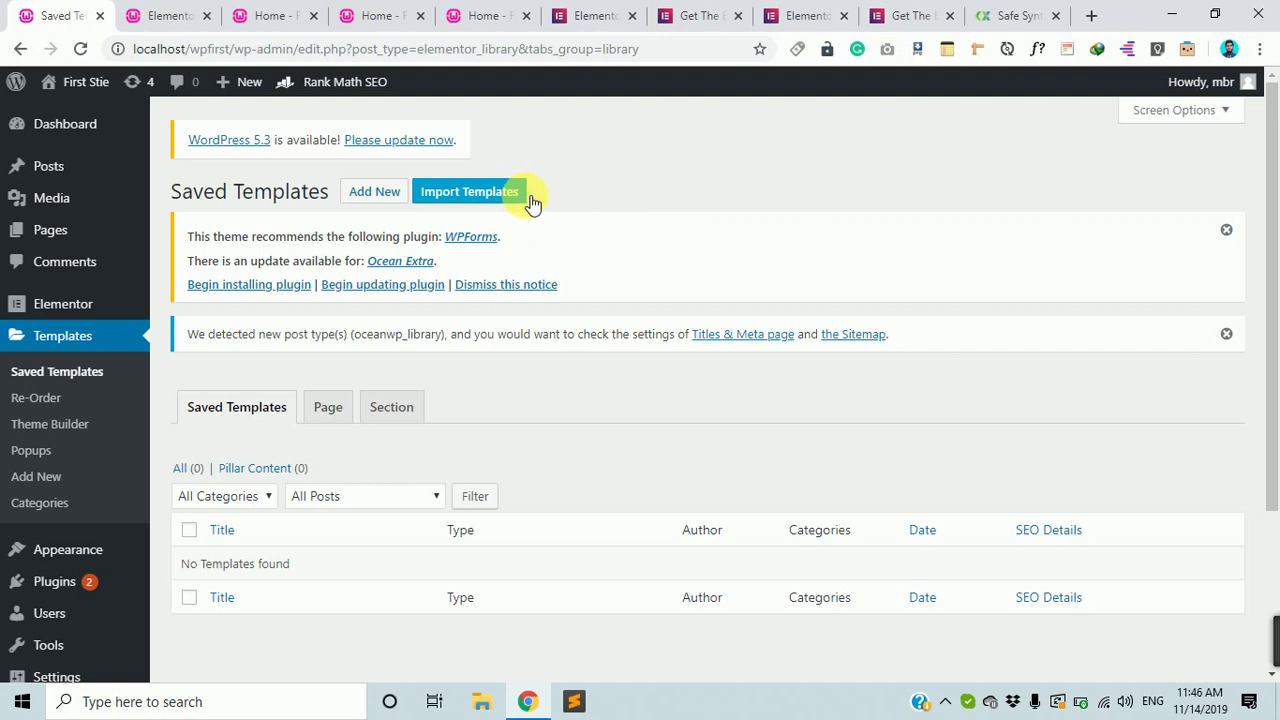
Show the template import form for JSON or .zip files and reload the Saved Templates list
click(470, 193)
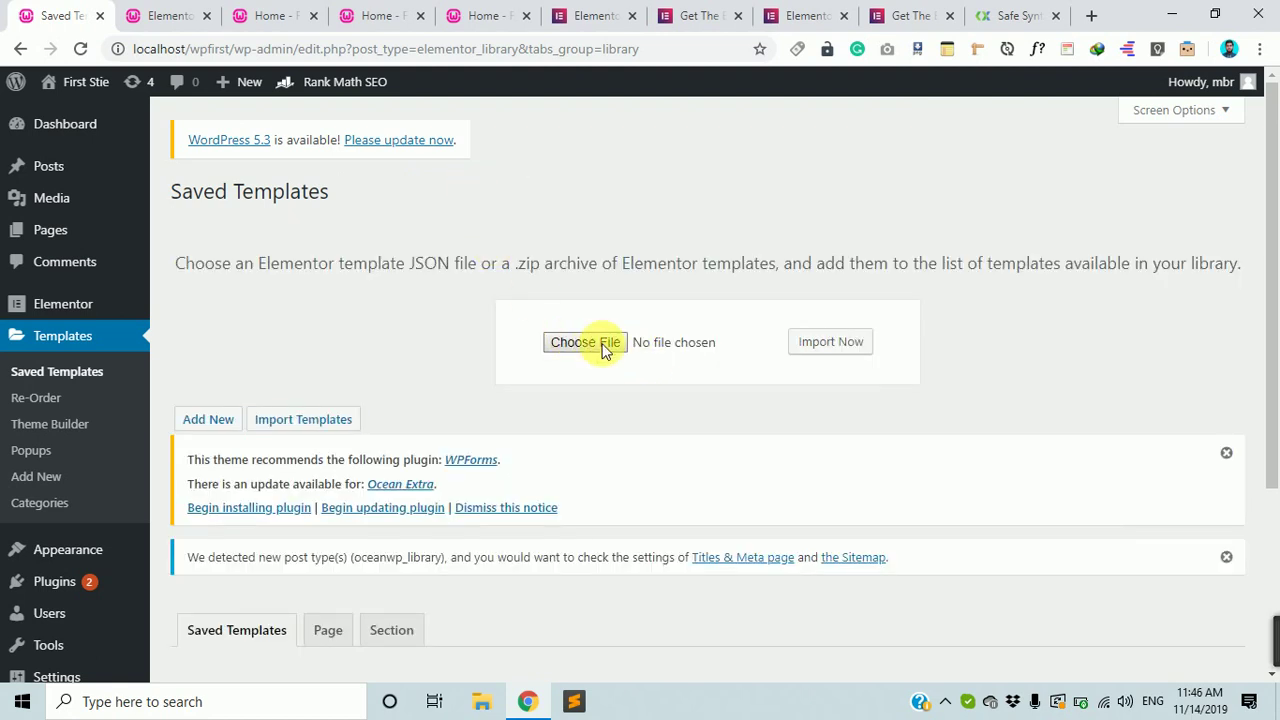
scroll(510, 480, down, 3)
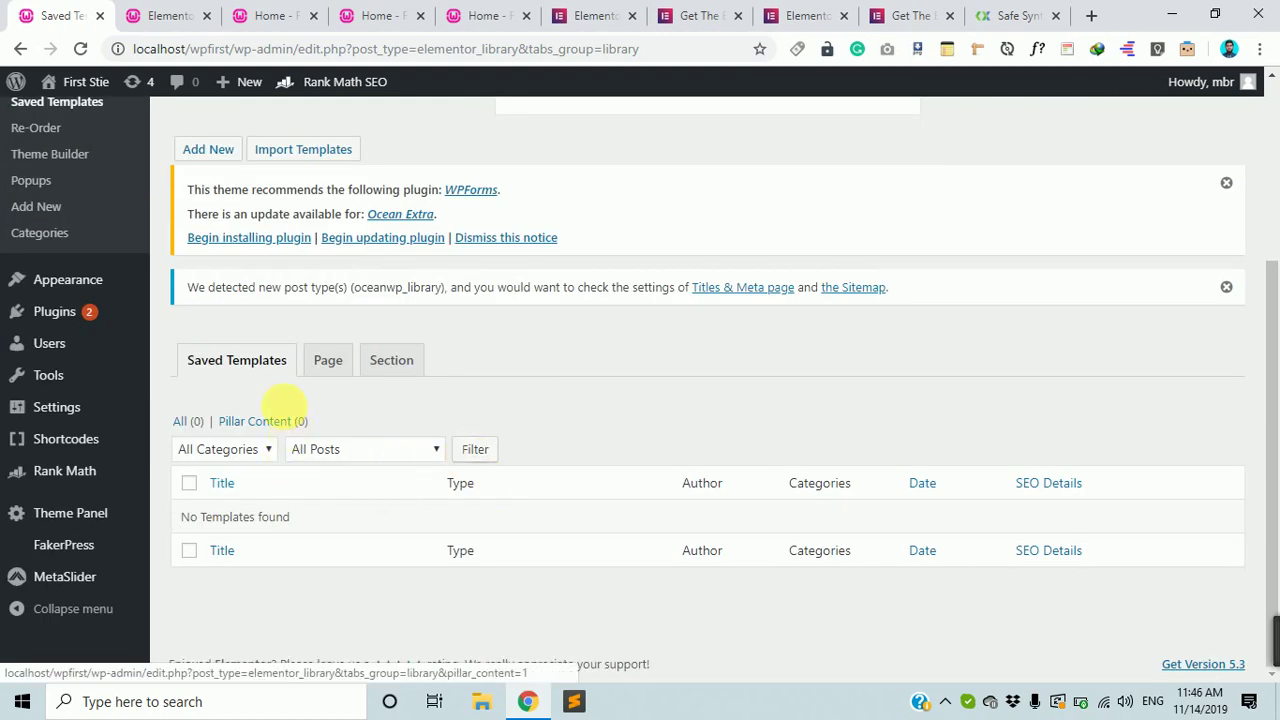
click(228, 366)
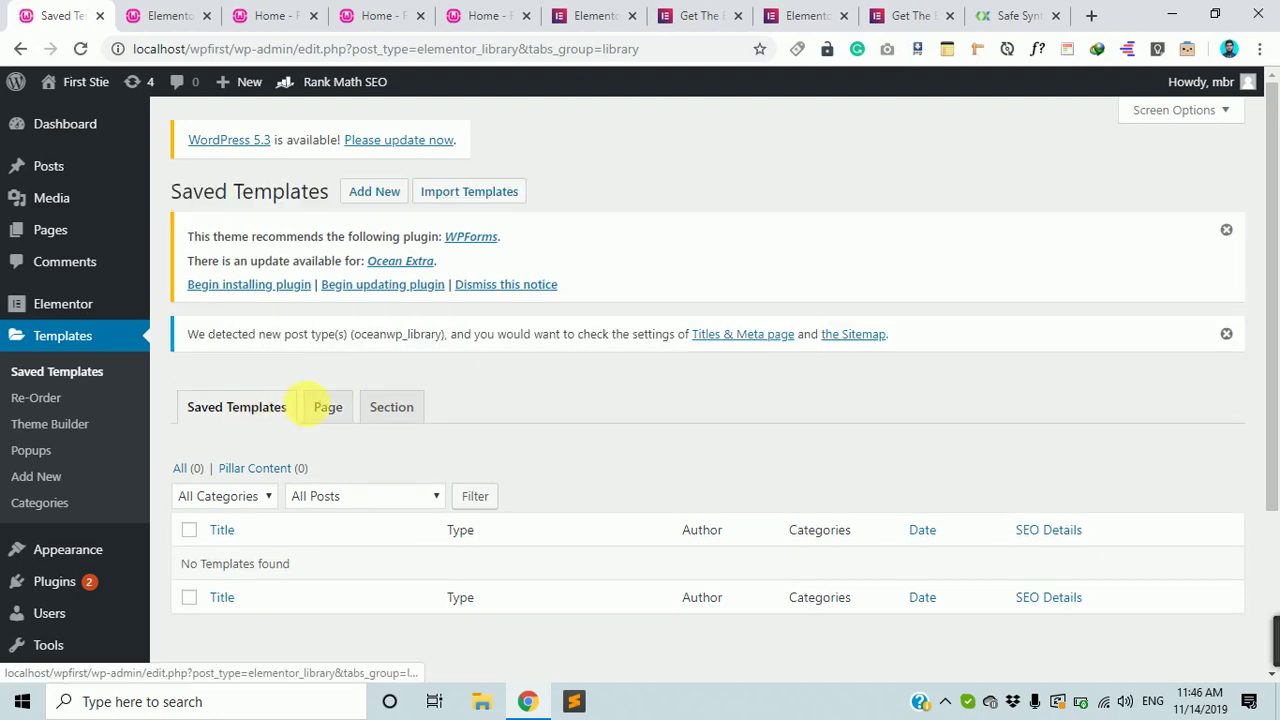
View the Page templates category, examine the taxonomy.php warning and the page creation area, and return to the Saved Templates list
click(325, 408)
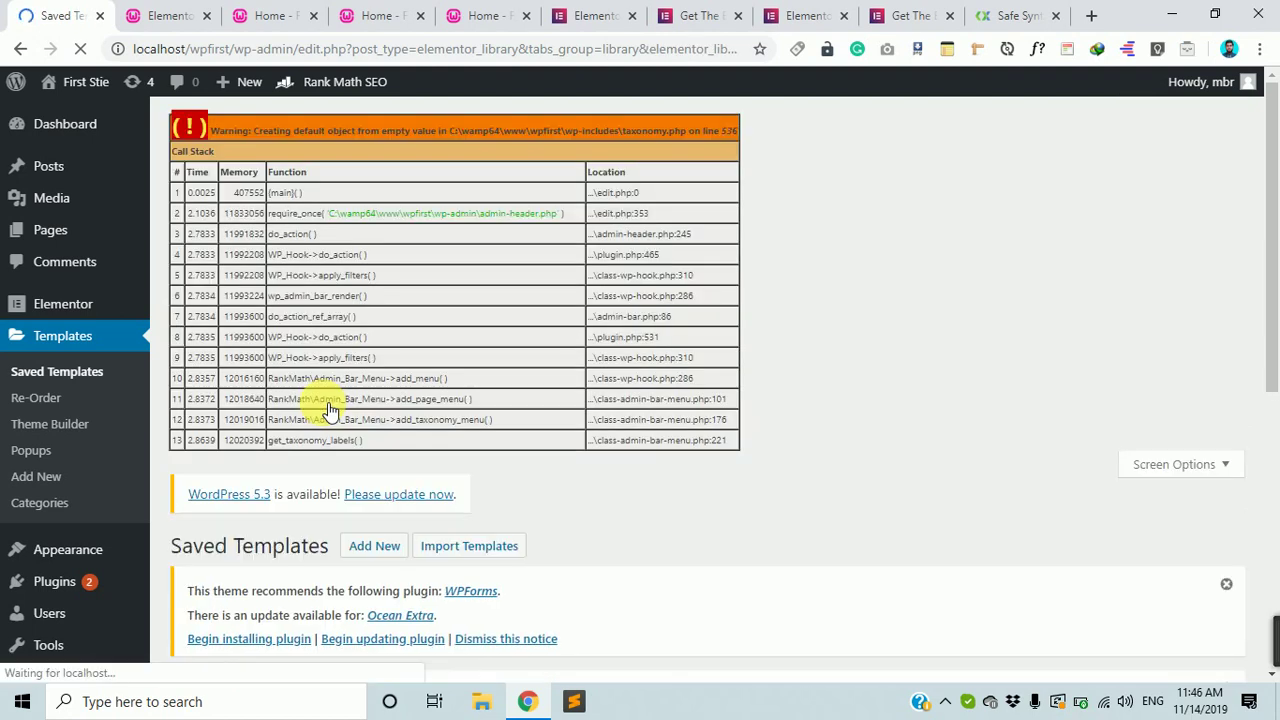
scroll(385, 190, down, 2)
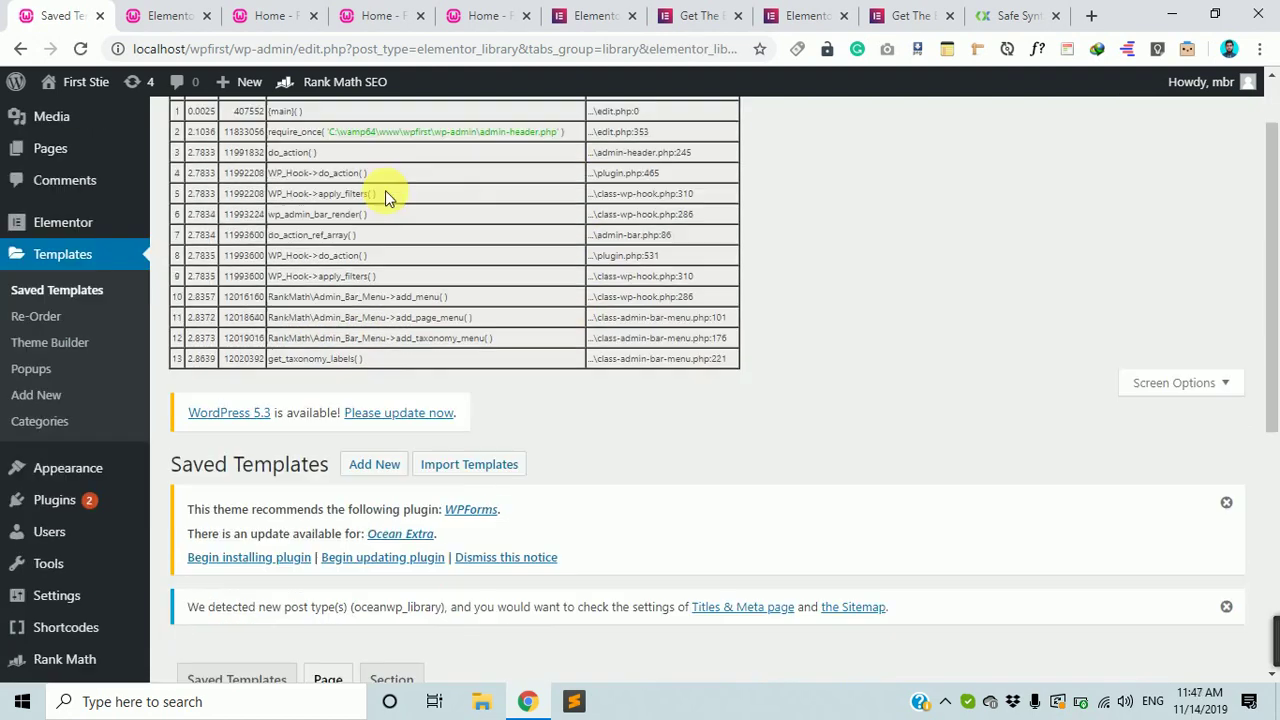
scroll(535, 246, up, 1)
scroll(535, 246, up, 1)
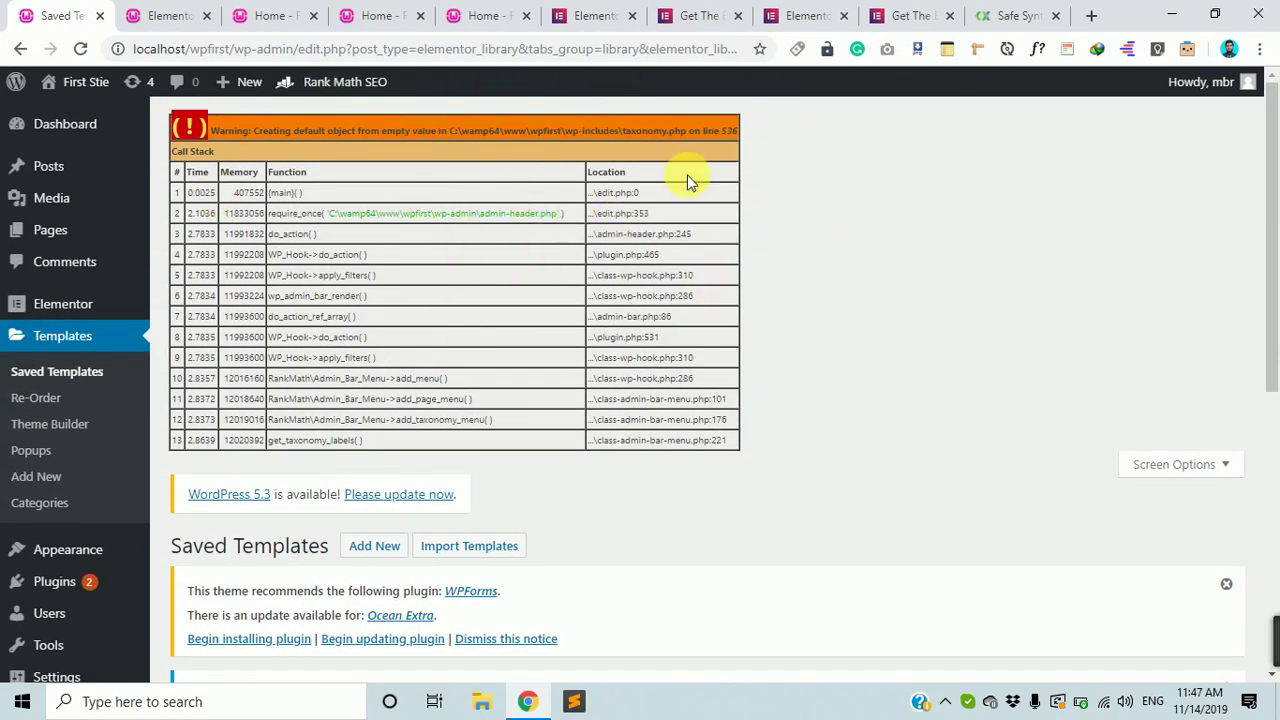
drag(502, 132, 720, 132)
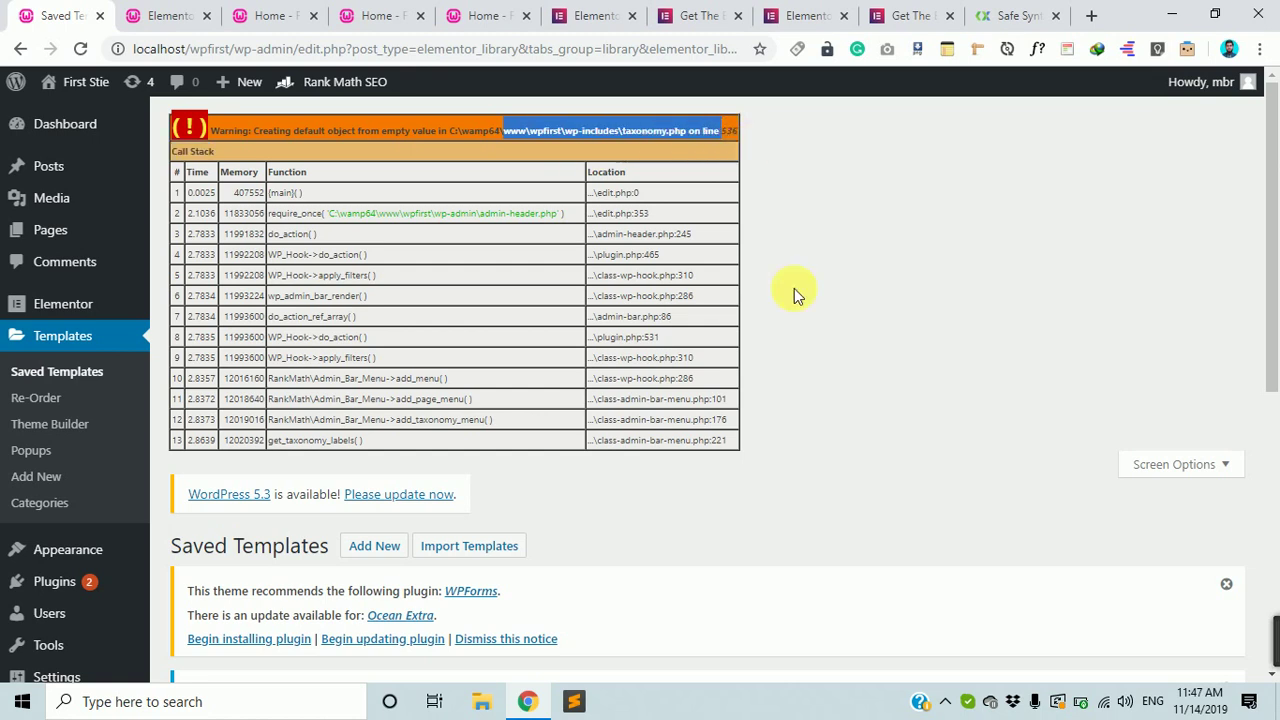
scroll(805, 340, down, 1)
scroll(812, 365, down, 5)
scroll(620, 390, down, 1)
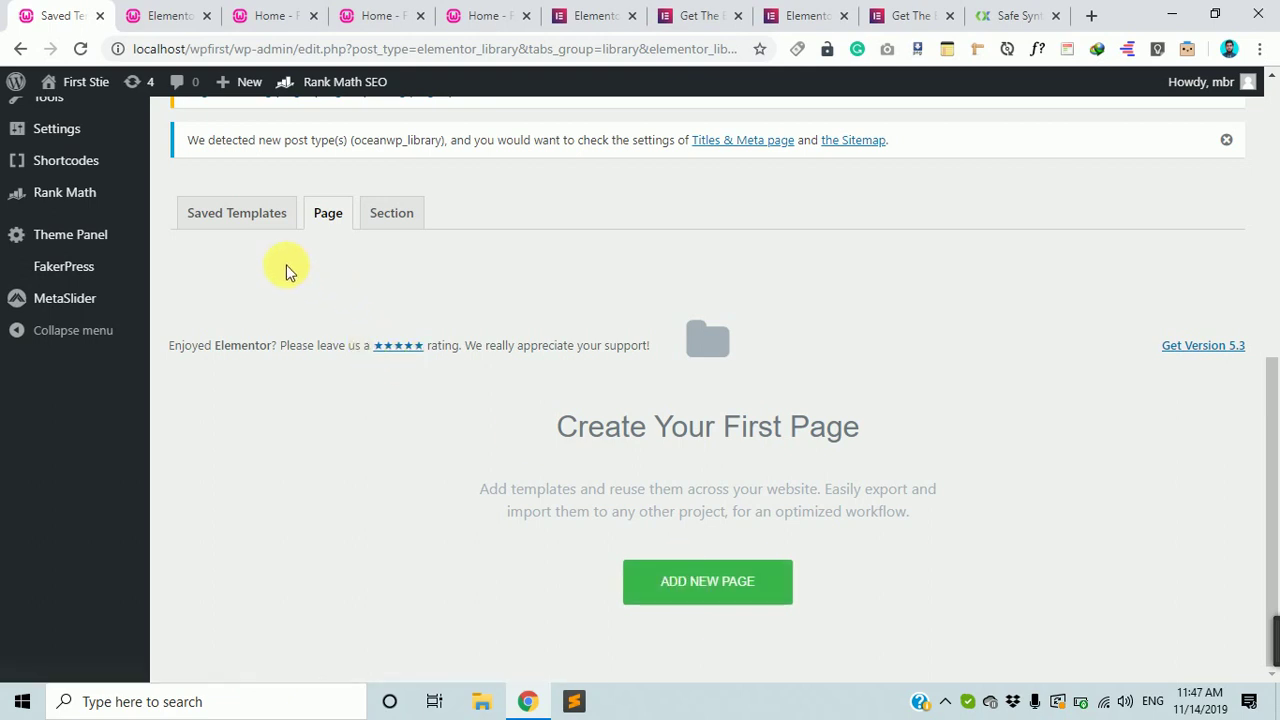
click(222, 207)
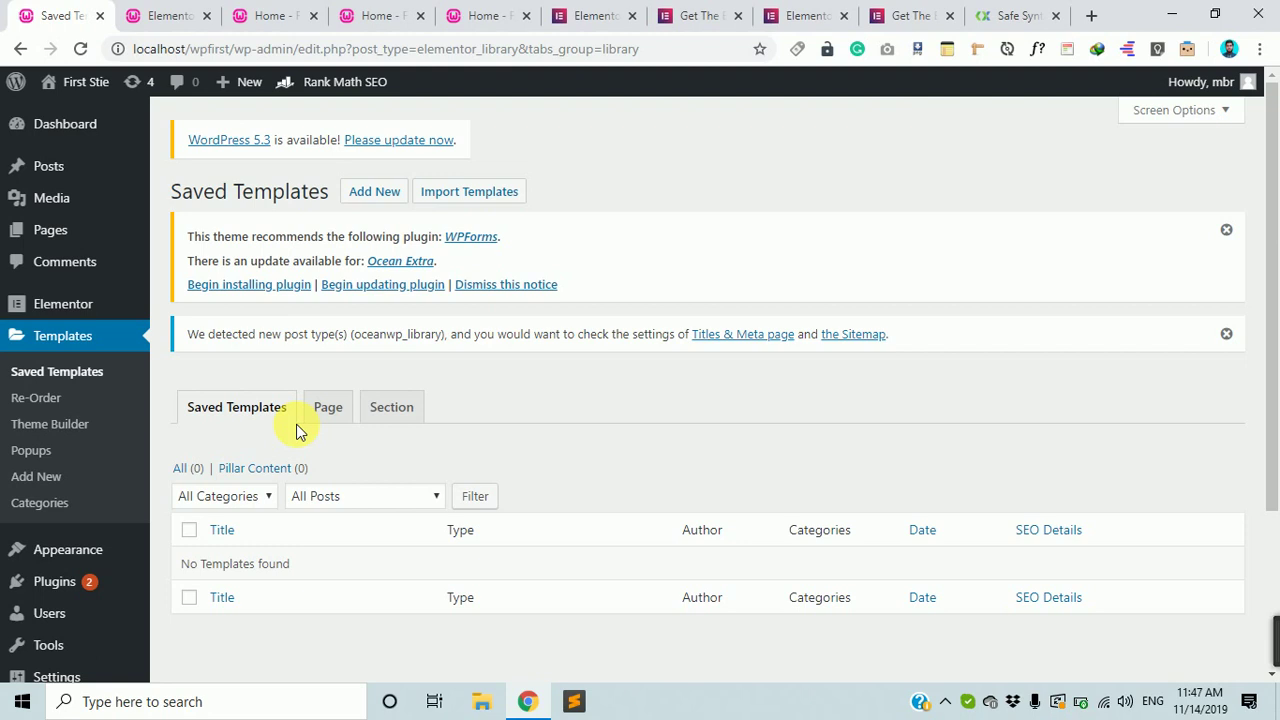
scroll(336, 420, down, 3)
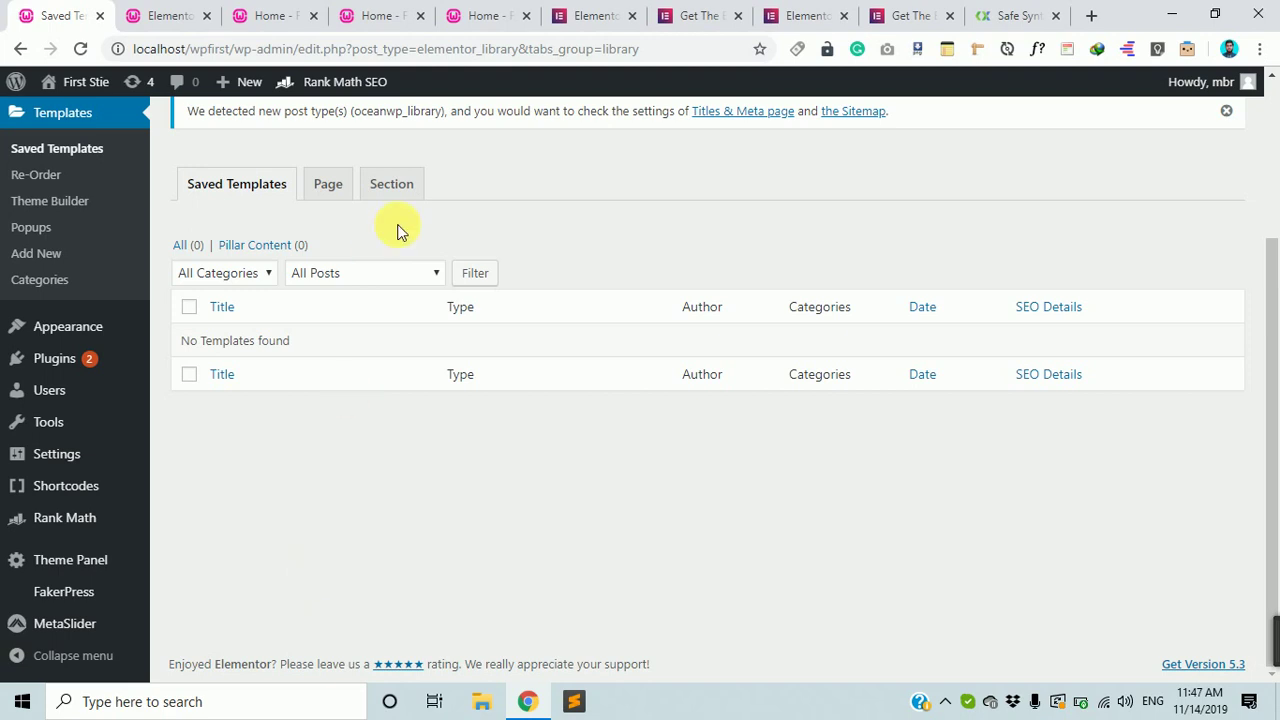
Start a new template from the Page category and check the Page and Section choices for its template type
click(335, 188)
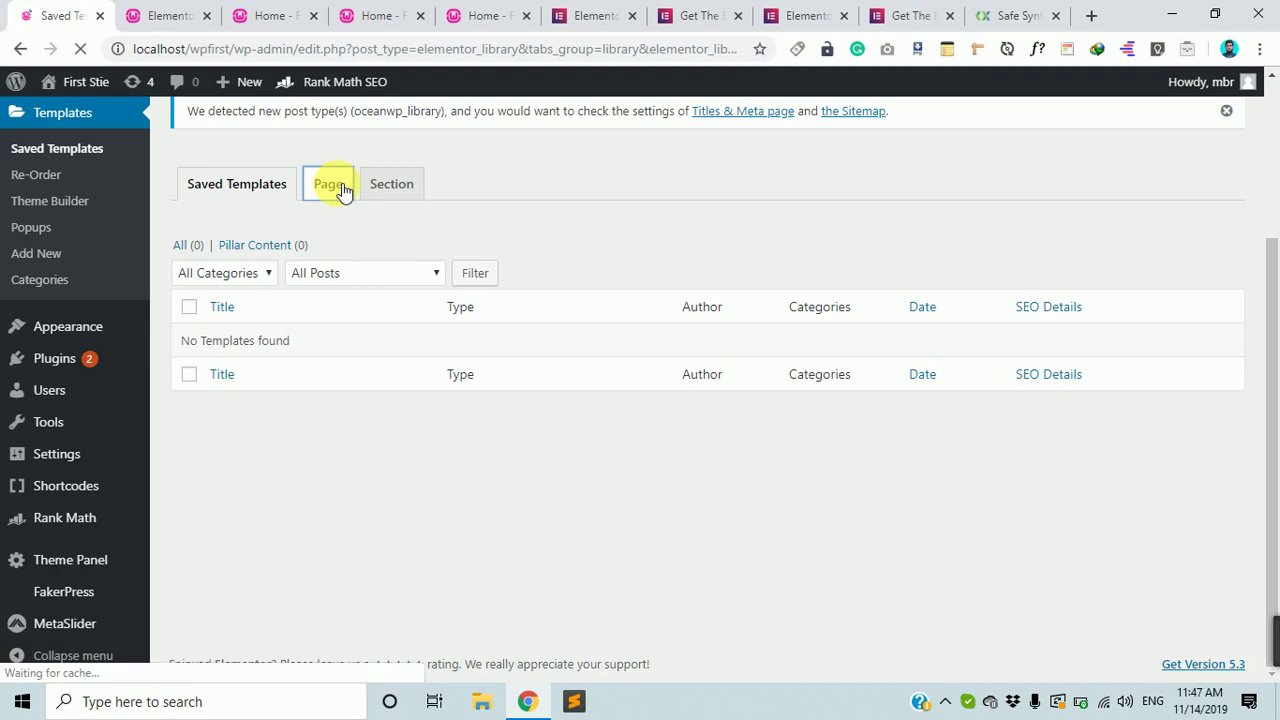
scroll(793, 428, down, 5)
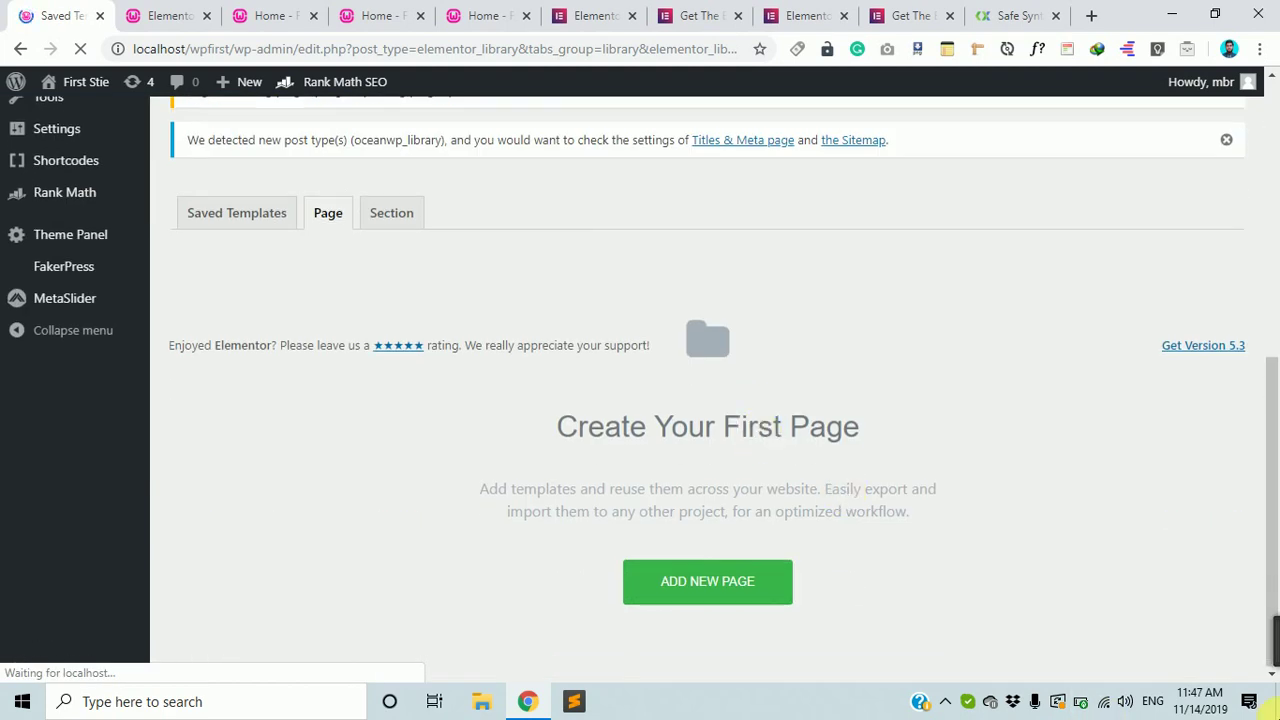
click(714, 580)
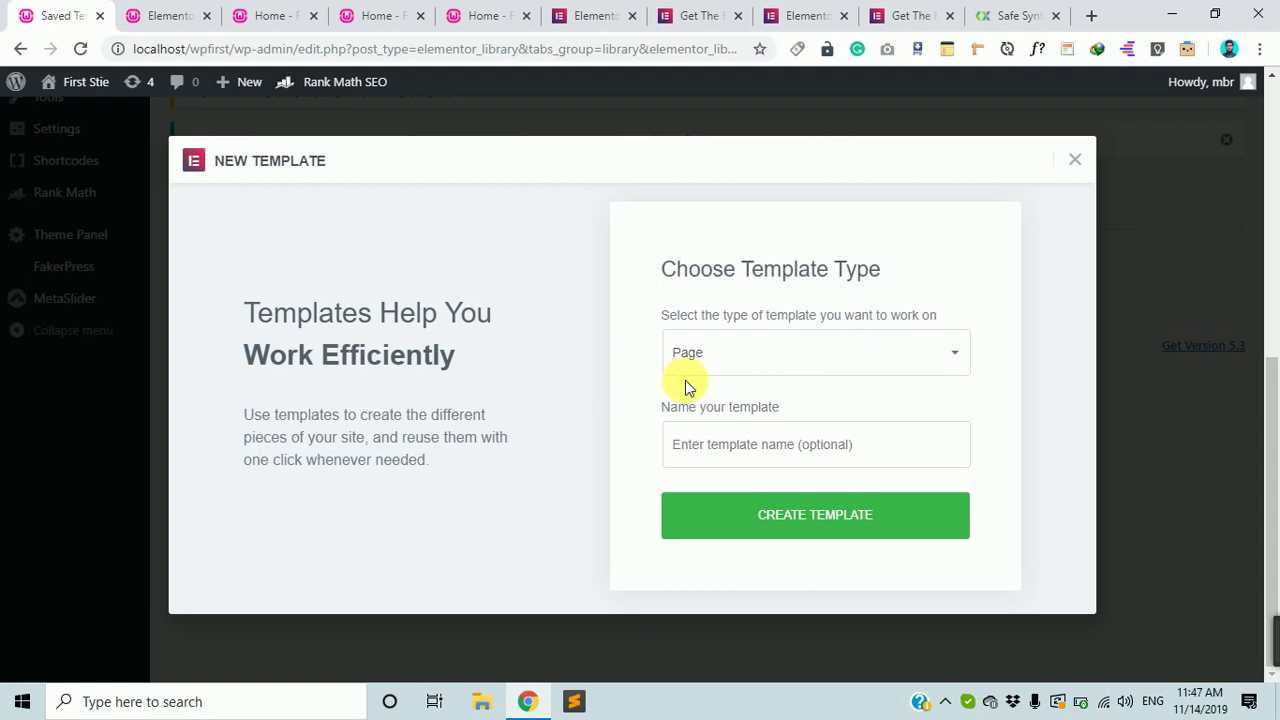
click(751, 447)
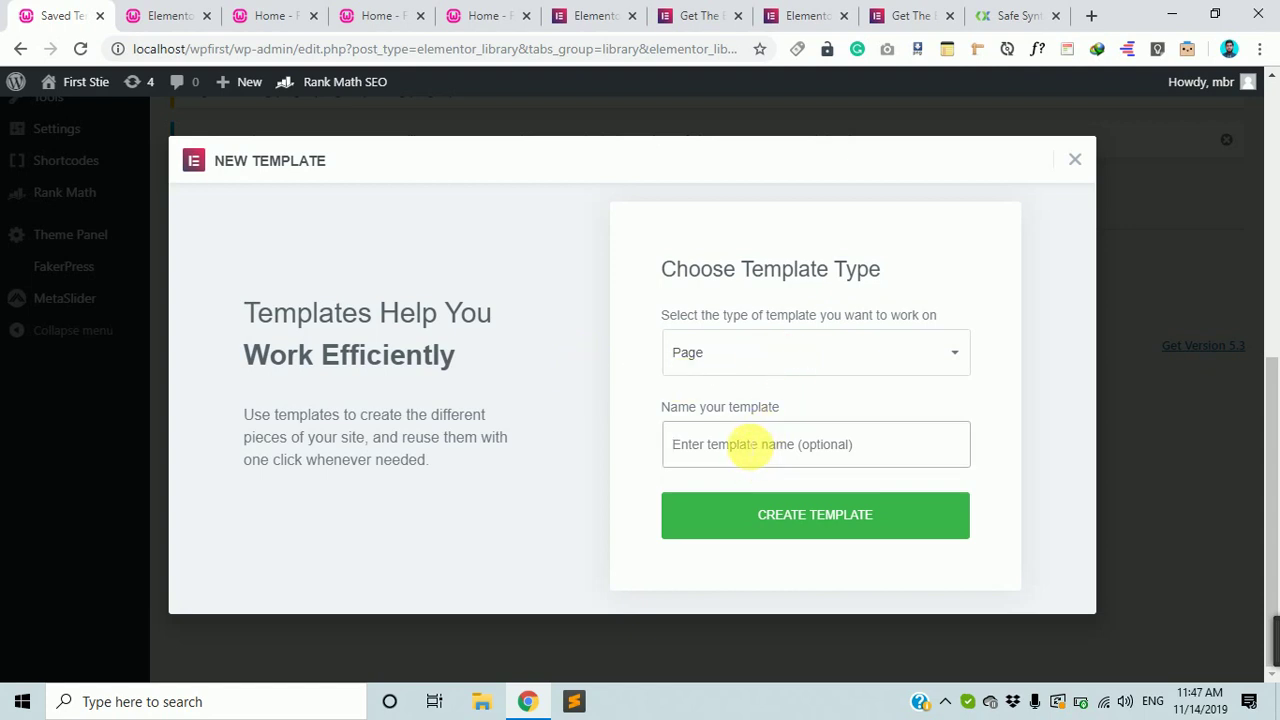
click(850, 356)
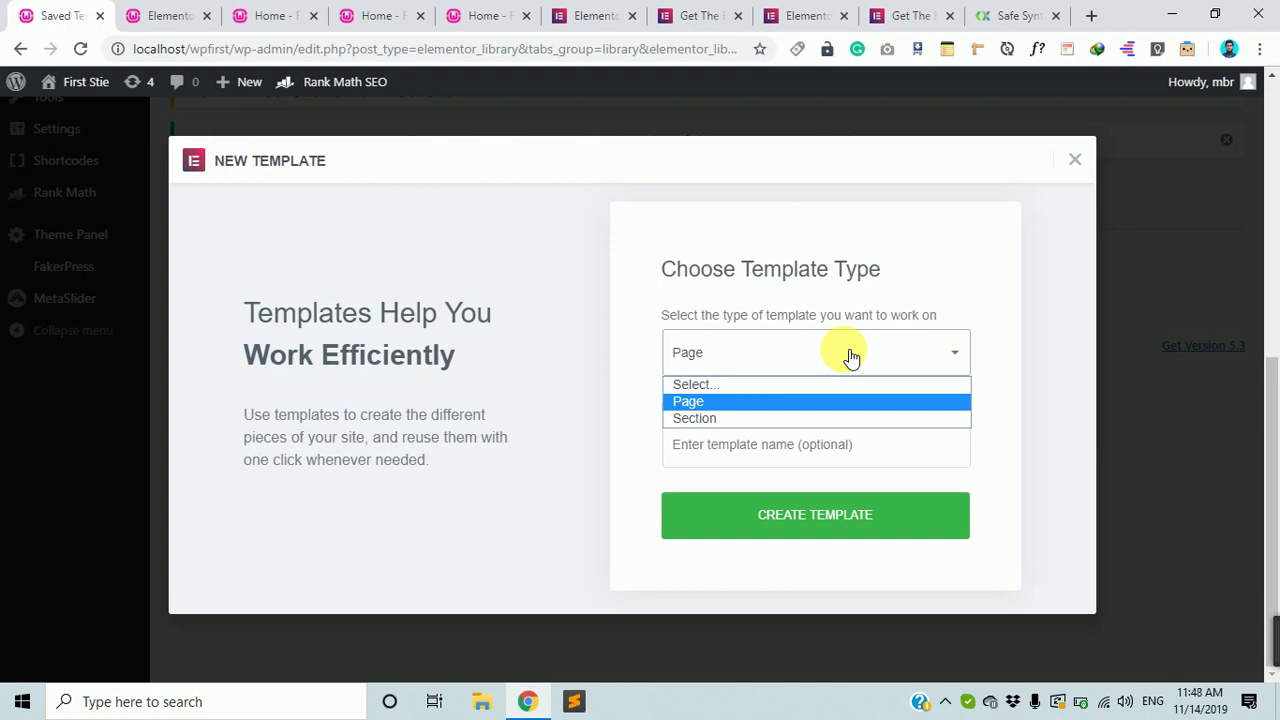
click(792, 421)
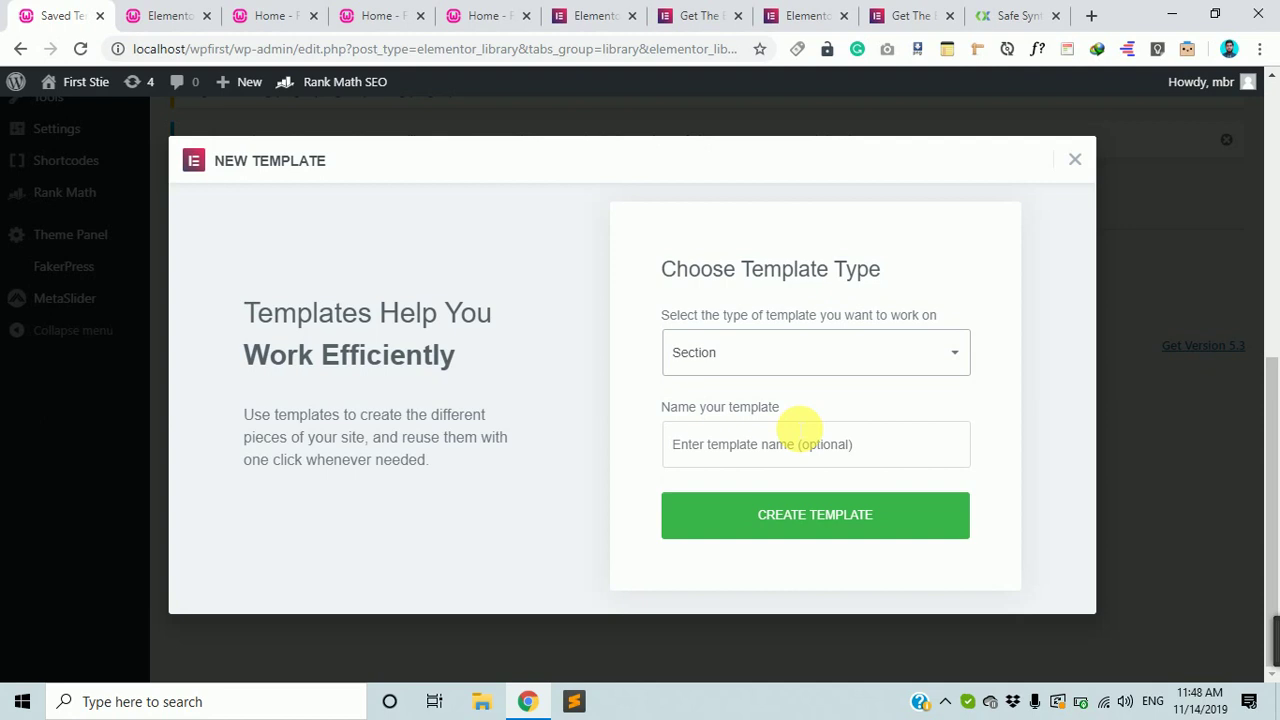
click(828, 363)
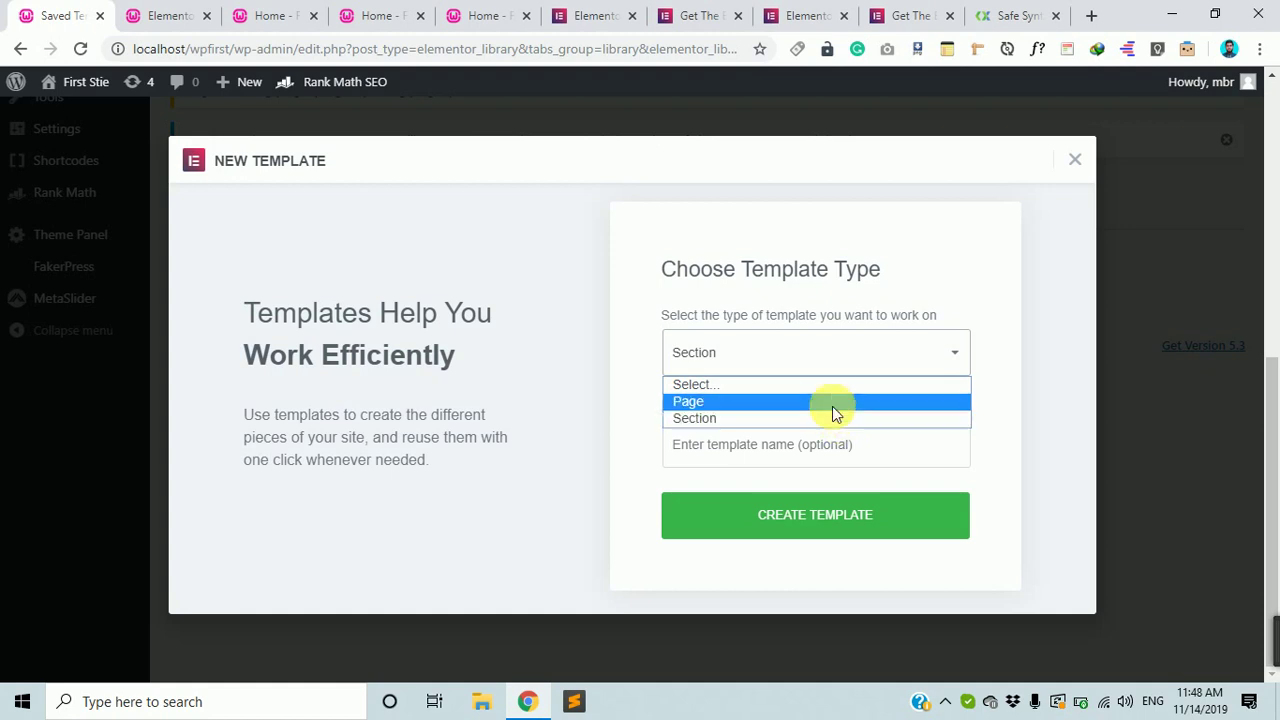
Try entering sdkfskdf as the template name, clear it, and close the new template form without creating a template
click(790, 452)
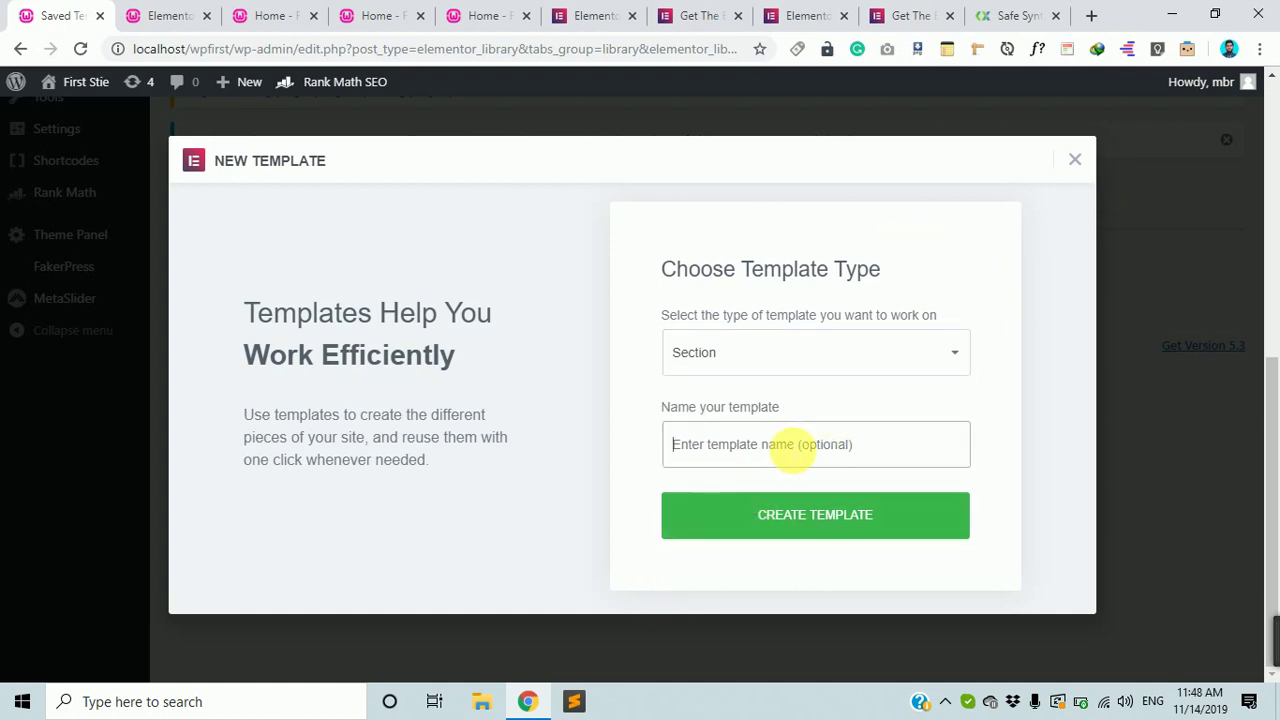
text(sdkfskdf)
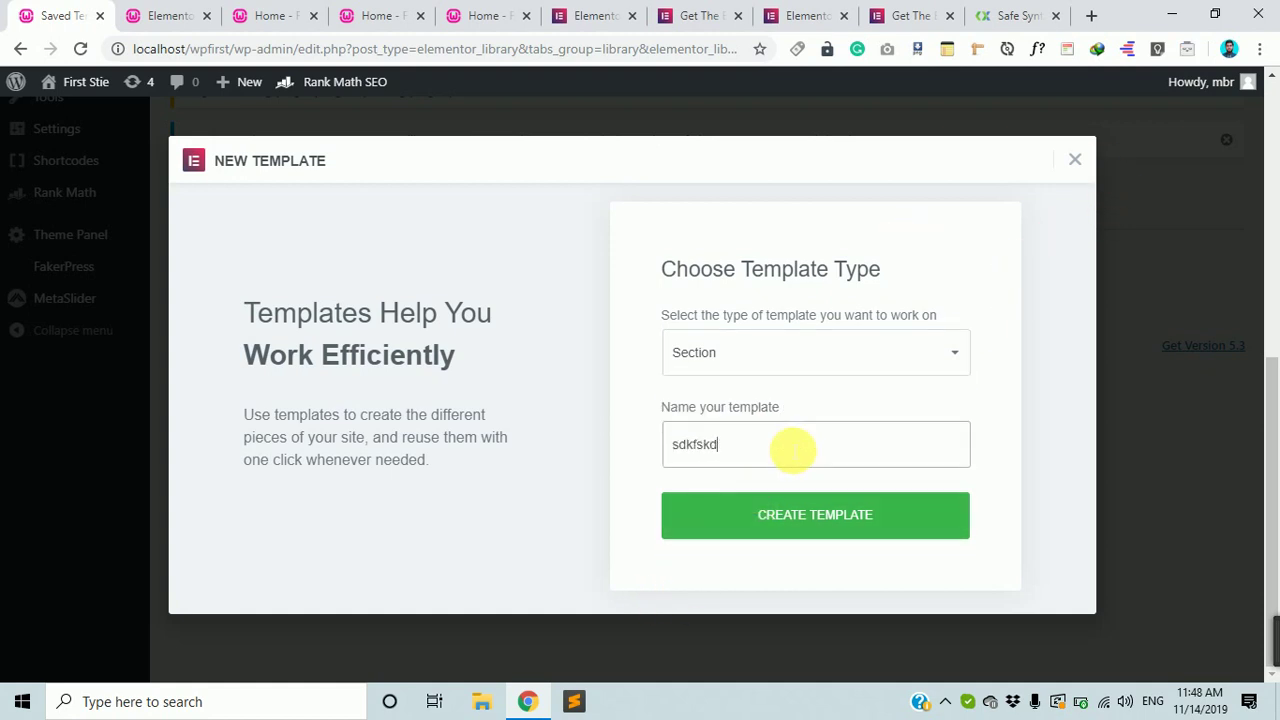
key(BackSpace)
key(BackSpace)
key(BackSpace)
key(BackSpace)
key(BackSpace)
key(BackSpace)
key(BackSpace)
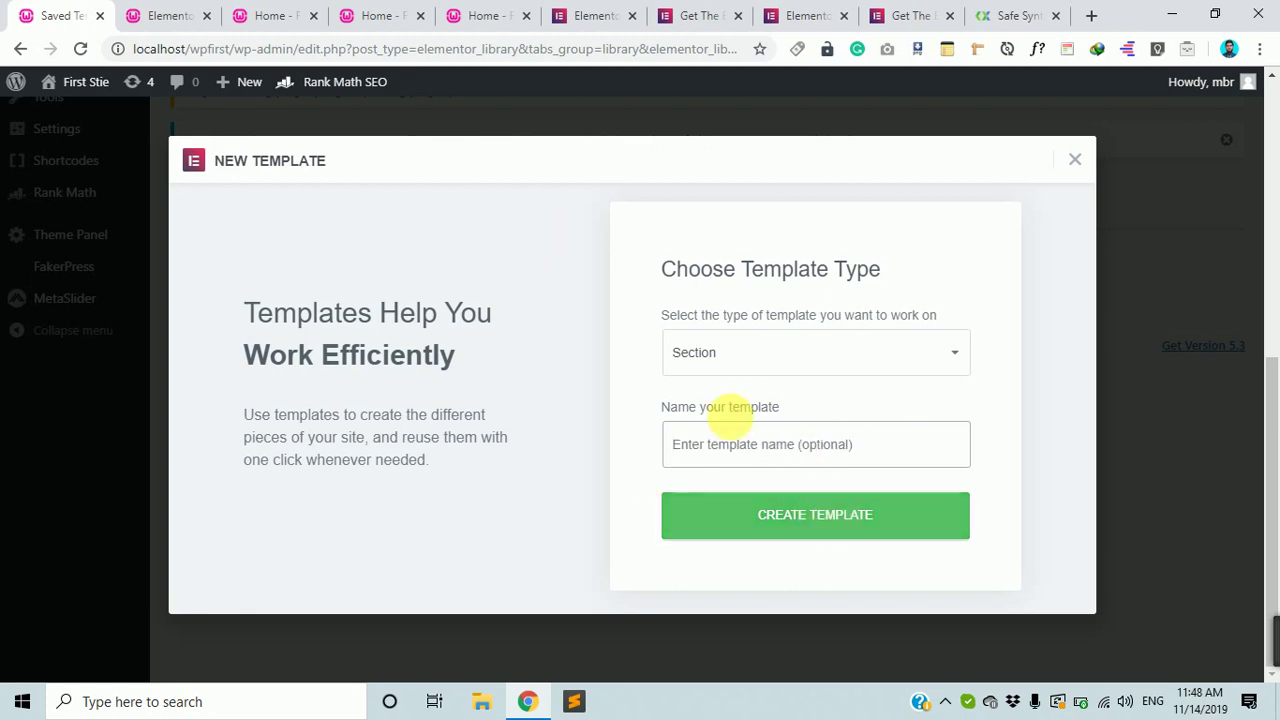
click(1075, 160)
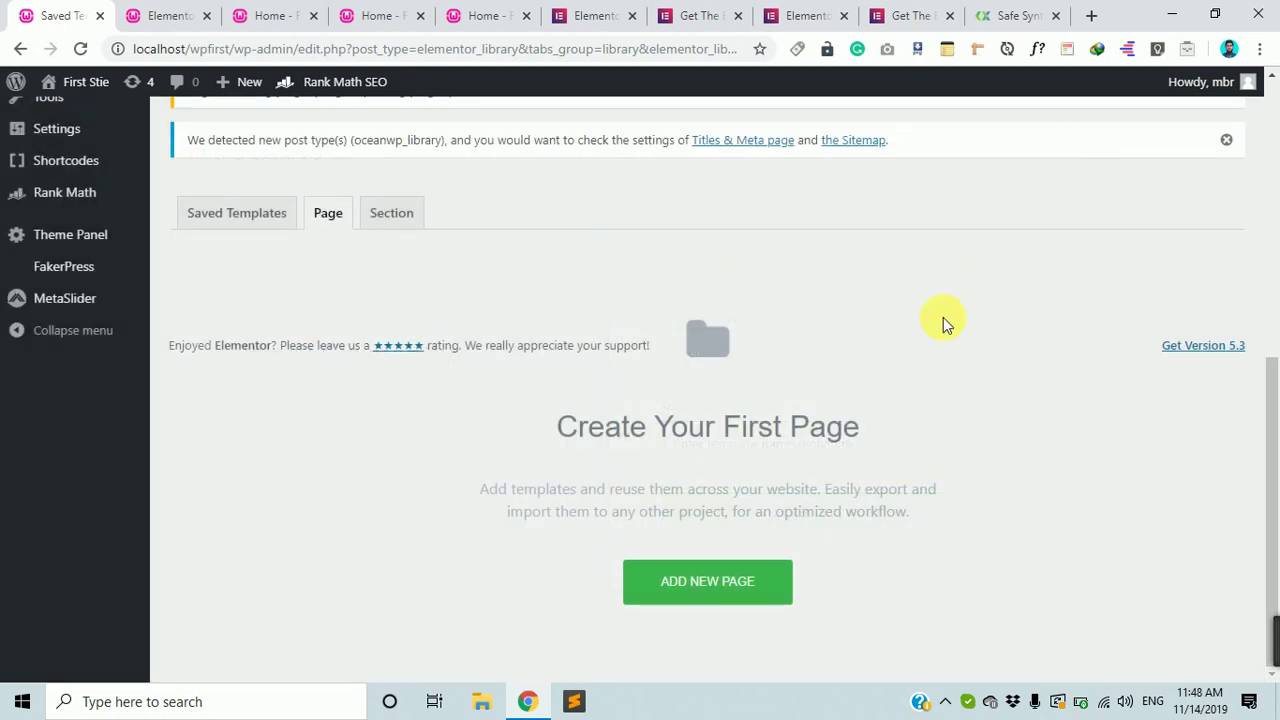
View the Section templates category and check the template type choices in its new template form, closing it without creating anything
scroll(943, 320, up, 2)
click(400, 405)
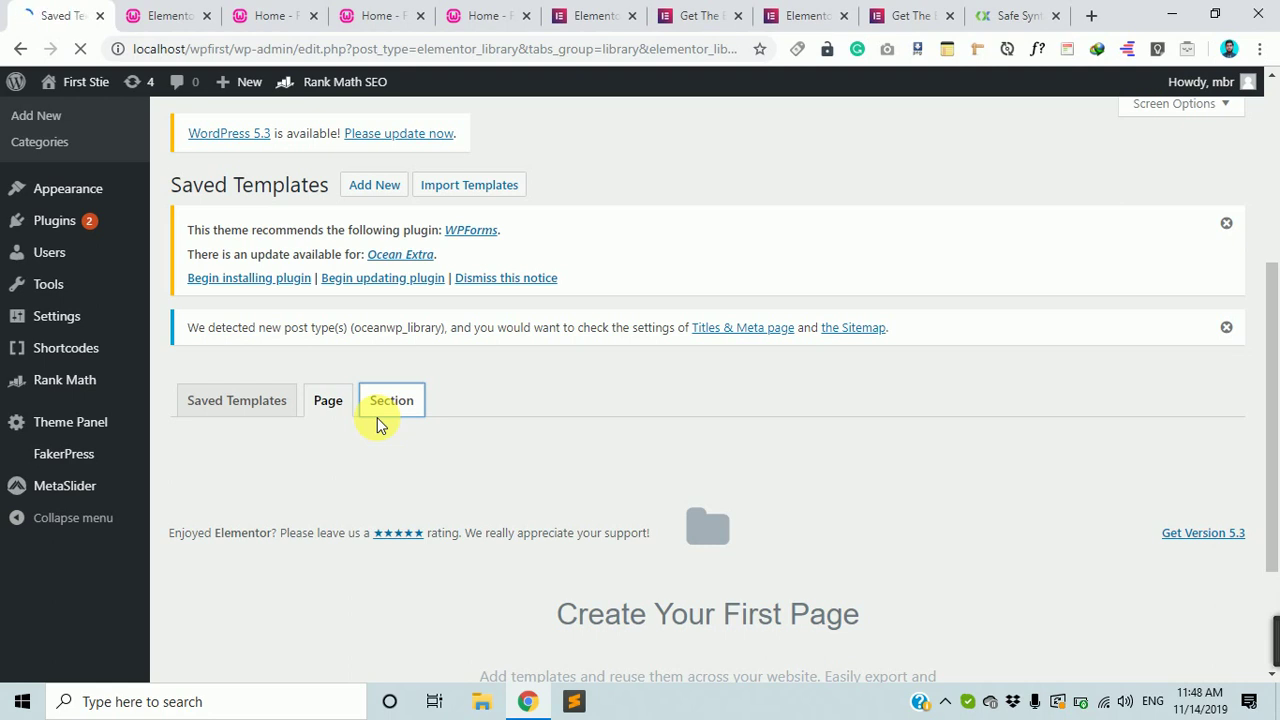
scroll(450, 440, down, 2)
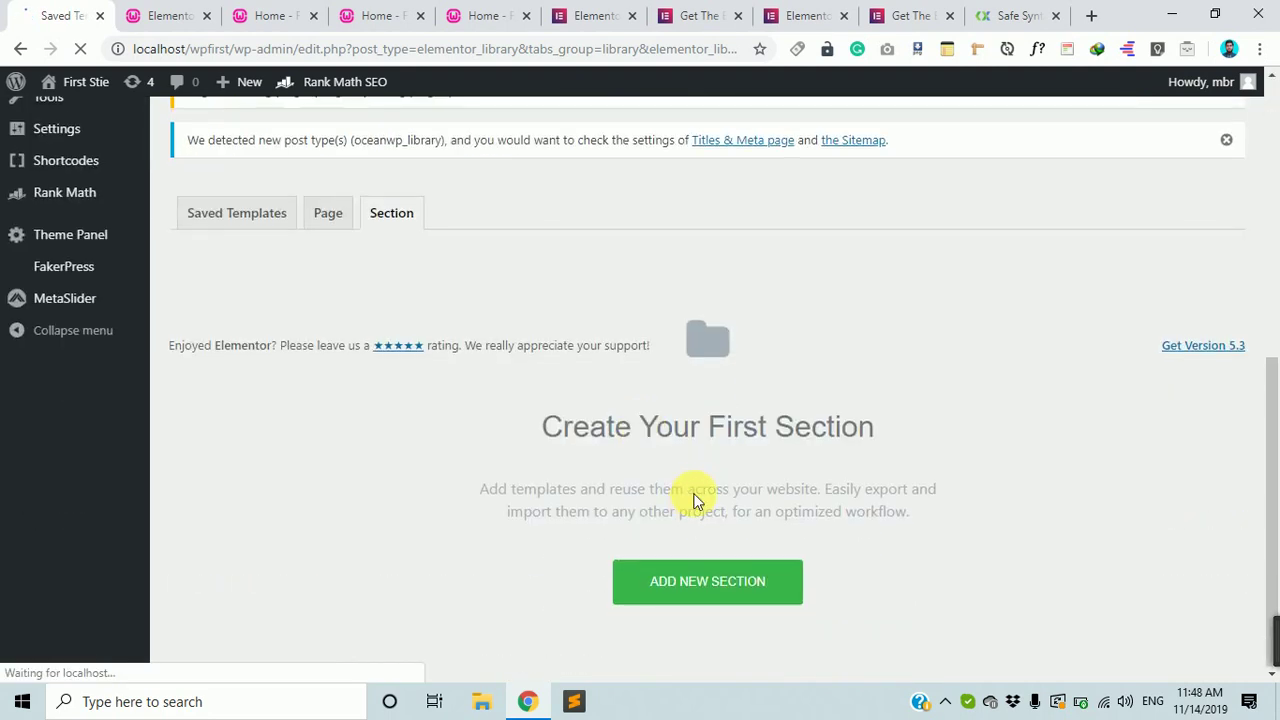
click(715, 584)
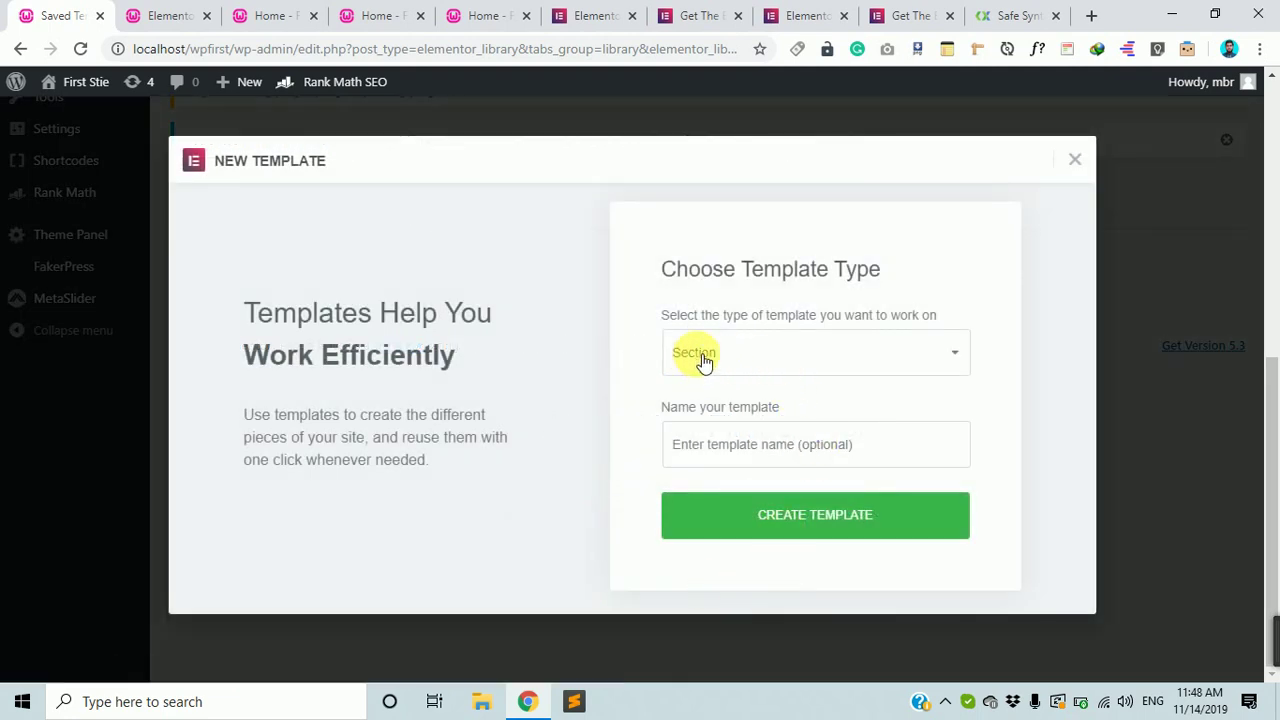
click(874, 362)
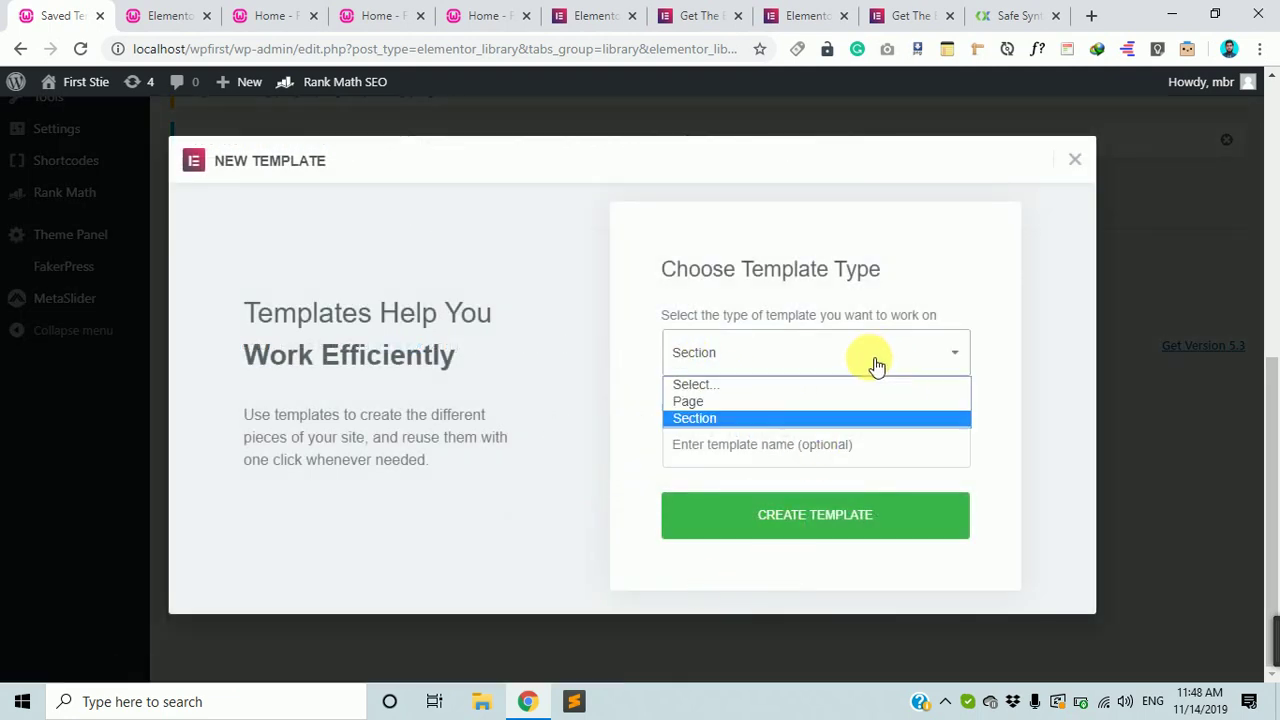
click(826, 400)
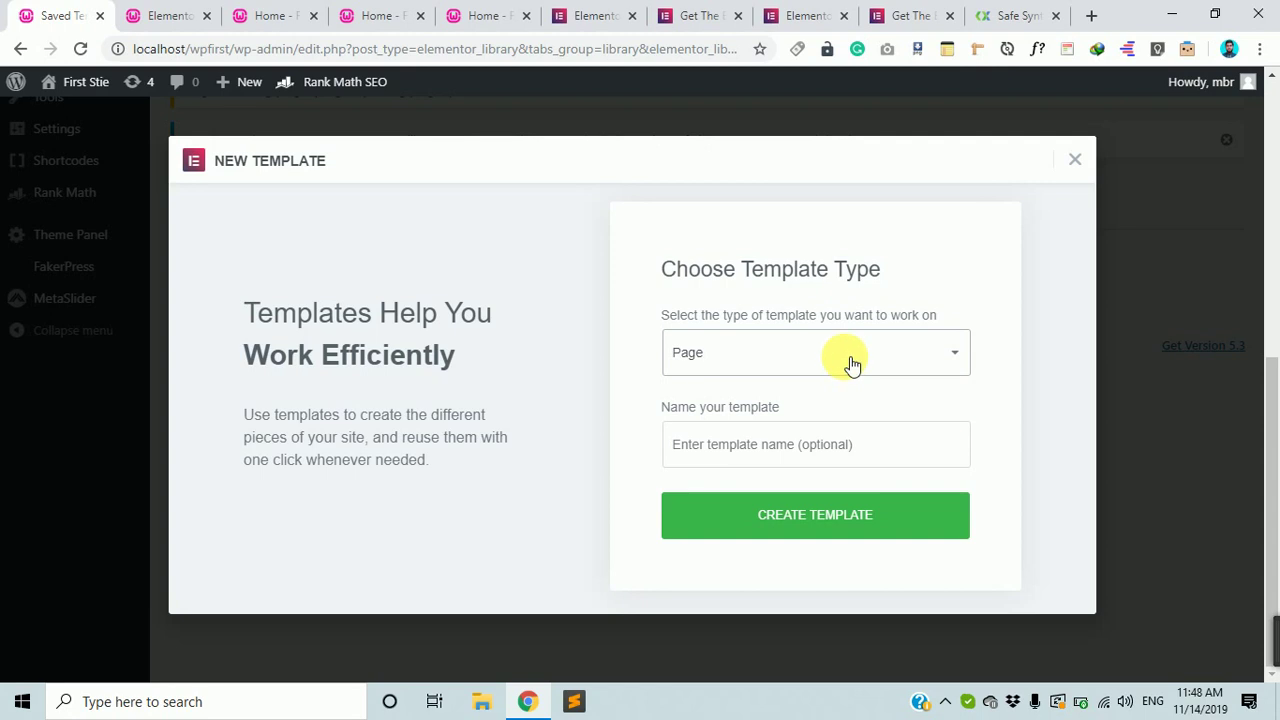
click(849, 363)
click(830, 386)
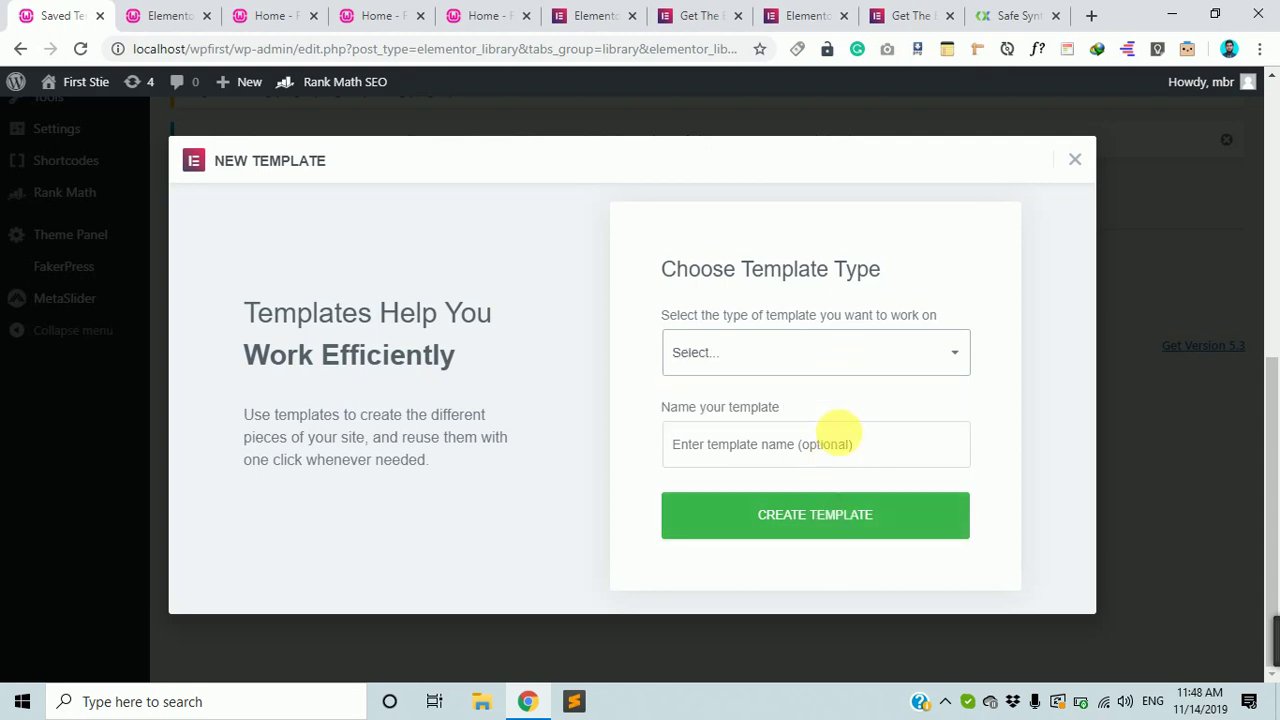
click(1074, 160)
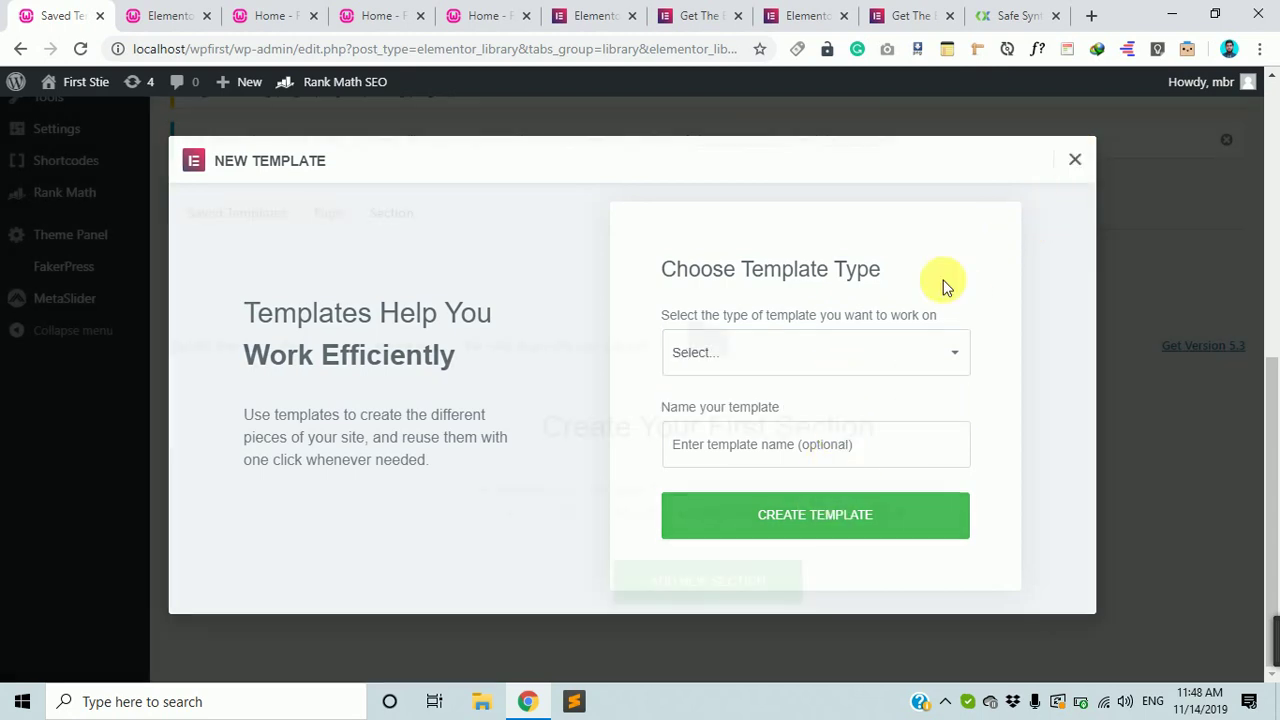
Return to the full Saved Templates list and view the Re-Order page for templates
scroll(500, 458, up, 3)
click(212, 493)
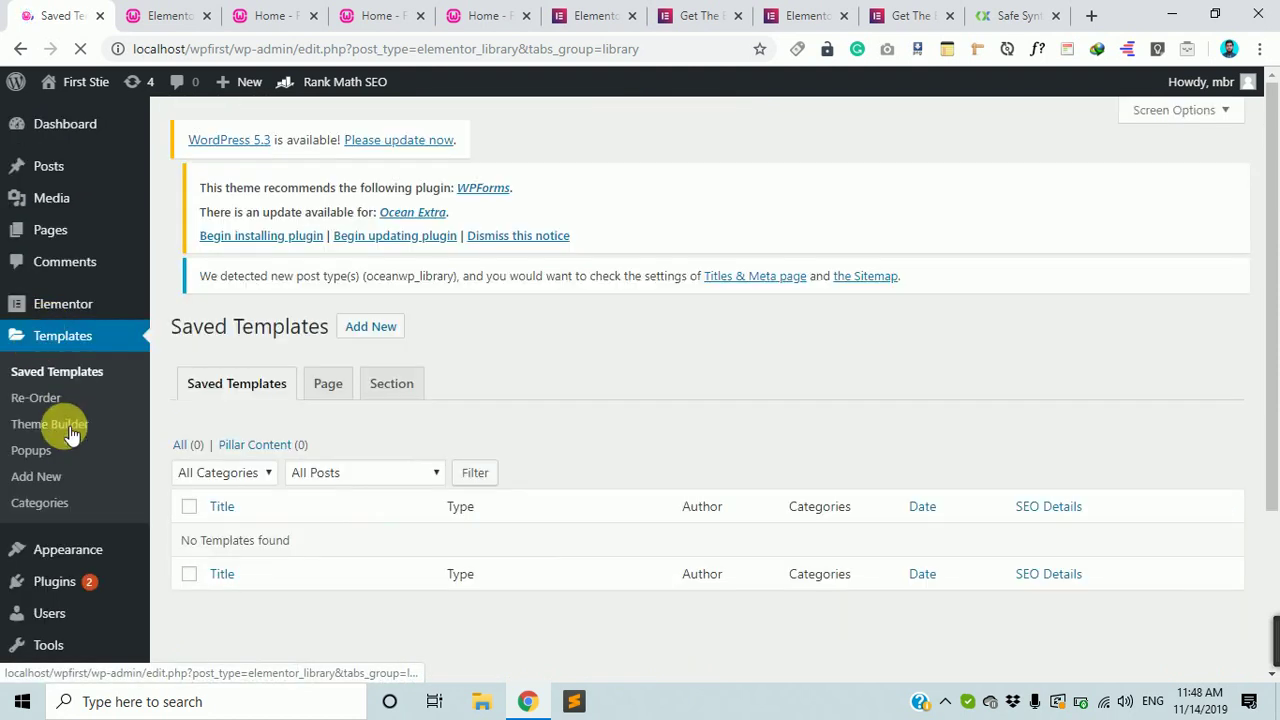
click(57, 397)
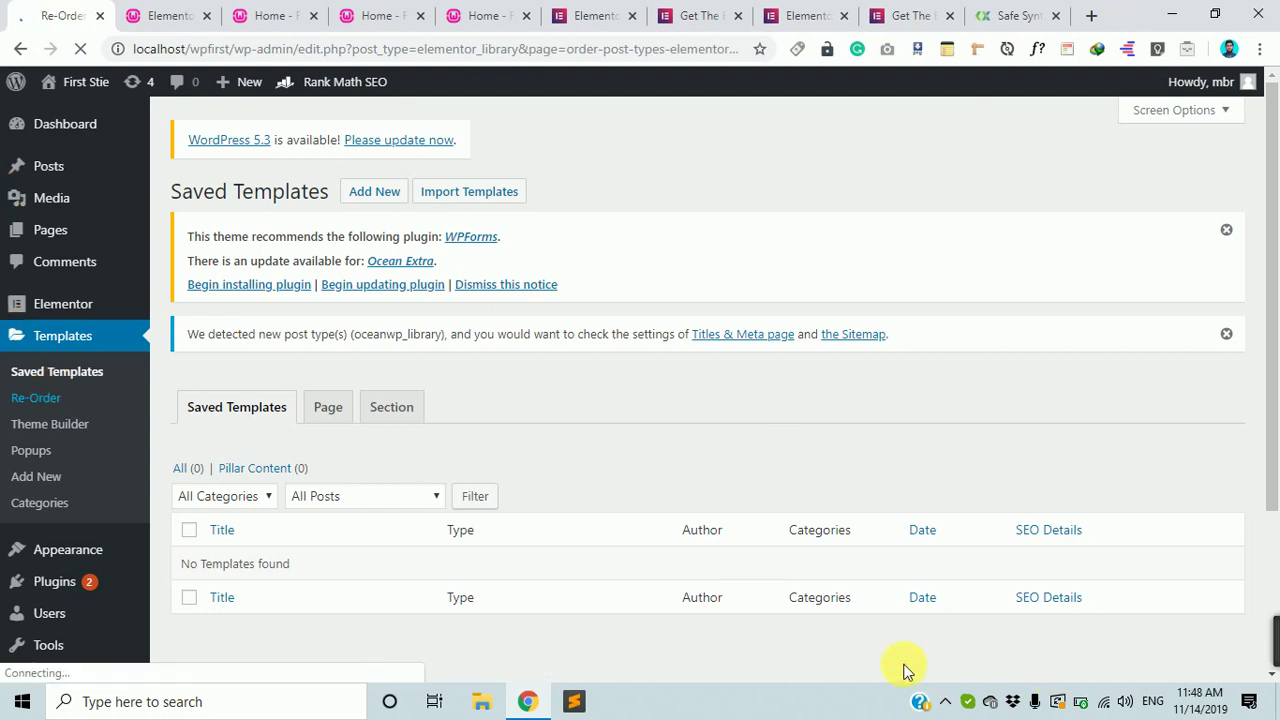
scroll(436, 550, down, 3)
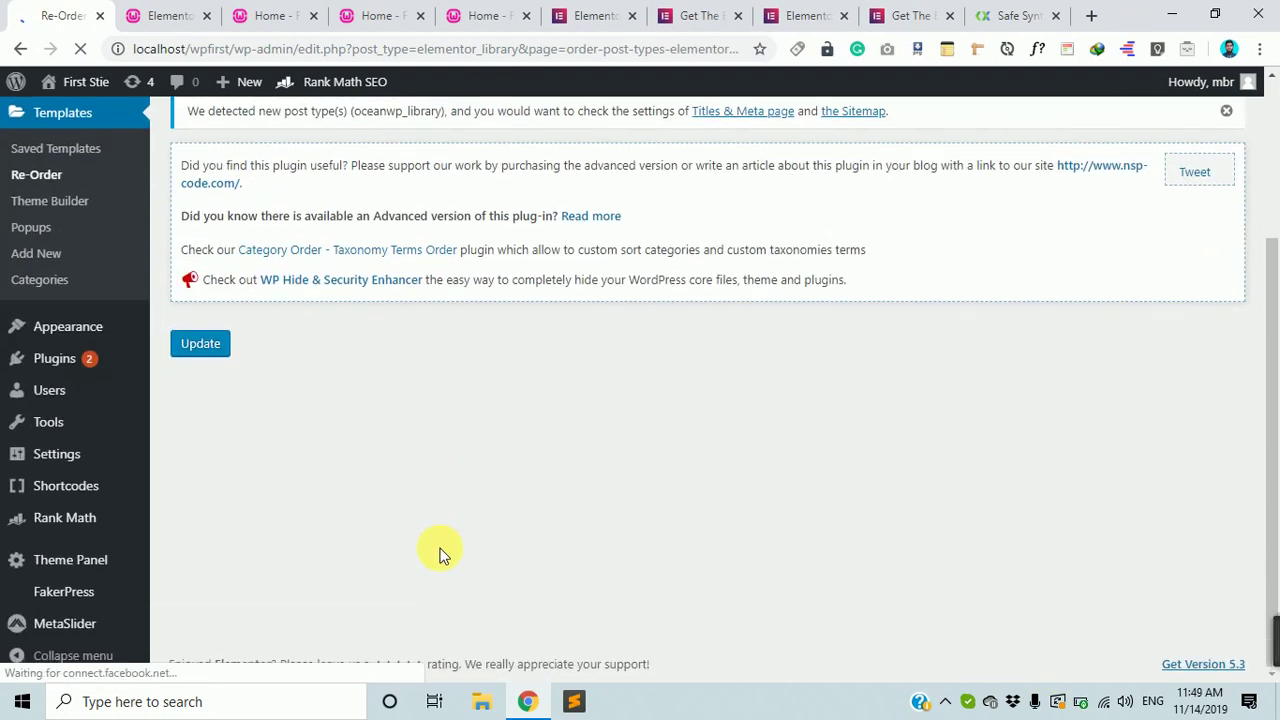
scroll(443, 555, up, 4)
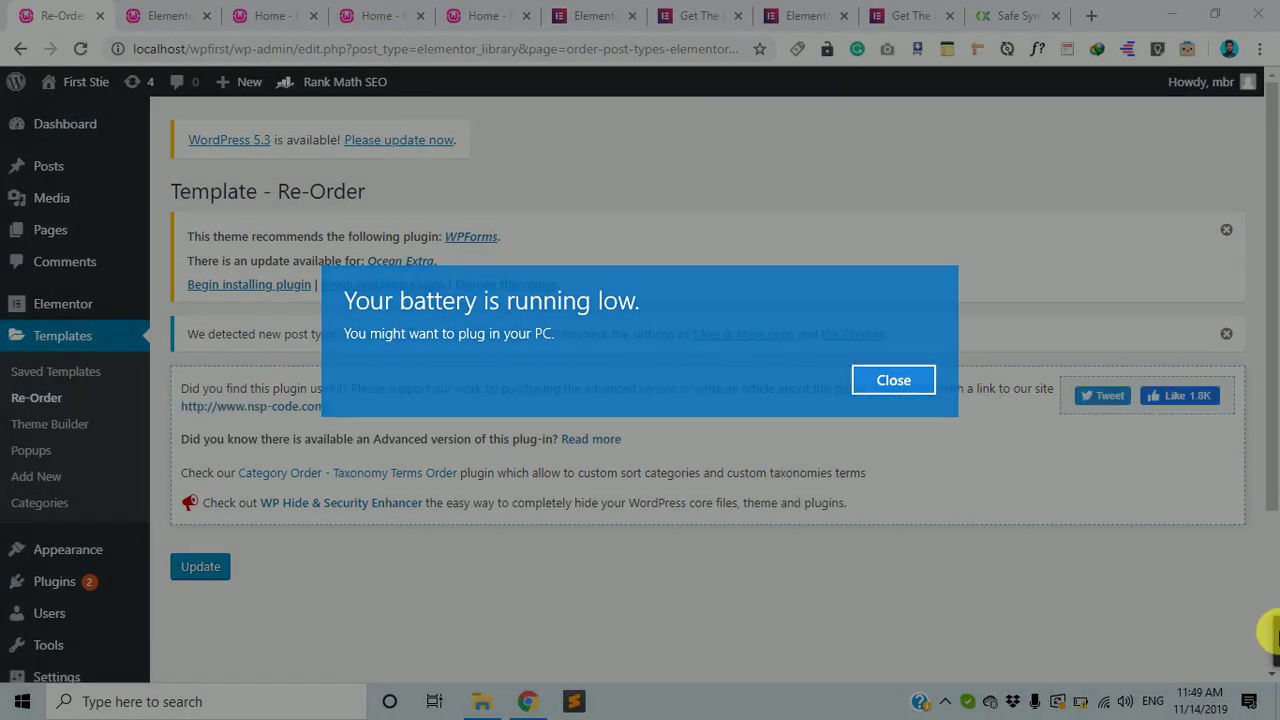
key(Escape)
mouse_move(1155, 634)
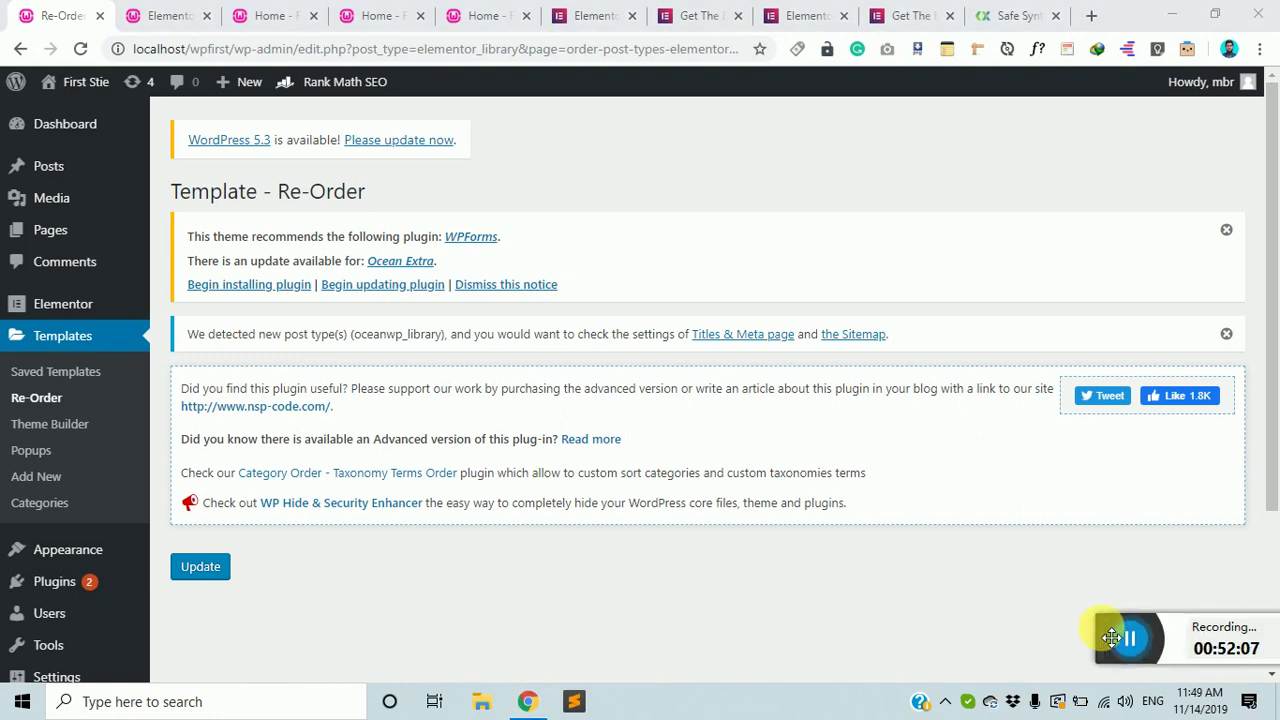
drag(1111, 637, 1217, 685)
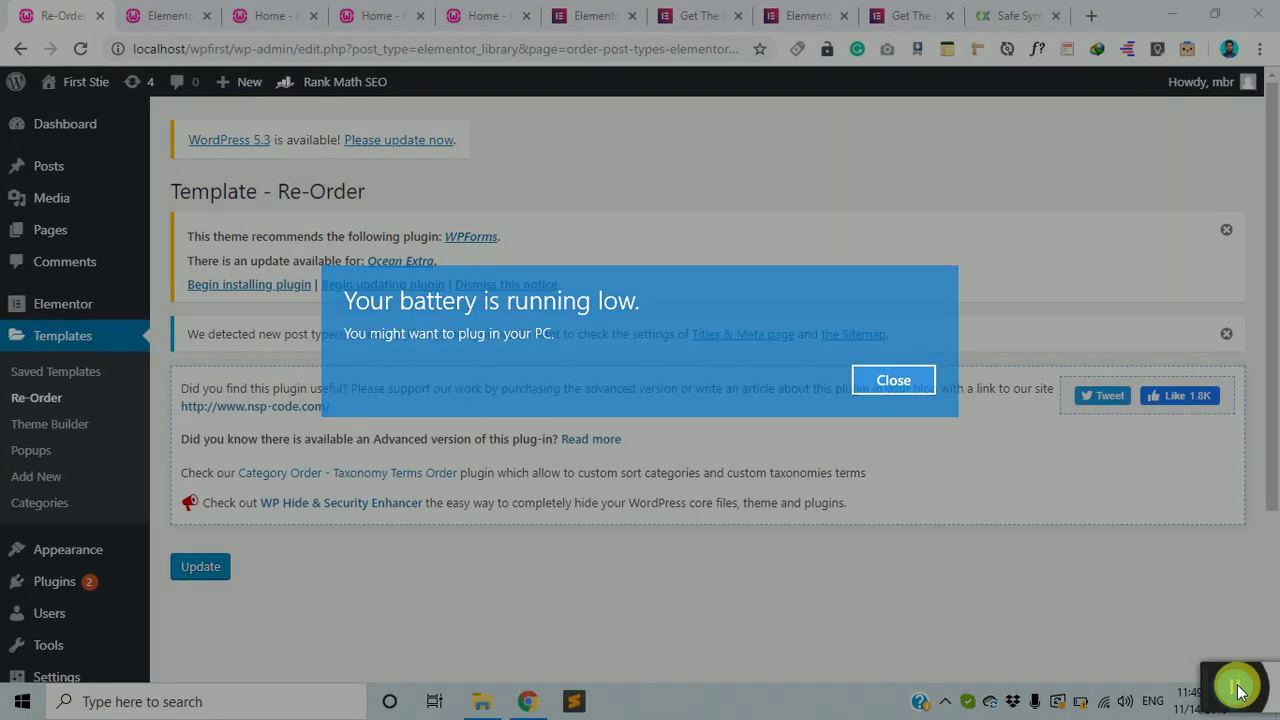
click(1238, 688)
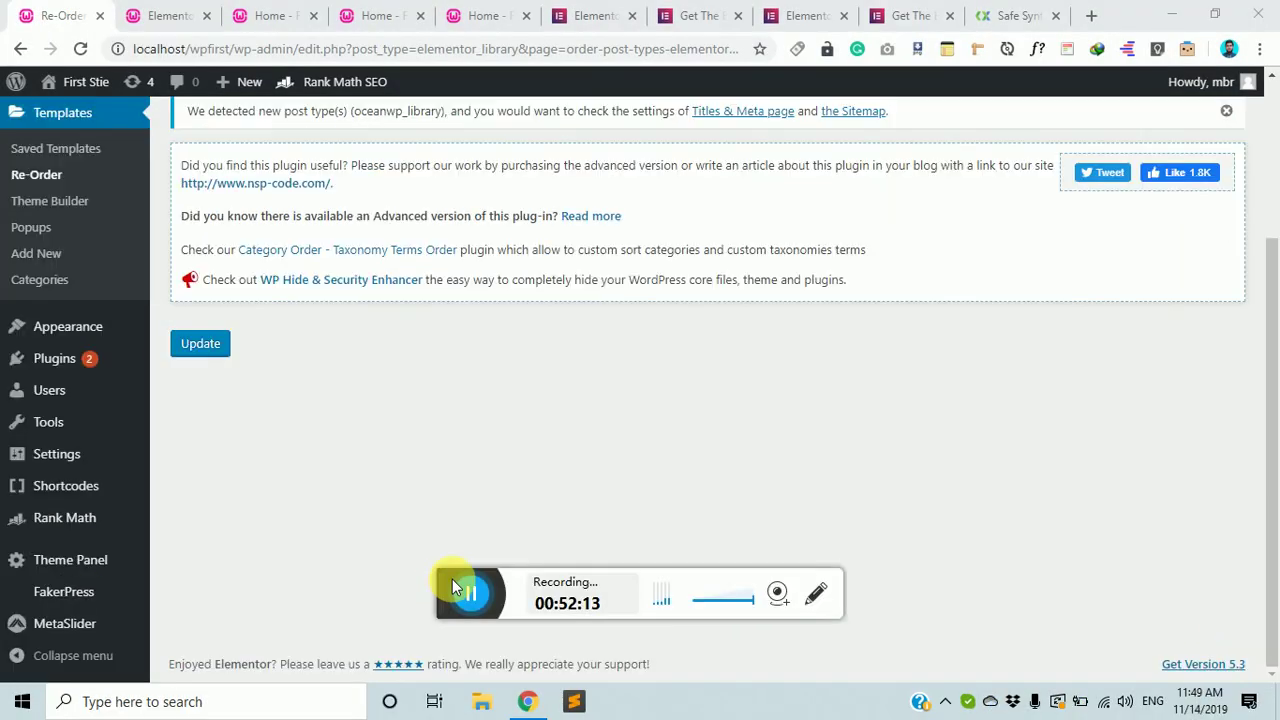
drag(457, 588, 1257, 651)
Look over the Template Re-Order page, including its notices, plugin links and Update option
scroll(355, 410, up, 2)
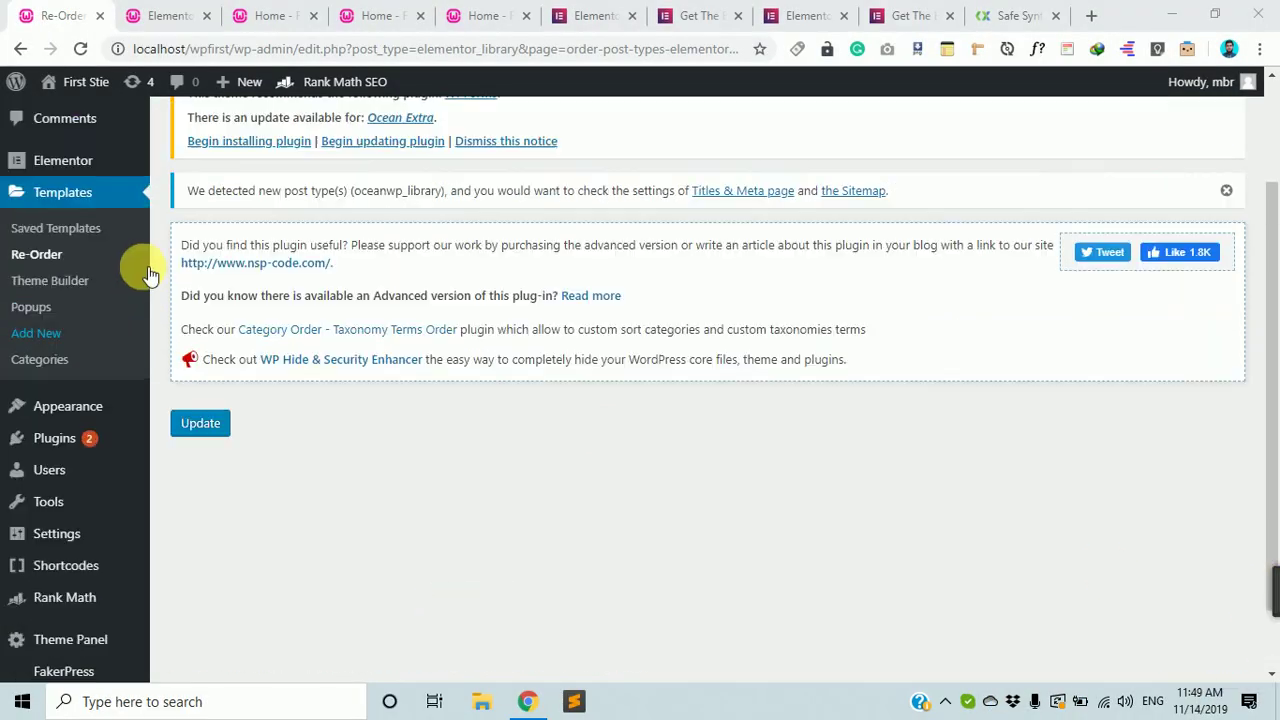
scroll(514, 291, down, 1)
scroll(543, 229, up, 2)
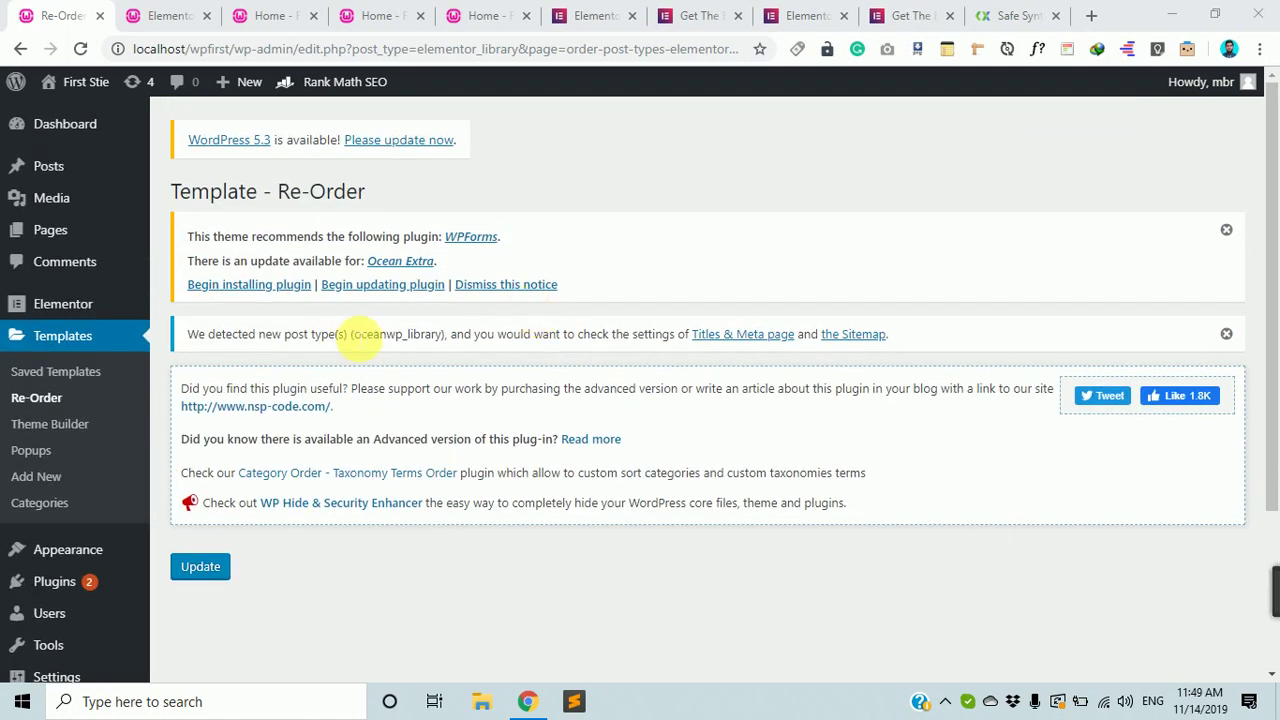
scroll(363, 326, down, 2)
scroll(350, 380, down, 1)
scroll(366, 426, up, 1)
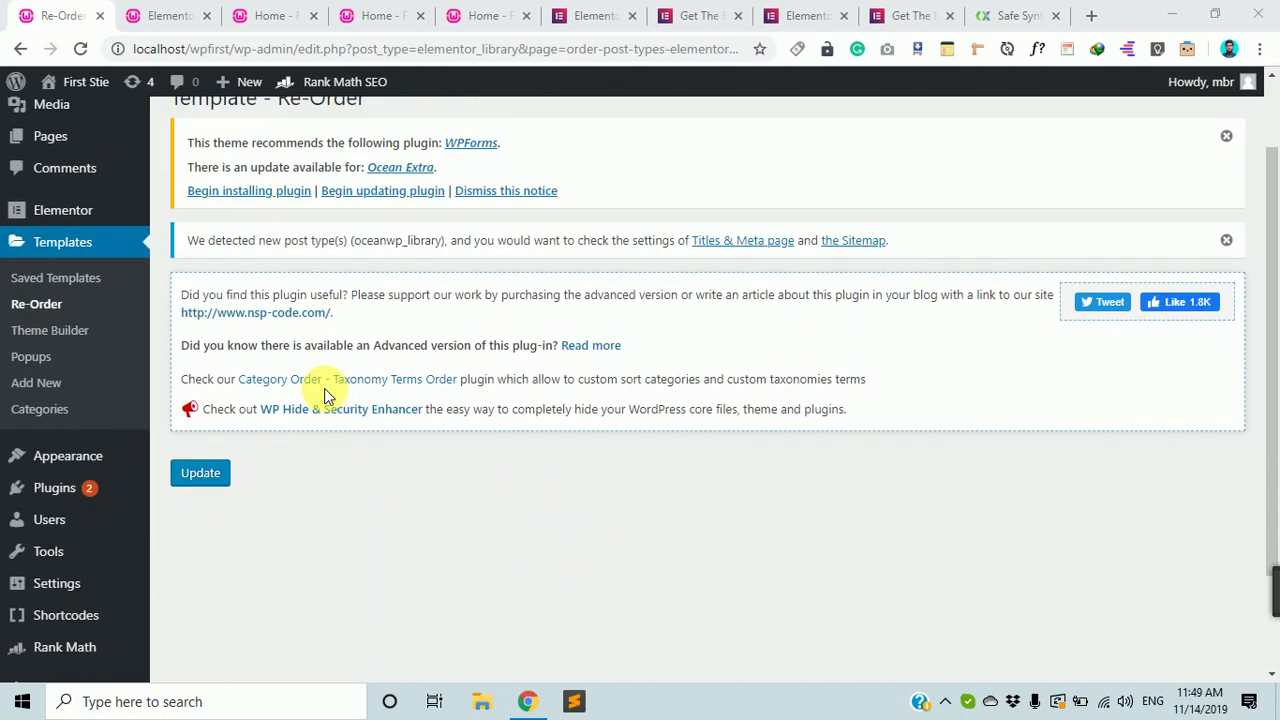
View the Theme Builder page and examine its description of customizable theme parts and the Go Pro offer
click(73, 338)
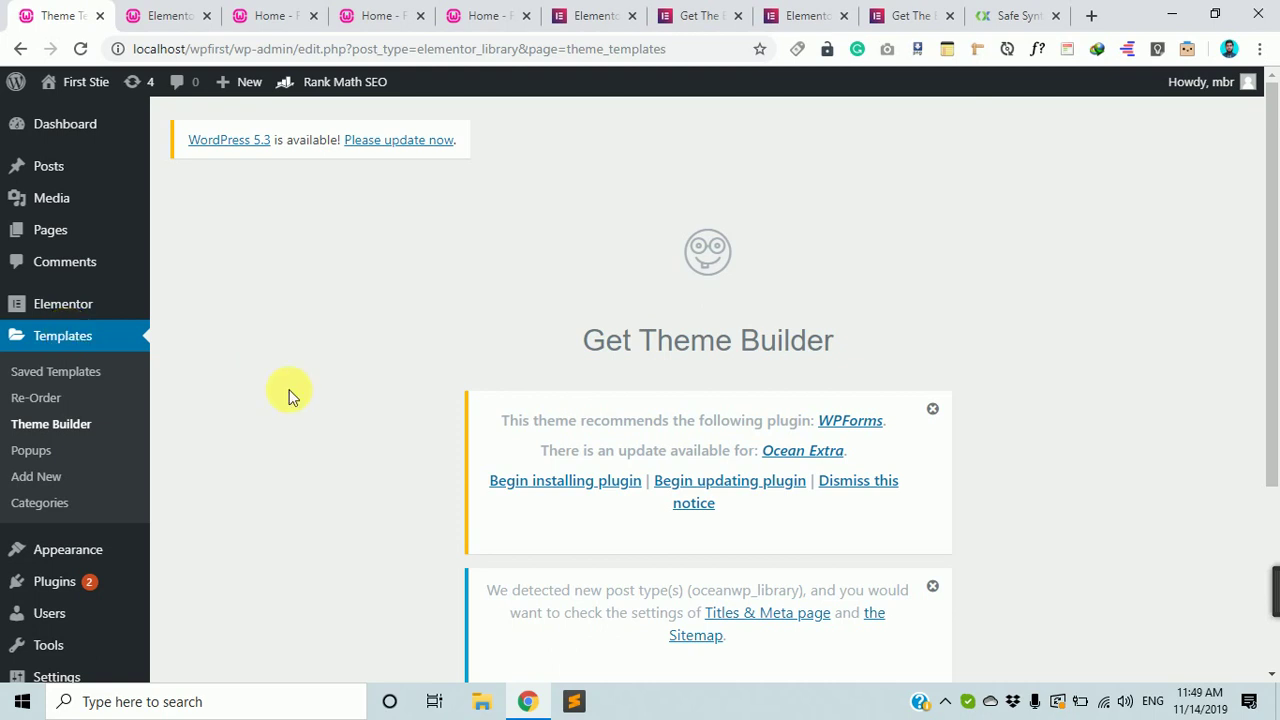
scroll(419, 453, down, 3)
scroll(420, 455, up, 3)
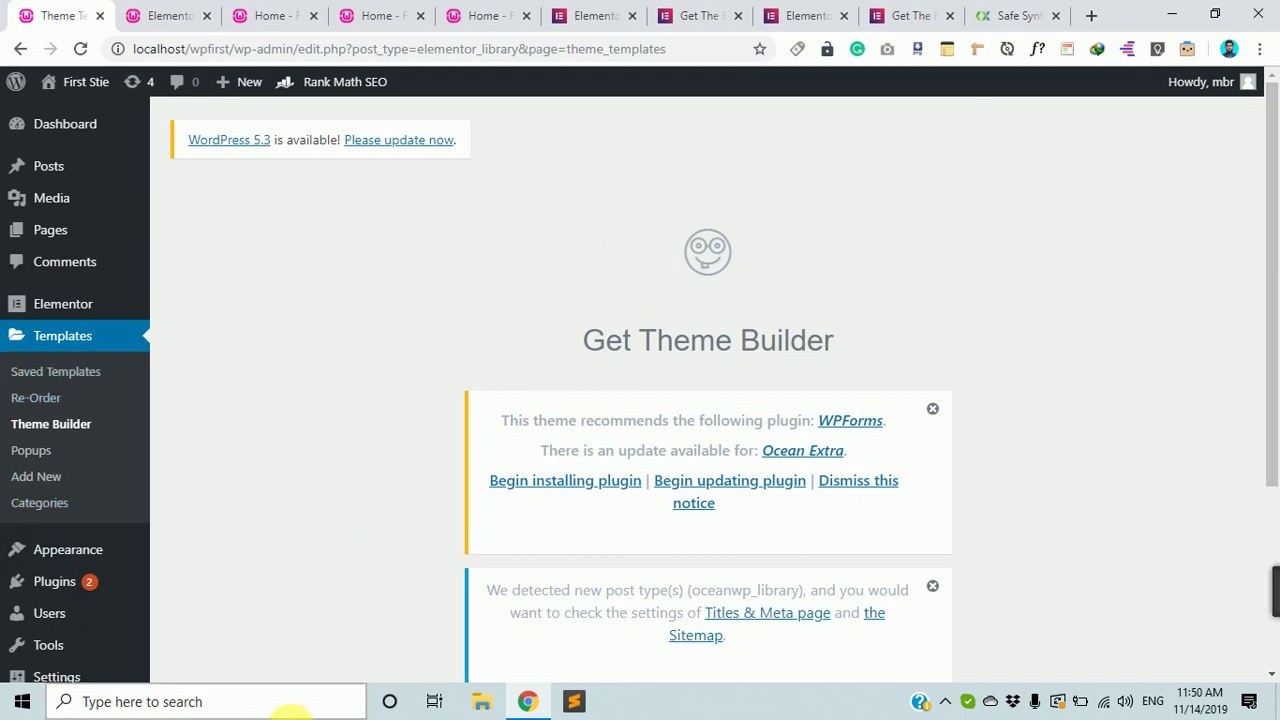
scroll(729, 377, down, 3)
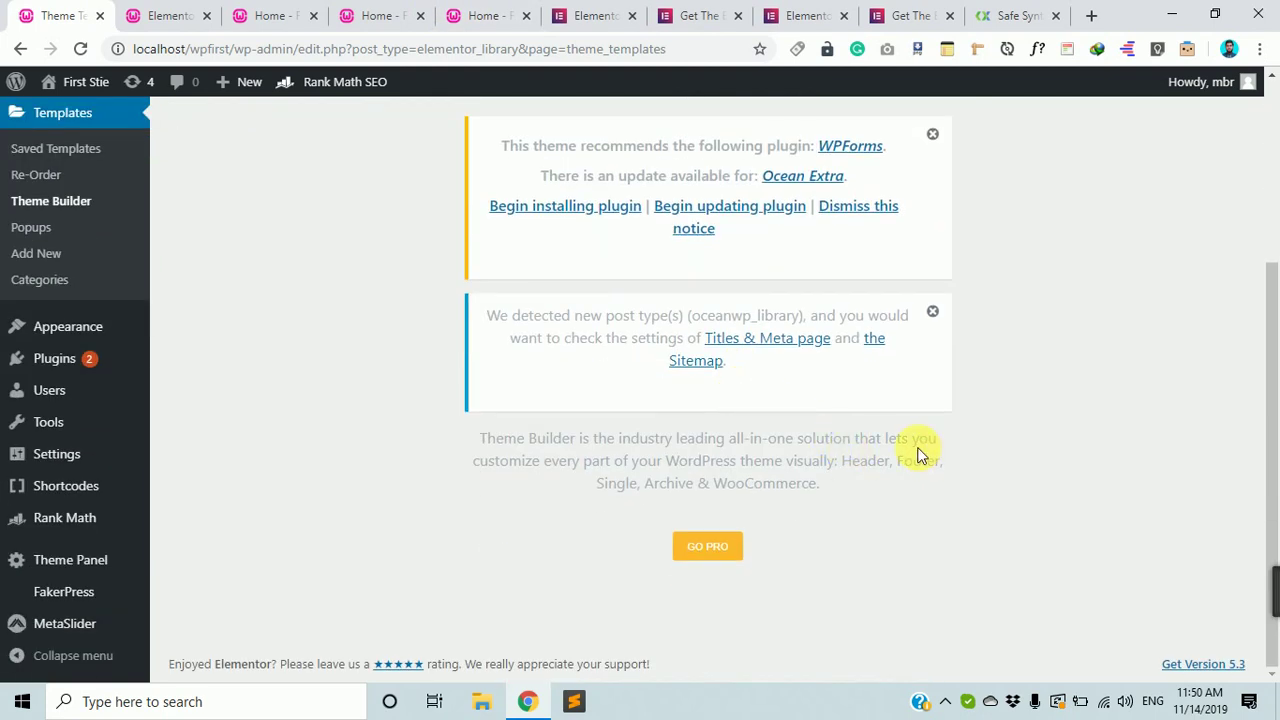
scroll(880, 450, up, 3)
scroll(810, 490, down, 2)
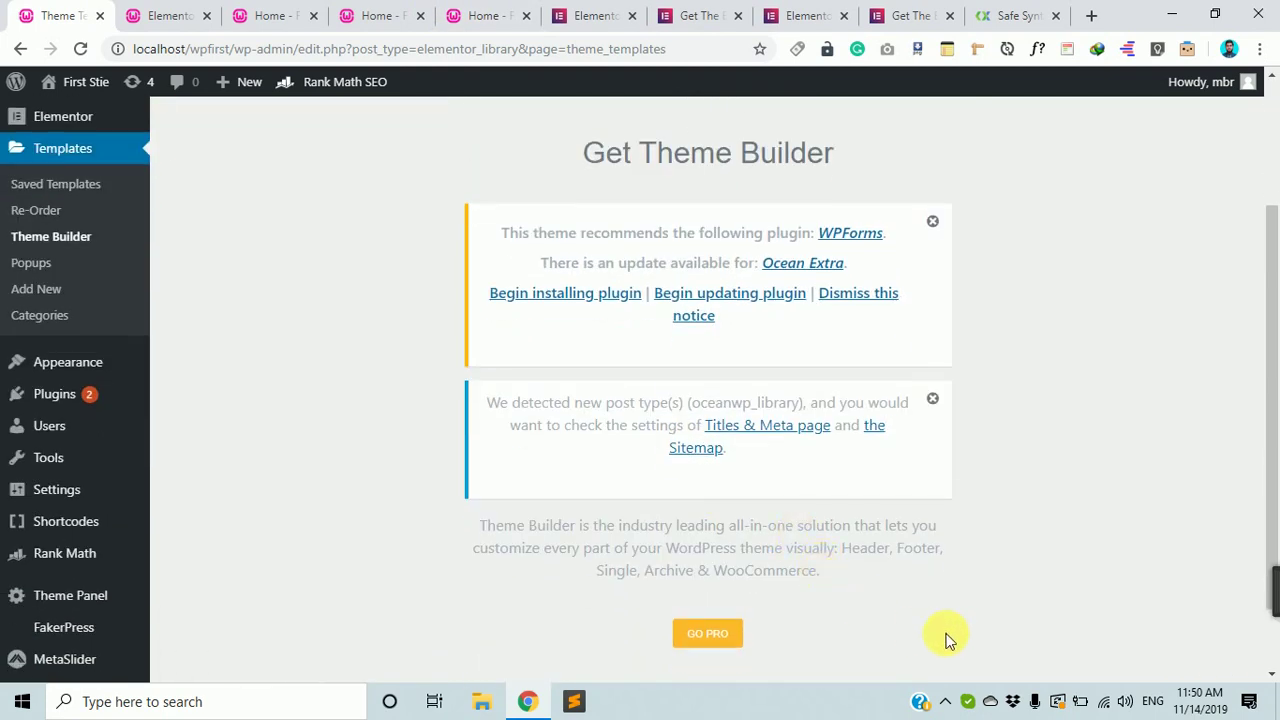
scroll(820, 557, up, 2)
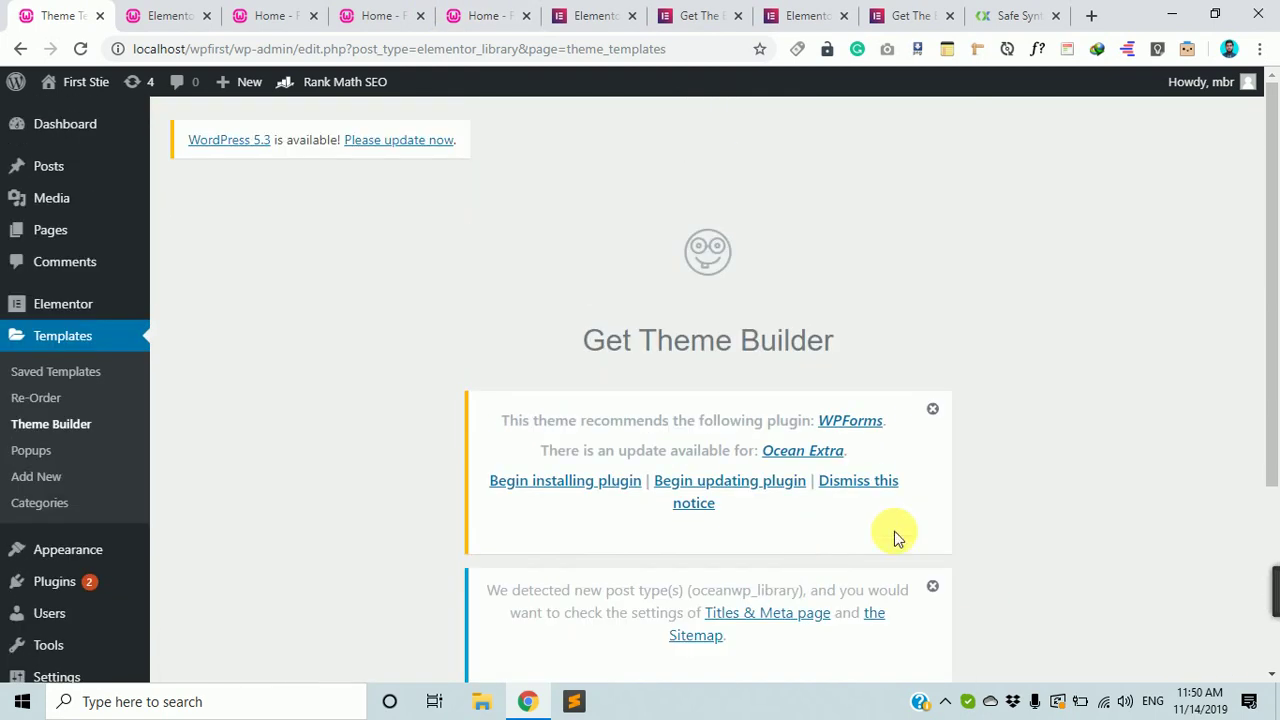
scroll(892, 532, down, 1)
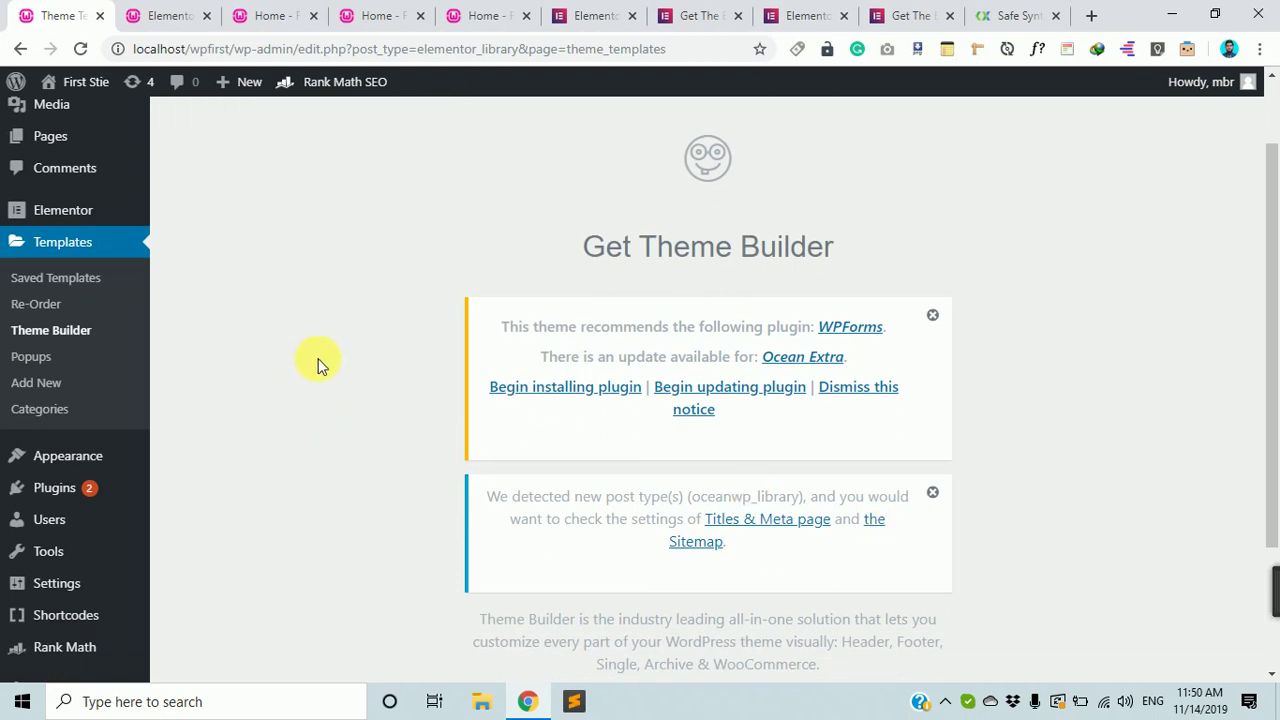
View the Popups page of the Templates section and read its Get Popup Builder heading and description
click(42, 357)
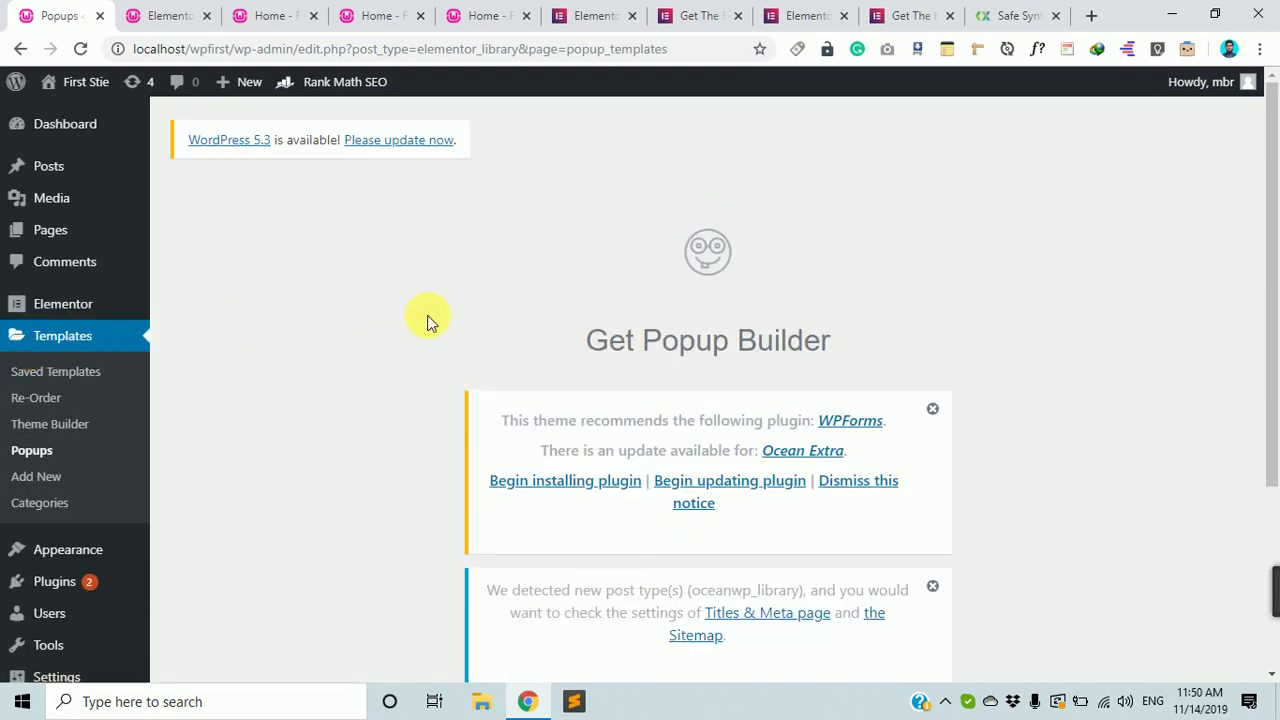
drag(874, 337, 563, 314)
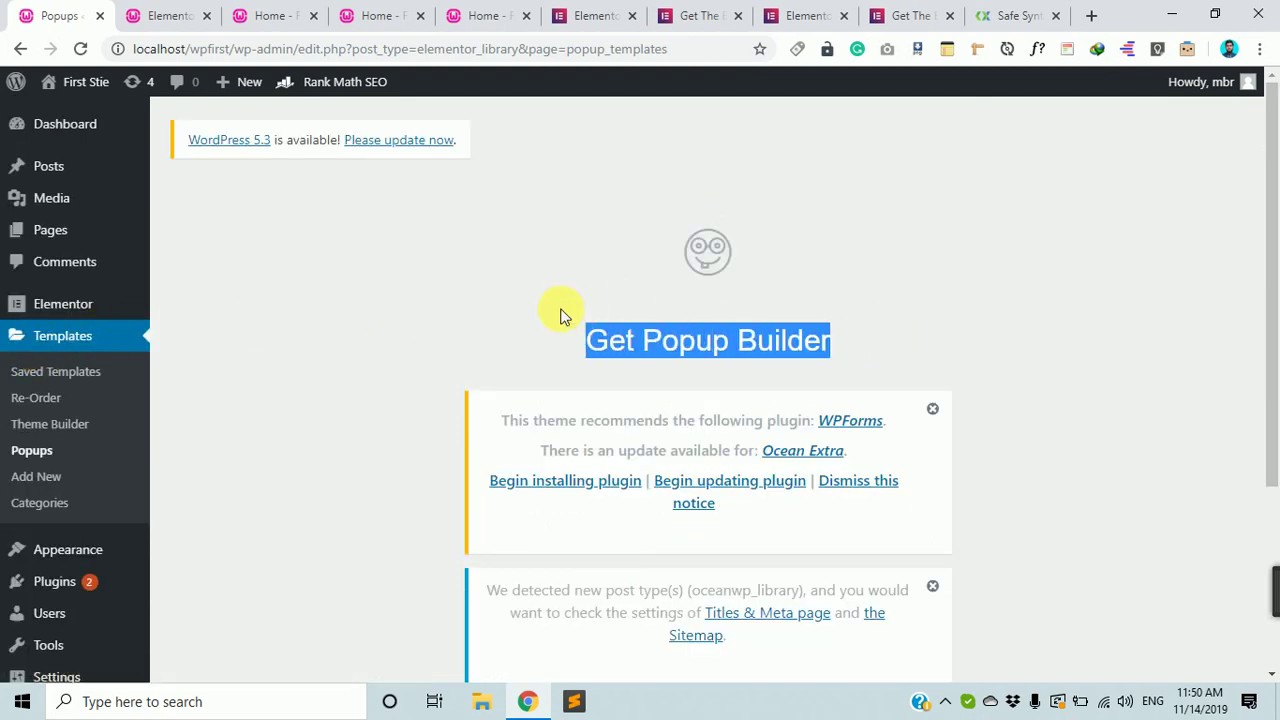
scroll(568, 322, down, 1)
scroll(565, 335, down, 3)
scroll(560, 343, up, 4)
View the safesyntax.com home page banner as a live example and return to the Popups page
click(892, 10)
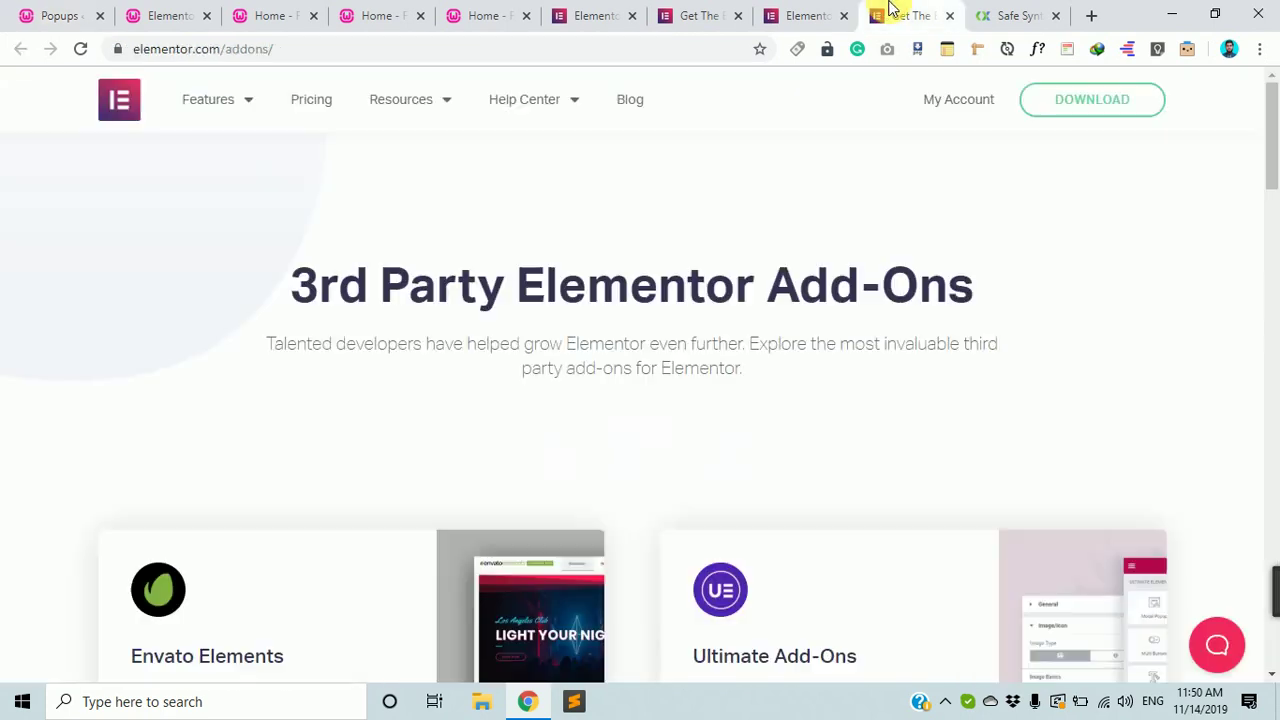
click(1003, 15)
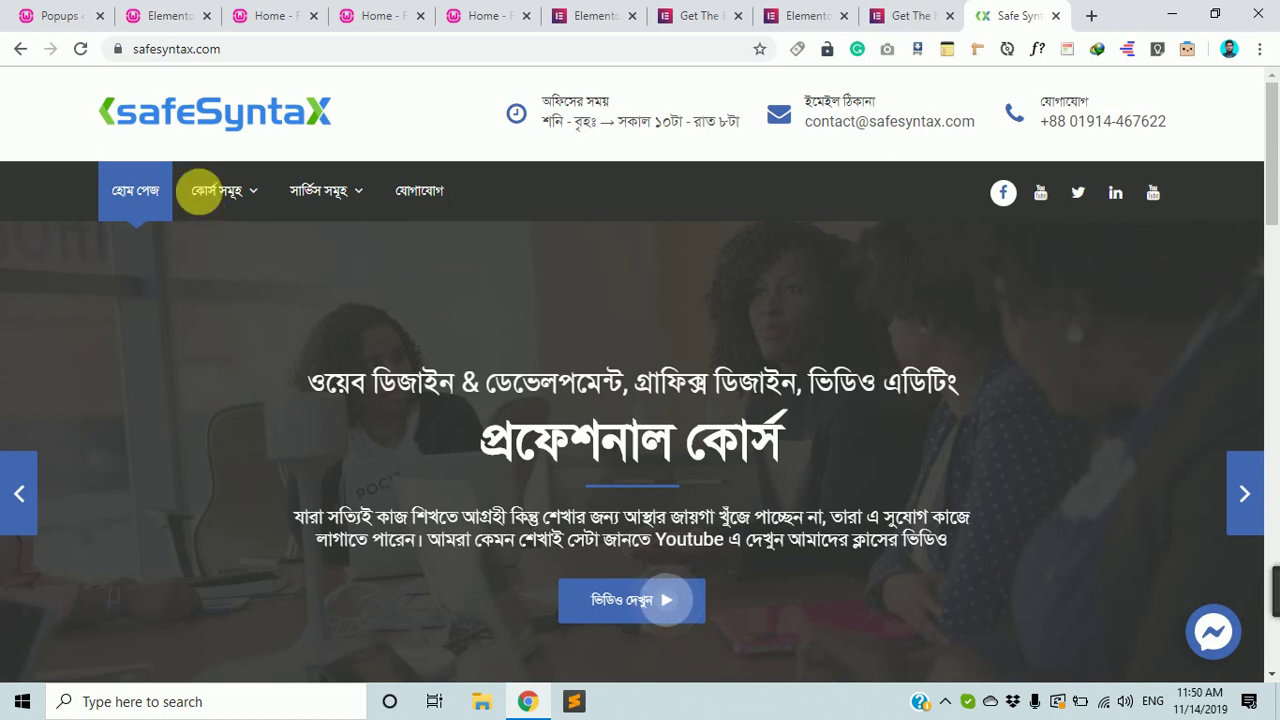
click(55, 12)
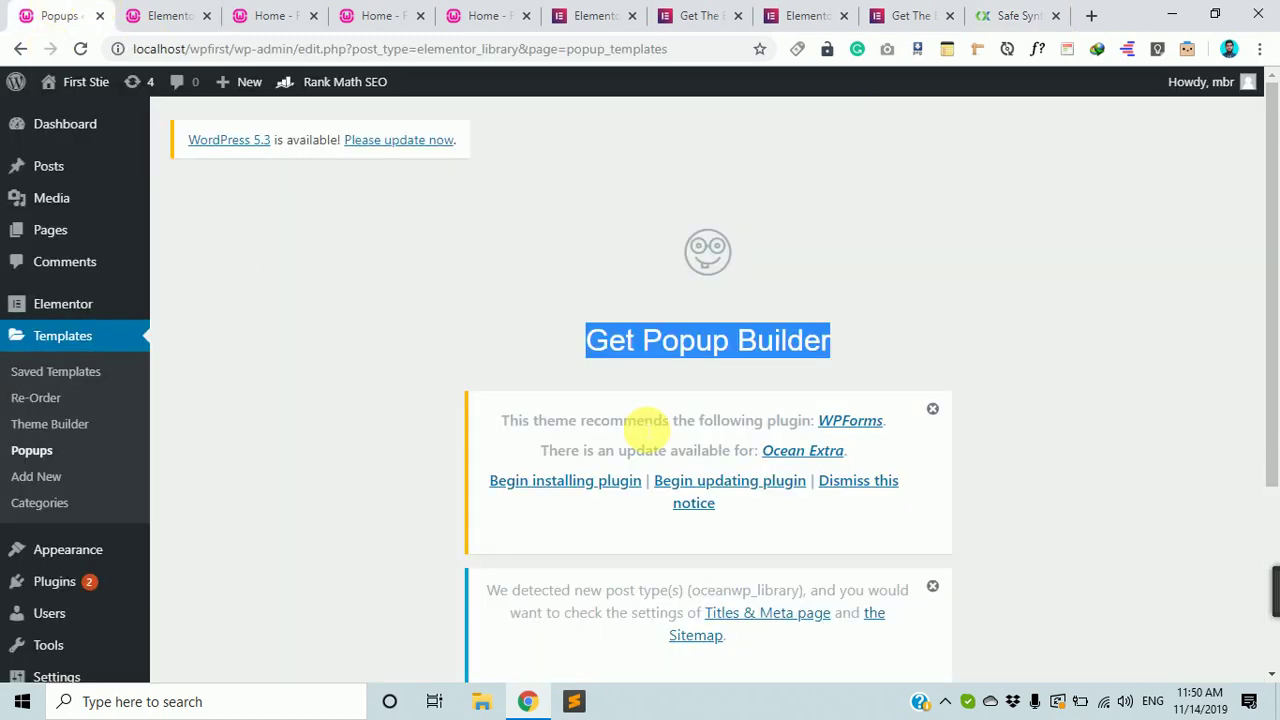
click(1025, 13)
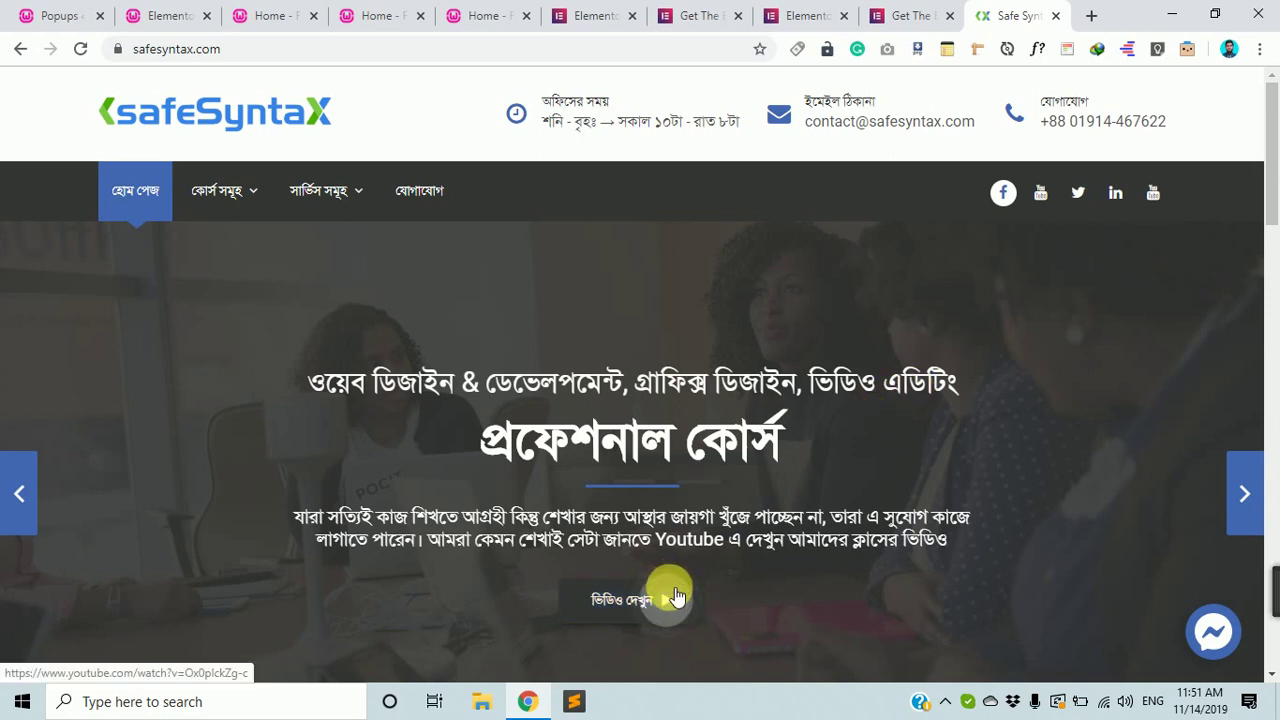
scroll(670, 590, down, 1)
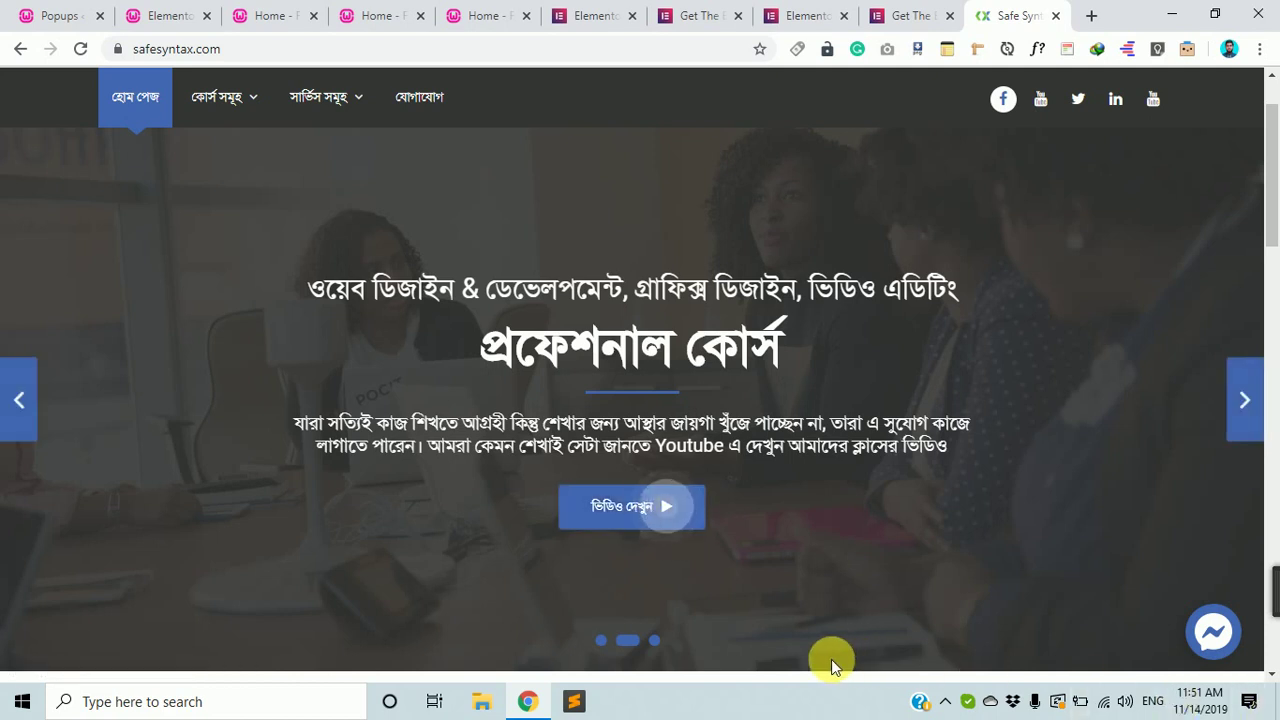
click(70, 10)
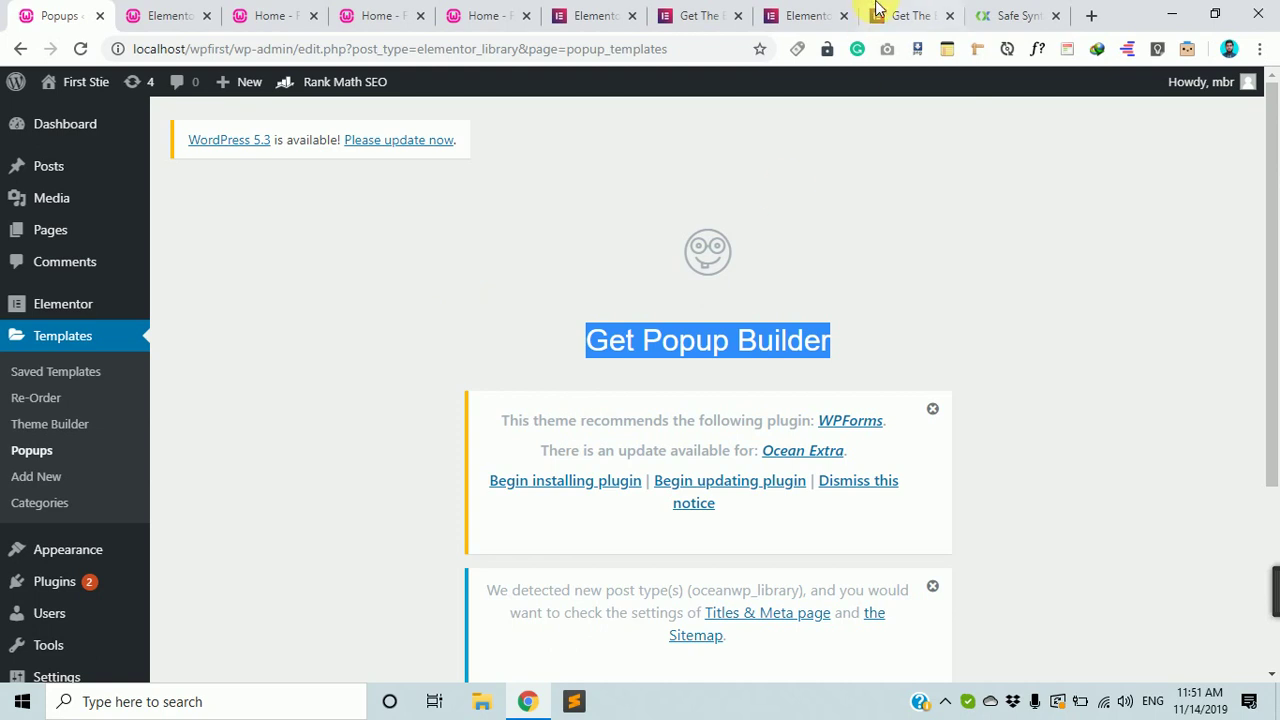
Return to safesyntax.com, open the banner's video popup as an example, and close it
click(985, 13)
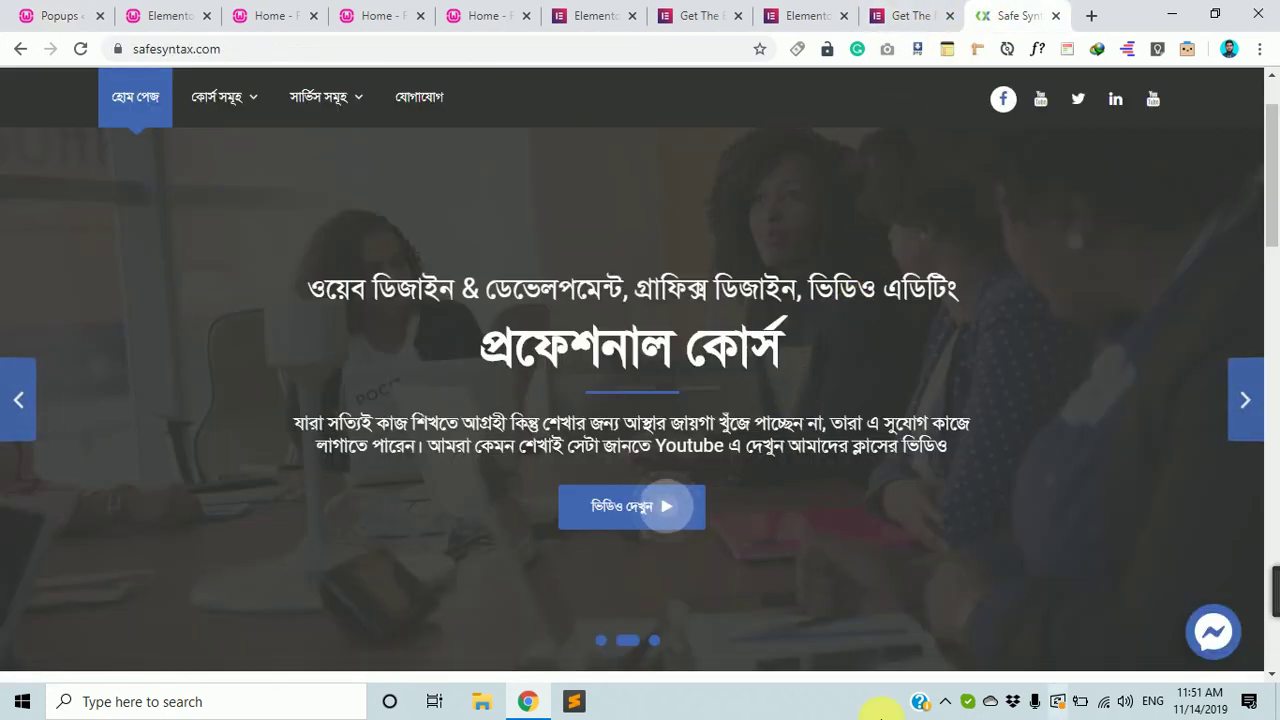
scroll(800, 634, down, 5)
scroll(851, 614, up, 5)
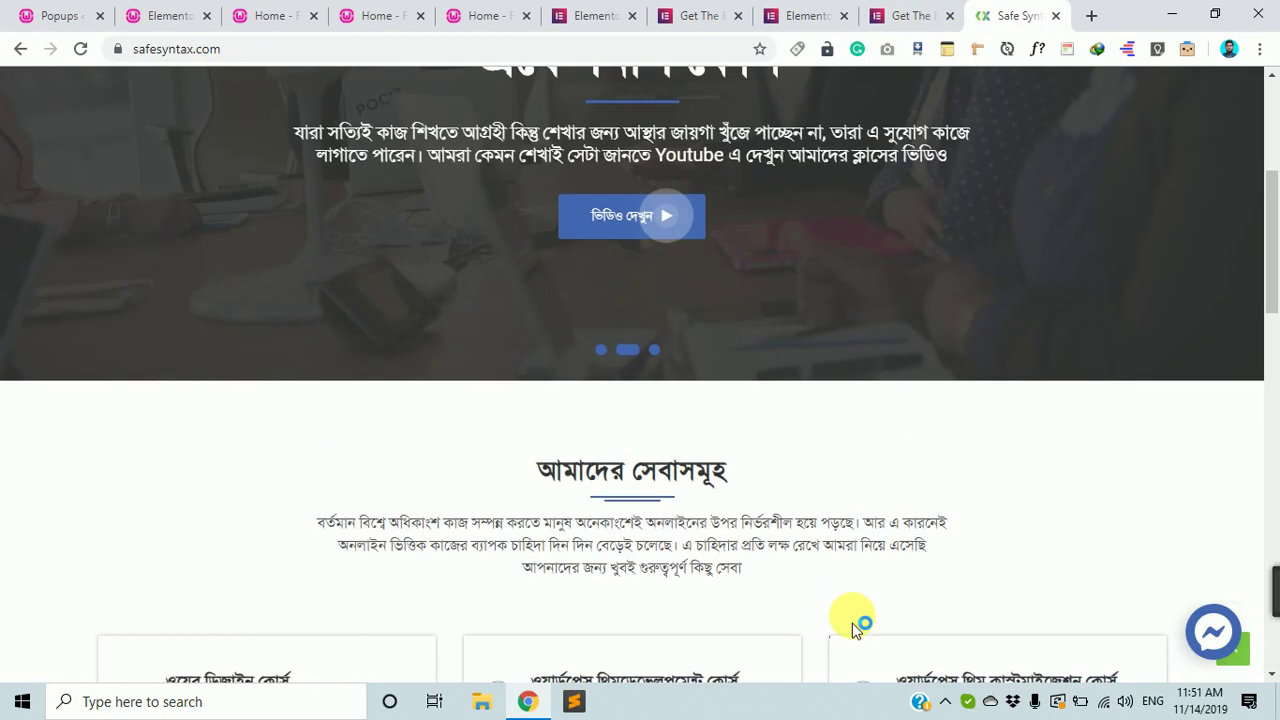
scroll(666, 566, down, 2)
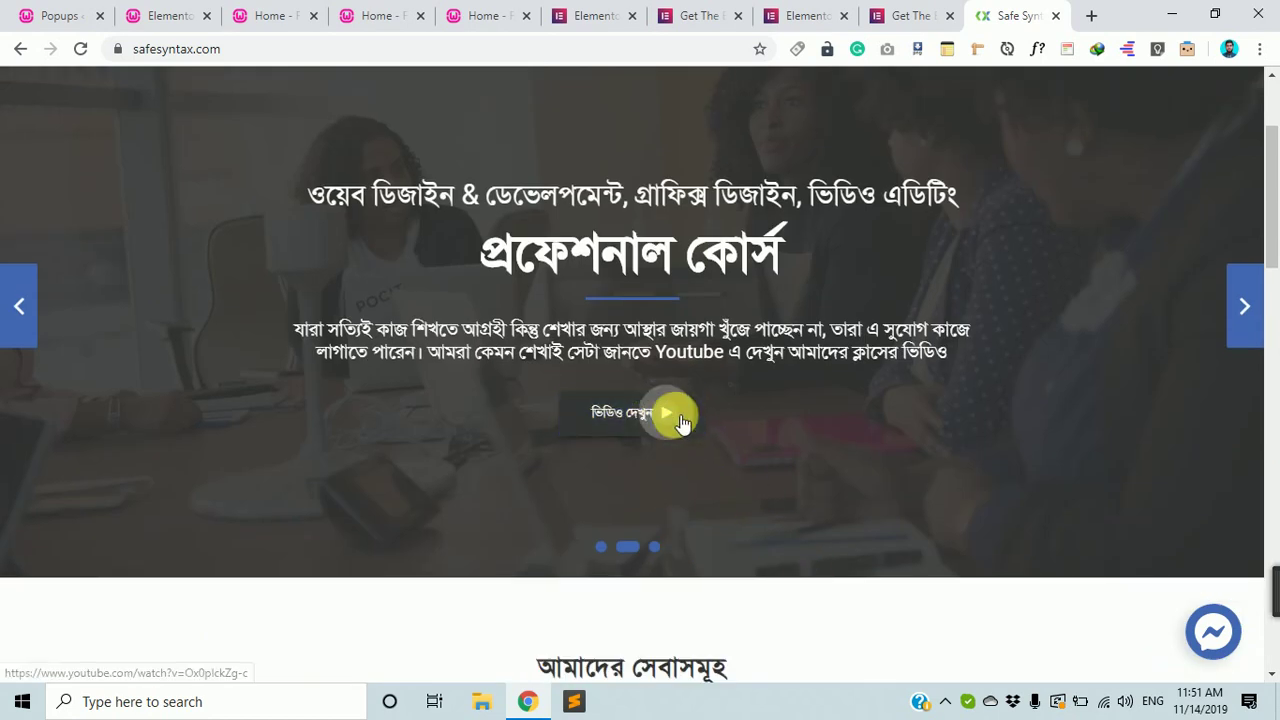
click(664, 413)
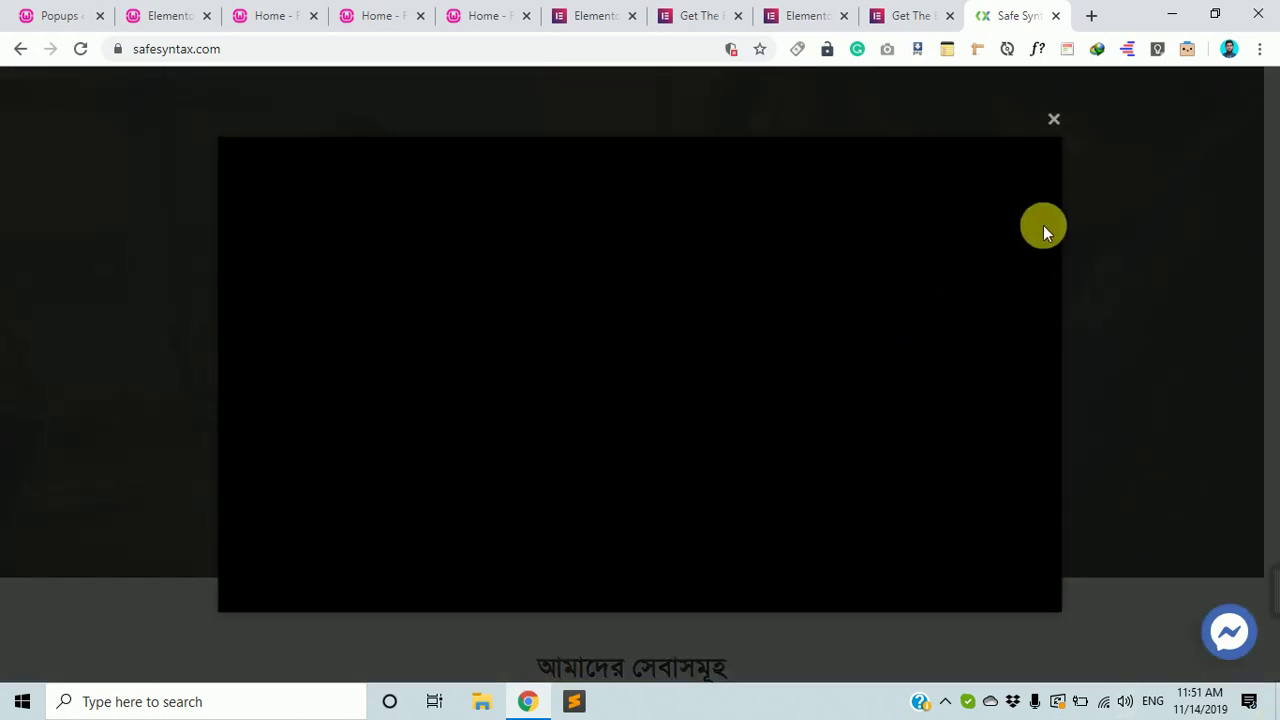
click(1057, 119)
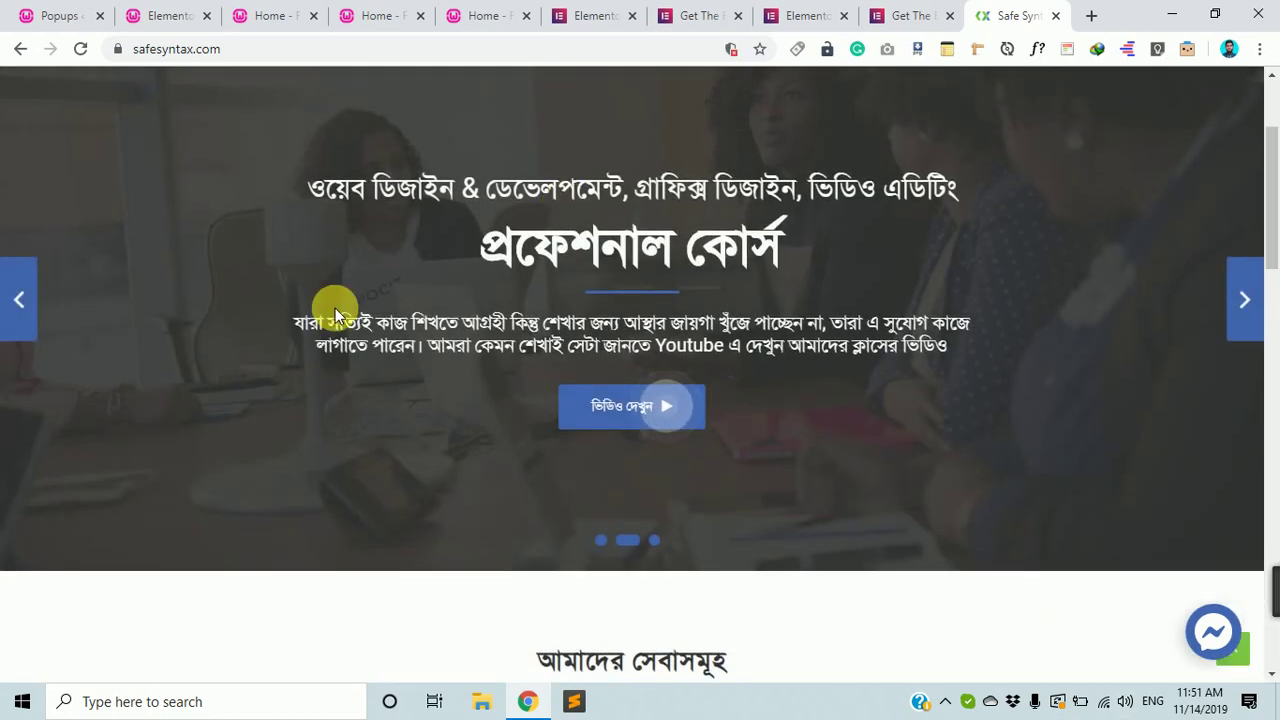
Look through the course and service cards on the safesyntax.com home page and return to the Popups page
scroll(335, 308, down, 2)
scroll(335, 308, down, 7)
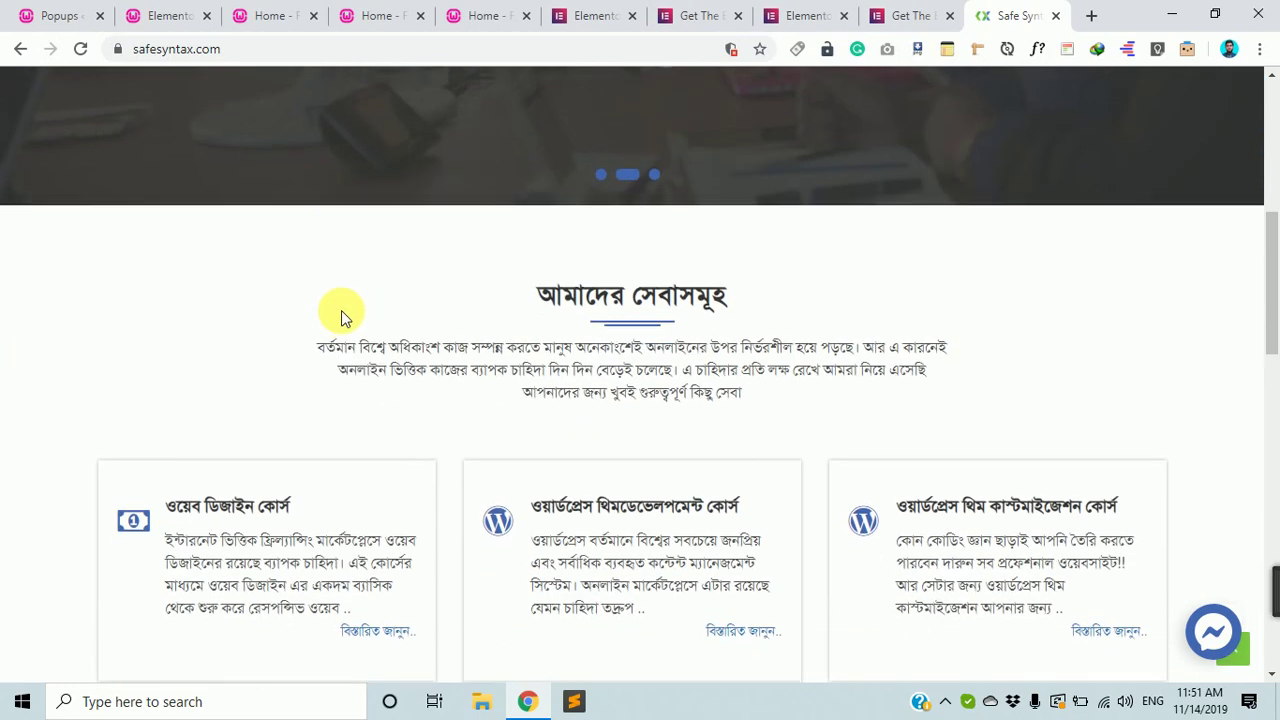
scroll(380, 337, down, 6)
scroll(383, 337, up, 9)
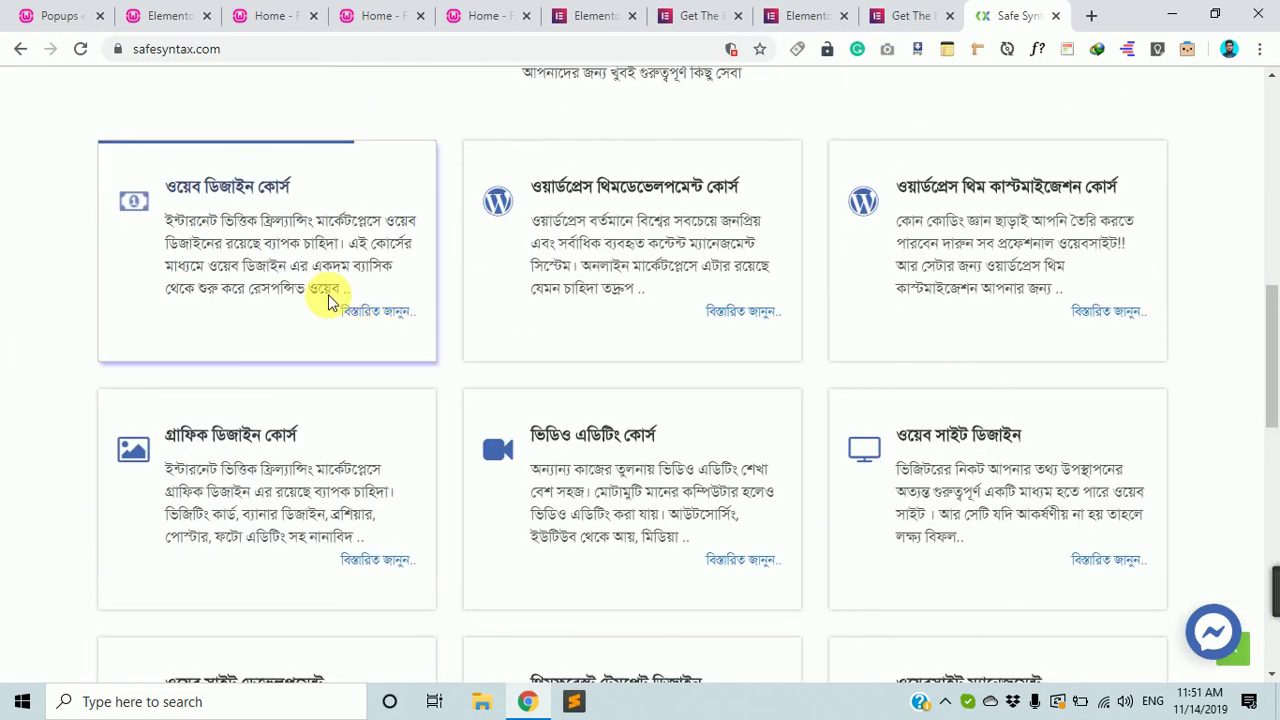
click(52, 12)
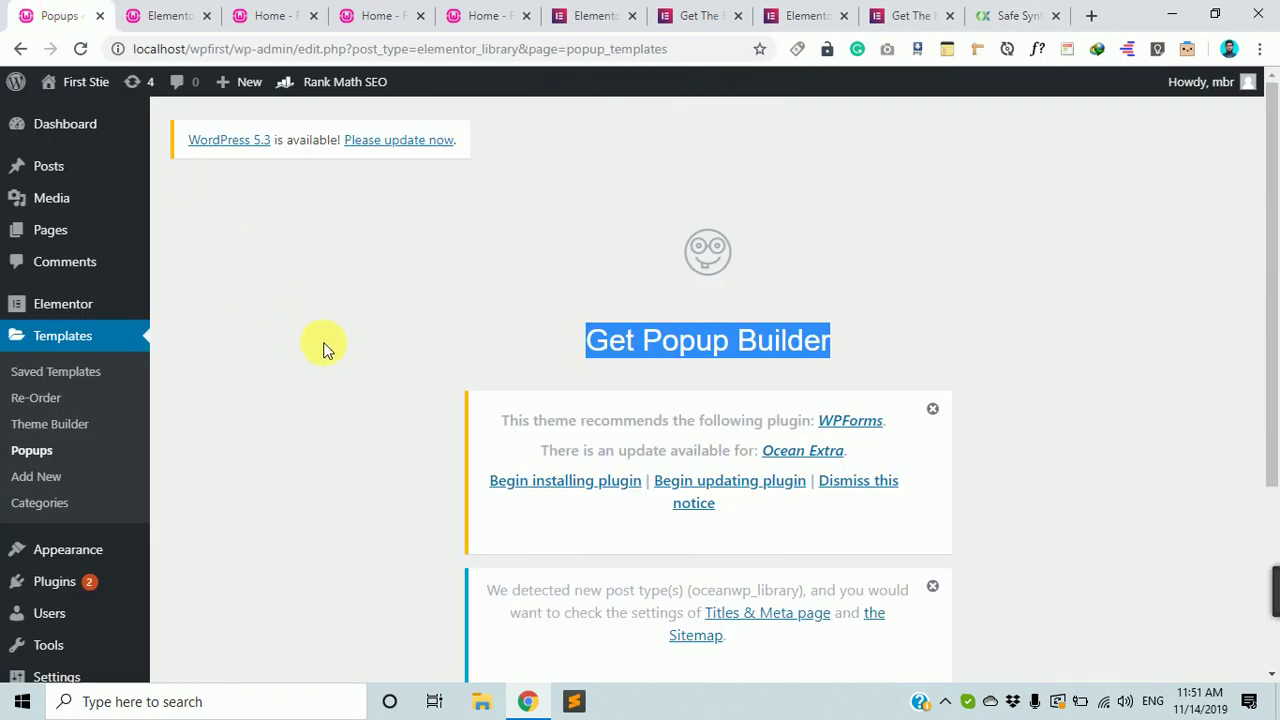
Examine the full Popups page, including its plugin notices, Popup Builder description and Go Pro offer
scroll(303, 360, down, 3)
scroll(297, 371, up, 3)
scroll(524, 320, down, 3)
scroll(414, 357, up, 3)
click(367, 372)
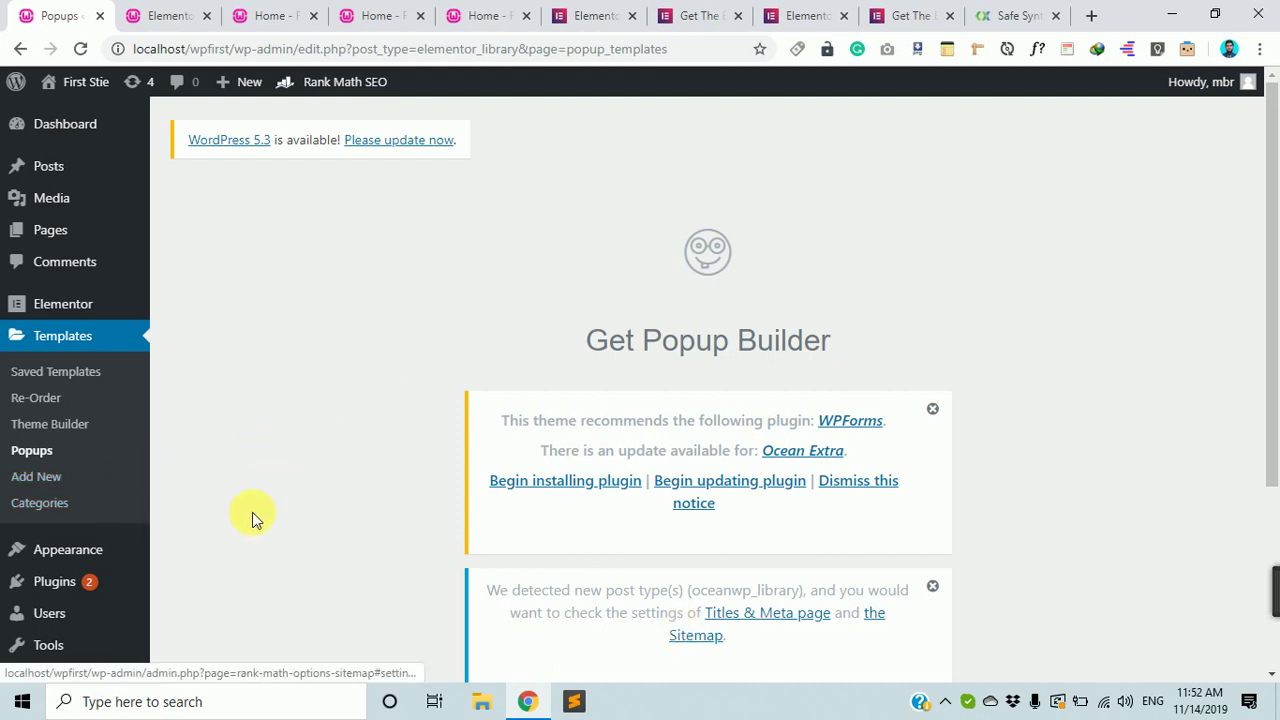
scroll(591, 380, down, 3)
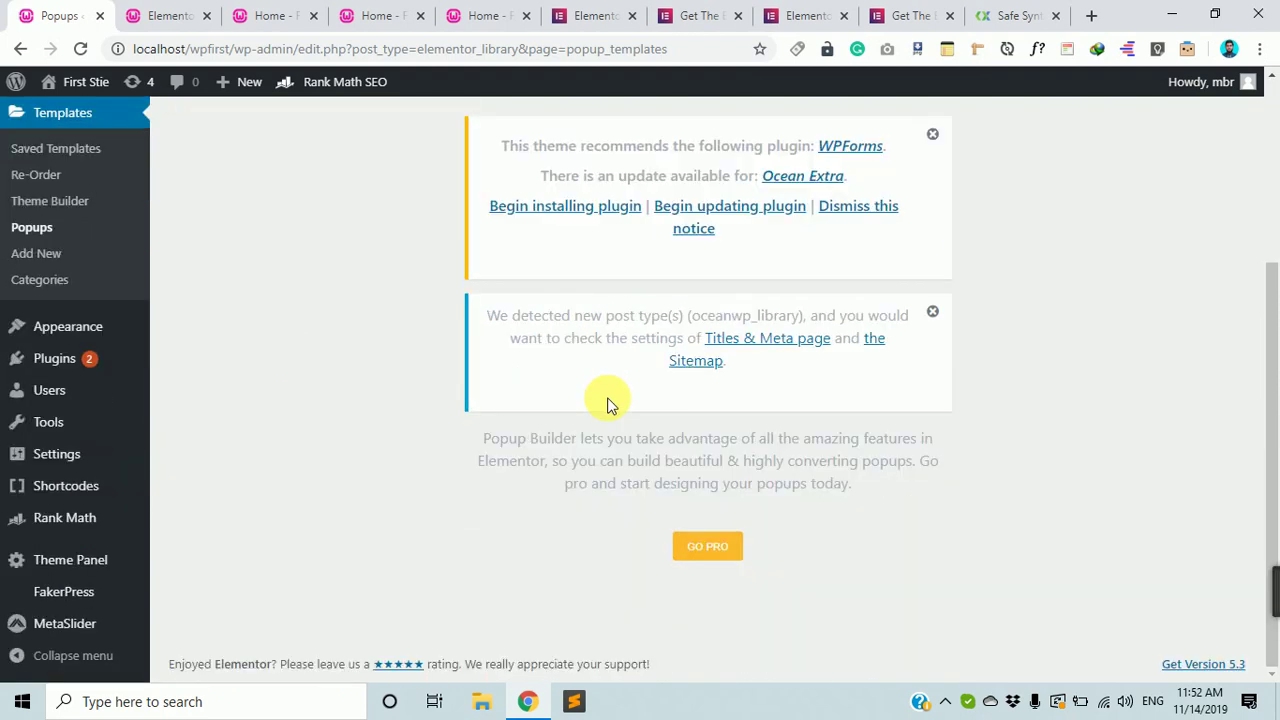
scroll(613, 405, up, 3)
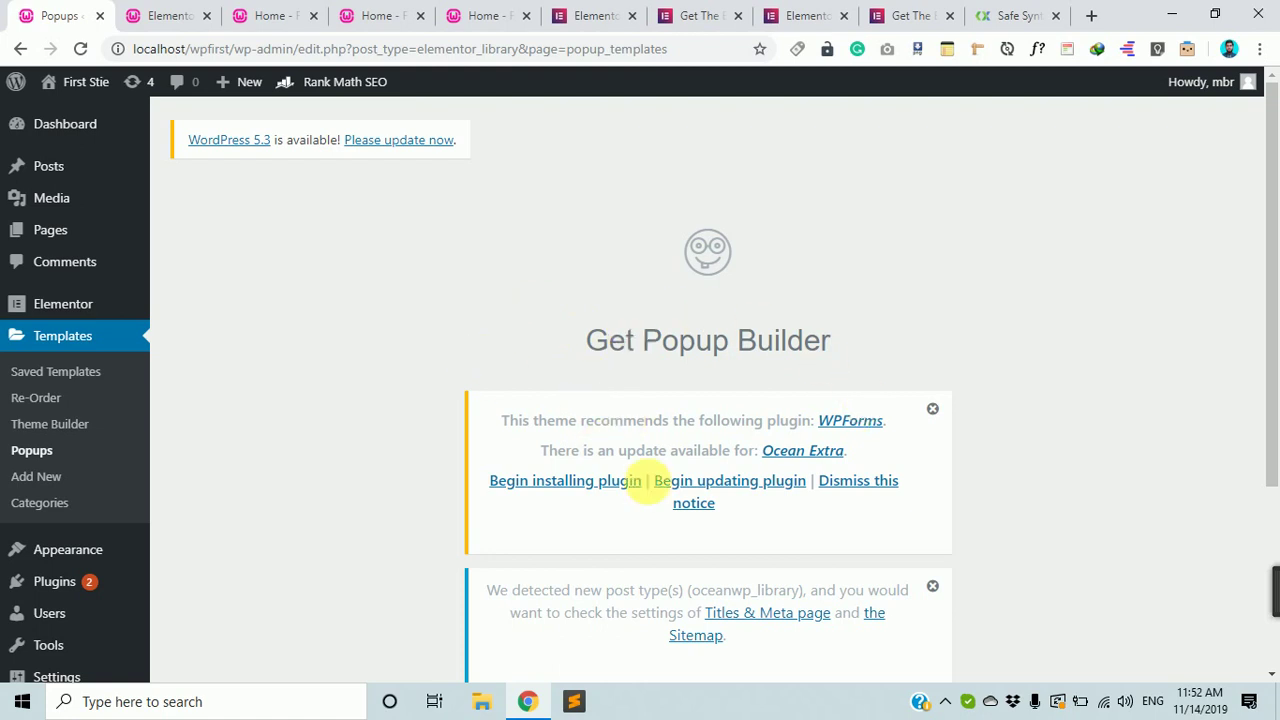
scroll(476, 412, down, 2)
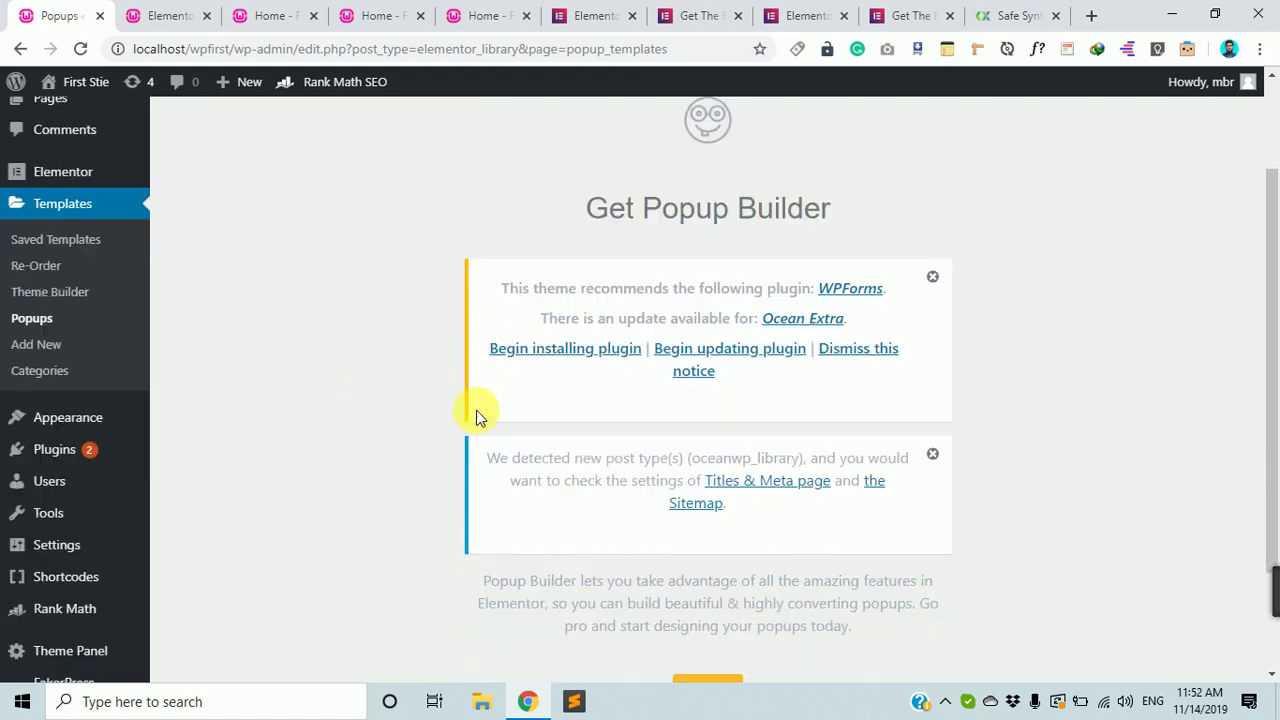
scroll(540, 320, down, 1)
scroll(700, 250, up, 3)
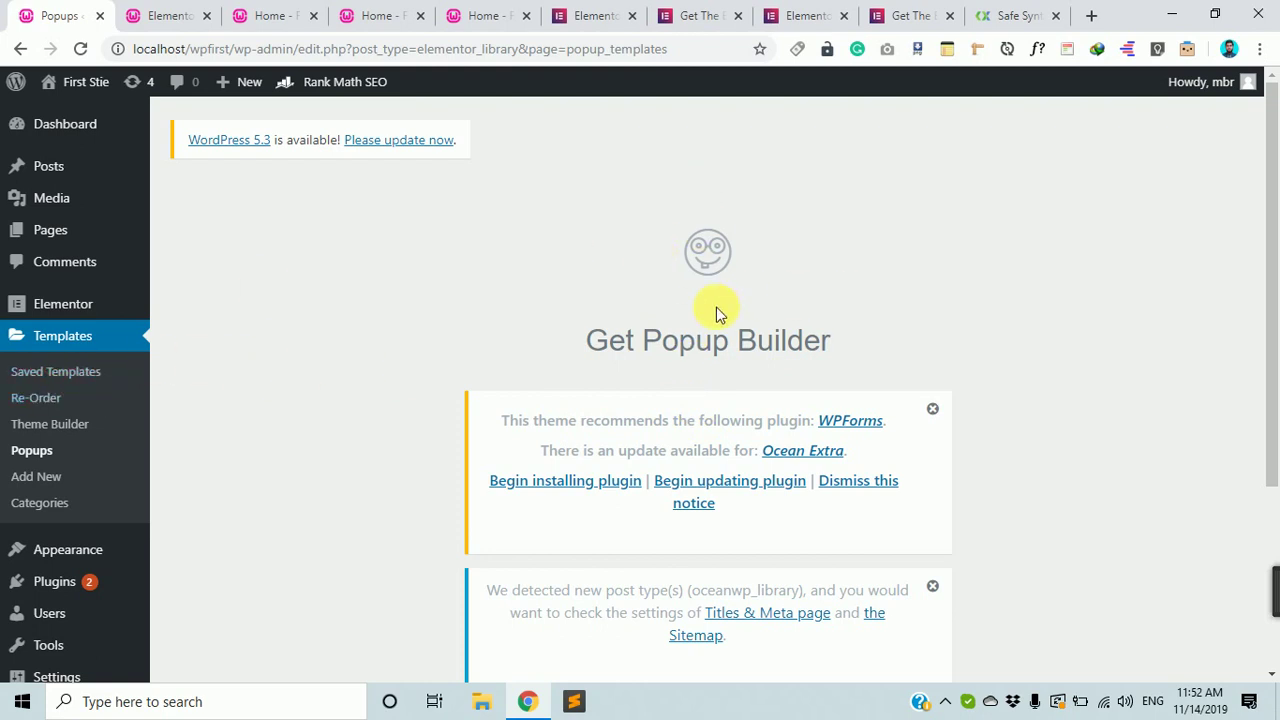
scroll(716, 307, down, 2)
scroll(700, 357, up, 2)
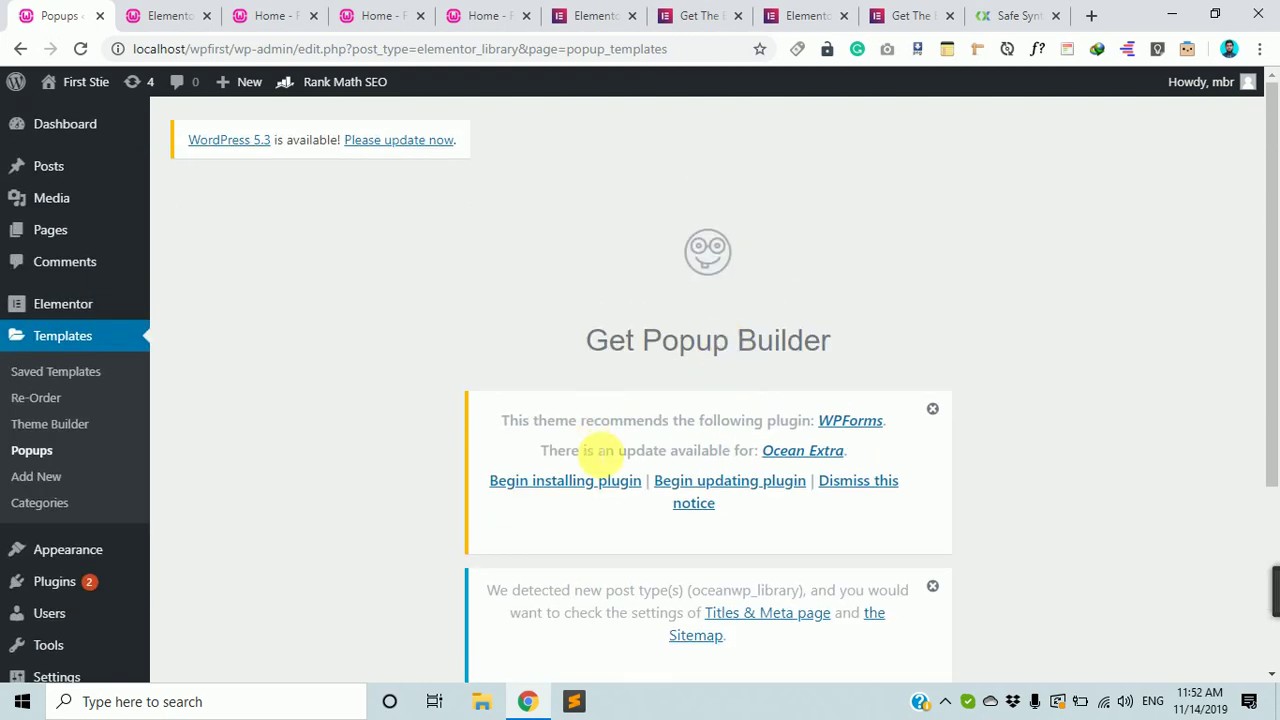
scroll(600, 450, down, 1)
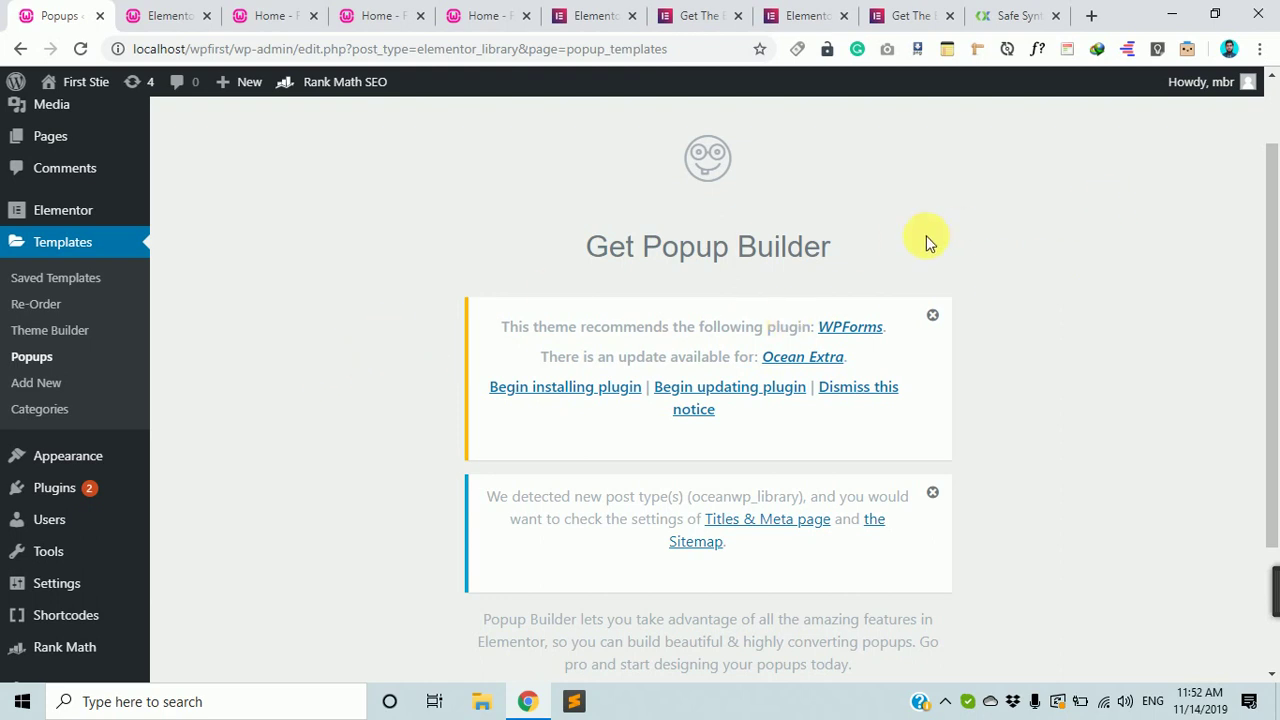
scroll(926, 240, up, 1)
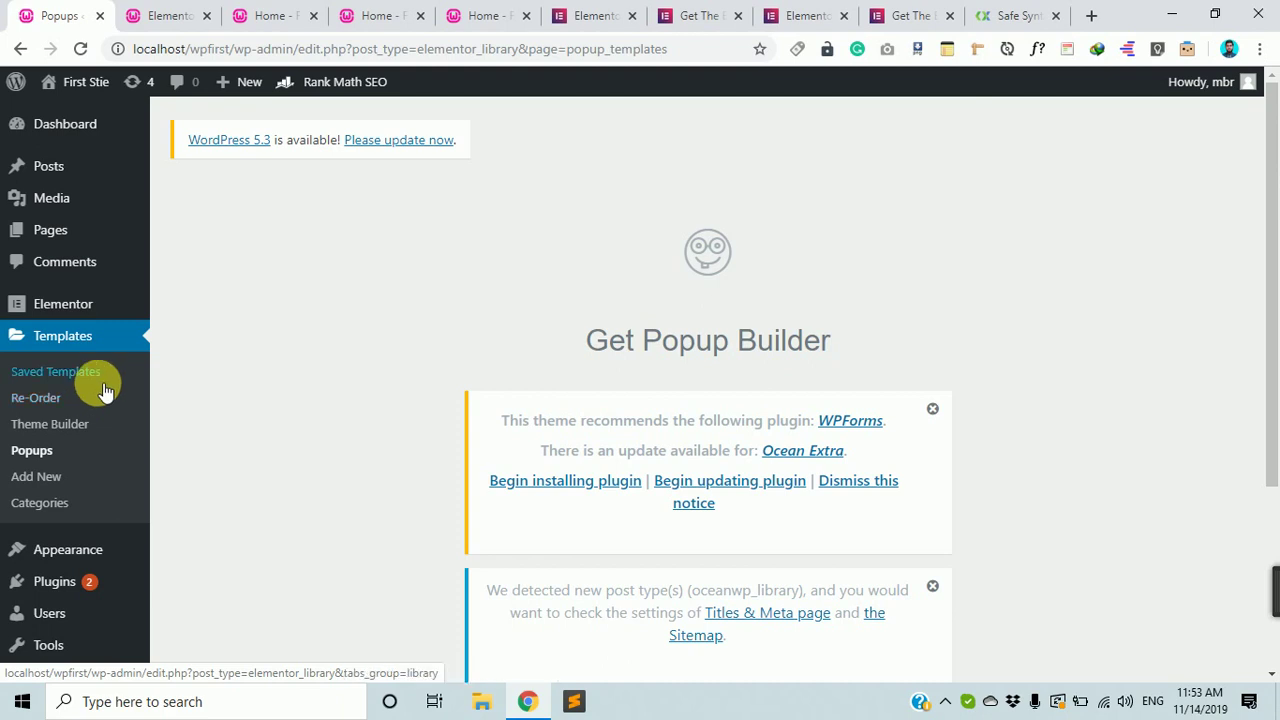
Check the new template form without creating anything, and examine the template Categories page with its new category fields
click(55, 484)
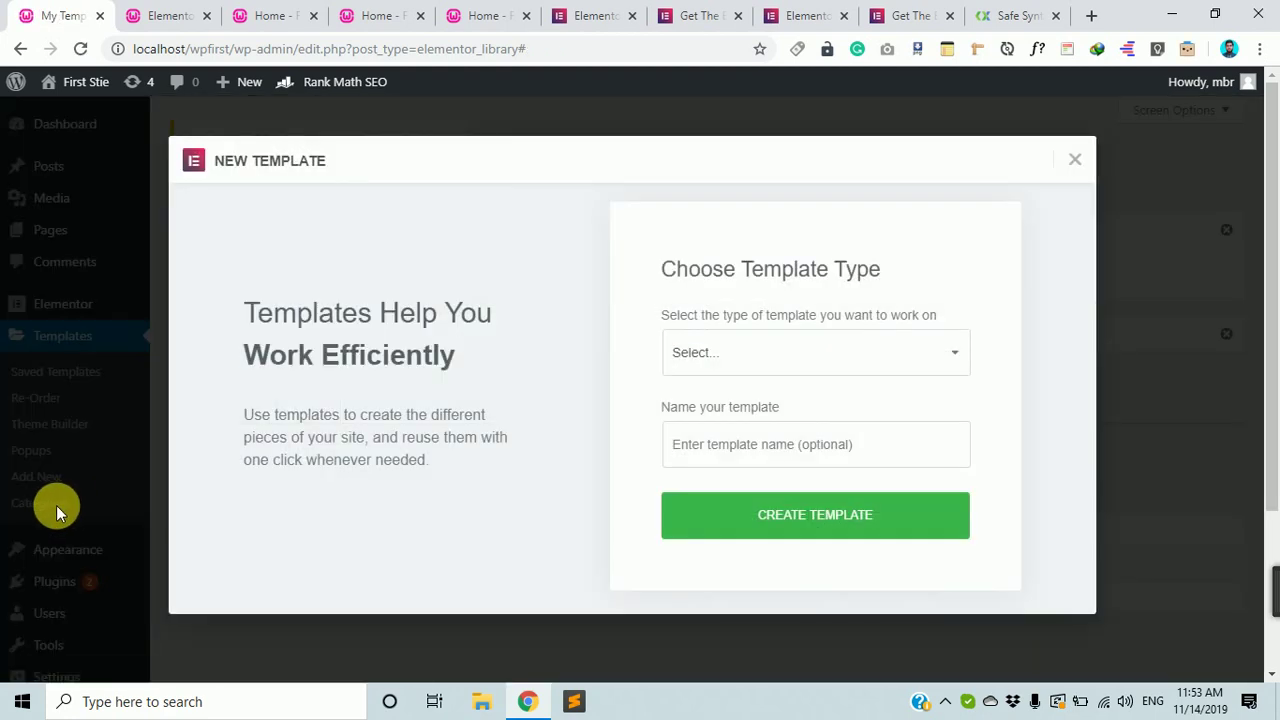
click(1074, 160)
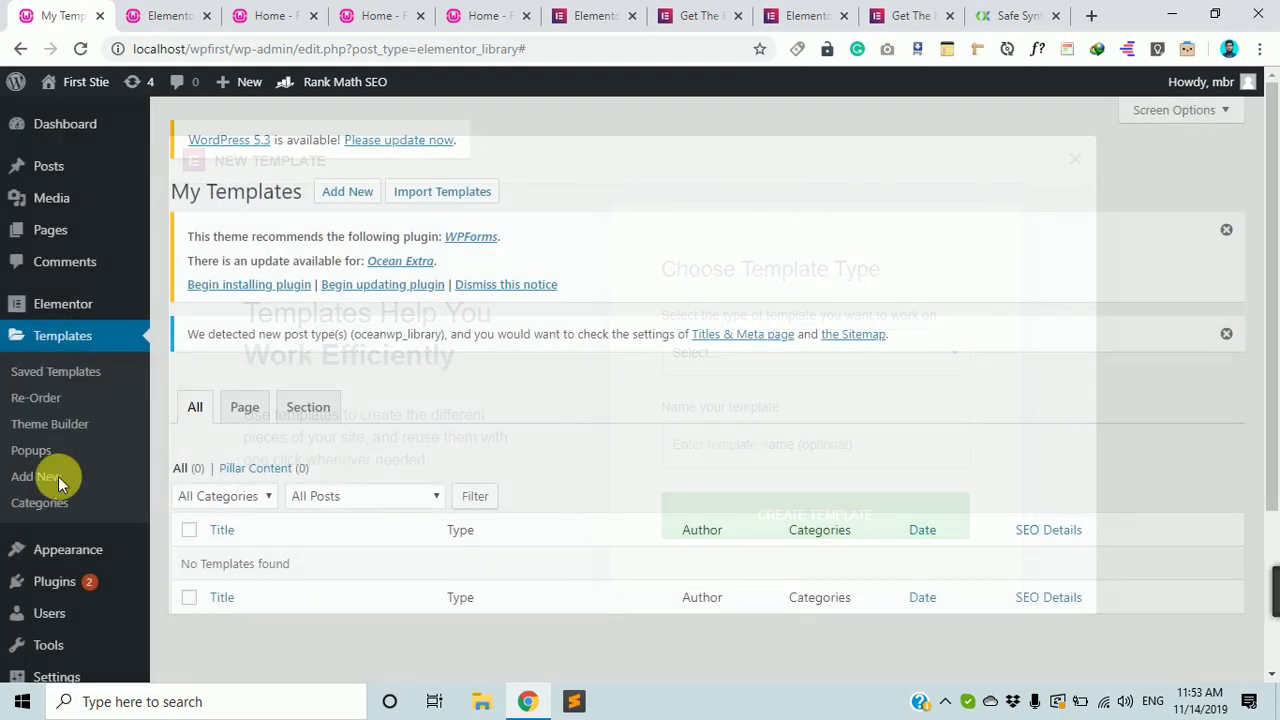
click(46, 511)
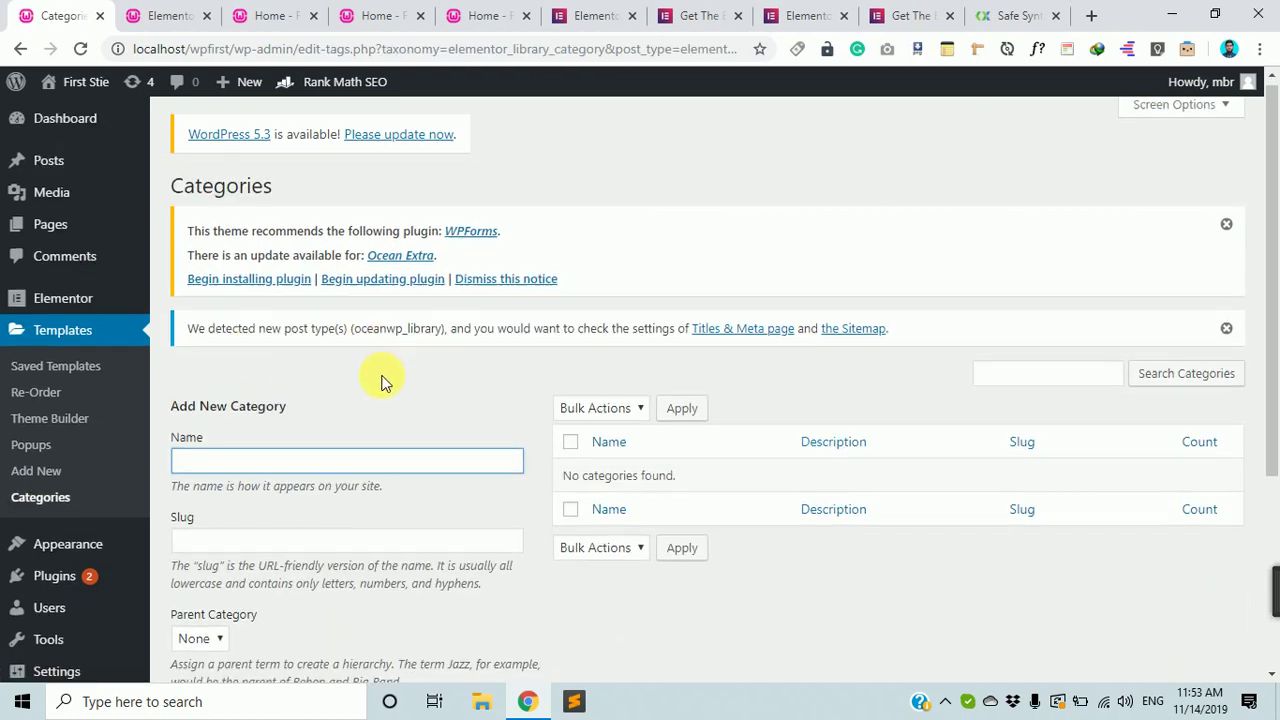
scroll(531, 423, down, 3)
scroll(294, 334, up, 3)
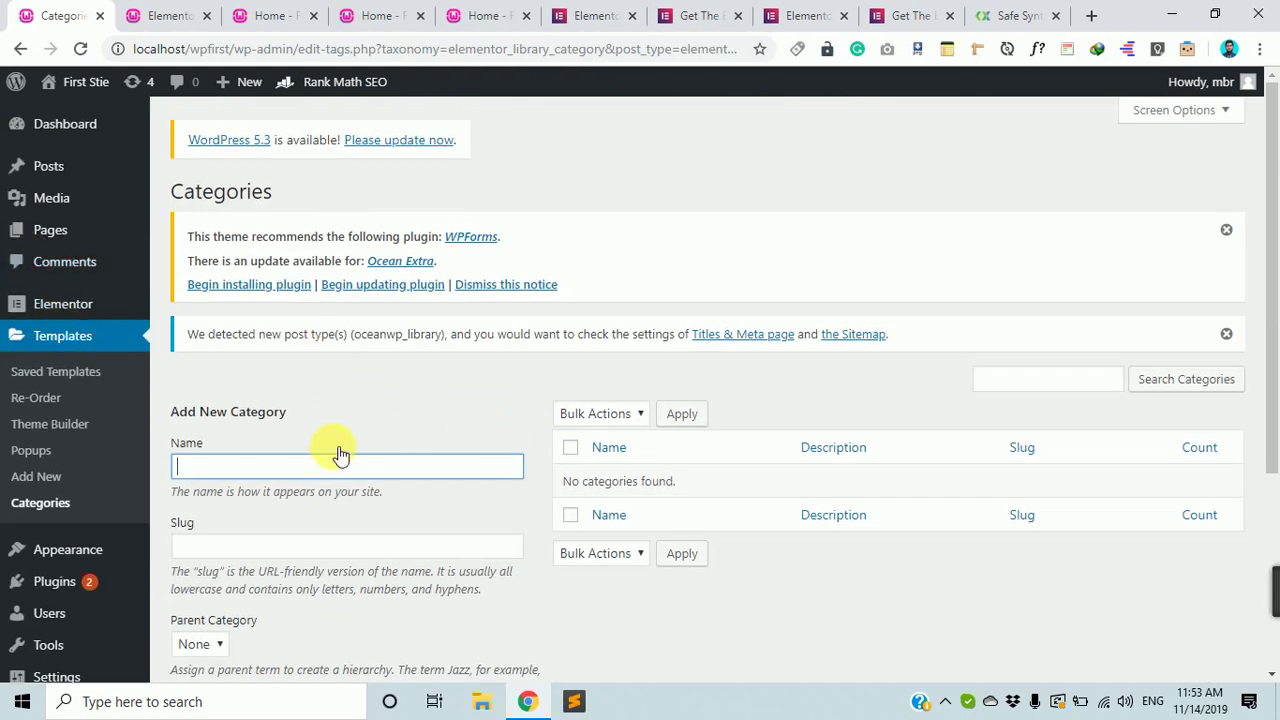
scroll(858, 404, down, 3)
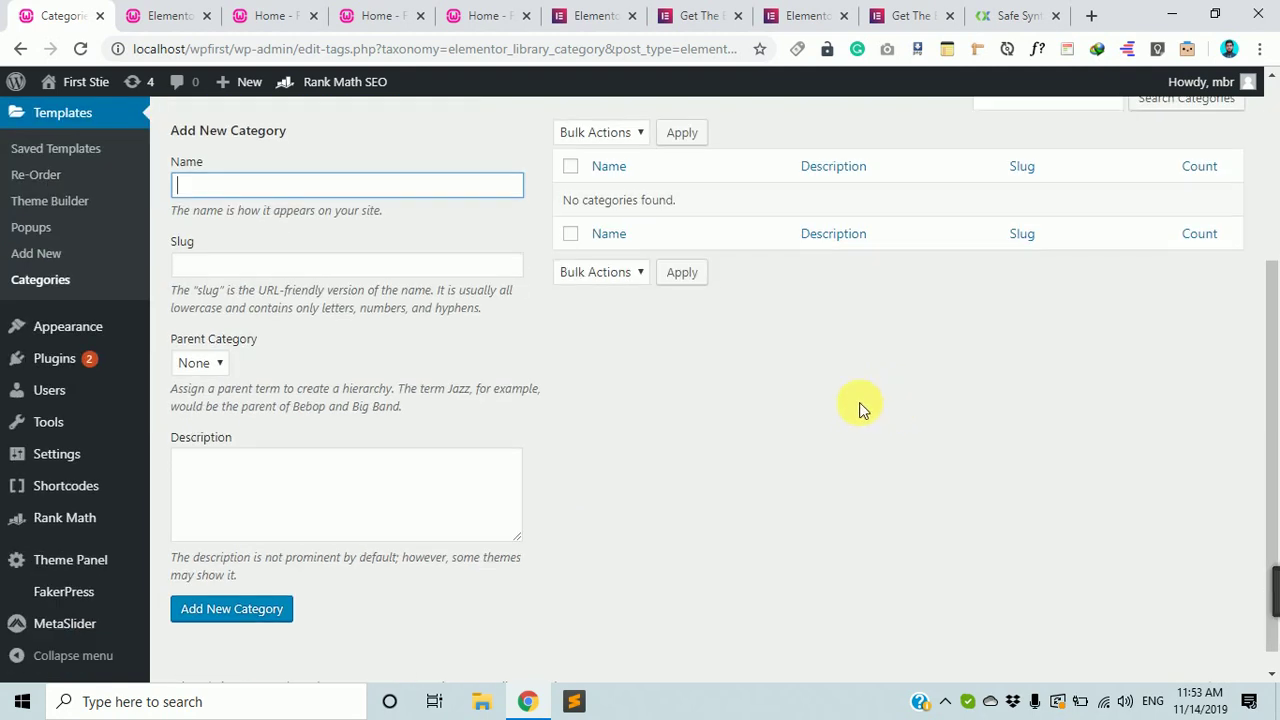
scroll(106, 380, up, 2)
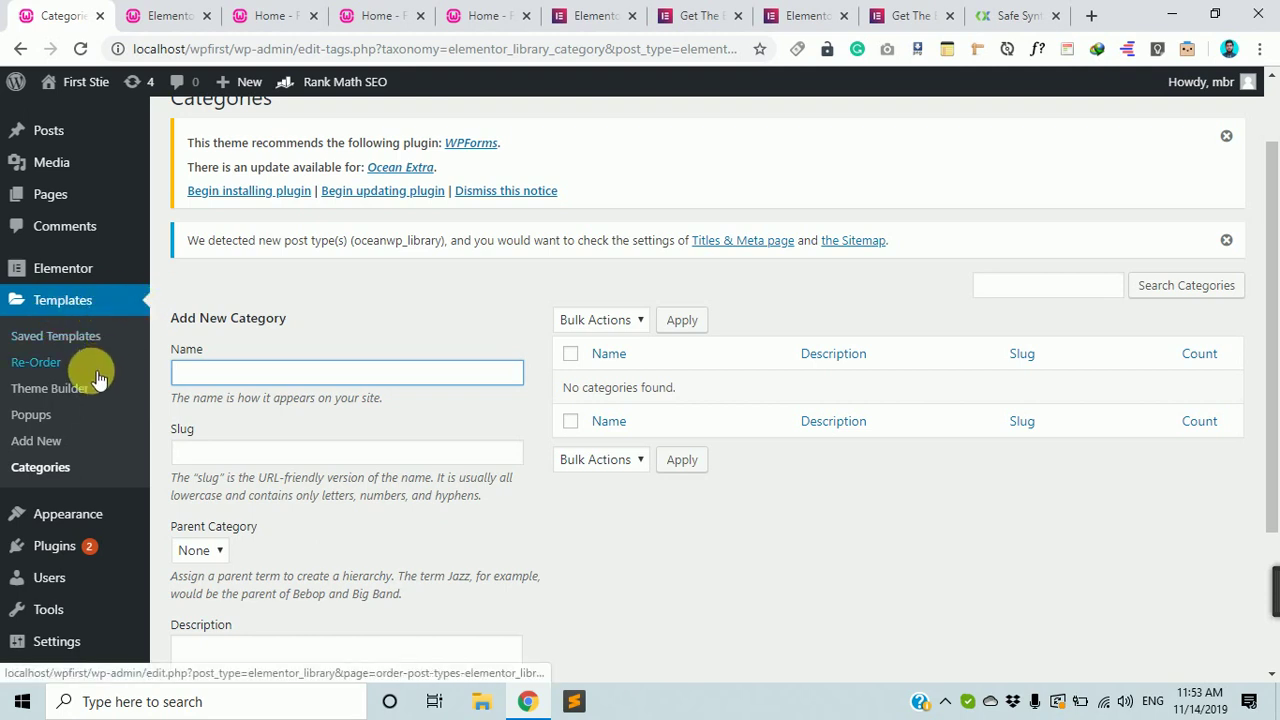
Create a new template of type Page named "First Template" and open it in the Elementor editor
click(47, 442)
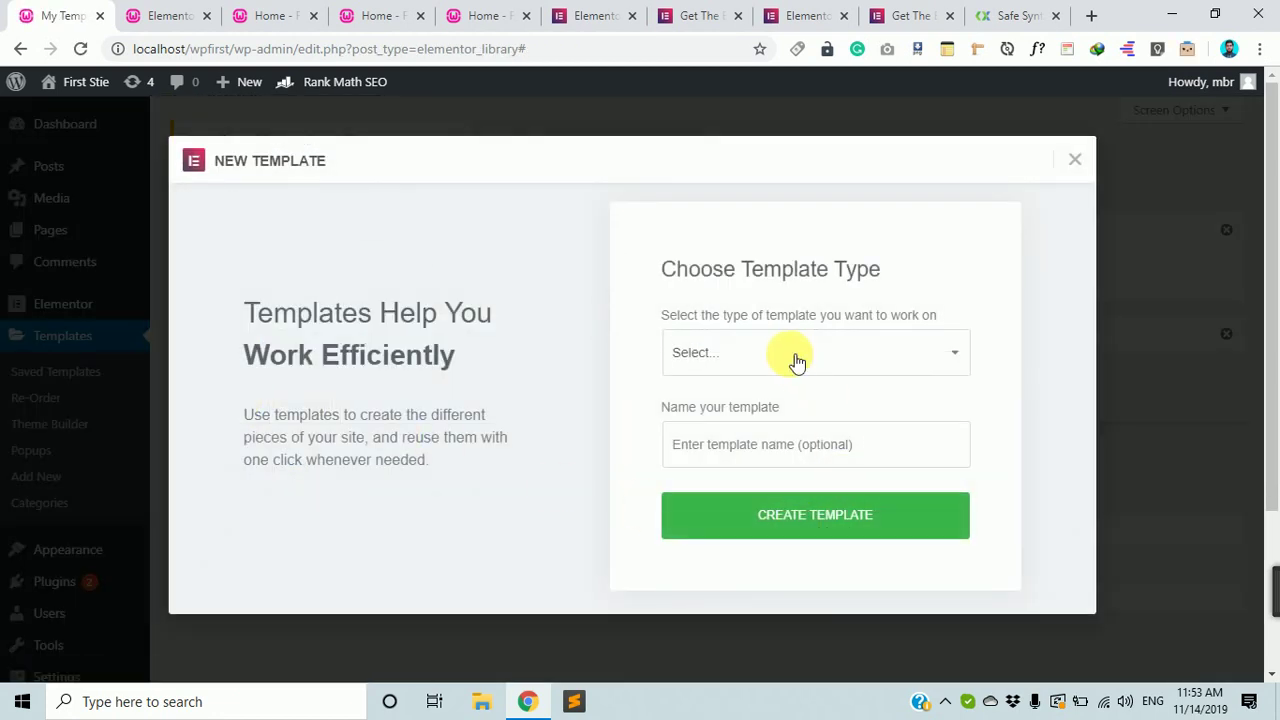
click(786, 358)
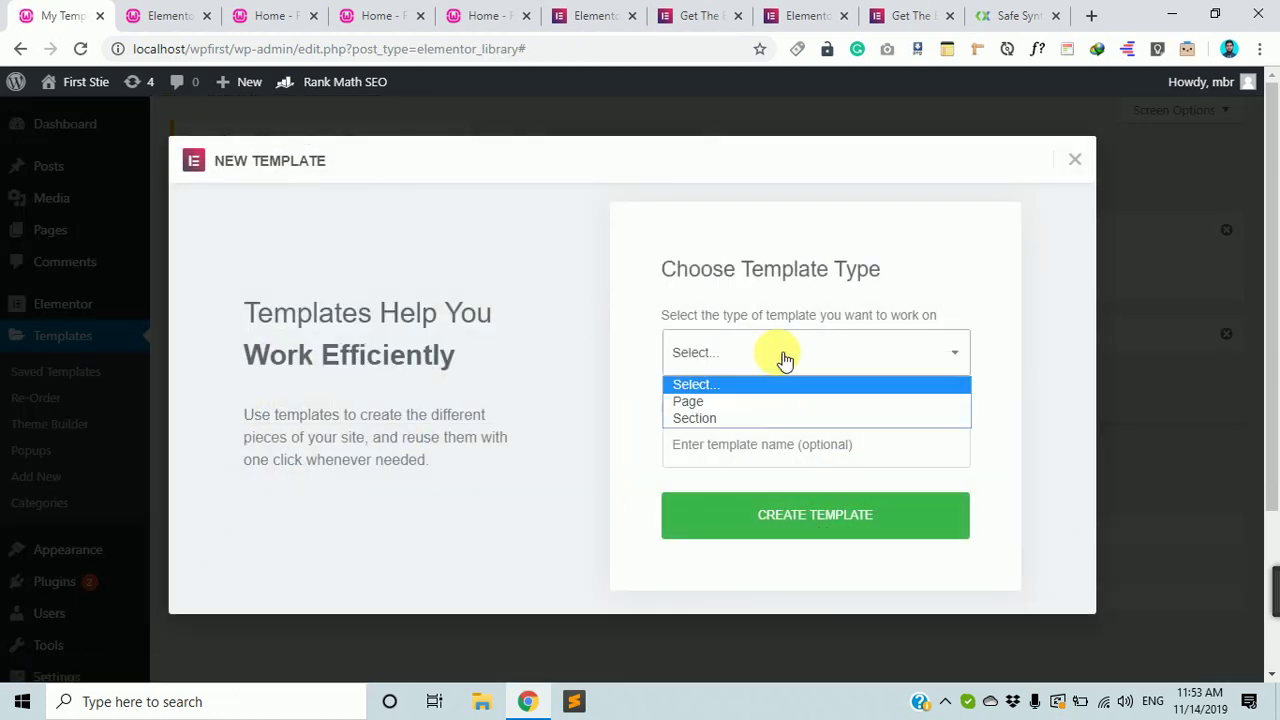
click(752, 402)
click(757, 444)
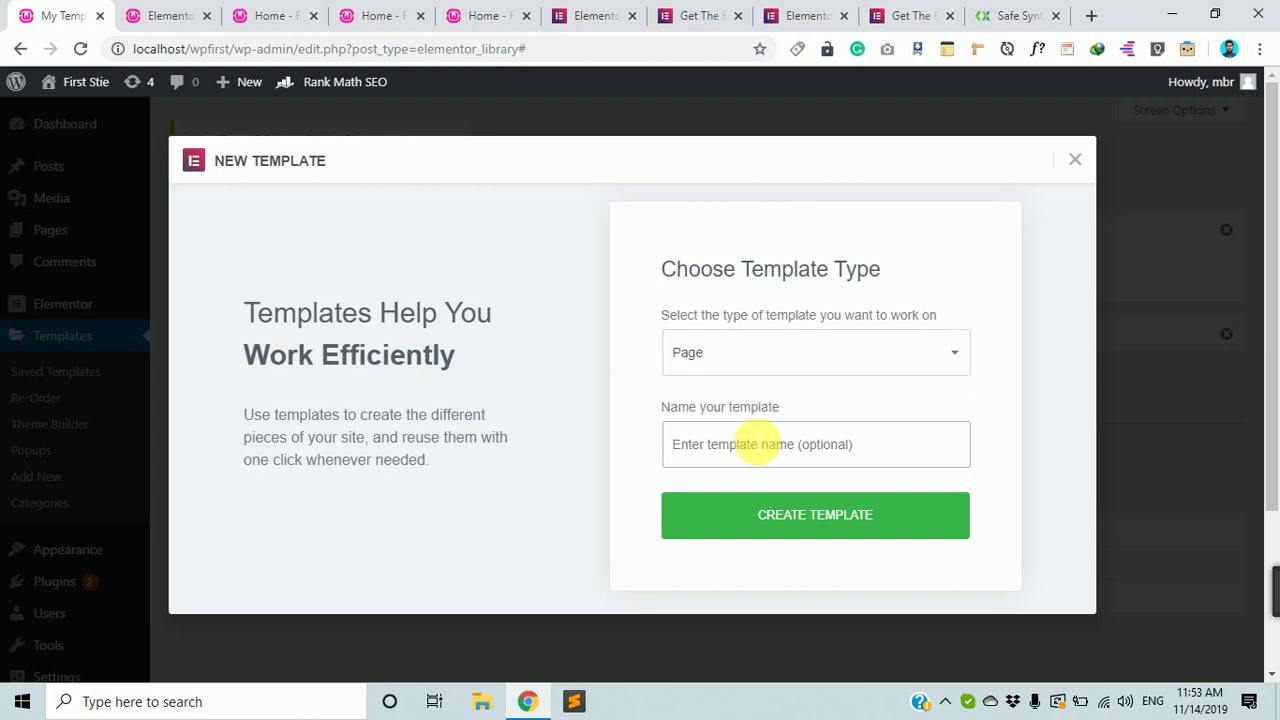
text(First Template)
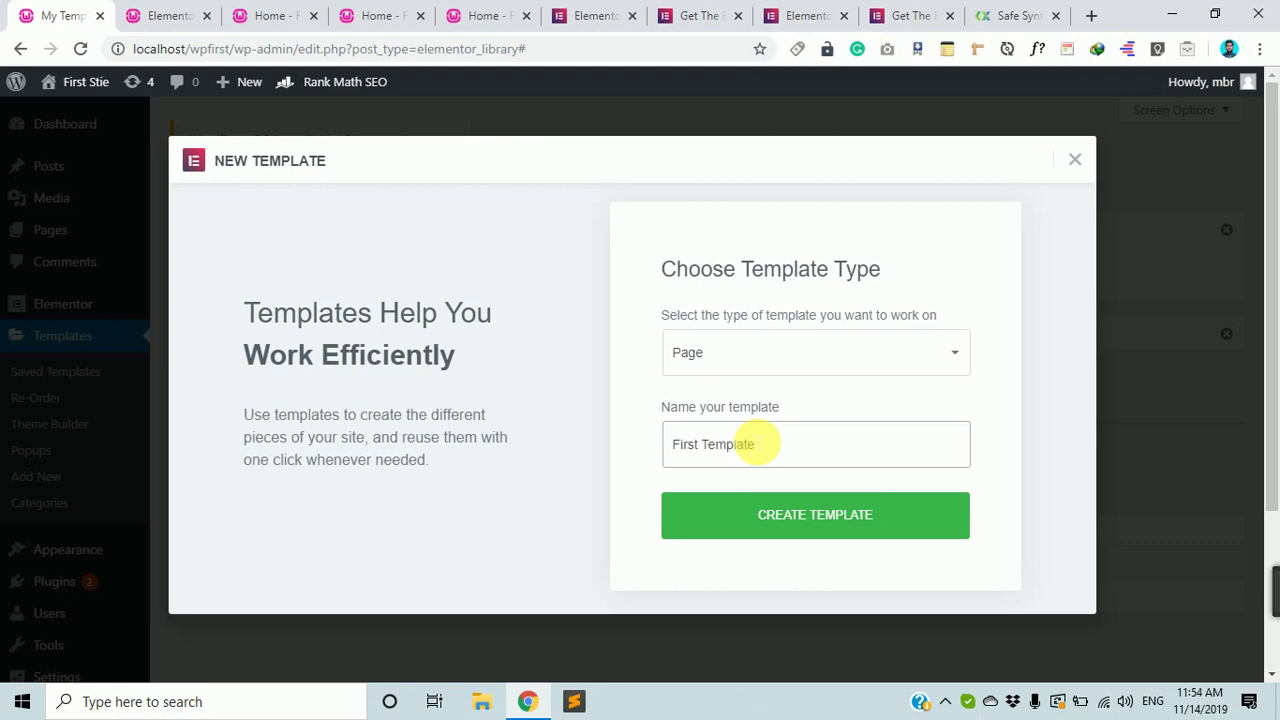
click(833, 520)
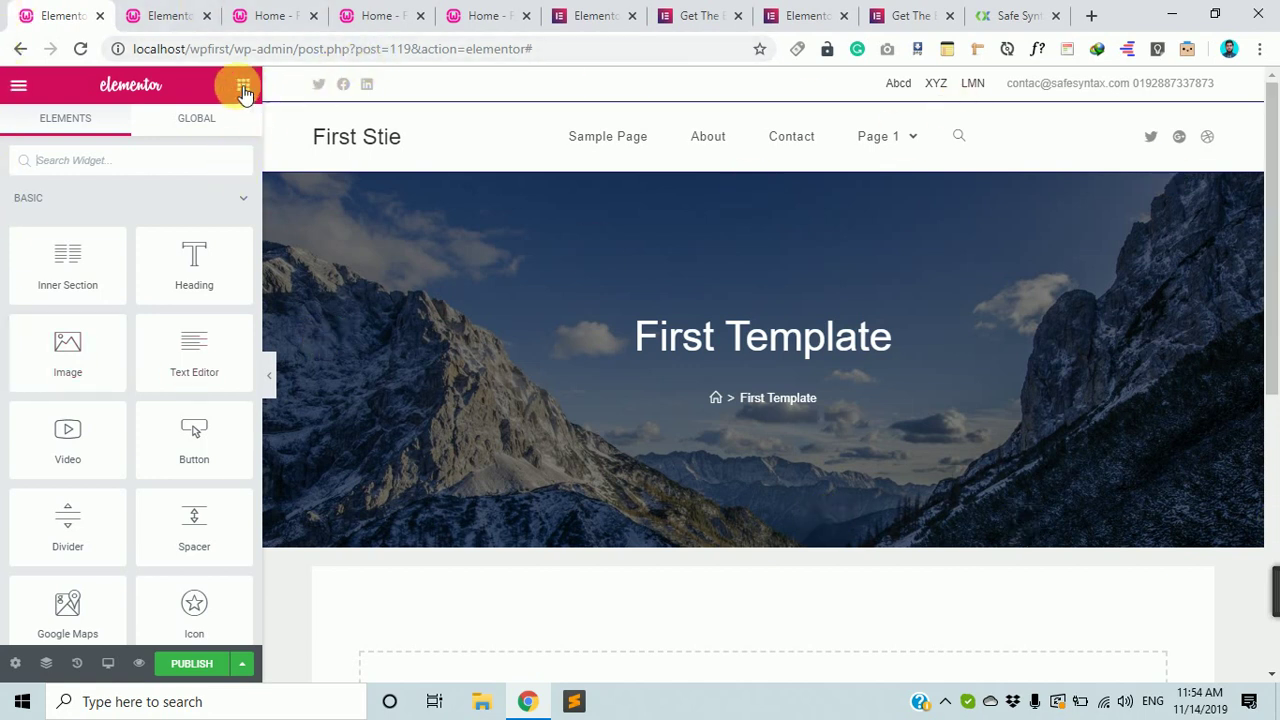
Hide the widget panel to examine the First Template page at full width, and bring the panel back
click(32, 92)
click(22, 86)
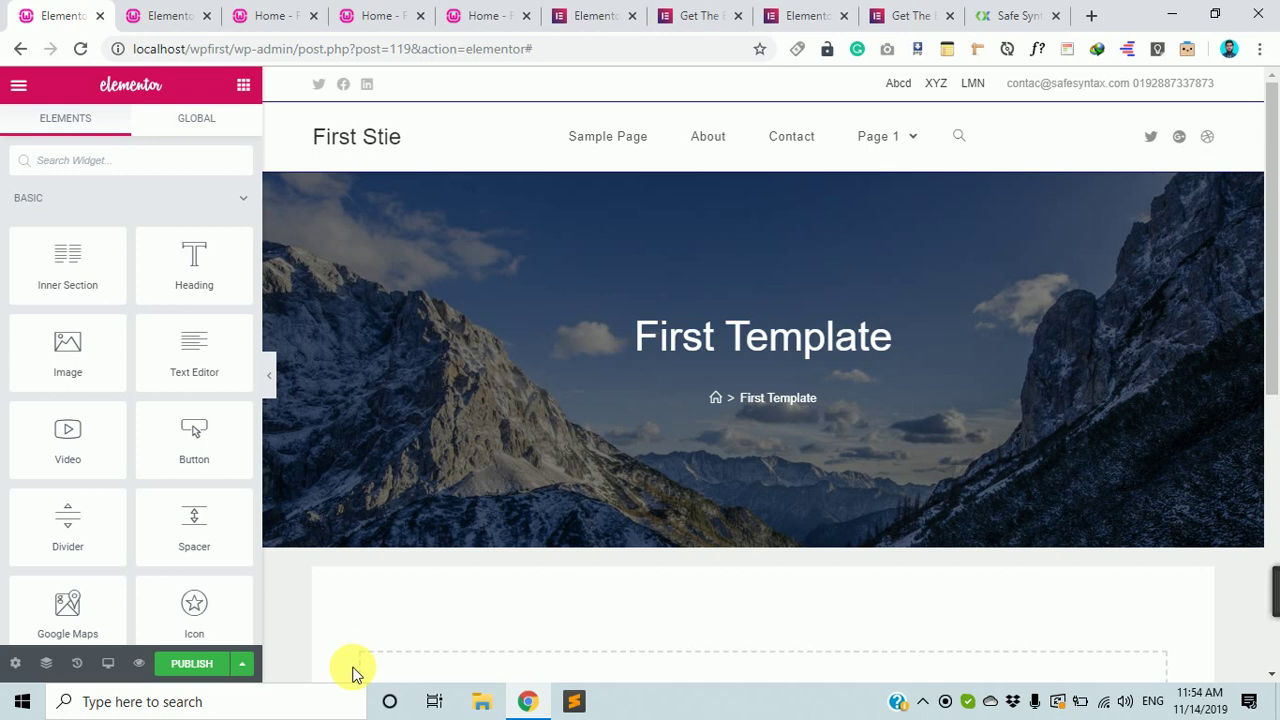
click(276, 378)
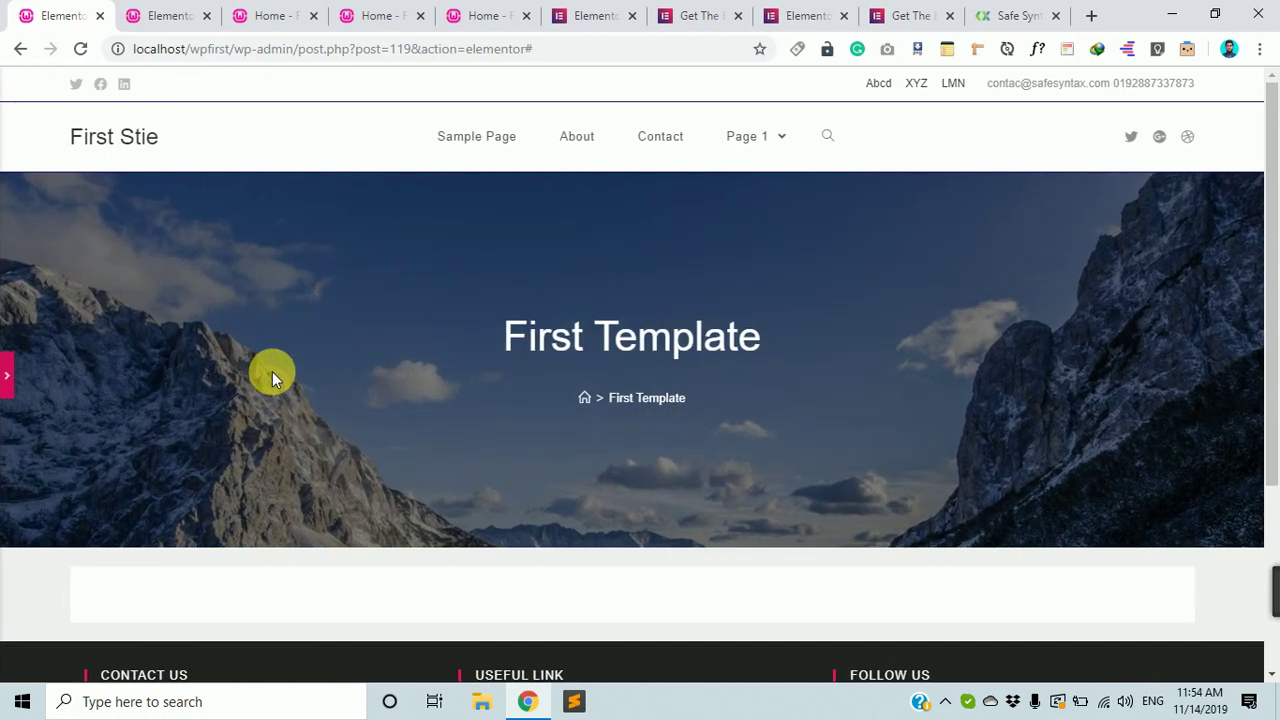
scroll(586, 349, down, 3)
scroll(594, 363, up, 3)
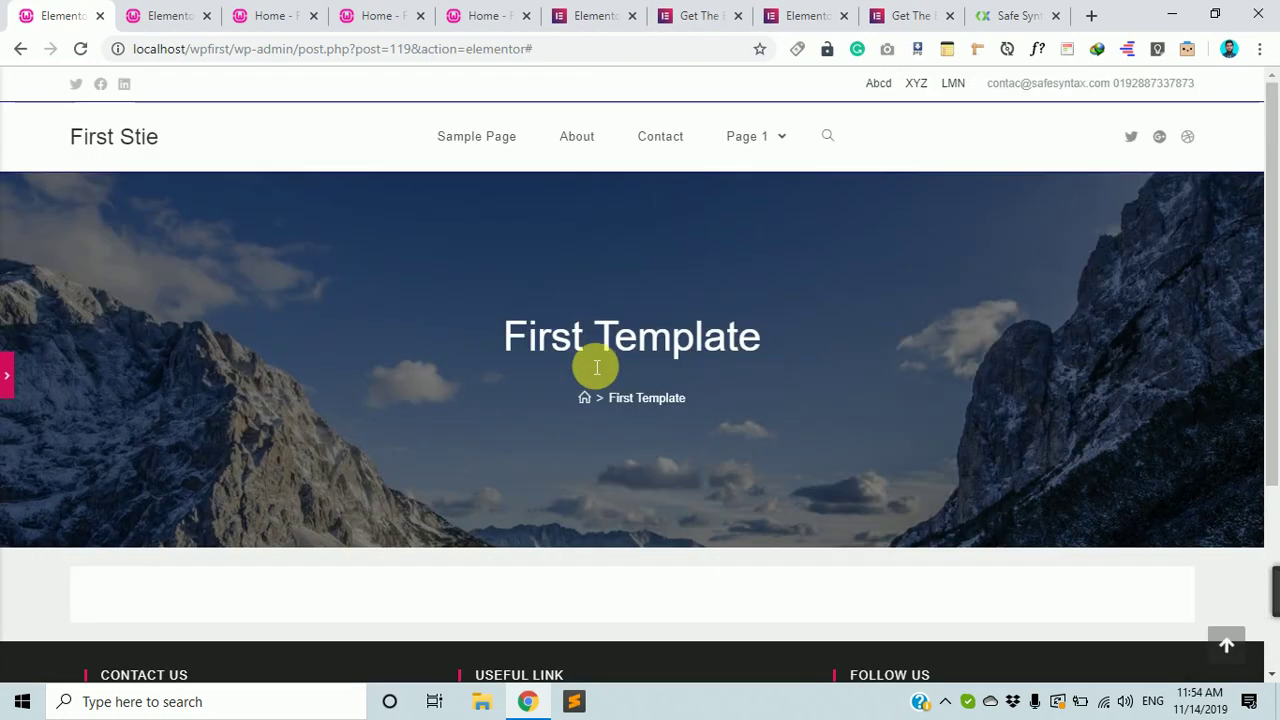
scroll(588, 361, down, 3)
scroll(594, 363, up, 3)
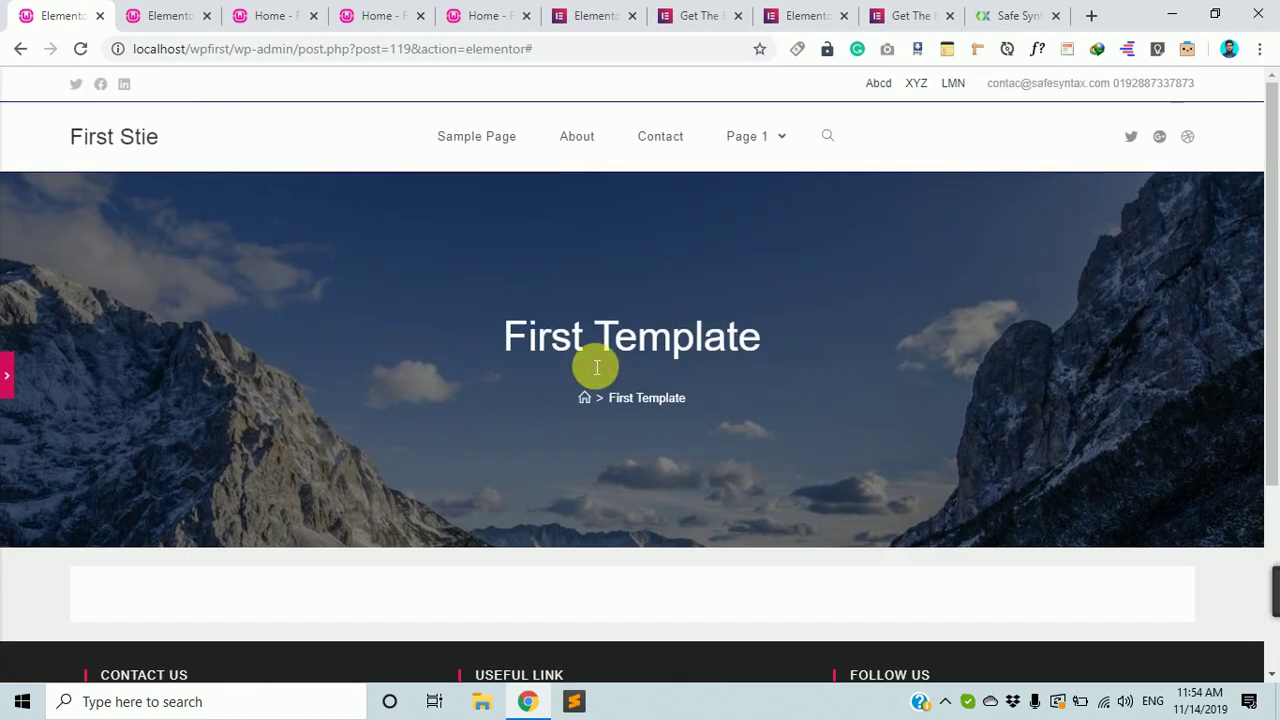
click(6, 372)
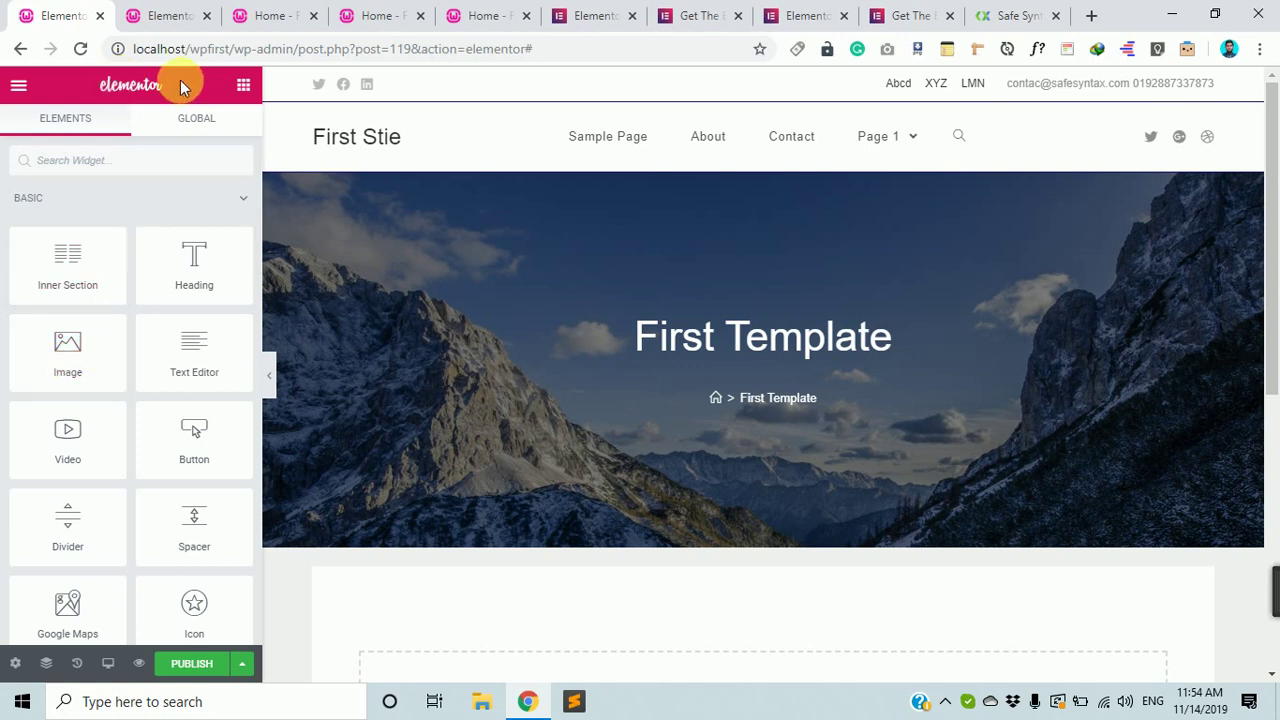
Toggle the widget panel off and on again and look through the Basic widgets
drag(181, 77, 1275, 365)
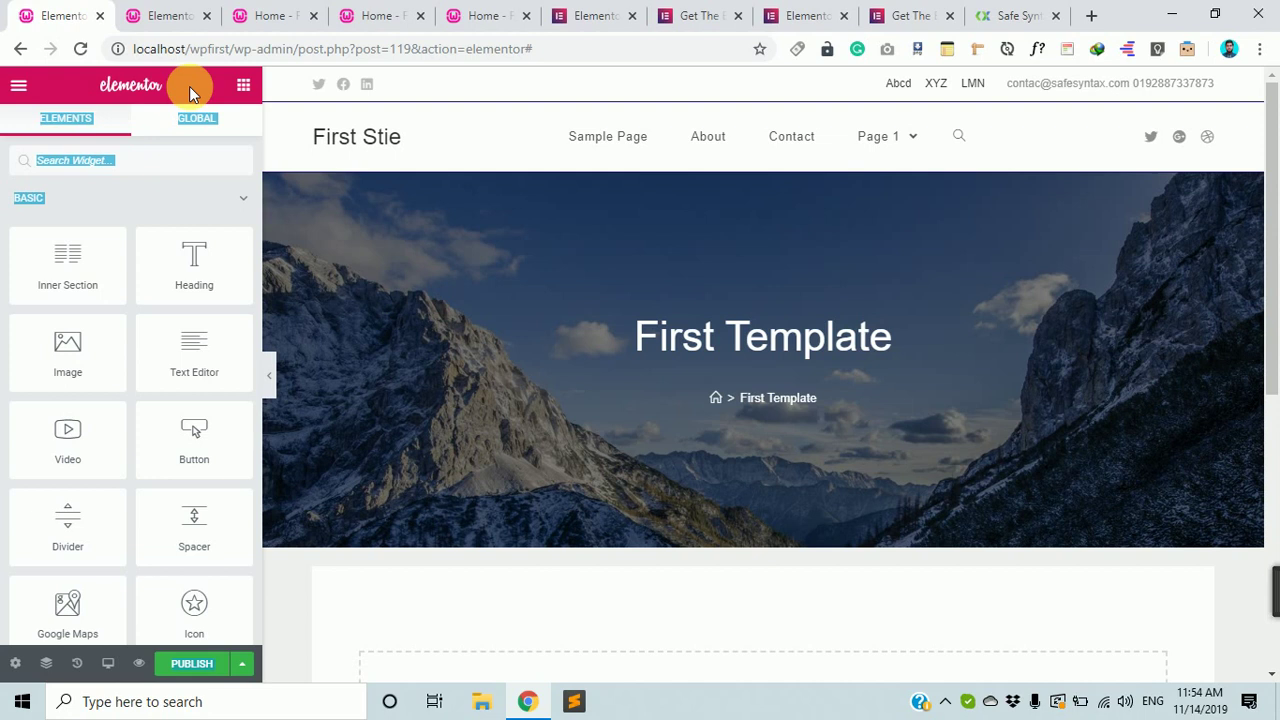
click(266, 377)
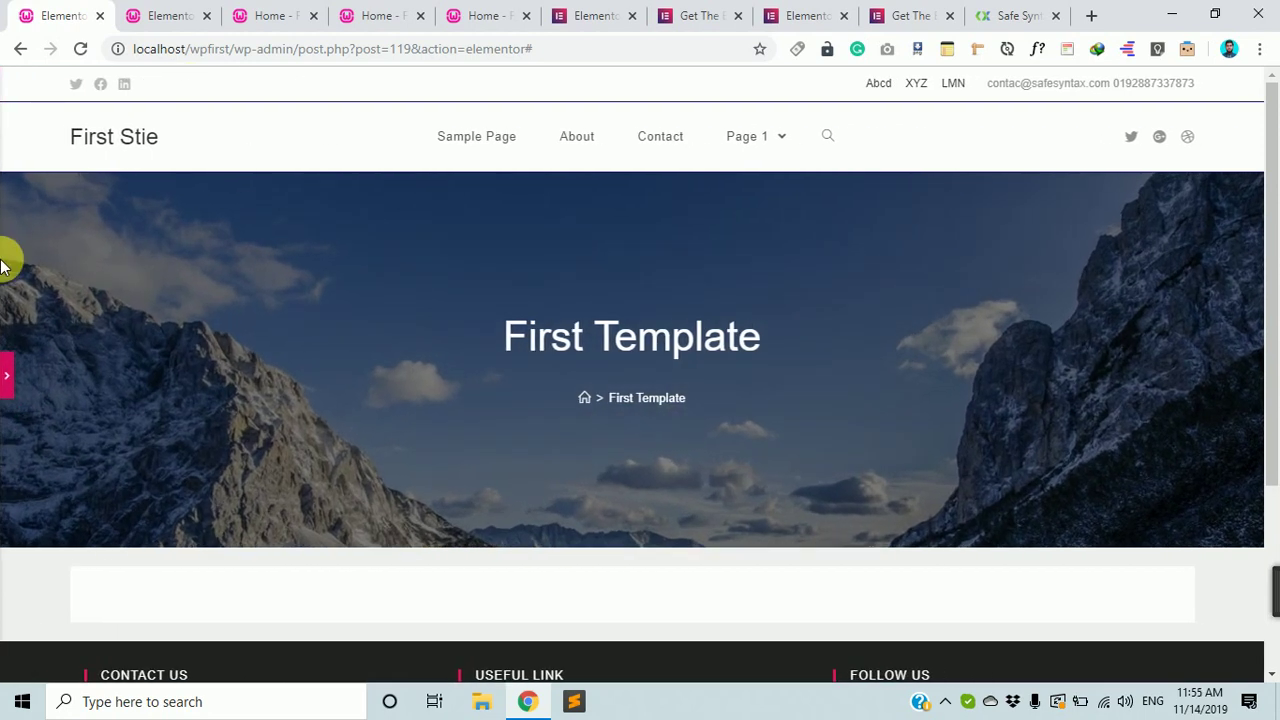
click(7, 372)
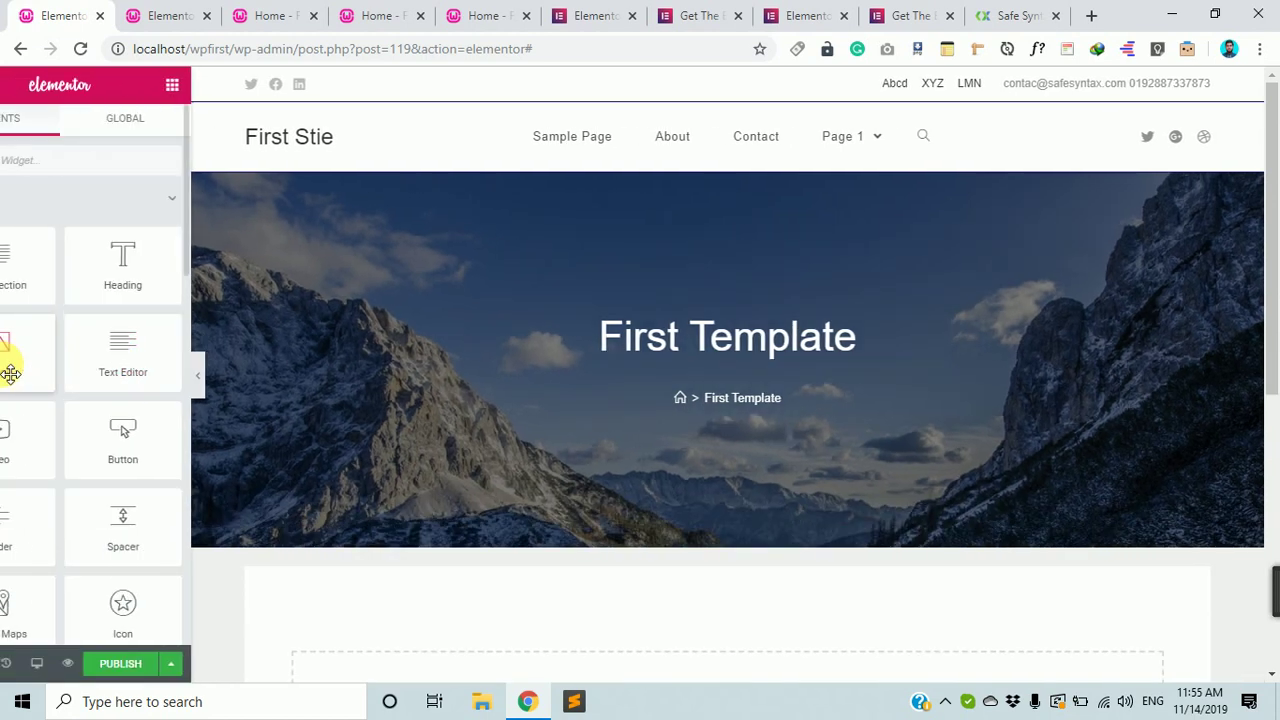
scroll(171, 386, down, 2)
scroll(167, 347, up, 2)
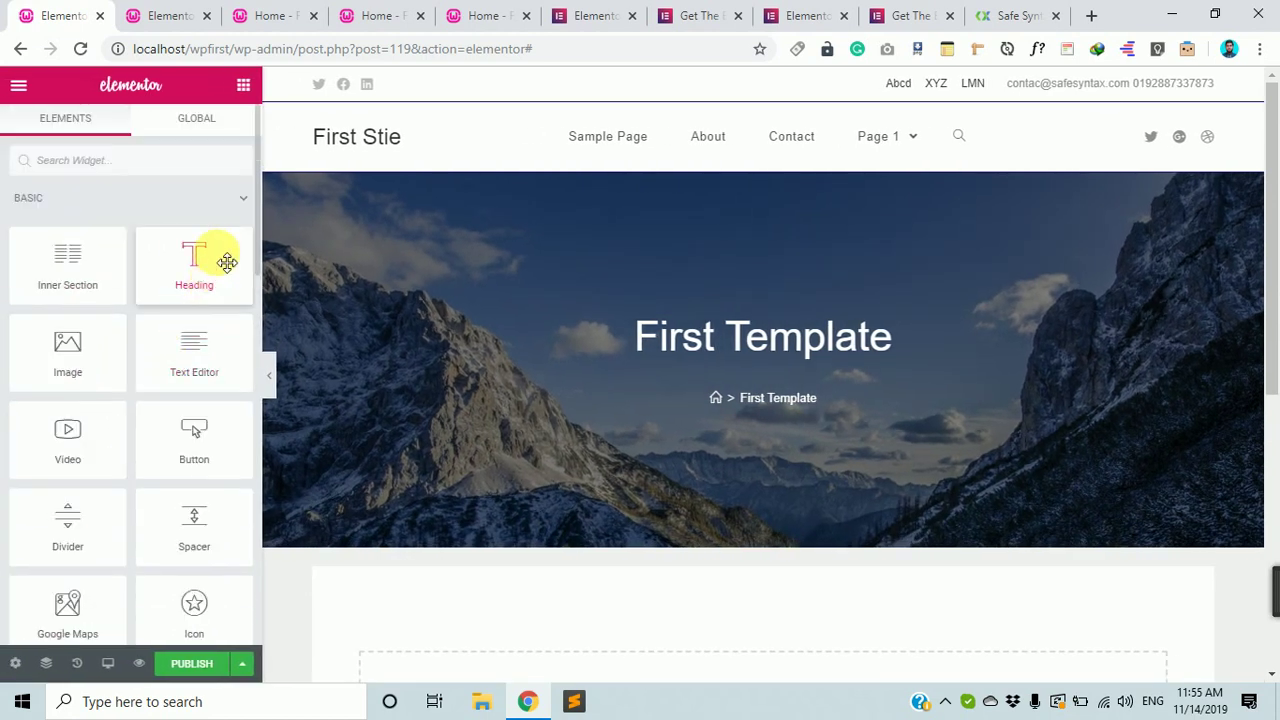
Collapse the Basic and General widget categories and check the page once with the widget panel hidden
click(250, 199)
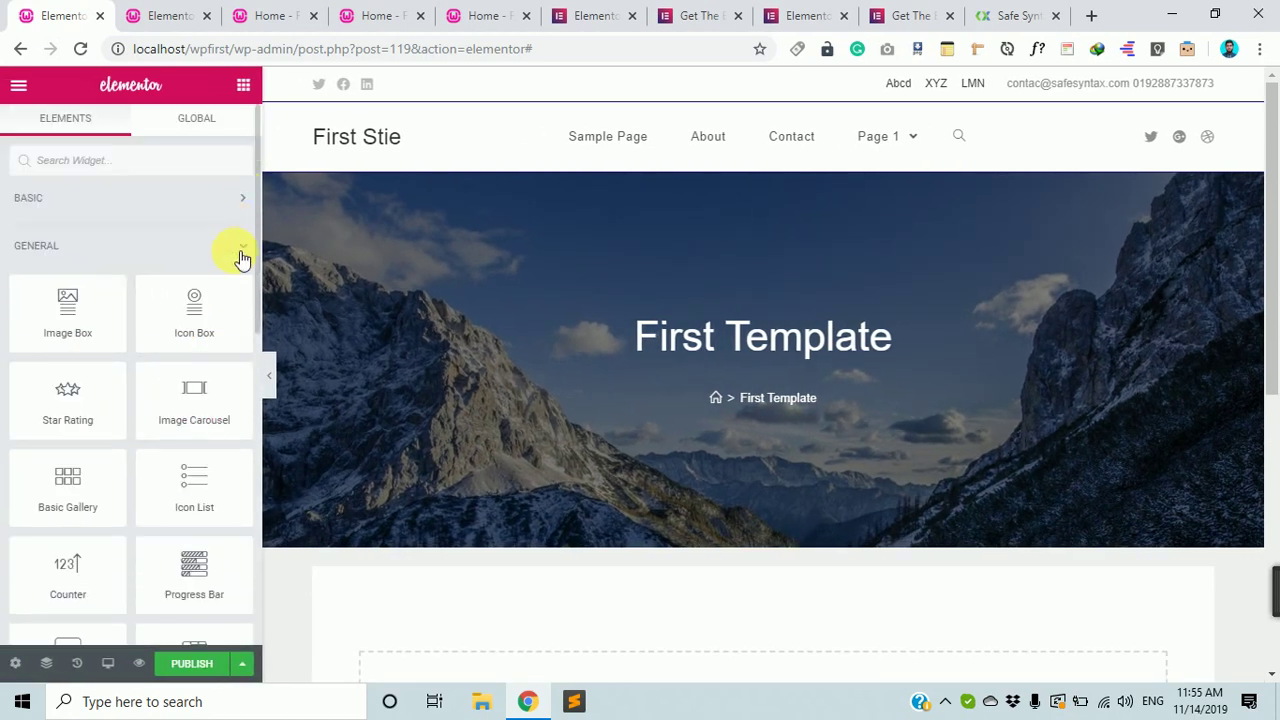
click(241, 250)
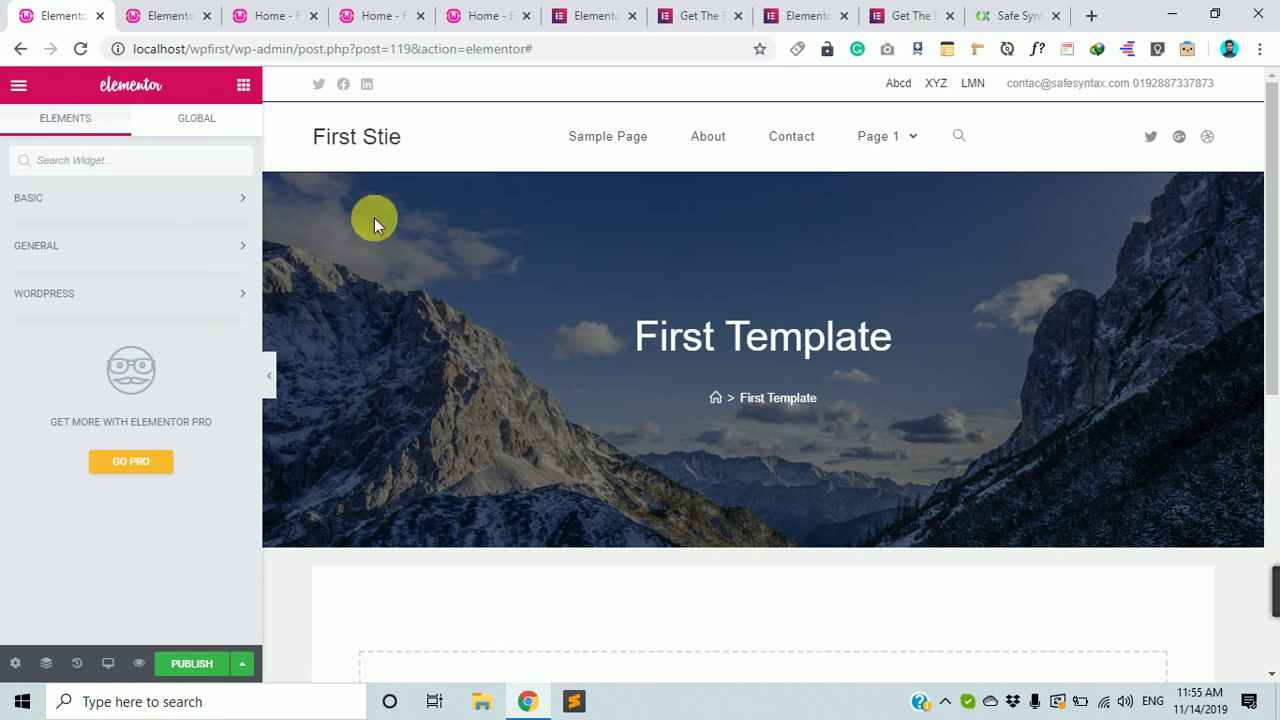
click(275, 378)
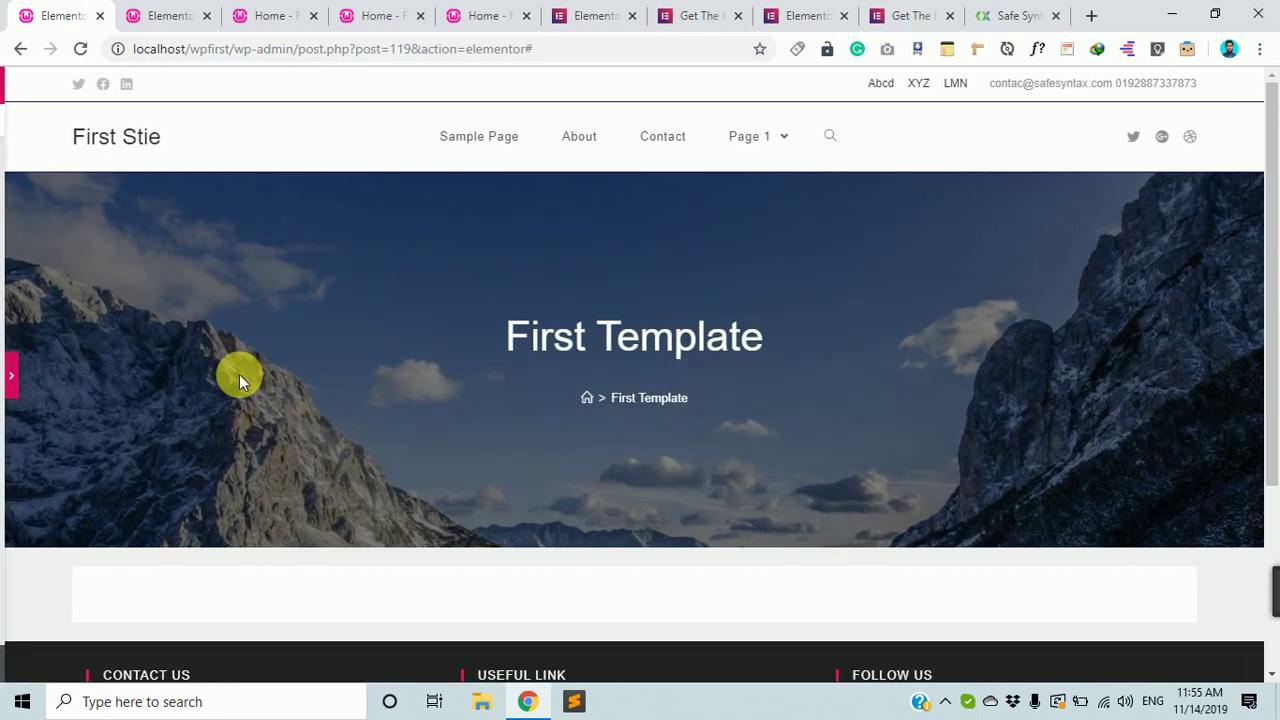
click(10, 386)
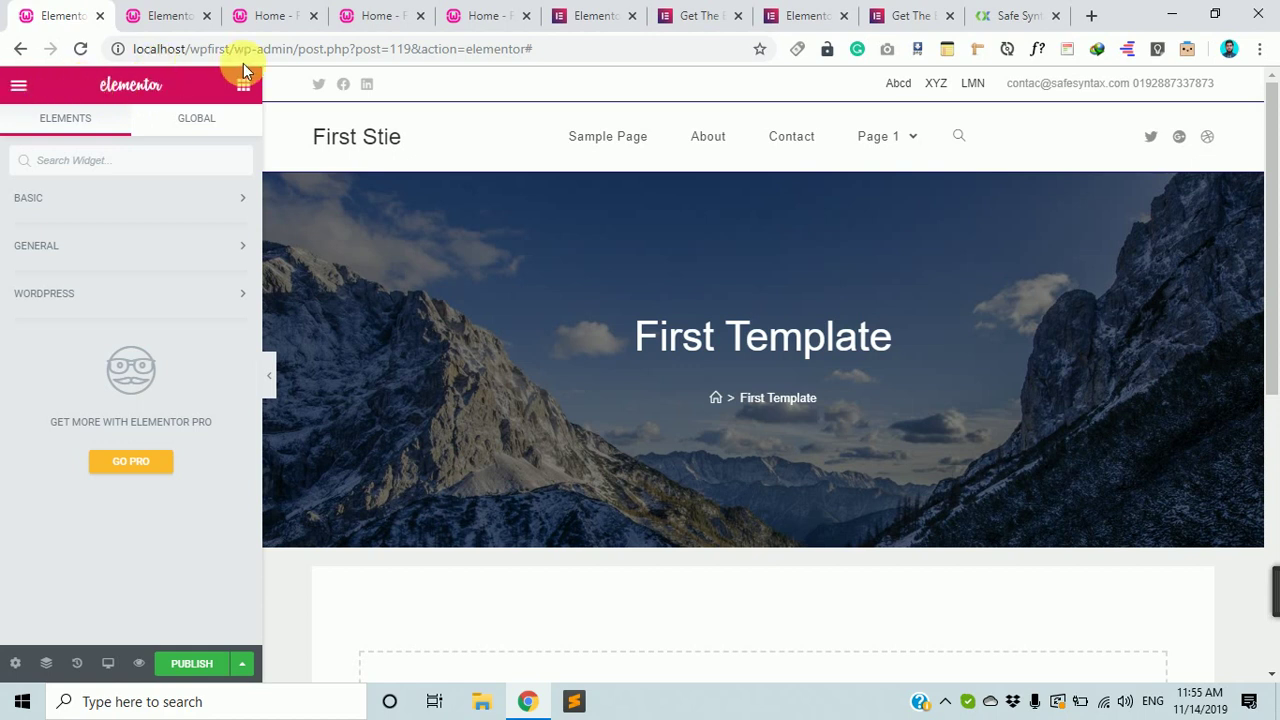
Check the Elementor settings menu and publish the still empty First Template
click(20, 88)
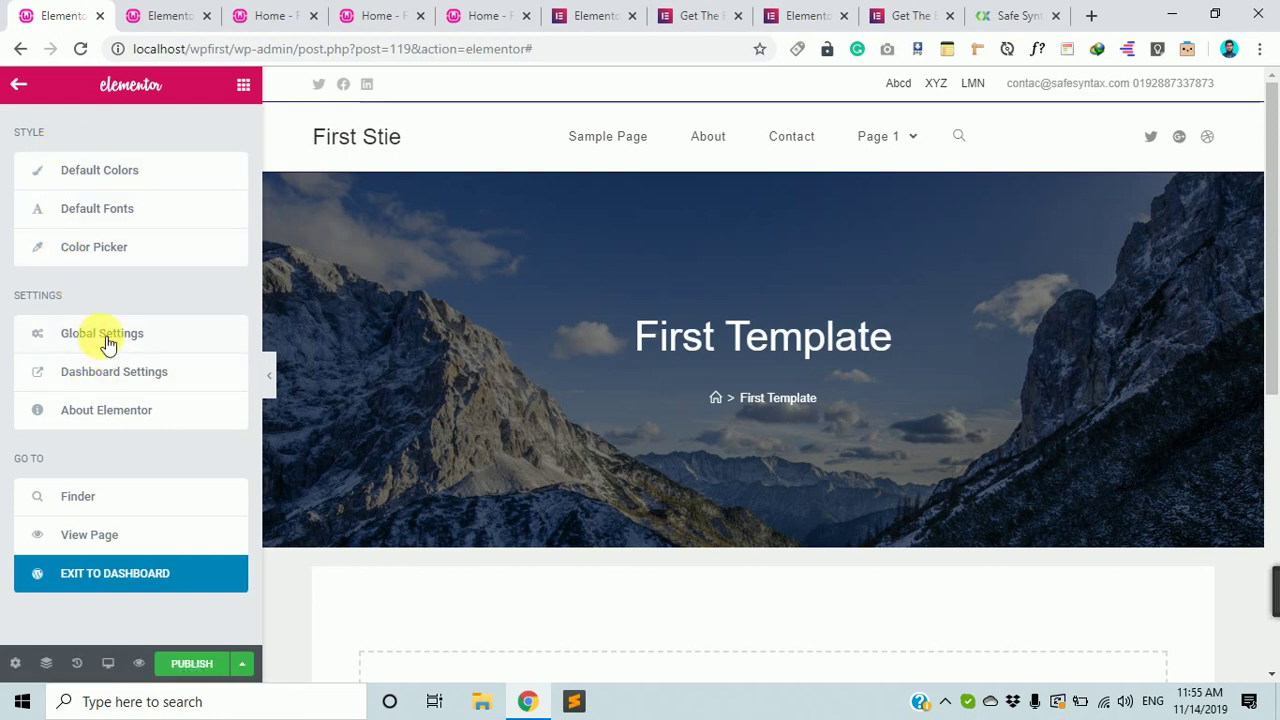
click(29, 87)
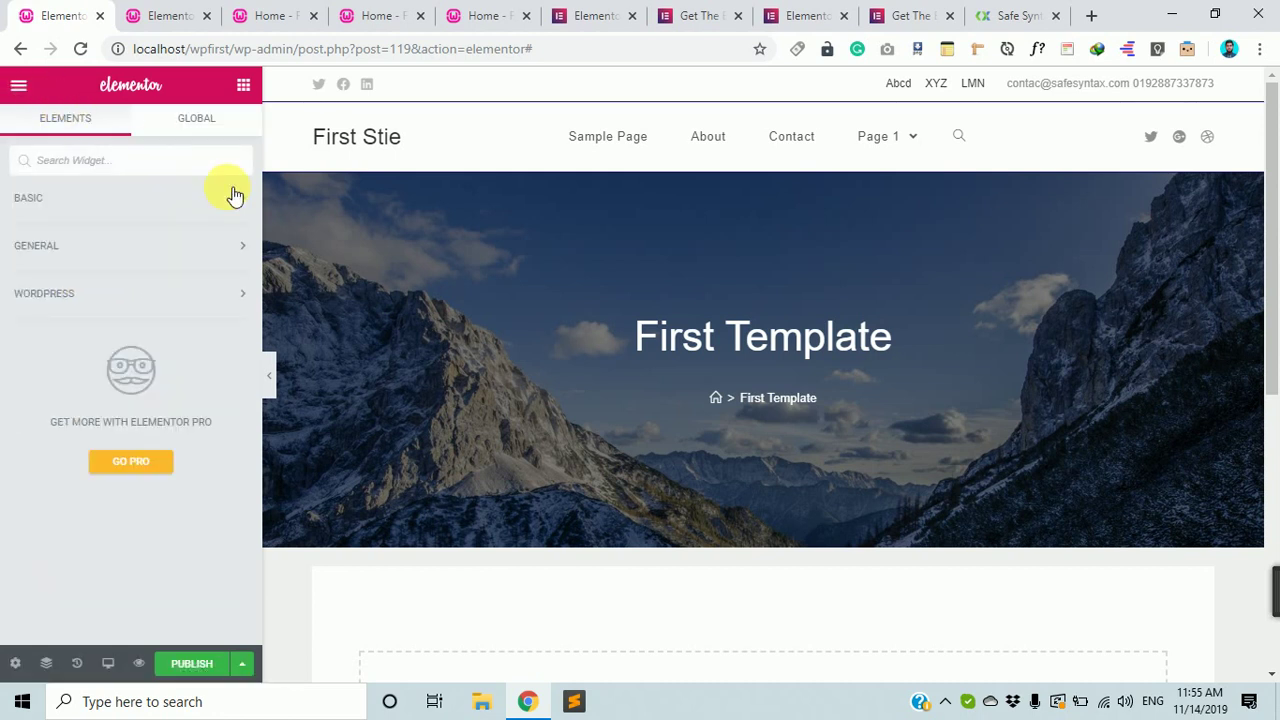
scroll(677, 418, down, 1)
scroll(677, 417, down, 3)
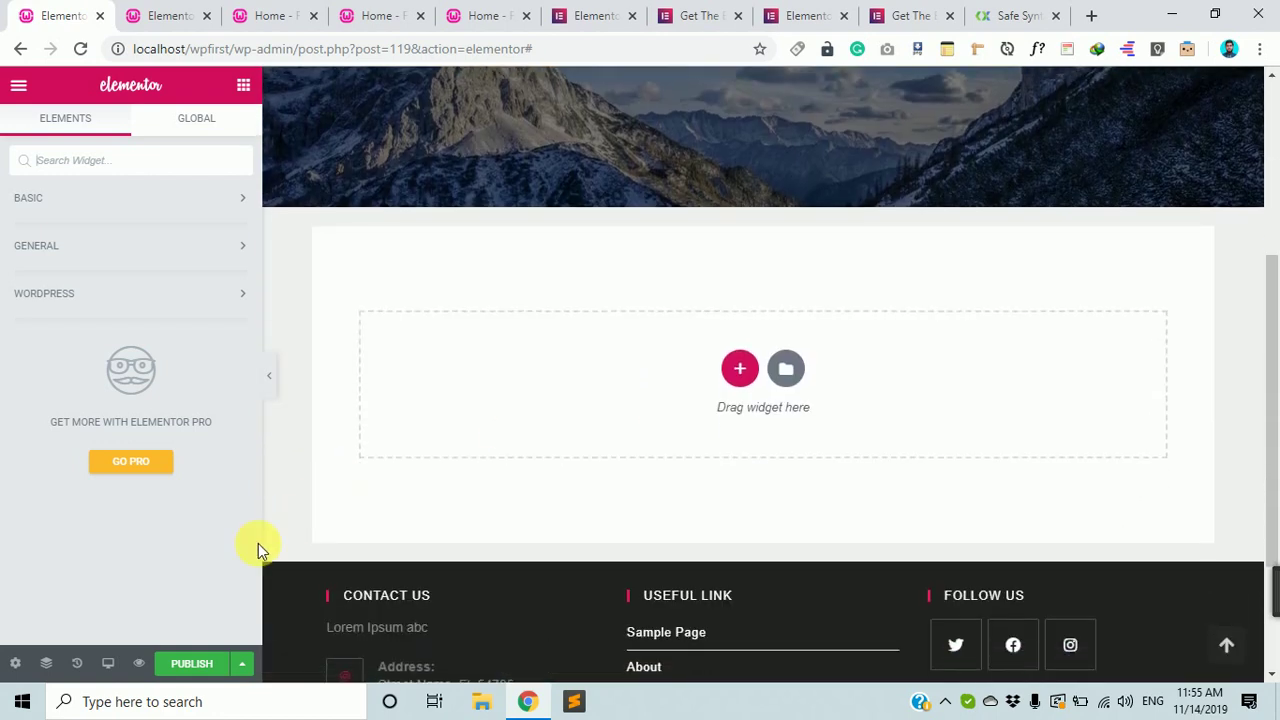
click(197, 664)
scroll(471, 426, up, 4)
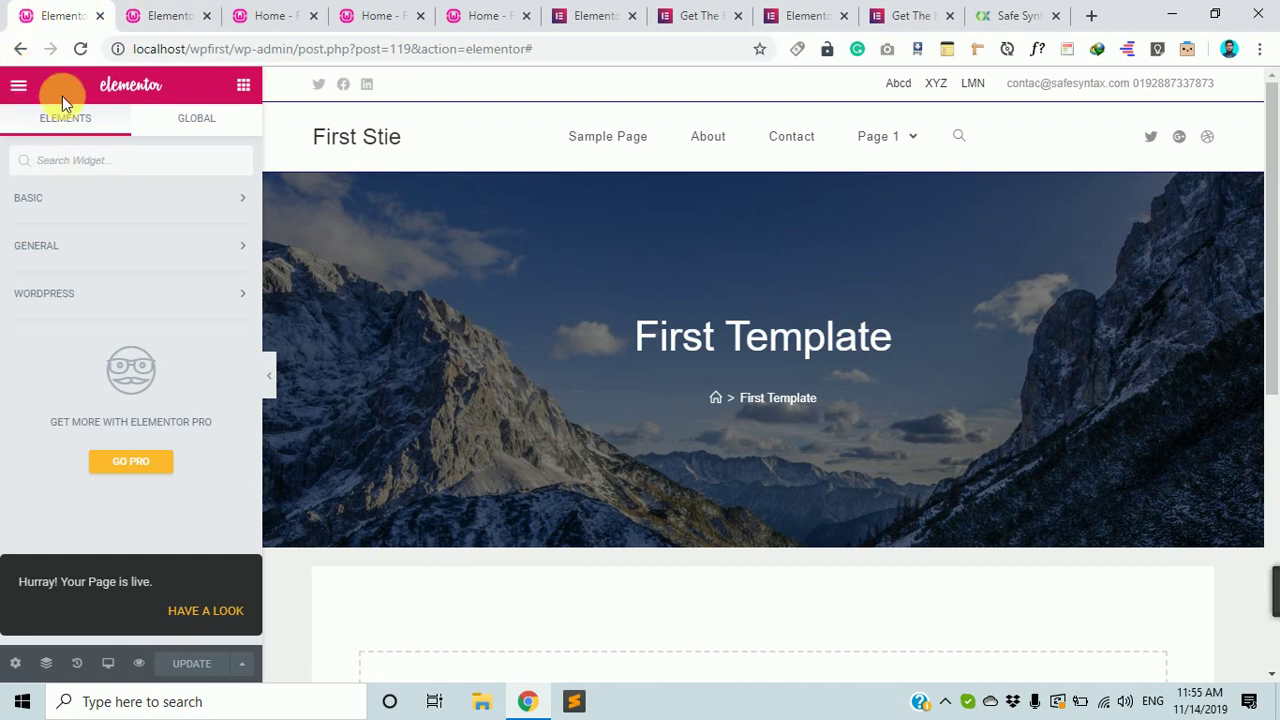
Look at the Test page's editor, and review the Style, Settings and Go To entries in First Template's Elementor menu
click(190, 14)
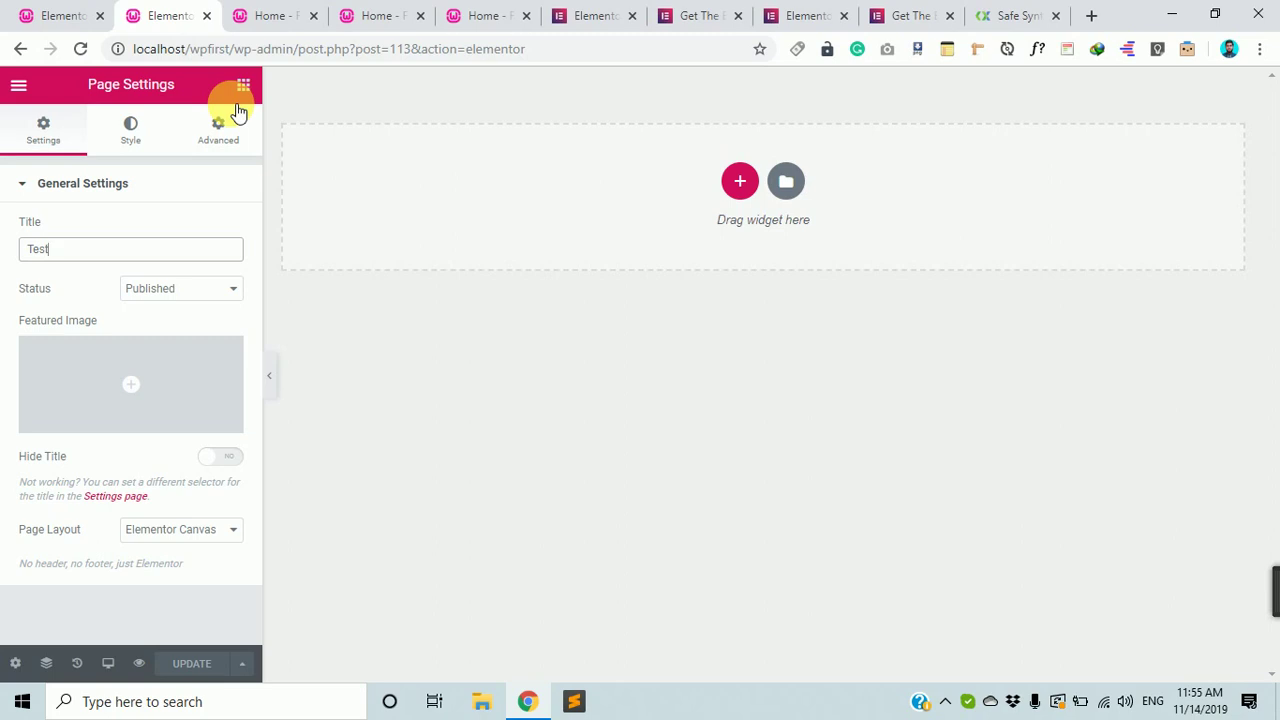
click(60, 14)
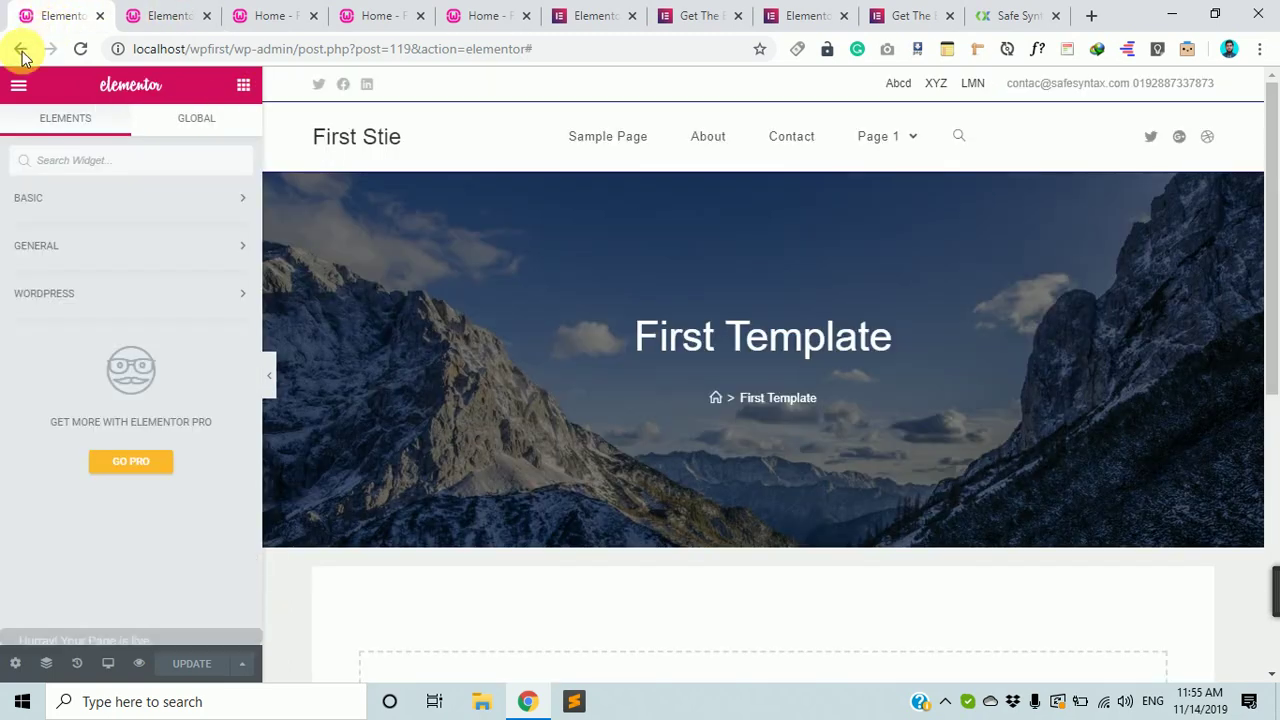
click(13, 88)
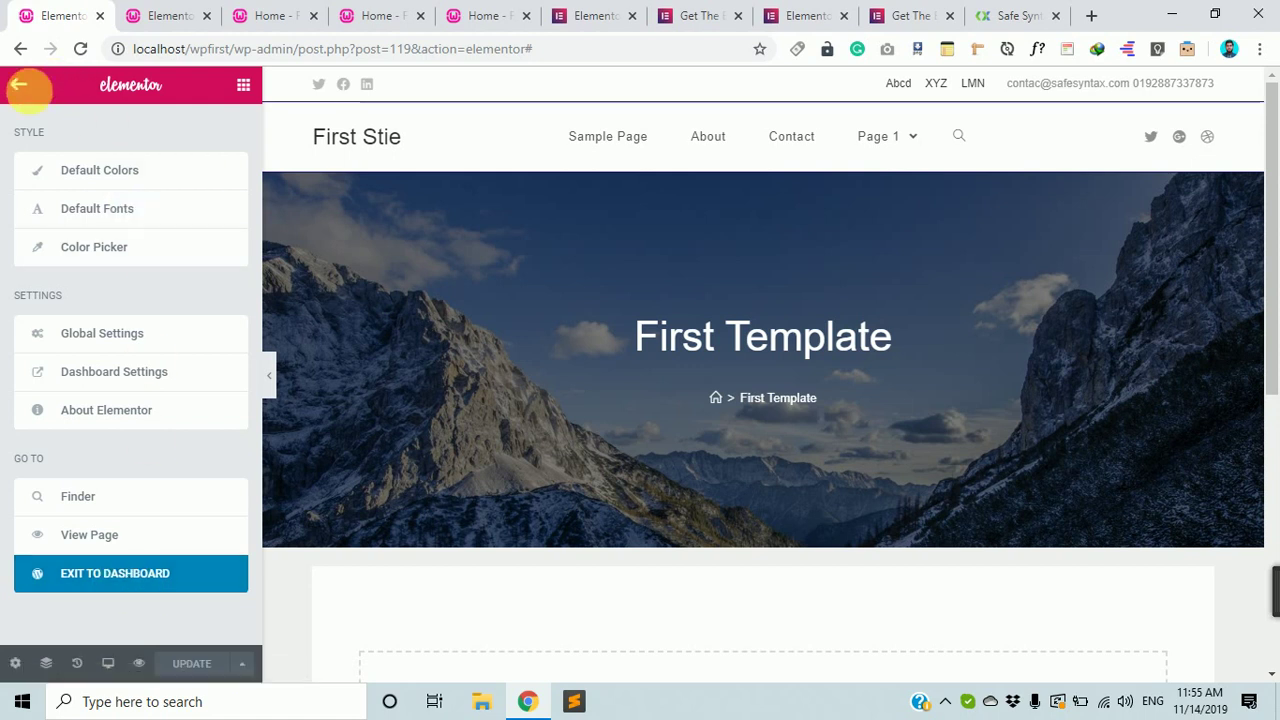
click(30, 100)
click(18, 85)
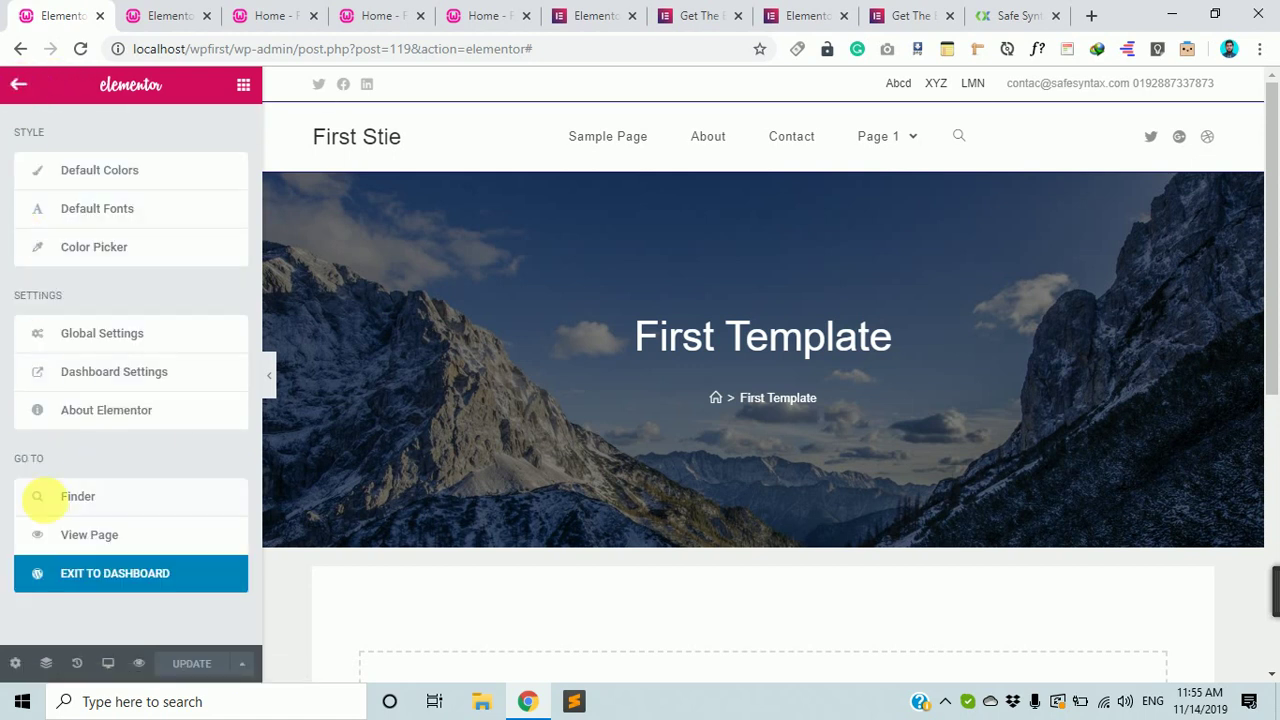
click(20, 87)
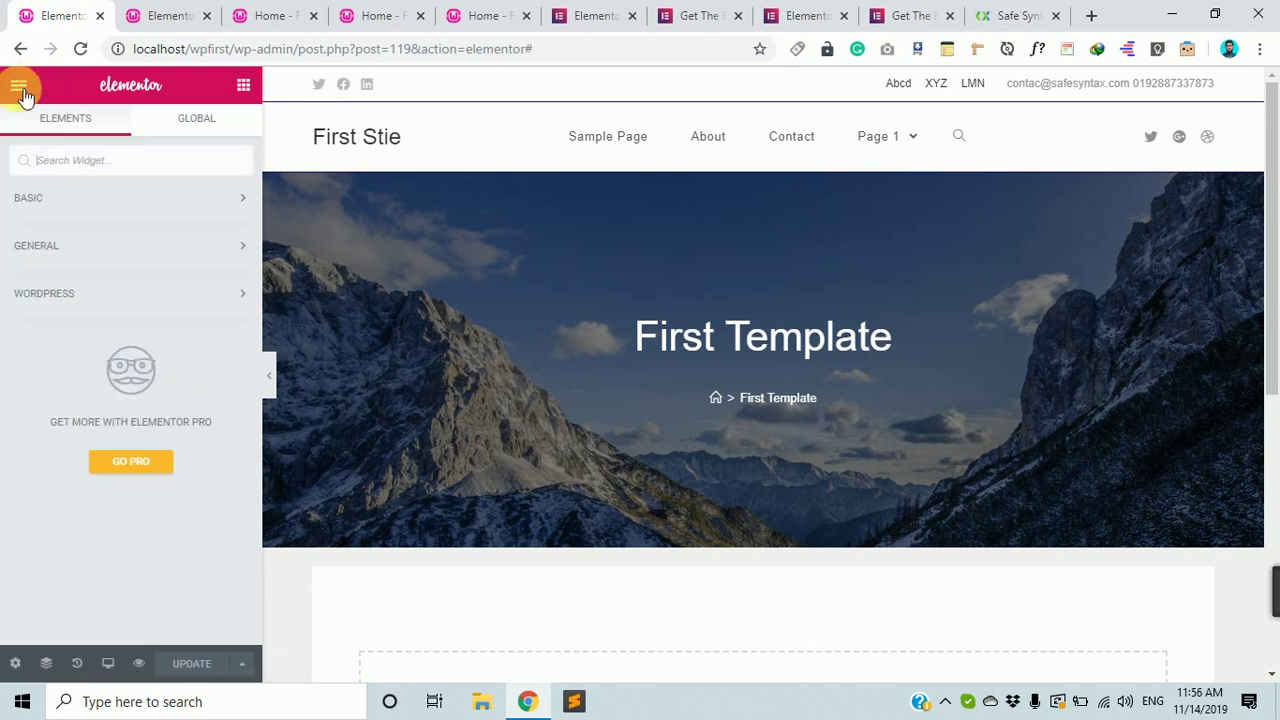
click(22, 90)
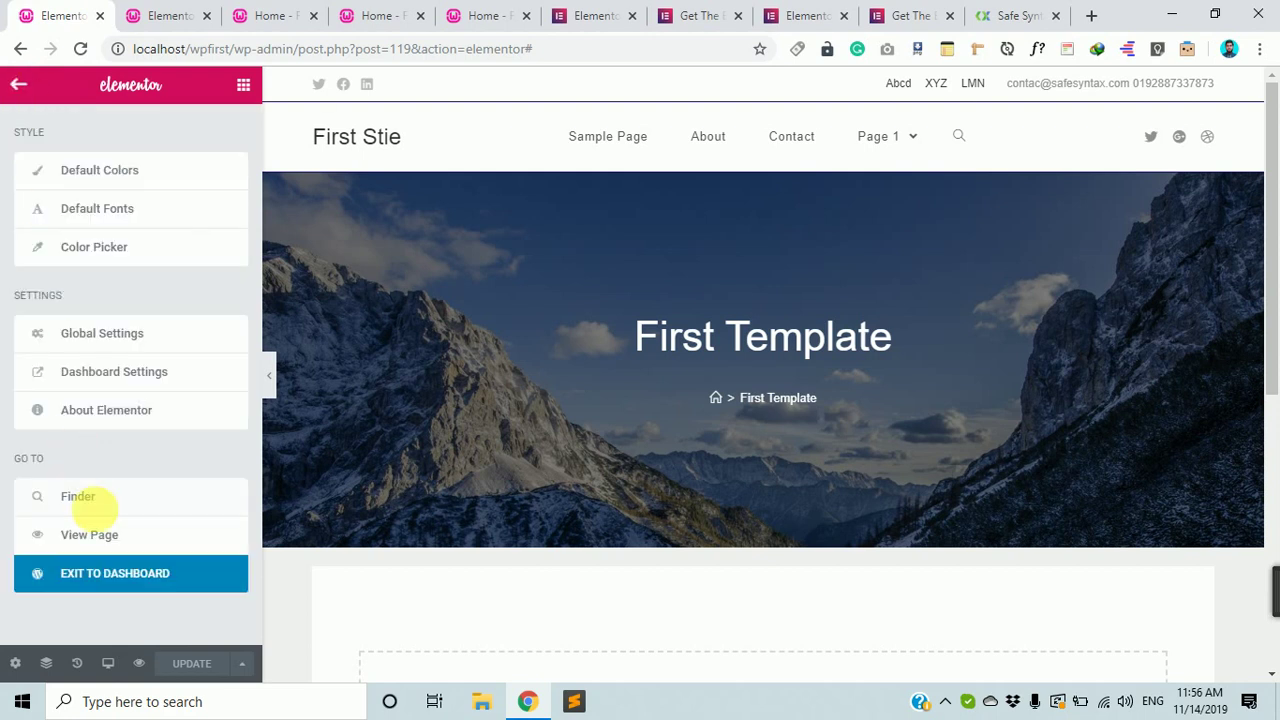
click(20, 87)
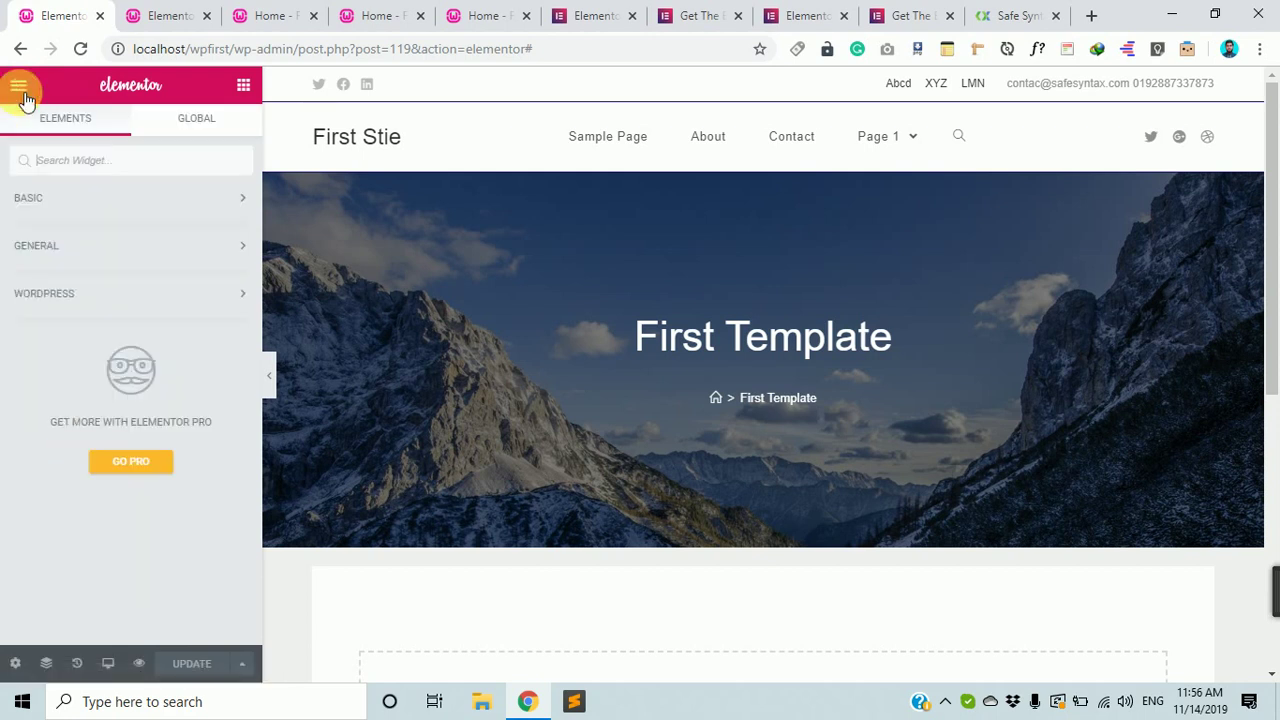
Read the Global widget description and return to the list of element categories
click(242, 87)
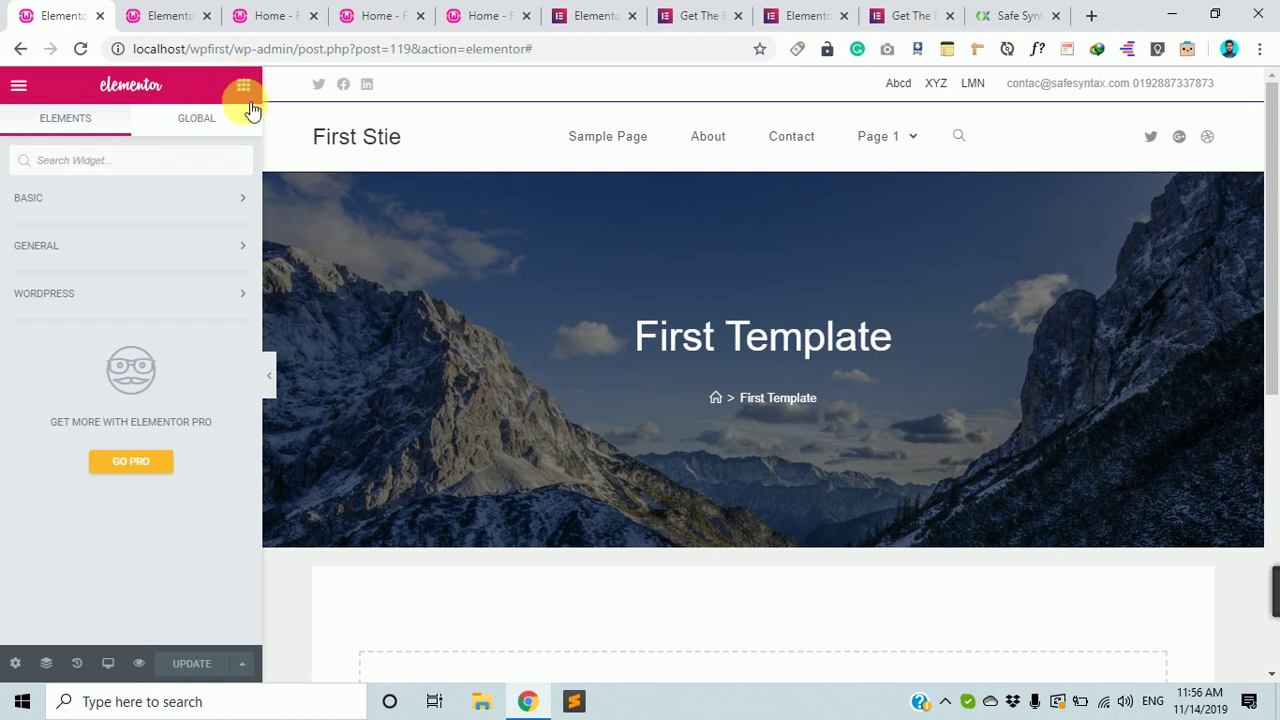
click(214, 119)
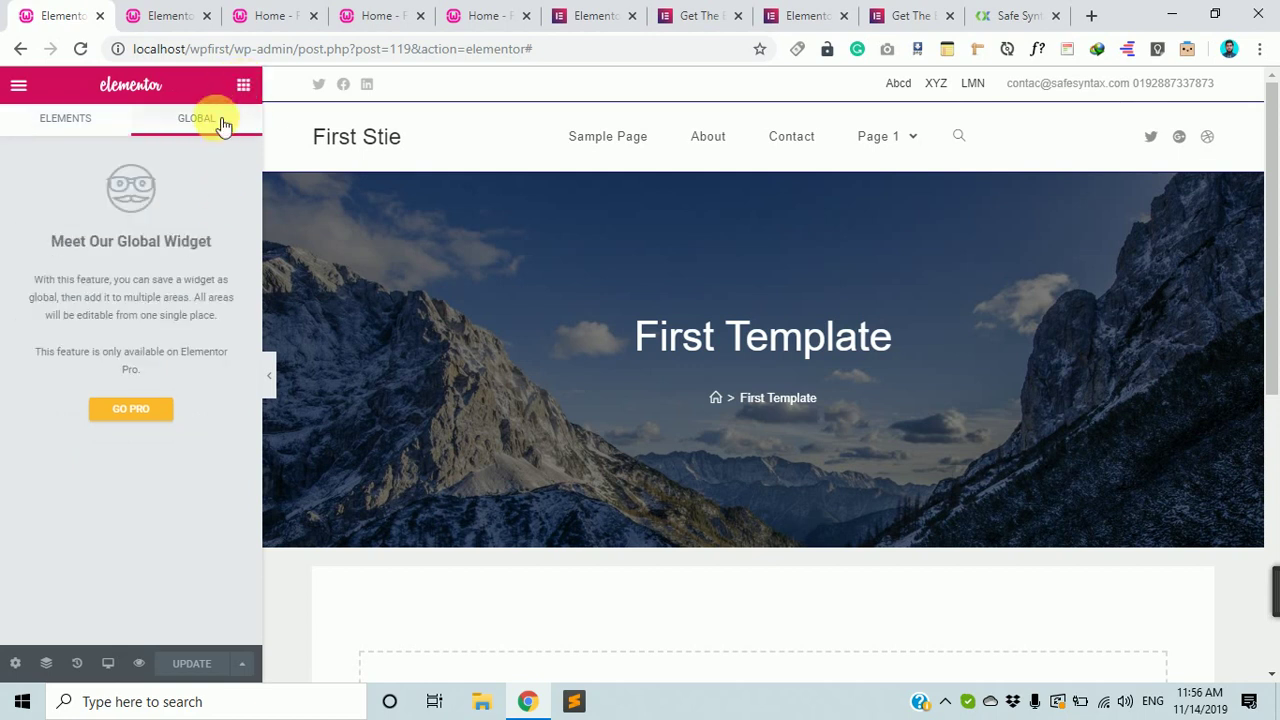
click(125, 121)
Expand the Basic category and add a Heading widget to the template's empty content area
click(171, 203)
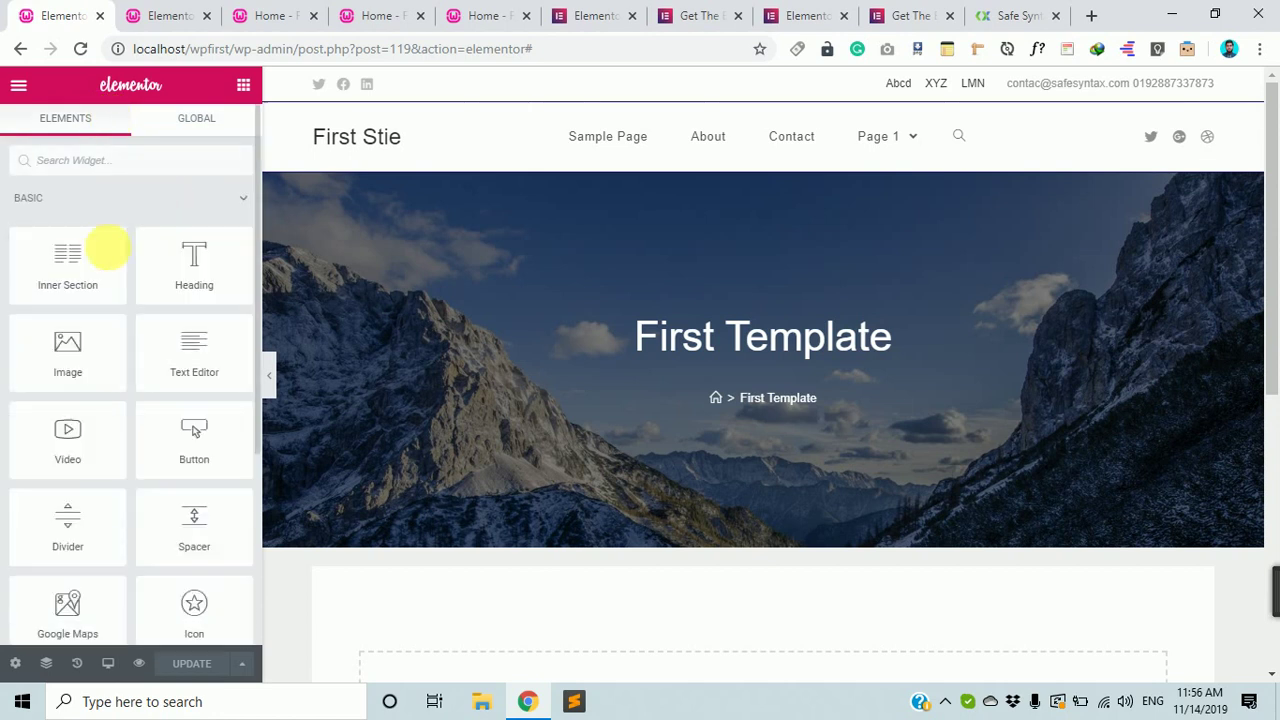
drag(235, 274, 797, 629)
scroll(797, 626, down, 3)
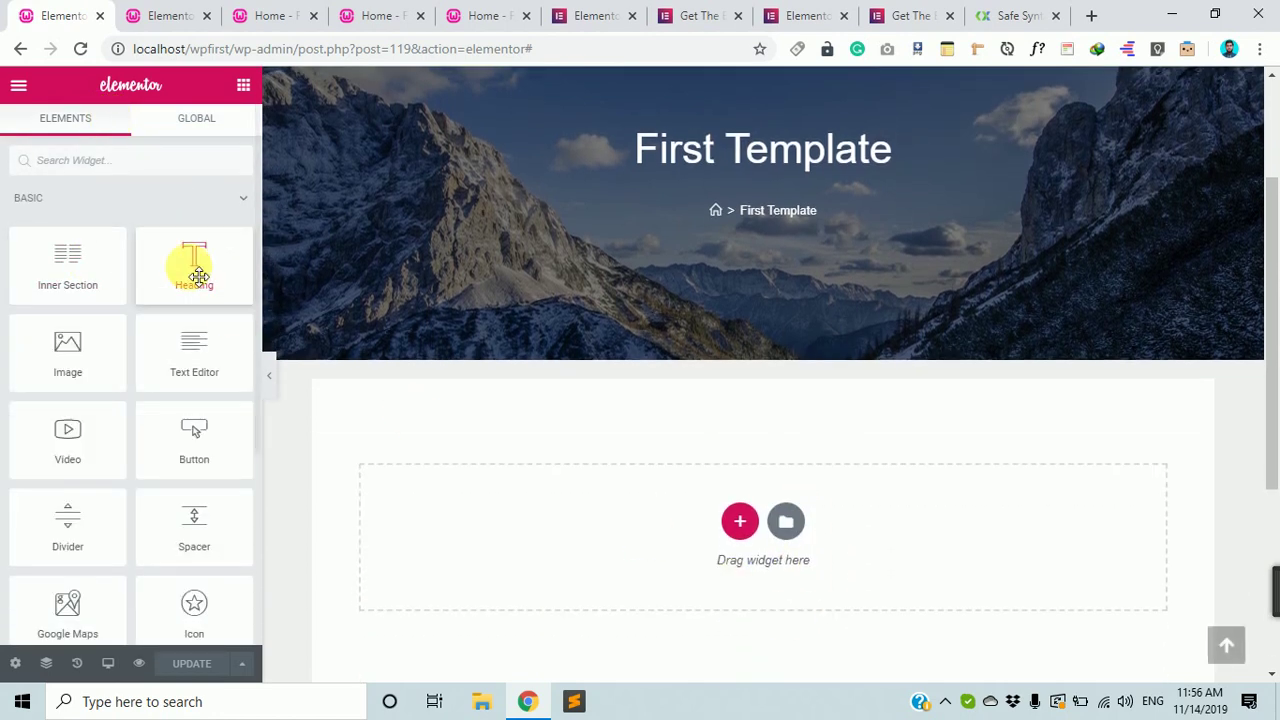
drag(186, 263, 765, 541)
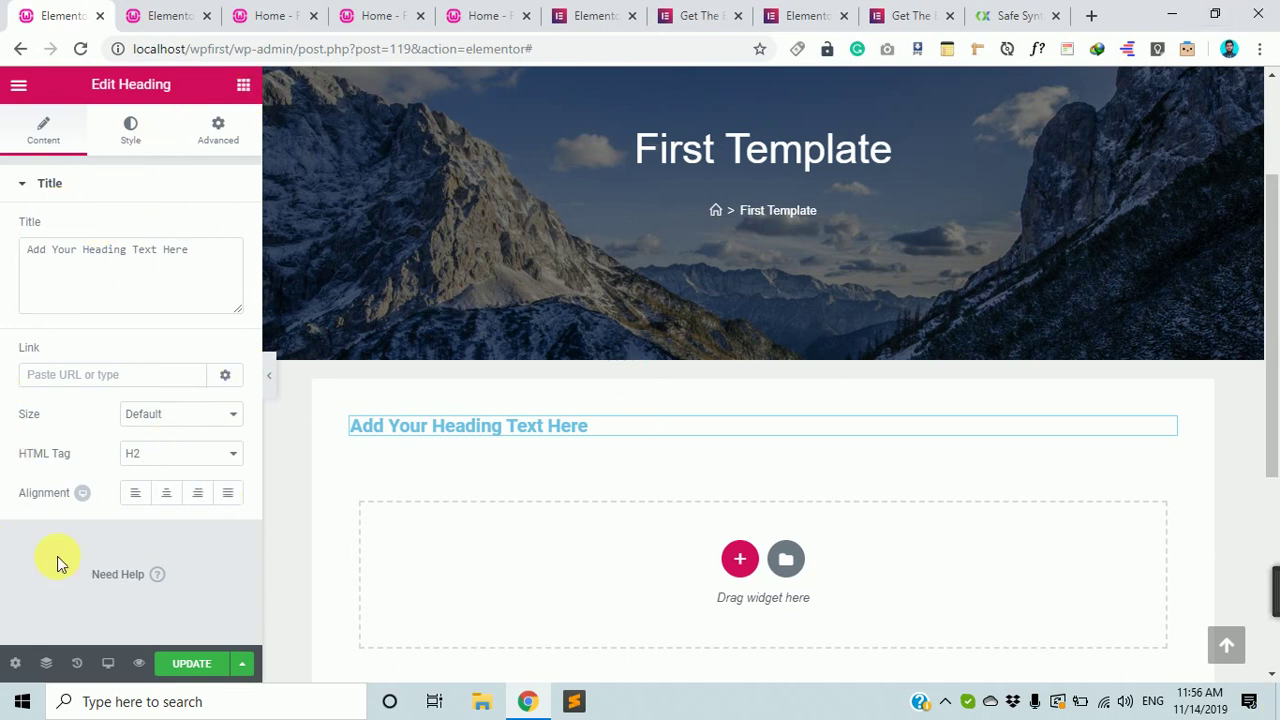
Go back from the heading settings to the widget list, and examine the Basic widgets and the Global widget offer
click(241, 86)
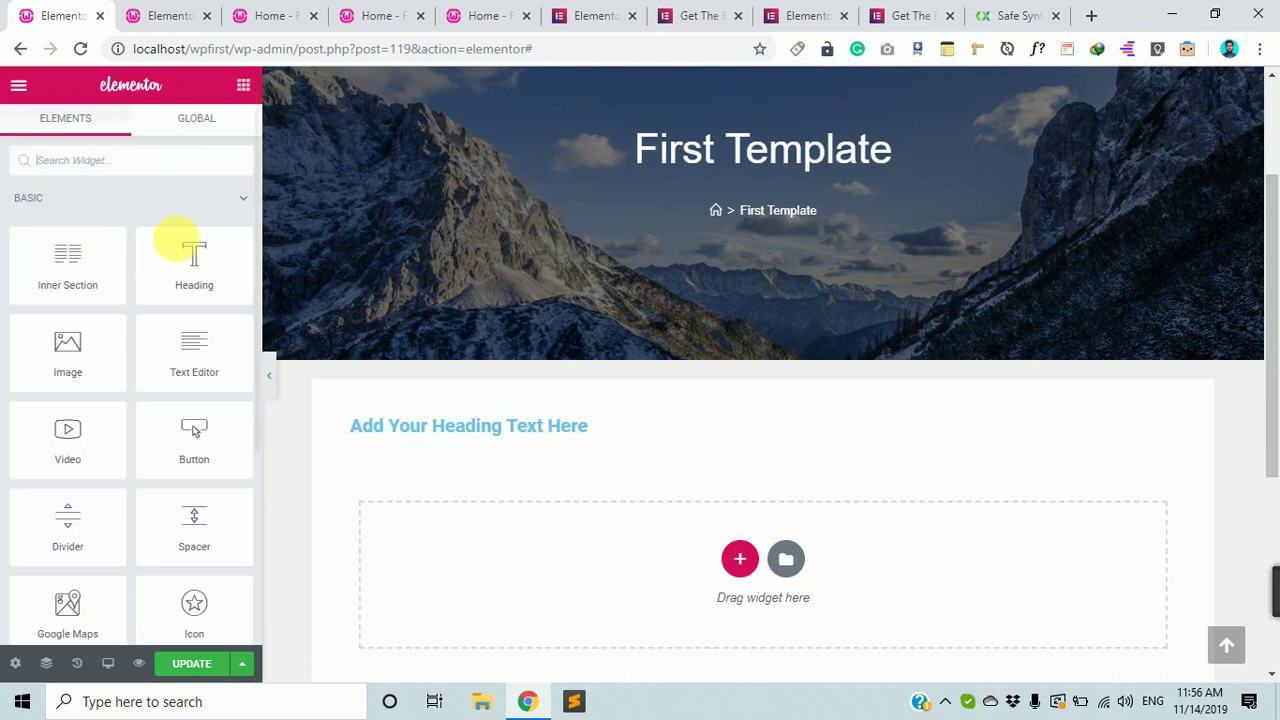
scroll(74, 370, down, 2)
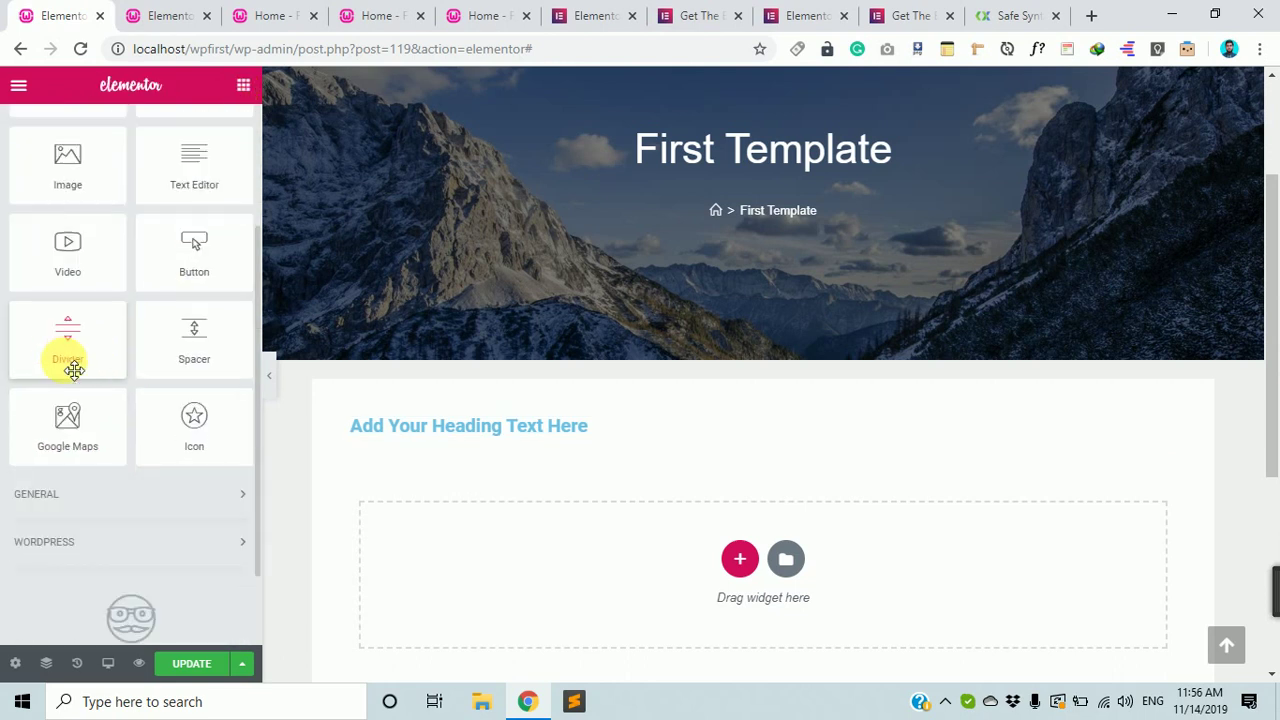
scroll(74, 370, up, 2)
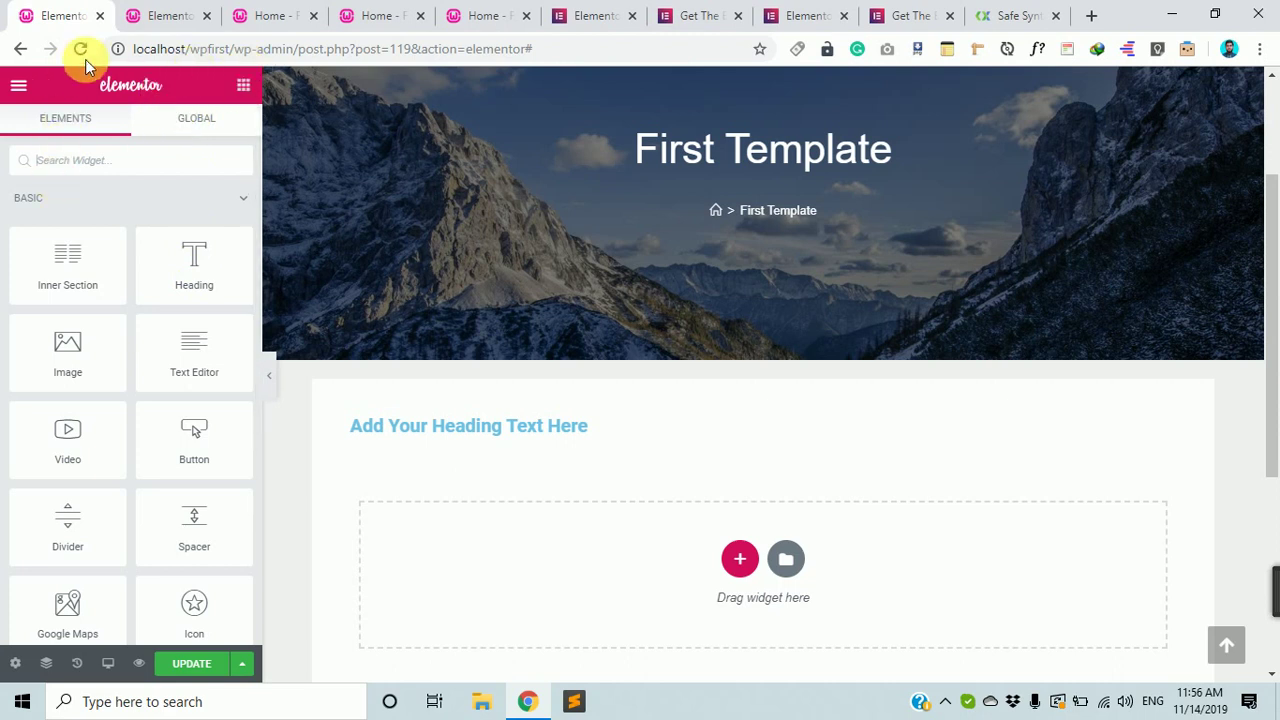
click(220, 122)
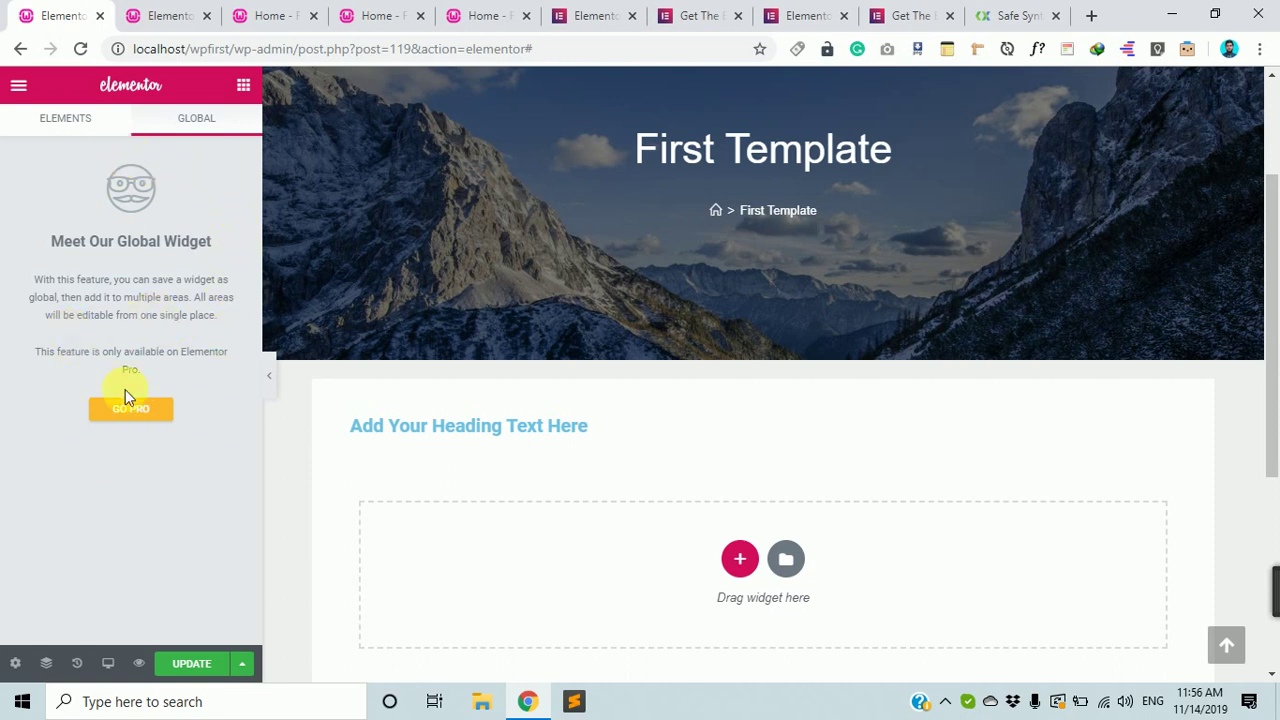
click(85, 133)
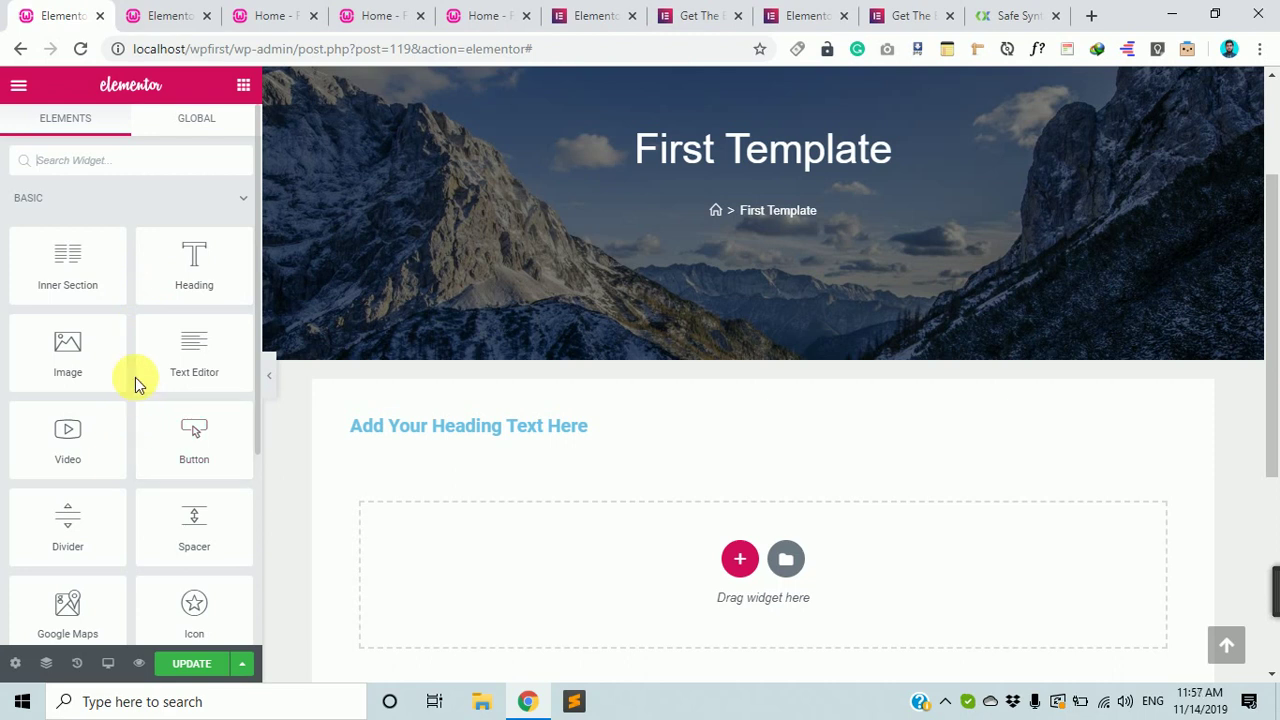
scroll(180, 360, down, 2)
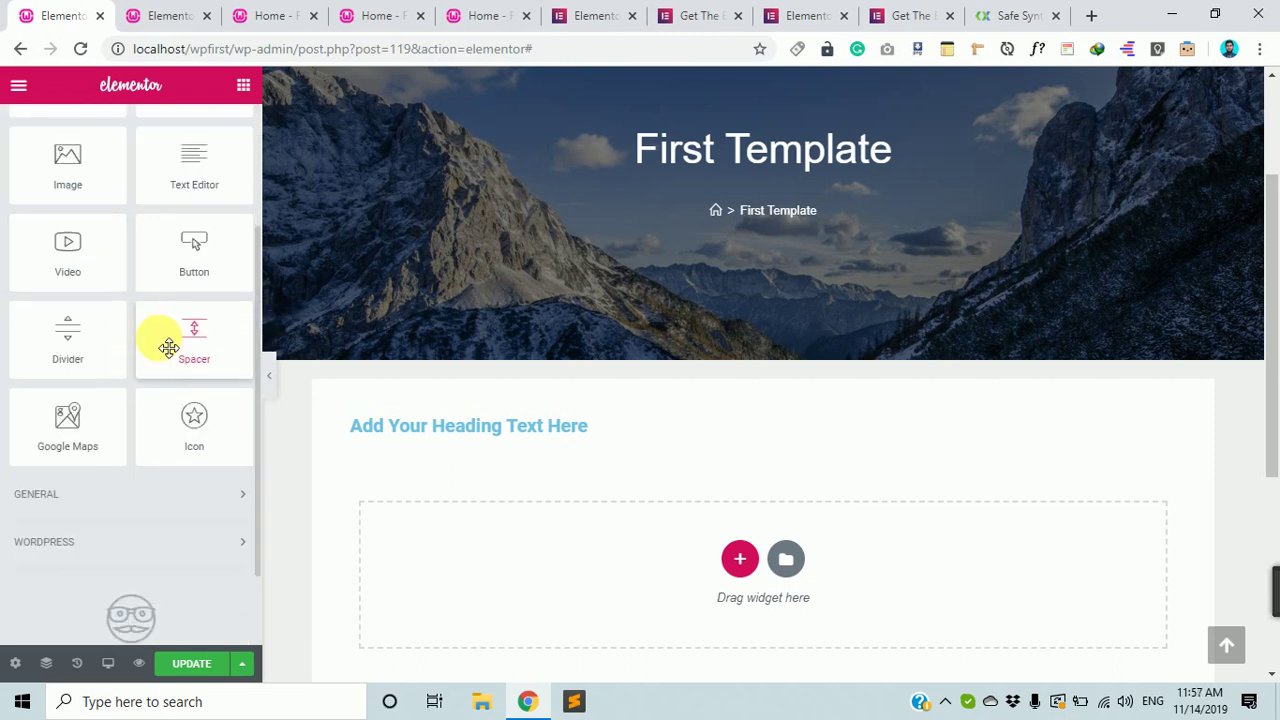
Review the widgets in the Basic category once more and collapse it
scroll(169, 347, up, 3)
click(242, 199)
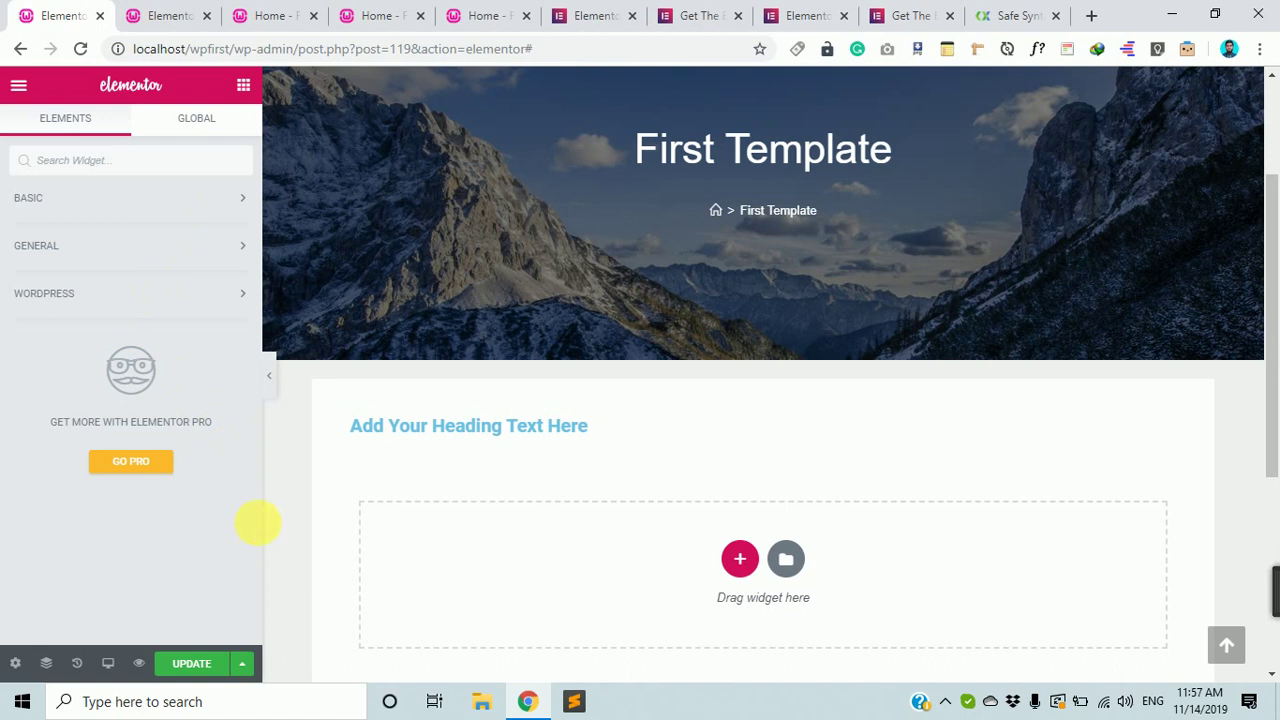
click(230, 214)
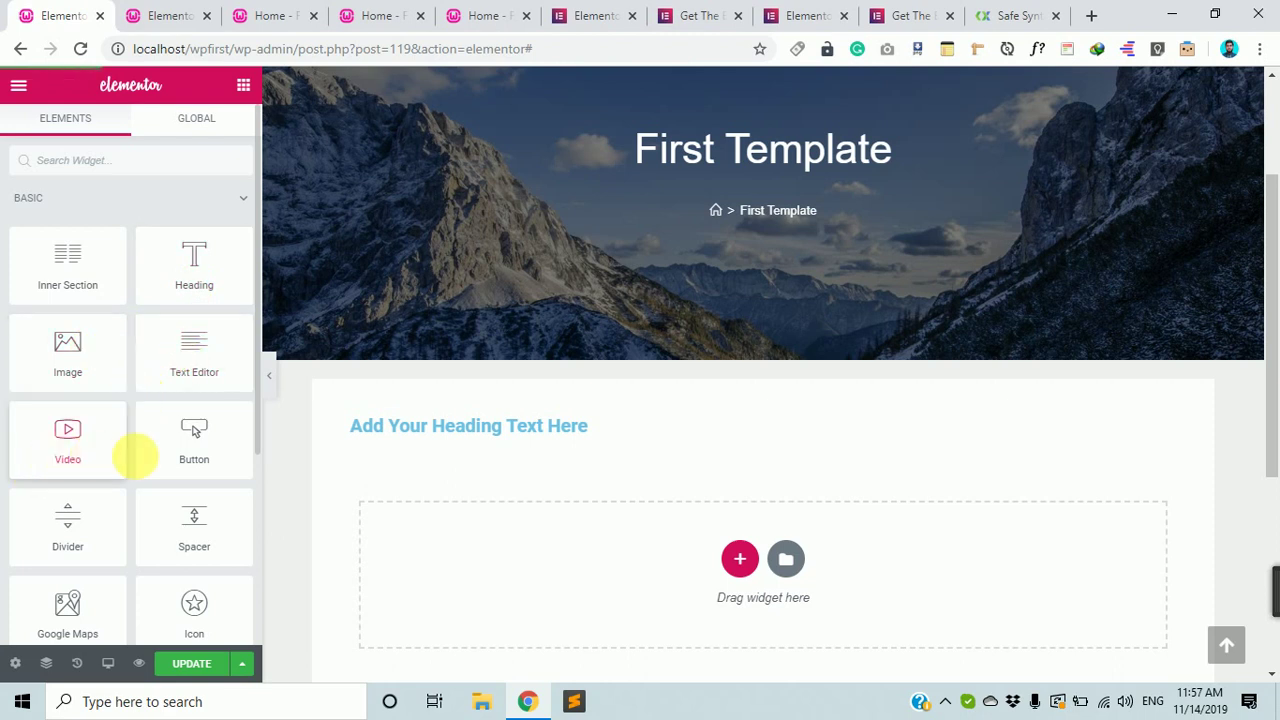
scroll(107, 432, down, 2)
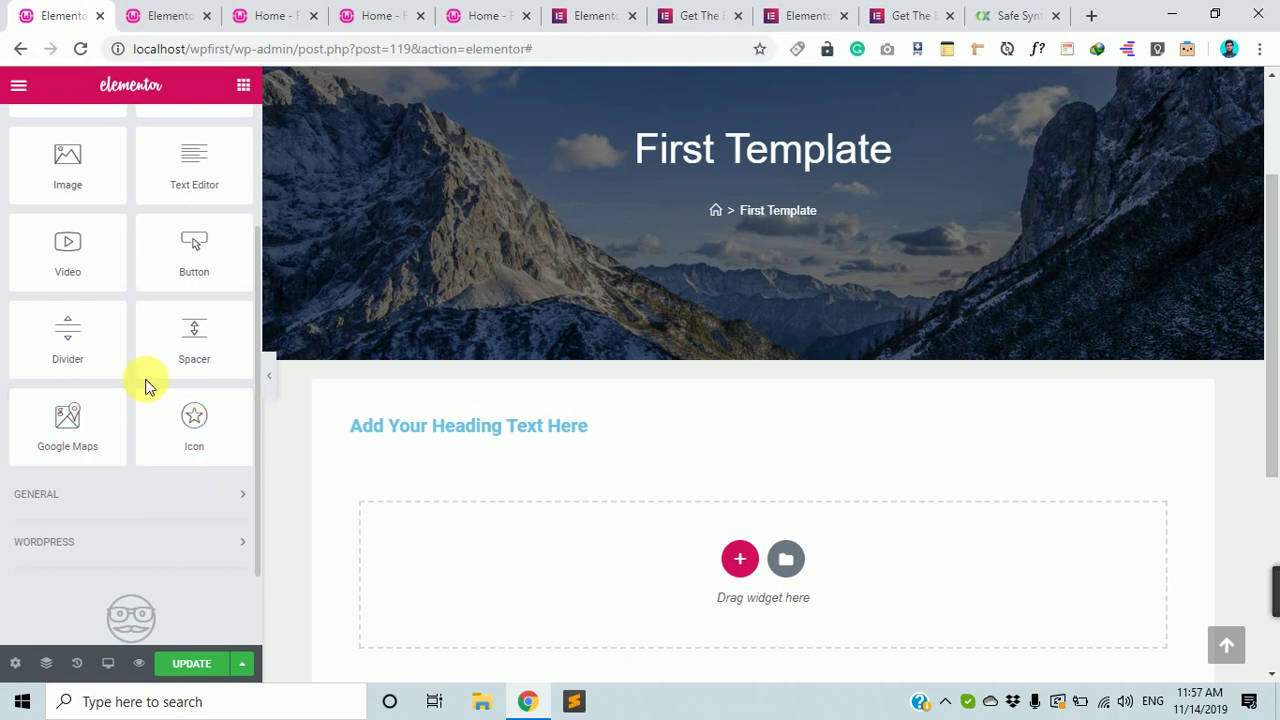
scroll(145, 387, up, 3)
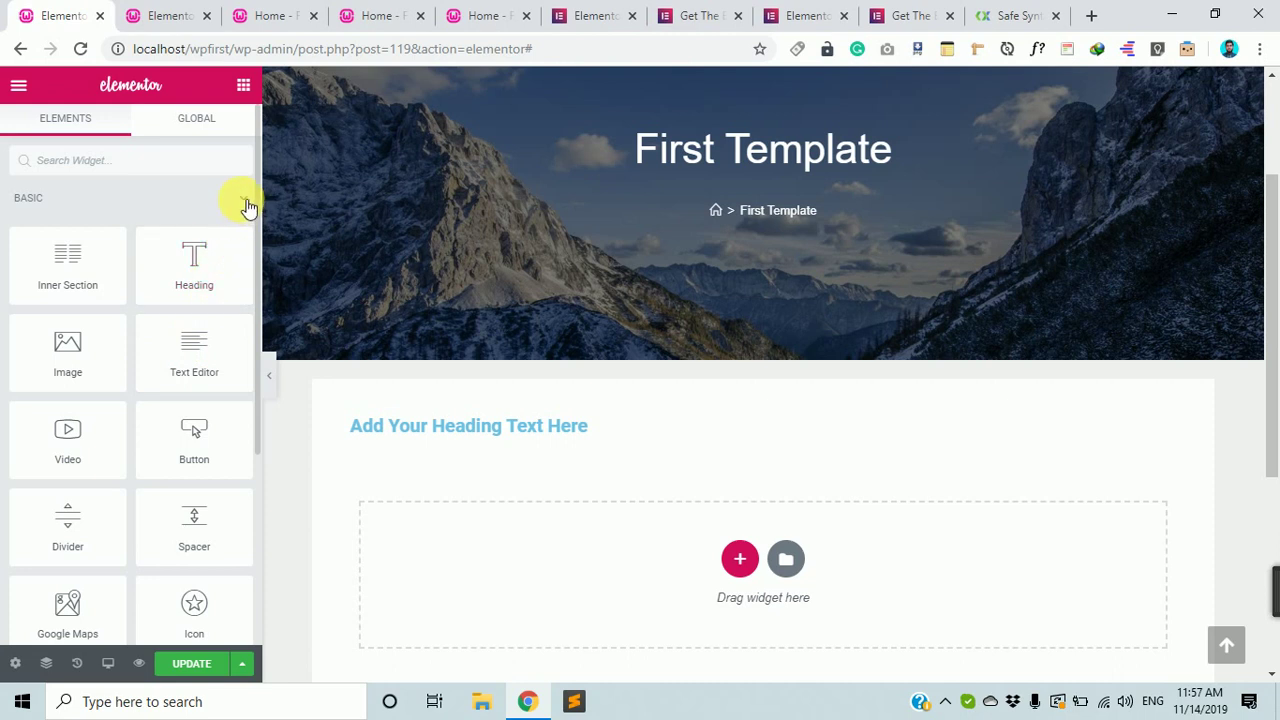
click(243, 205)
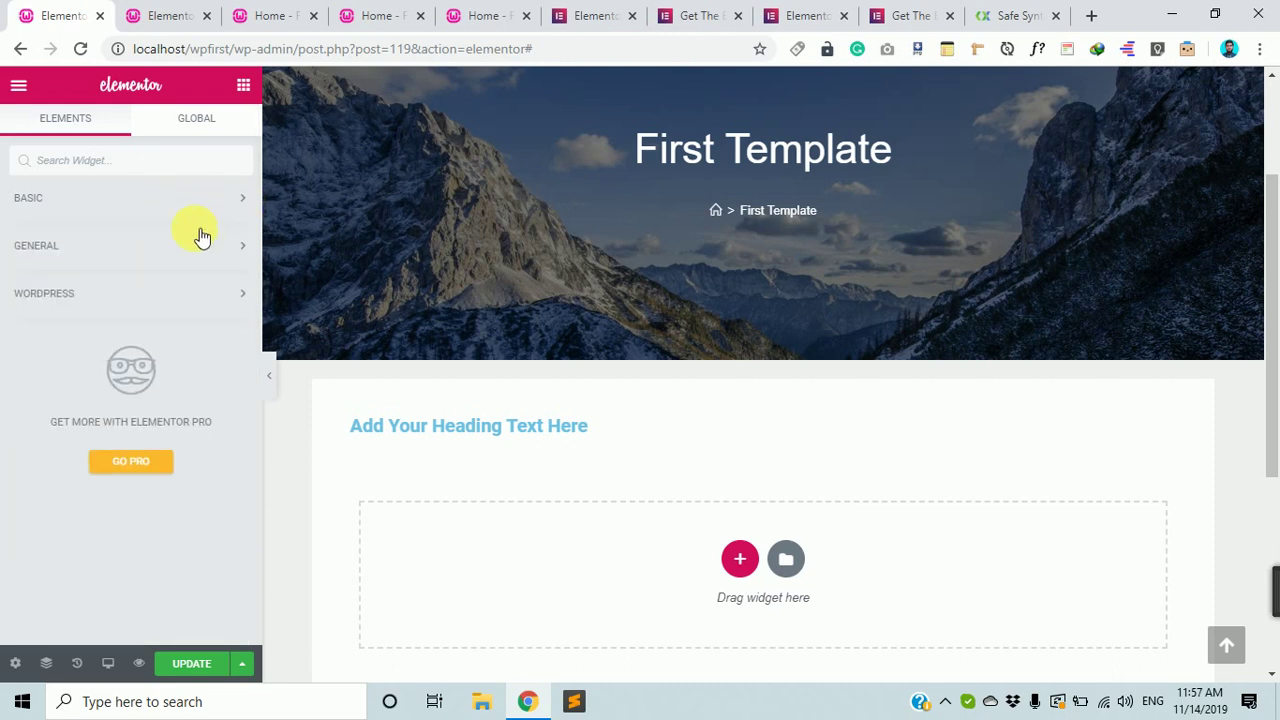
Expand the General category, examine its widgets from Image Box through Shortcode, and collapse it
click(168, 258)
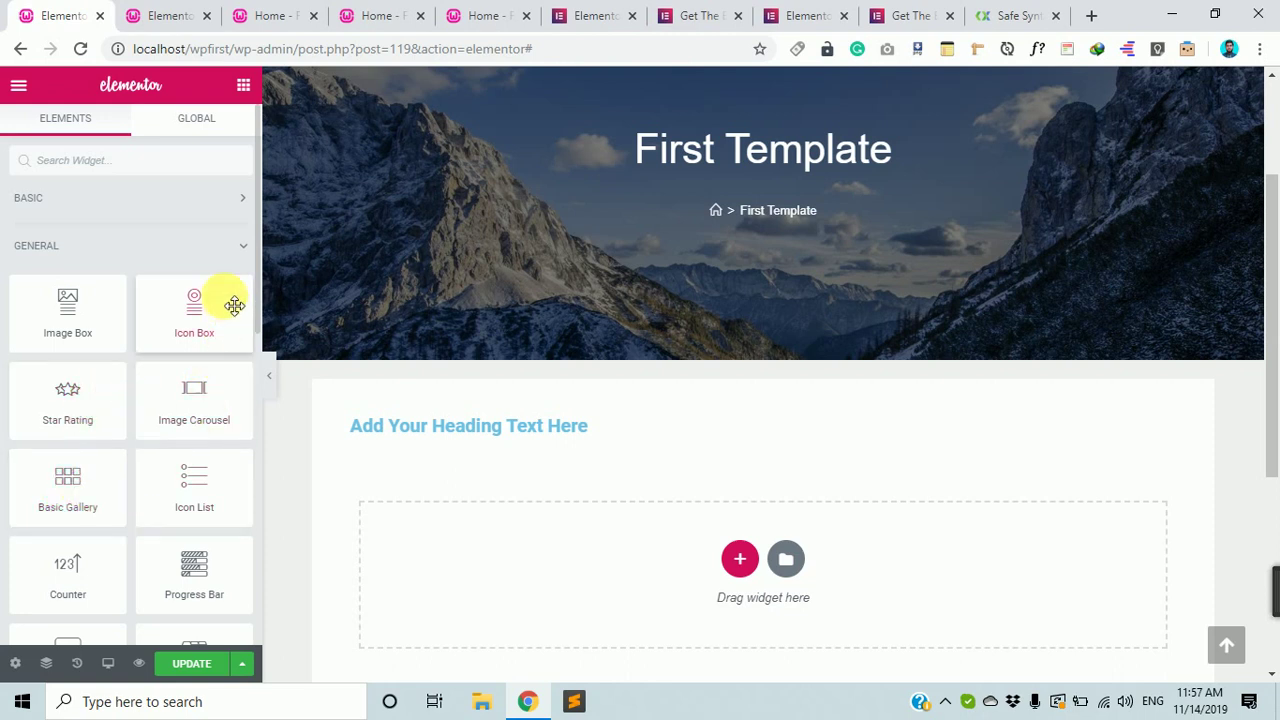
scroll(192, 362, down, 7)
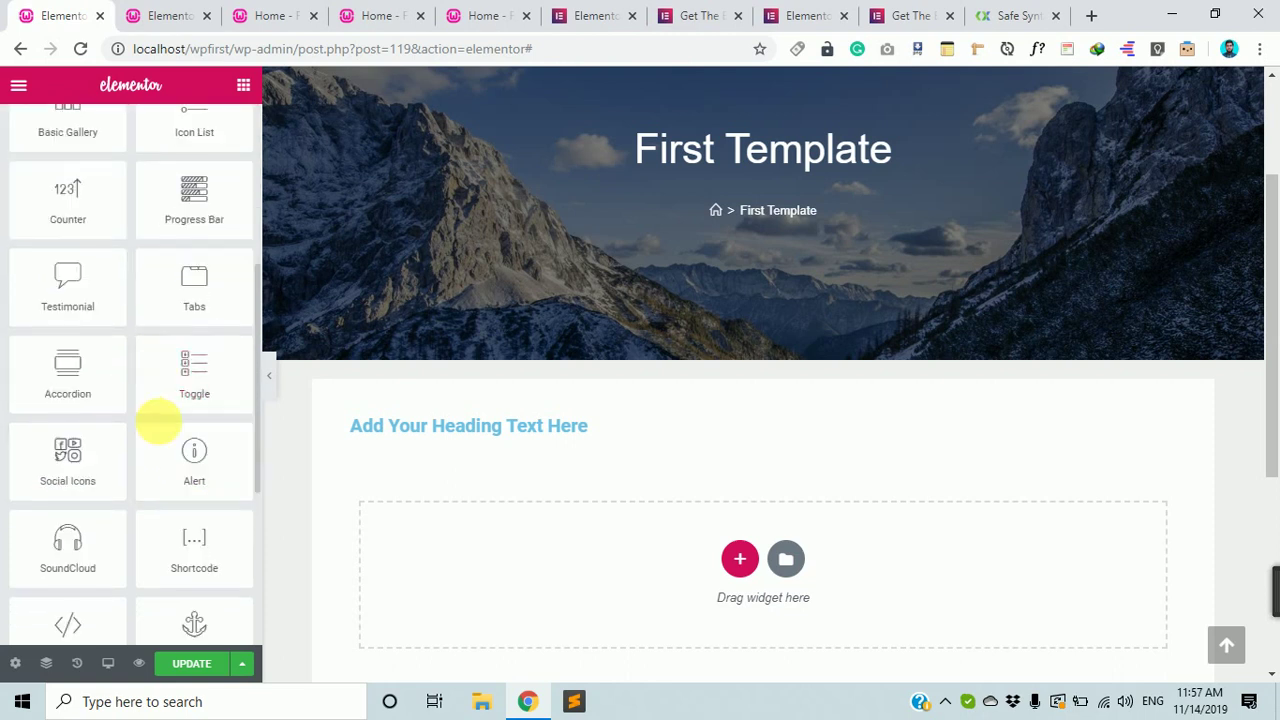
scroll(230, 316, up, 6)
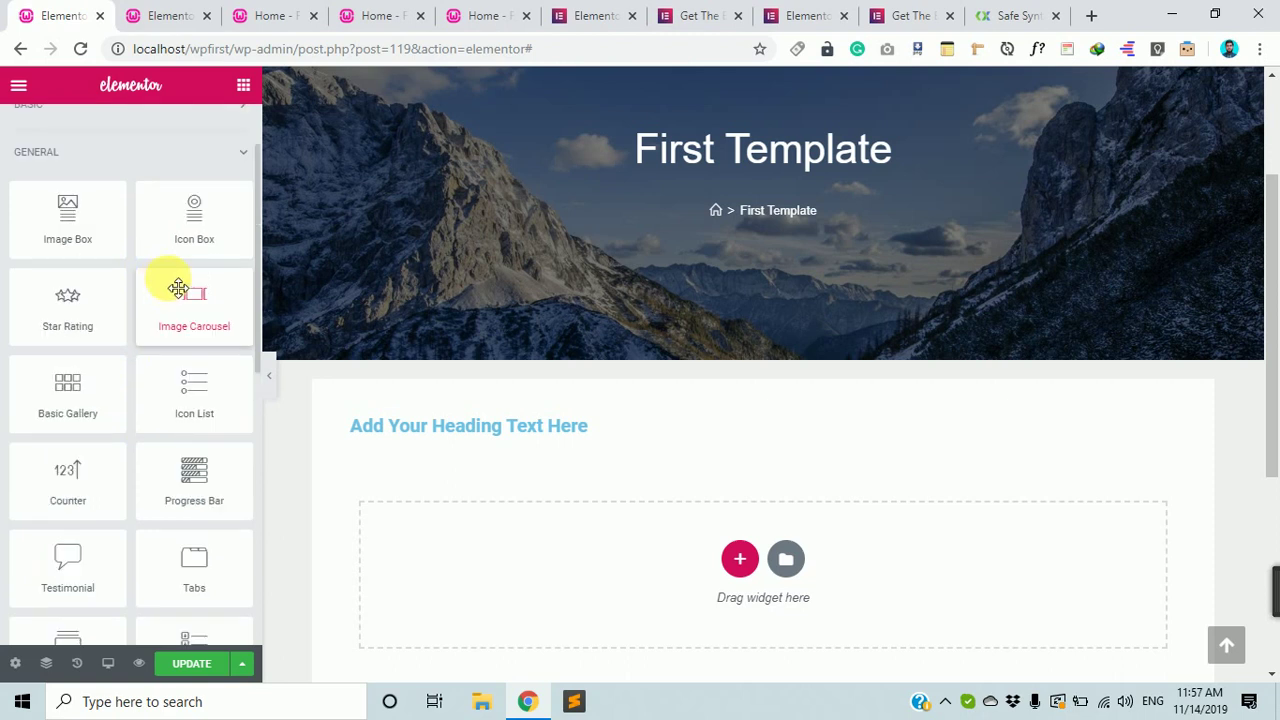
scroll(157, 277, down, 3)
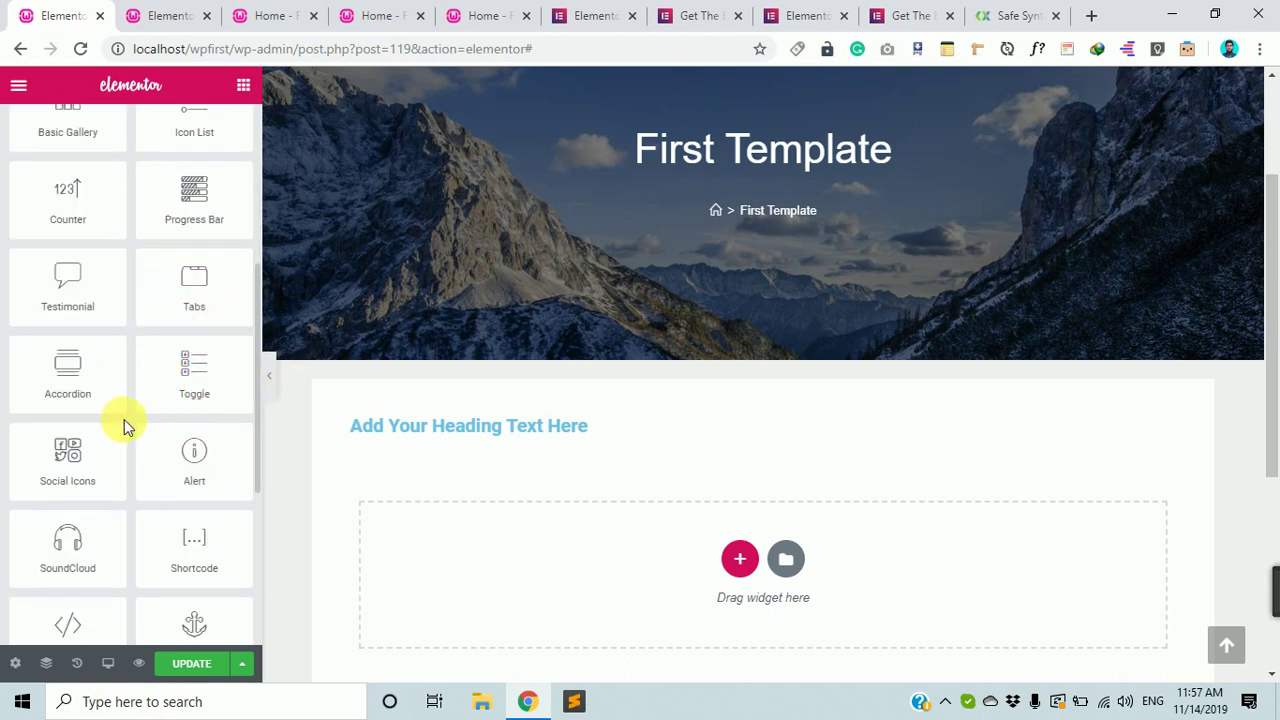
scroll(128, 427, up, 2)
scroll(128, 427, up, 1)
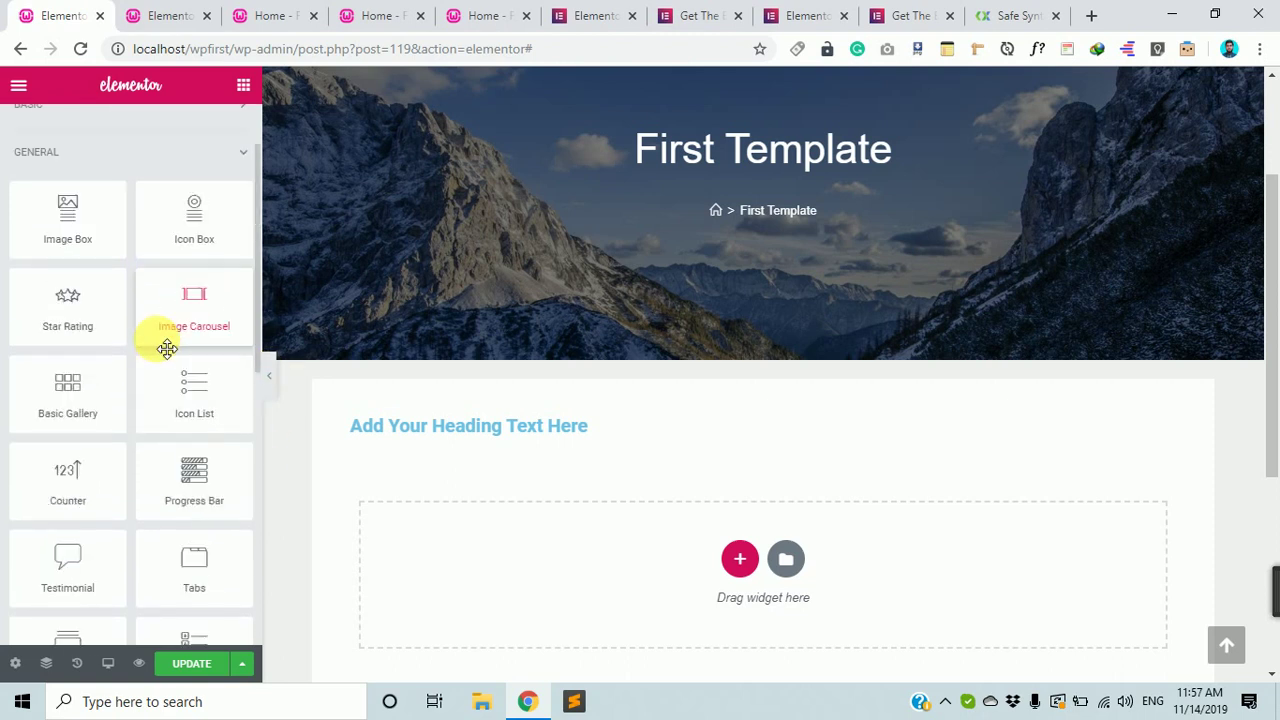
scroll(160, 330, up, 1)
scroll(116, 527, down, 2)
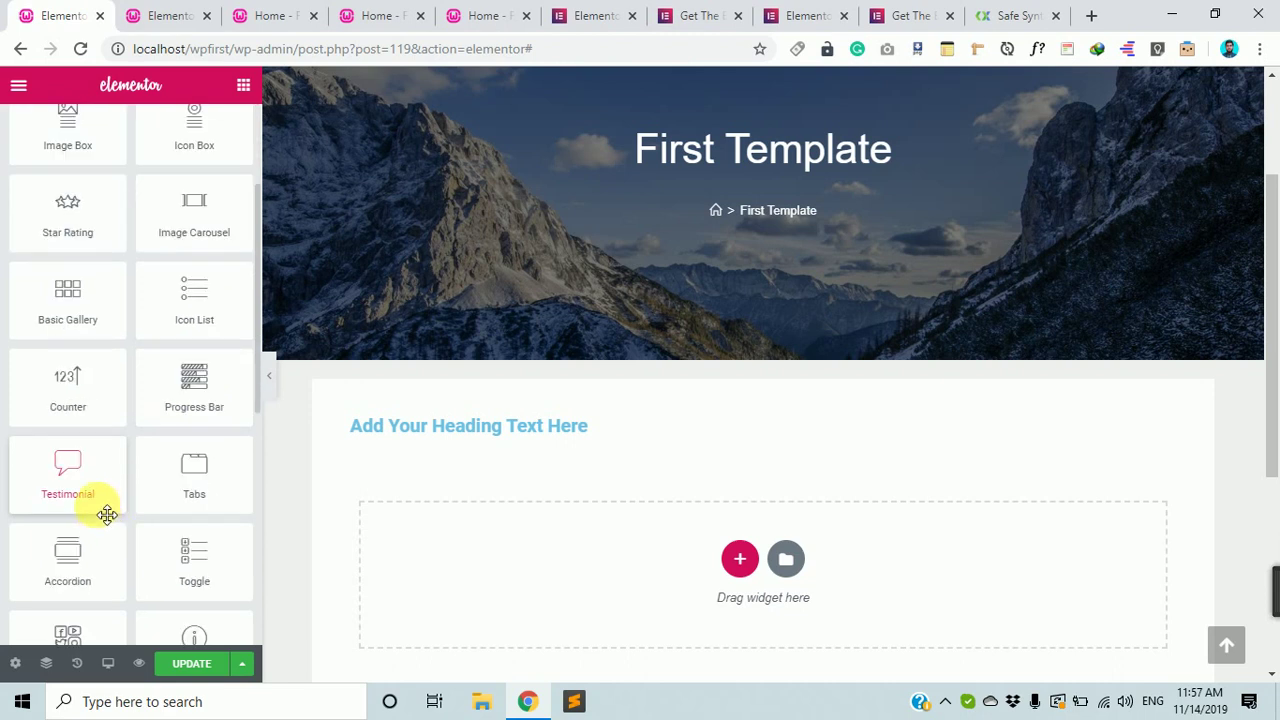
scroll(128, 473, down, 1)
scroll(133, 478, down, 3)
scroll(163, 451, up, 4)
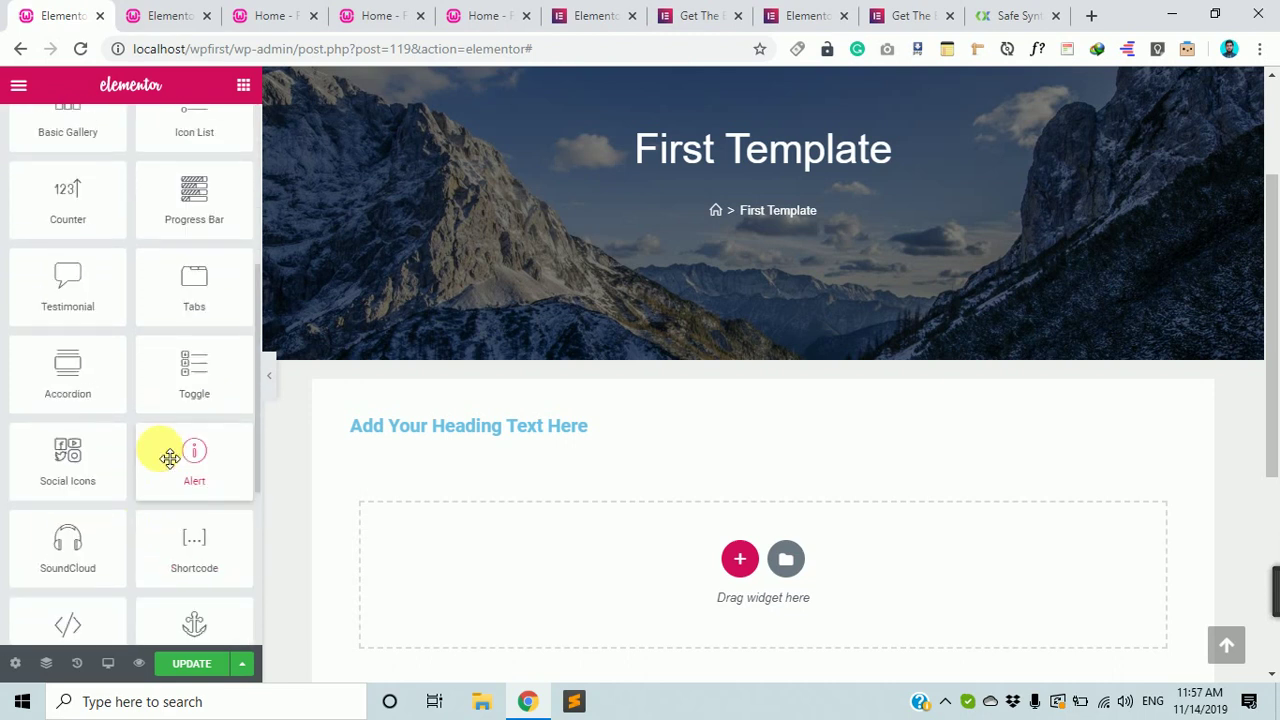
scroll(230, 190, up, 2)
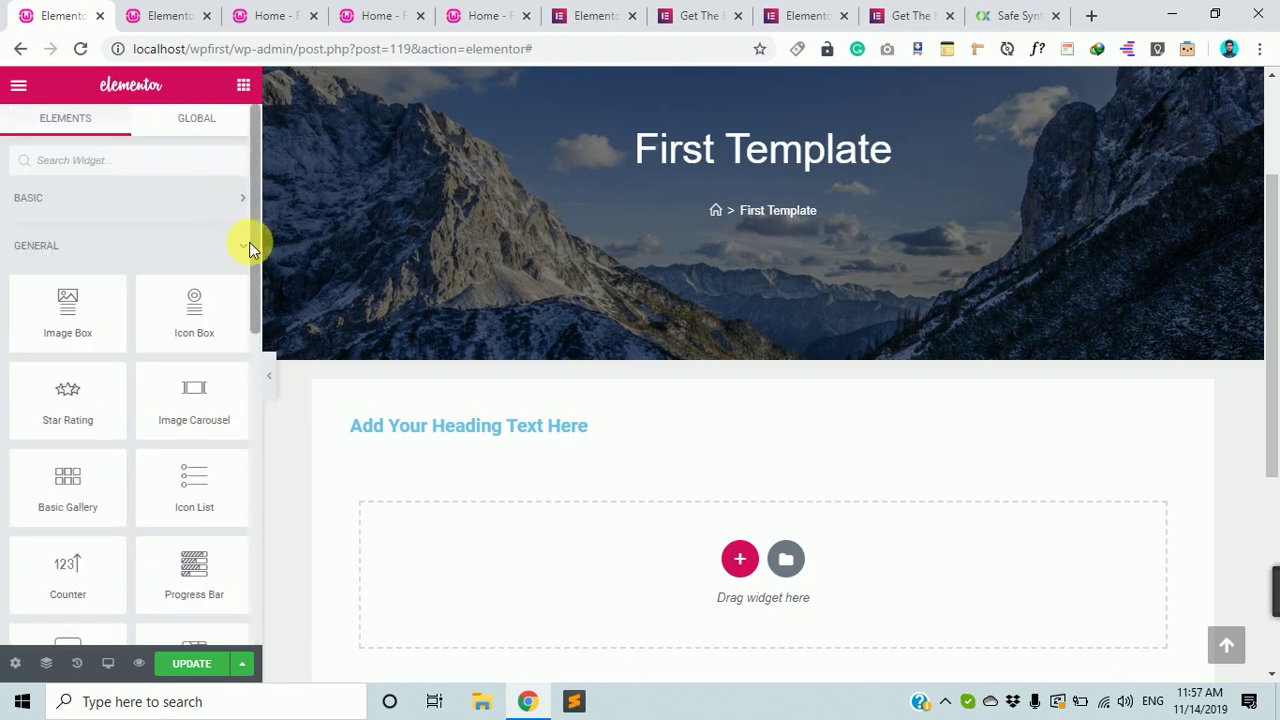
click(215, 250)
Examine the widgets in the WordPress category and briefly recheck the General category, leaving all categories collapsed
click(206, 300)
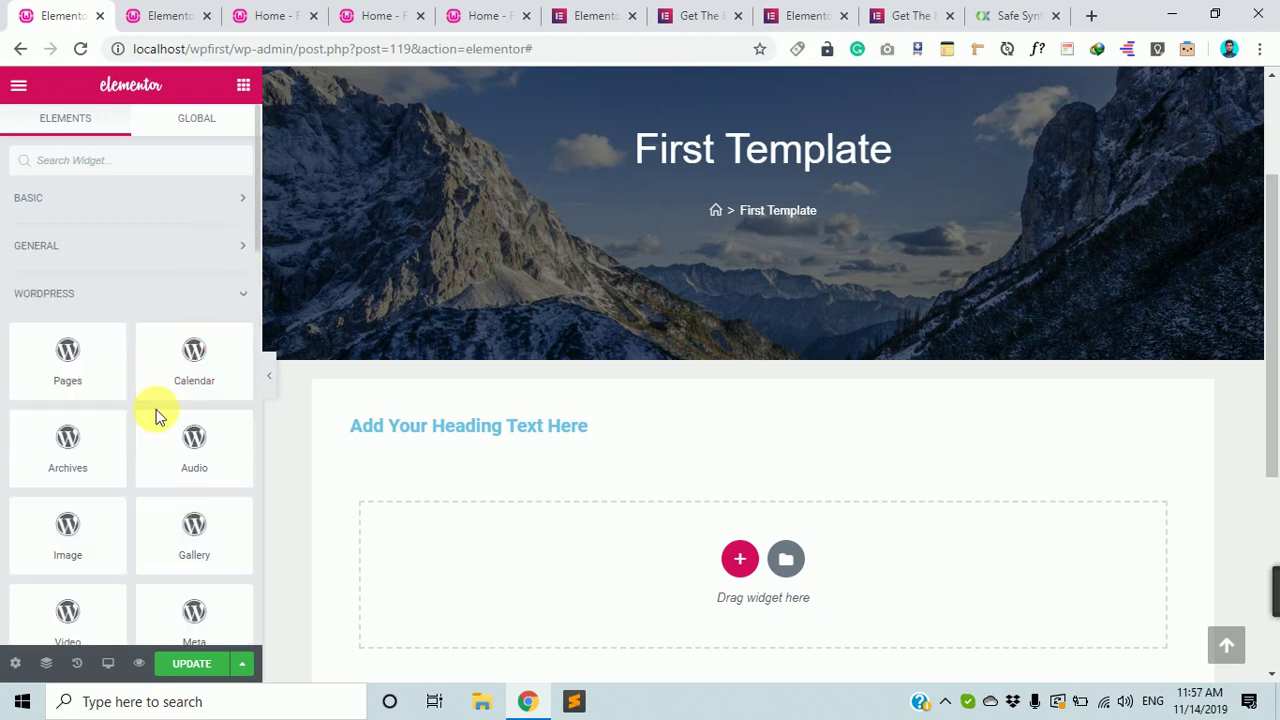
scroll(157, 420, down, 3)
scroll(140, 400, down, 3)
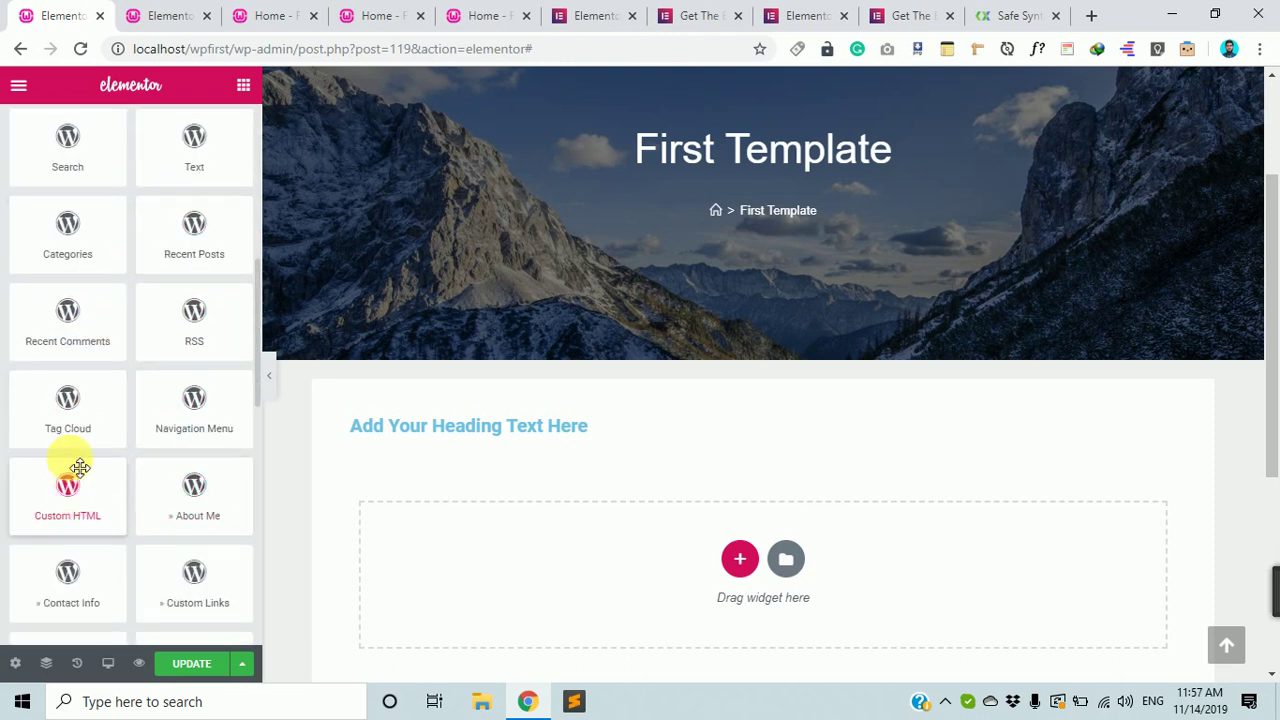
scroll(150, 240, up, 3)
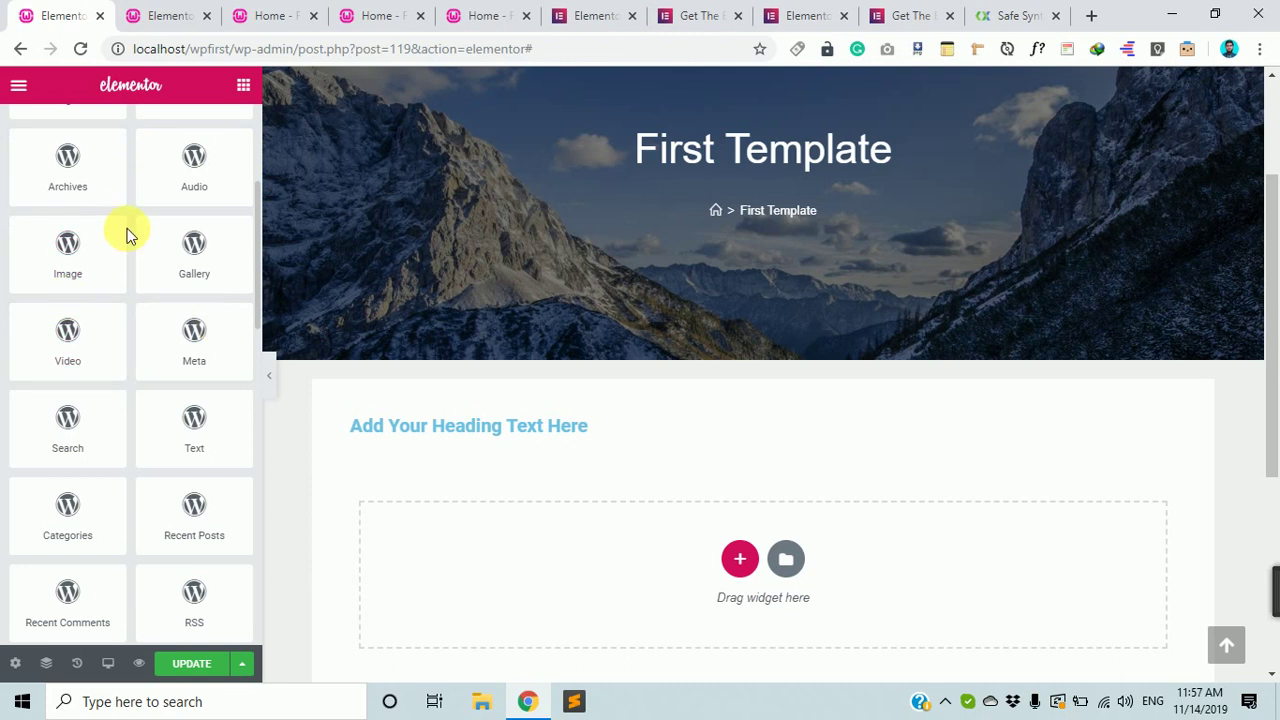
scroll(134, 220, up, 2)
click(229, 202)
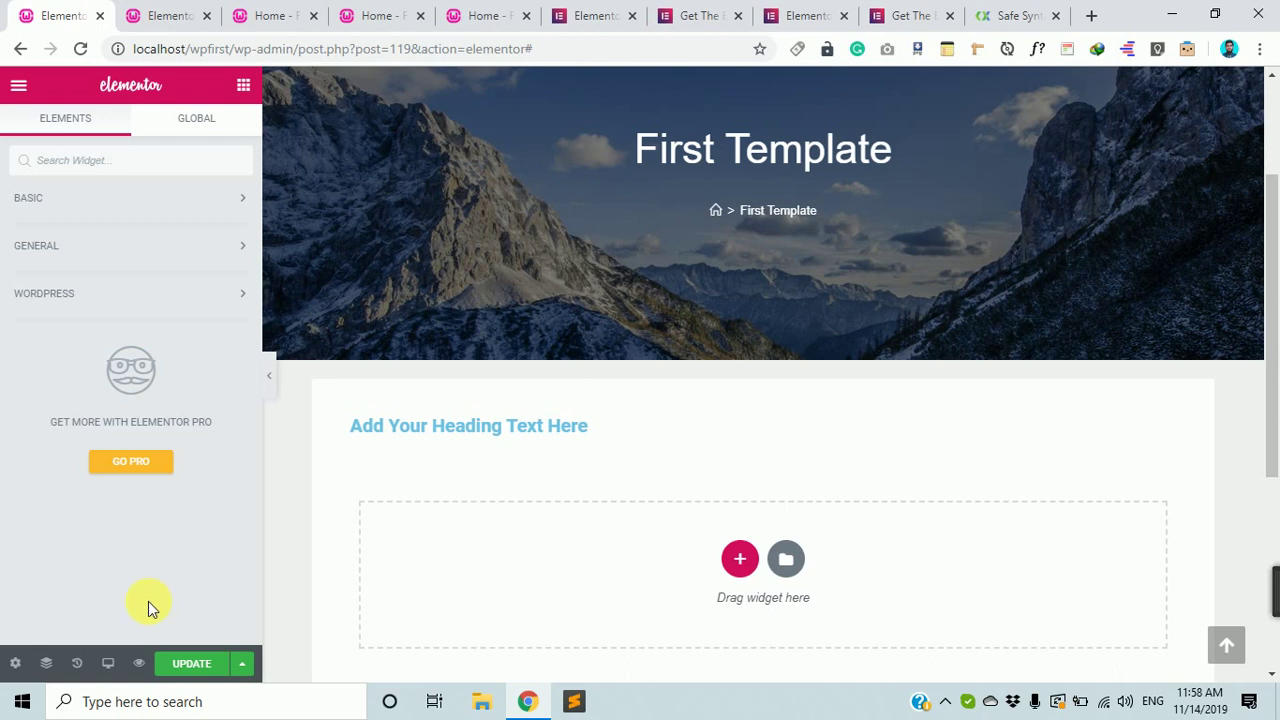
click(206, 248)
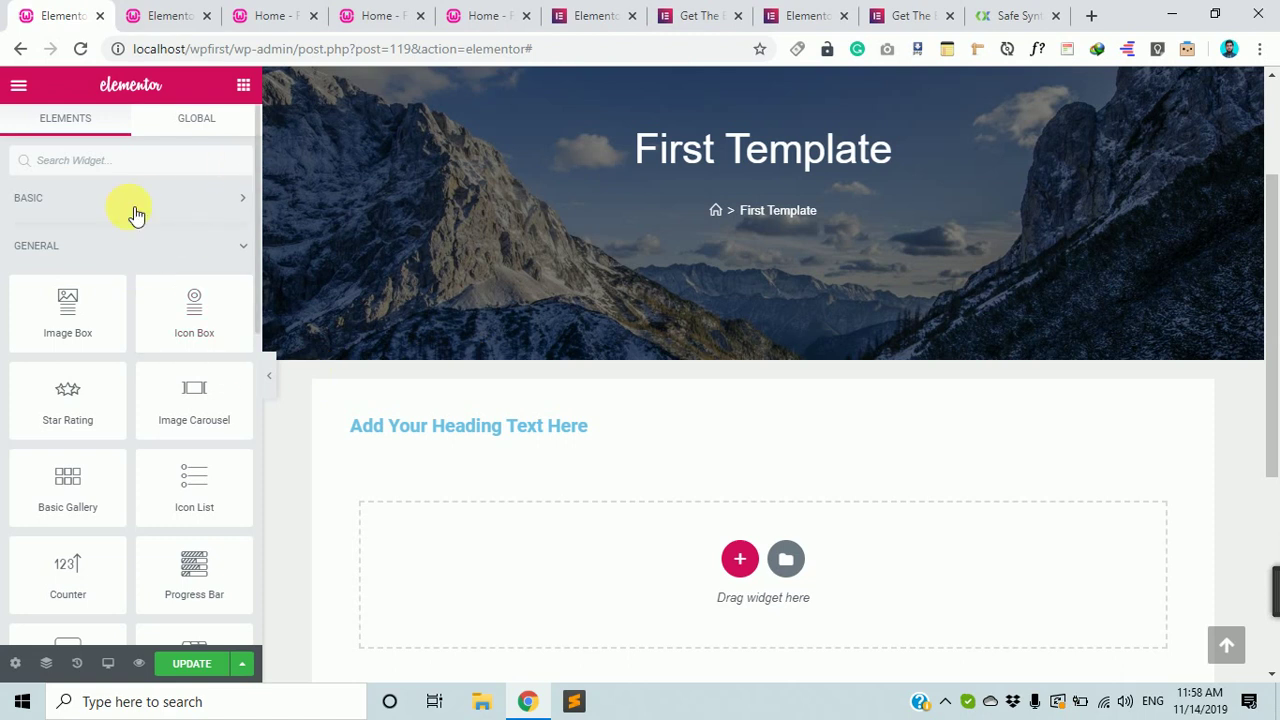
click(220, 243)
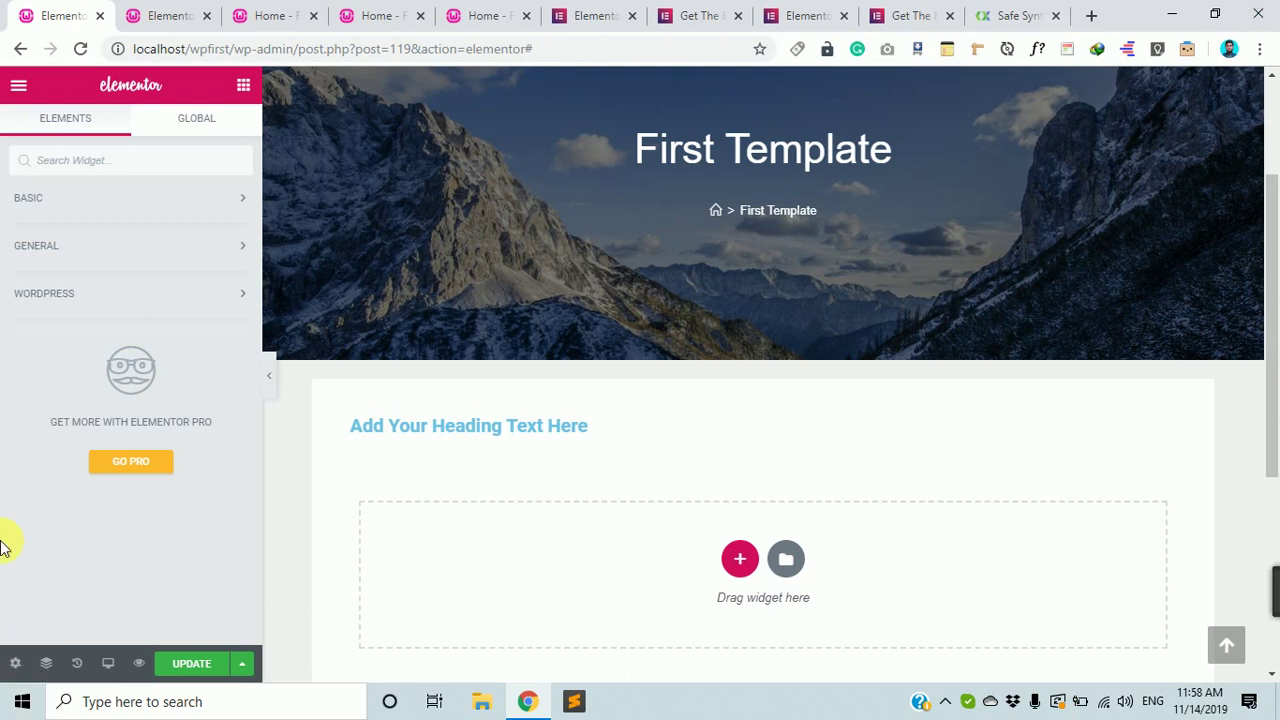
Open the template's page settings and review its Title field and the available Status options
click(16, 664)
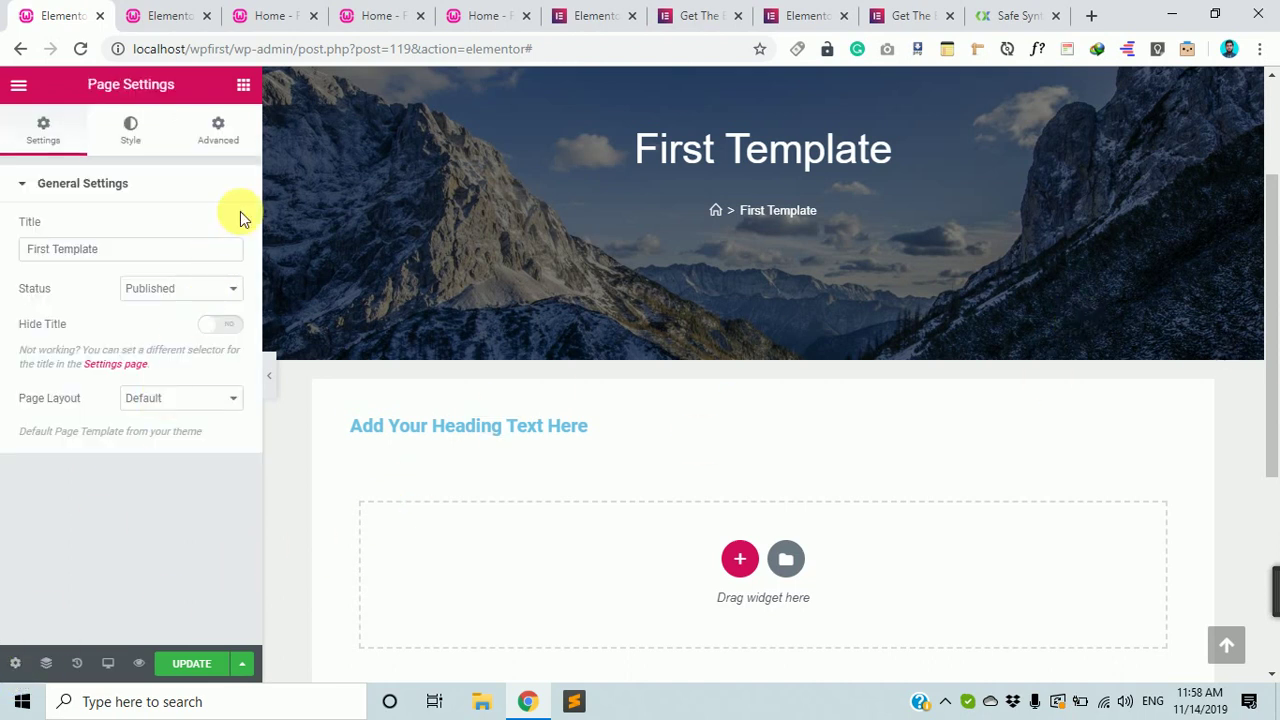
click(200, 256)
double_click(200, 256)
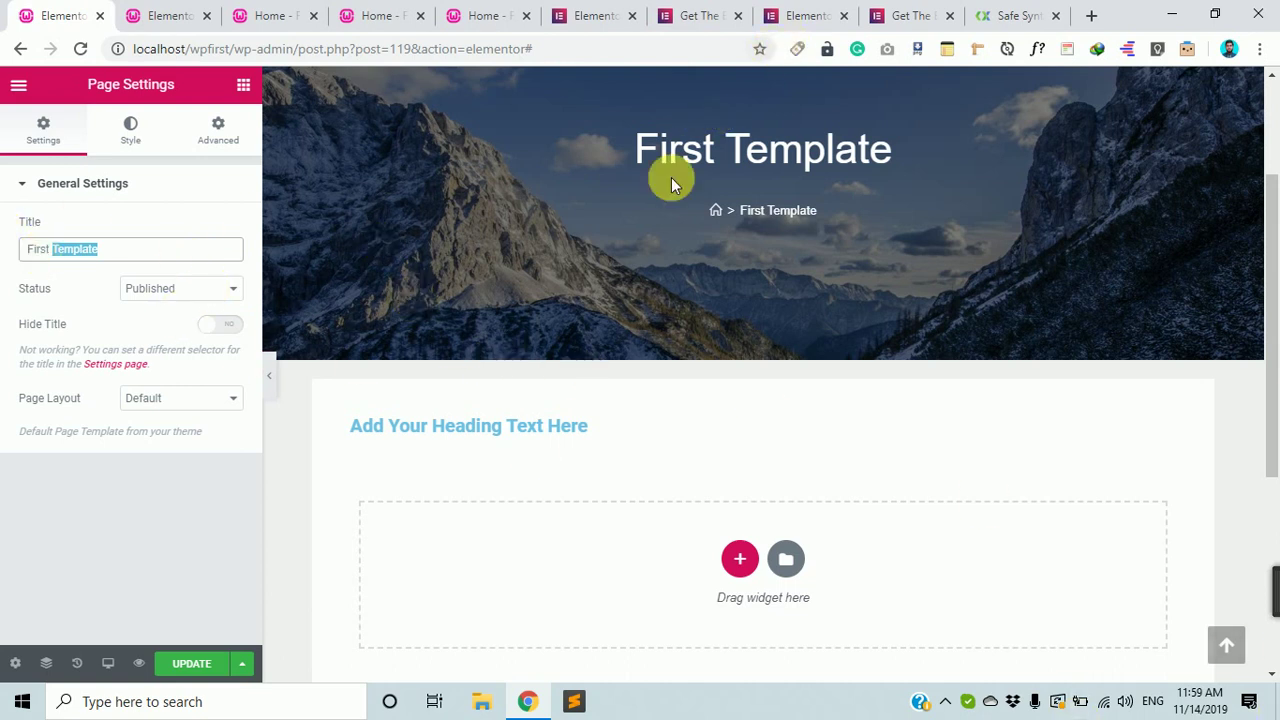
click(212, 288)
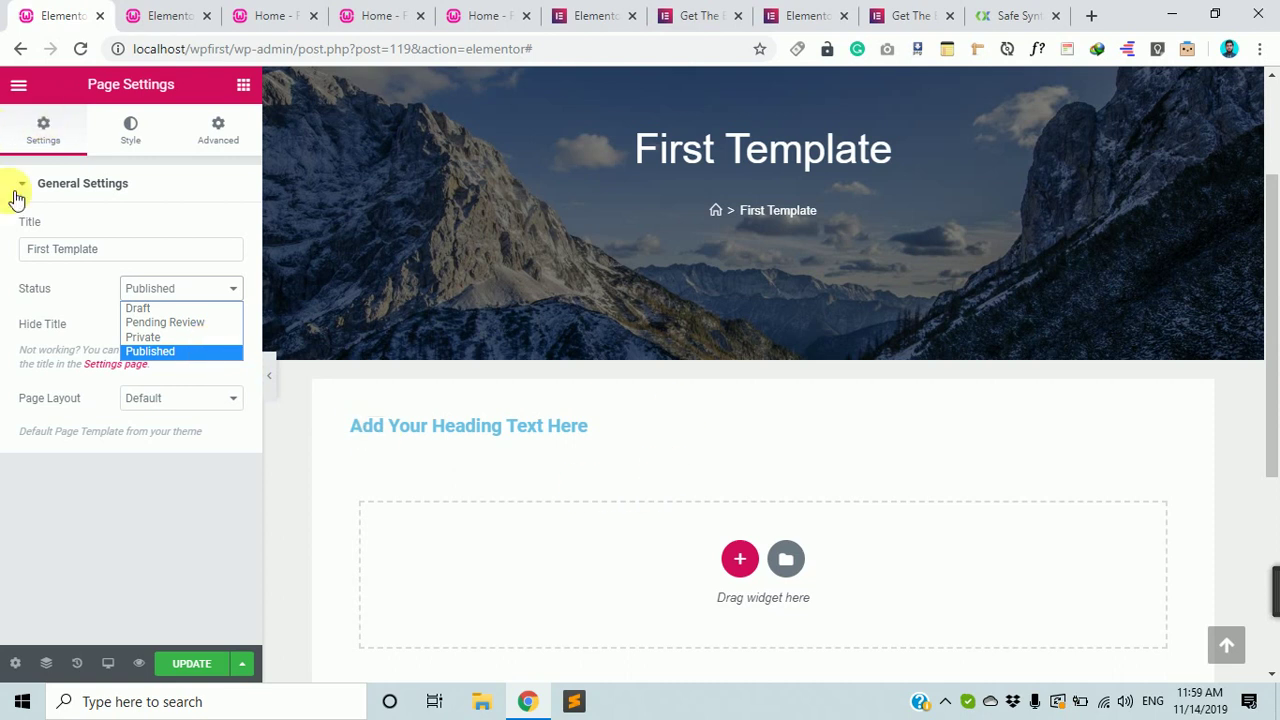
click(84, 293)
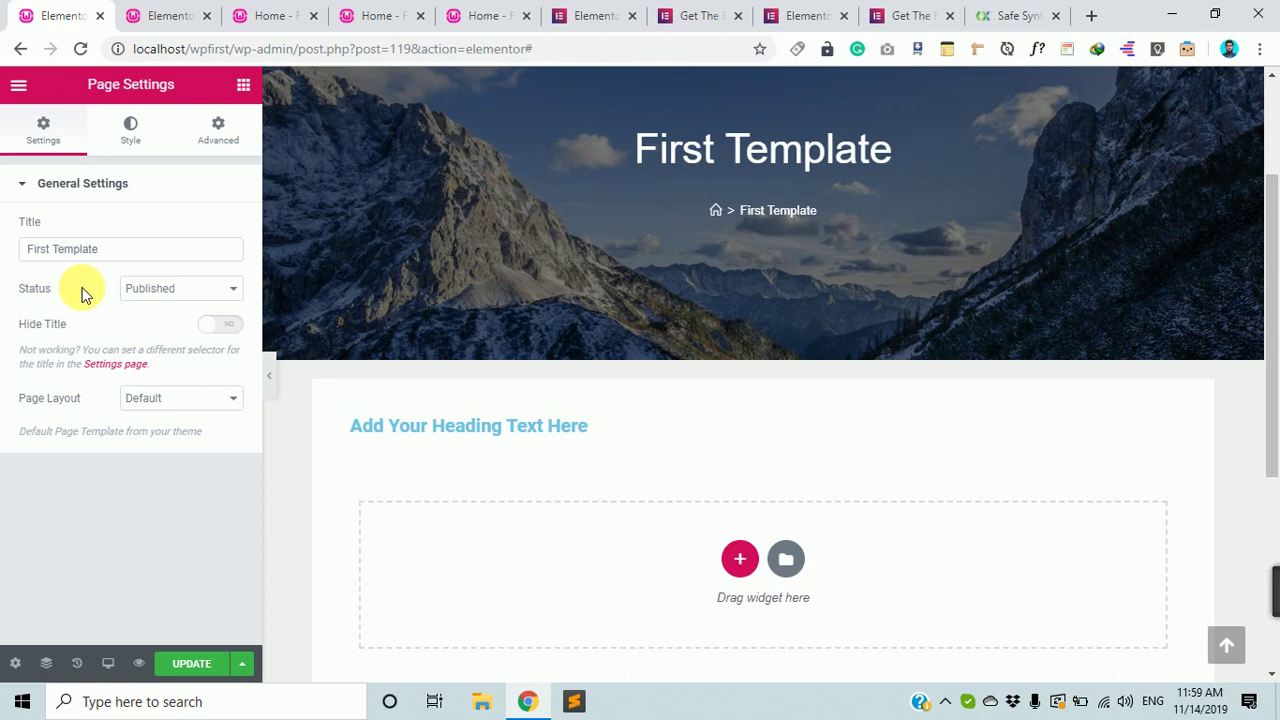
Turn on Hide Title for the template, update it, and check the page header and content
click(224, 324)
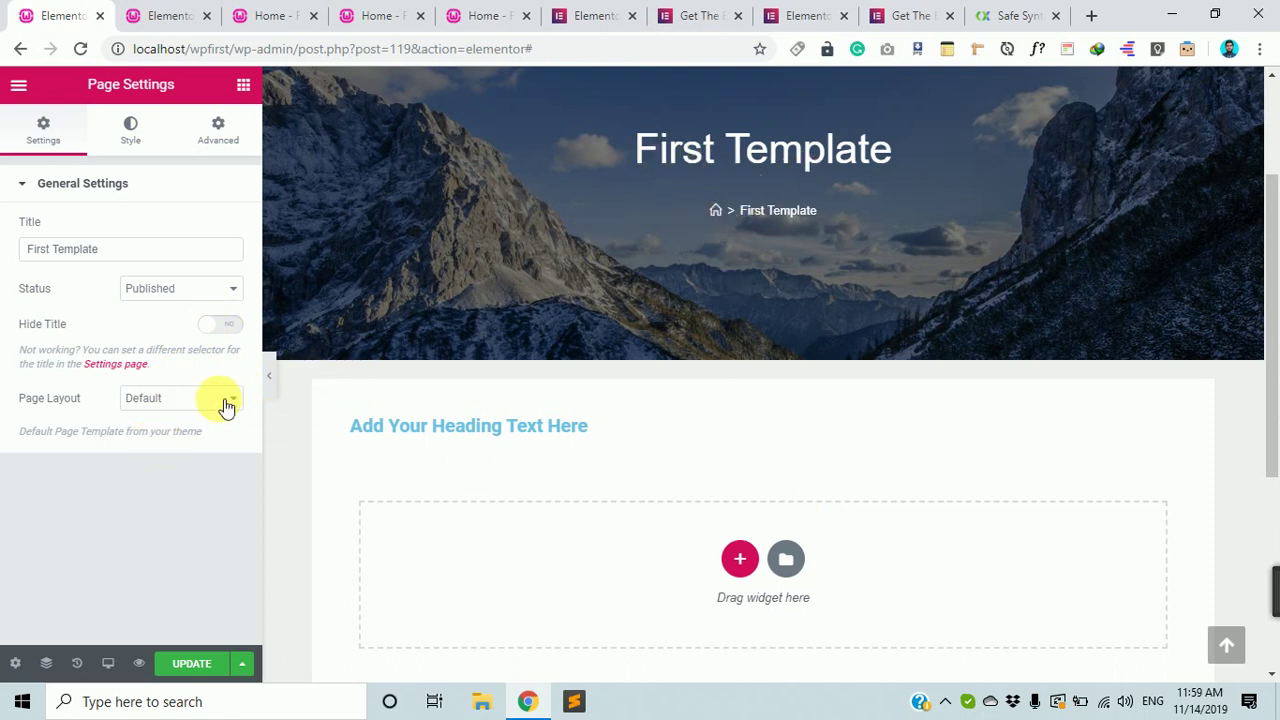
click(228, 324)
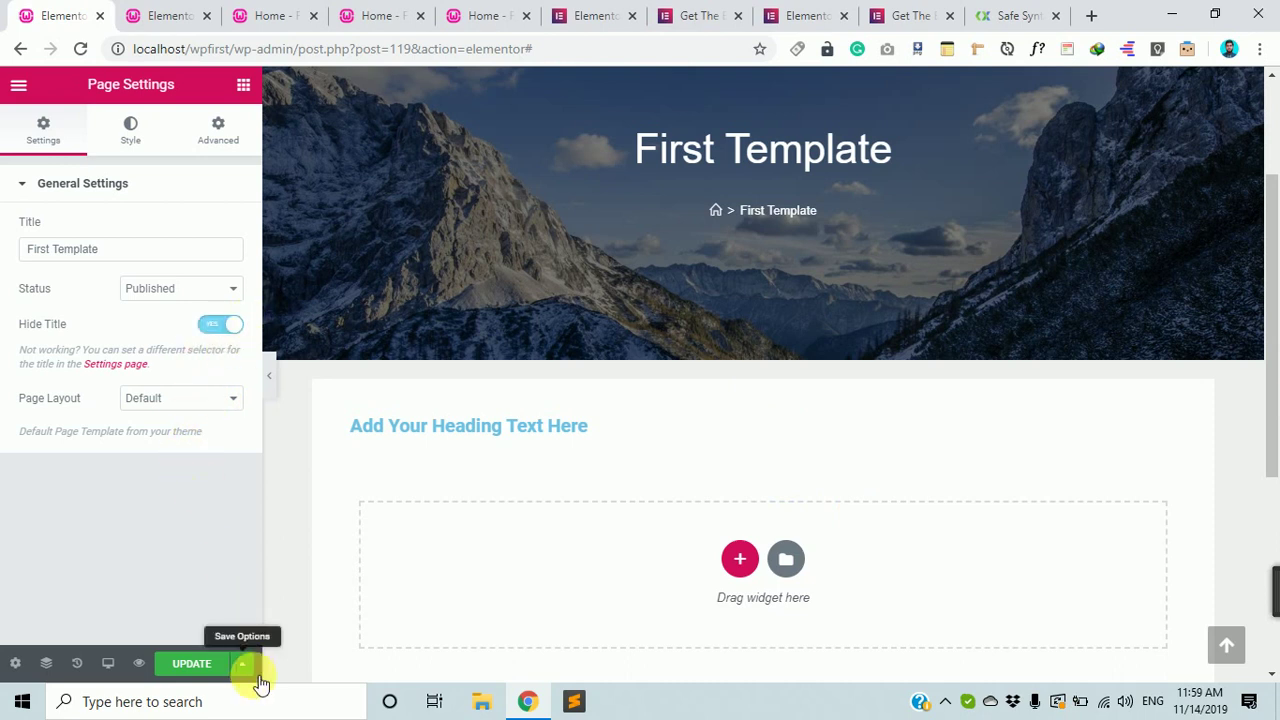
click(203, 664)
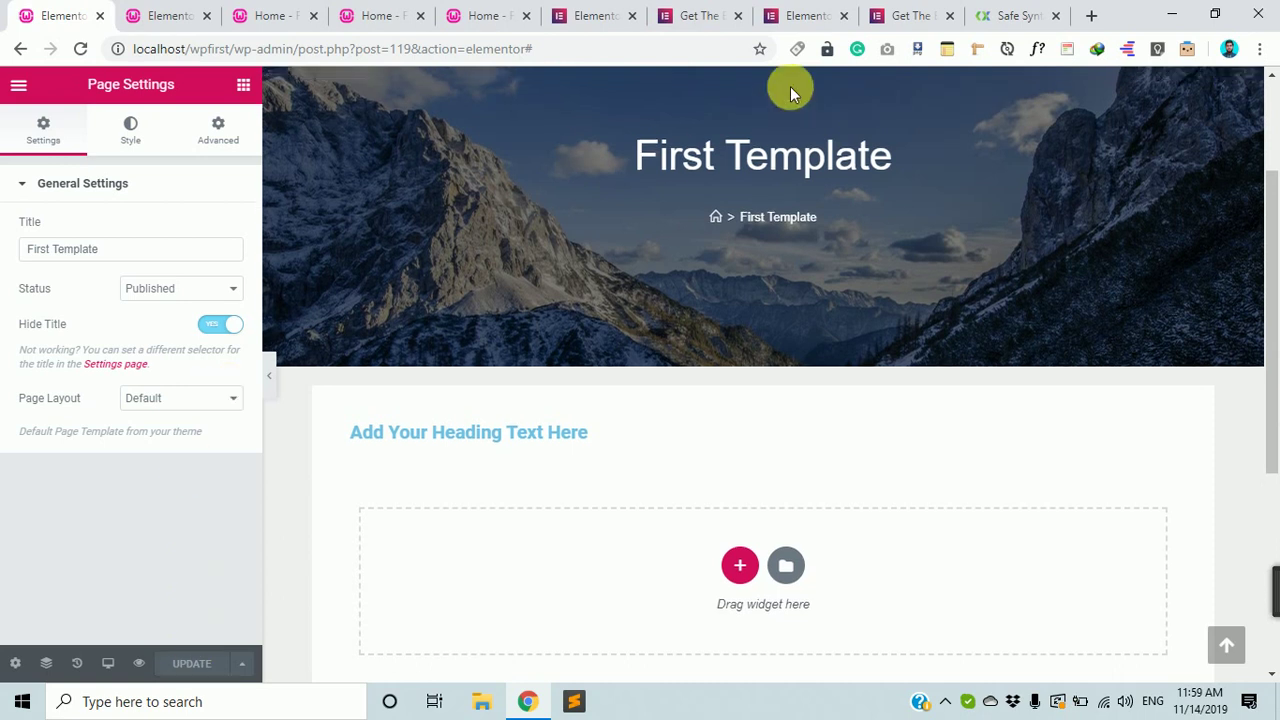
scroll(790, 90, up, 2)
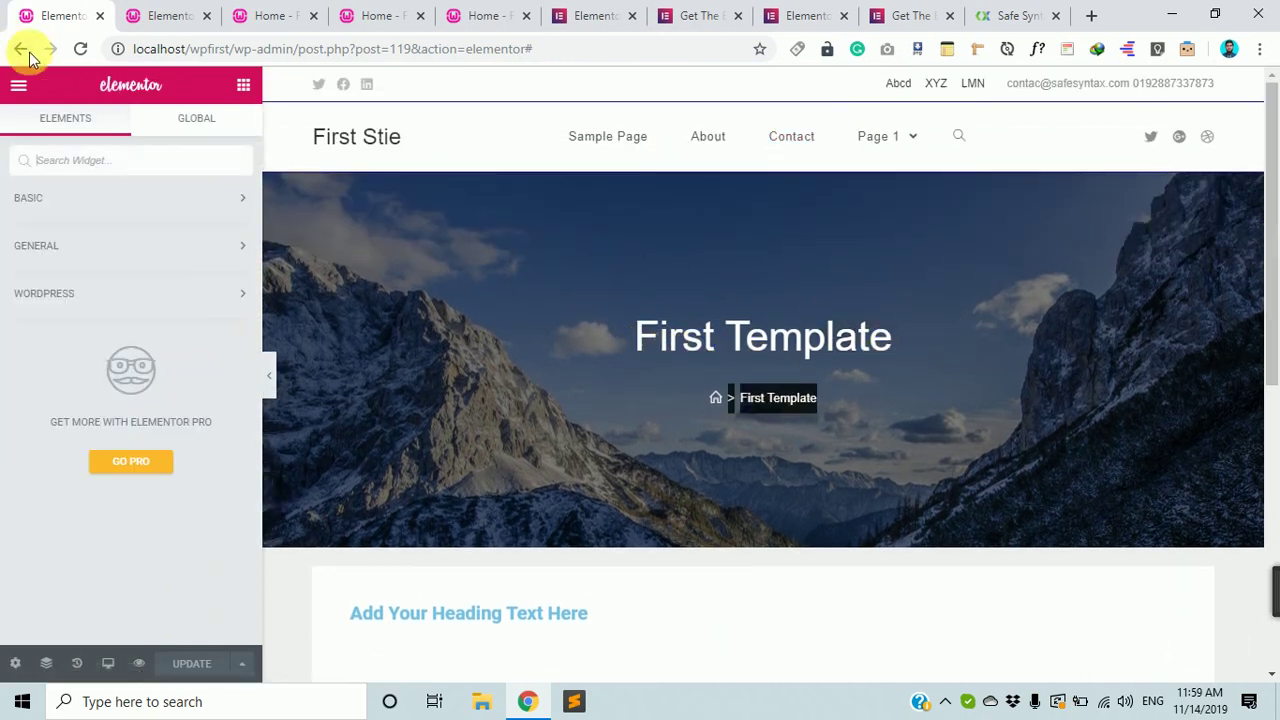
scroll(545, 370, down, 4)
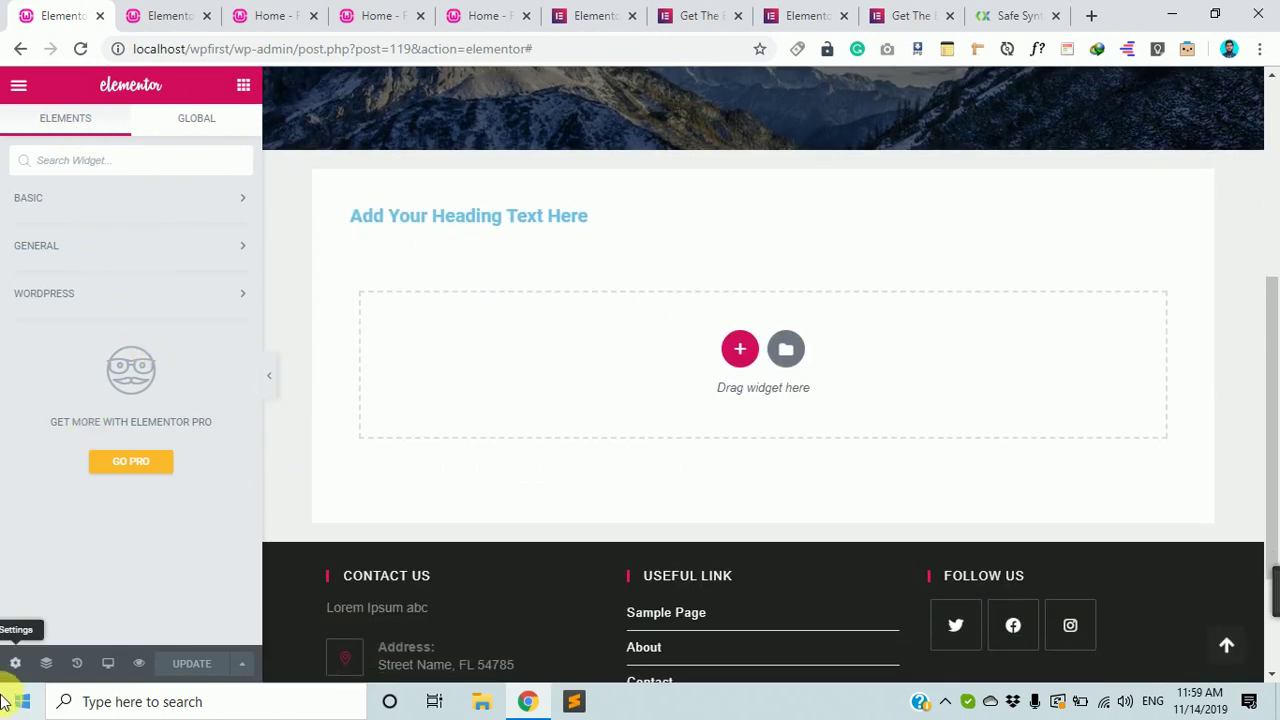
Reopen the template's page settings and turn Hide Title off
click(15, 663)
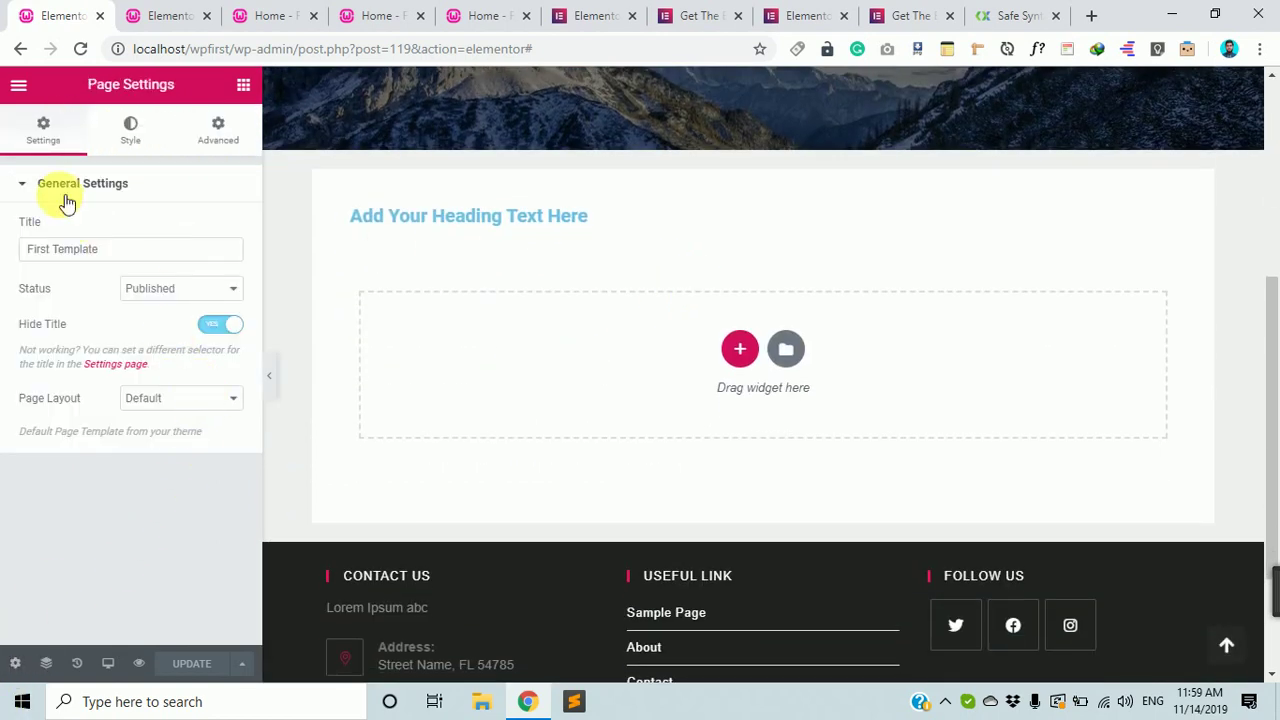
click(192, 399)
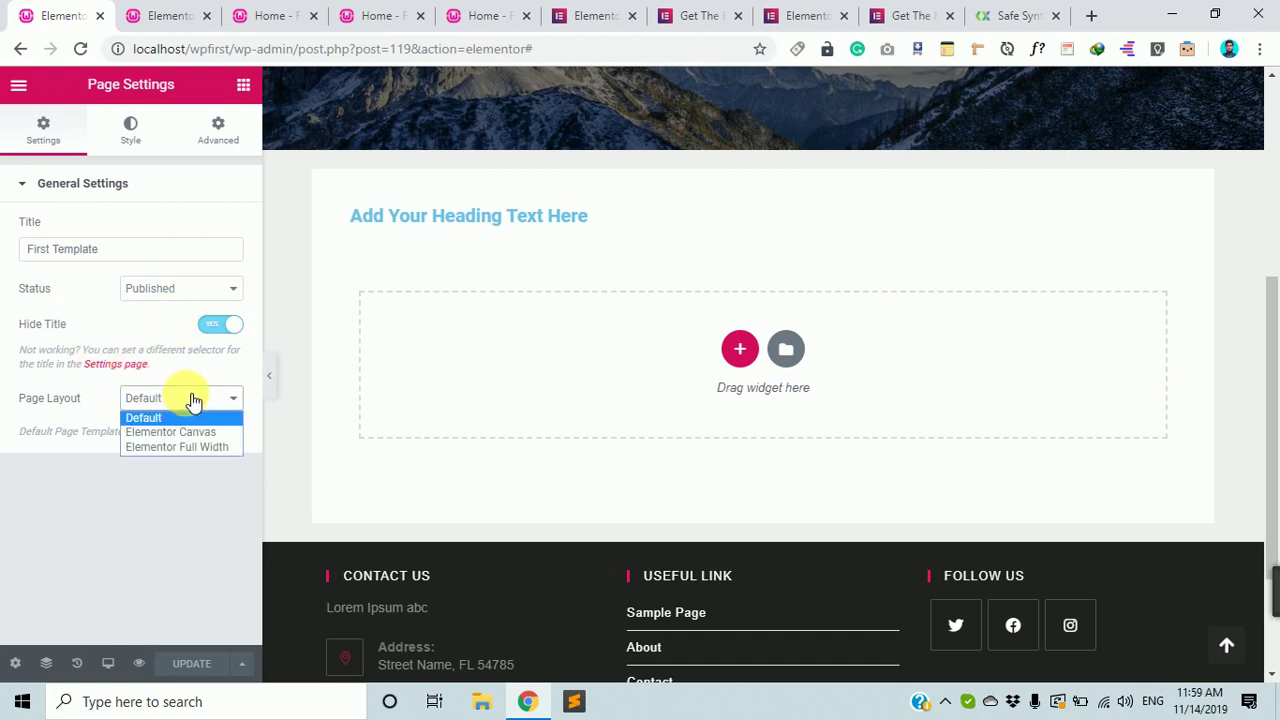
click(237, 327)
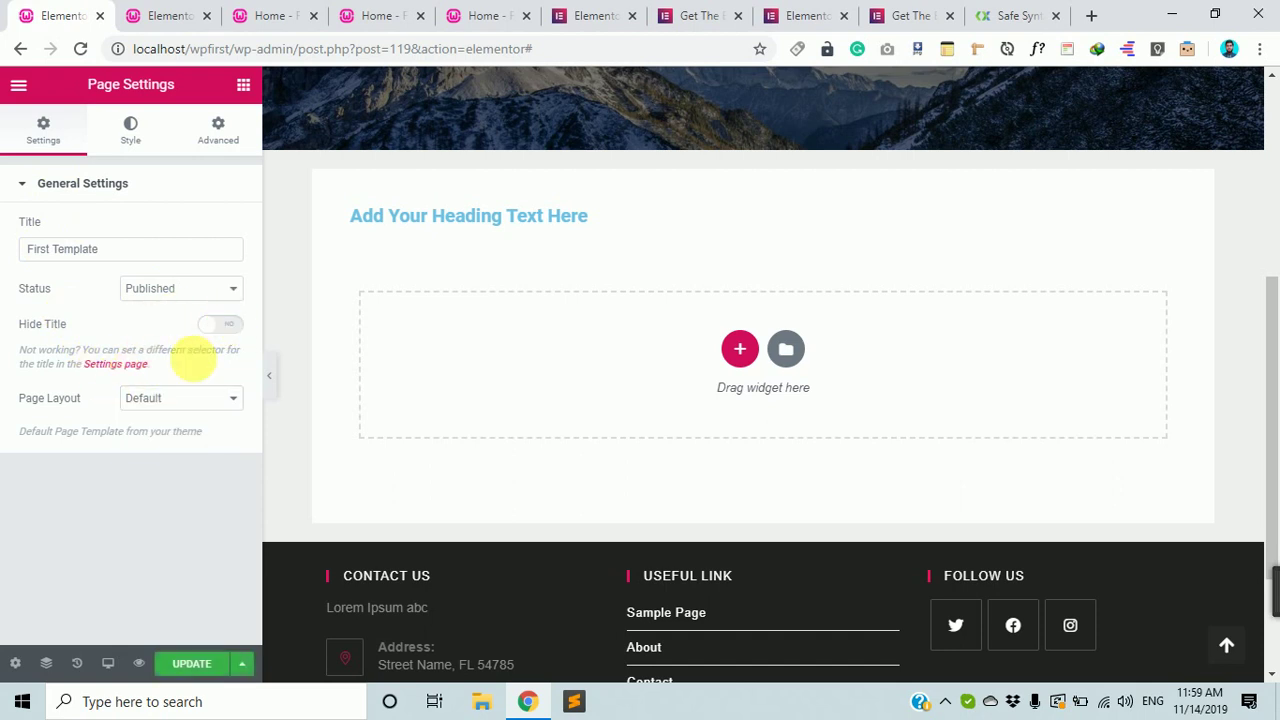
Review the available Page Layout options for the template while keeping the layout at Default
click(192, 402)
click(195, 405)
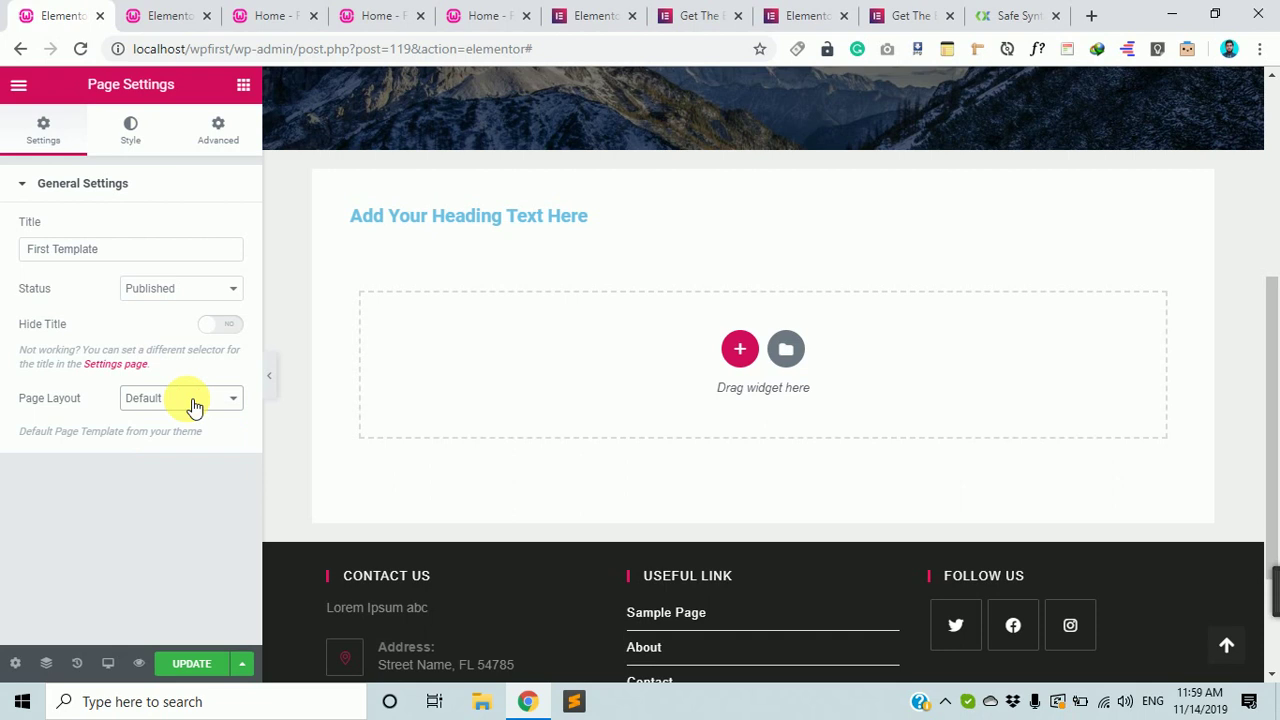
click(195, 405)
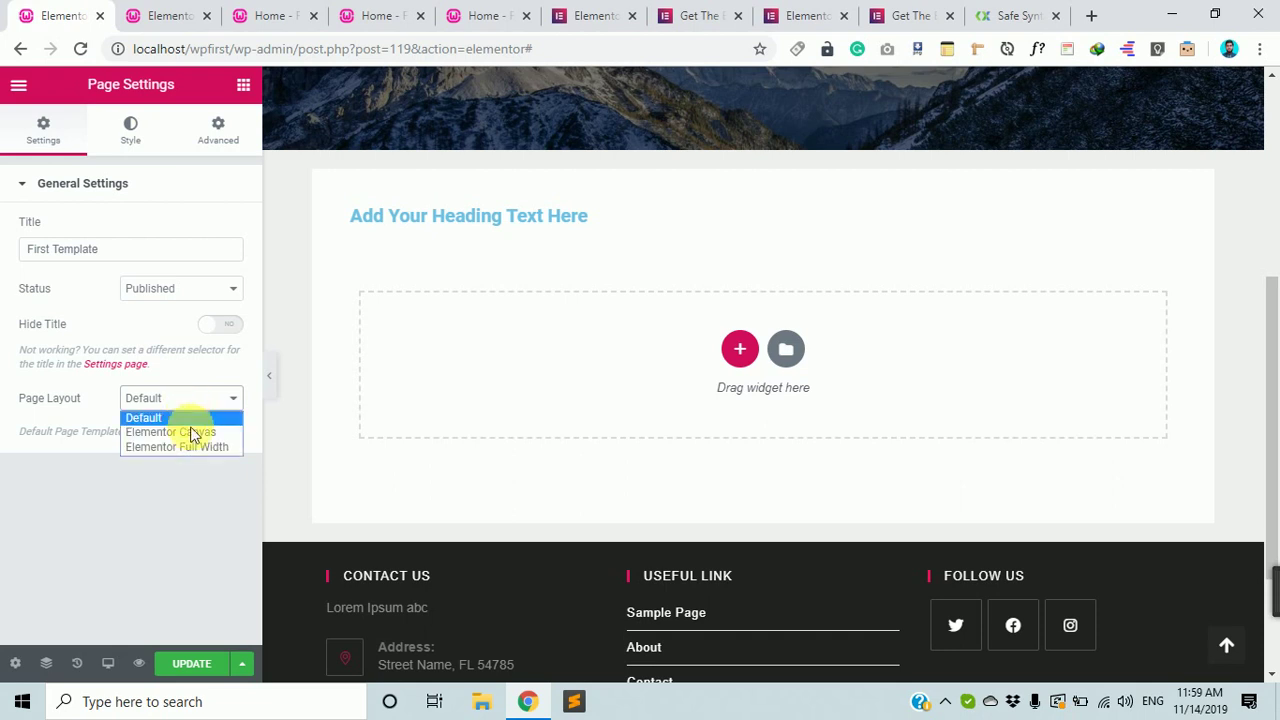
click(211, 408)
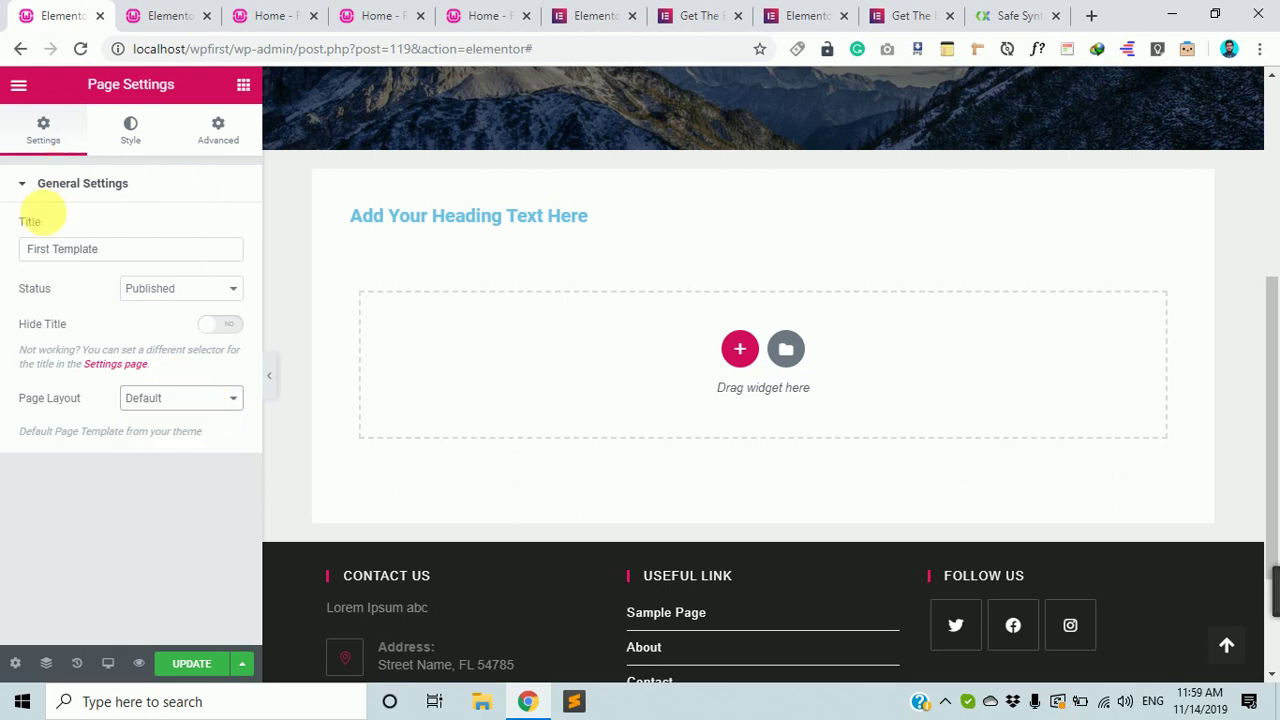
click(198, 400)
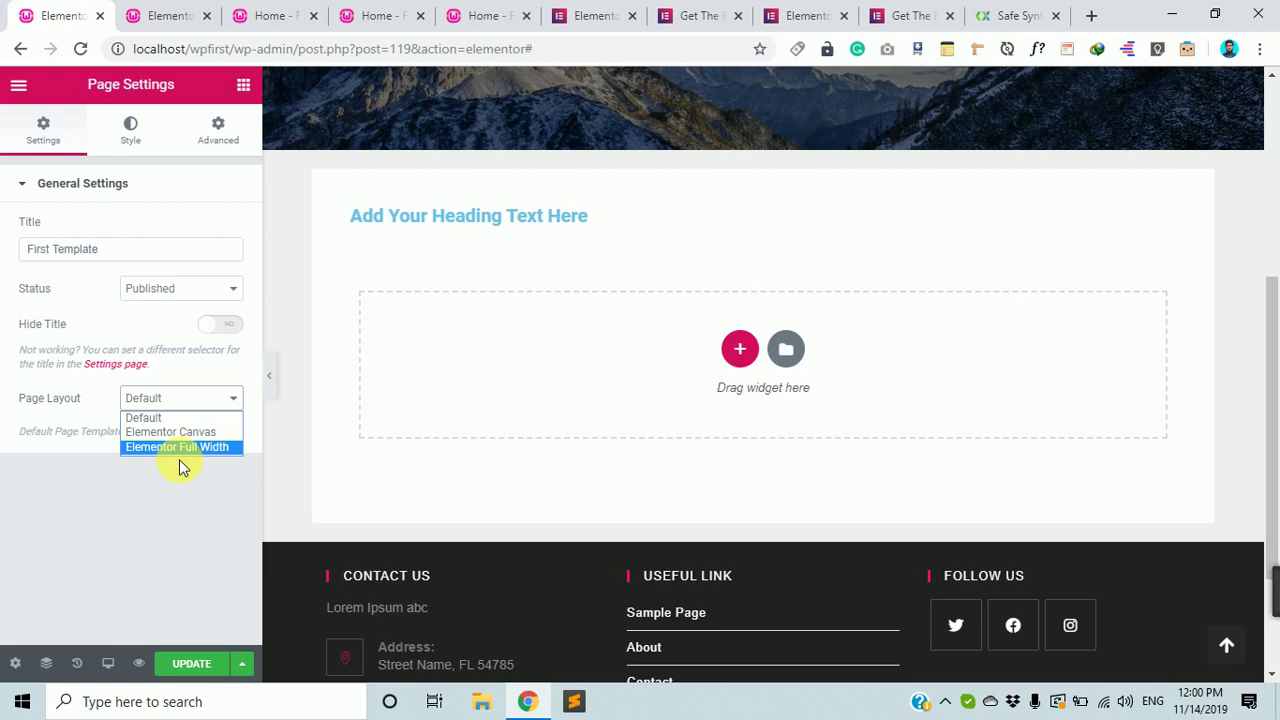
click(168, 488)
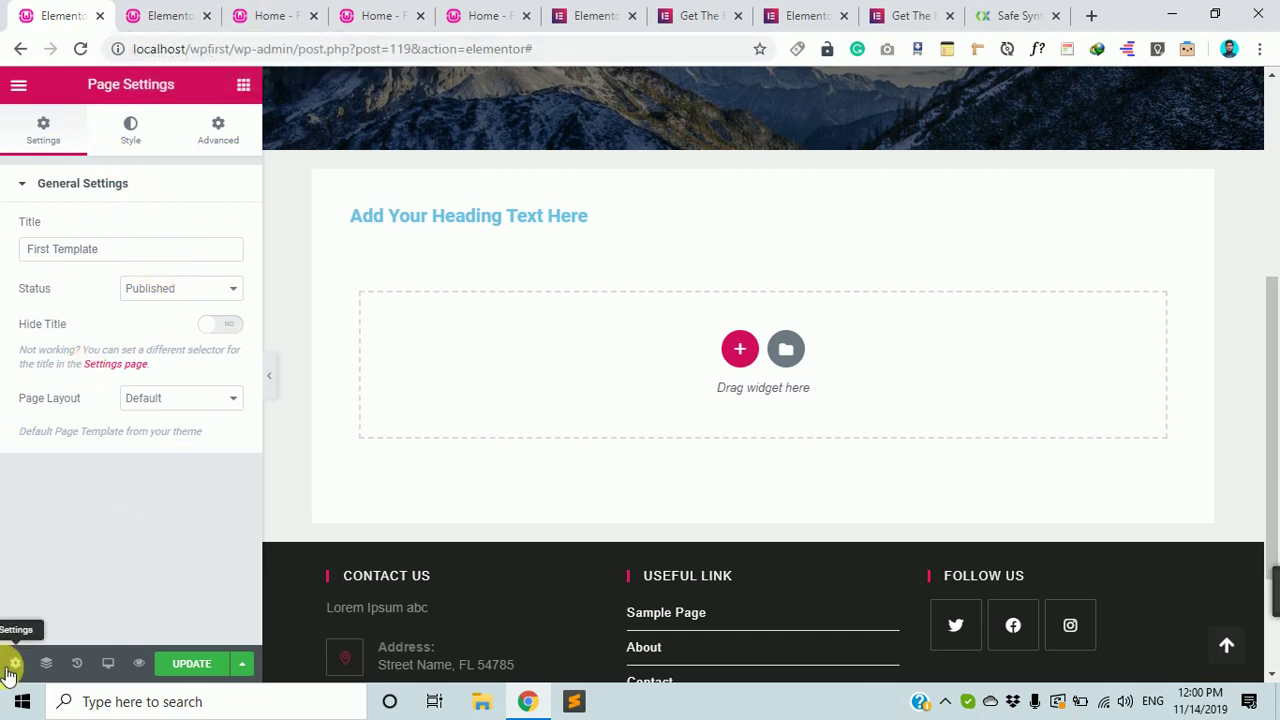
Open the page's Body Style settings and choose the Classic background type
click(136, 136)
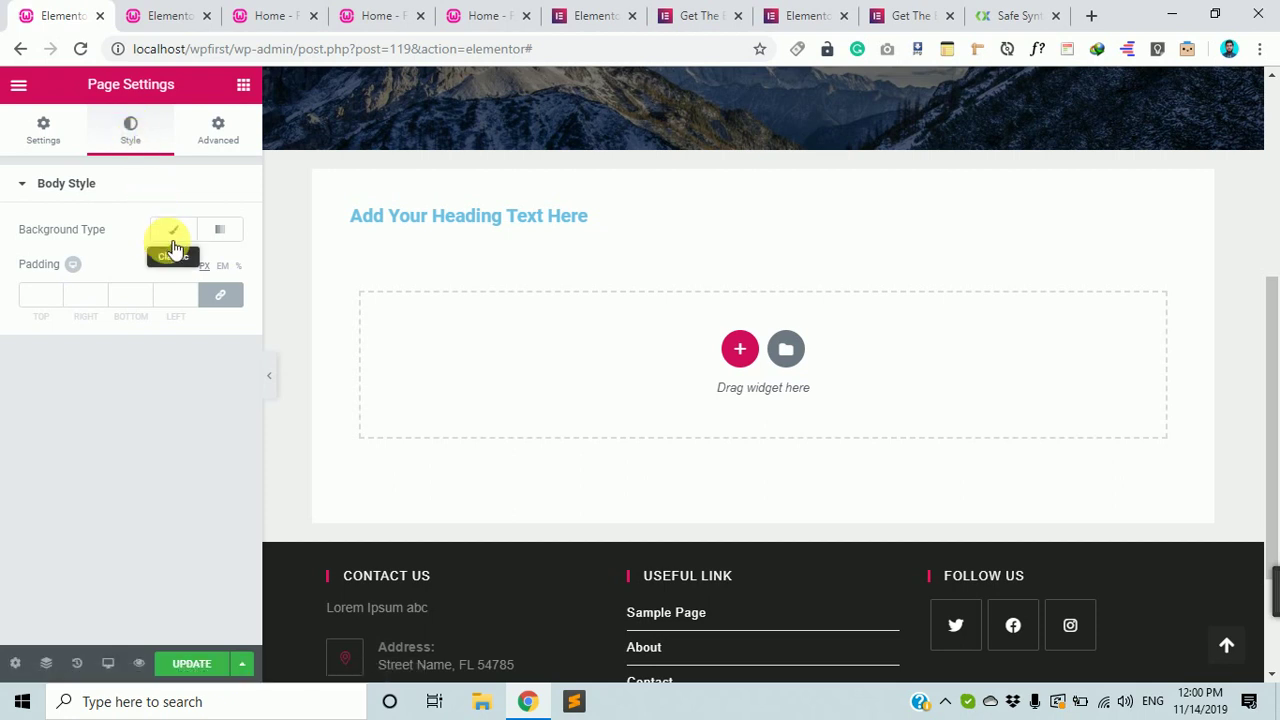
click(46, 140)
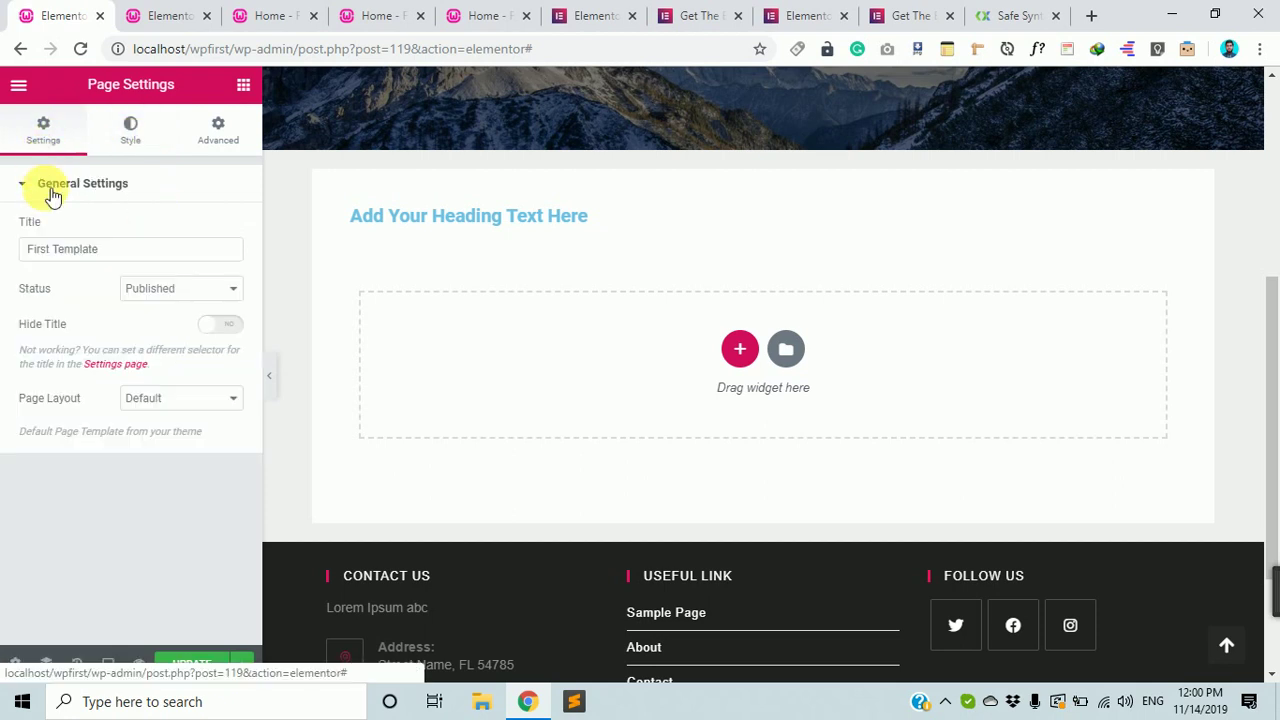
click(122, 142)
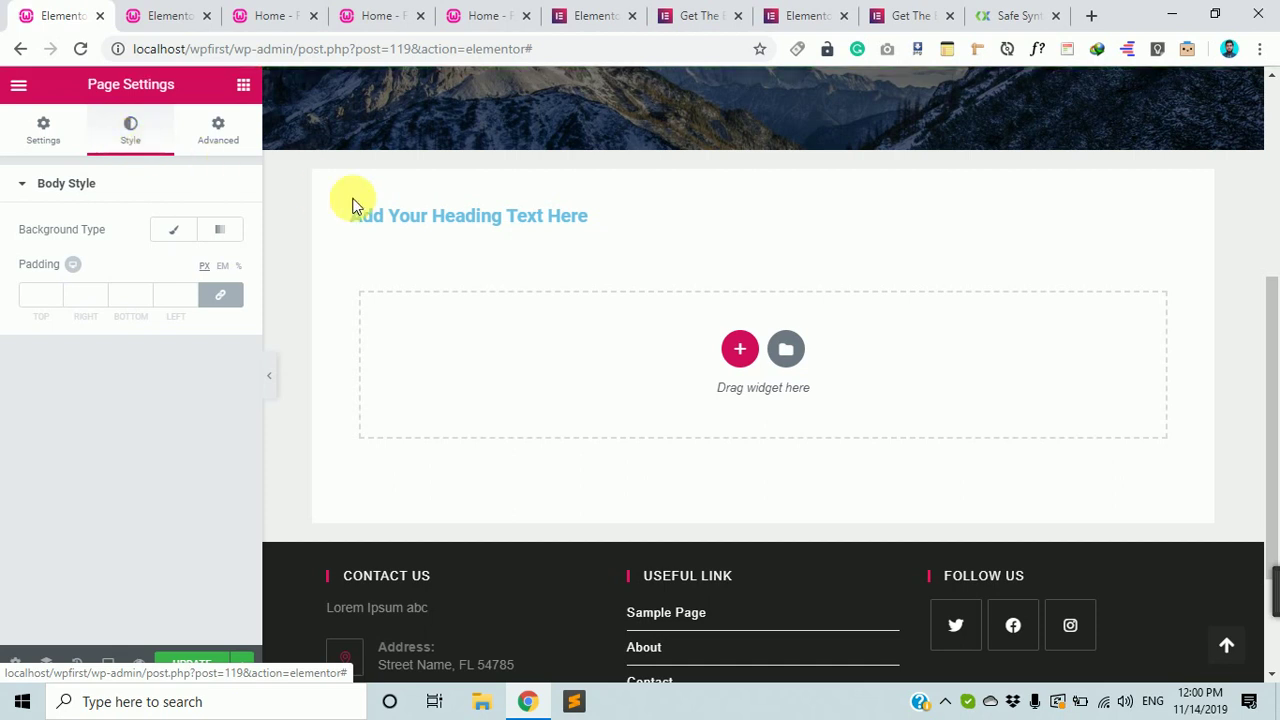
click(179, 236)
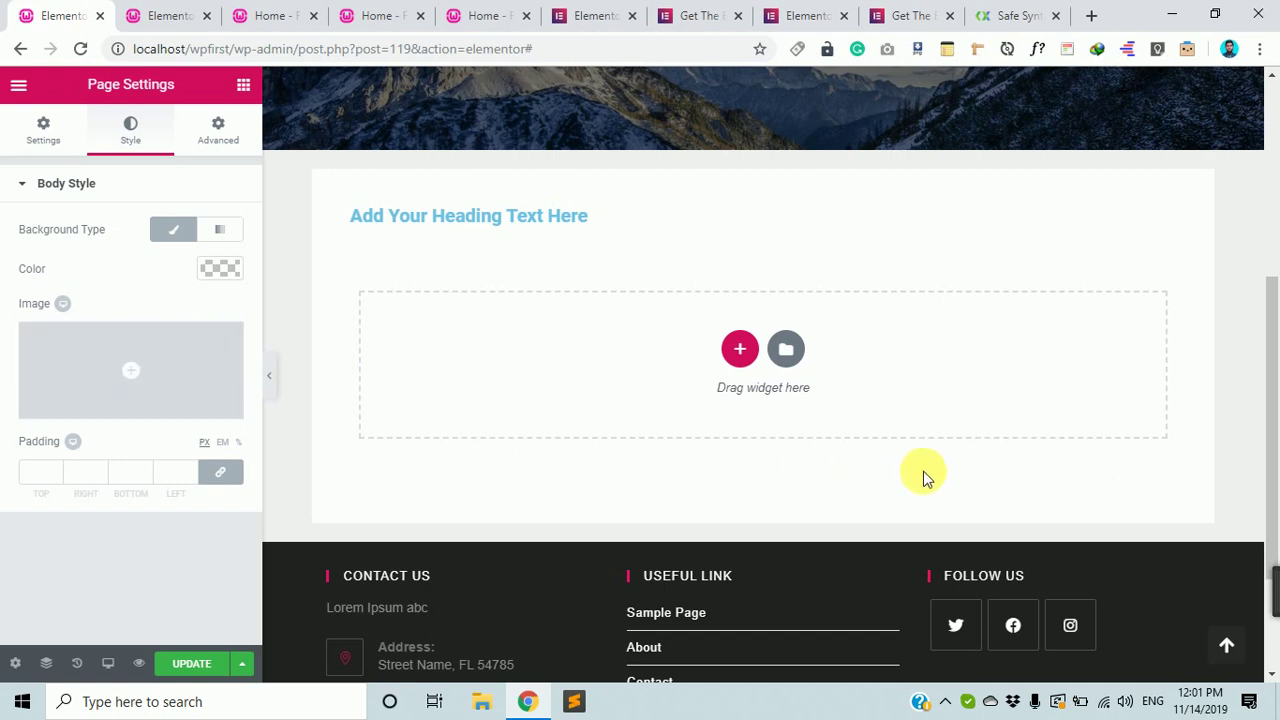
mouse_move(1103, 591)
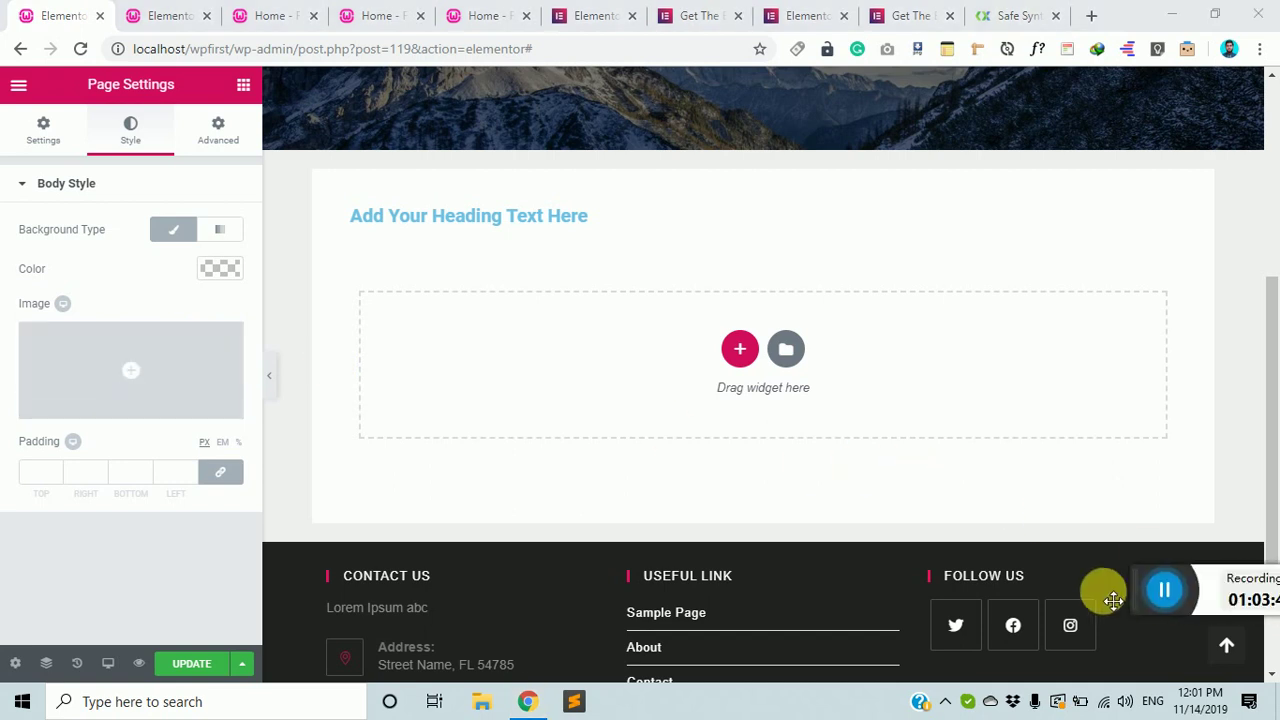
drag(1080, 580, 880, 622)
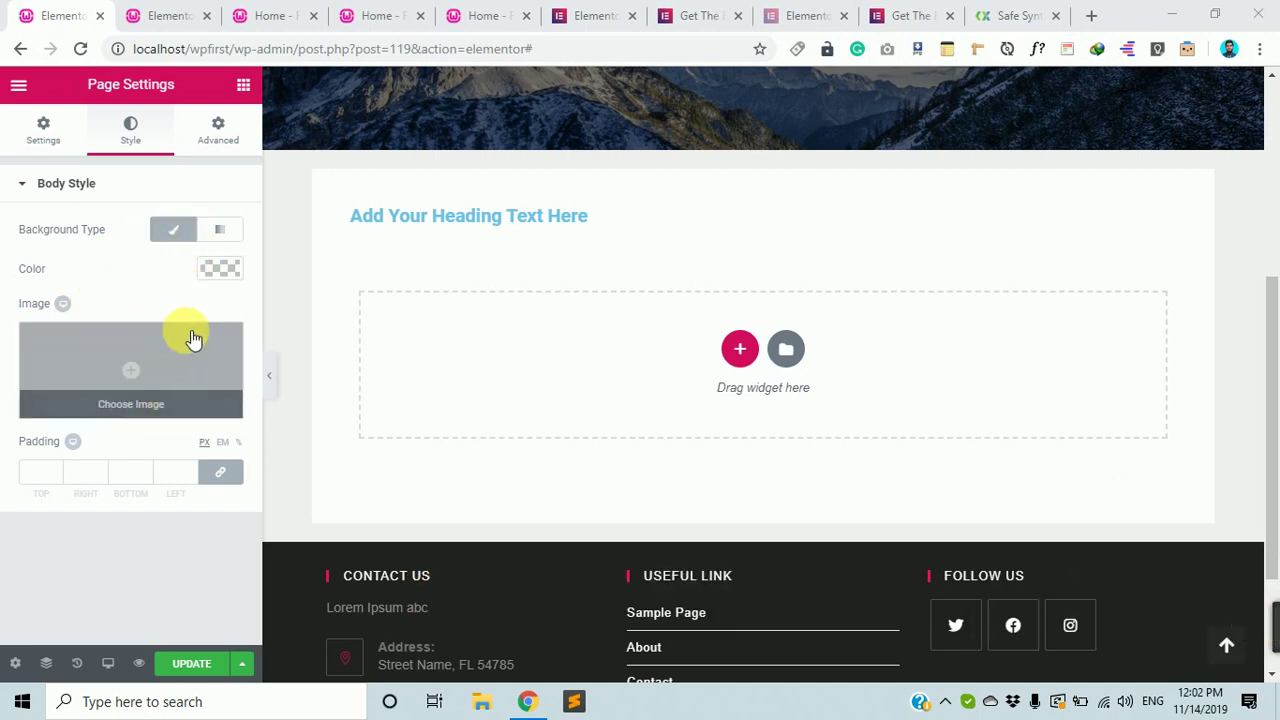
Use the night photo of the house on a pier from the media library as body background and update the template
click(165, 352)
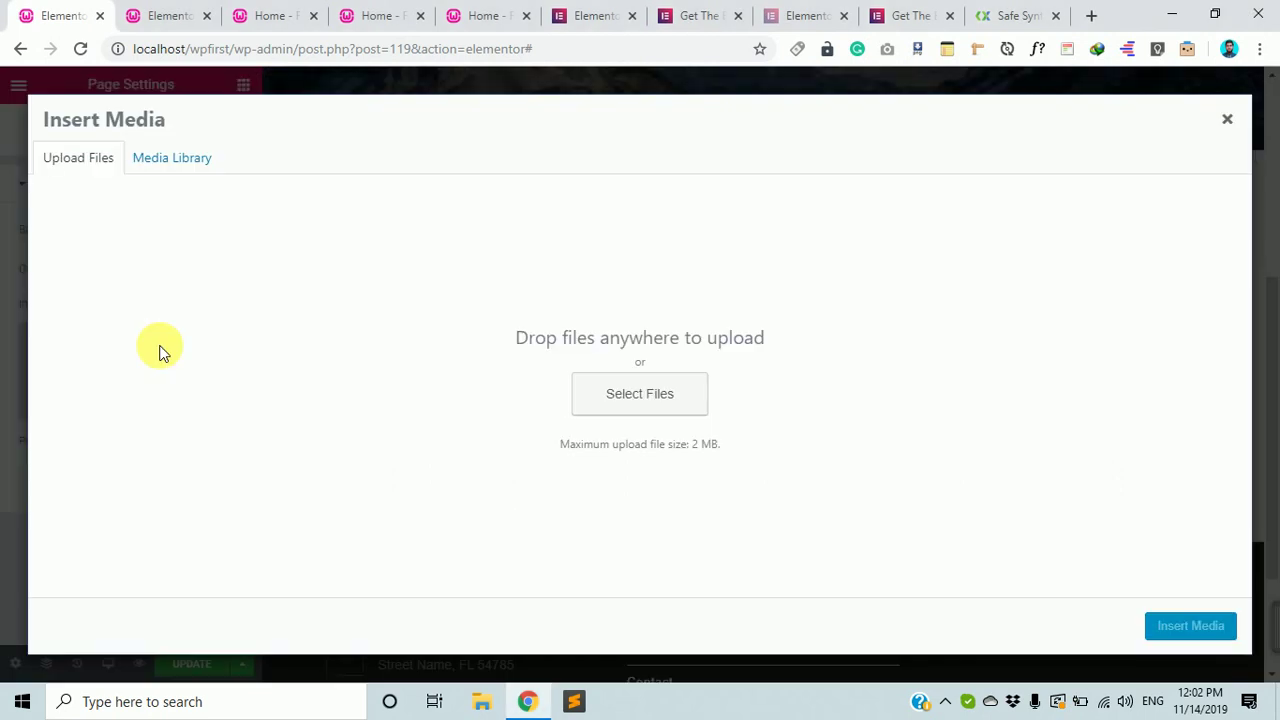
click(628, 398)
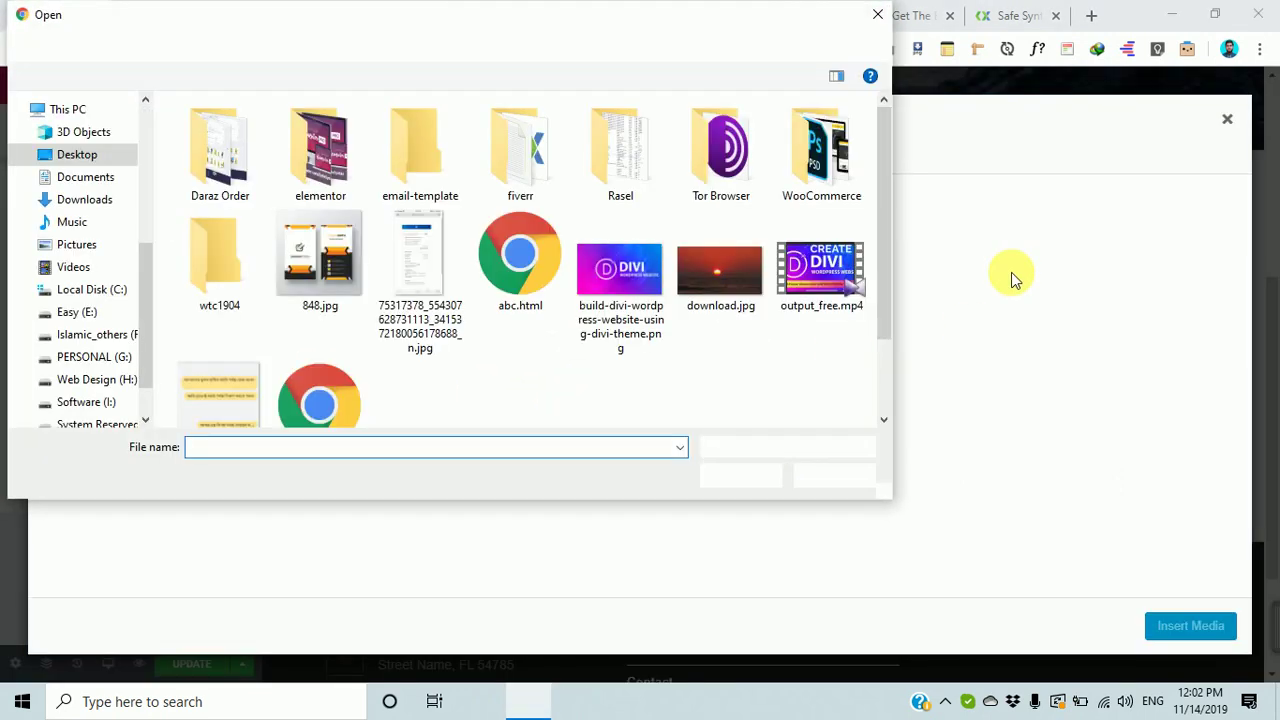
click(878, 12)
click(189, 163)
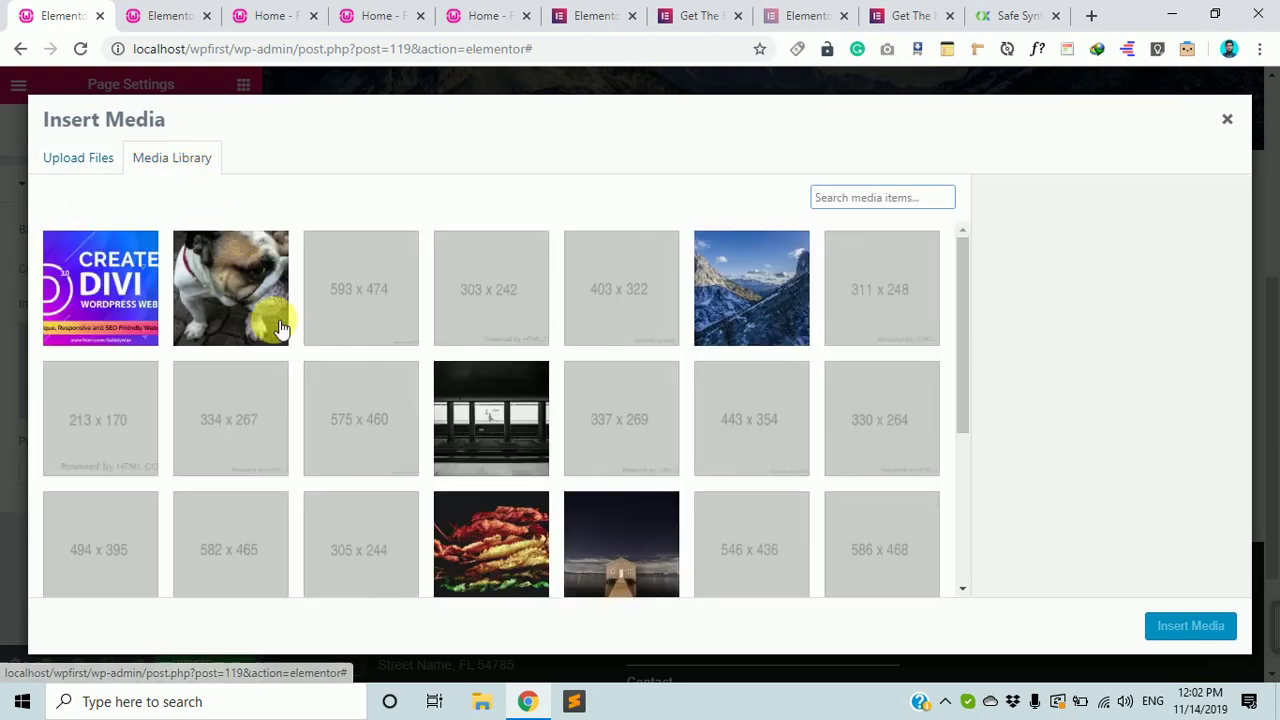
click(632, 567)
click(1165, 630)
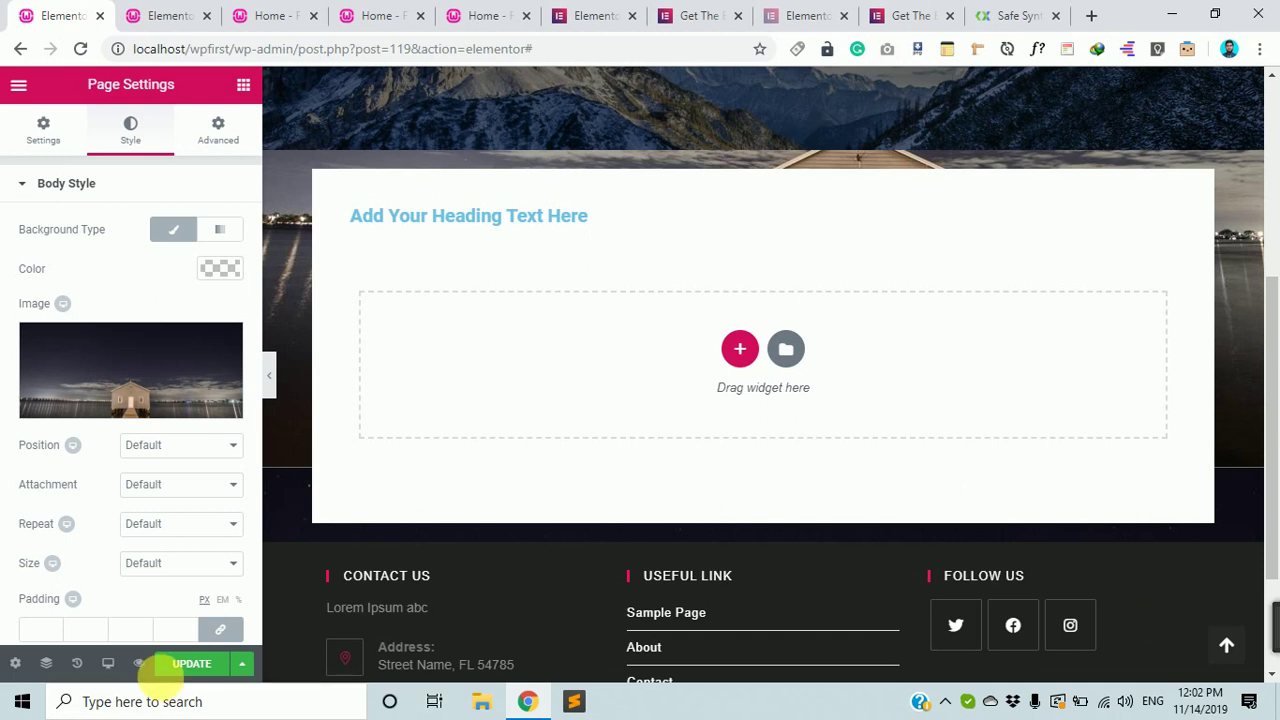
click(190, 667)
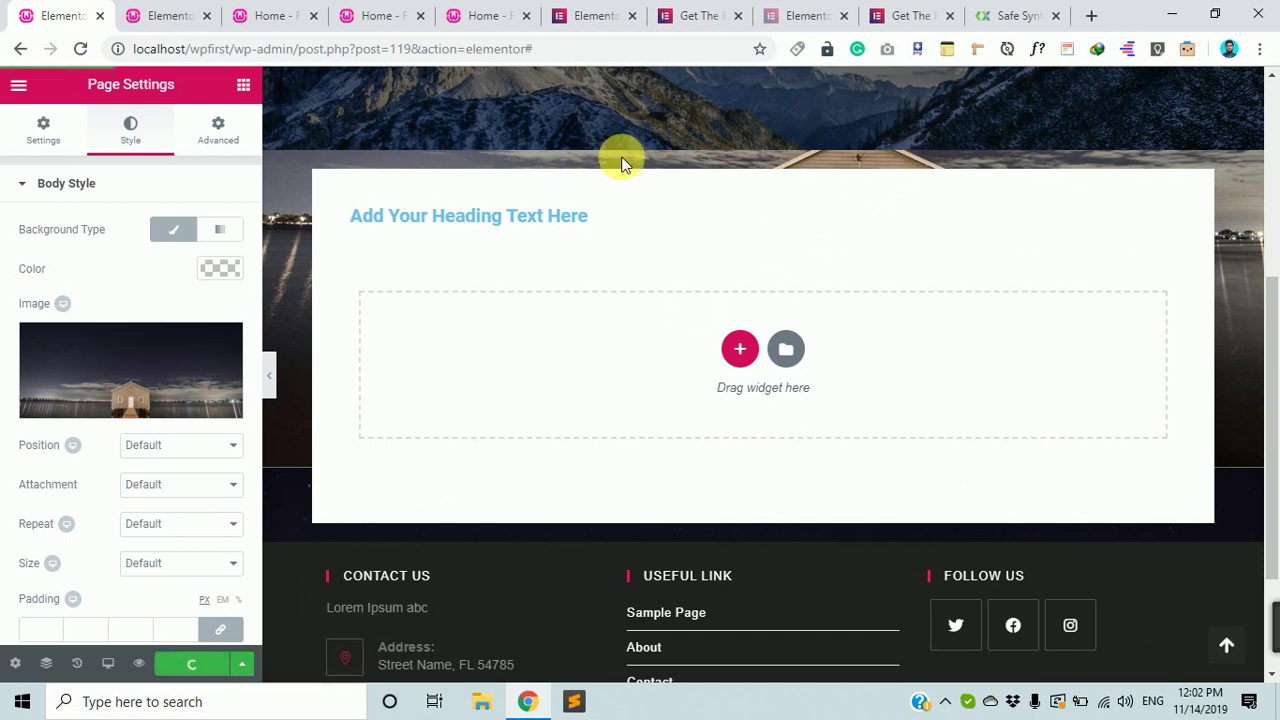
scroll(566, 614, down, 2)
scroll(599, 588, up, 5)
scroll(817, 356, down, 3)
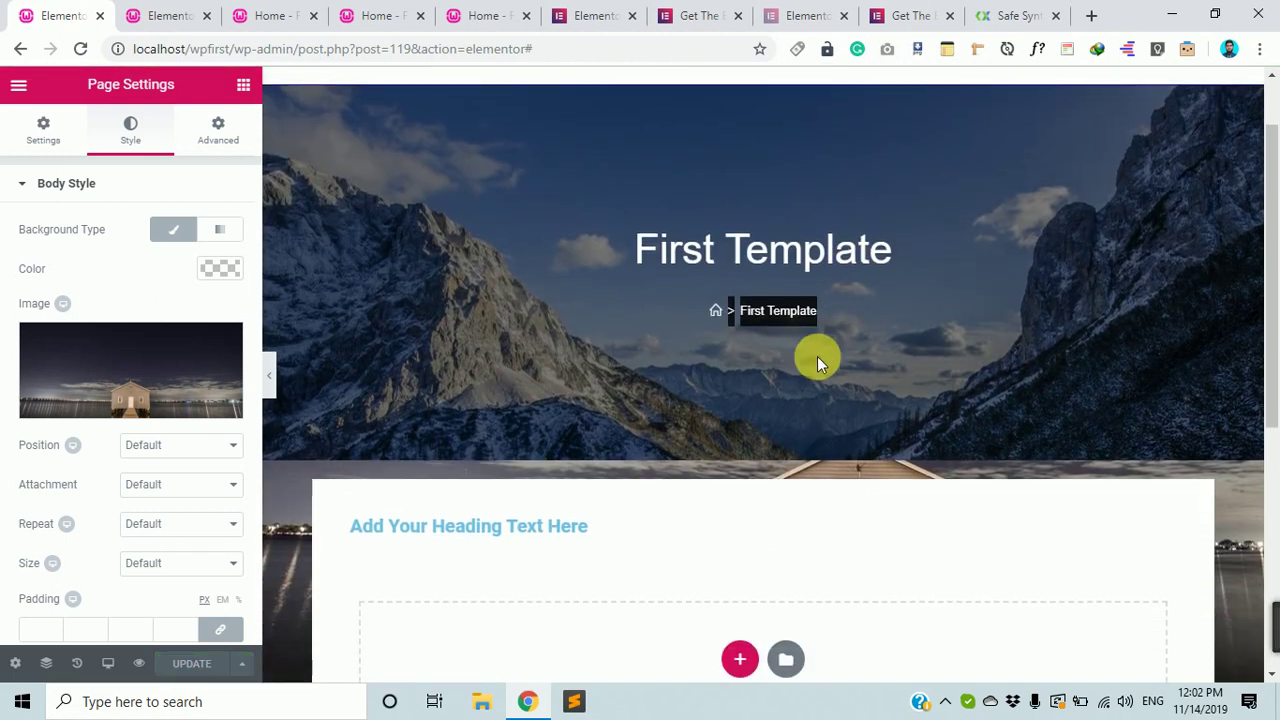
Remove the body background image and switch the background type to Gradient
mouse_move(210, 378)
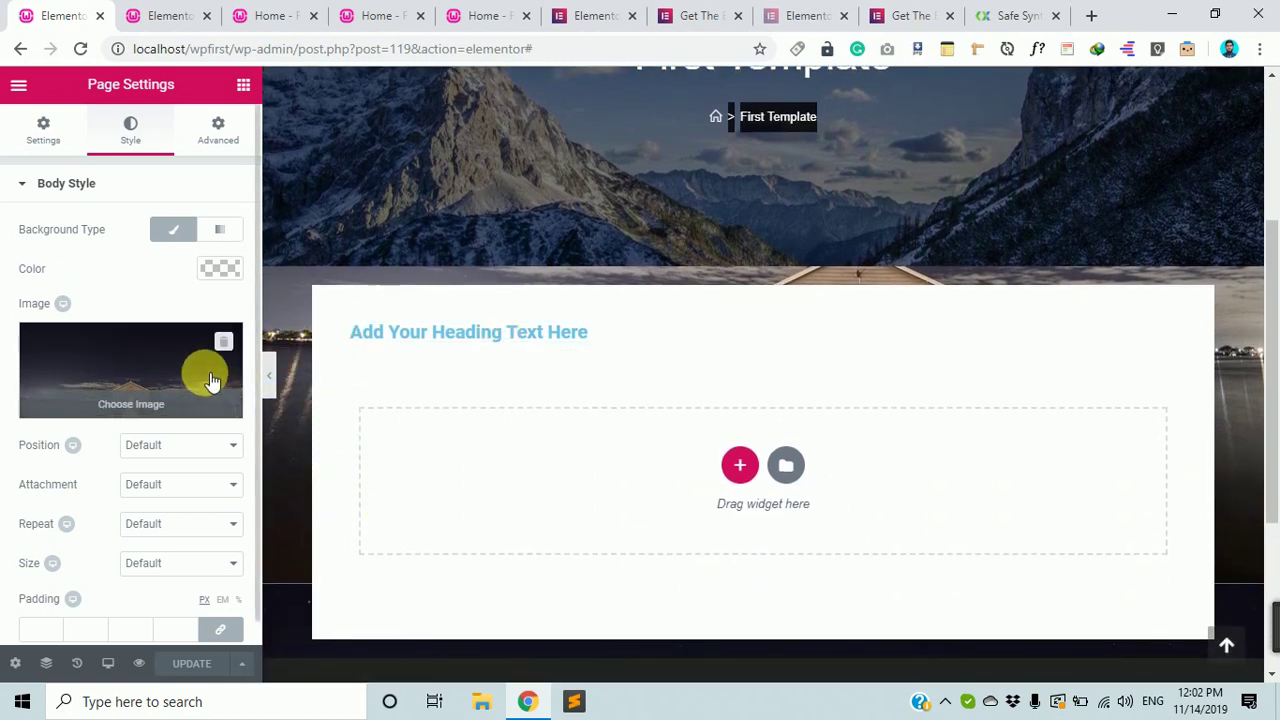
click(226, 346)
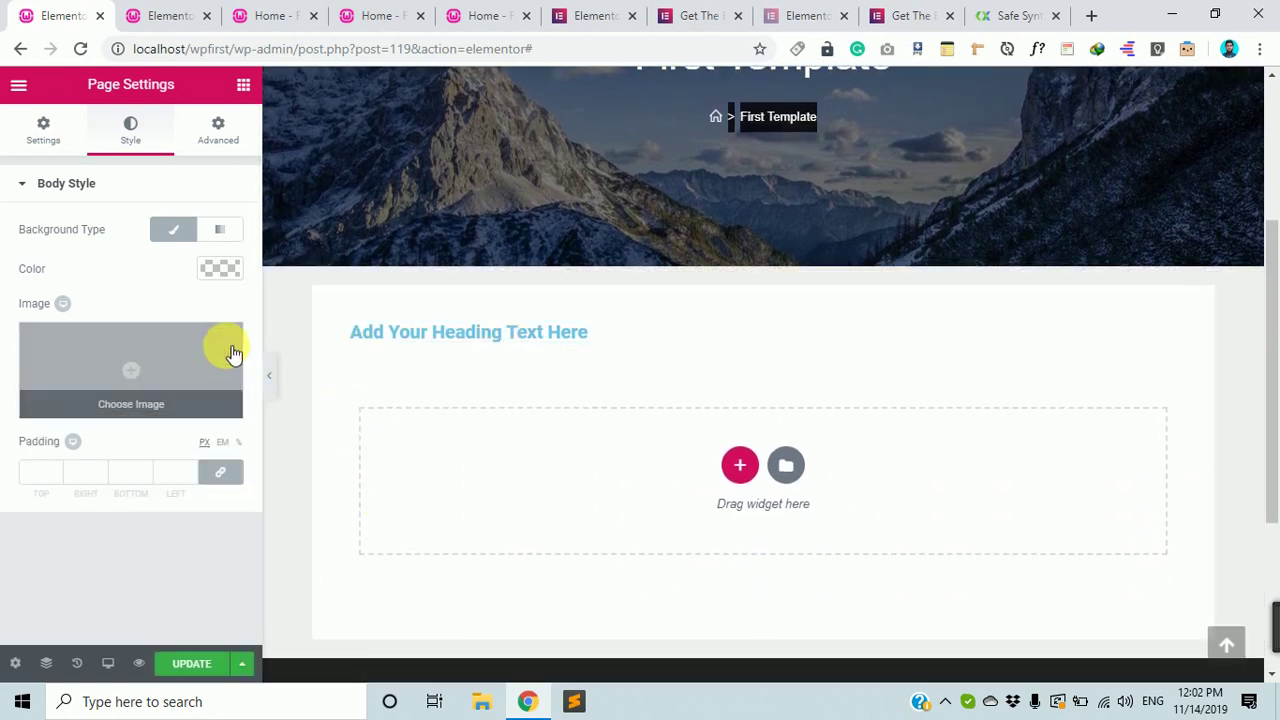
click(229, 232)
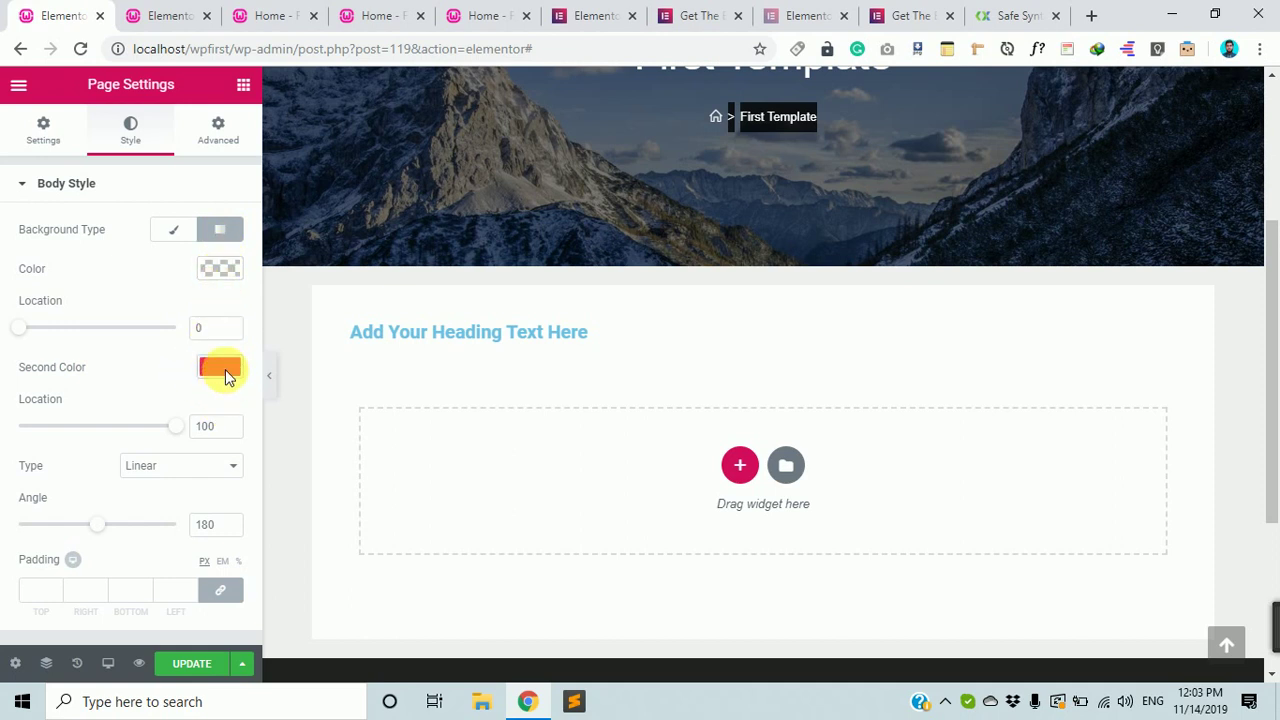
Set the body gradient's first color to #2d2d2d and its second color to a dark magenta
click(222, 269)
click(170, 435)
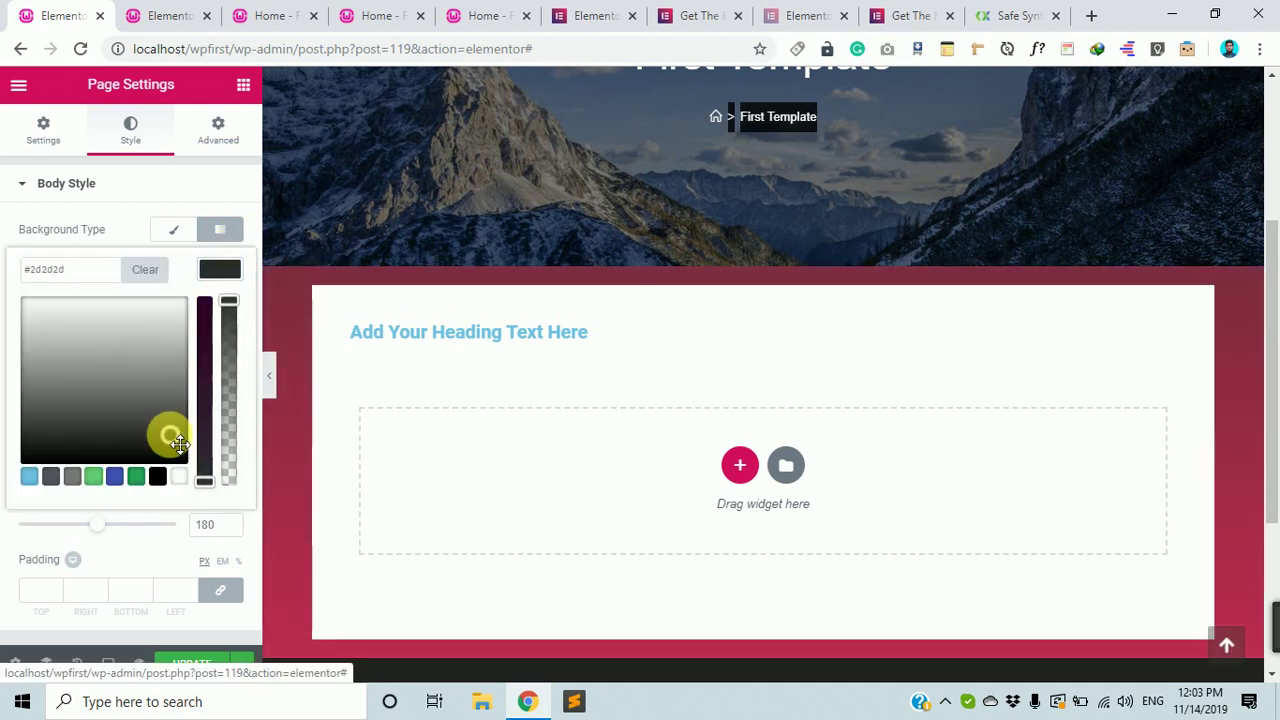
click(262, 232)
click(216, 372)
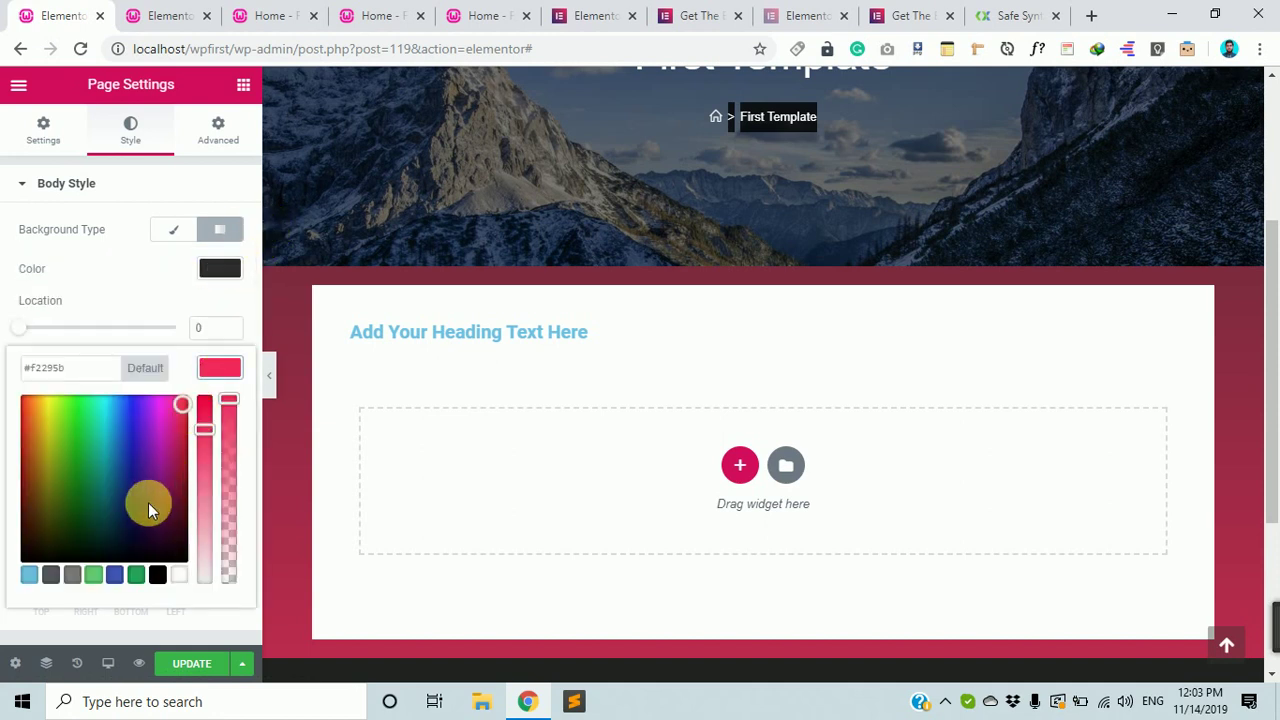
drag(148, 502, 171, 457)
click(186, 309)
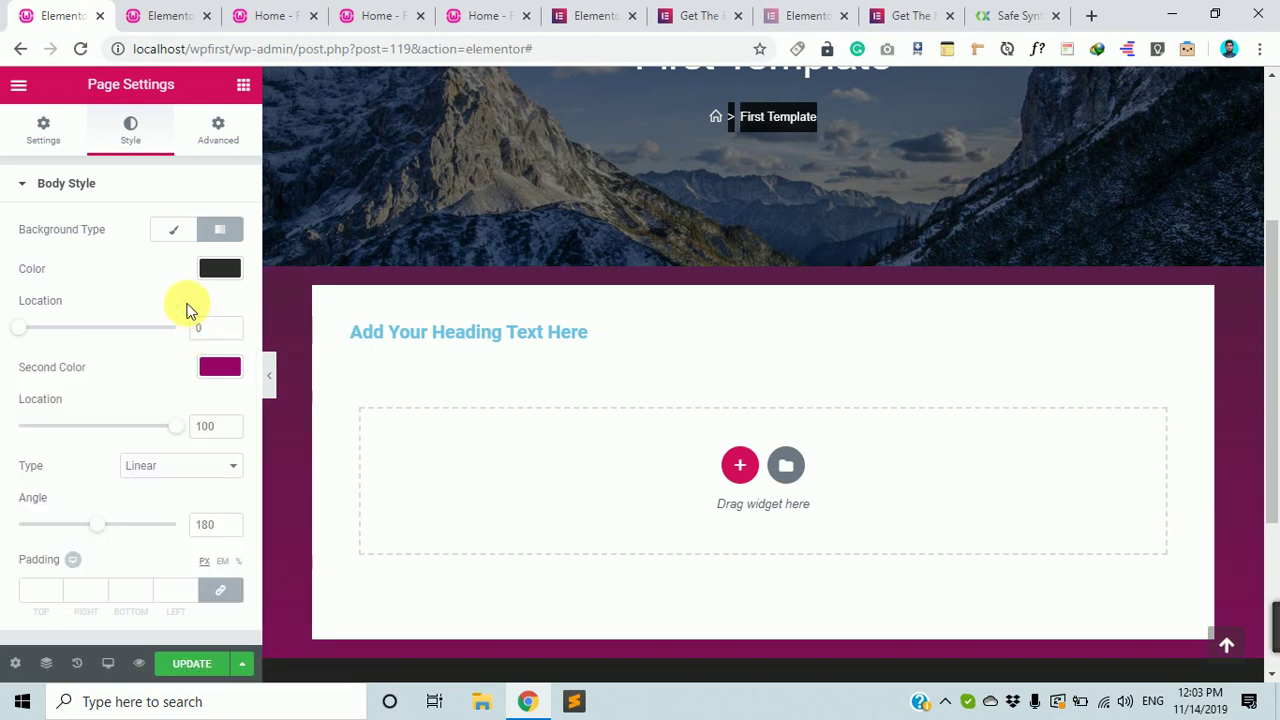
Try the Radial gradient type and the Classic background type, returning to a Linear gradient background
click(170, 468)
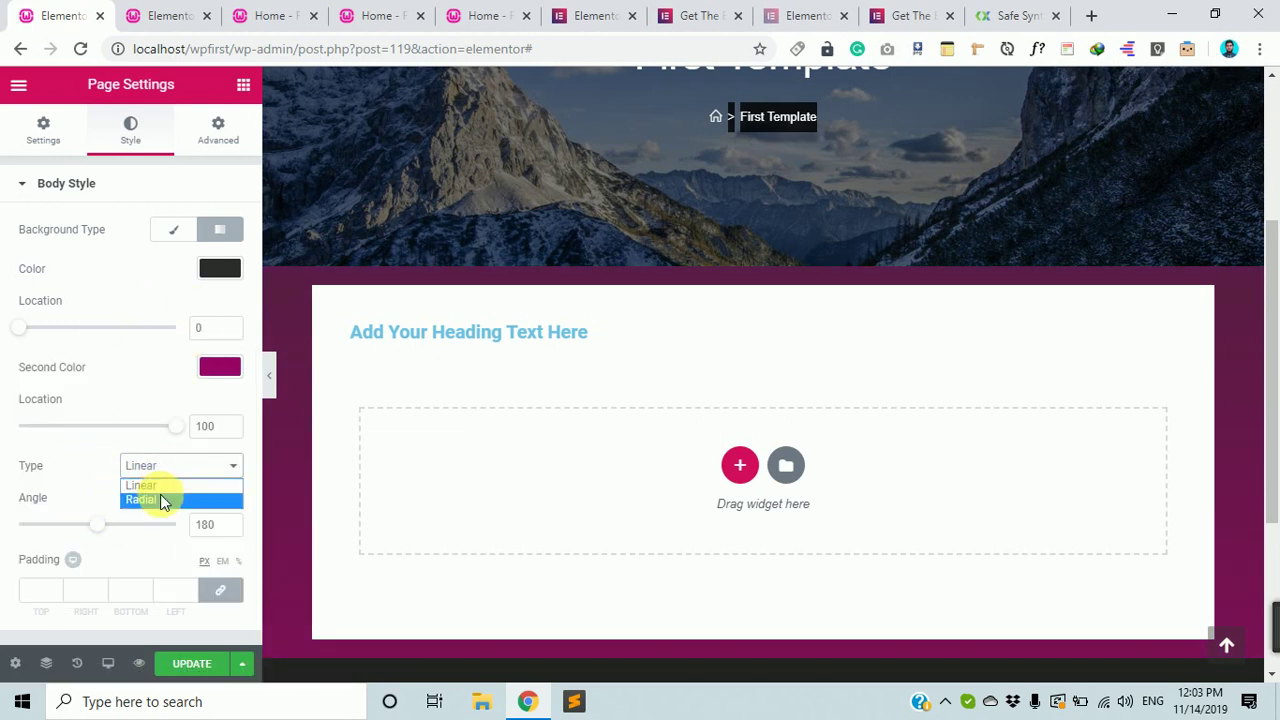
click(145, 499)
click(172, 468)
click(168, 485)
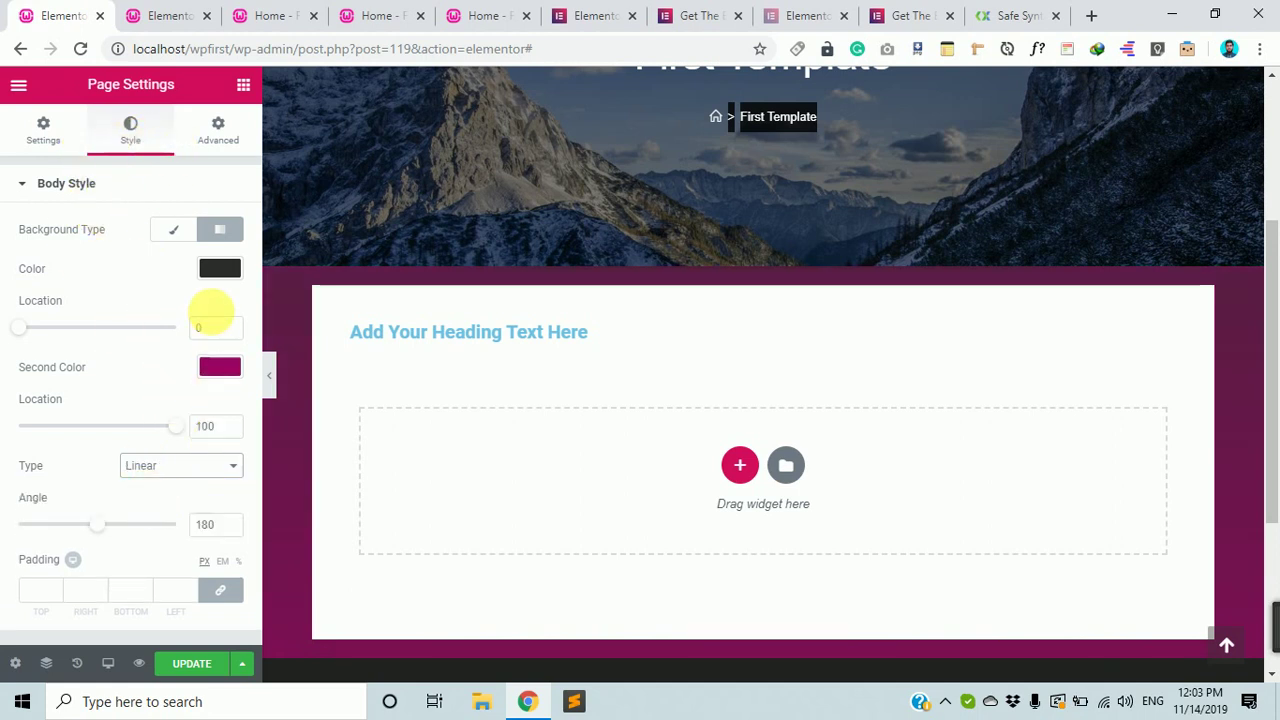
click(174, 231)
click(222, 232)
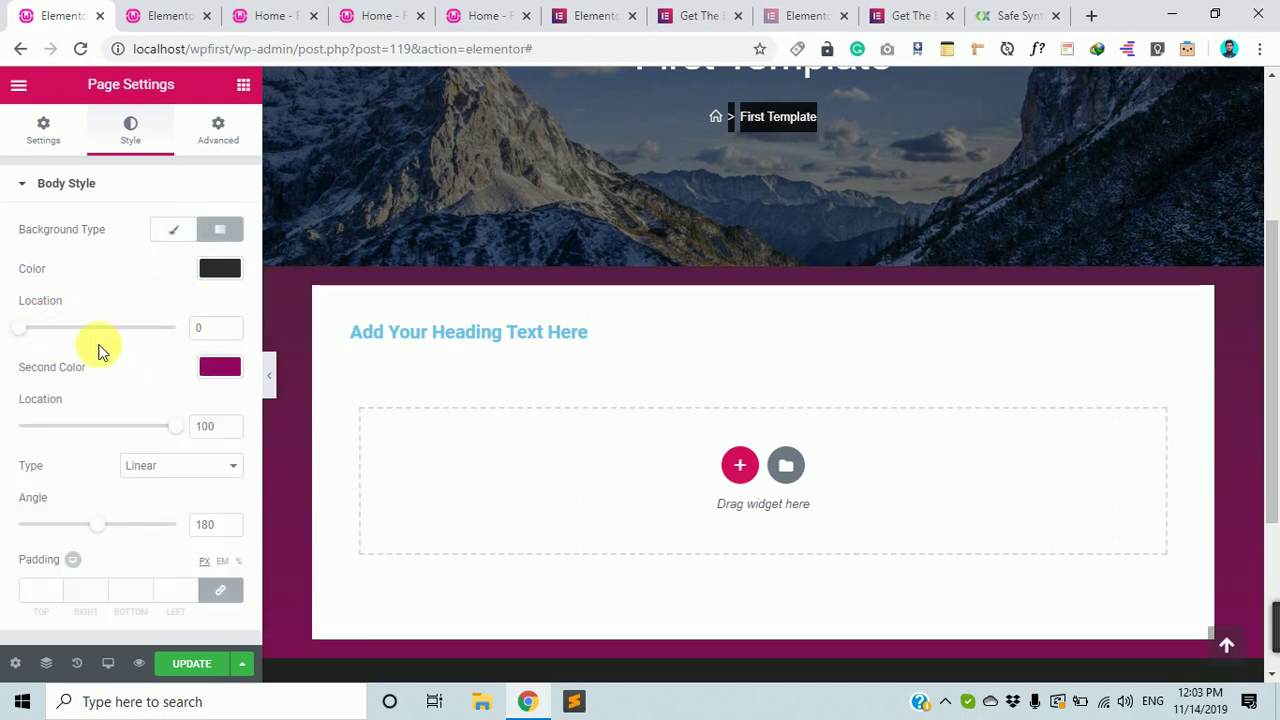
Clear the body gradient's first color and reset its second color to the default
click(219, 268)
click(145, 278)
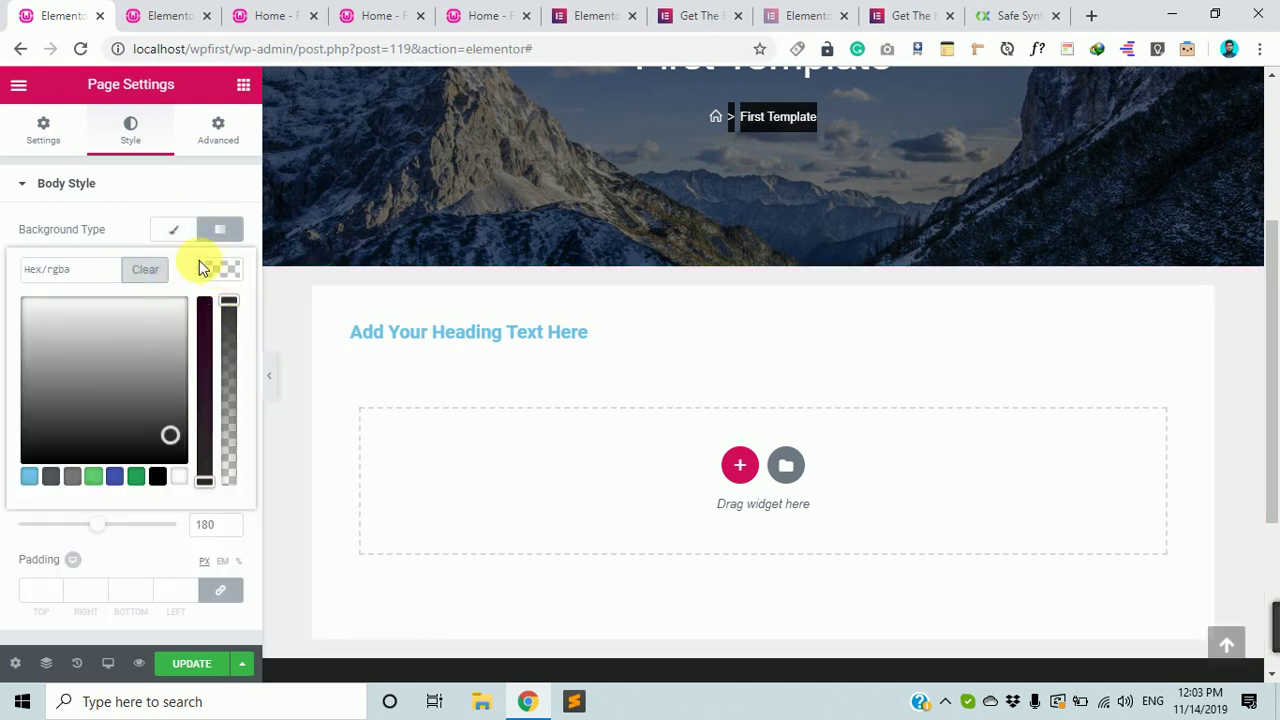
click(118, 233)
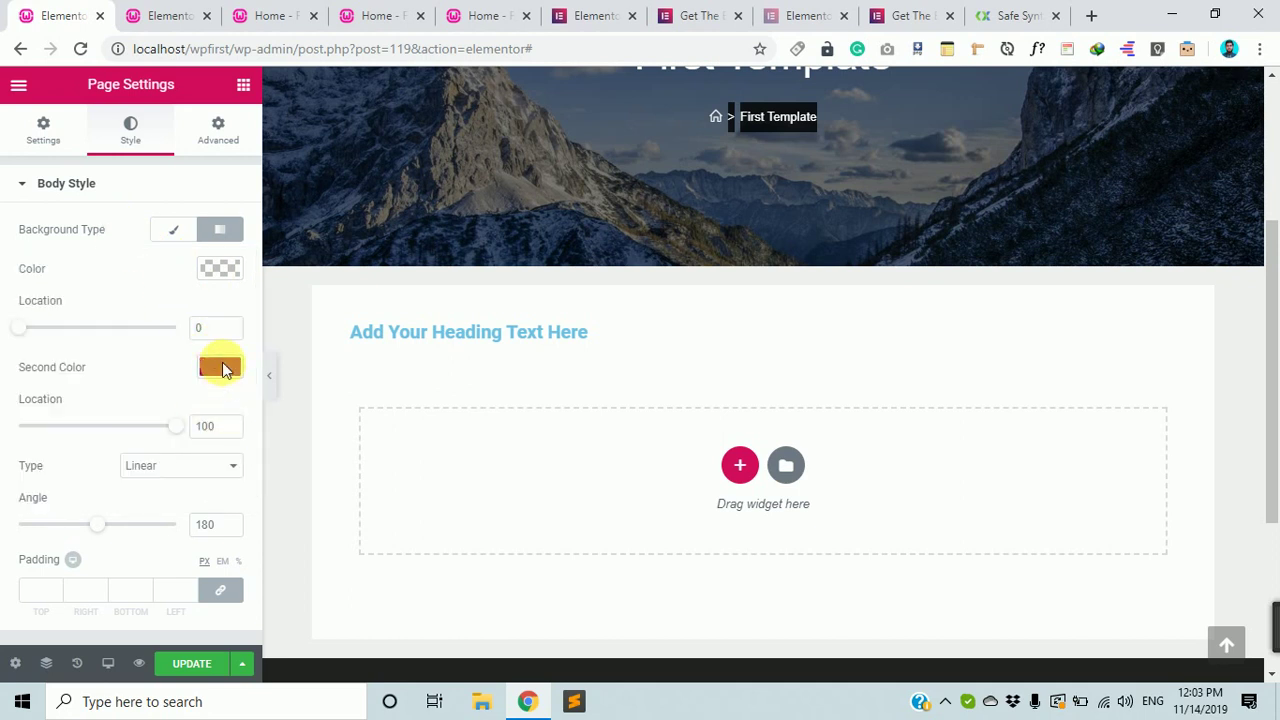
click(222, 368)
click(145, 368)
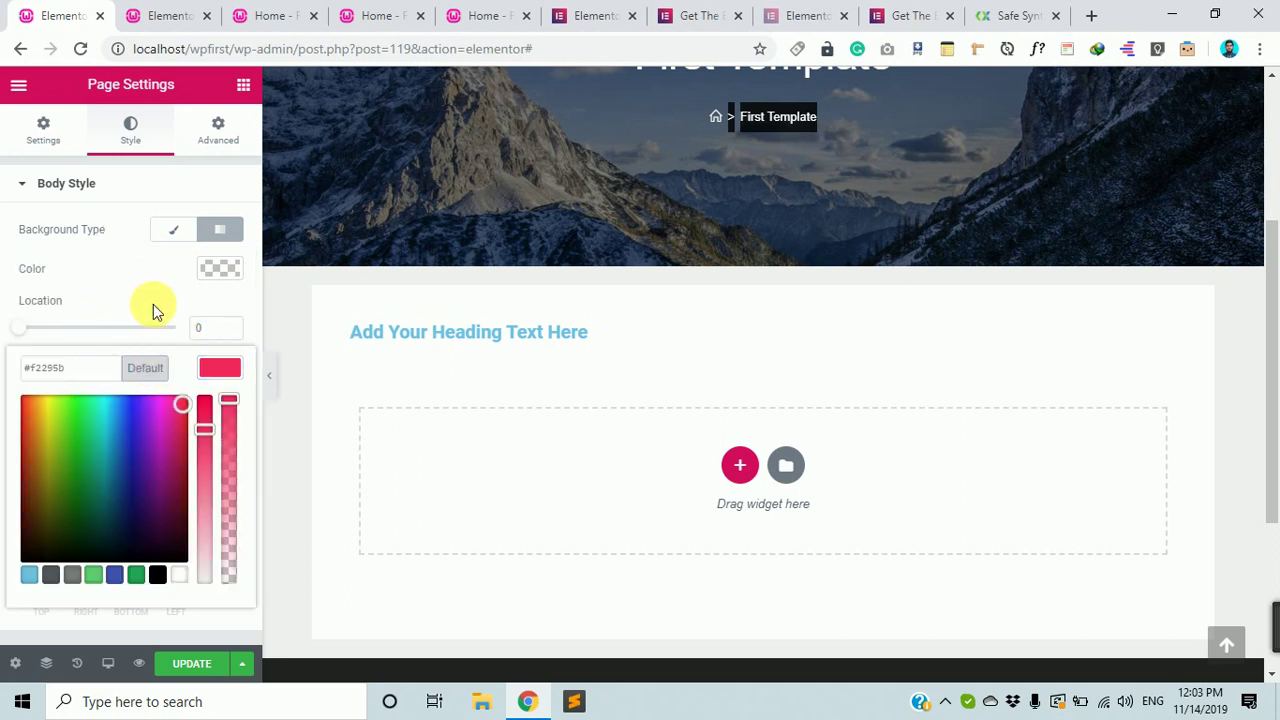
click(142, 275)
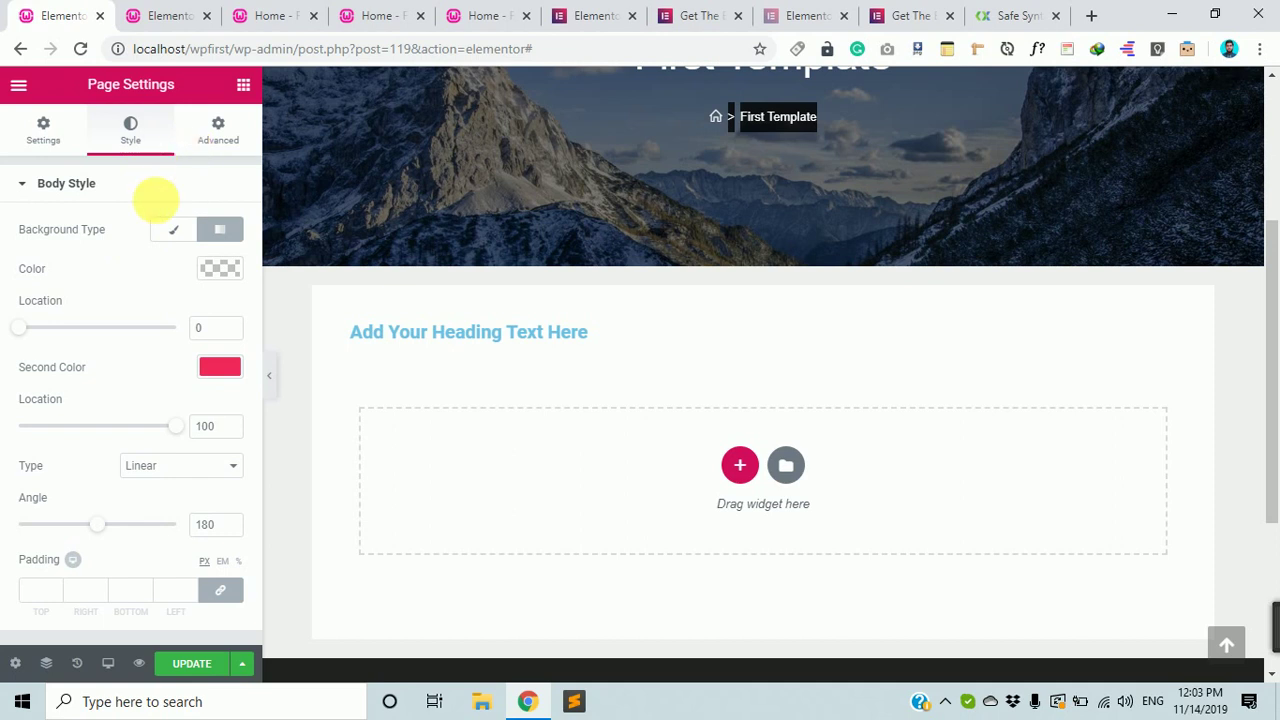
Check the page's advanced Custom CSS section and return to the general page settings
click(215, 143)
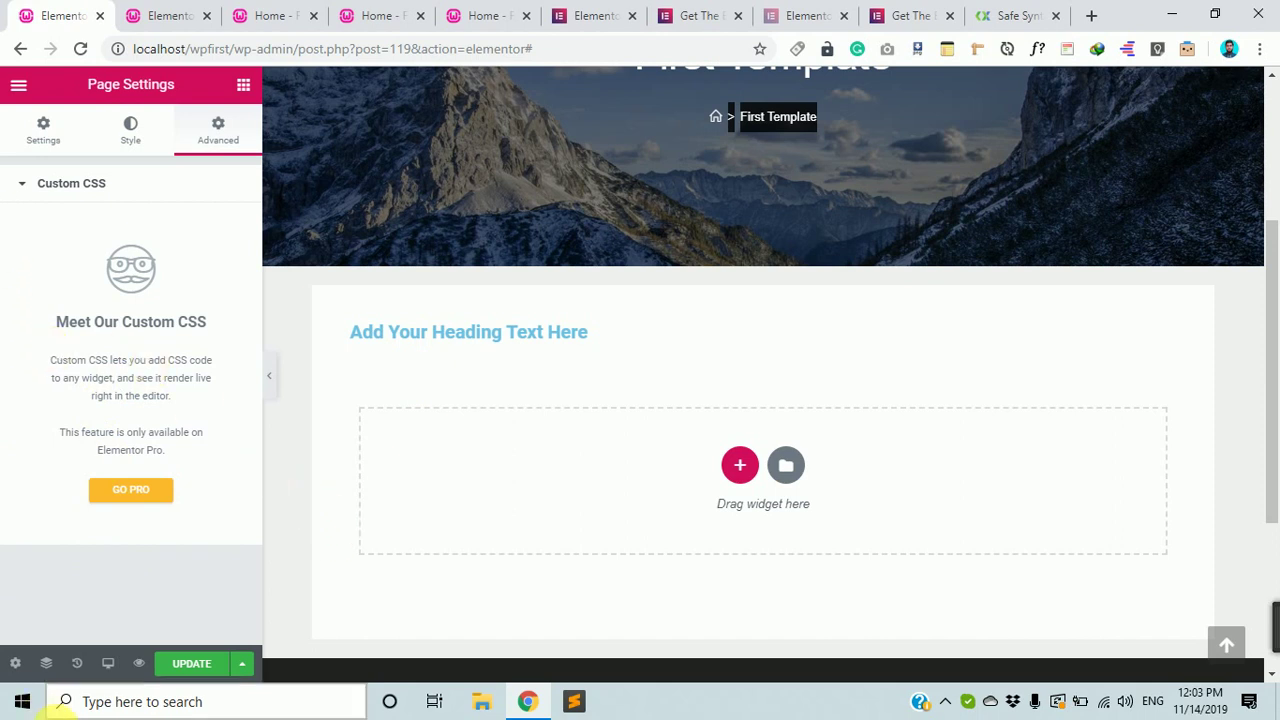
click(15, 665)
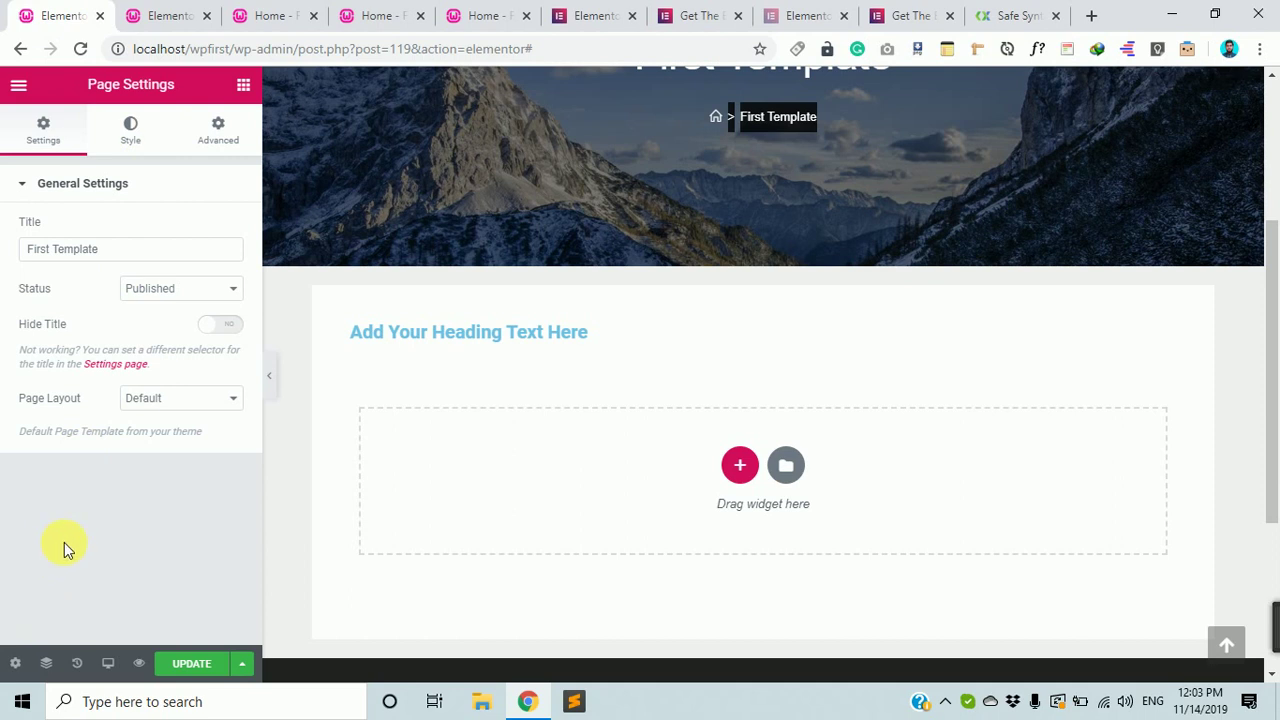
Show the Navigator and add another Heading widget in a new section below the existing heading
click(60, 667)
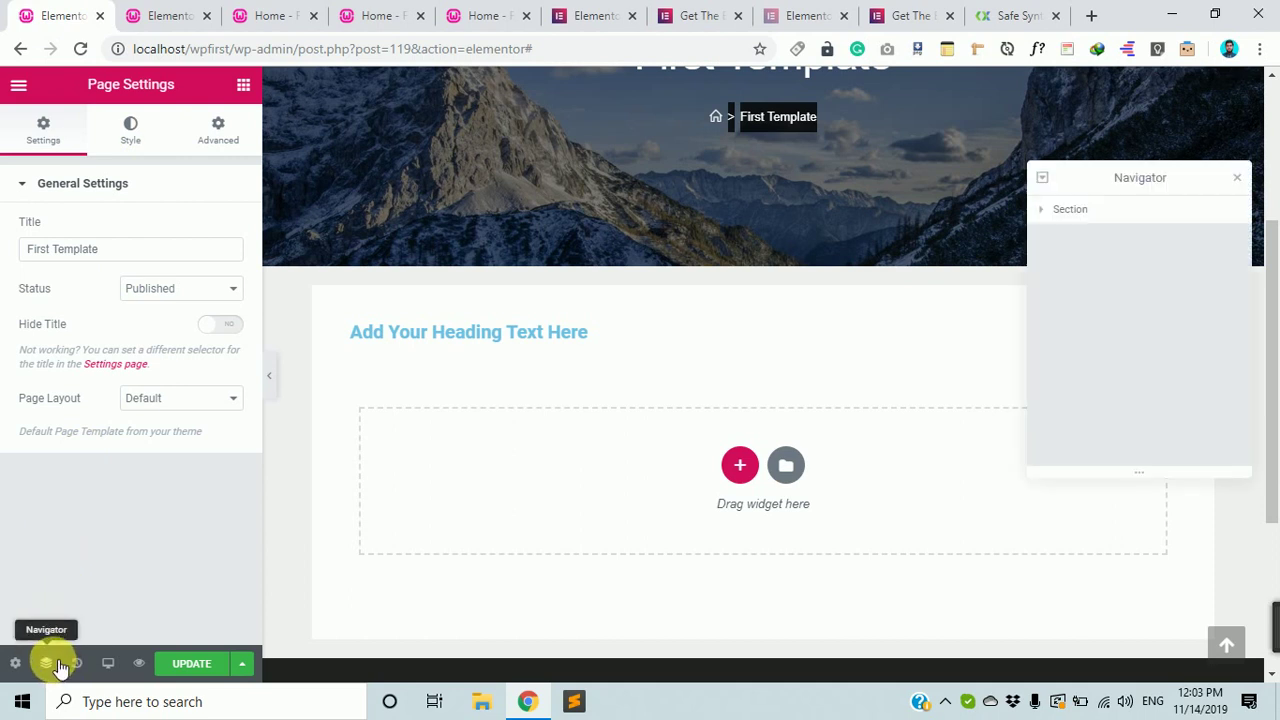
click(243, 85)
click(205, 197)
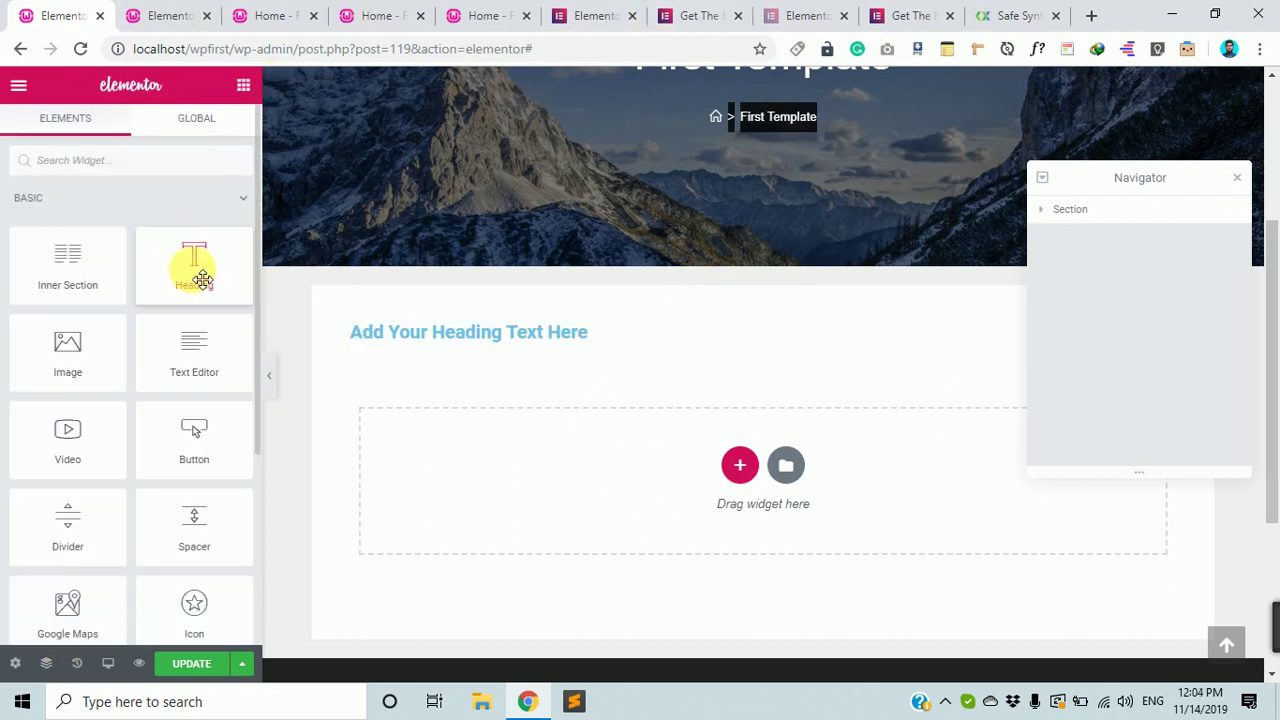
drag(192, 262, 666, 480)
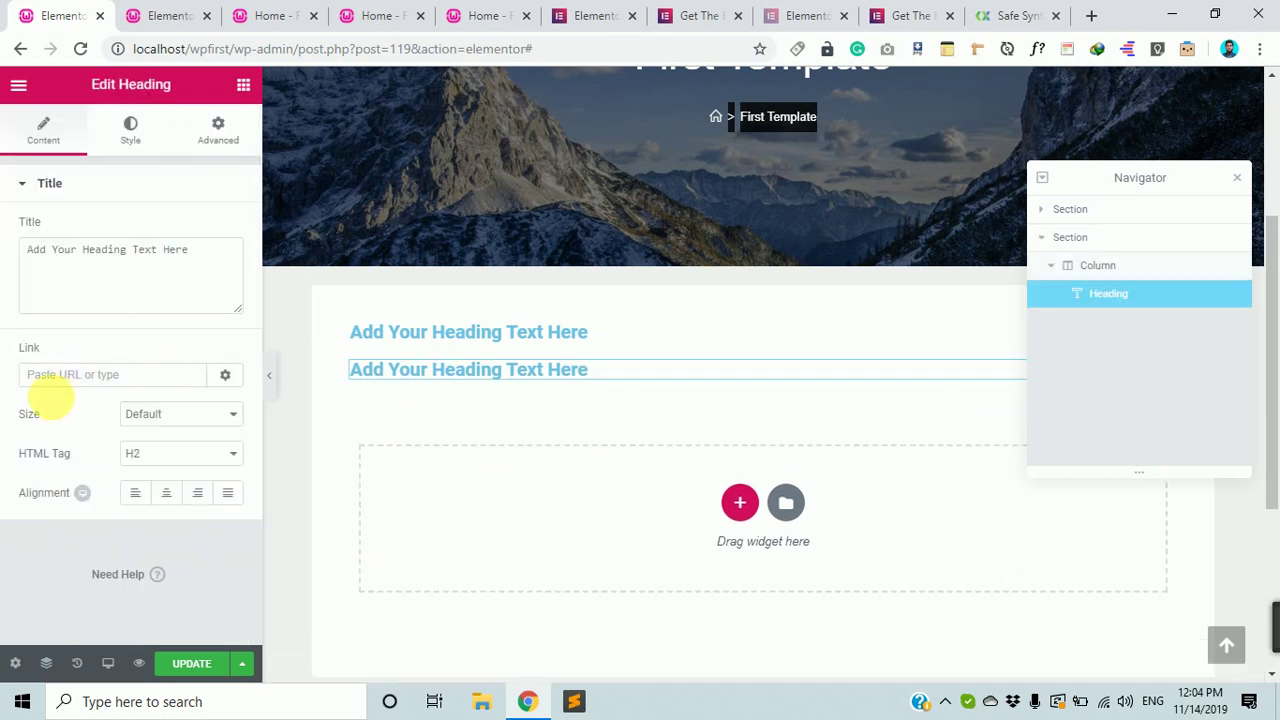
Check the new heading's Advanced options and add an Image widget in a new section below it
click(220, 138)
scroll(49, 420, down, 3)
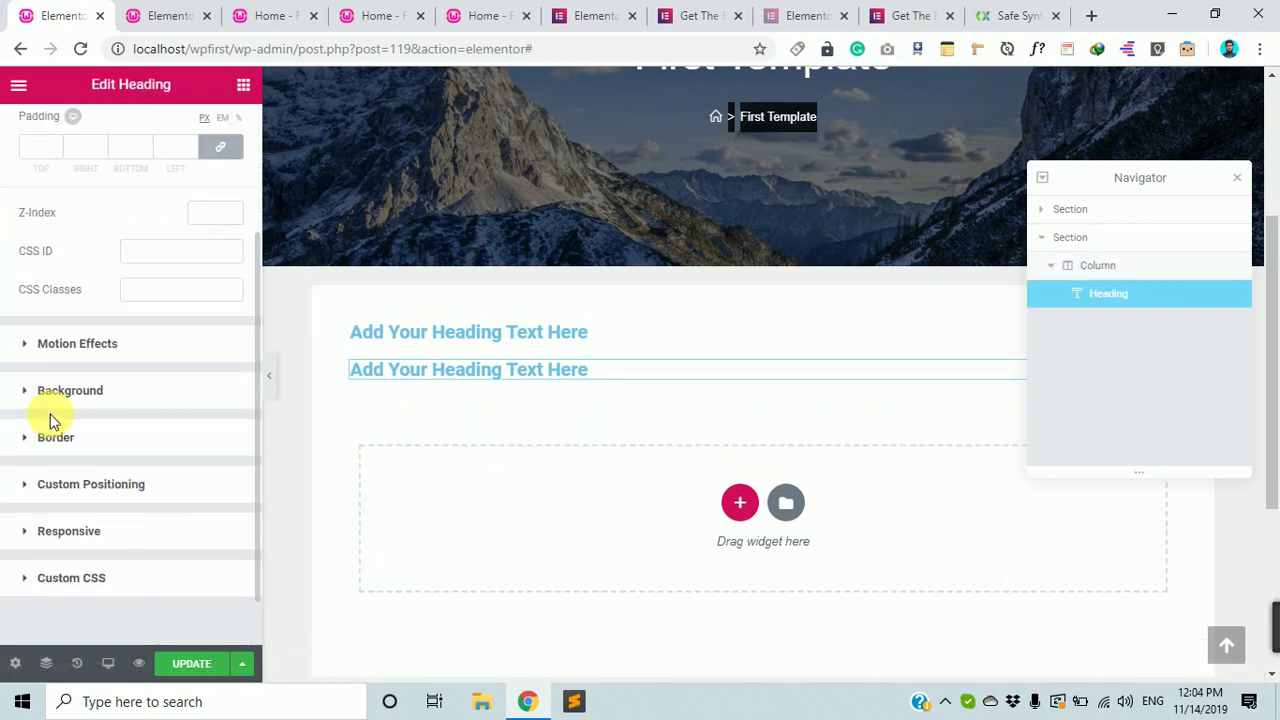
click(218, 132)
click(243, 85)
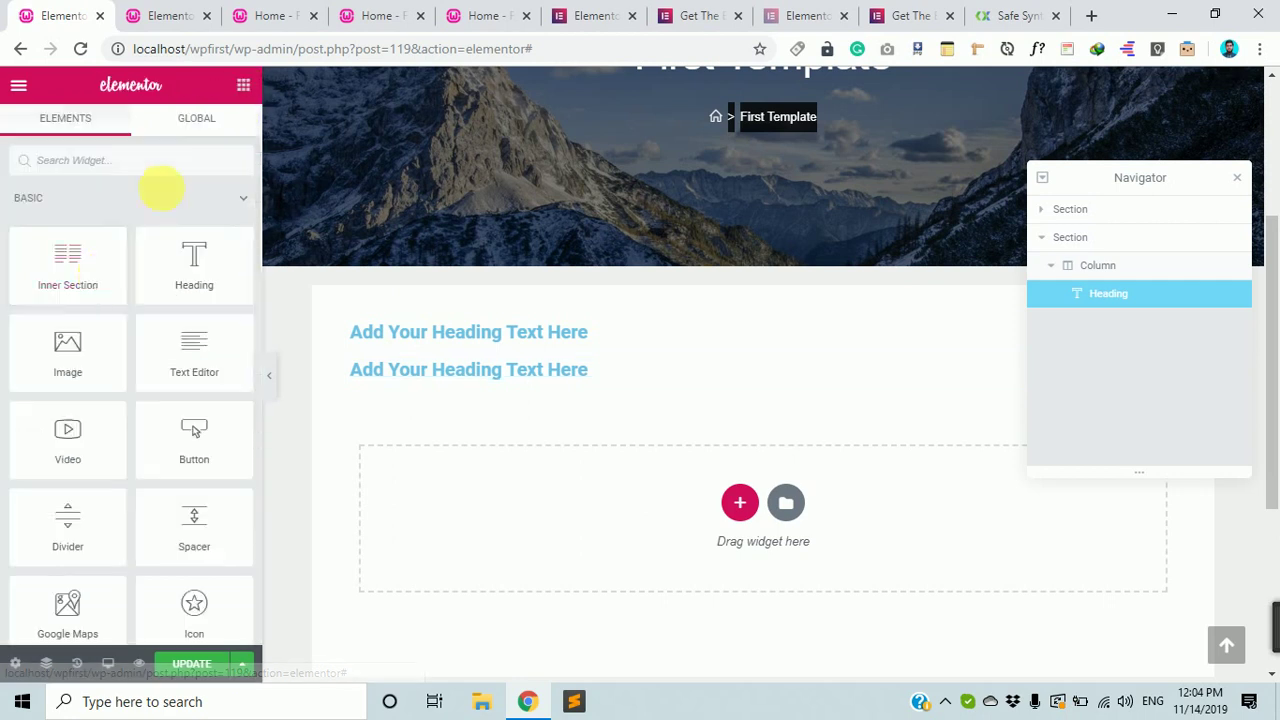
drag(67, 348, 749, 551)
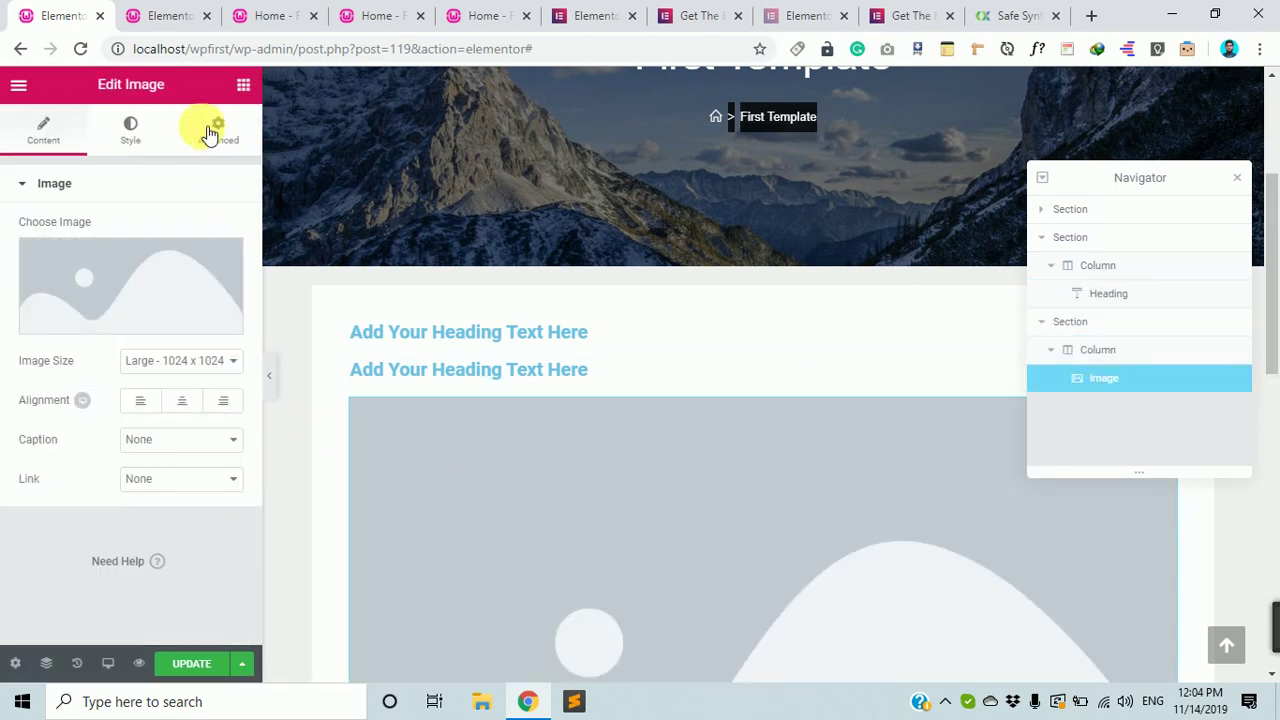
Add a Video widget above the second heading in its column and review the page
click(247, 92)
scroll(129, 380, up, 2)
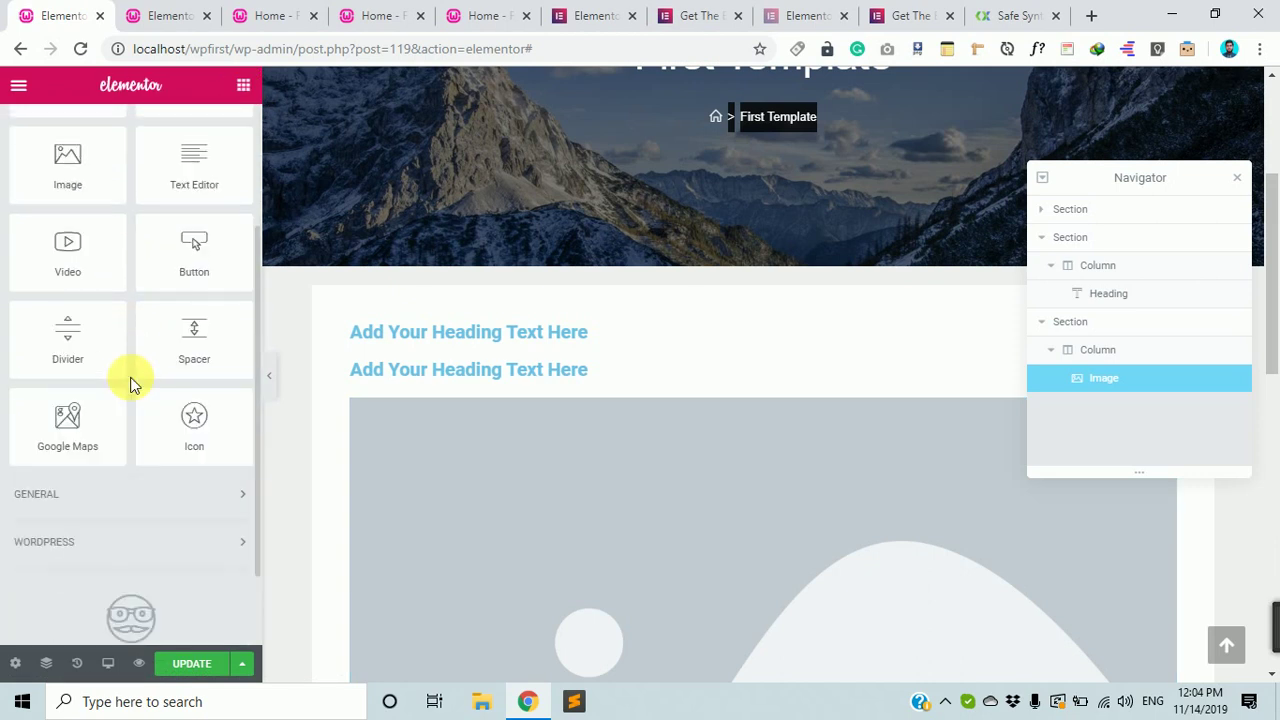
drag(103, 286, 557, 369)
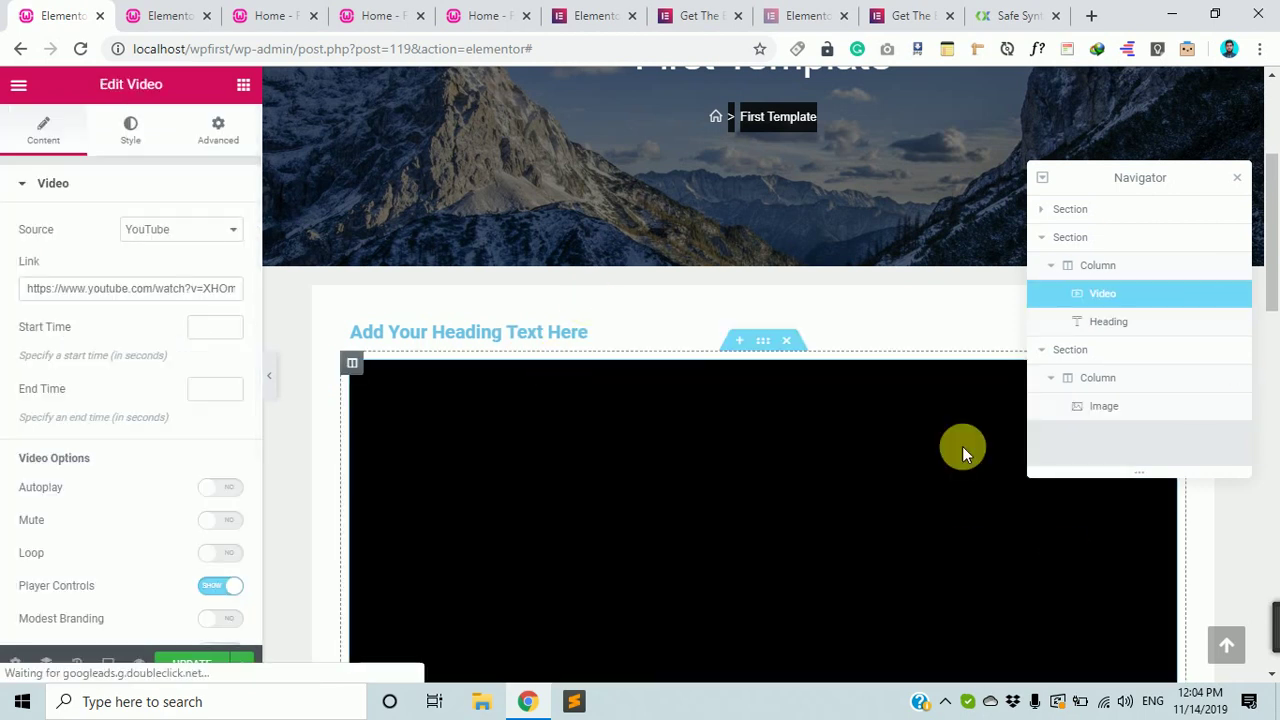
scroll(805, 505, down, 2)
scroll(805, 505, down, 2)
scroll(751, 377, up, 6)
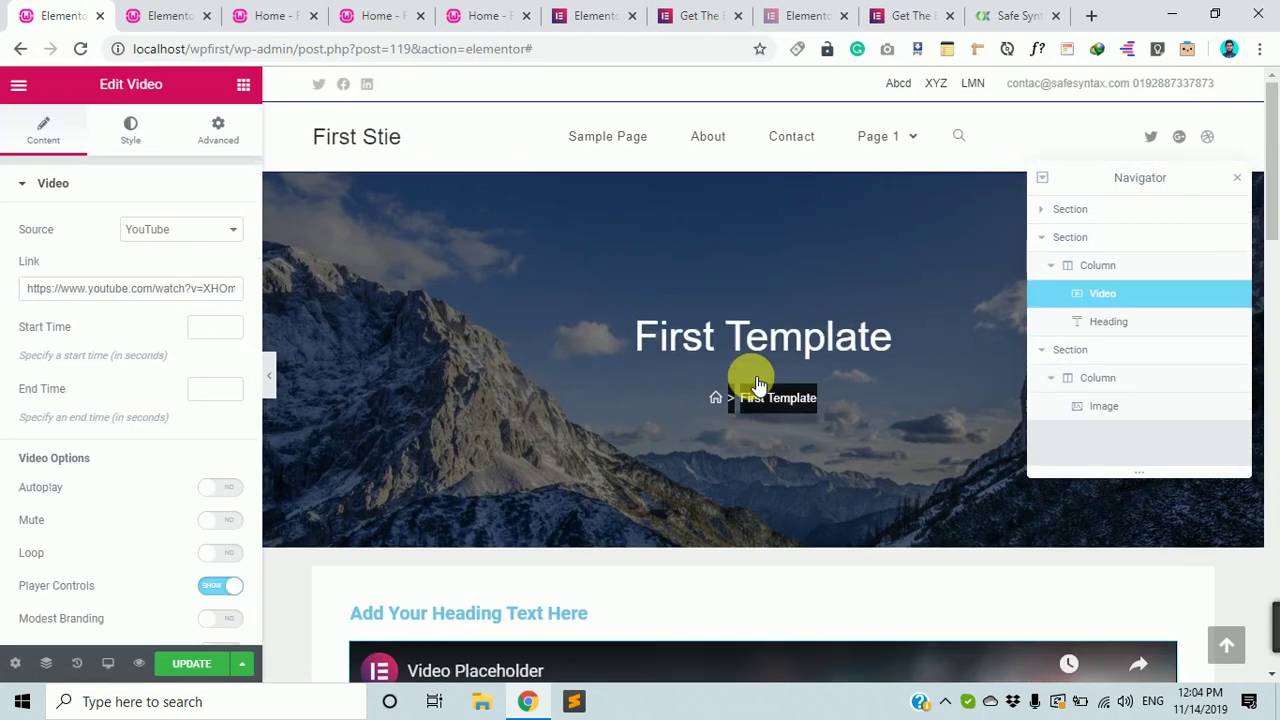
Collapse the sections in the Navigator and move the Navigator closer to the middle of the page
click(1057, 247)
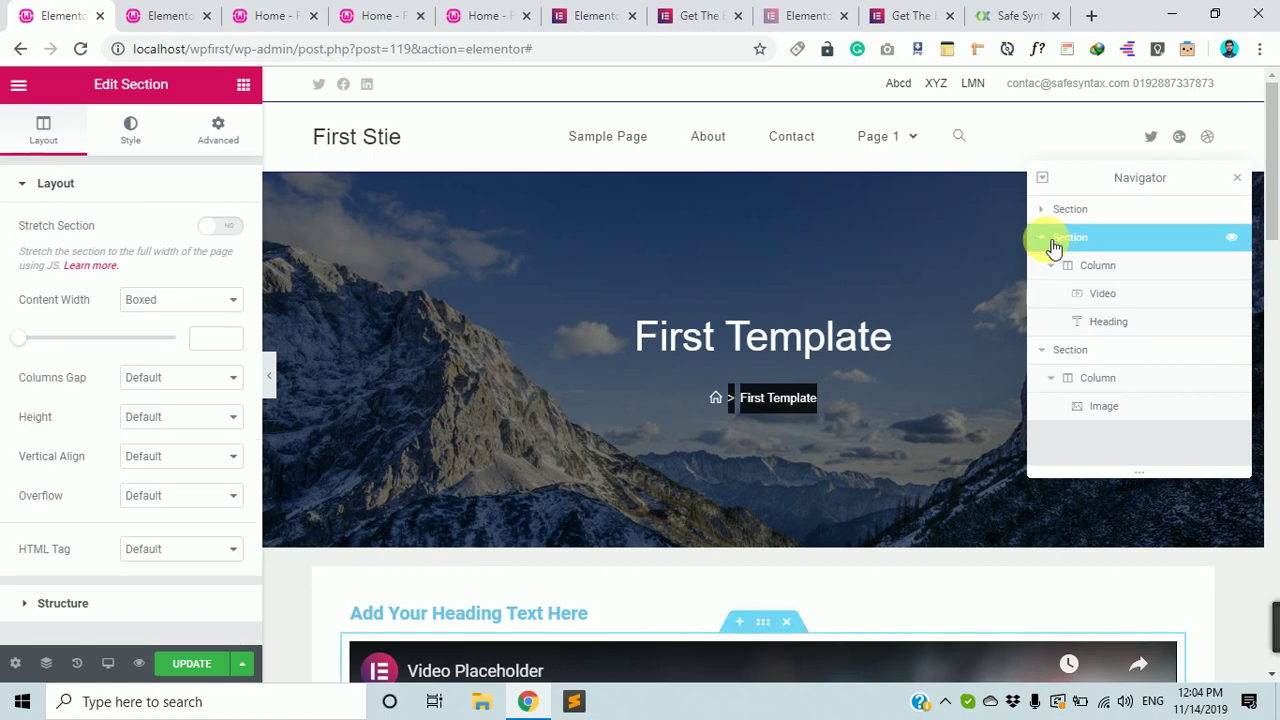
click(1052, 266)
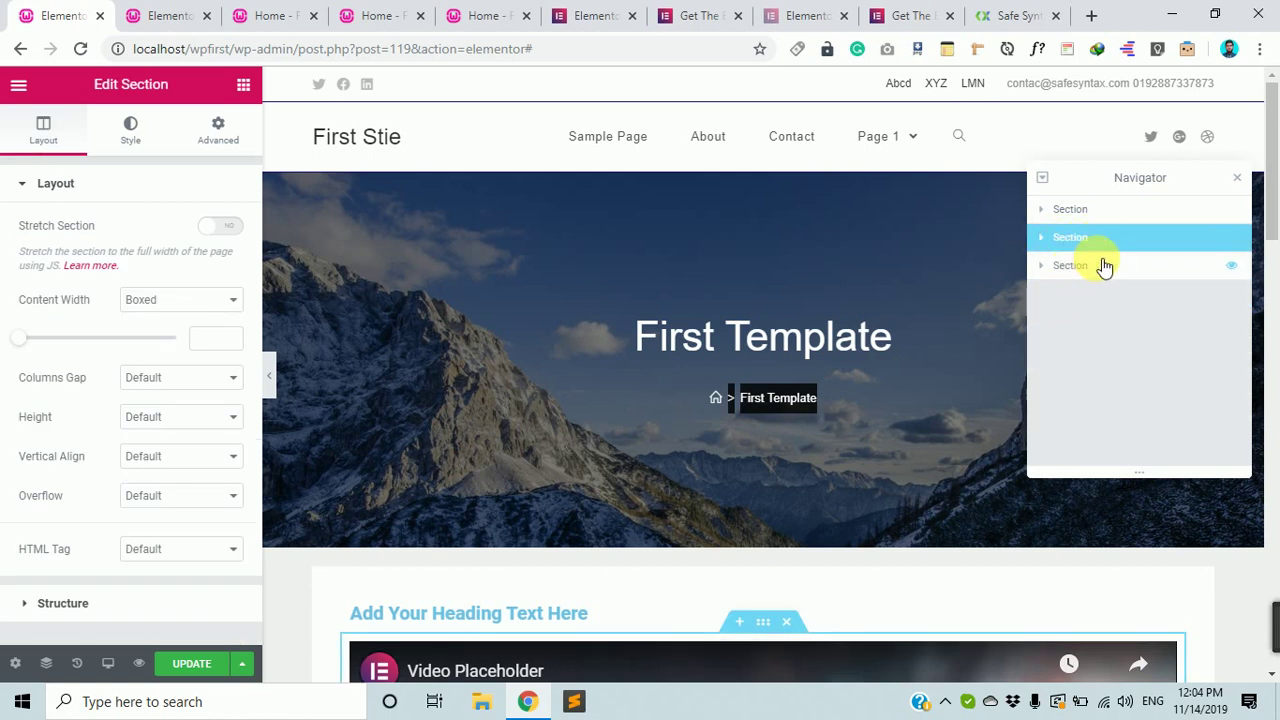
drag(1104, 178, 908, 150)
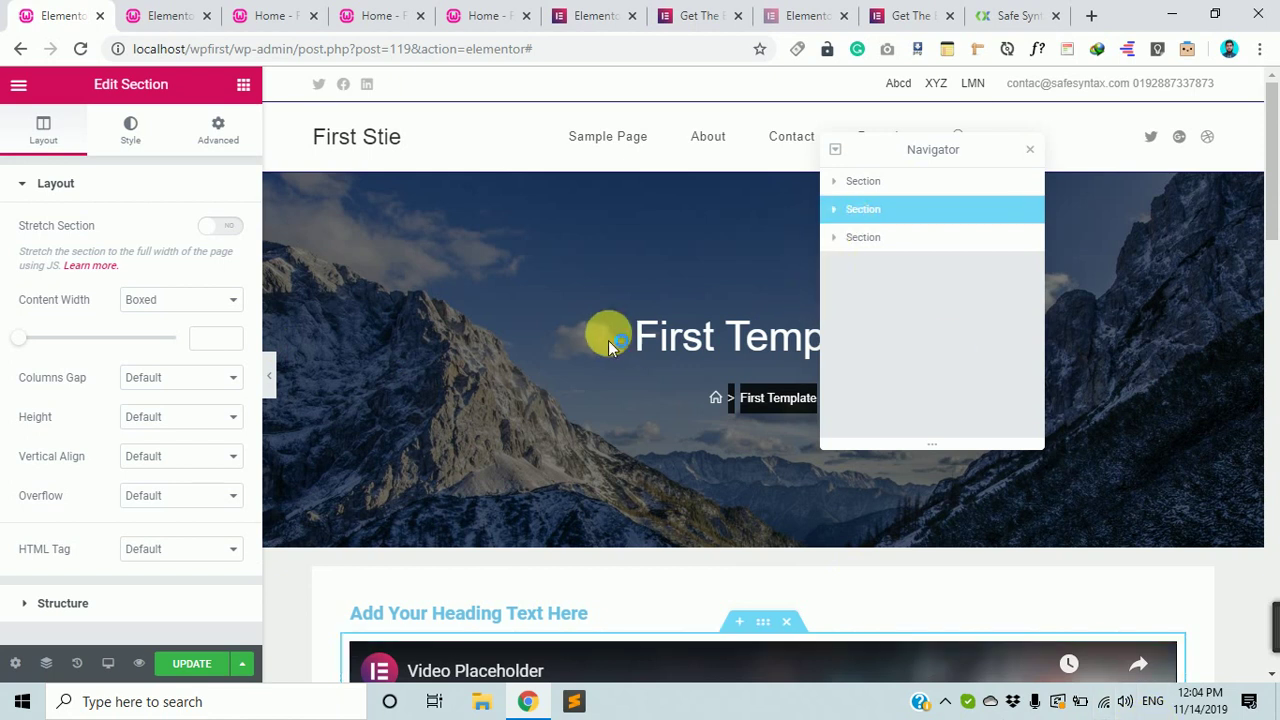
Select the second heading on the page, collapse its section in the Navigator, and locate the first and third sections from there
scroll(606, 334, down, 5)
scroll(652, 603, down, 3)
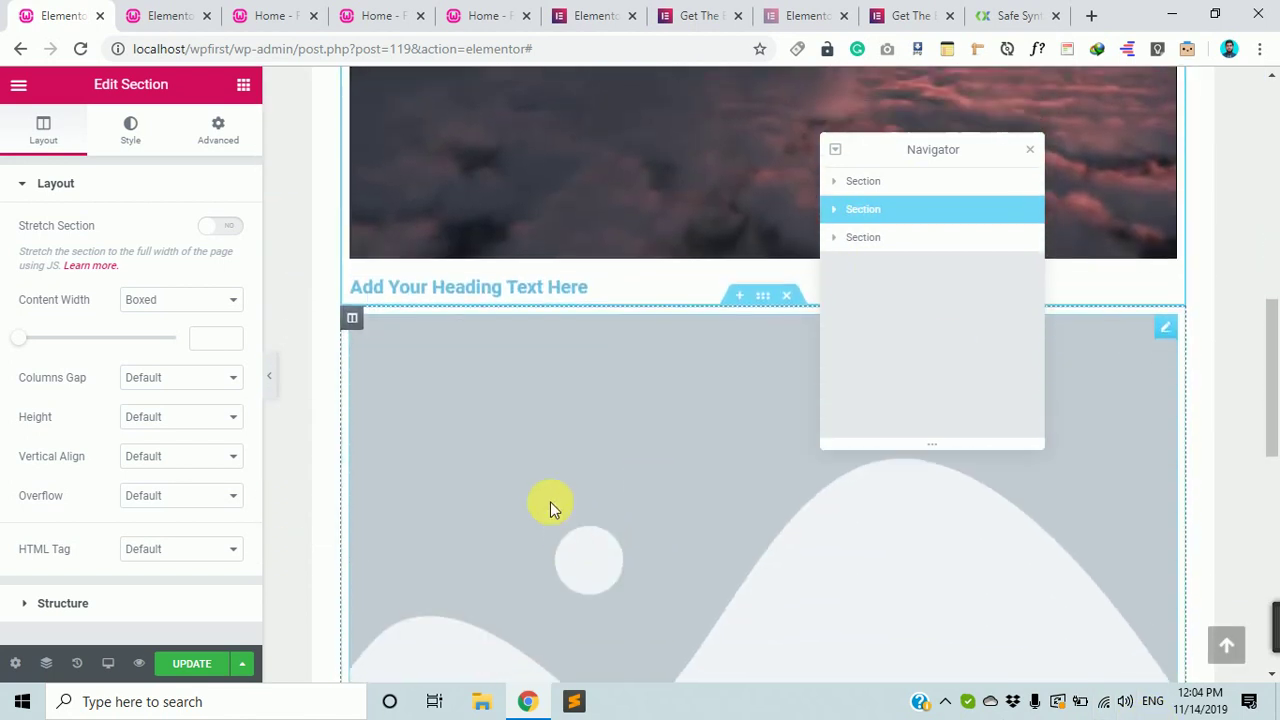
click(650, 281)
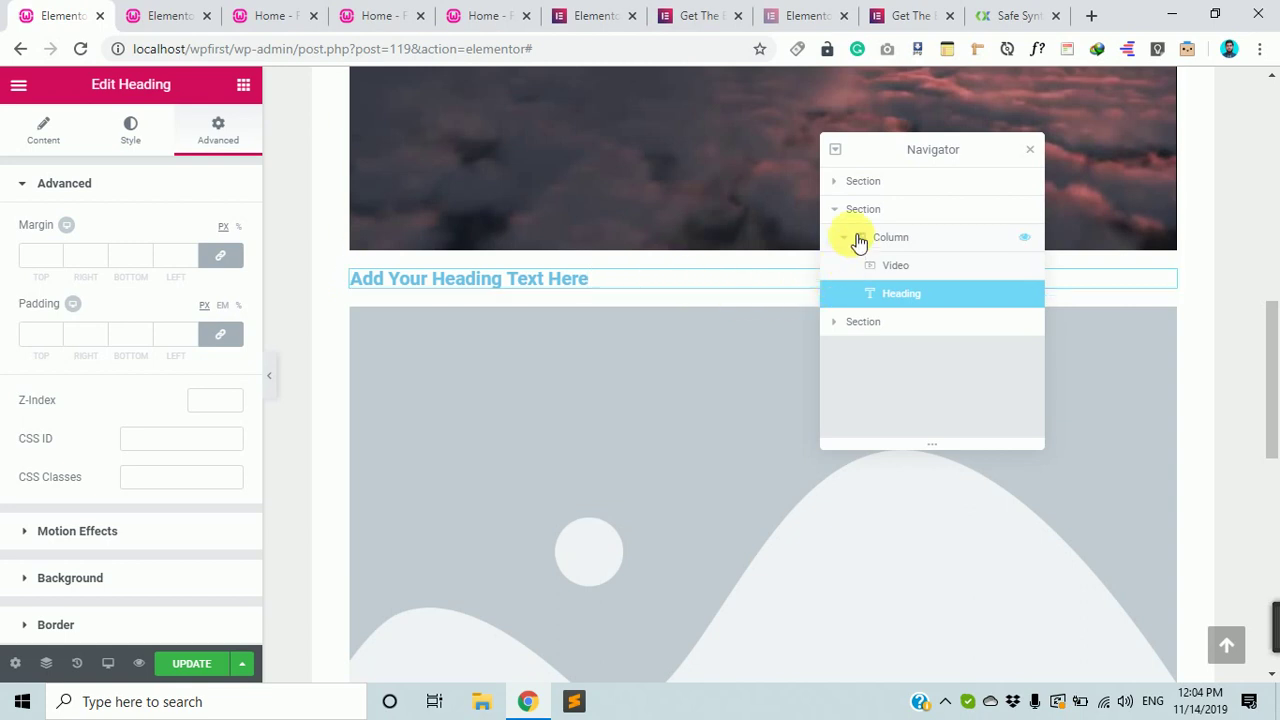
click(834, 209)
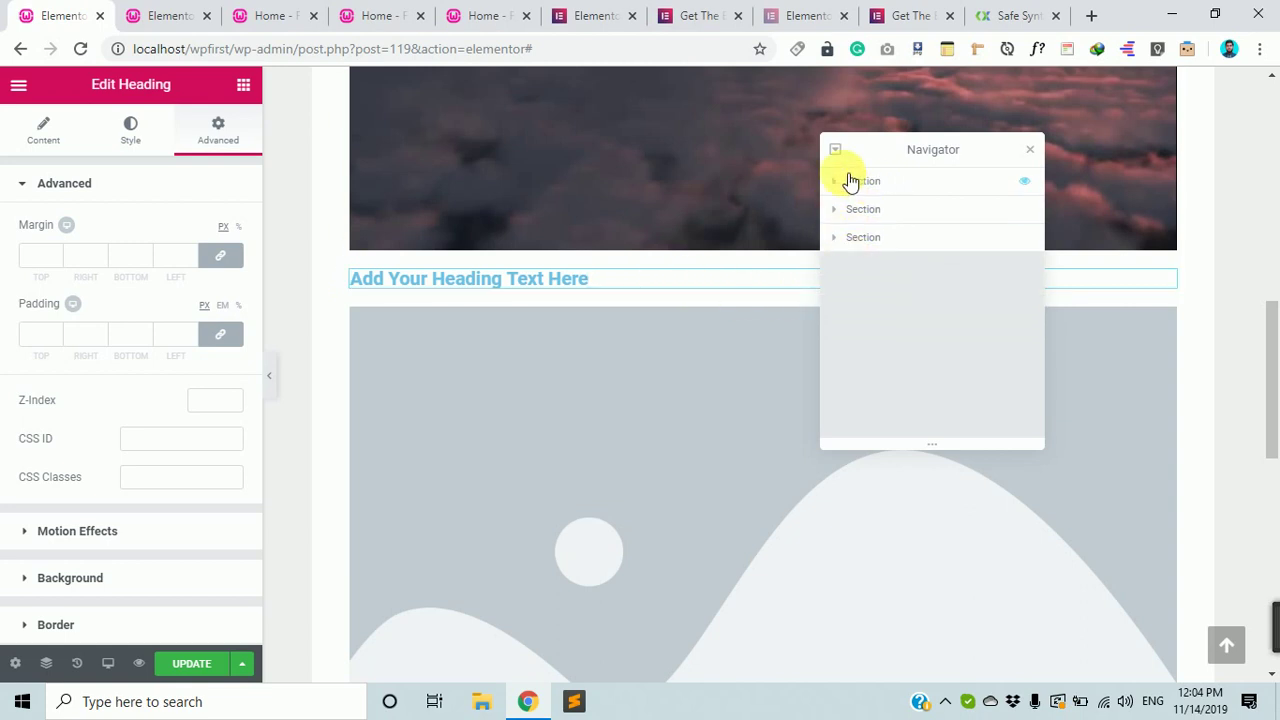
click(848, 182)
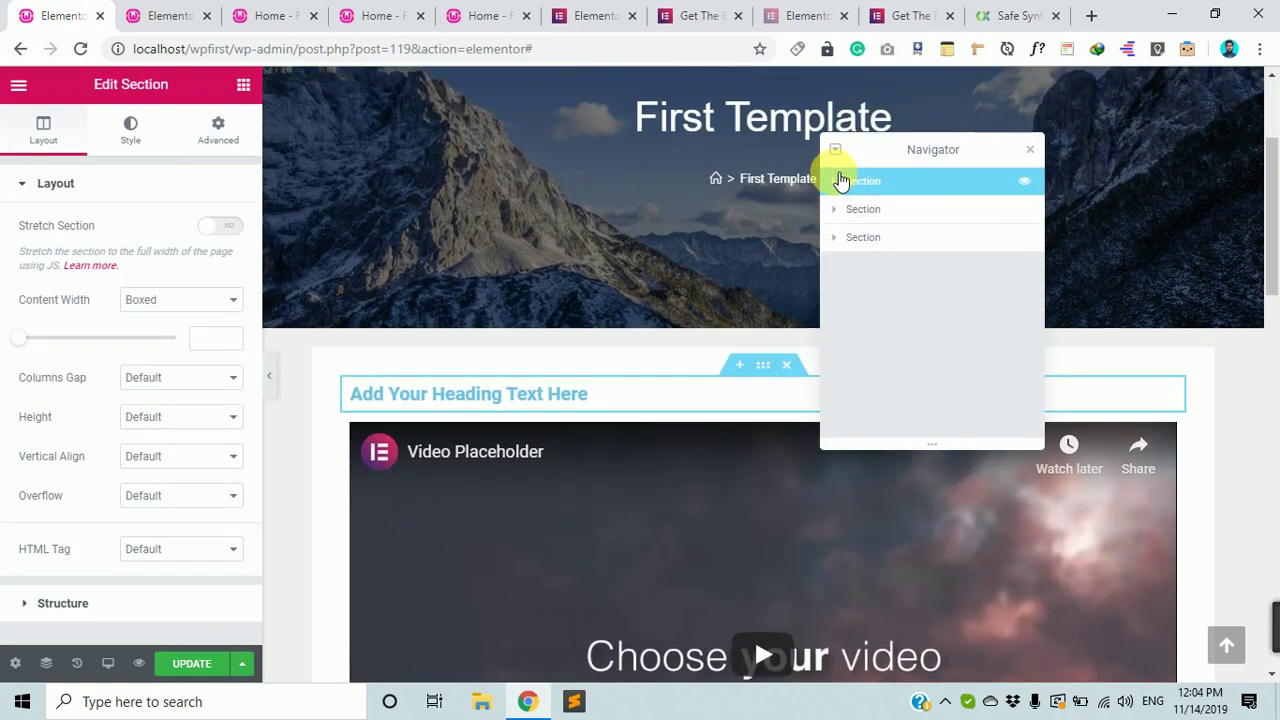
click(874, 239)
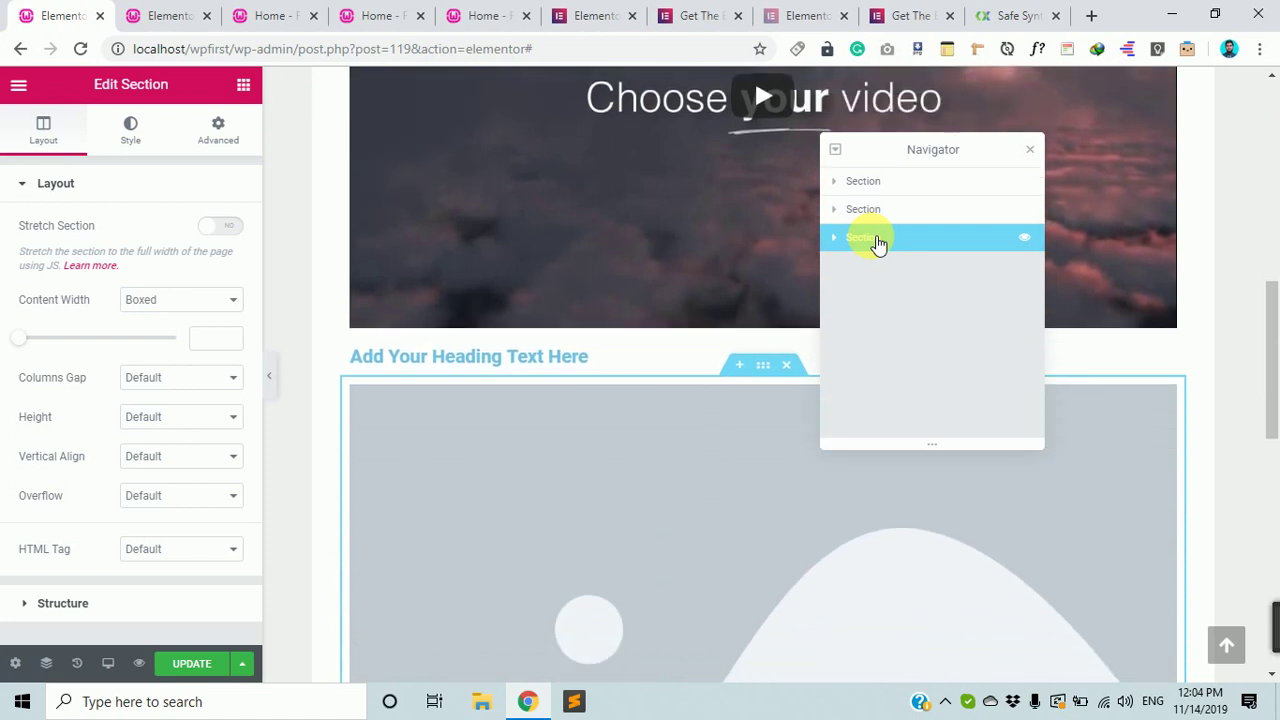
Expand the first section in the Navigator down to its Heading and open that heading's title for editing
click(834, 180)
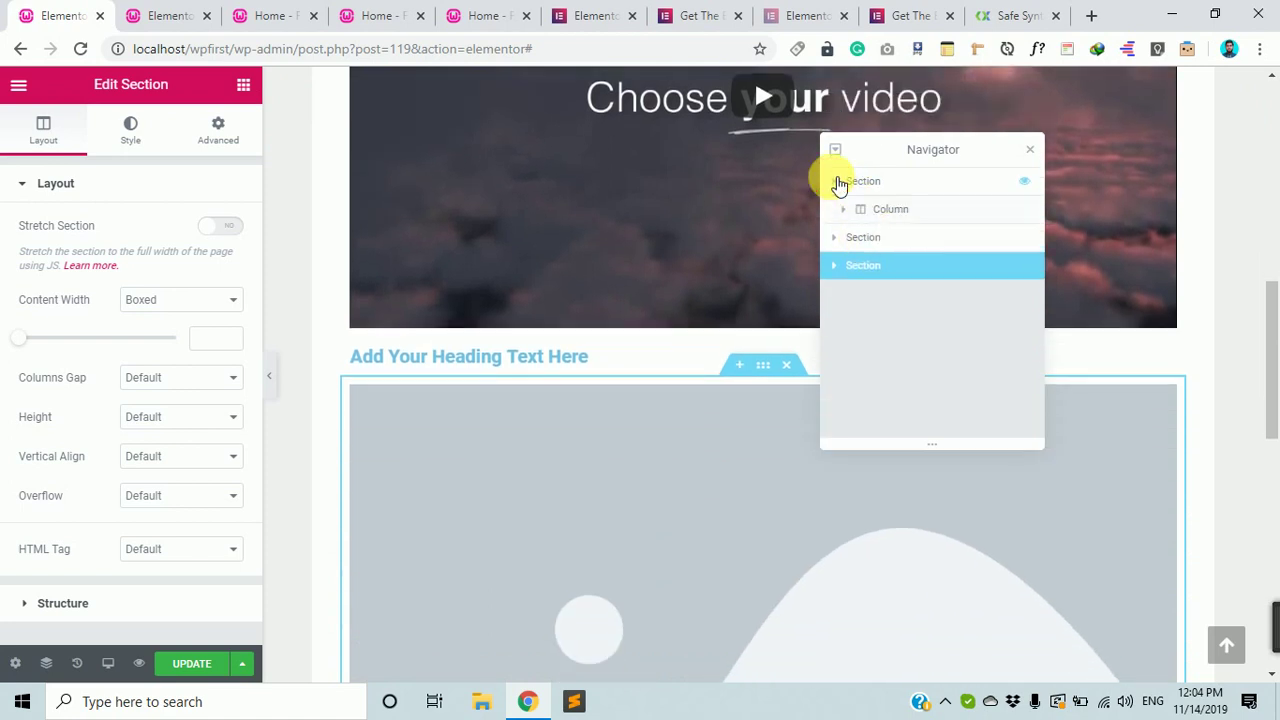
click(849, 211)
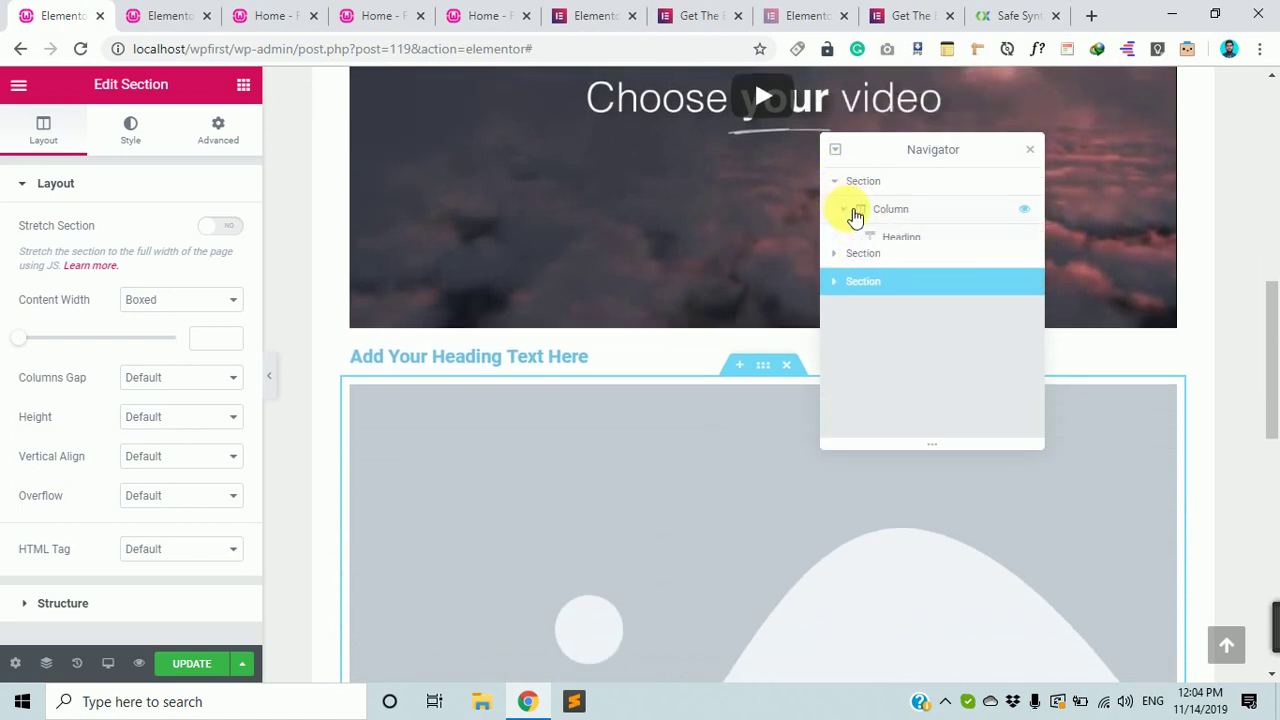
click(903, 240)
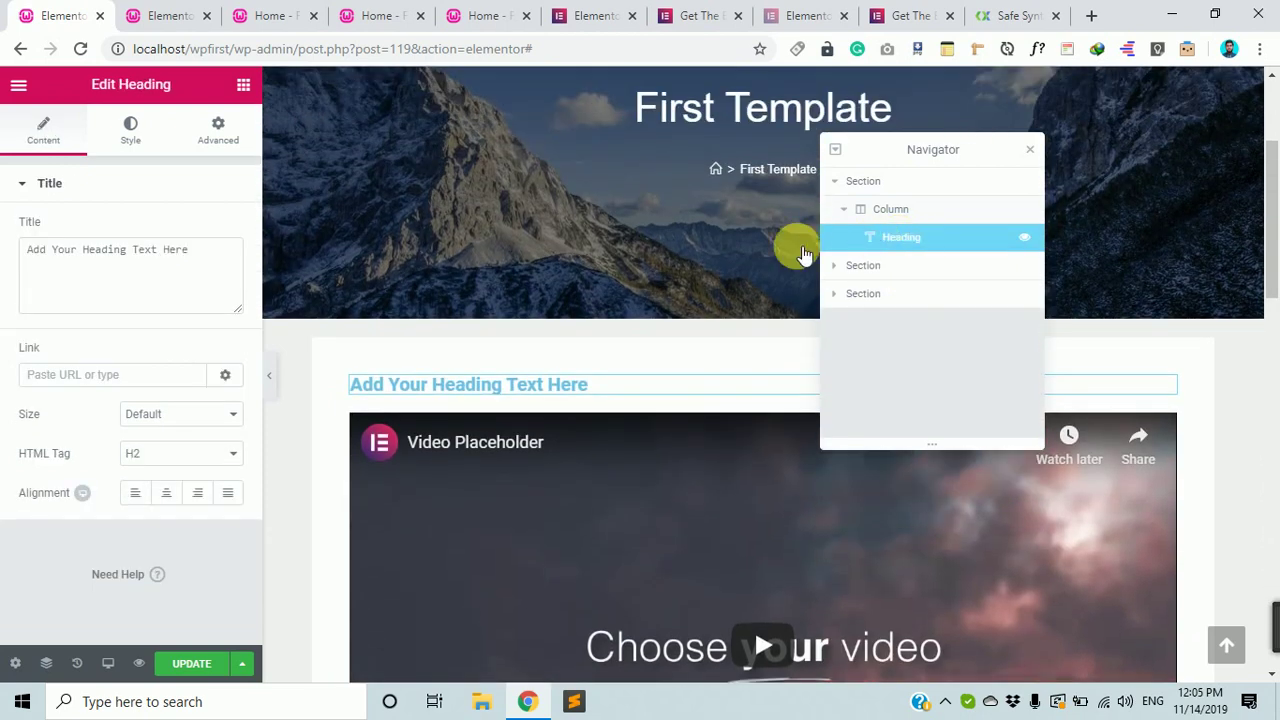
click(82, 249)
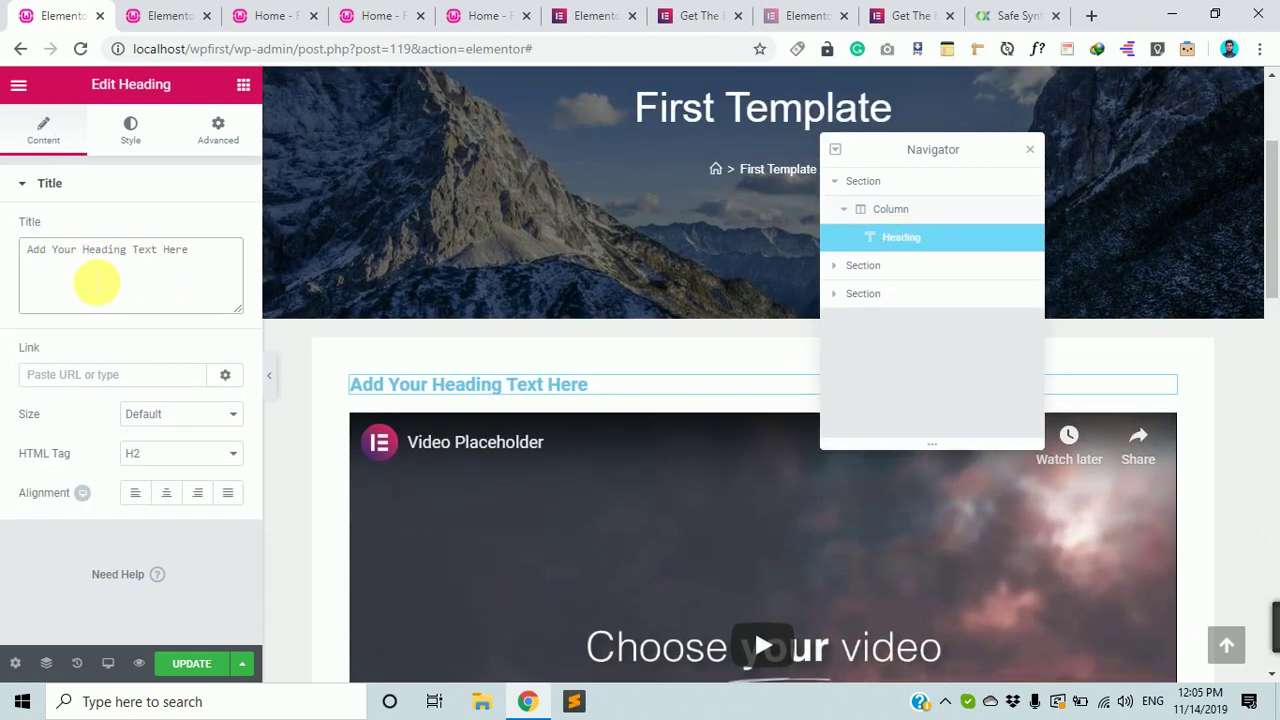
Expand the second and third sections in the Navigator and open the Image widget's settings from there
click(843, 266)
click(843, 293)
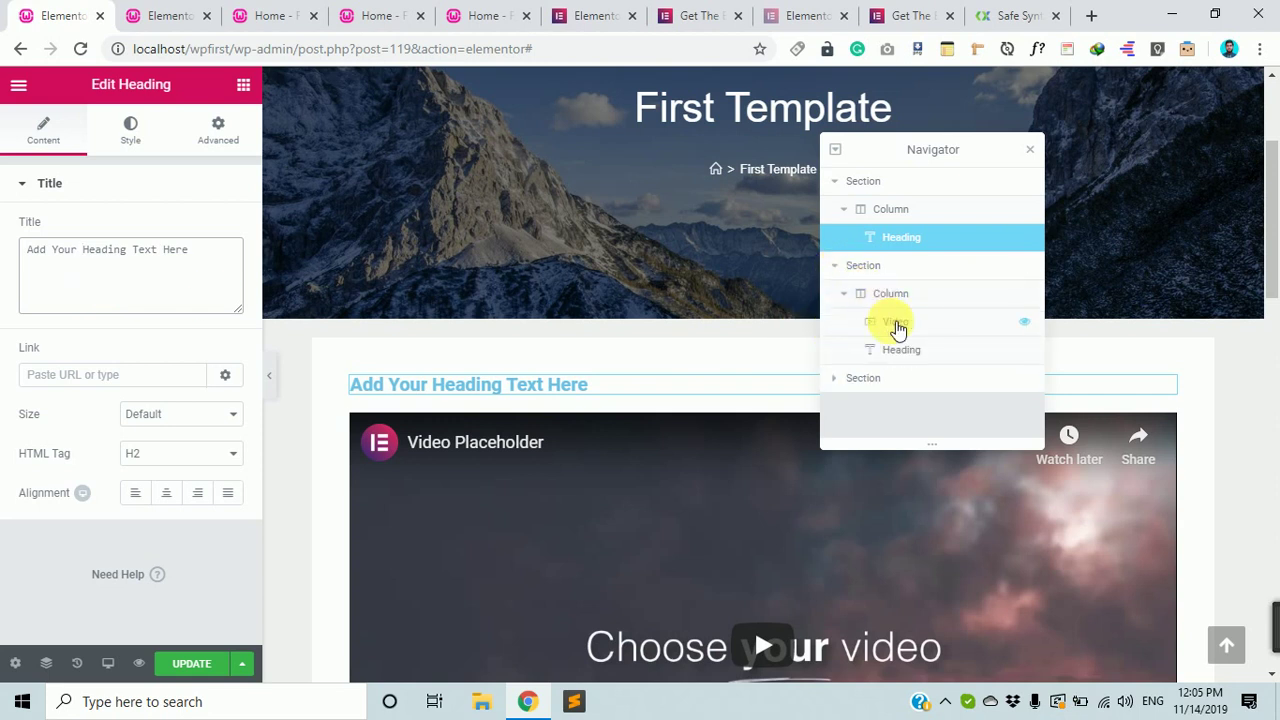
click(843, 383)
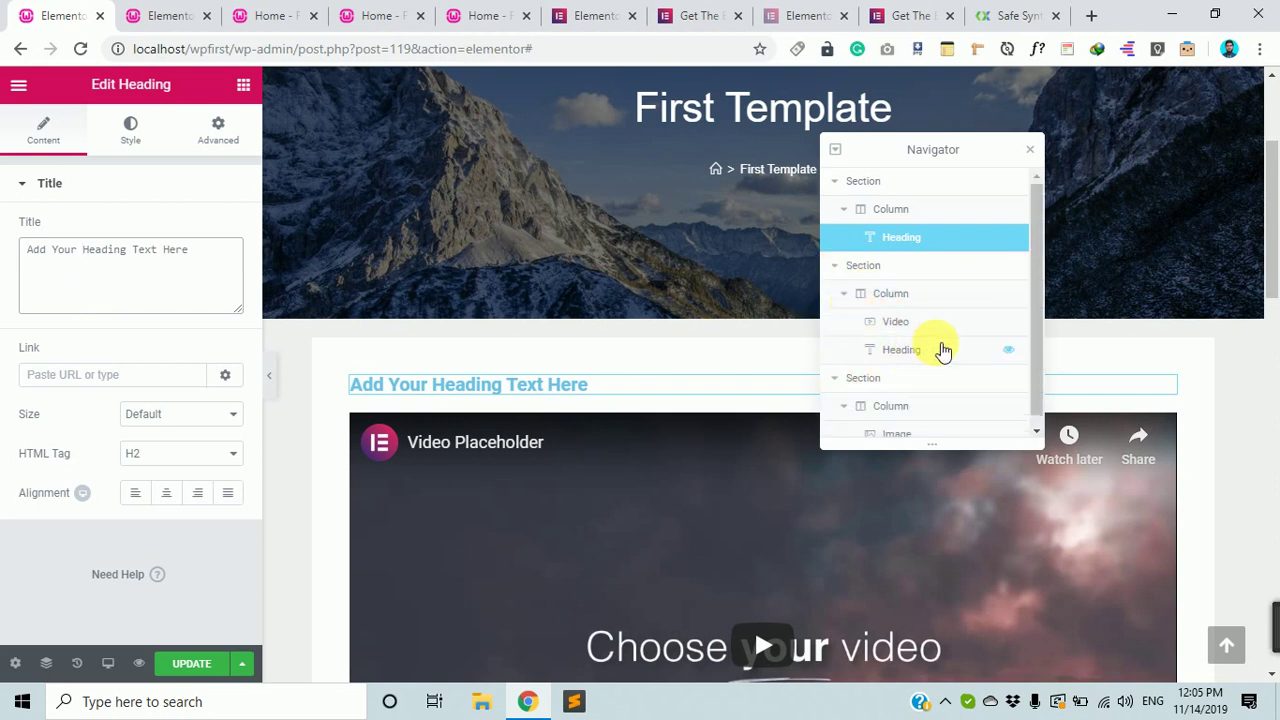
scroll(891, 400, down, 1)
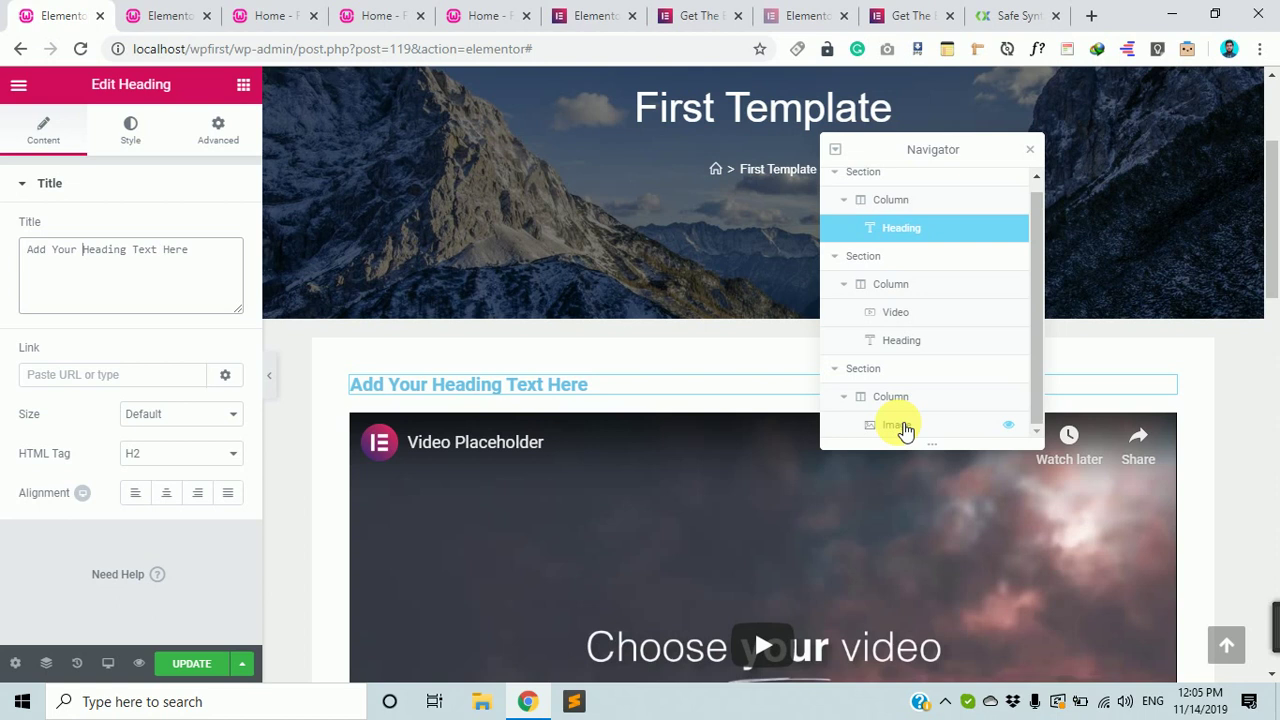
click(897, 425)
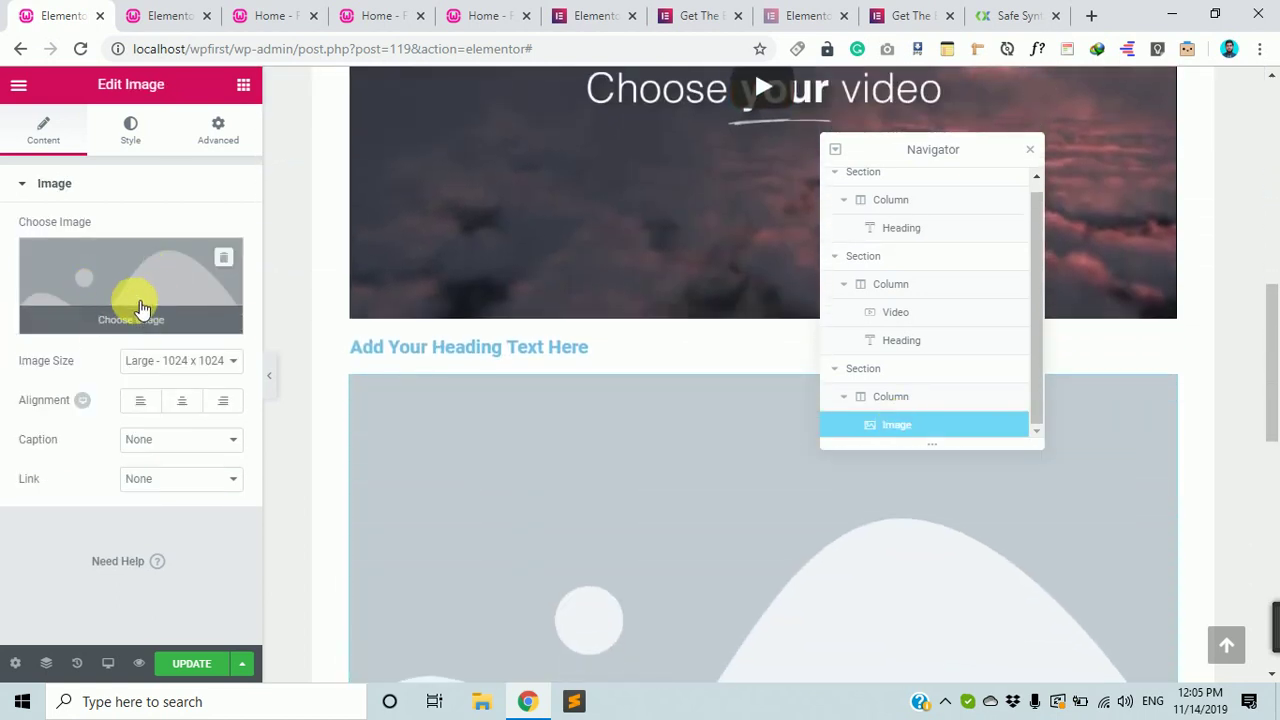
Collapse the third, second and first sections one by one in the Navigator
scroll(838, 377, up, 1)
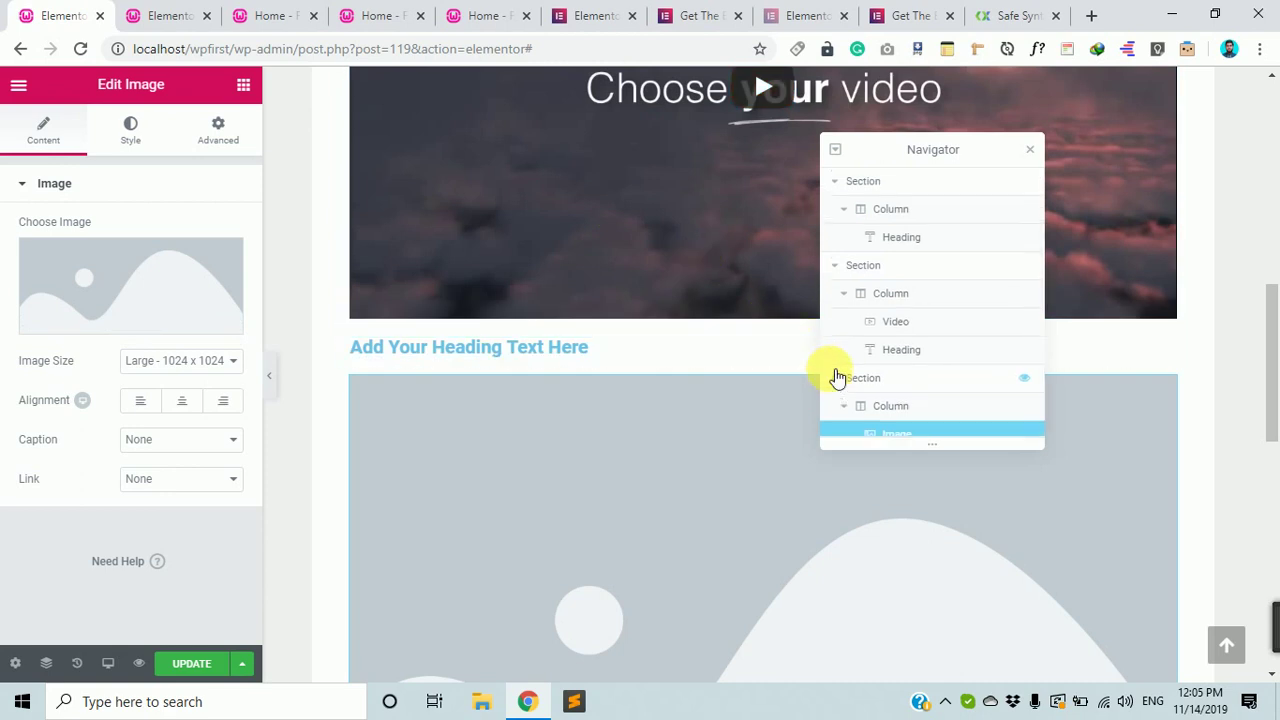
click(836, 377)
scroll(600, 185, up, 4)
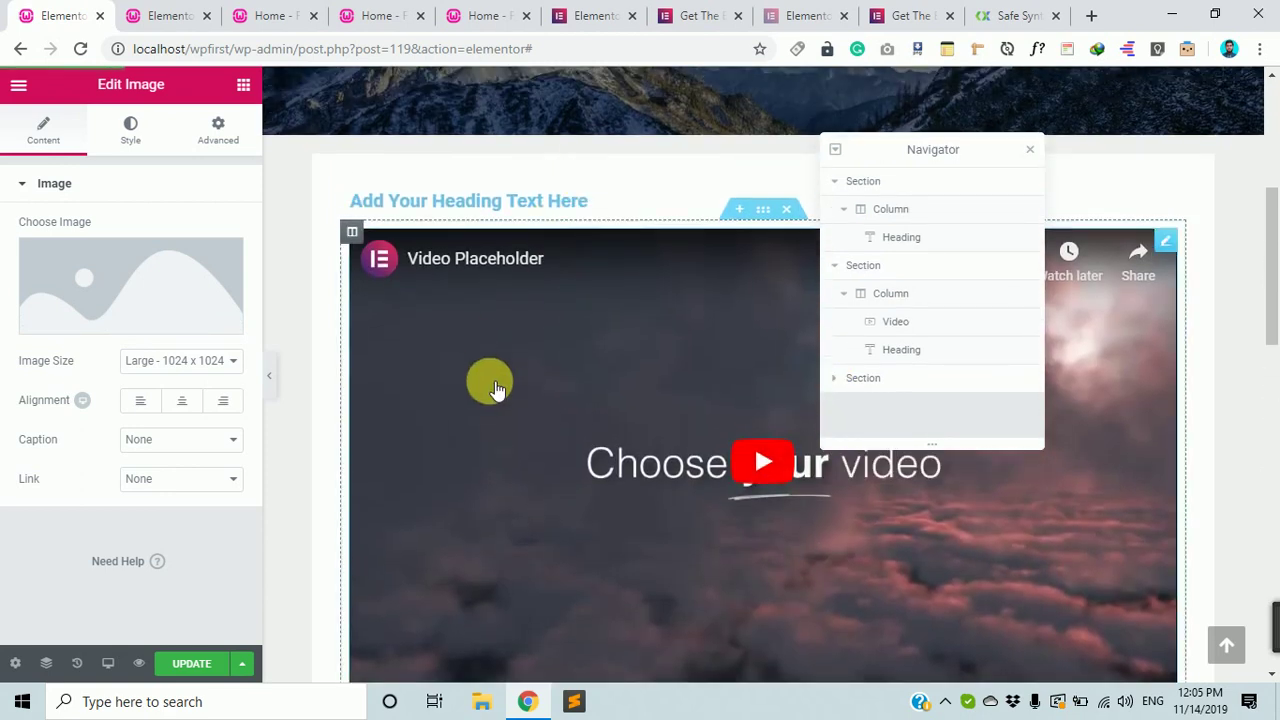
click(843, 270)
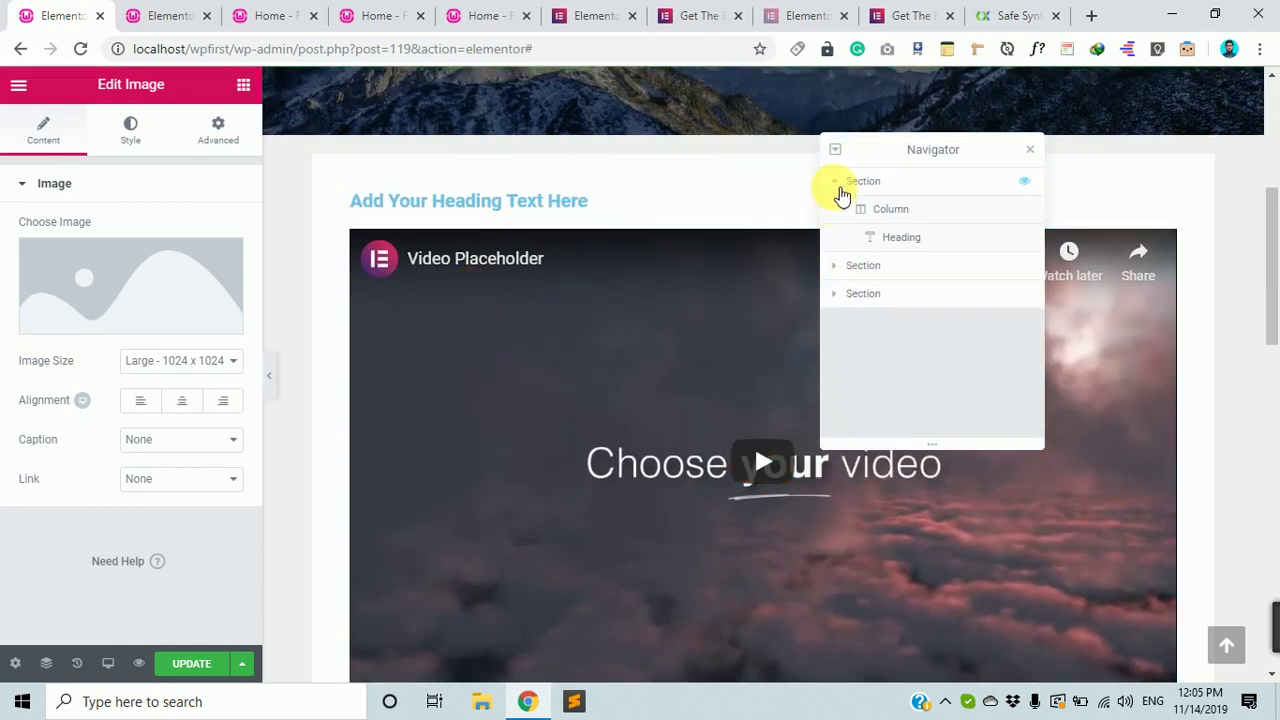
click(841, 188)
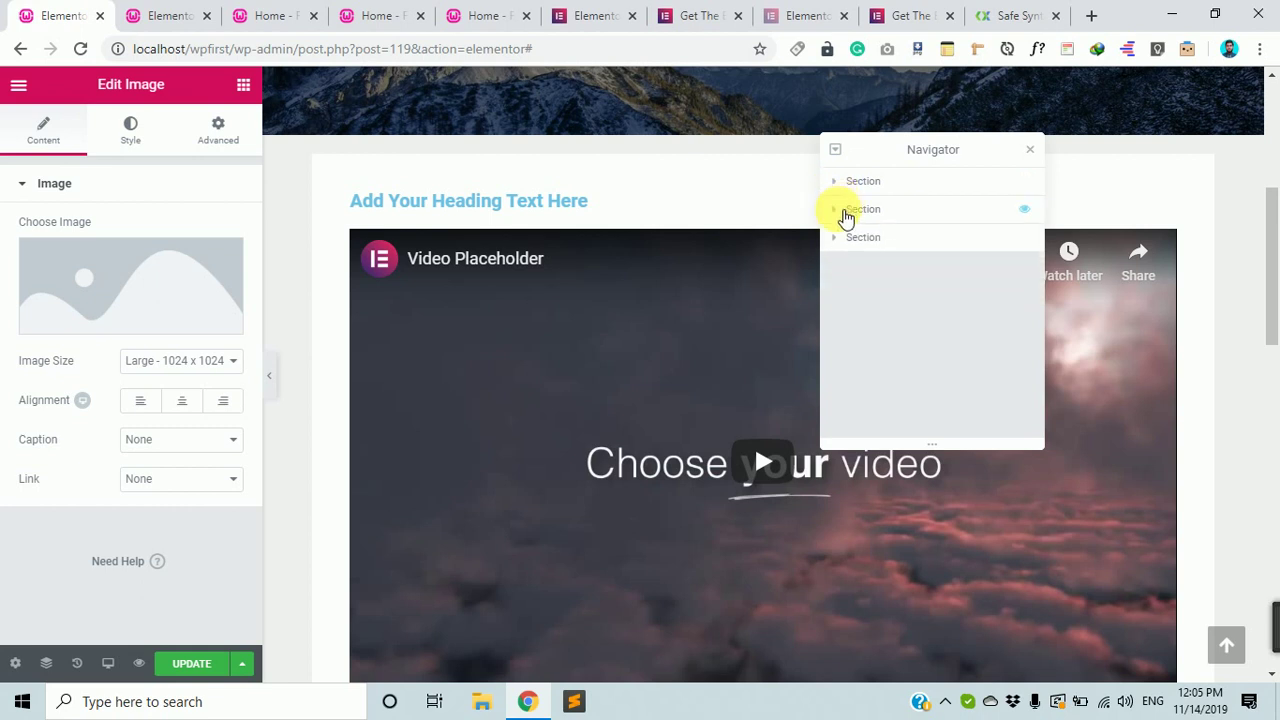
Expand the second section in the Navigator, hide and show it again, and collapse it
click(843, 209)
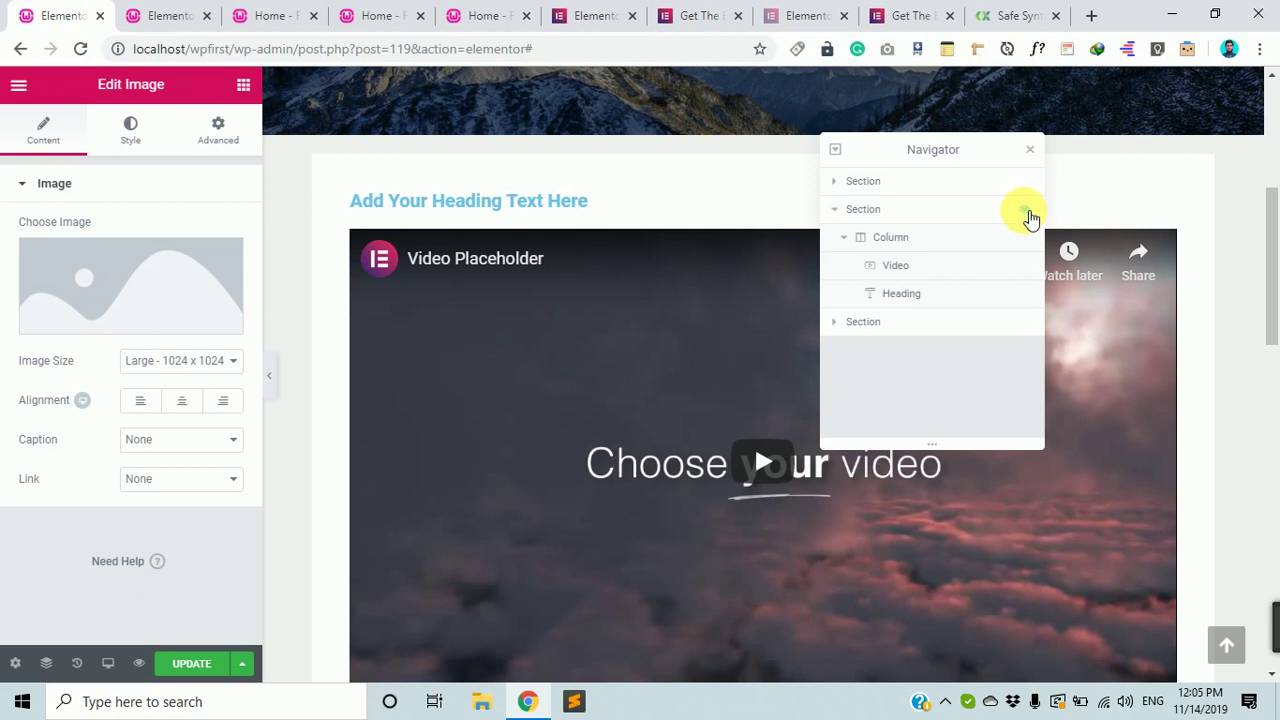
click(1025, 210)
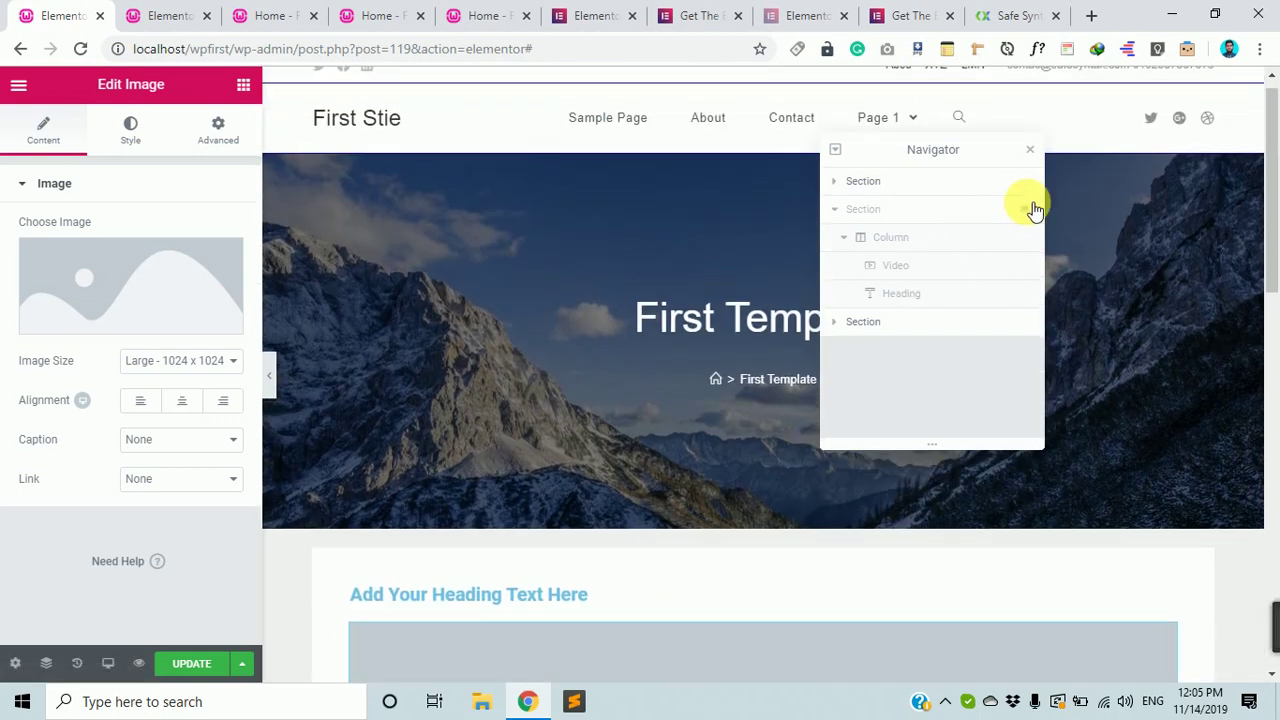
click(1024, 209)
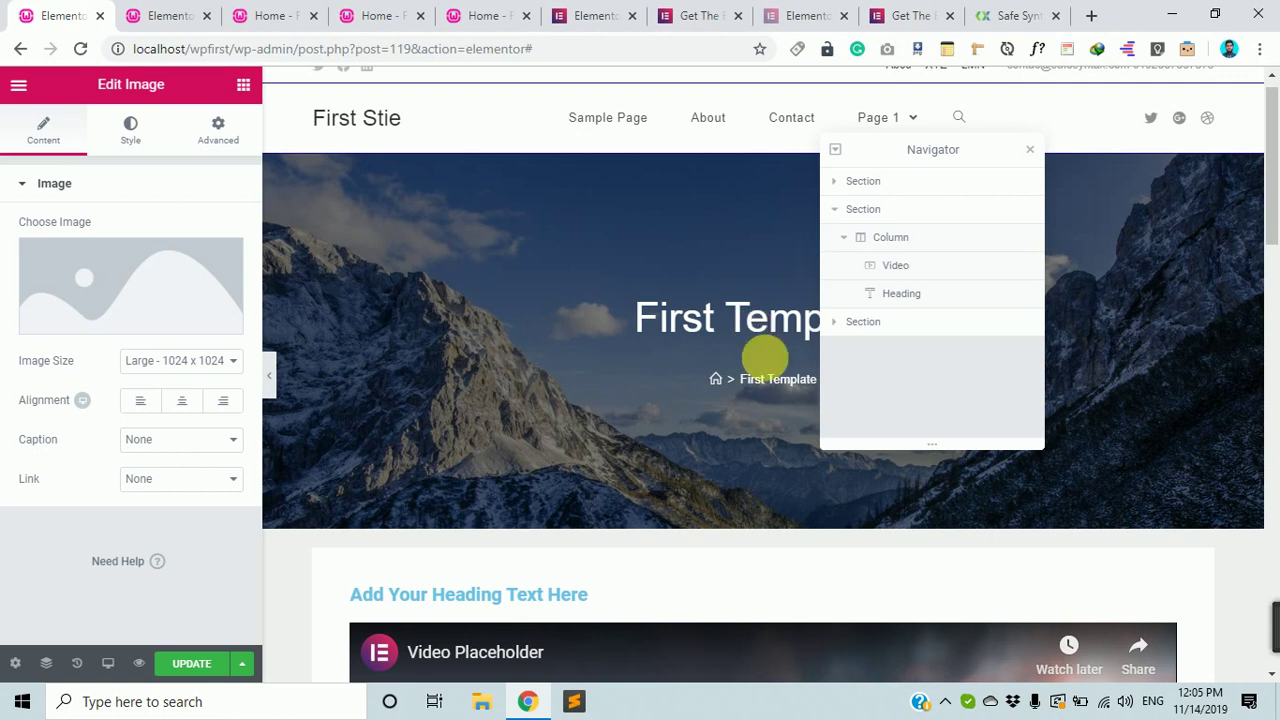
click(834, 209)
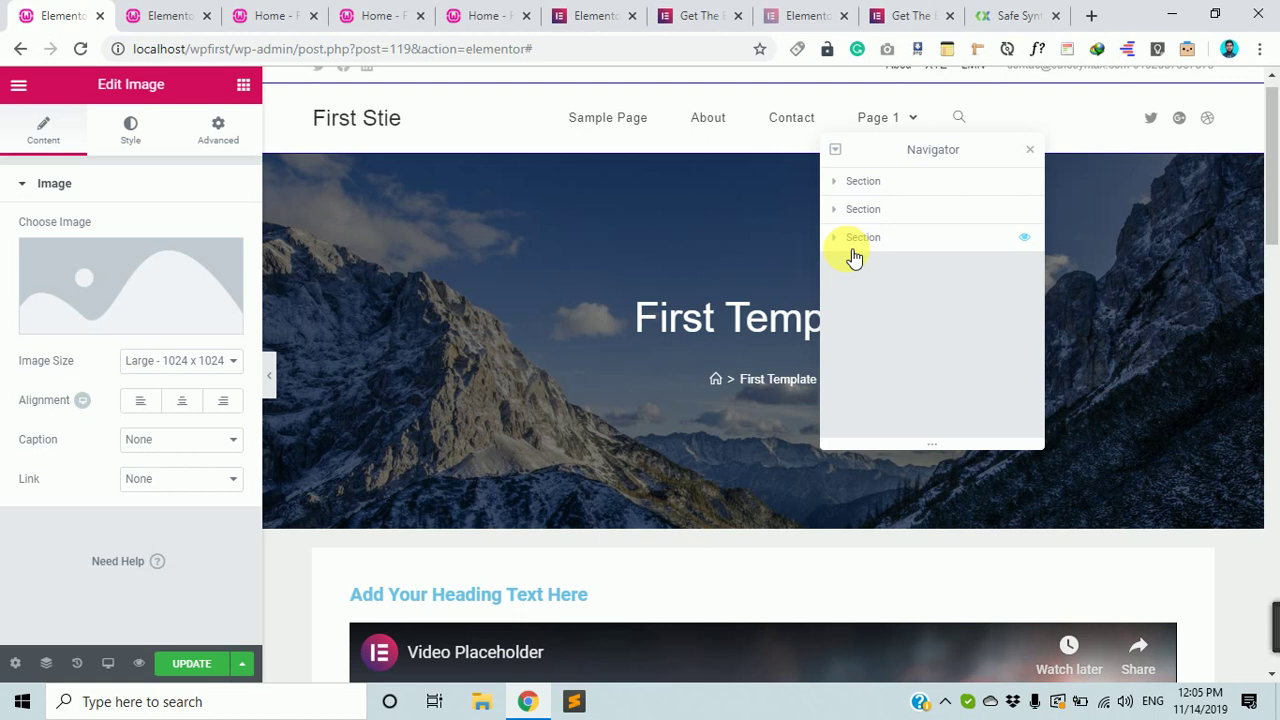
Move the Navigator over the video and try expanding and collapsing all elements at once, leaving them collapsed
scroll(400, 495, down, 5)
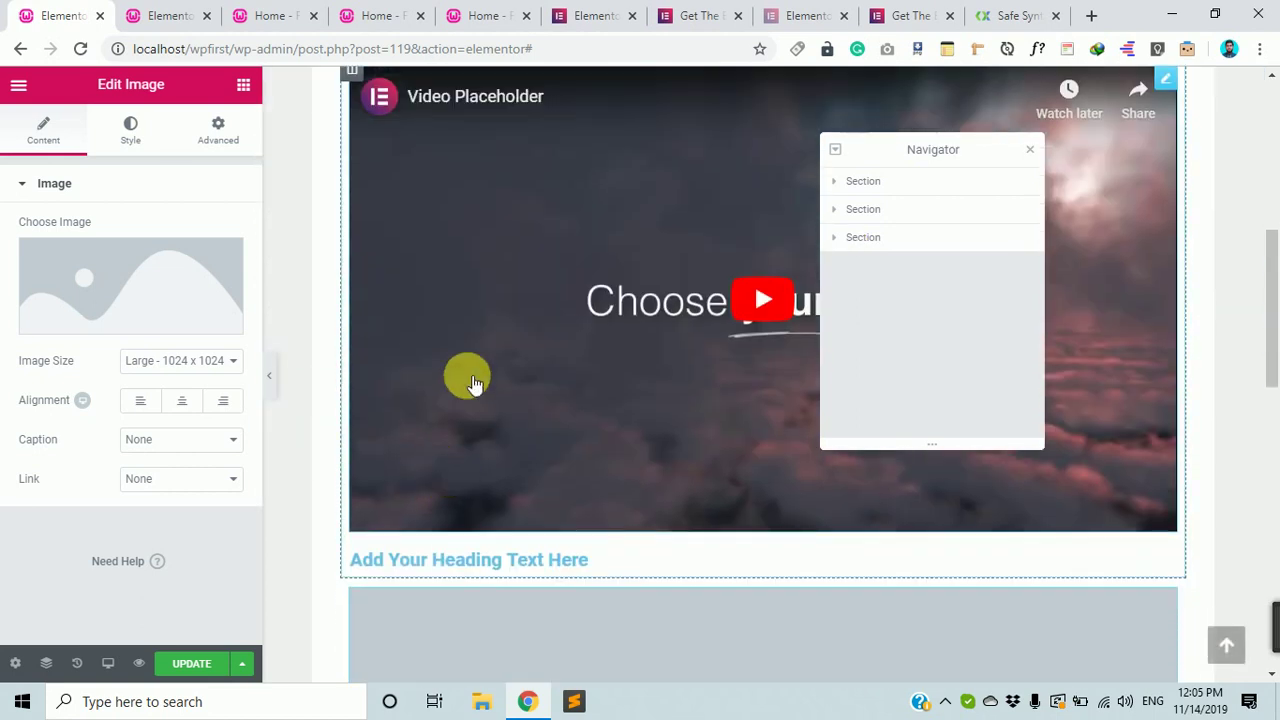
drag(936, 151, 811, 248)
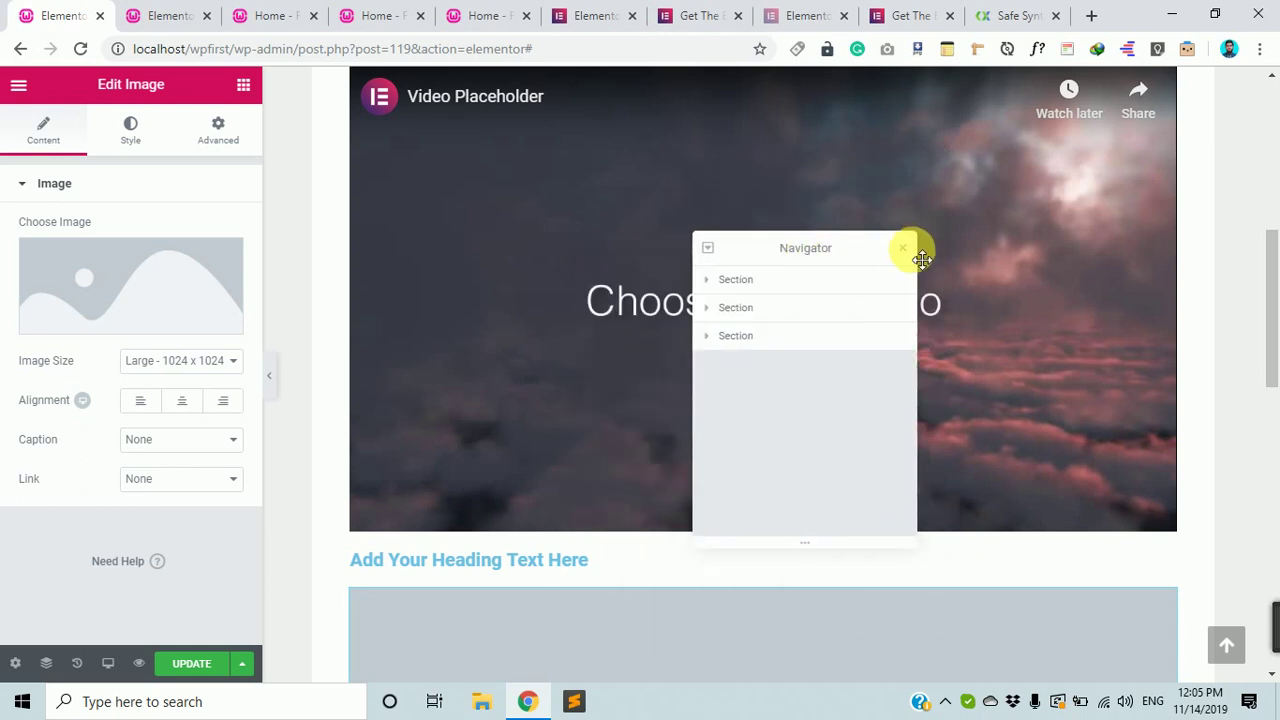
click(709, 249)
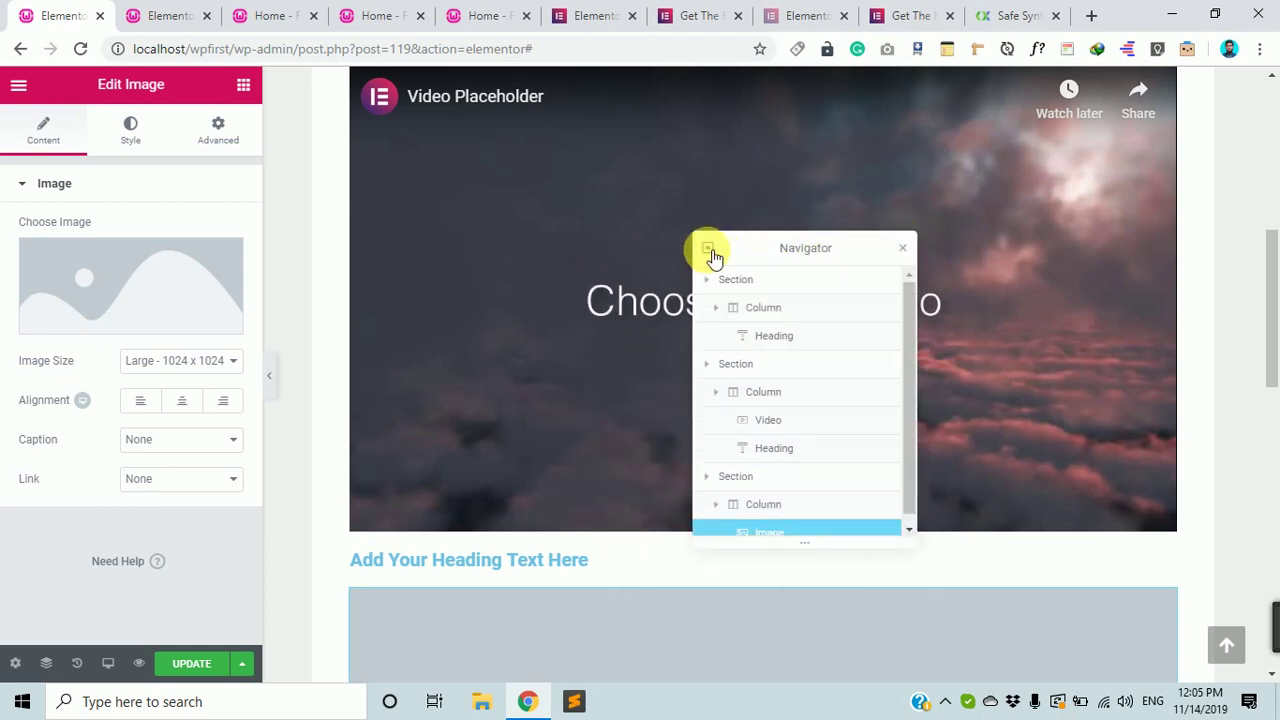
click(709, 249)
click(709, 249)
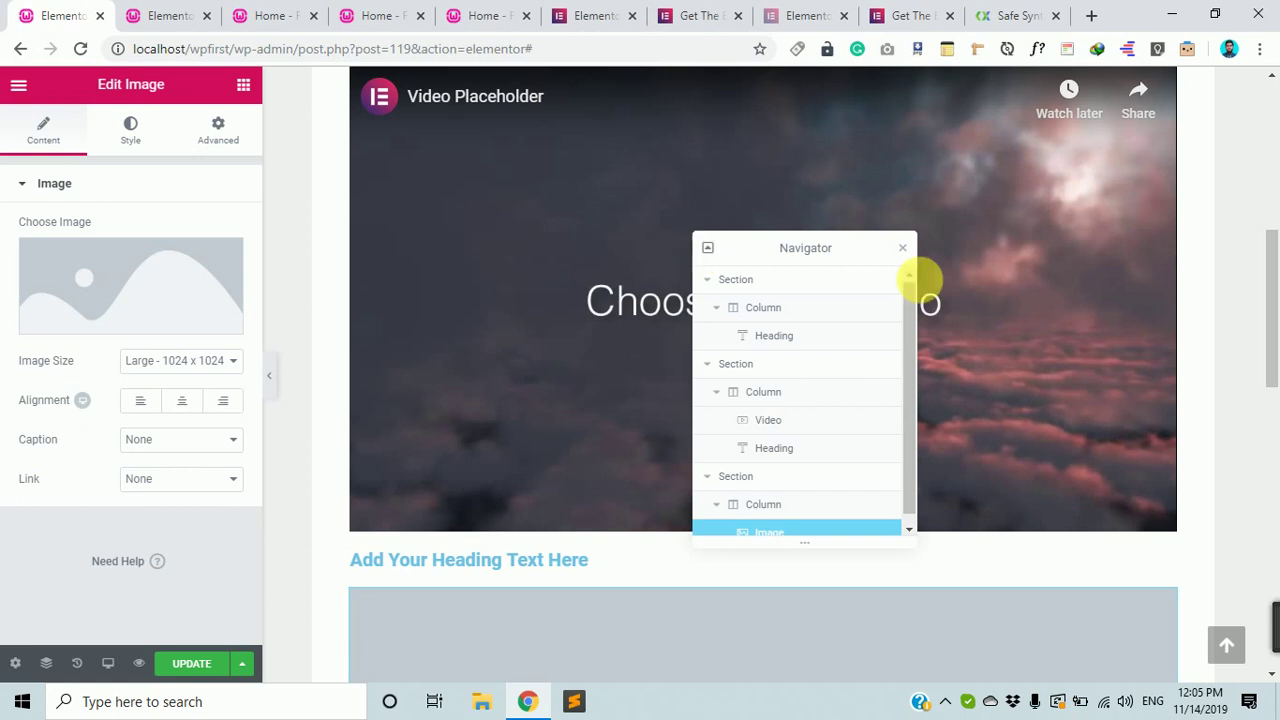
click(708, 250)
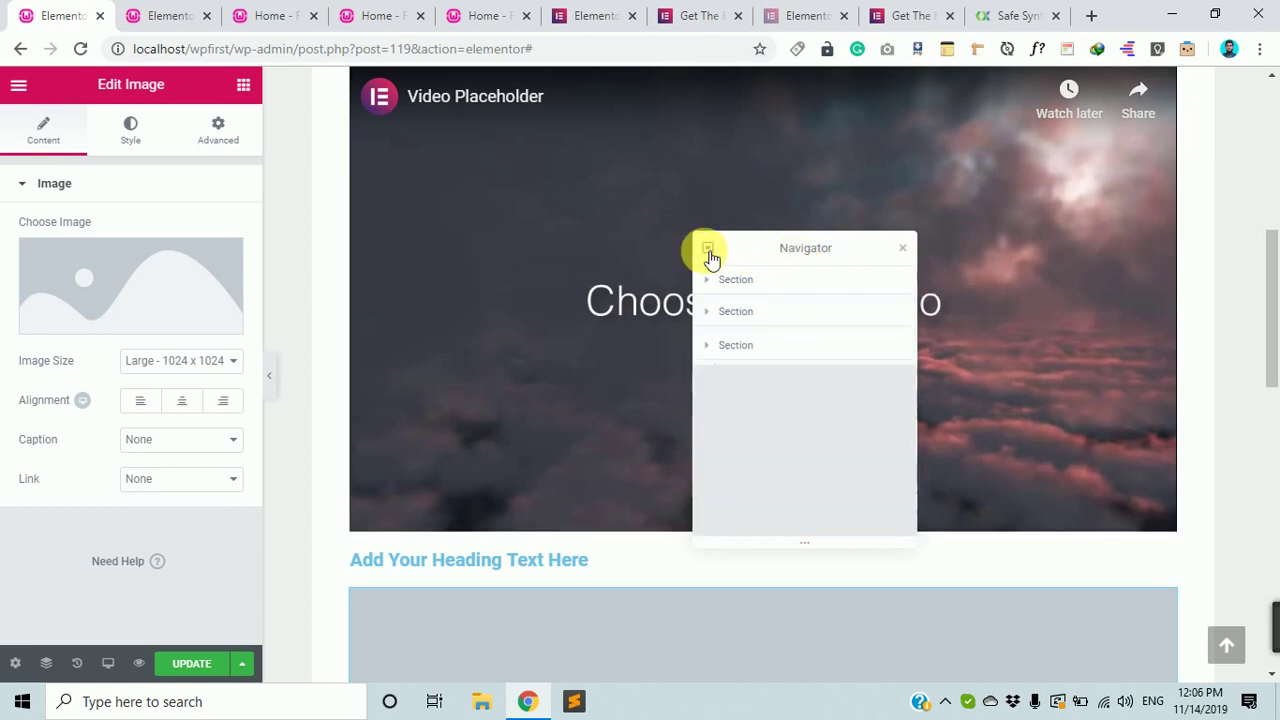
Expand and collapse all elements in the Navigator once more, and close the Navigator
click(709, 252)
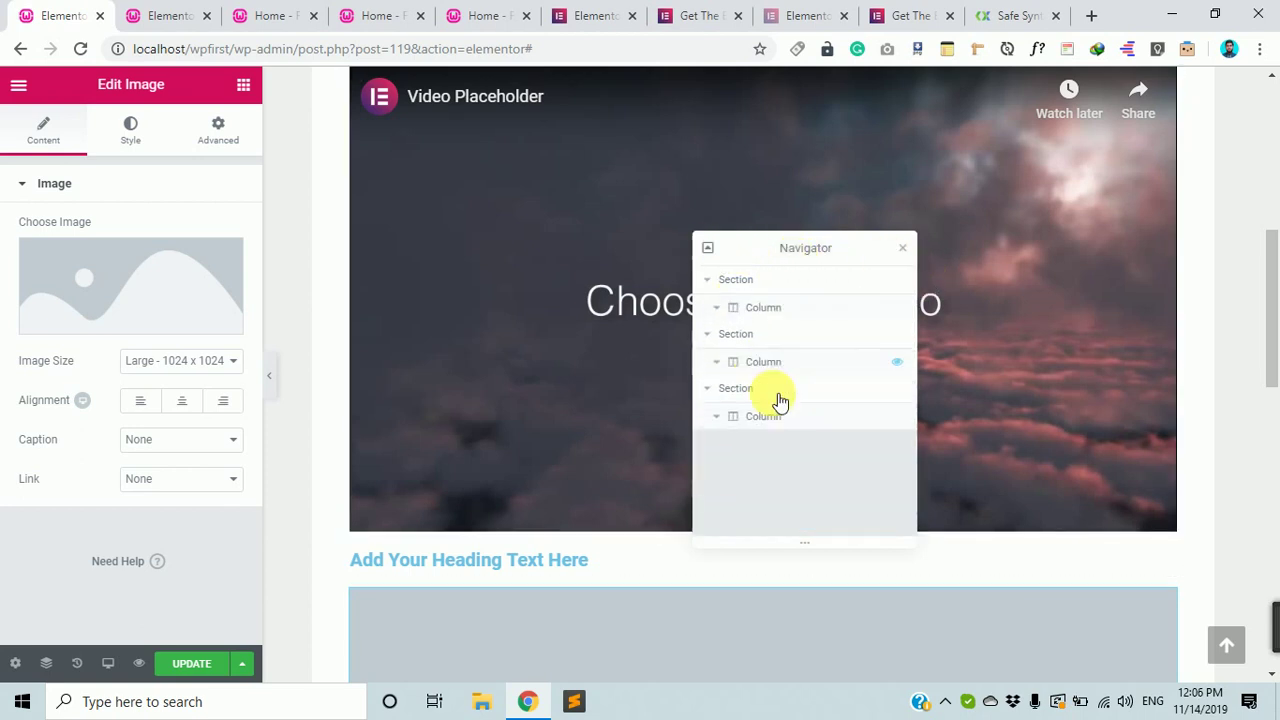
click(717, 254)
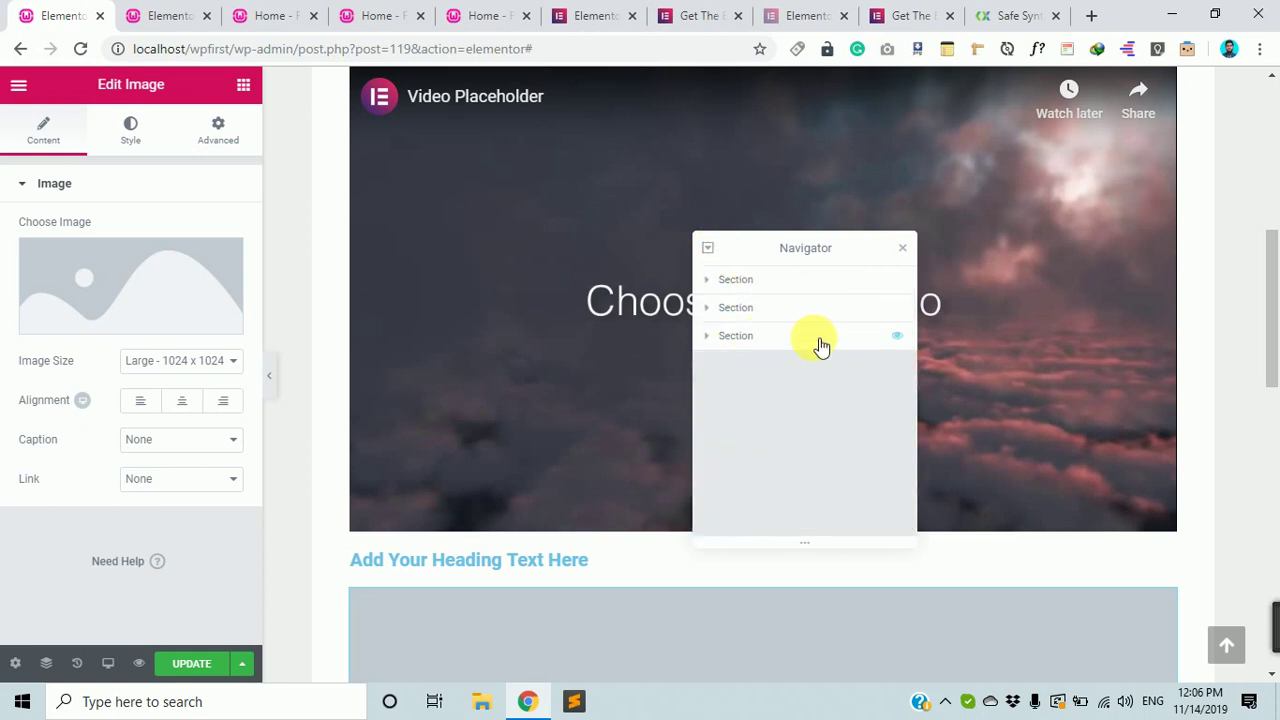
click(908, 254)
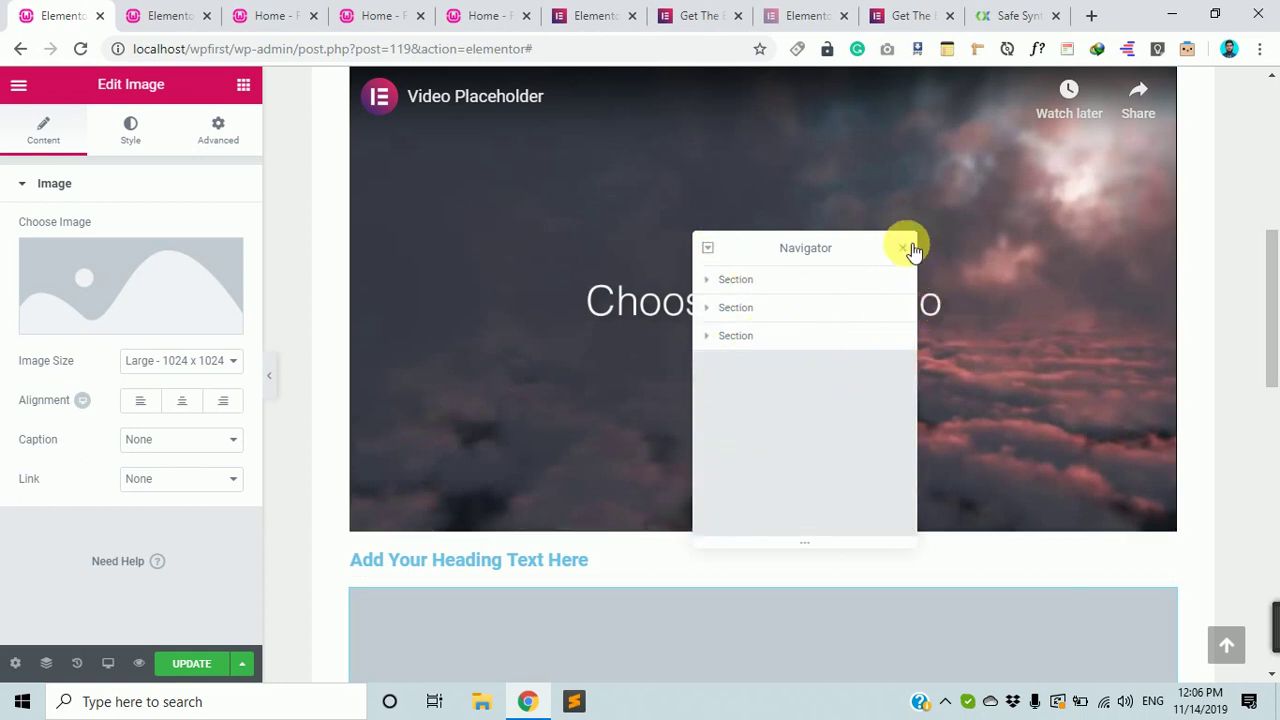
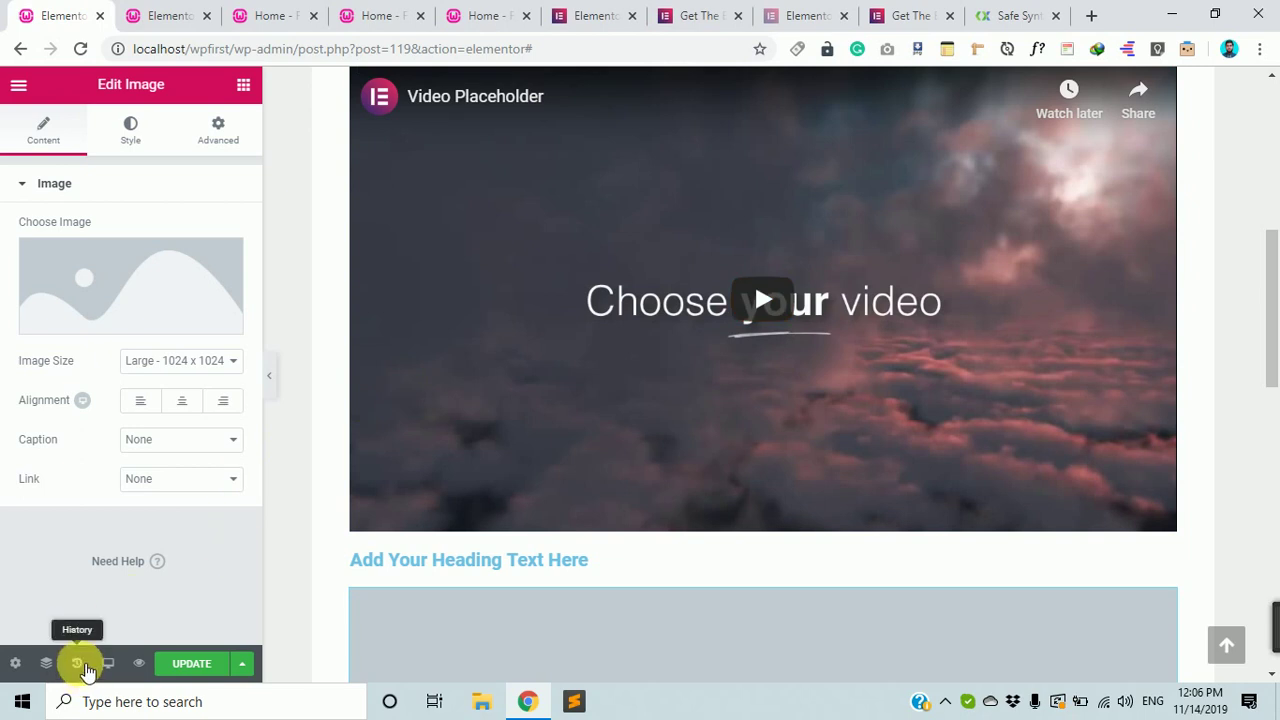
Open the editing history, roll the template back to Image Added and Heading Added, and restore it to Video Added
click(85, 668)
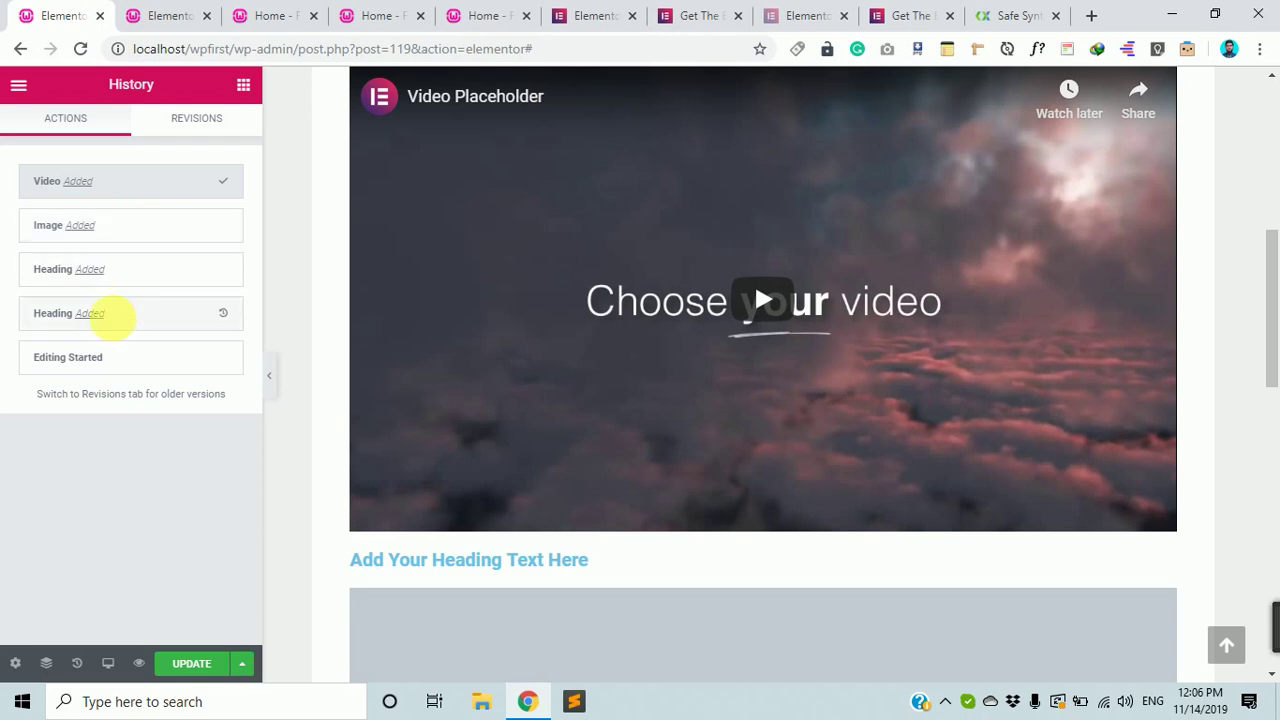
click(160, 225)
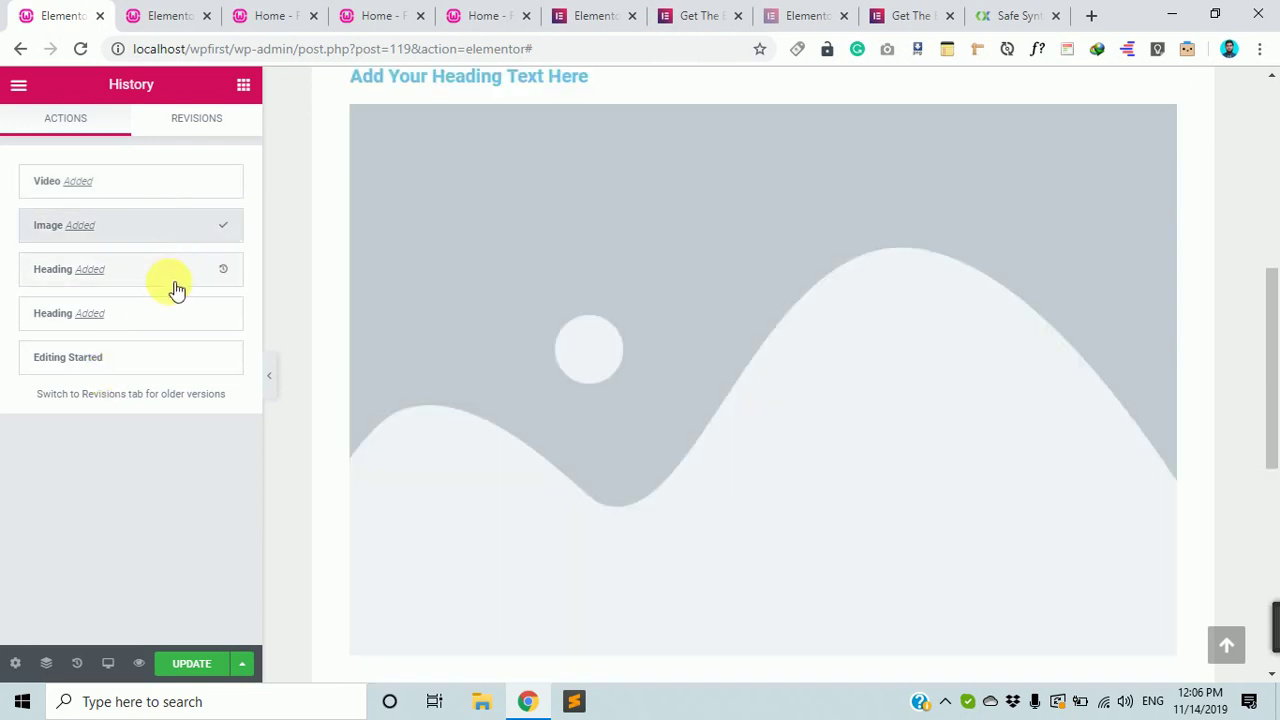
click(200, 278)
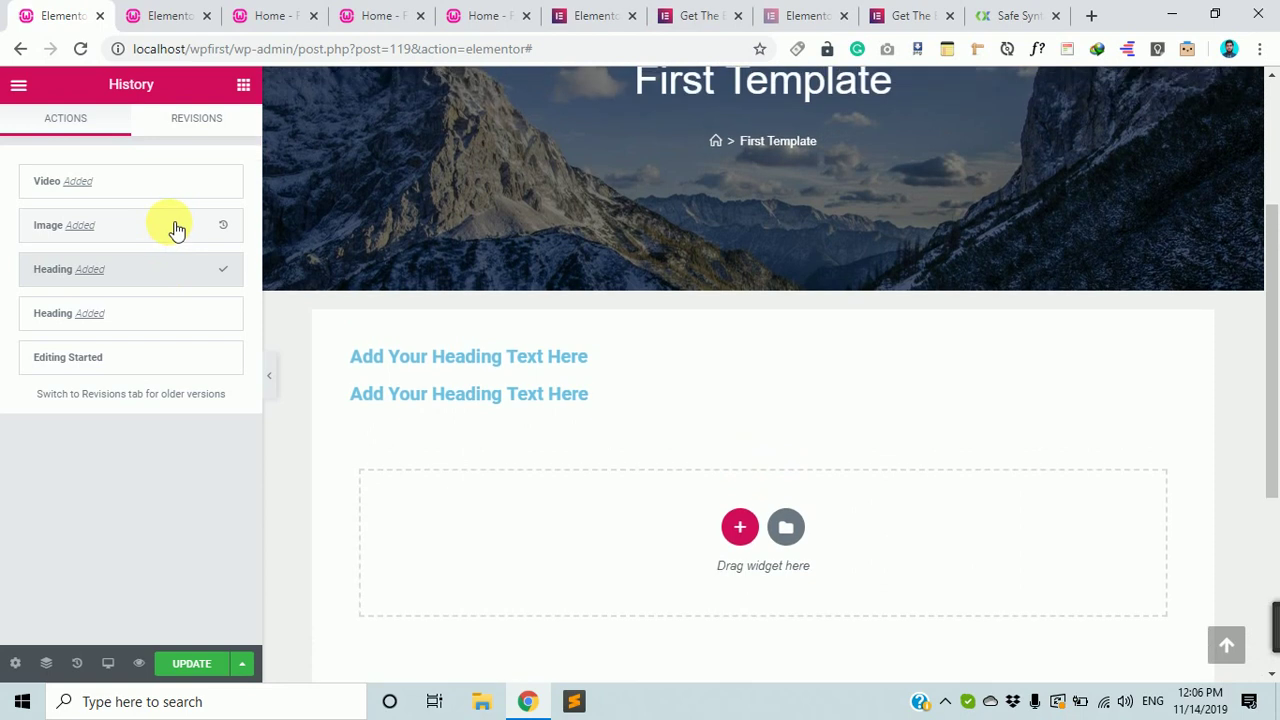
click(175, 228)
click(177, 191)
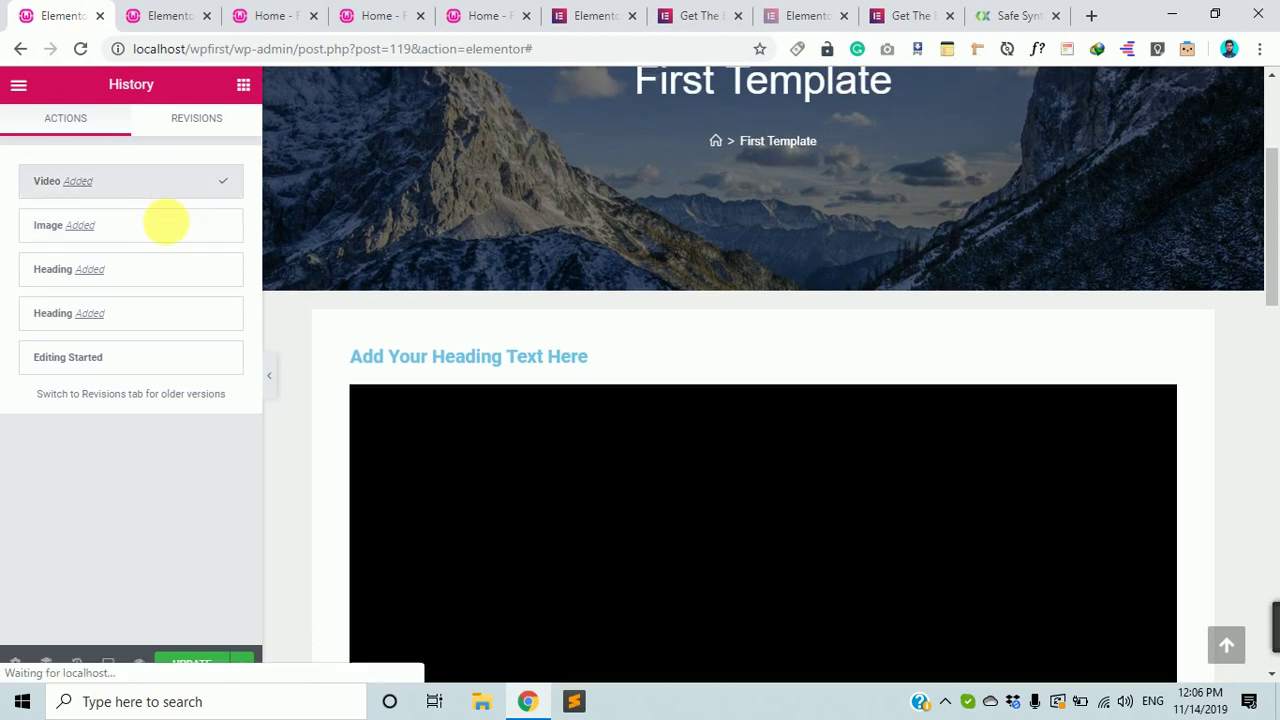
scroll(463, 460, down, 2)
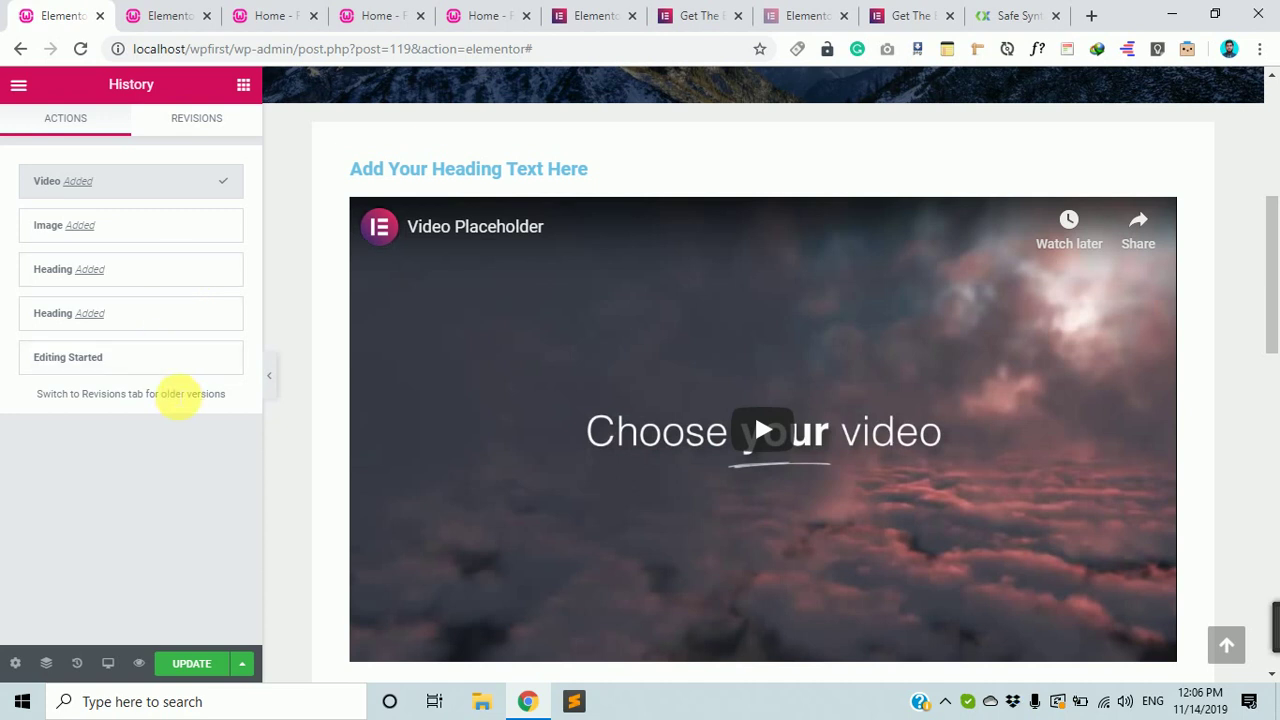
Look at the template's saved revisions and return to the history's list of actions
click(195, 126)
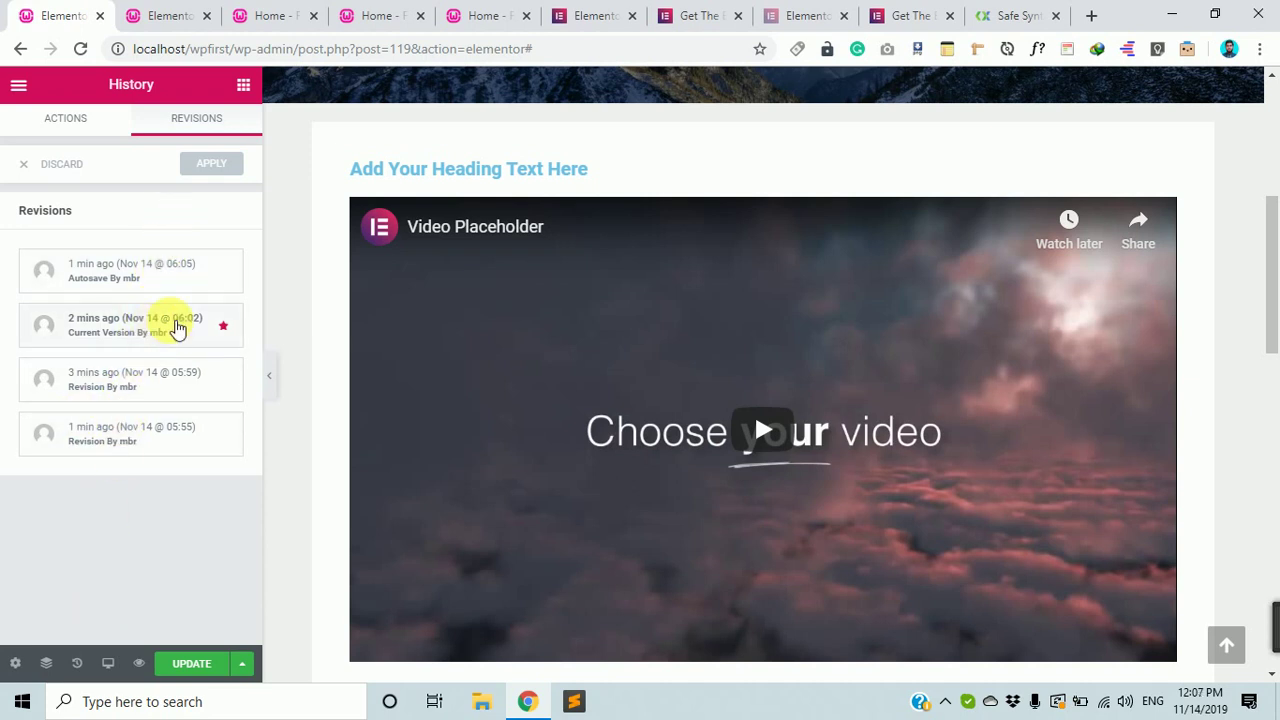
click(100, 120)
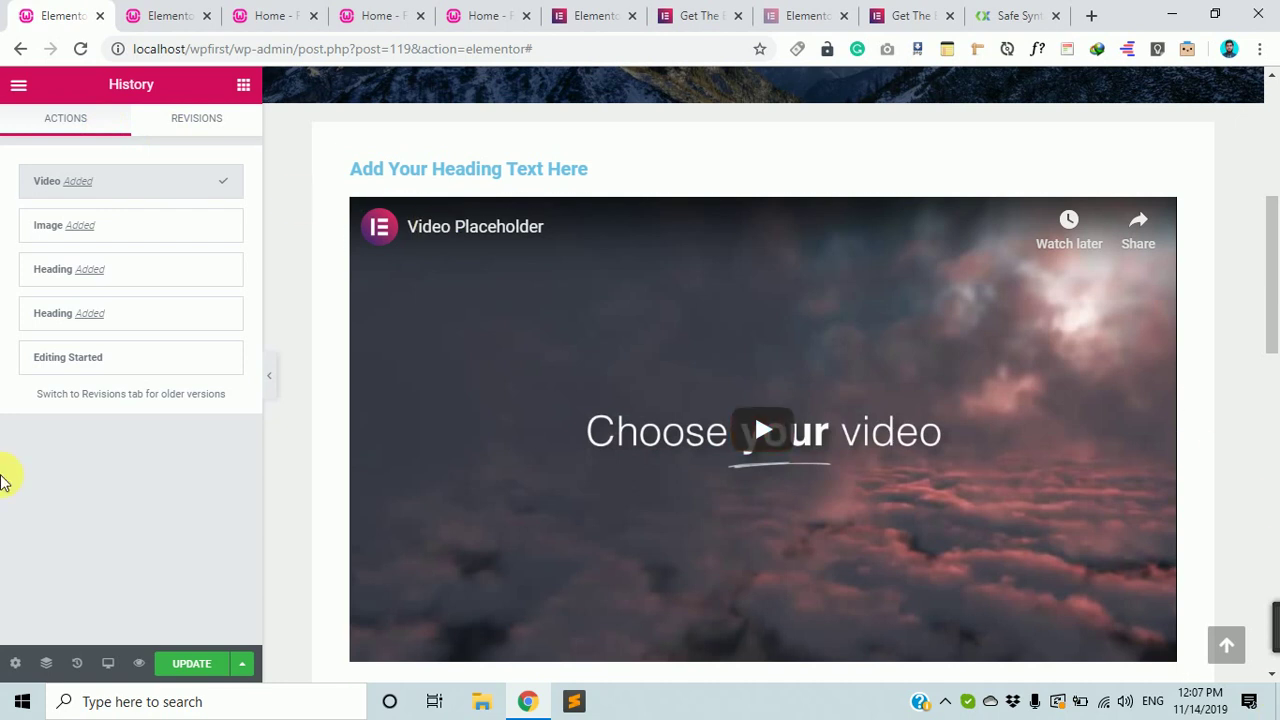
Show the responsive mode options and look through the template in the default Desktop preview
click(112, 665)
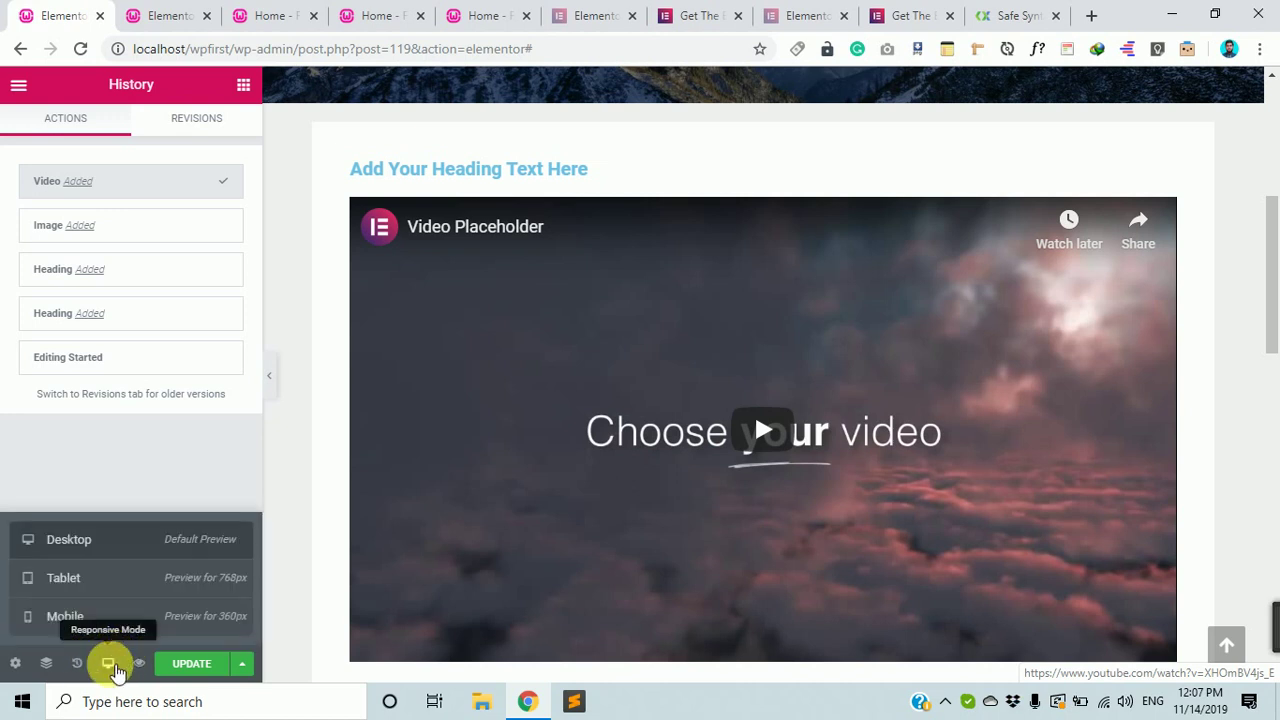
scroll(408, 334, down, 3)
scroll(410, 342, up, 3)
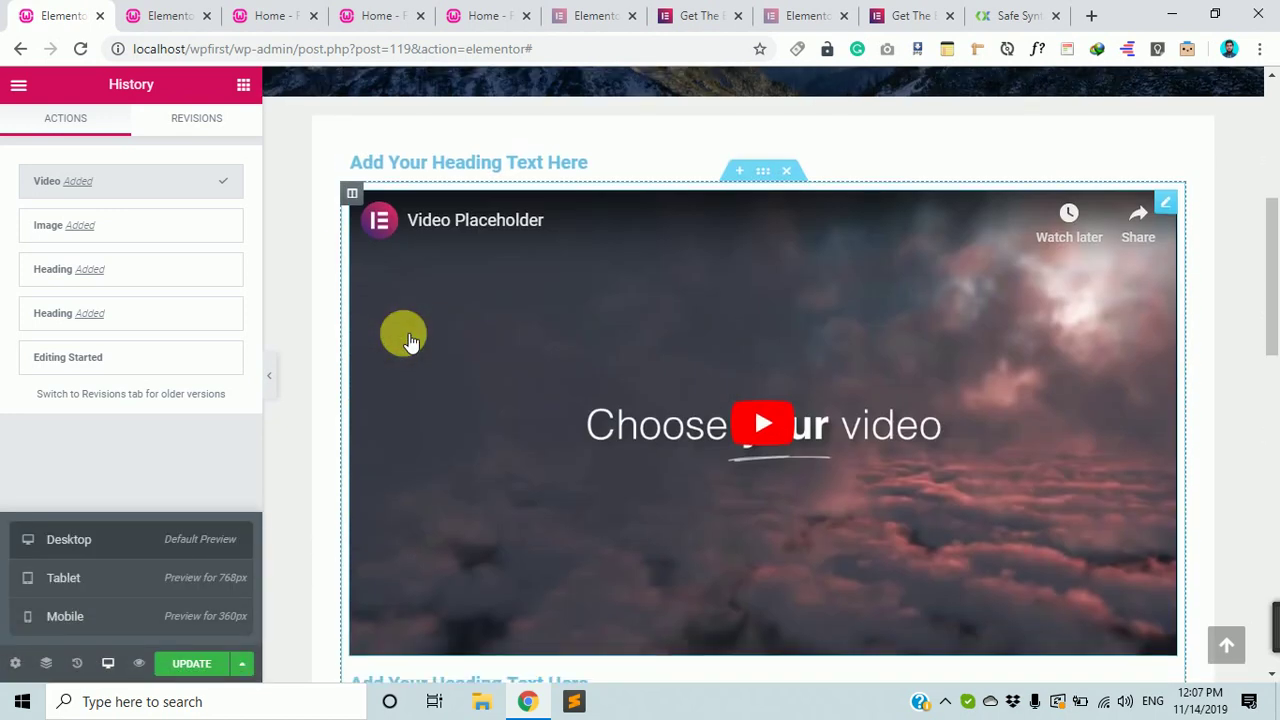
scroll(410, 340, up, 5)
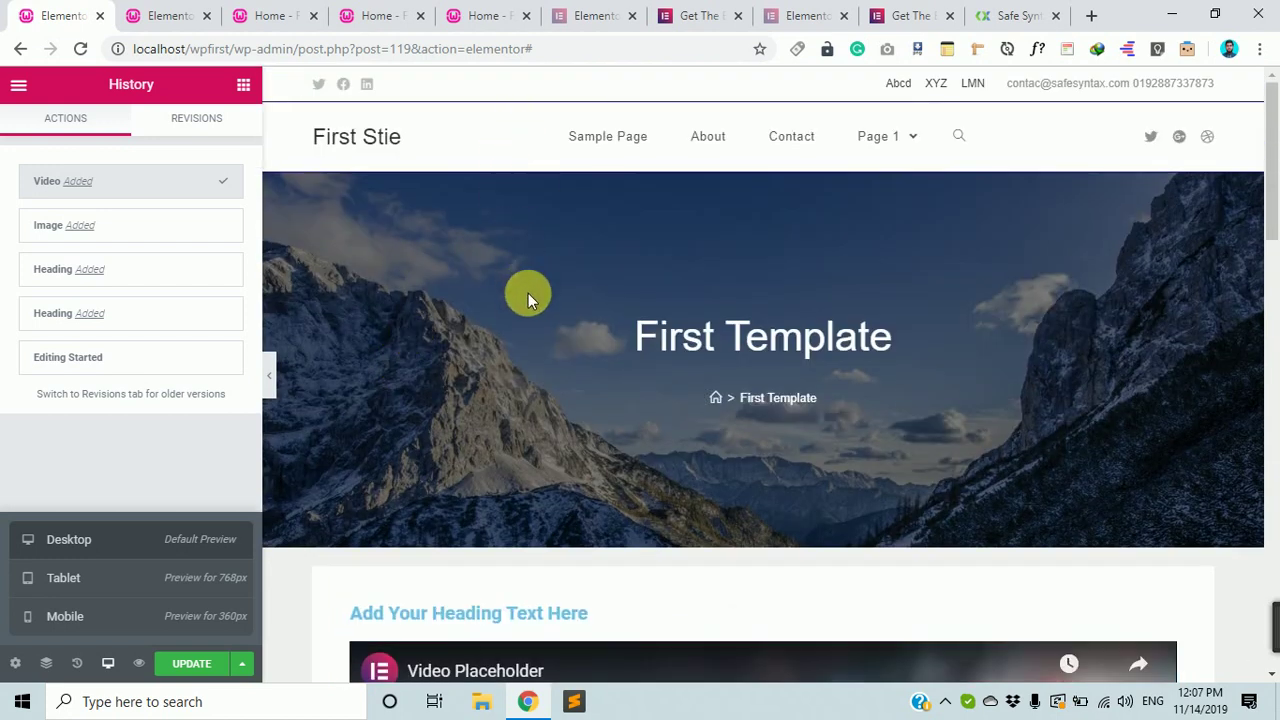
scroll(529, 298, down, 2)
scroll(530, 301, up, 2)
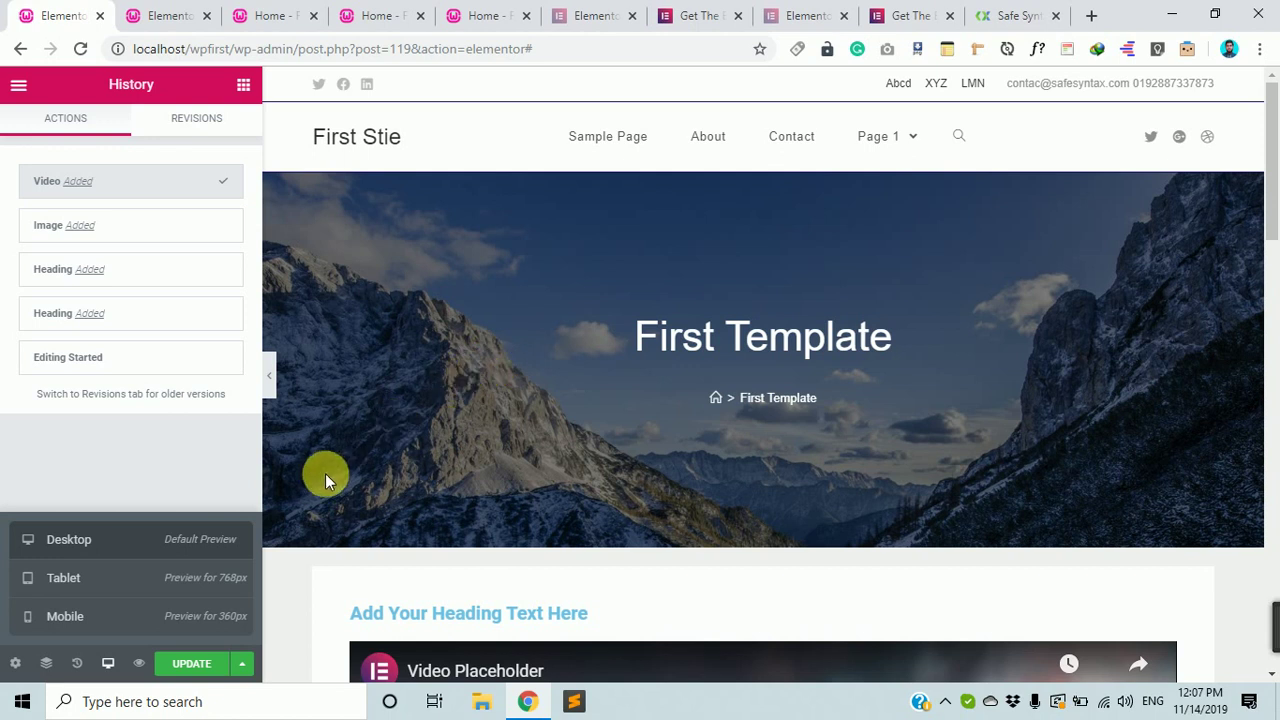
Switch to the 768px Tablet preview and look through the template from top to bottom
click(218, 580)
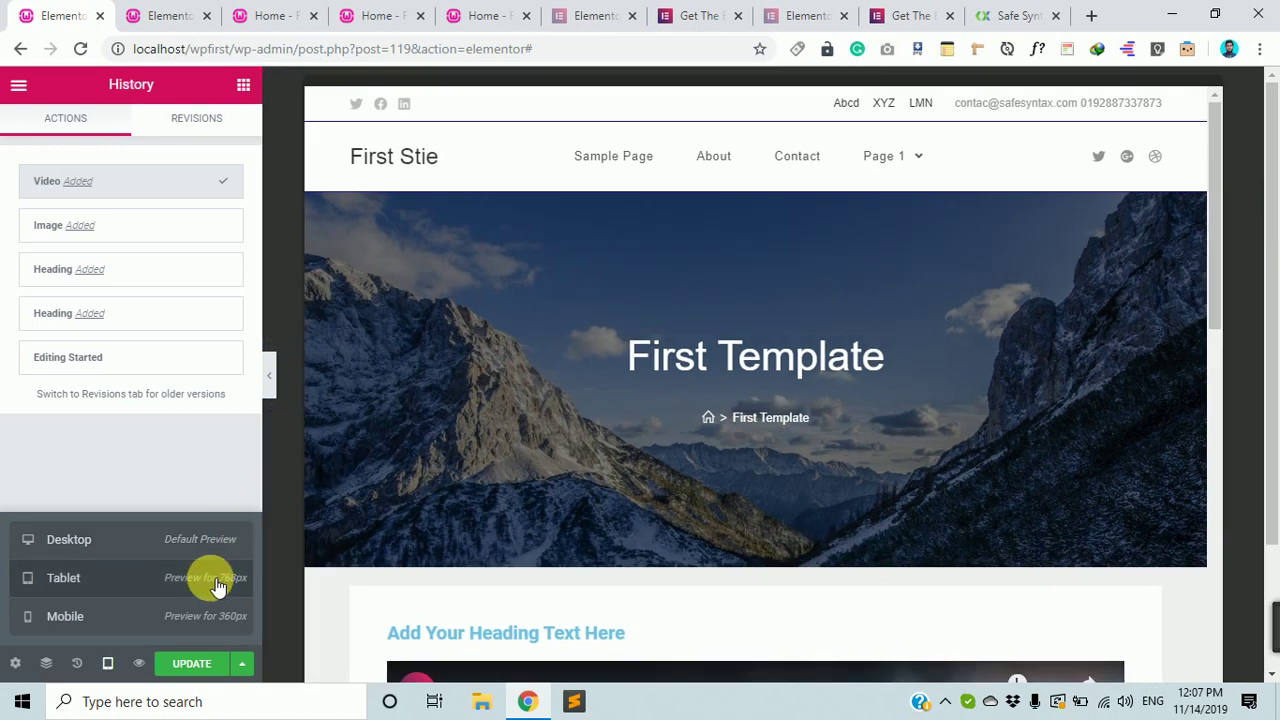
scroll(702, 307, down, 5)
scroll(702, 307, down, 5)
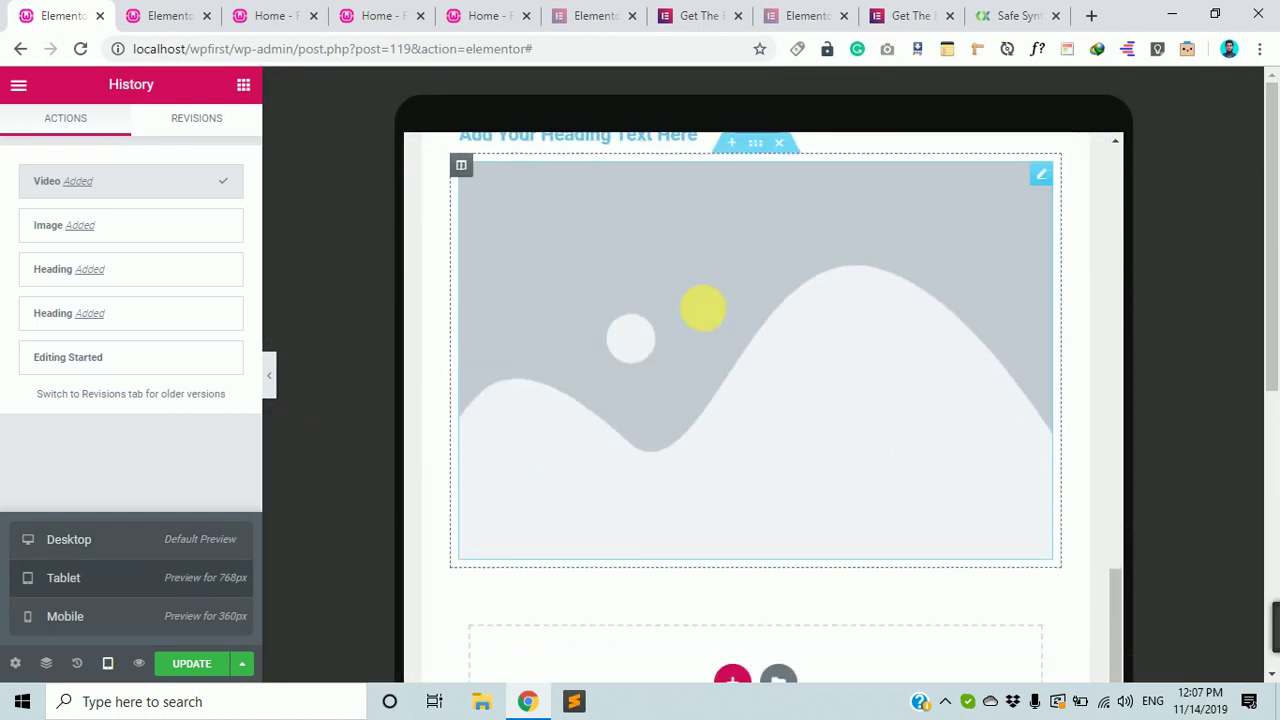
scroll(703, 316, up, 10)
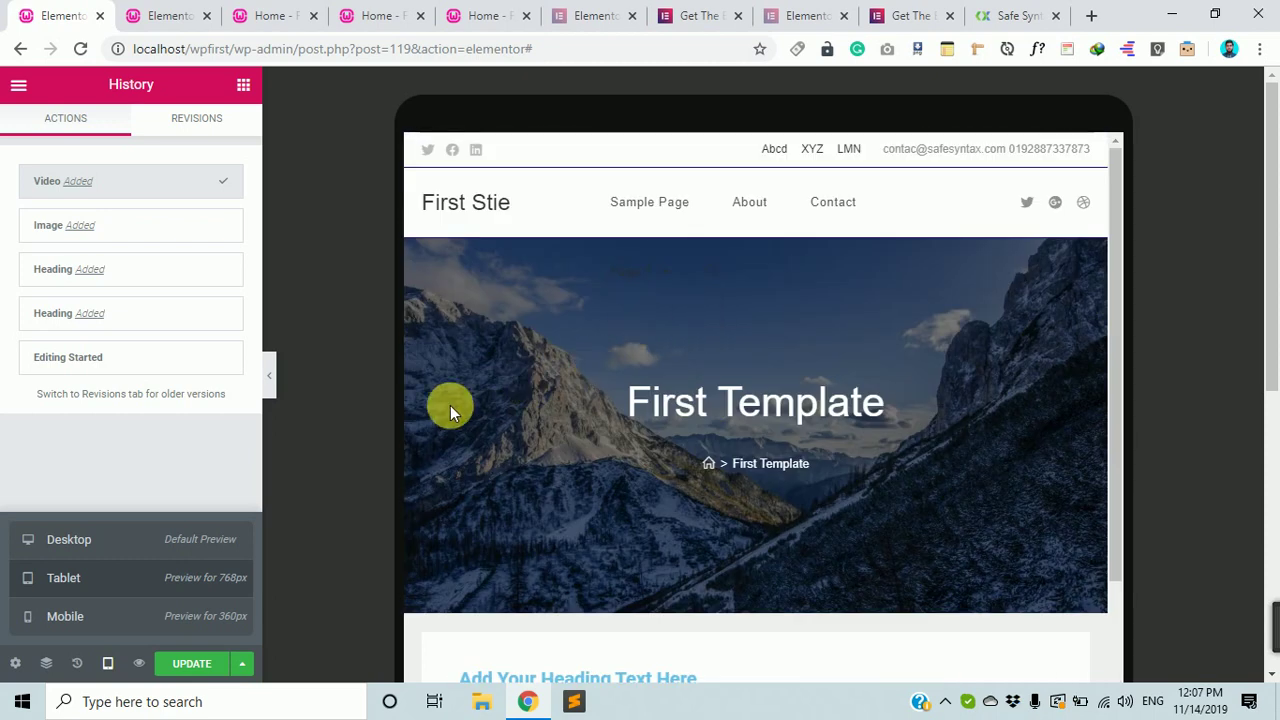
Switch to the 360px Mobile preview and examine how the header, headings, video and image are laid out
click(132, 625)
scroll(846, 258, down, 3)
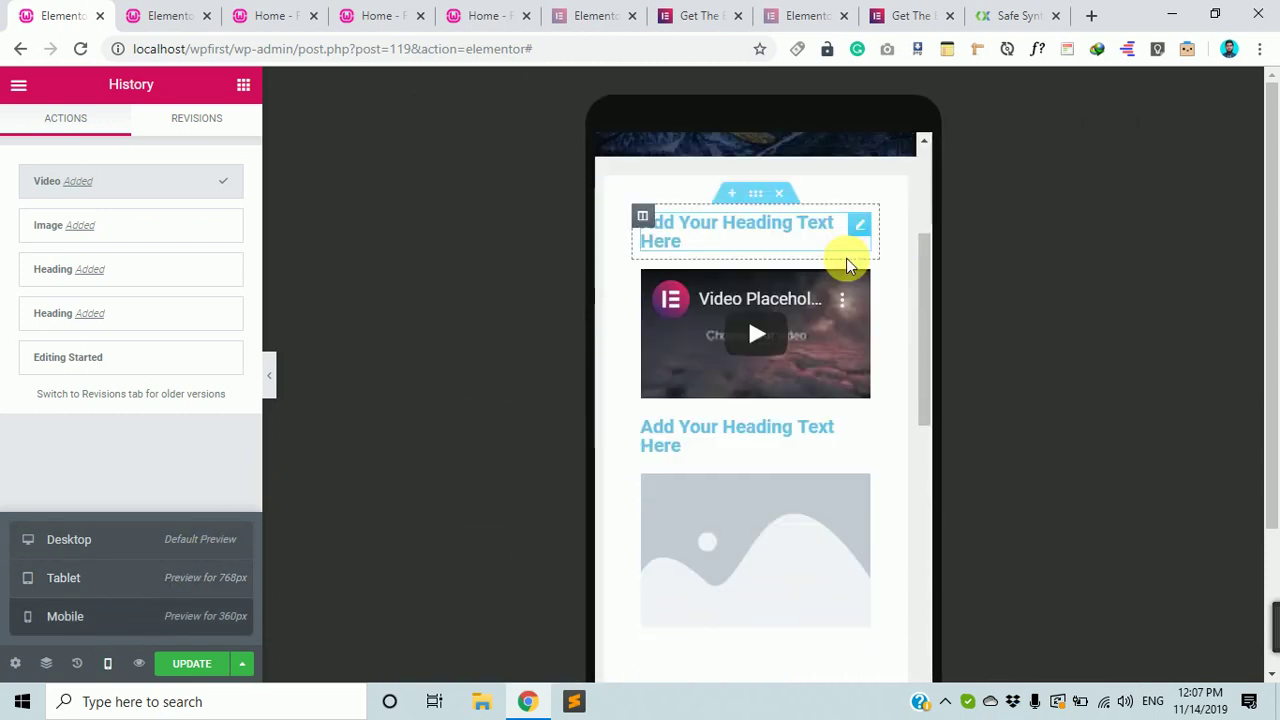
scroll(846, 260, down, 6)
scroll(845, 269, up, 10)
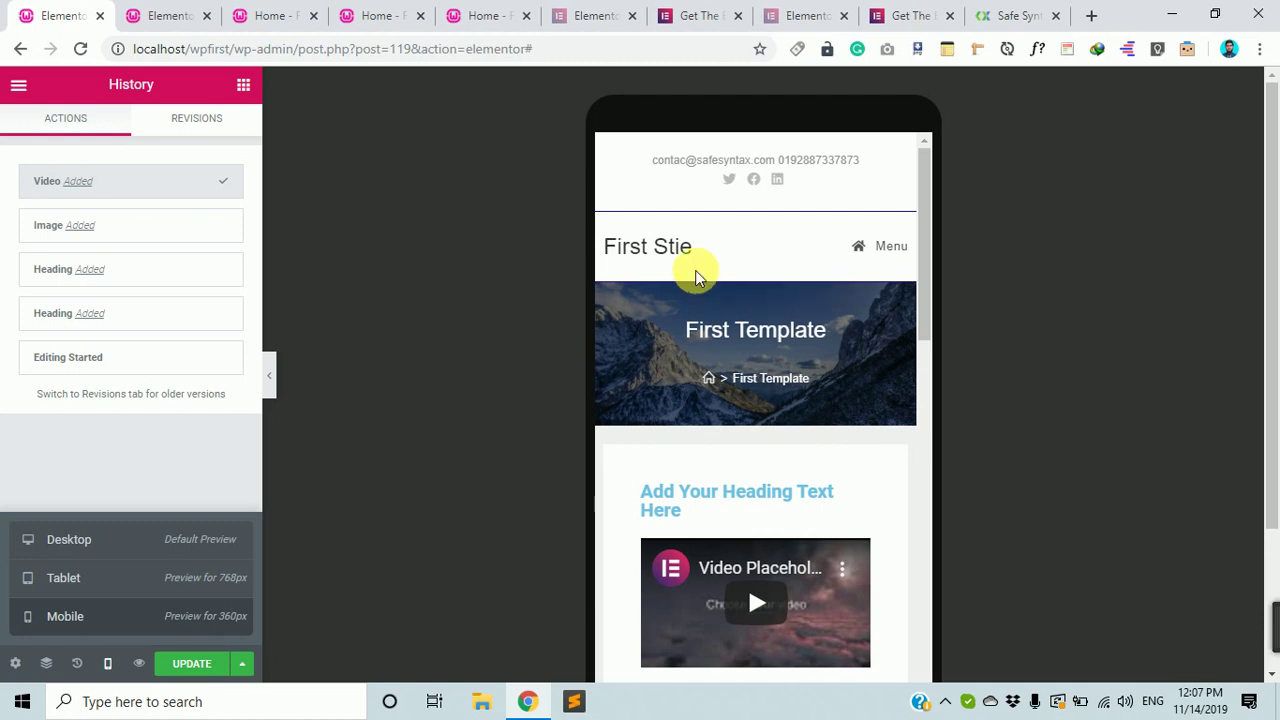
scroll(508, 268, down, 3)
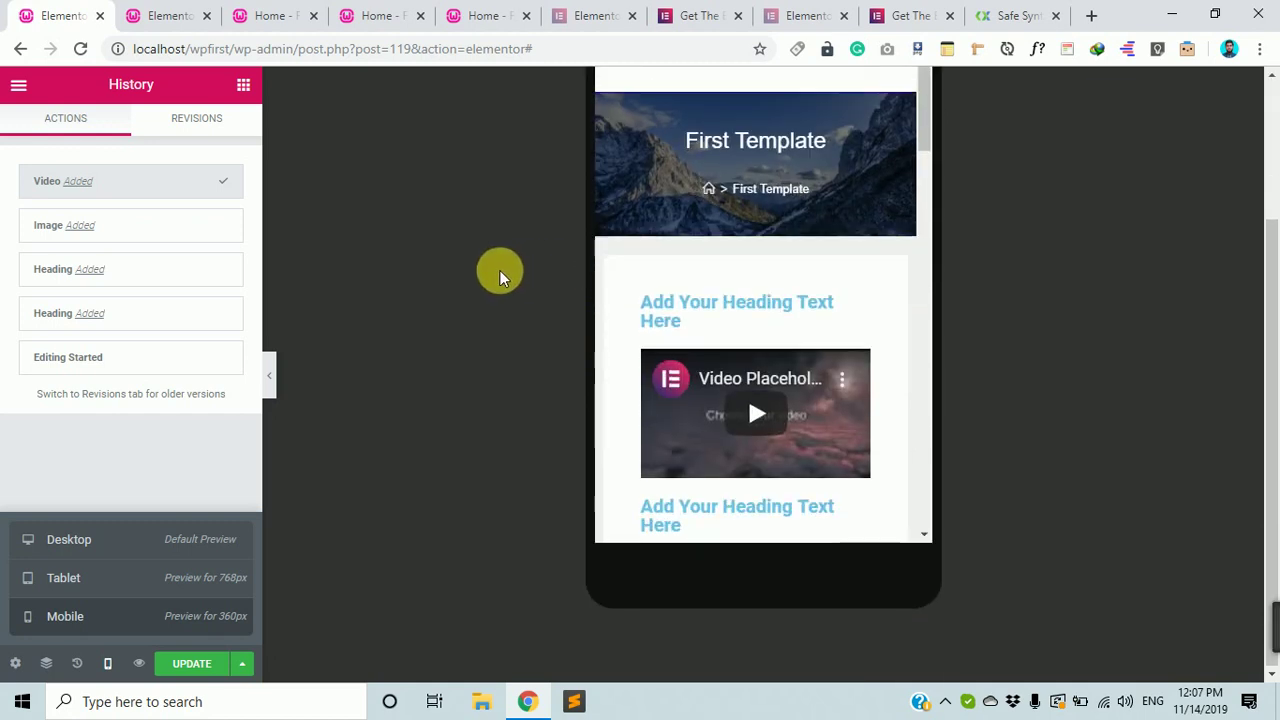
scroll(496, 270, up, 2)
scroll(757, 620, down, 3)
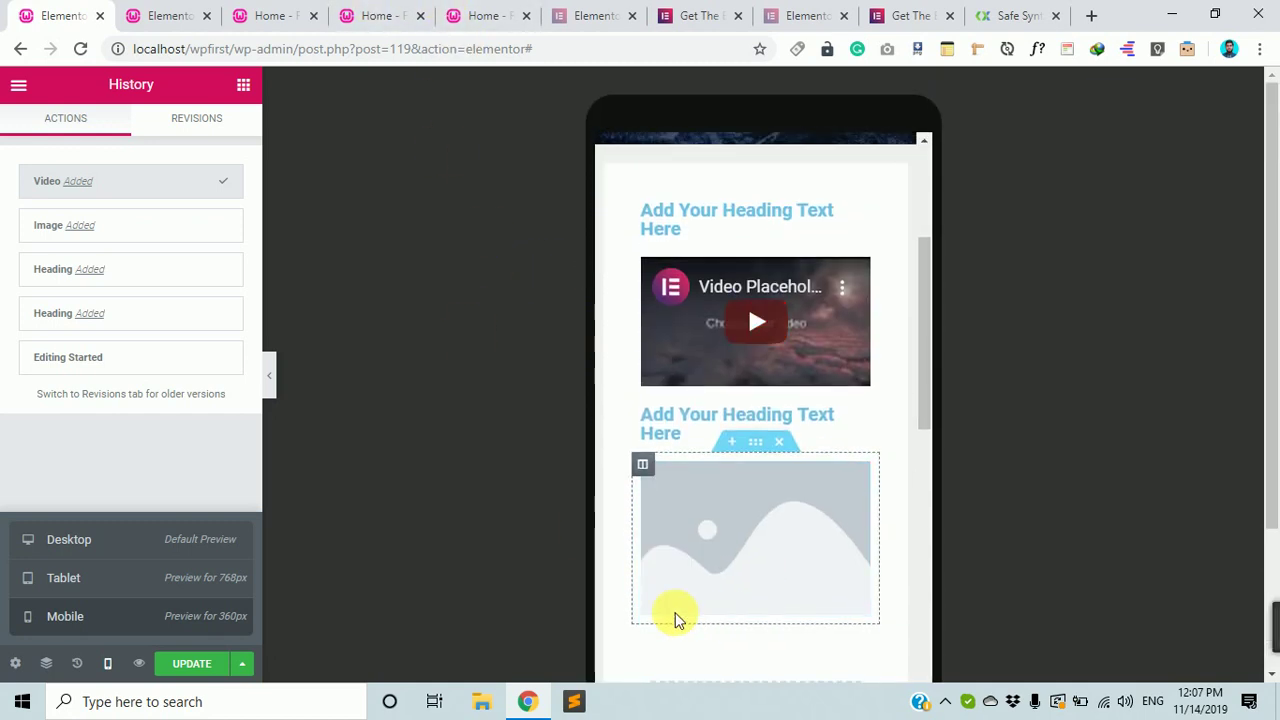
Return to the Desktop preview and look through the template's page content
click(170, 538)
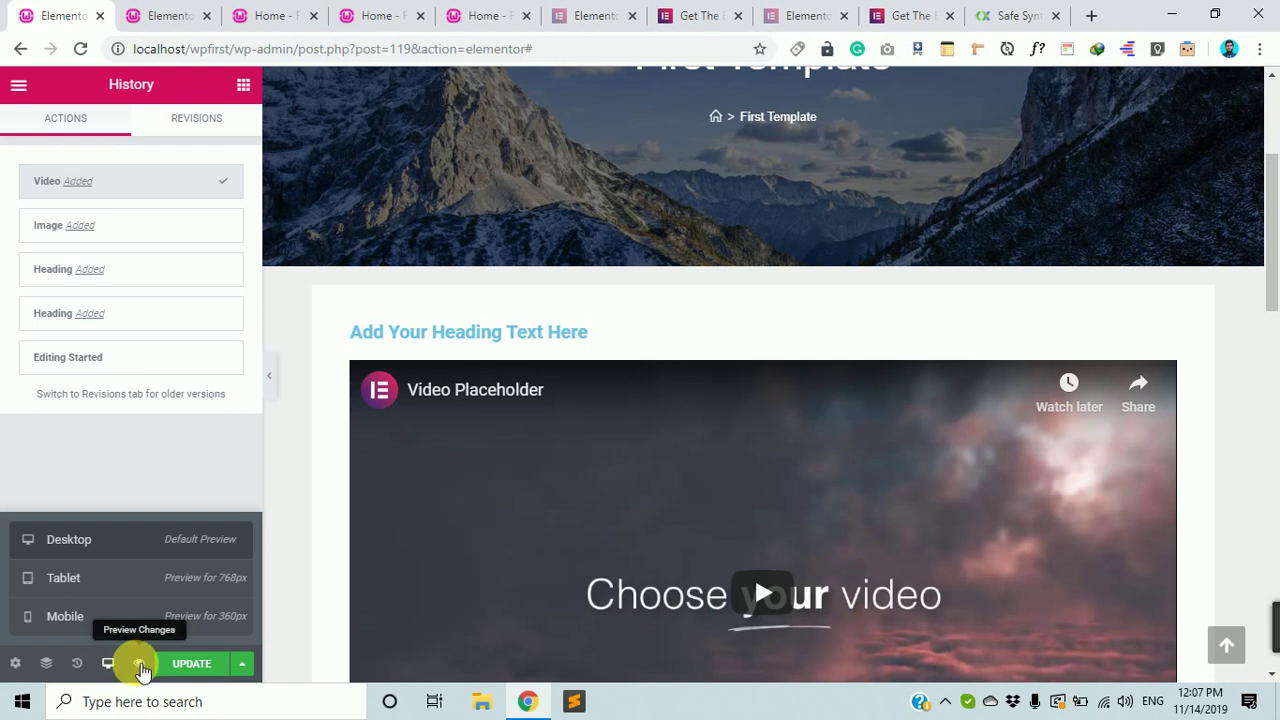
scroll(663, 423, down, 10)
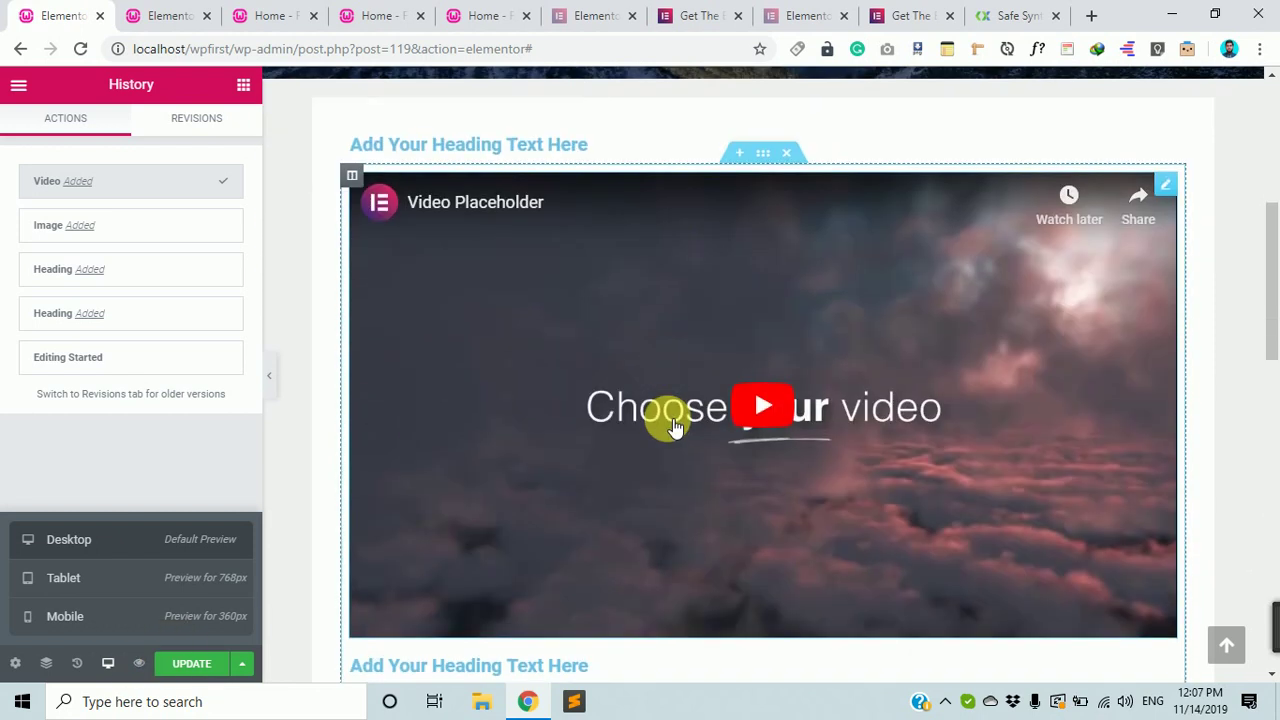
scroll(671, 423, up, 12)
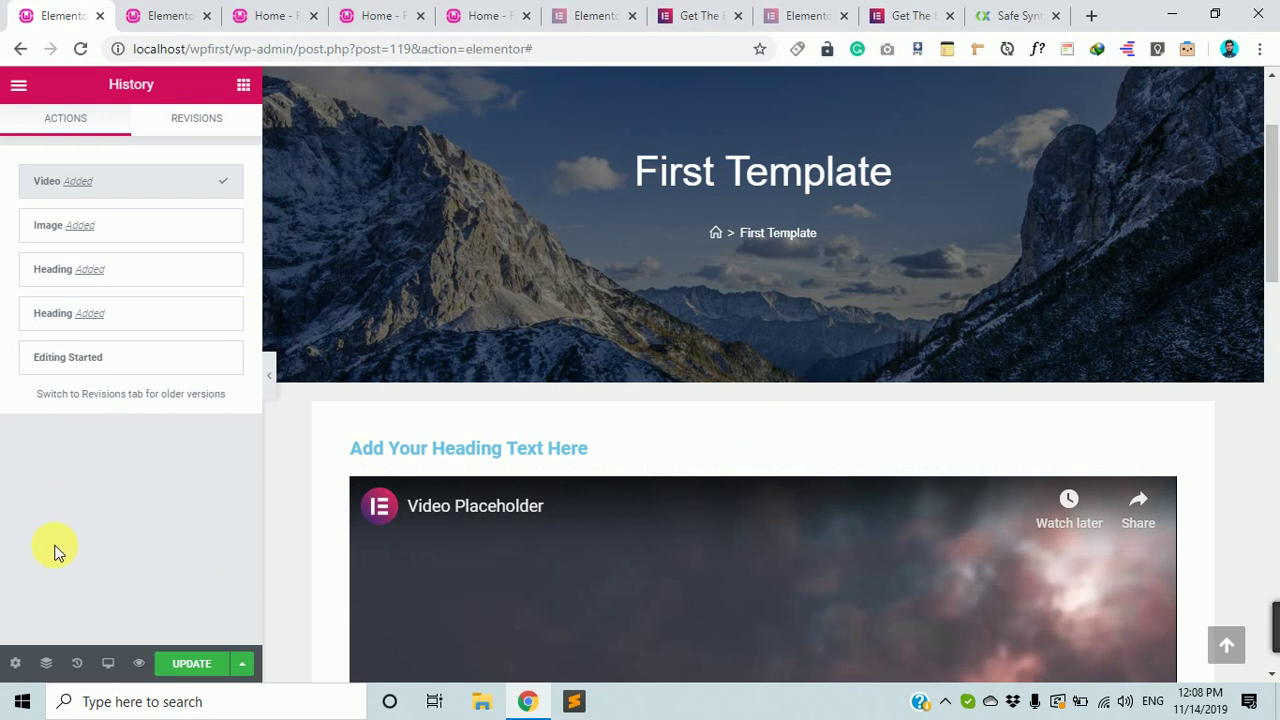
Hide the editor's side panel to view the template at full width, and show the panel again
scroll(1151, 494, down, 5)
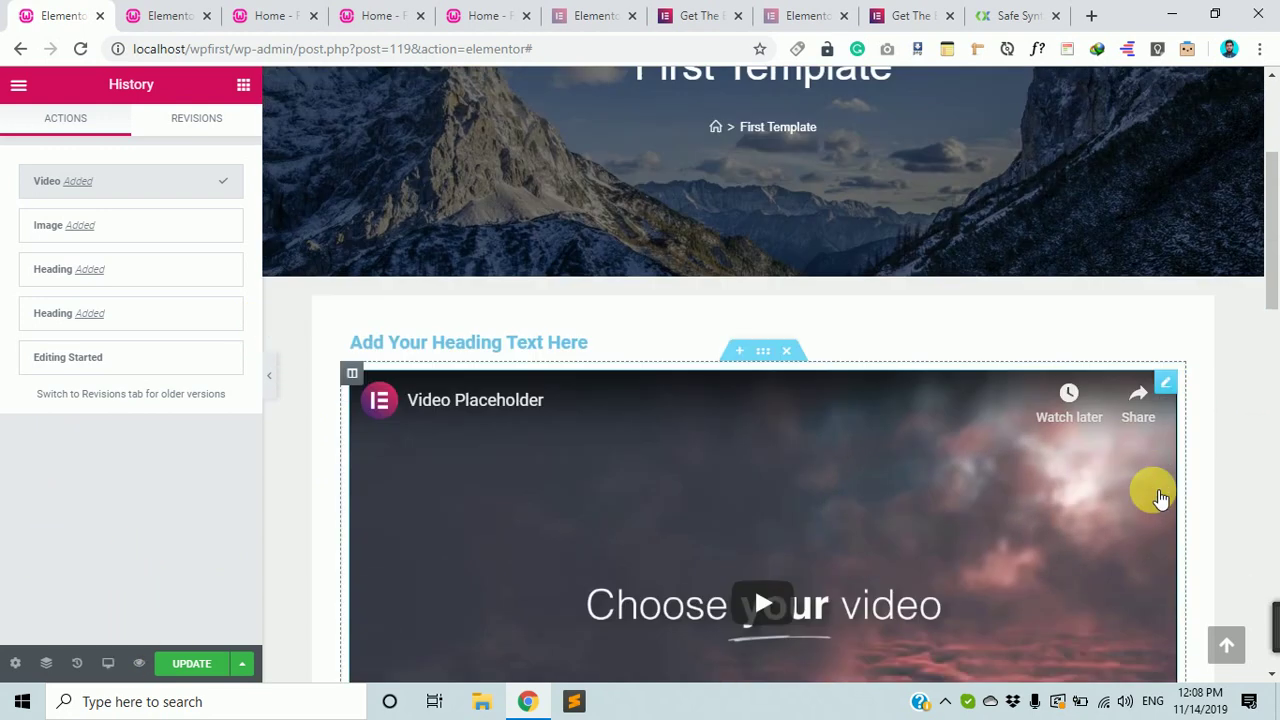
scroll(1150, 490, up, 6)
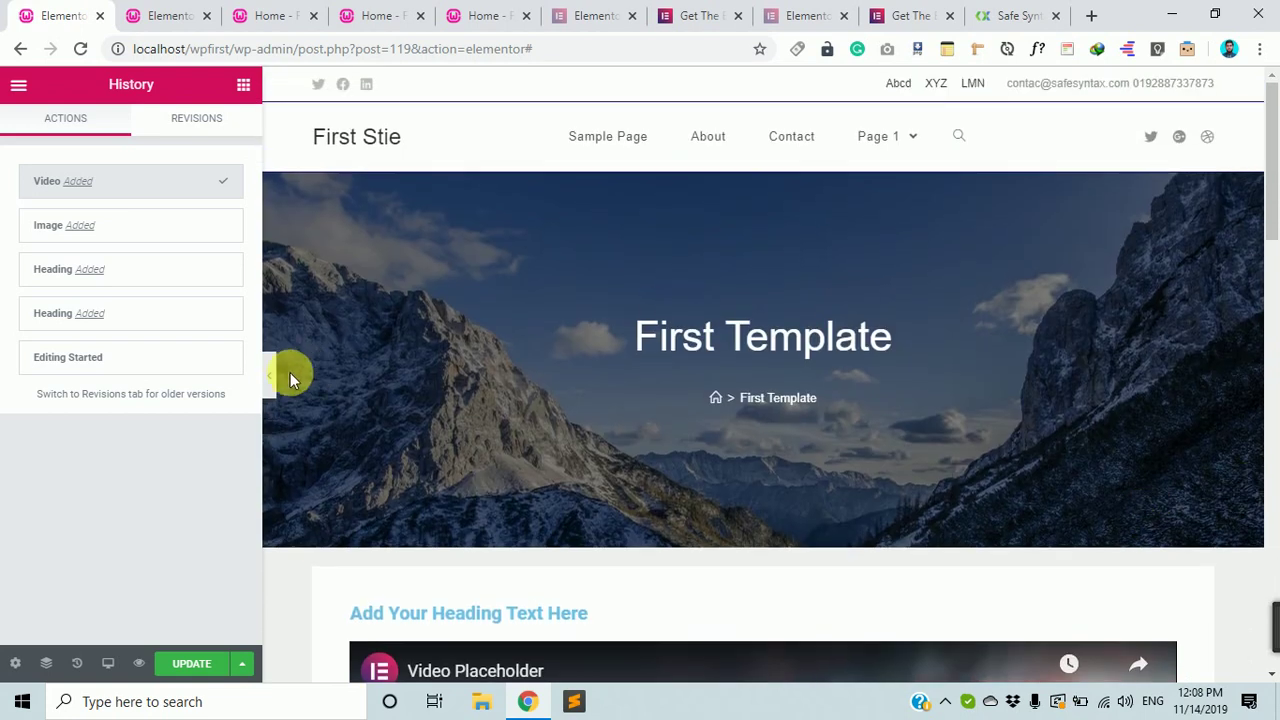
click(277, 381)
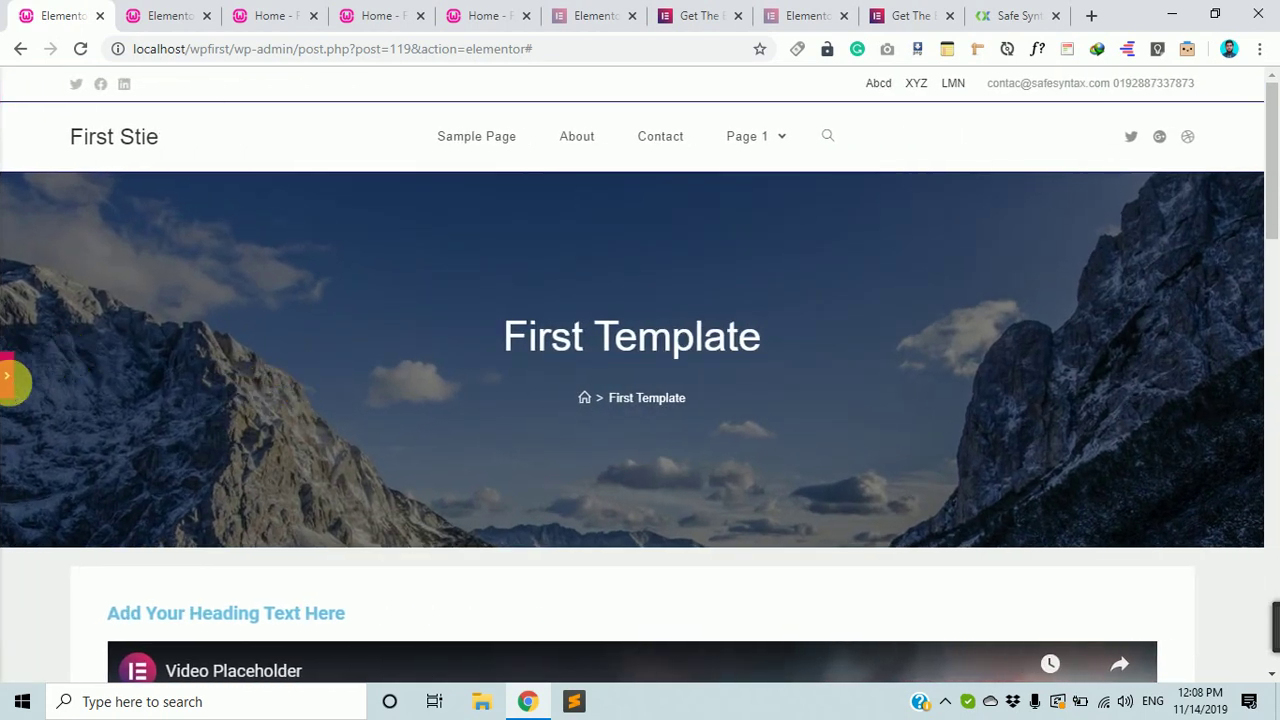
click(10, 378)
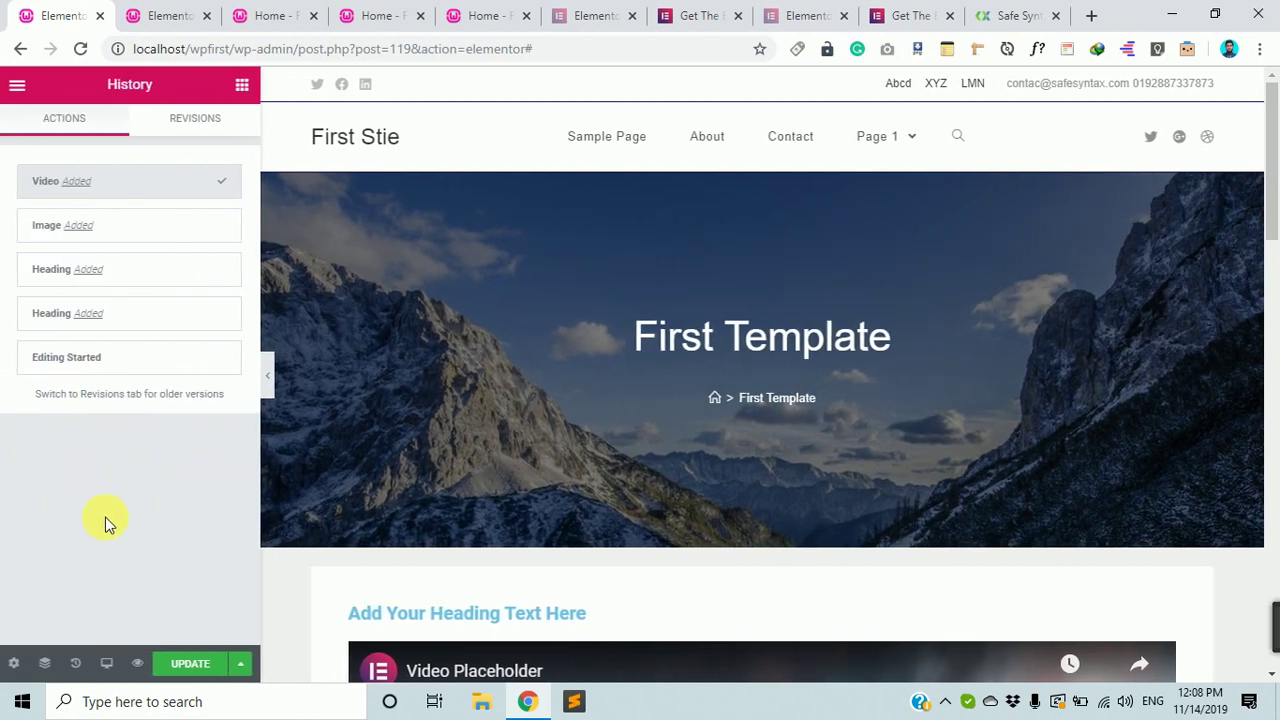
Preview the template's changes in a new browser tab and look over the page down to the footer
click(145, 665)
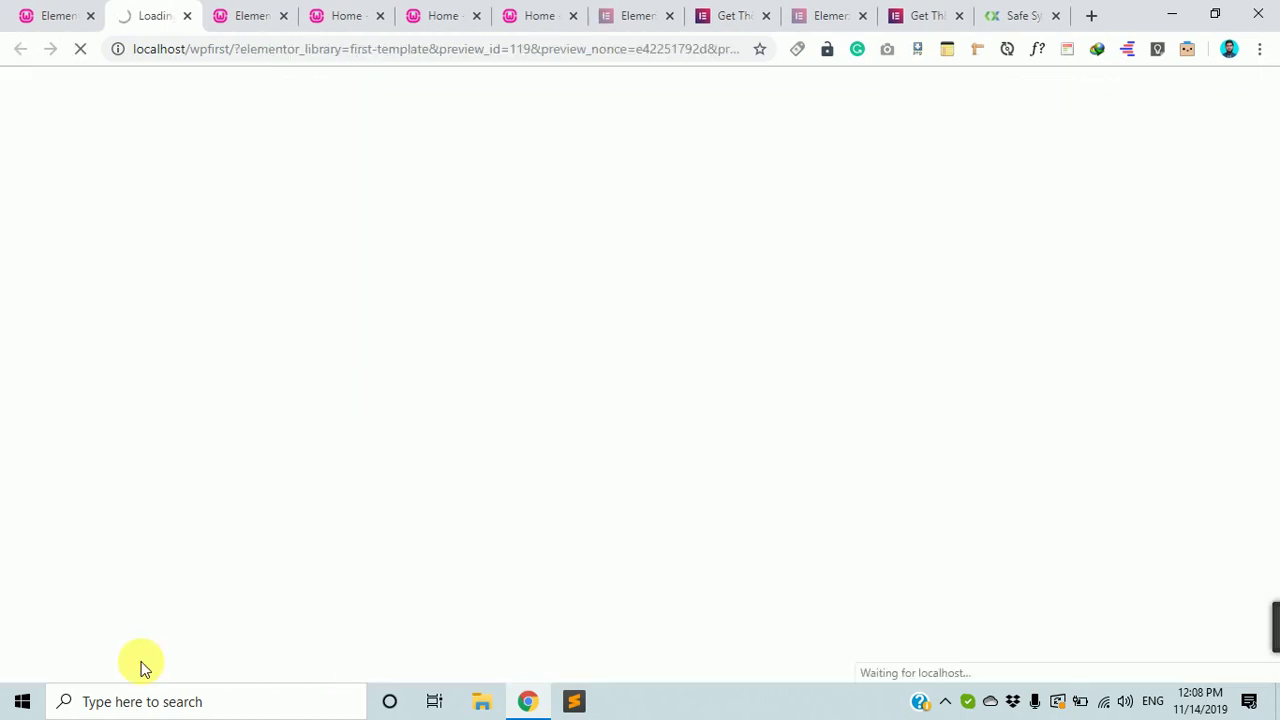
click(50, 15)
click(125, 15)
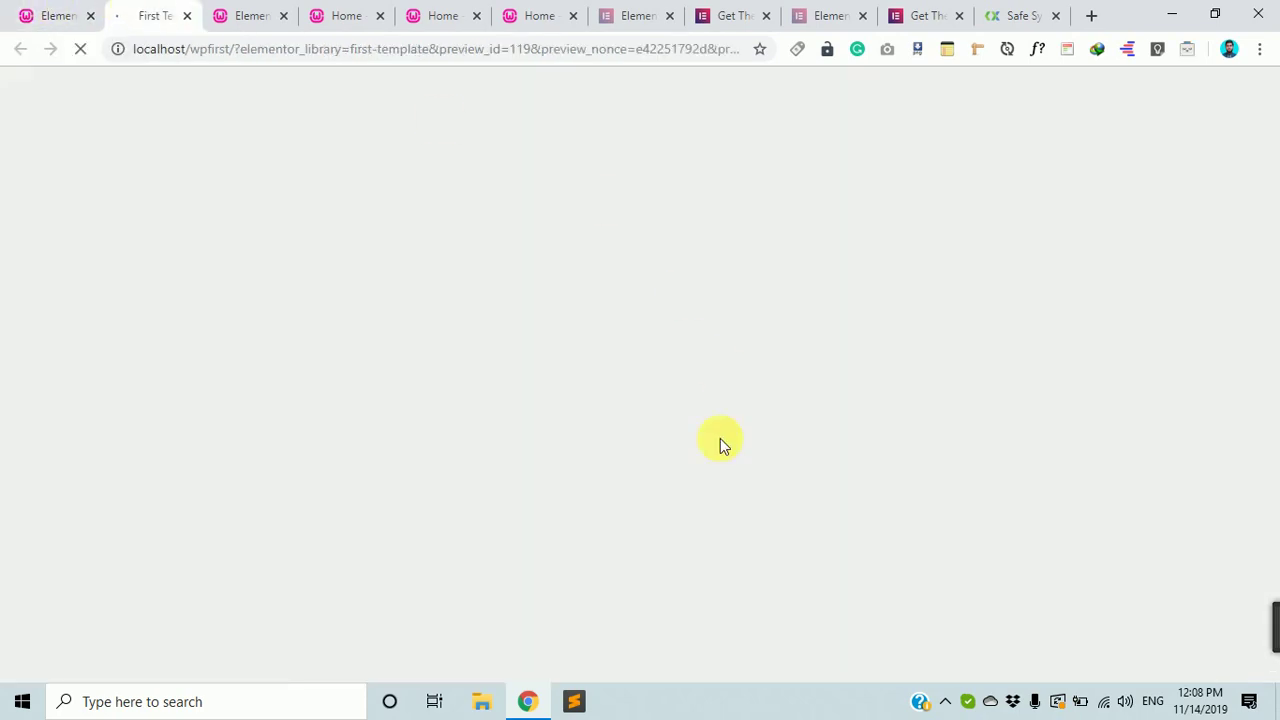
scroll(590, 358, down, 10)
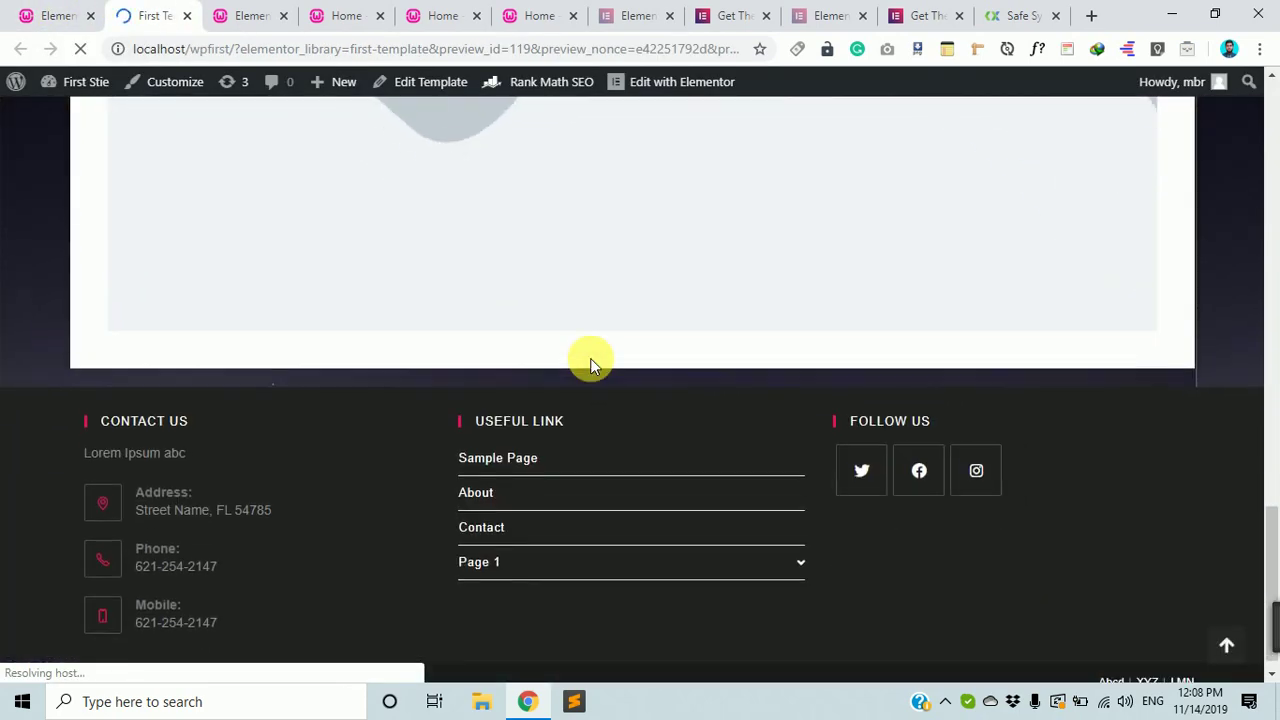
scroll(590, 358, up, 10)
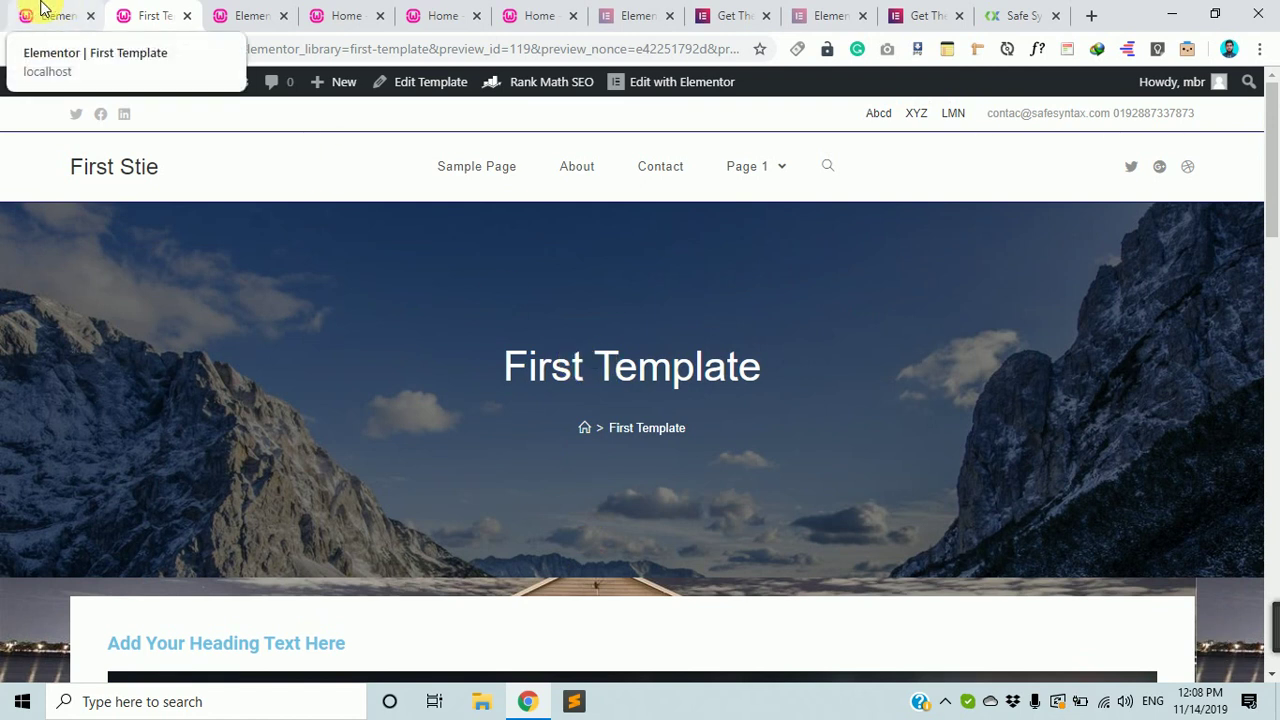
Compare the preview with the template in the editor and look through the previewed page again
click(45, 12)
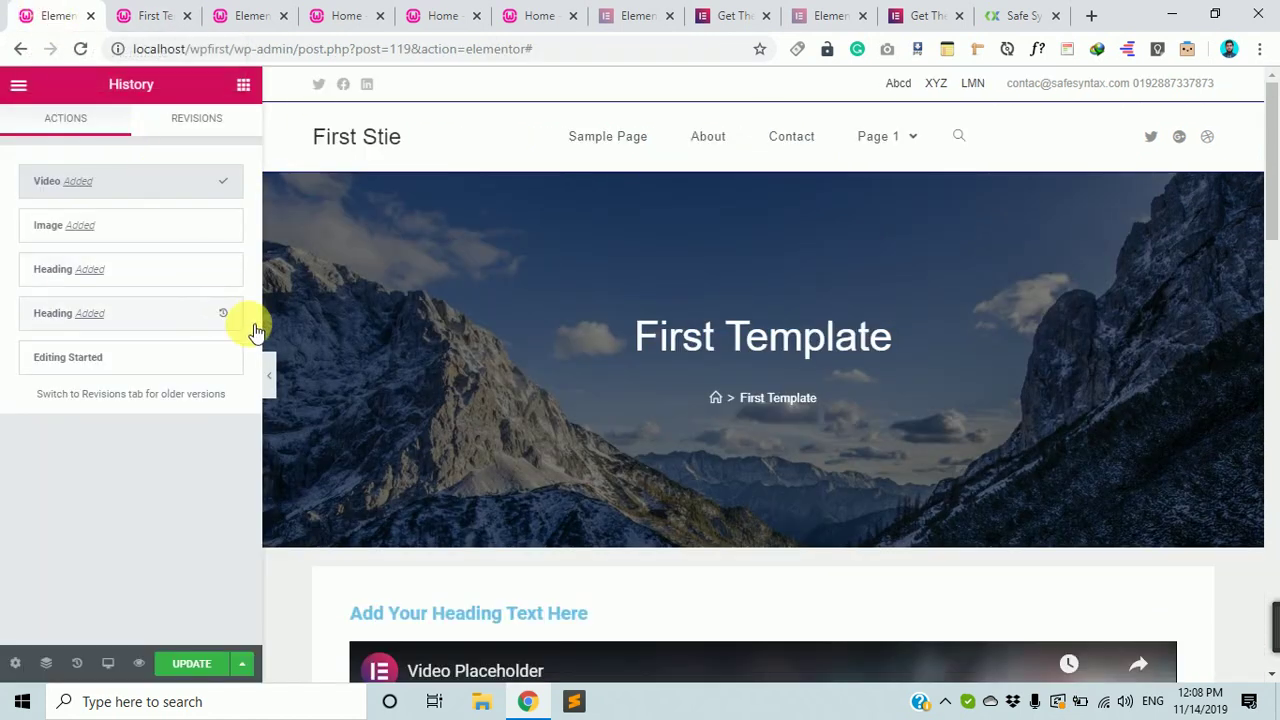
click(155, 14)
scroll(503, 338, down, 15)
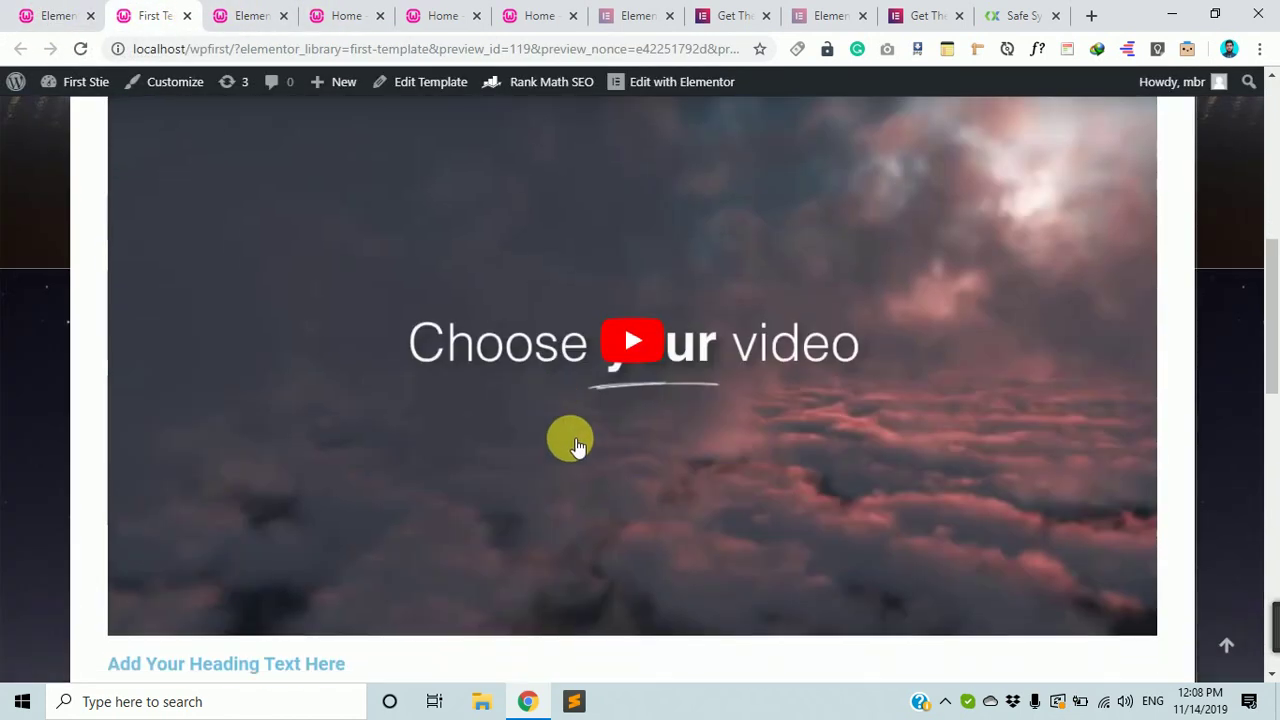
Return to the editor, add a Heading widget above the existing heading, and set its title to a greeting with a person's name
scroll(678, 551, up, 15)
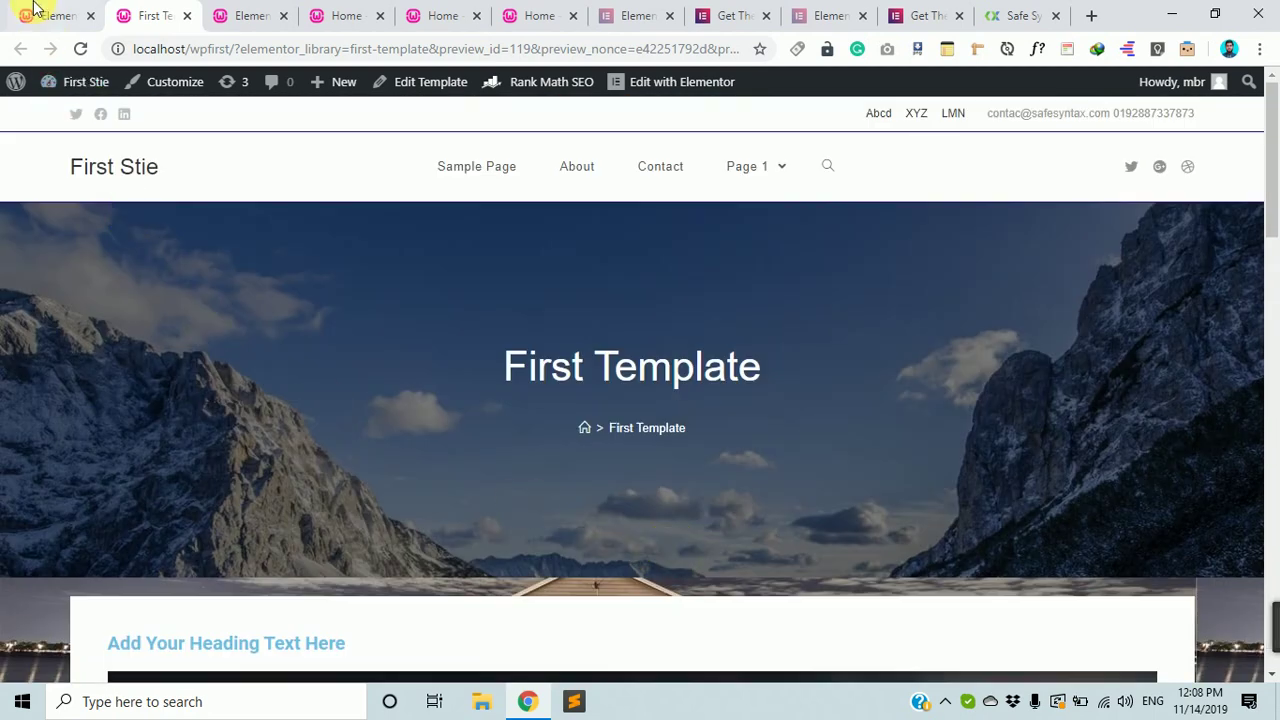
click(36, 13)
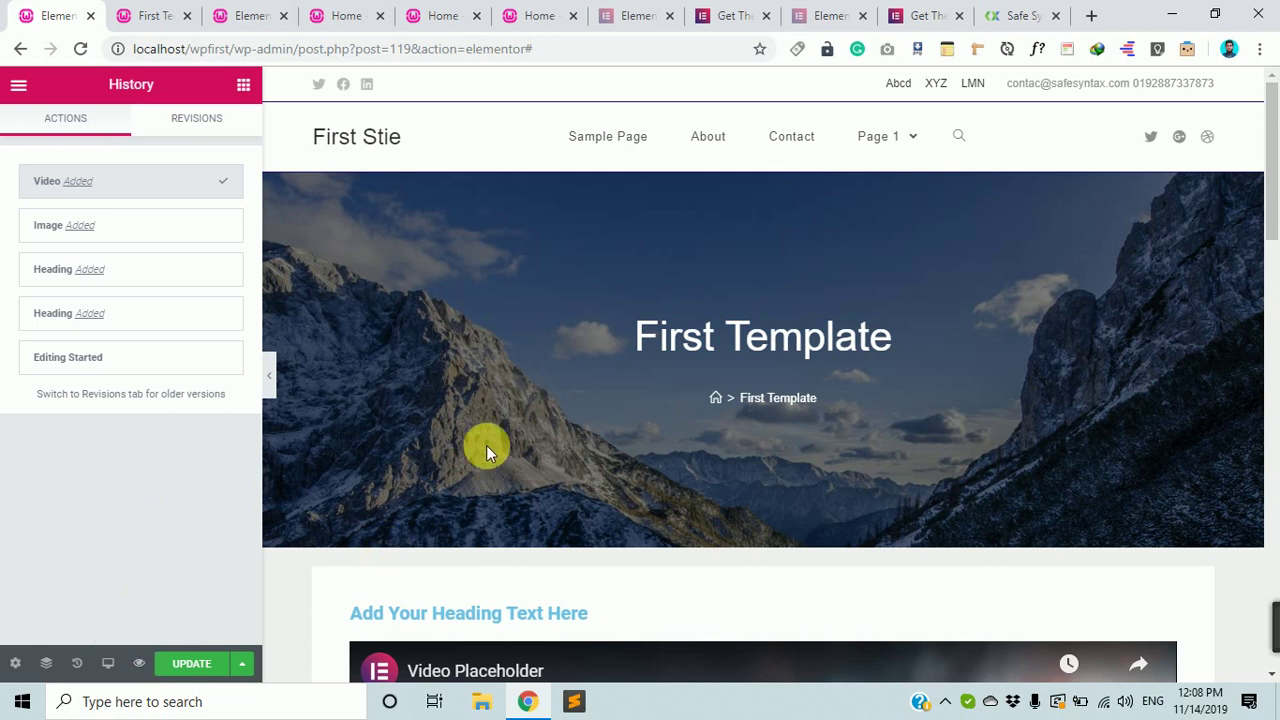
scroll(500, 440, down, 3)
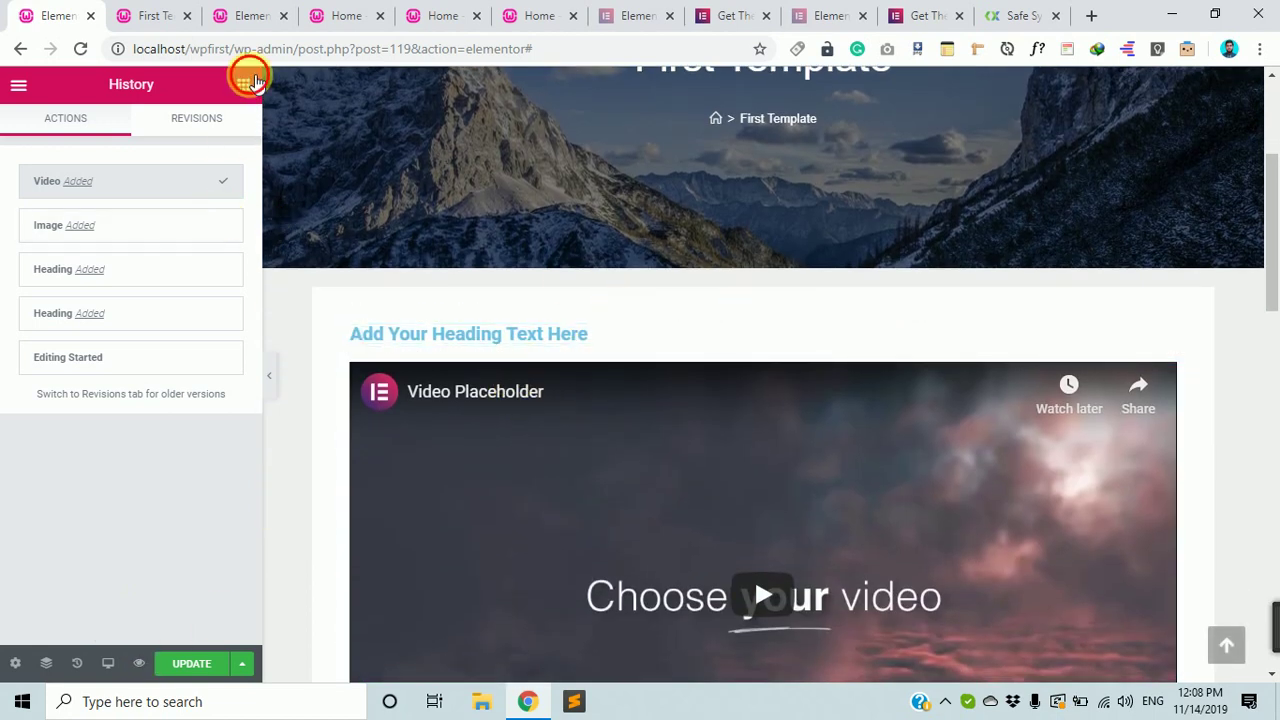
click(254, 80)
drag(209, 263, 545, 340)
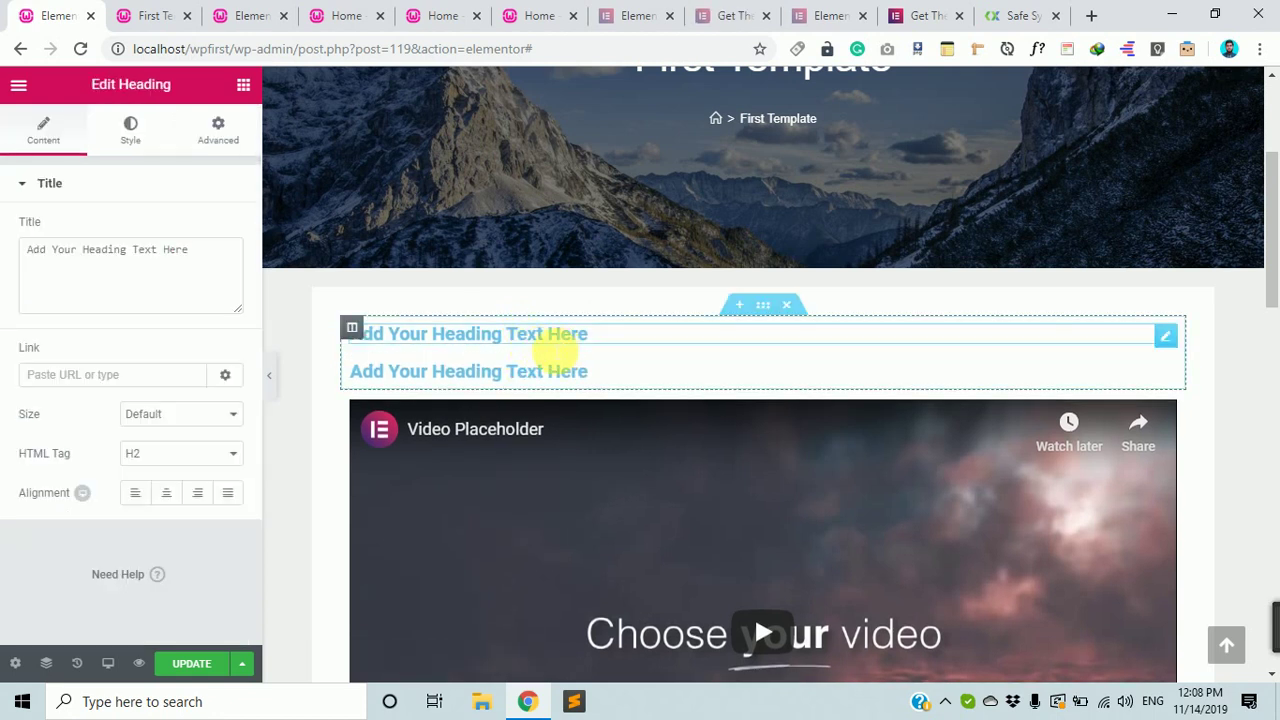
triple_click(494, 336)
text(Hello Anirban)
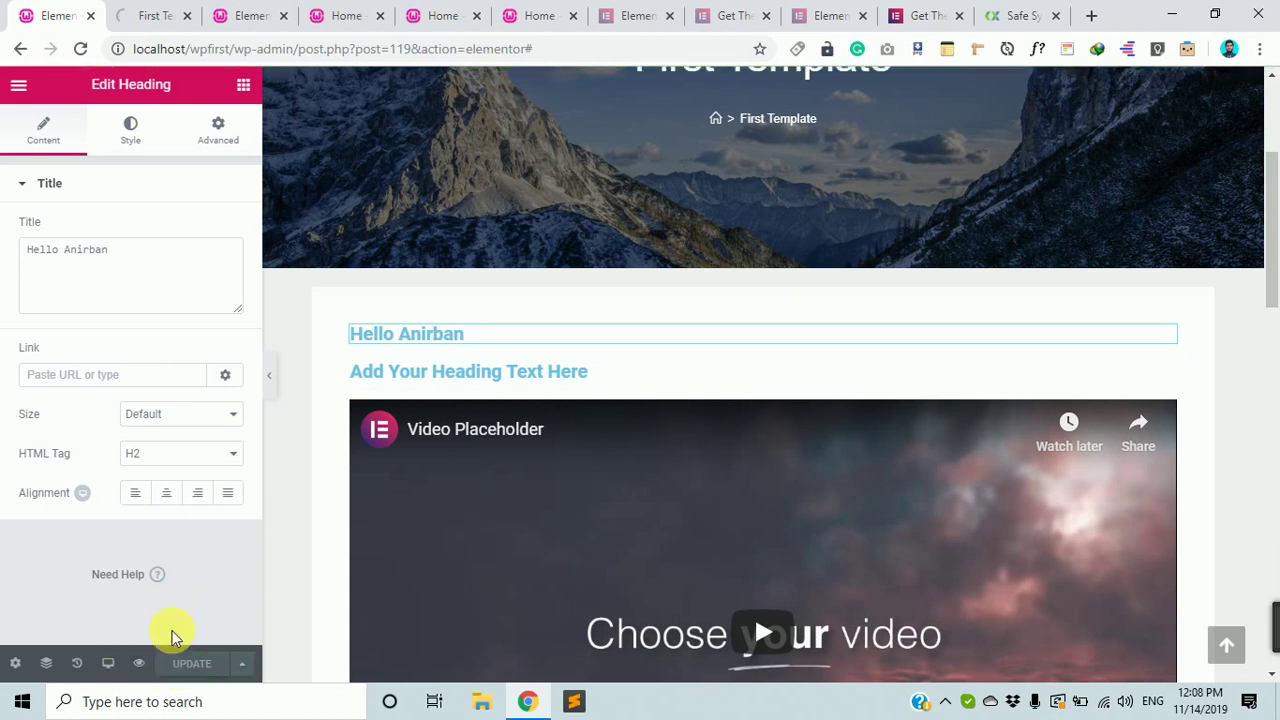
Check the new greeting heading in the preview tab and look through the previewed page
click(130, 24)
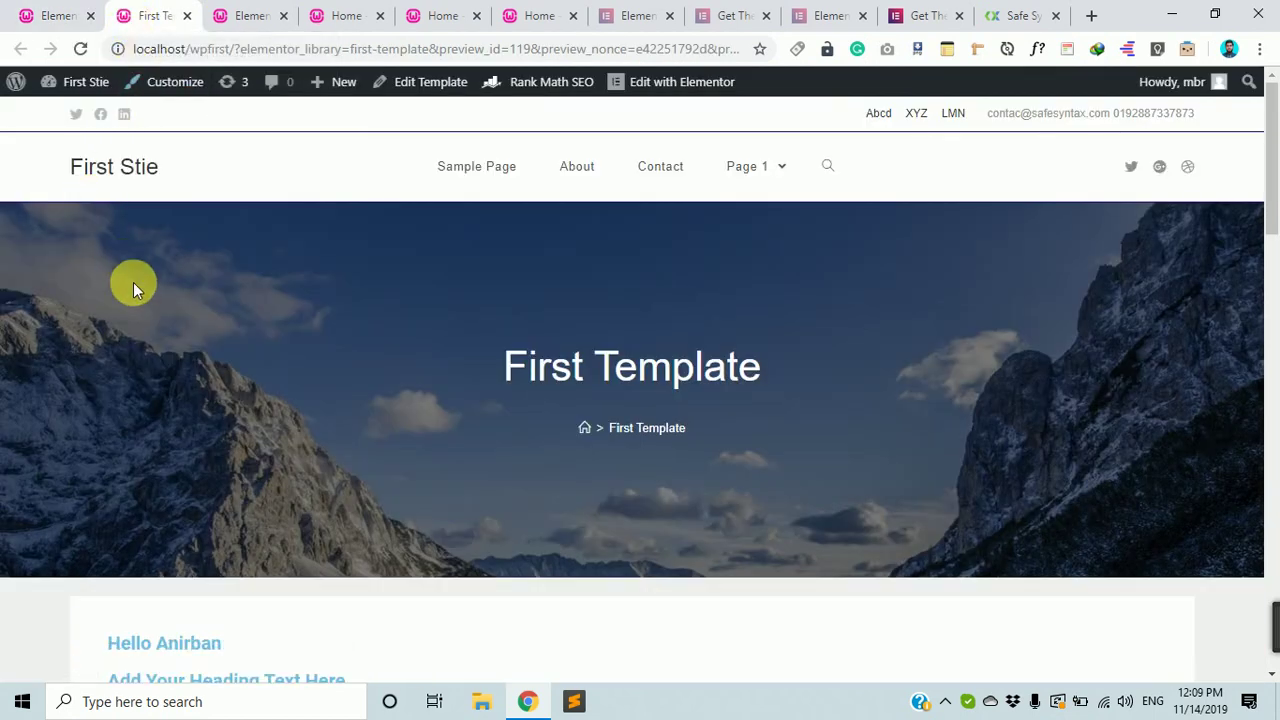
scroll(135, 288, down, 4)
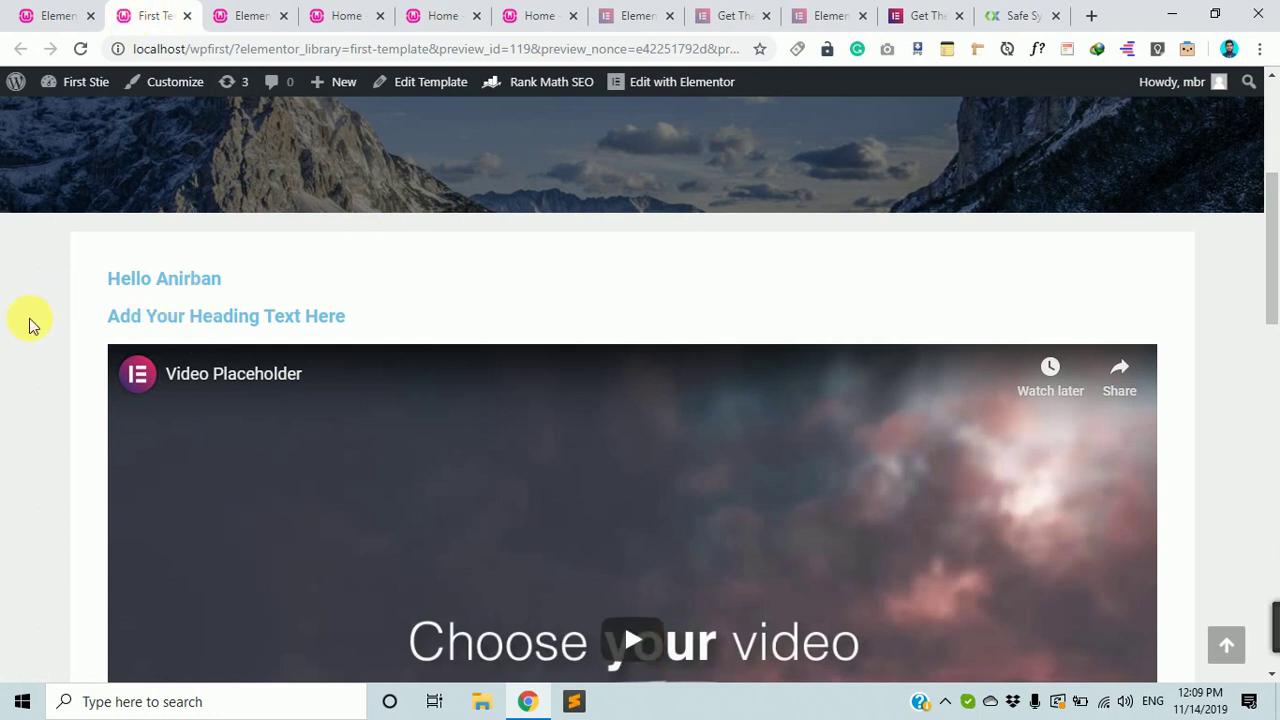
drag(222, 279, 115, 272)
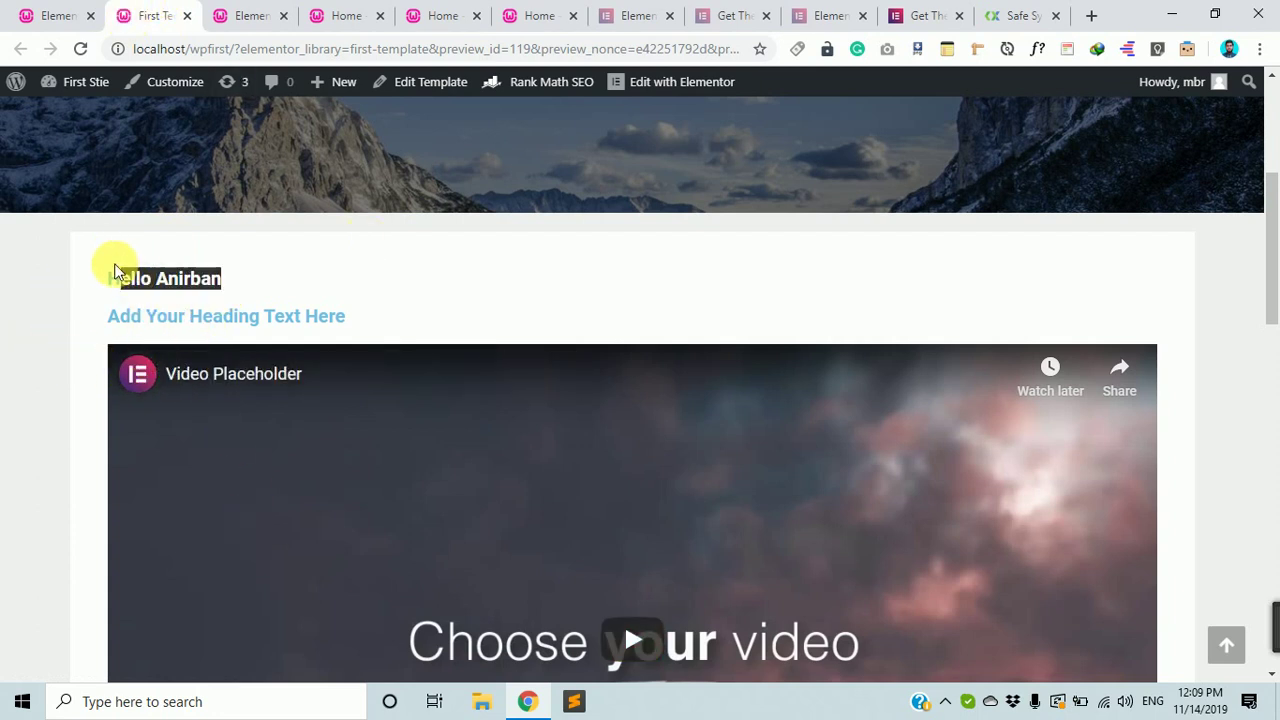
scroll(549, 397, down, 6)
scroll(549, 397, up, 10)
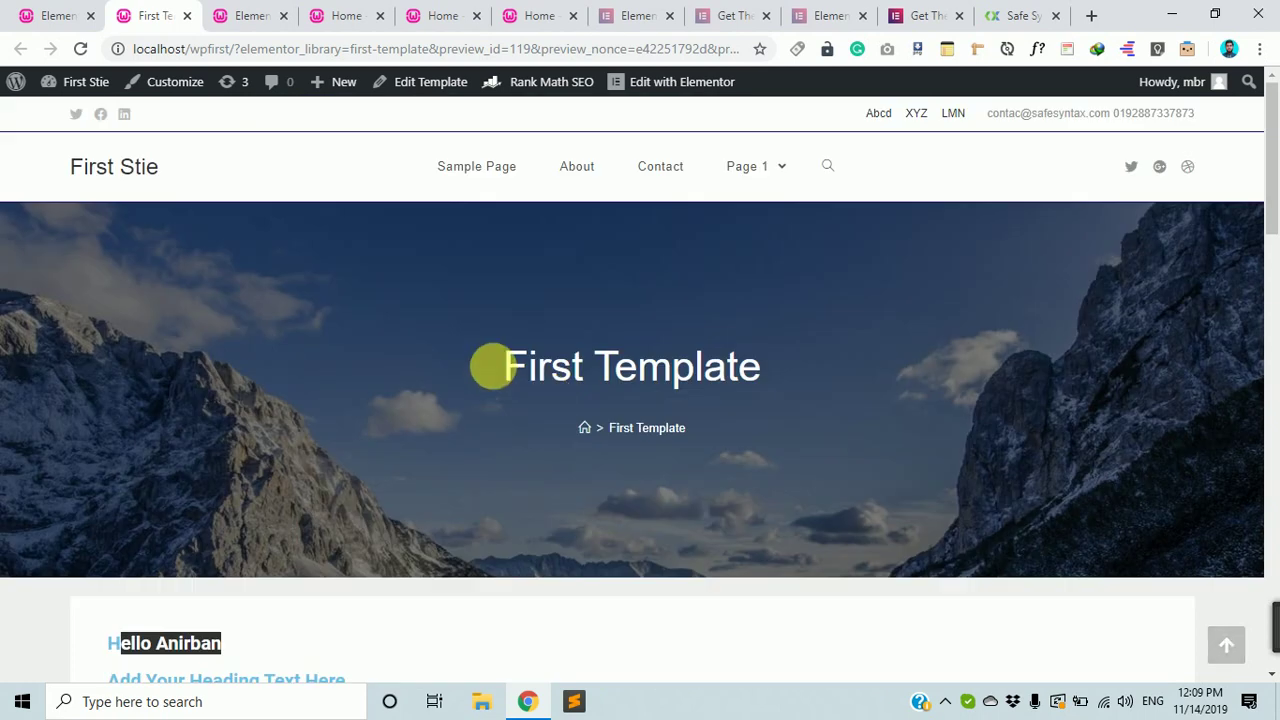
Return to the editor and examine the save options and the title in the Page Settings
click(54, 14)
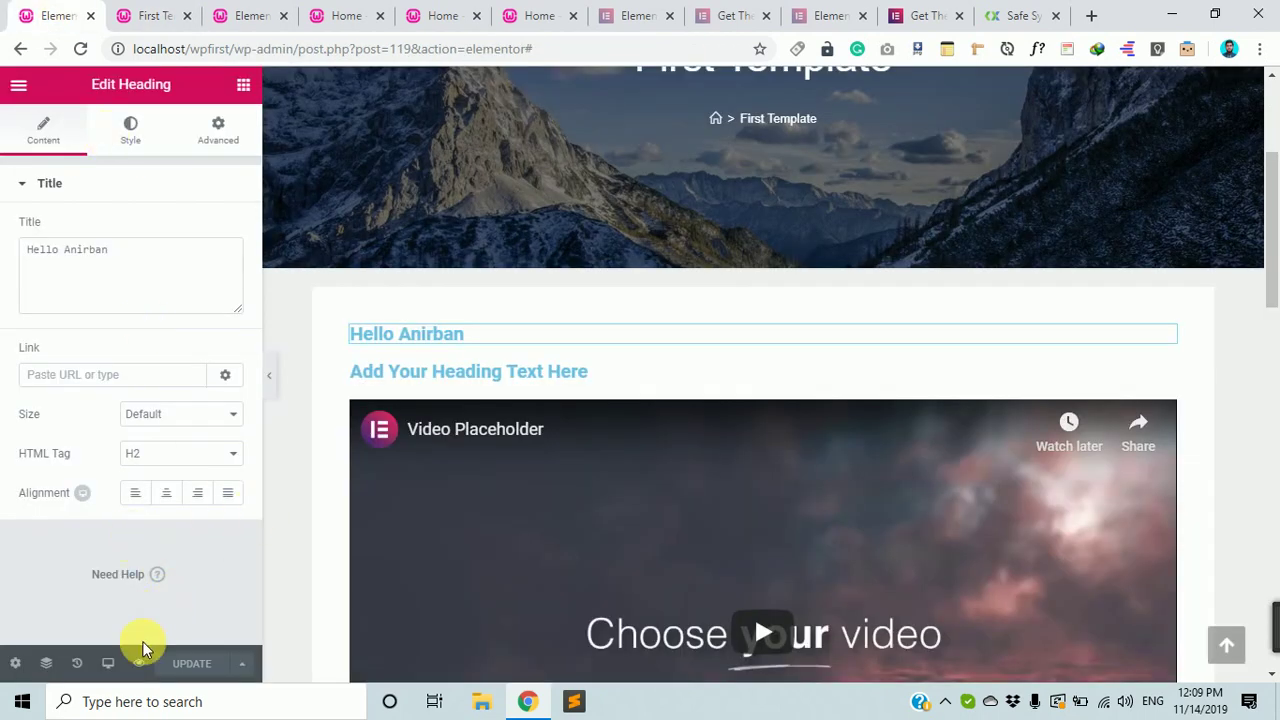
click(243, 663)
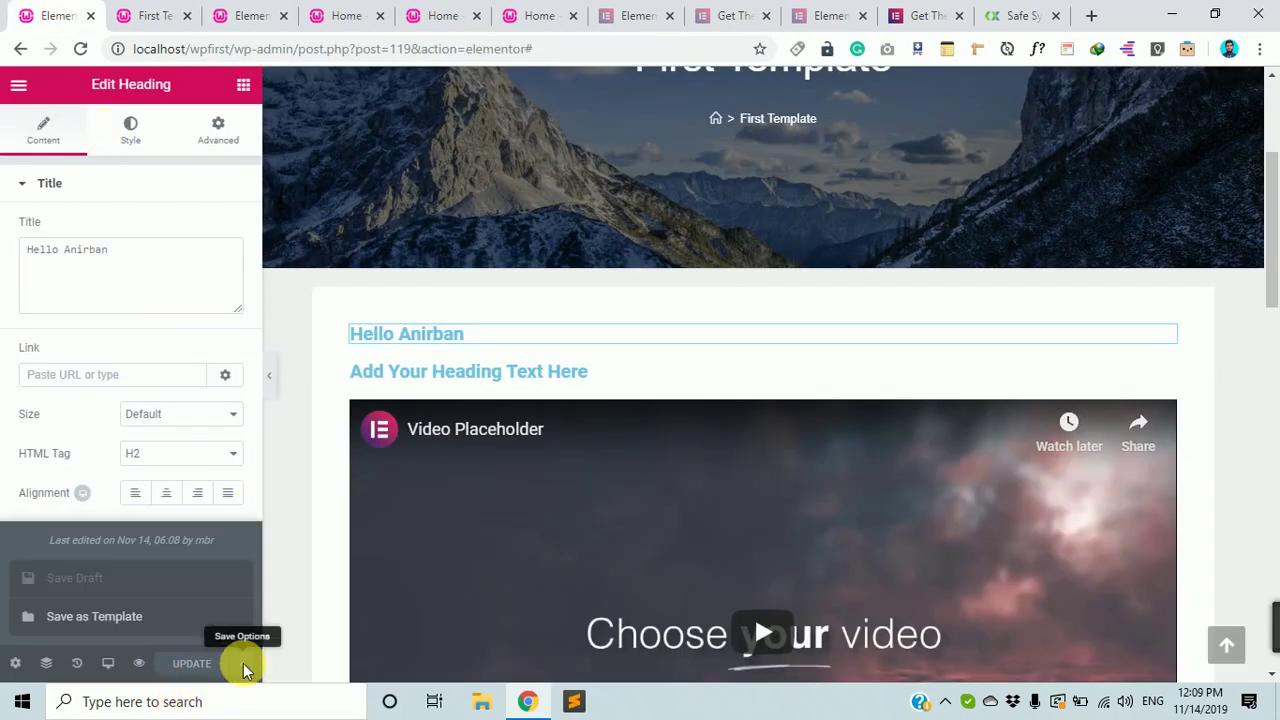
click(243, 663)
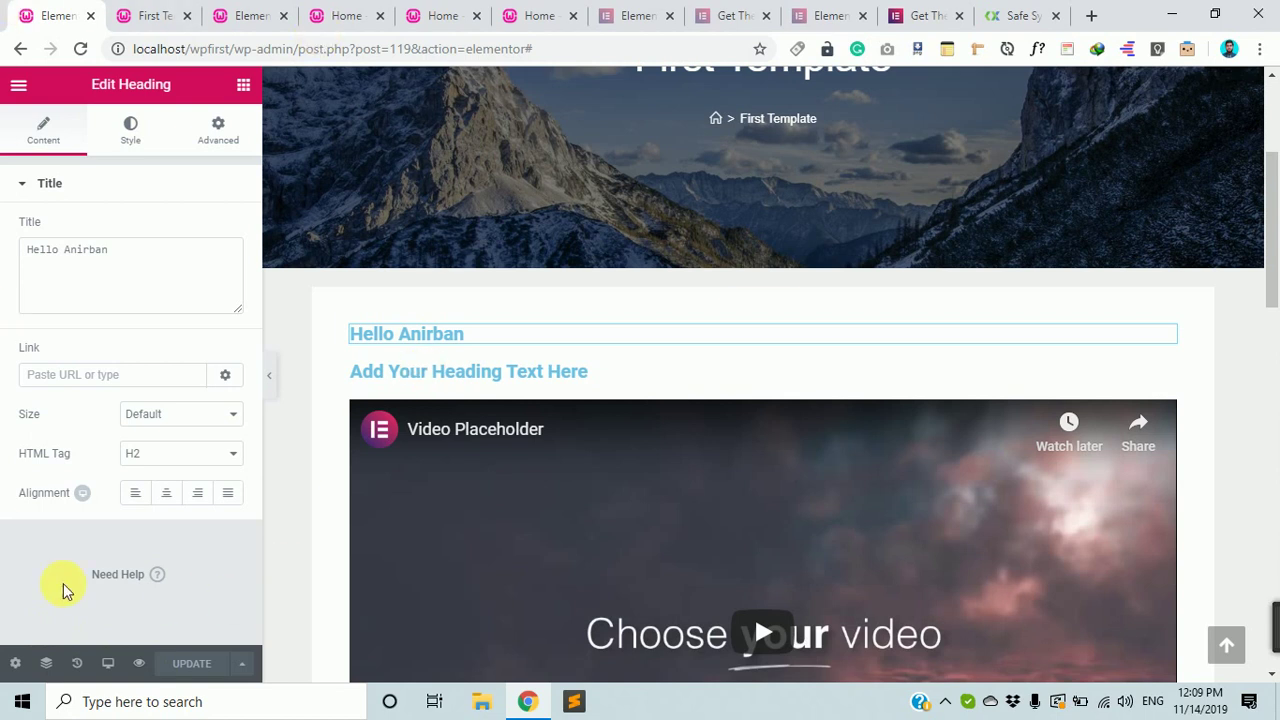
click(17, 663)
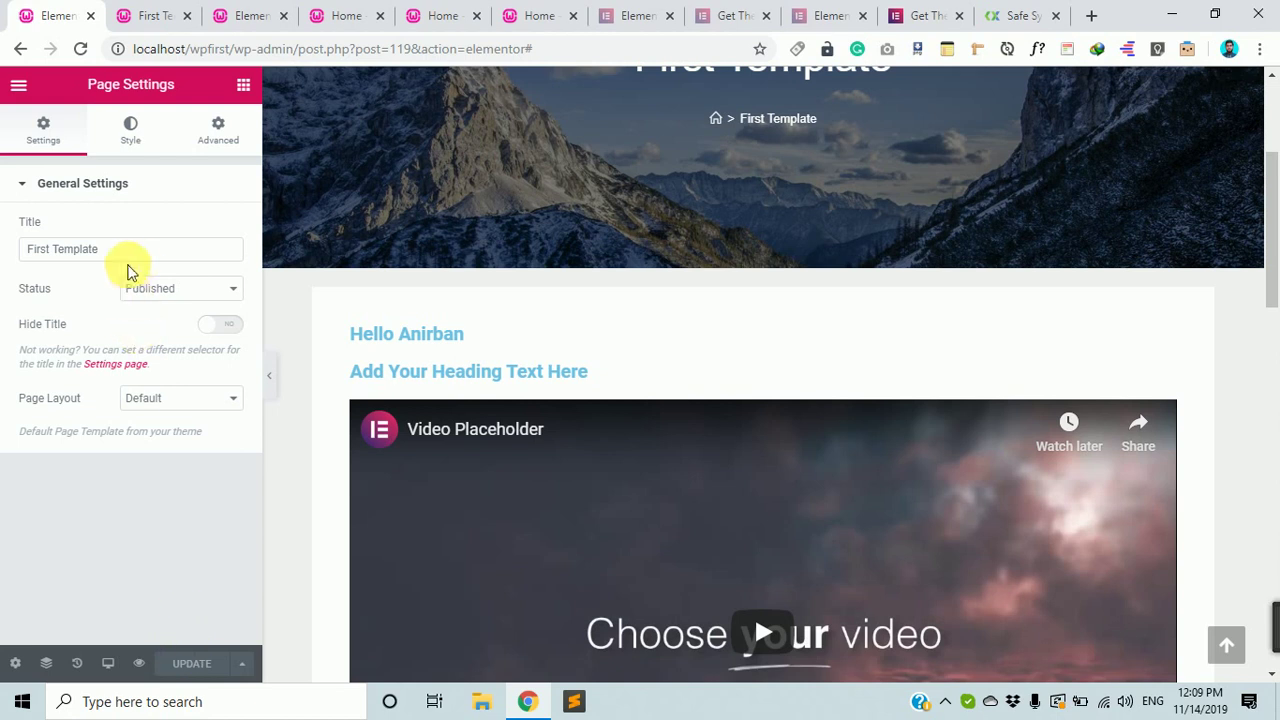
drag(126, 255, 3, 248)
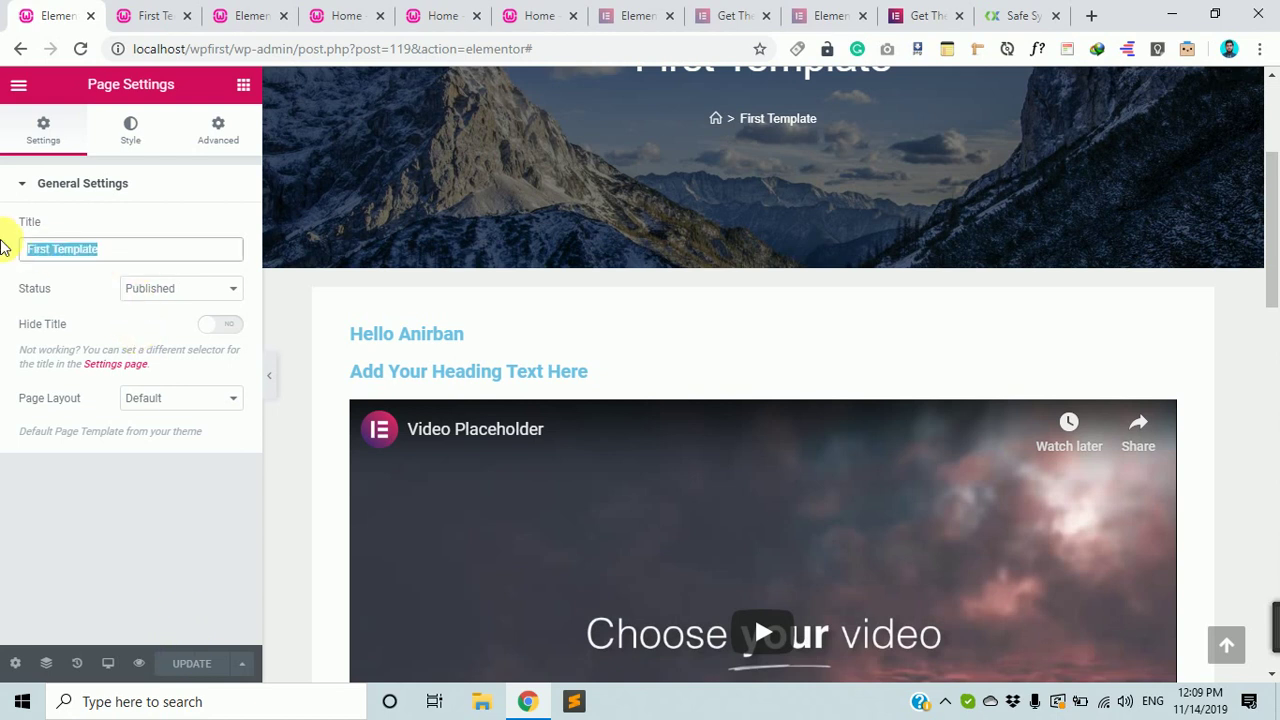
click(14, 640)
Examine the editor's main menu with its style, settings and navigation options
click(12, 86)
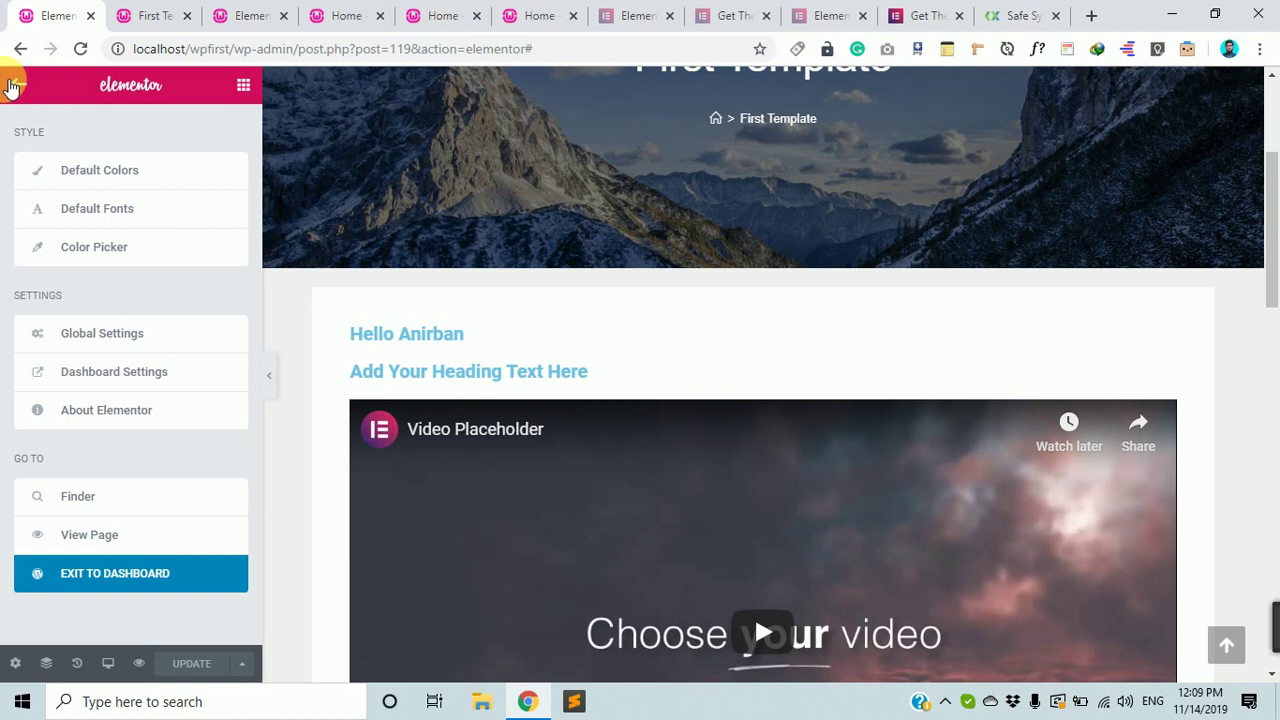
click(12, 87)
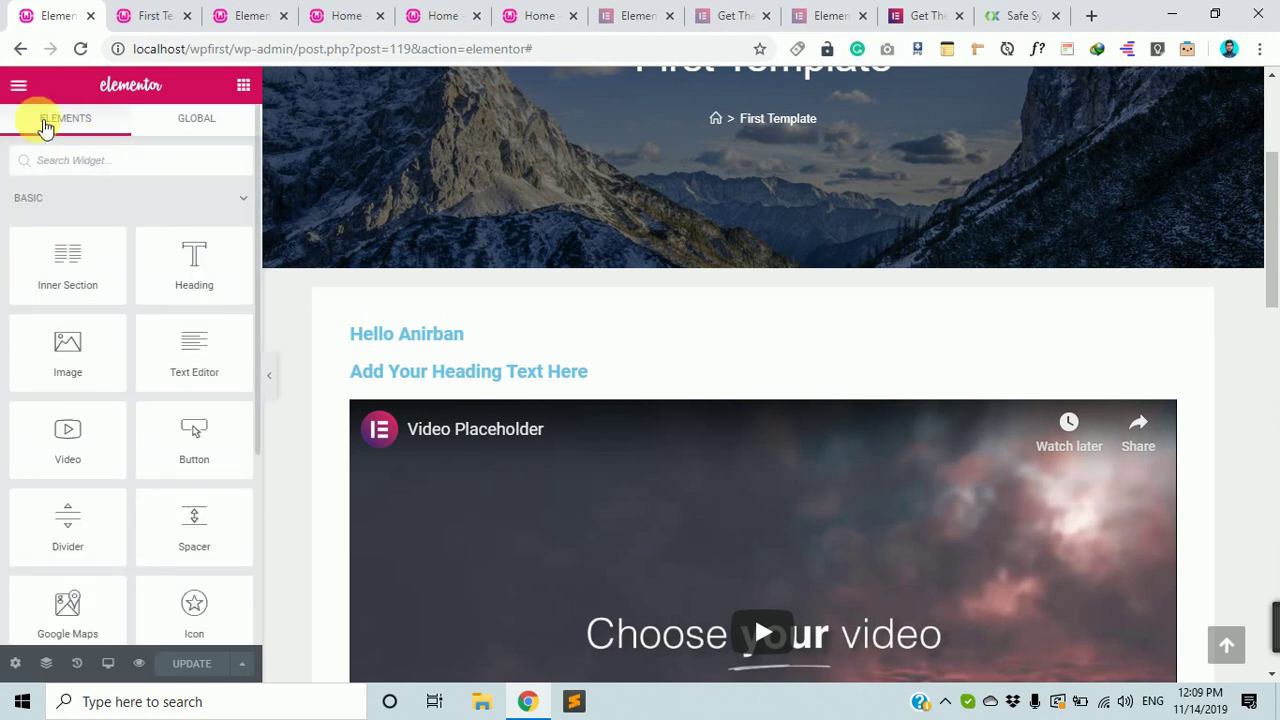
click(17, 85)
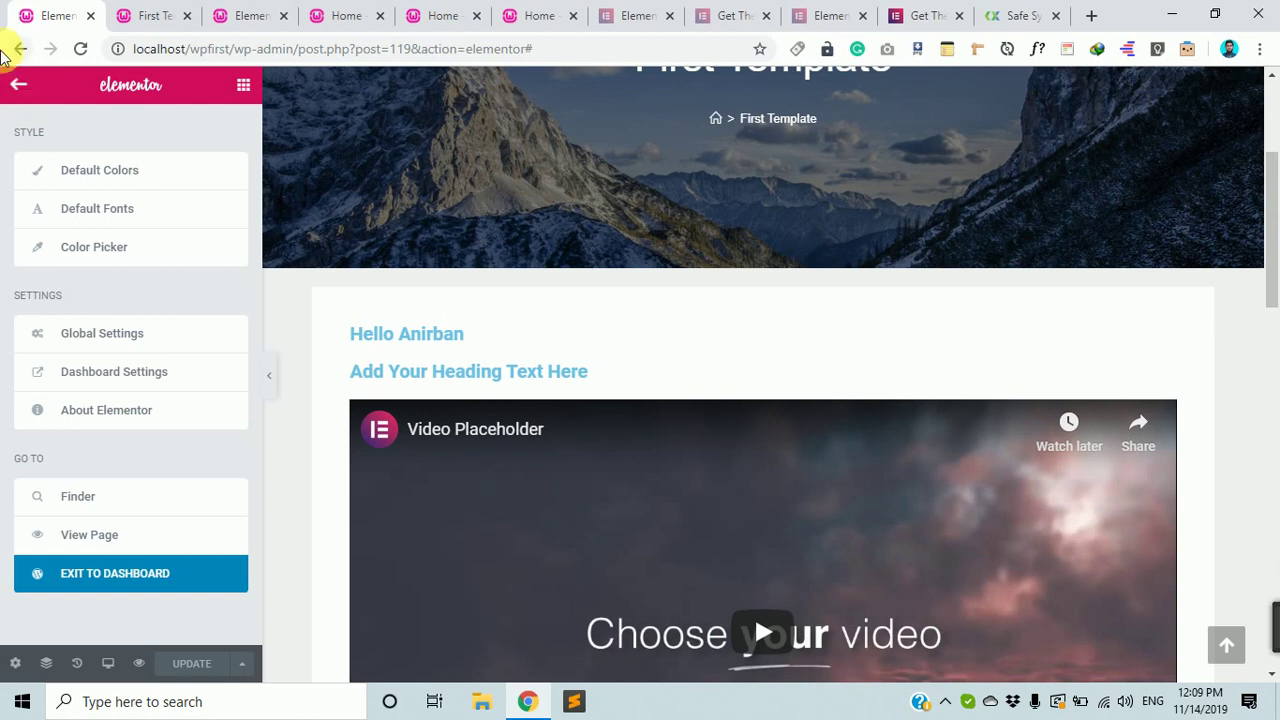
Leave the editor for the Saved Templates list and reopen First Template with Elementor
click(17, 48)
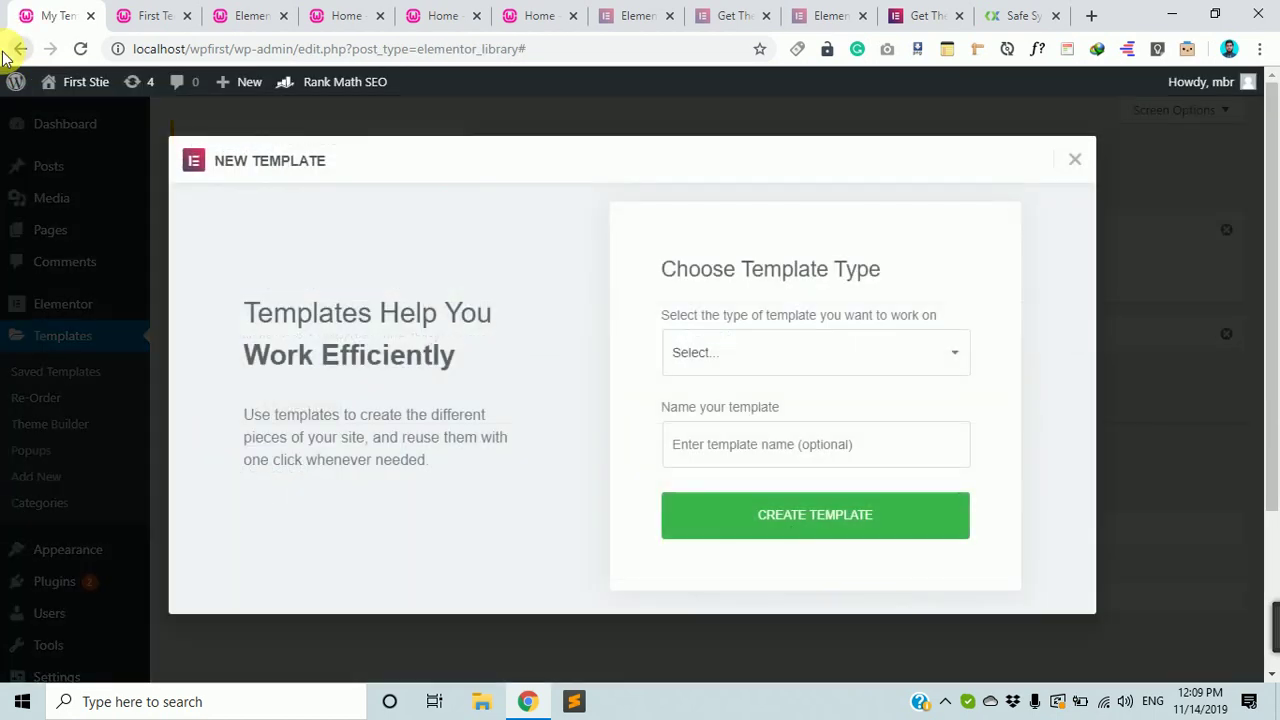
click(1080, 162)
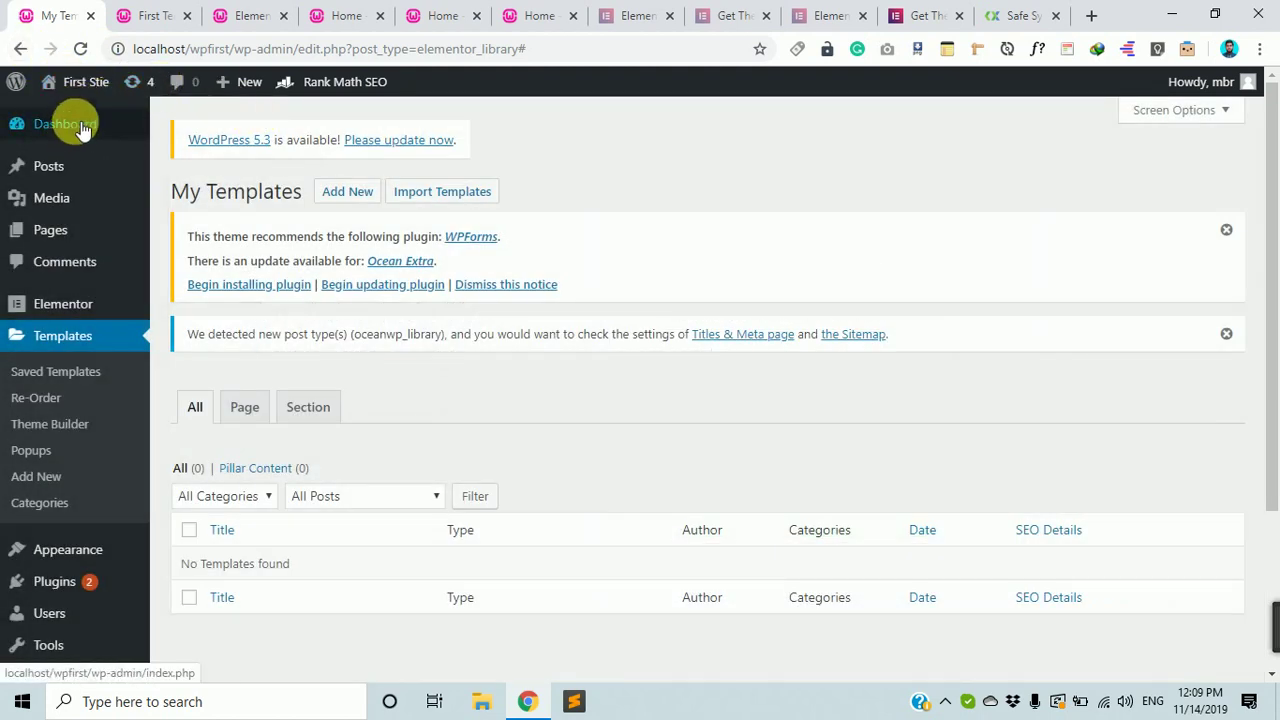
scroll(310, 493, down, 2)
scroll(300, 470, up, 2)
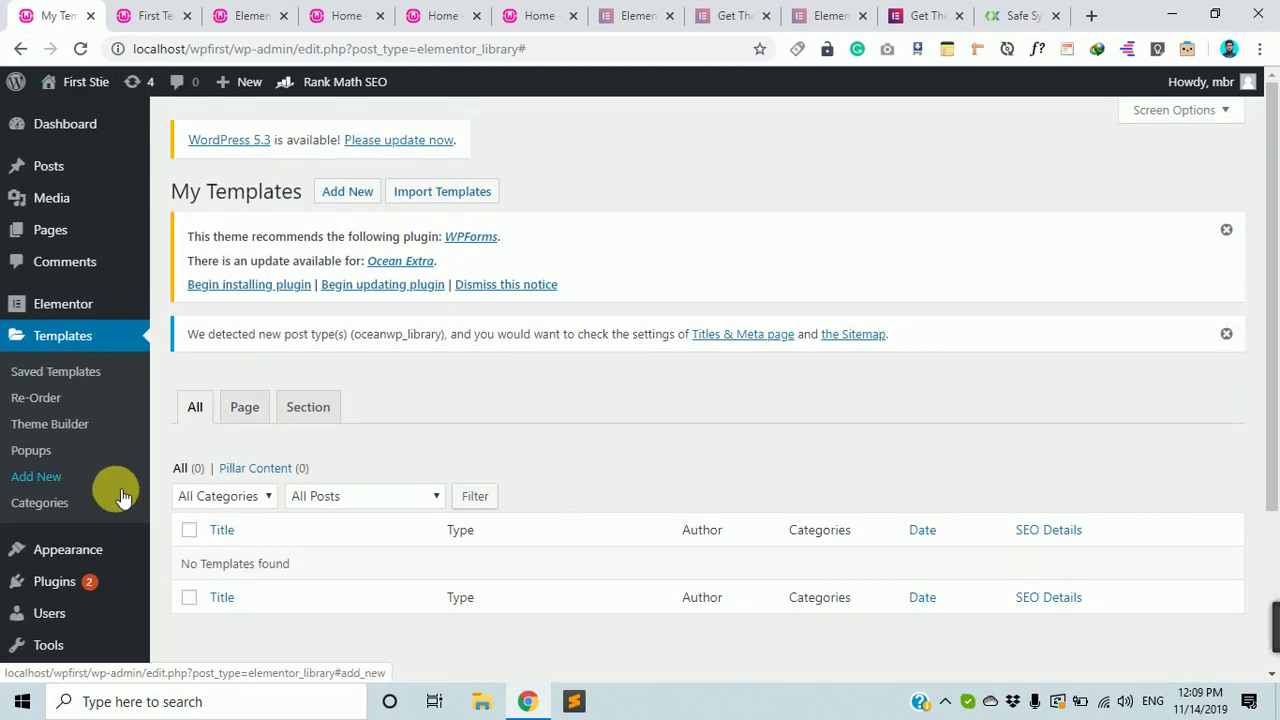
click(62, 381)
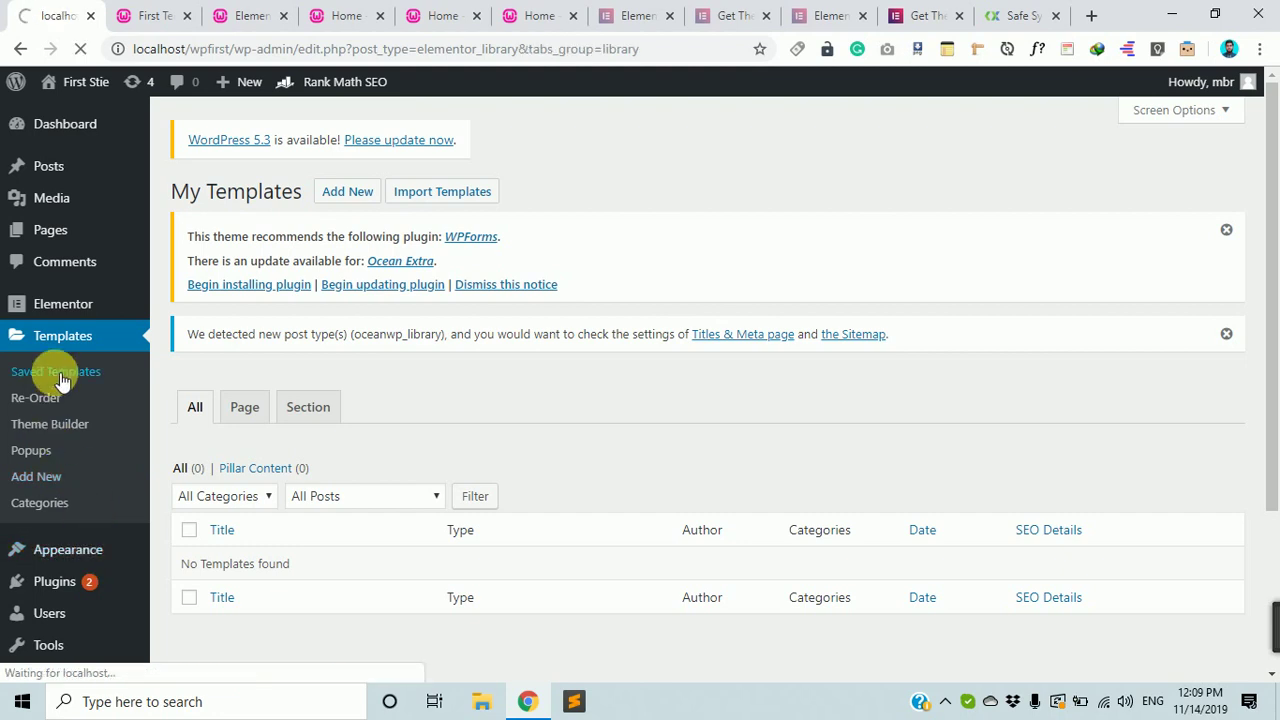
scroll(484, 500, down, 2)
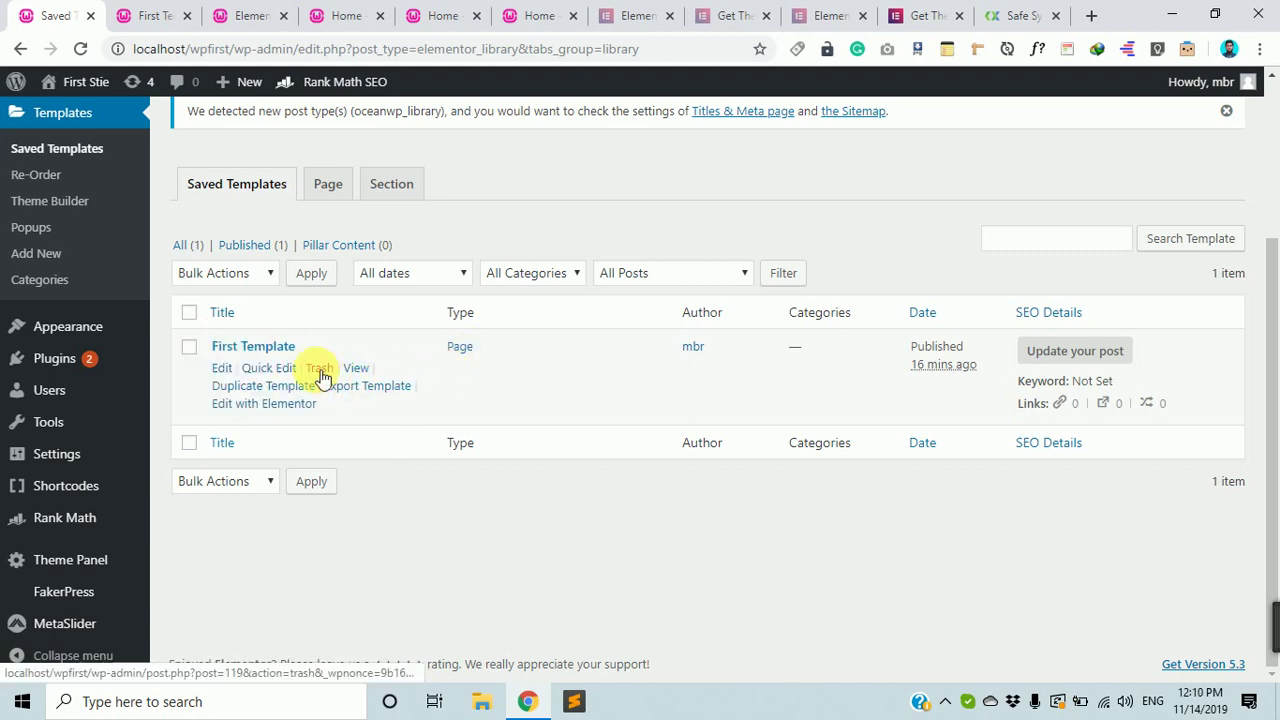
click(266, 406)
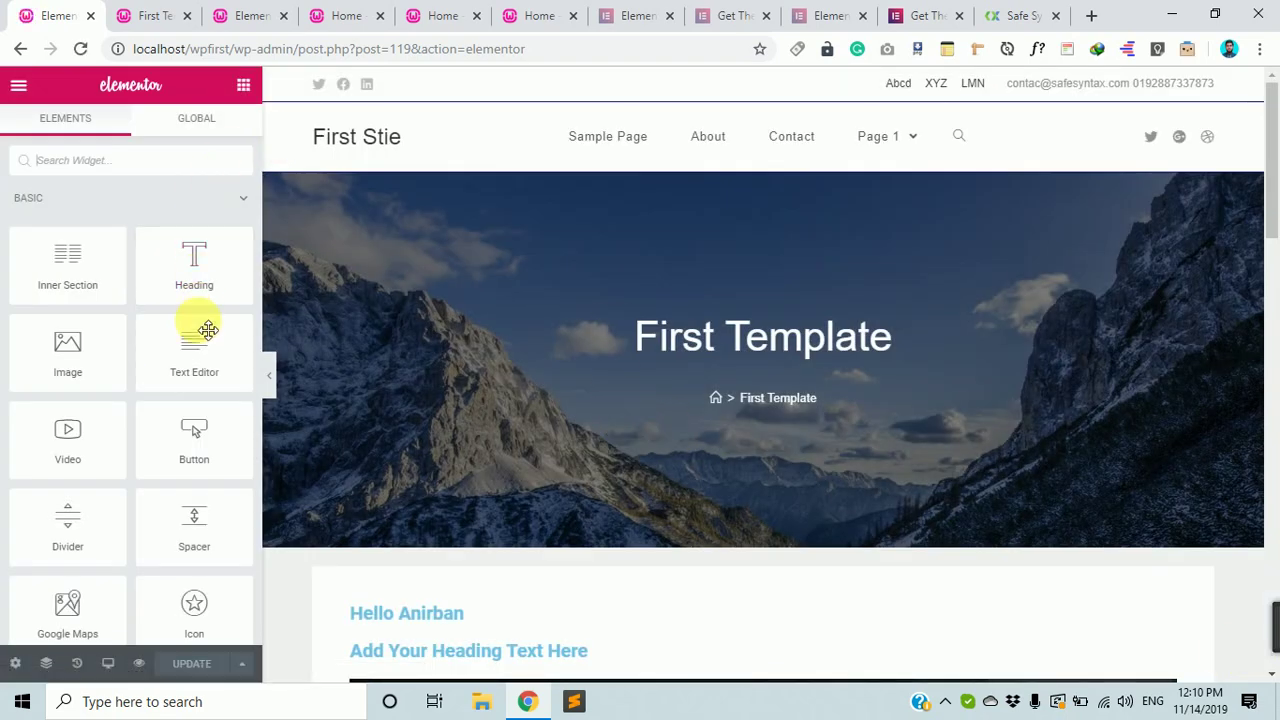
Open the default colors and change the palette's primary color to a muted blue-gray
click(22, 88)
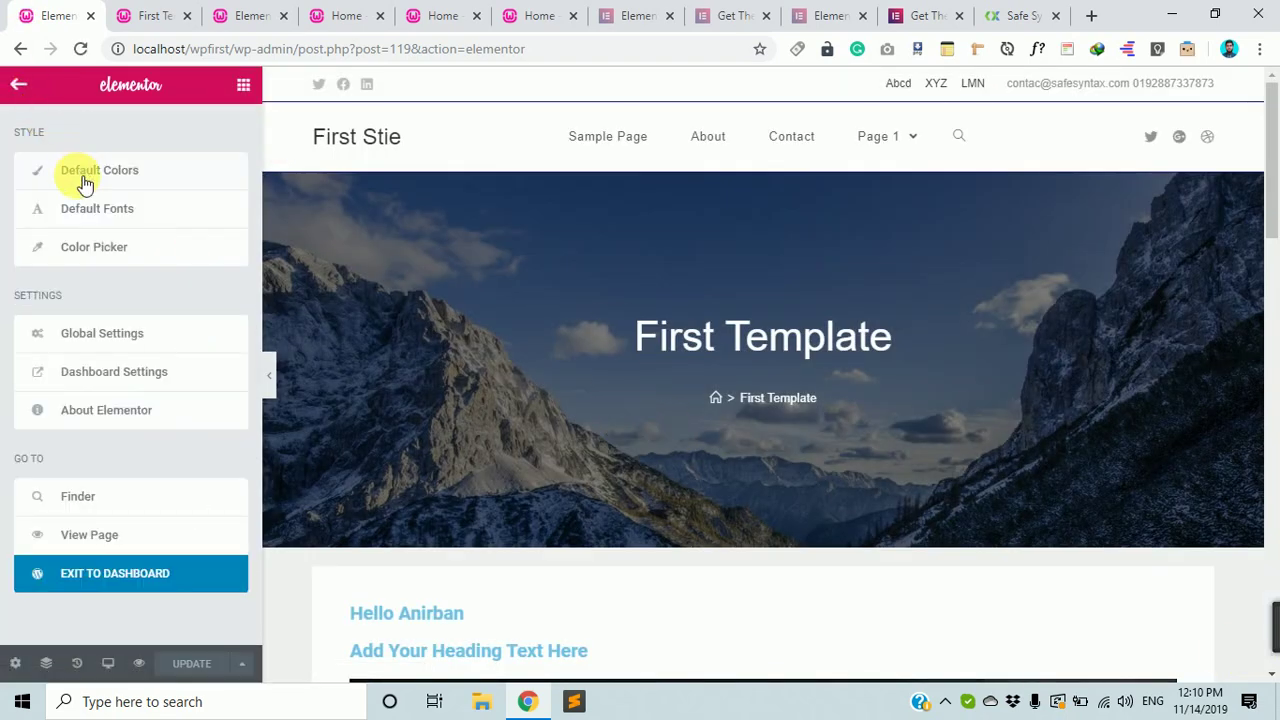
click(165, 183)
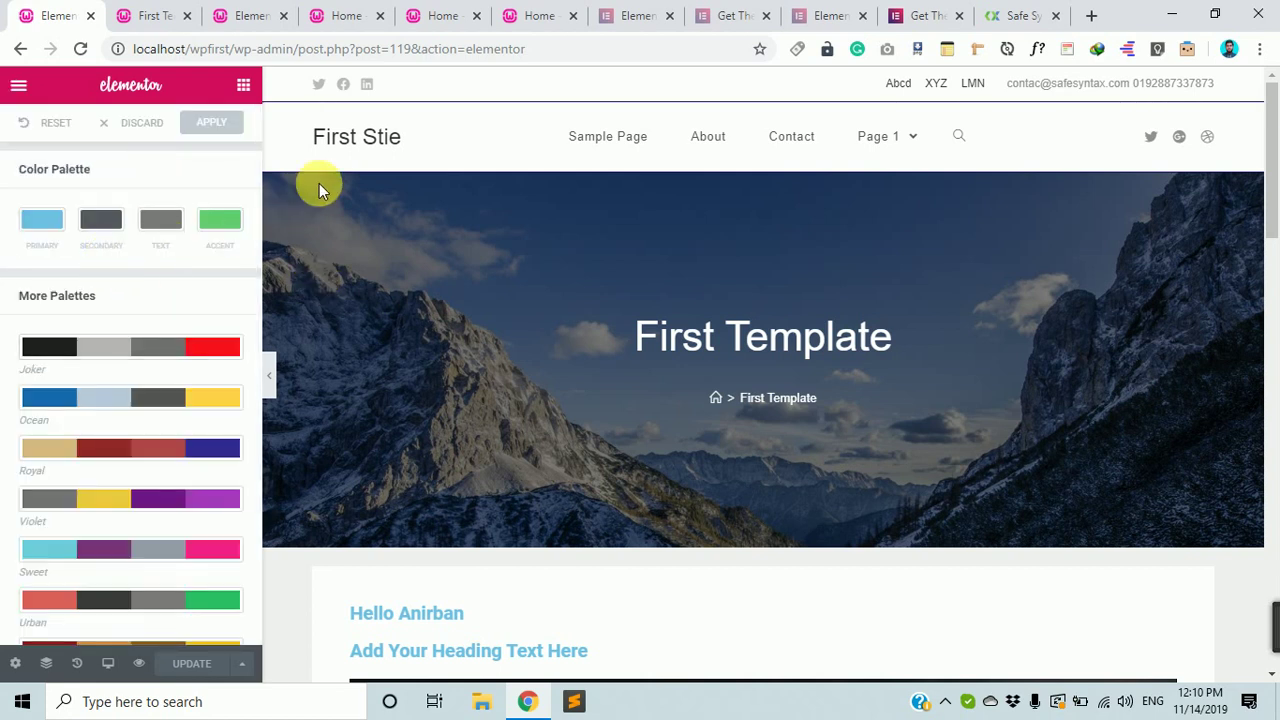
click(41, 222)
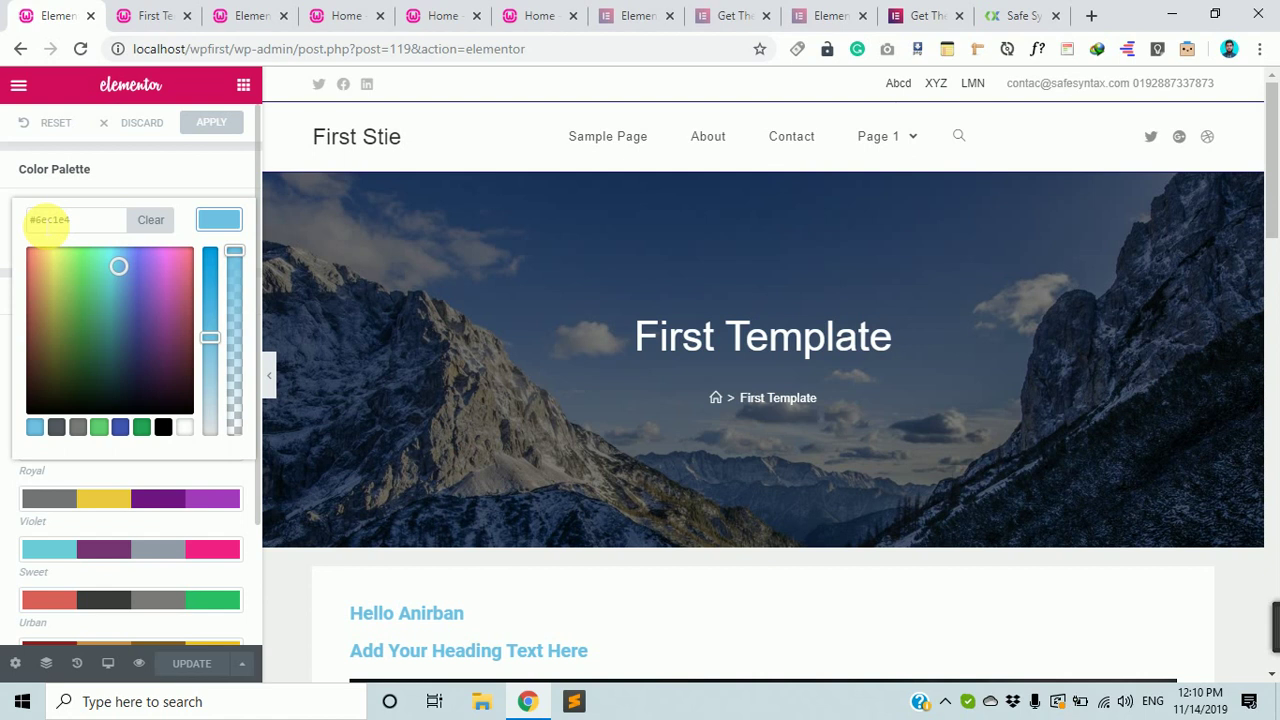
click(50, 220)
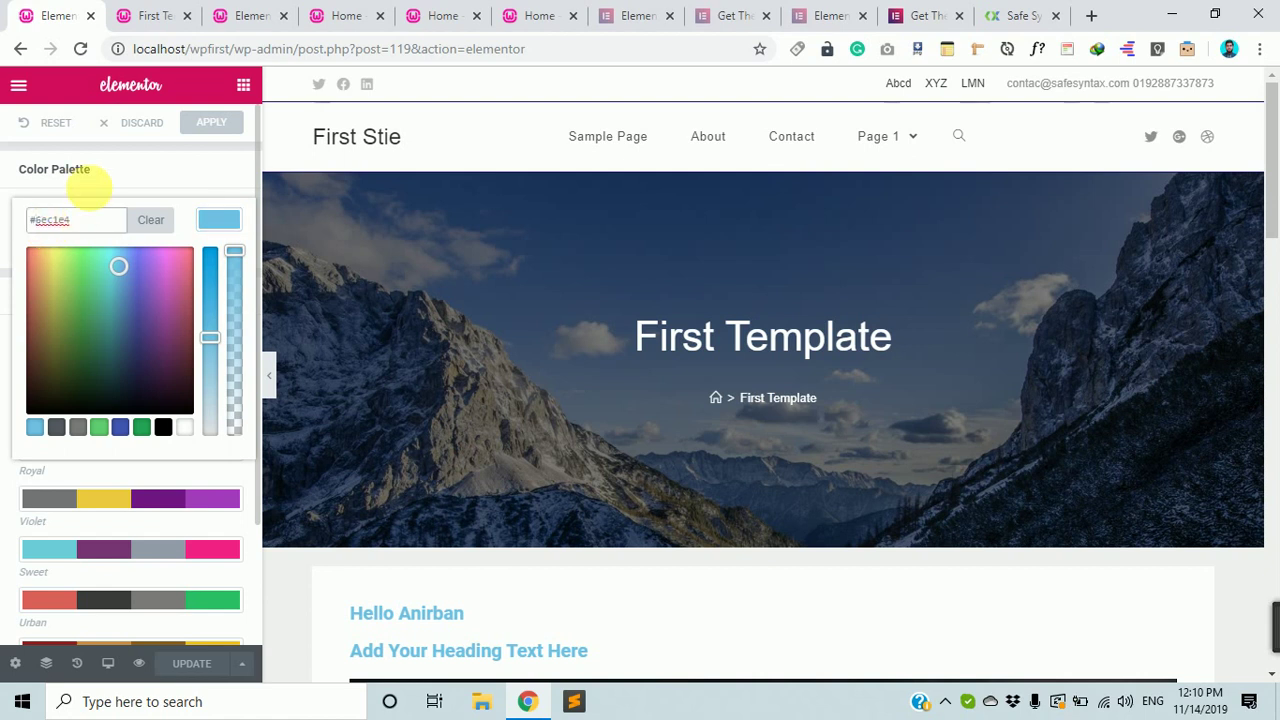
click(157, 172)
click(55, 217)
drag(210, 337, 209, 395)
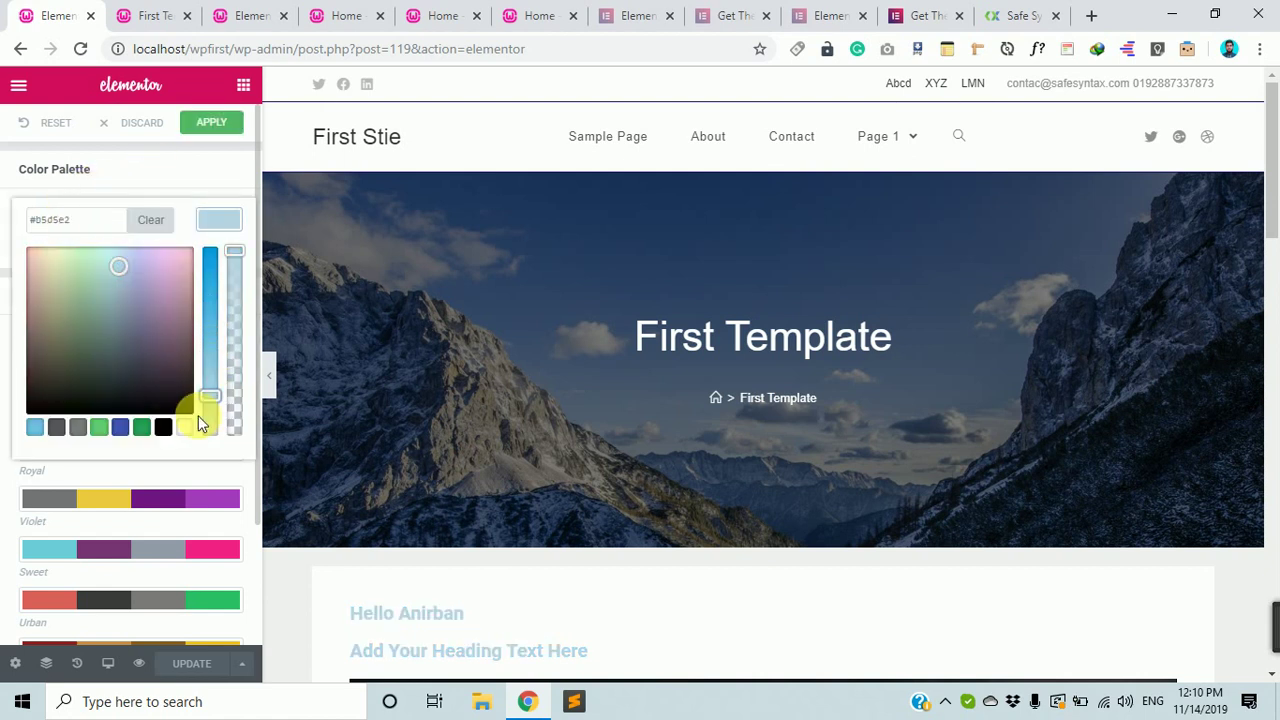
click(151, 220)
click(177, 183)
Change the palette's secondary color to a muted mauve-gray and its text color to dark gray, about #3d3d3d
click(100, 222)
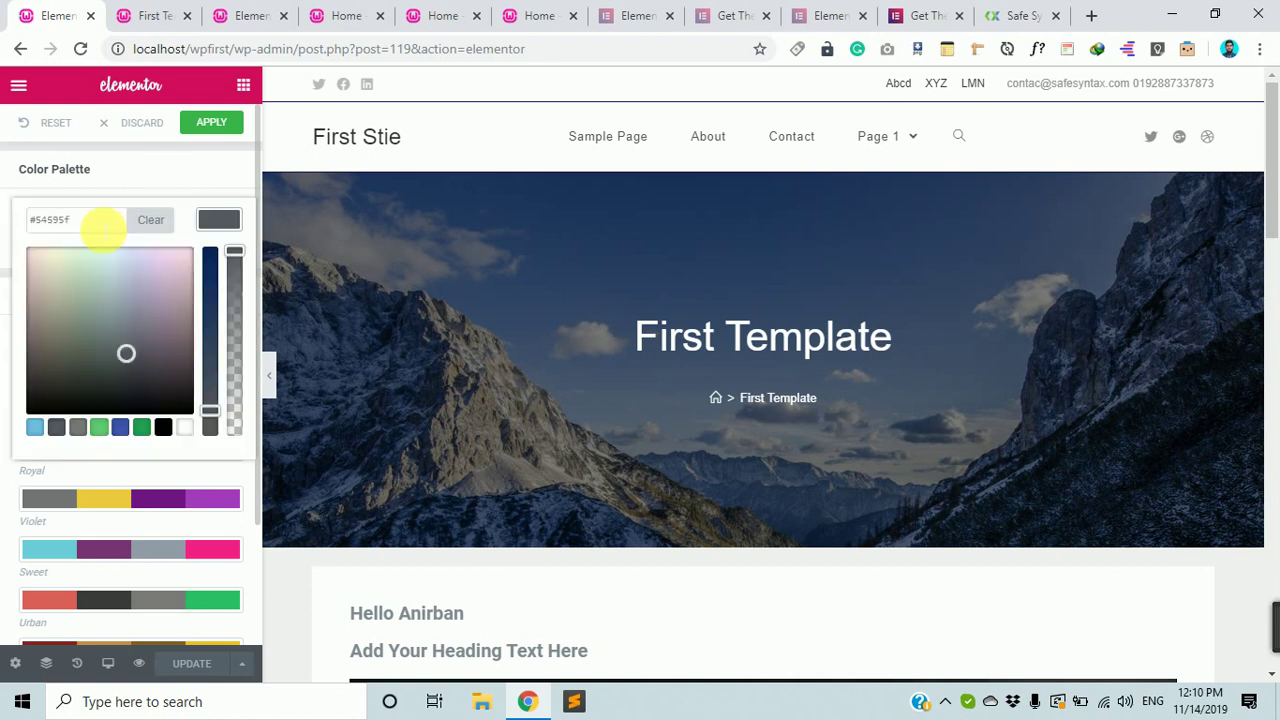
drag(151, 337, 180, 314)
click(148, 175)
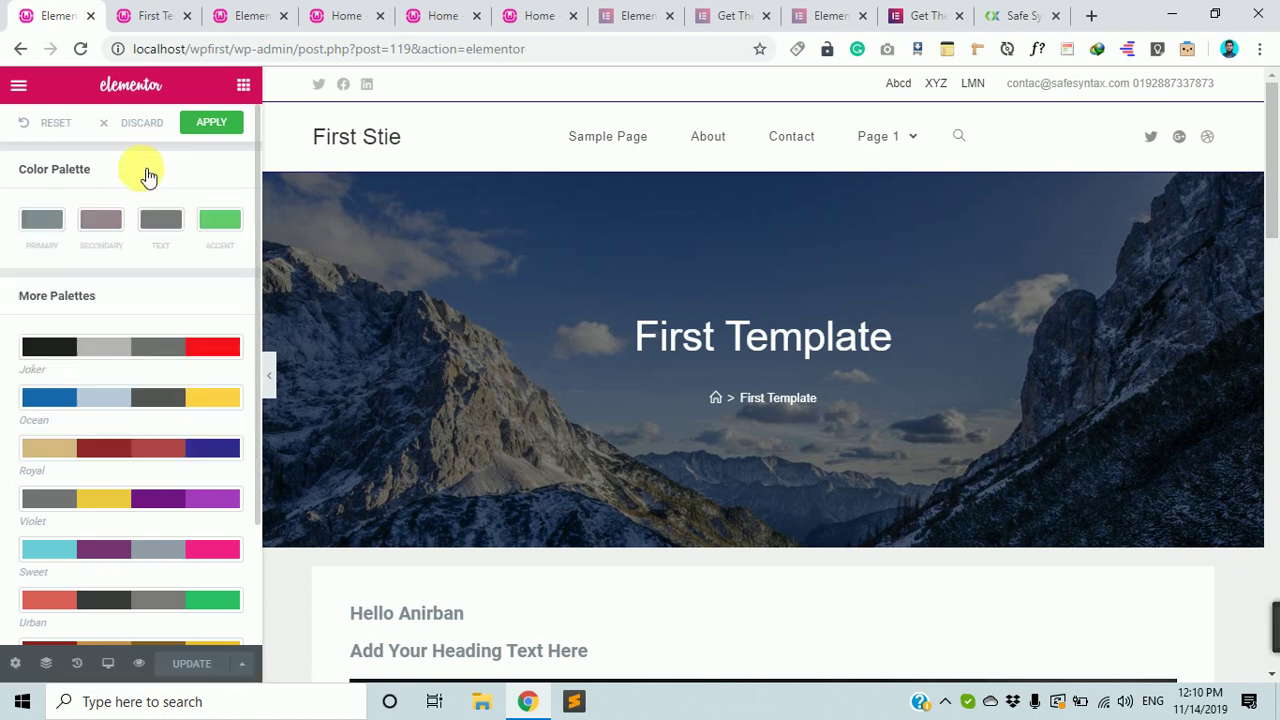
click(166, 226)
drag(146, 368, 152, 383)
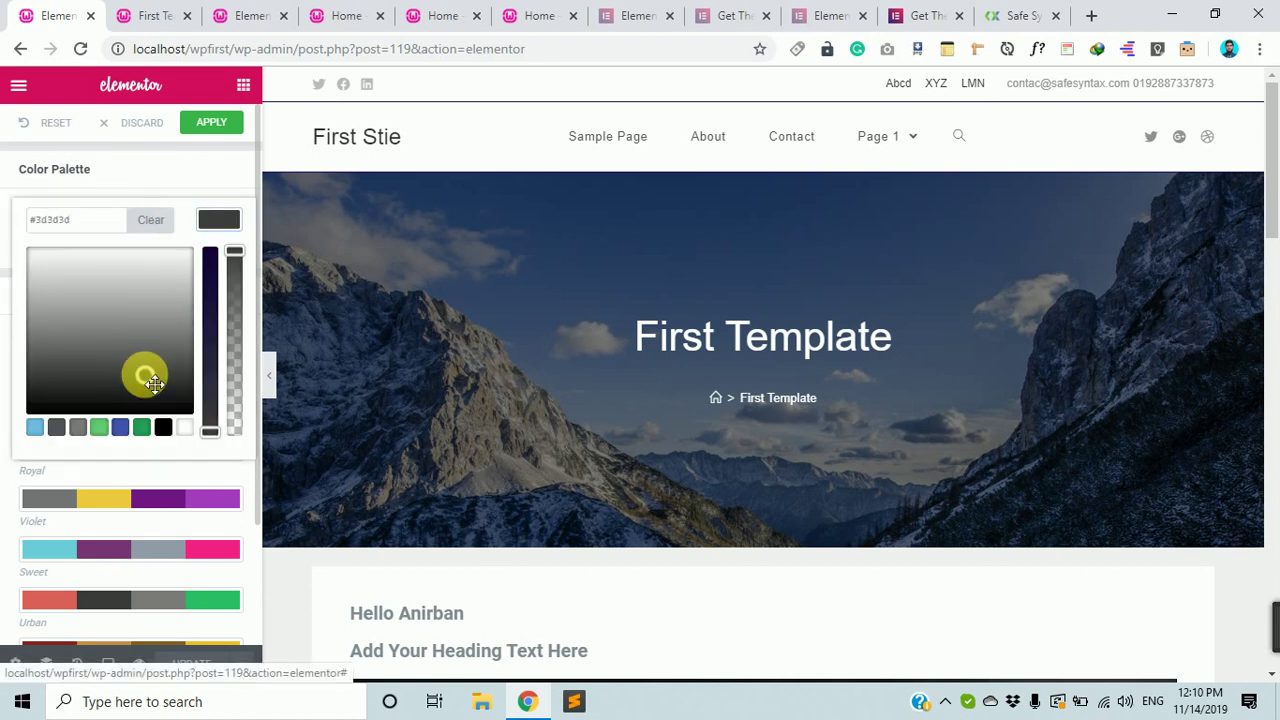
click(177, 184)
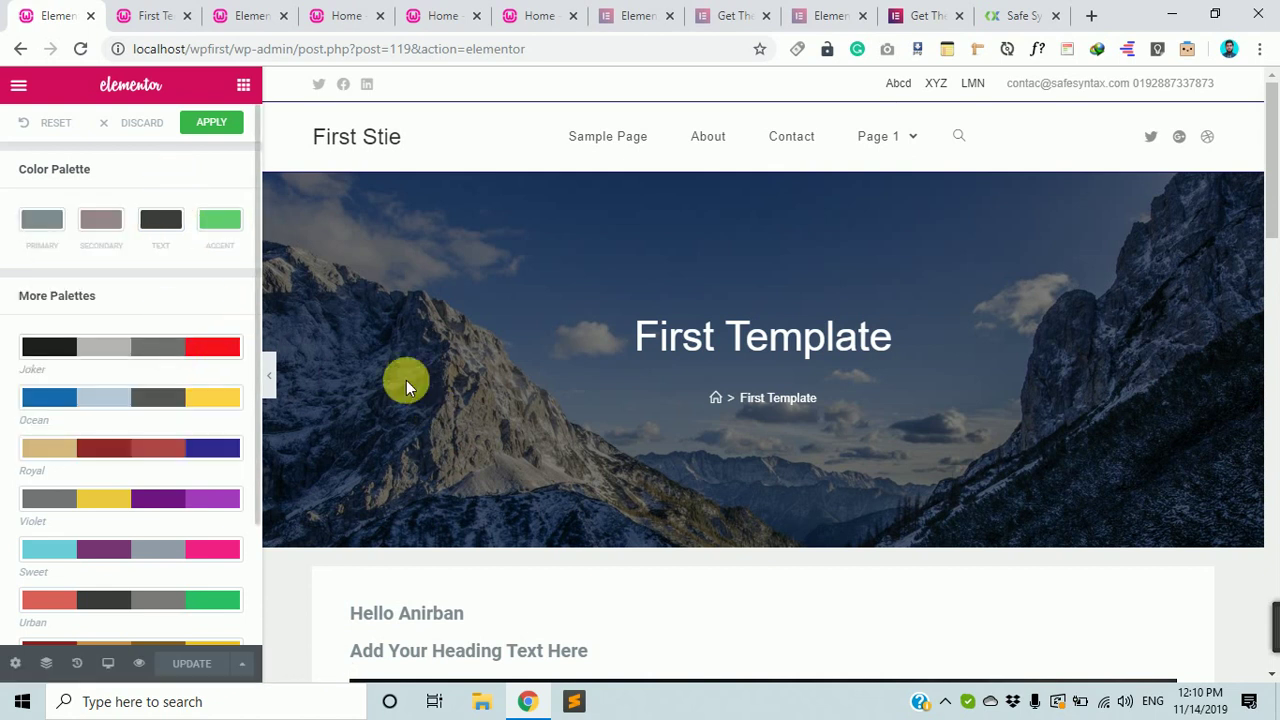
Choose the ready-made Urban palette for the default colors
scroll(623, 571, down, 10)
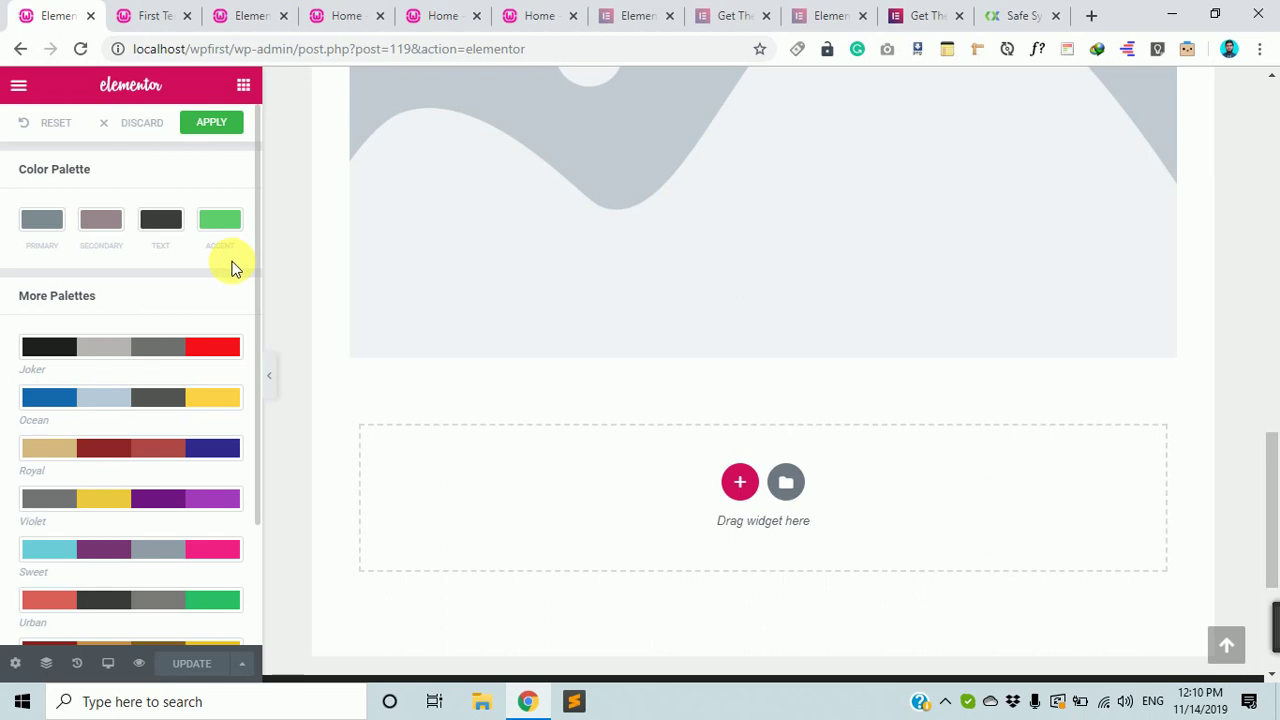
scroll(180, 371, down, 2)
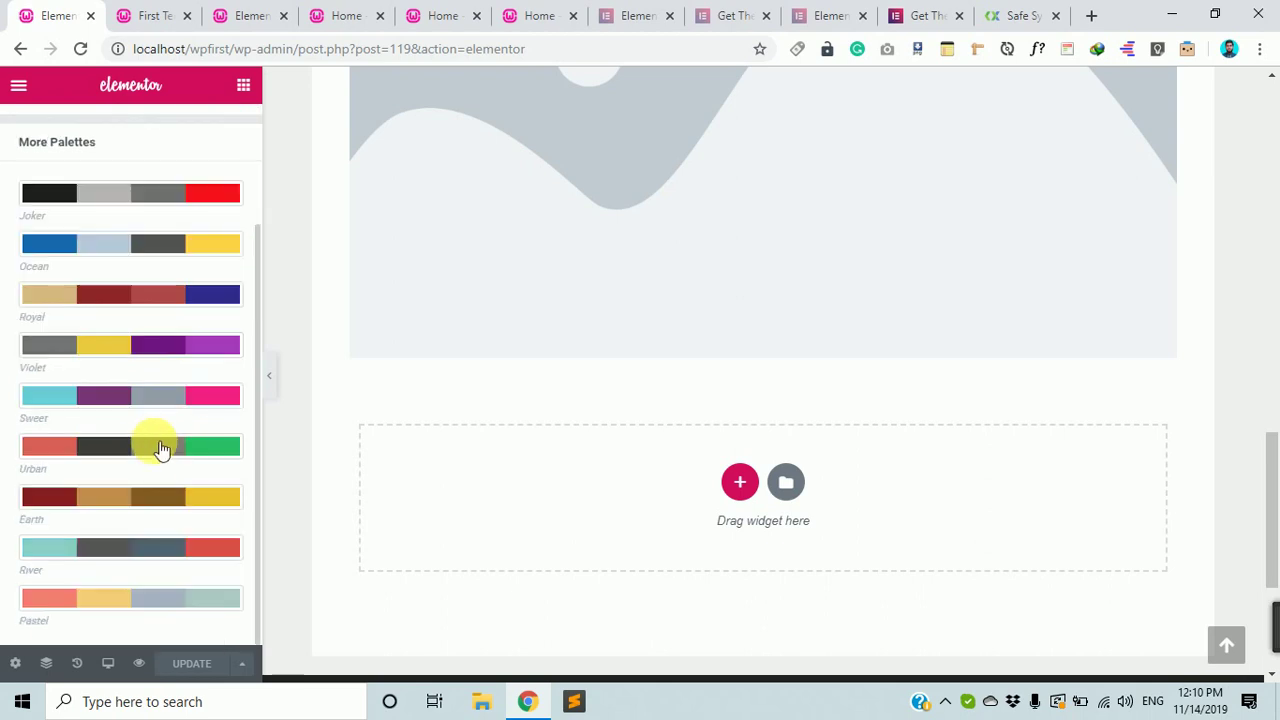
click(100, 453)
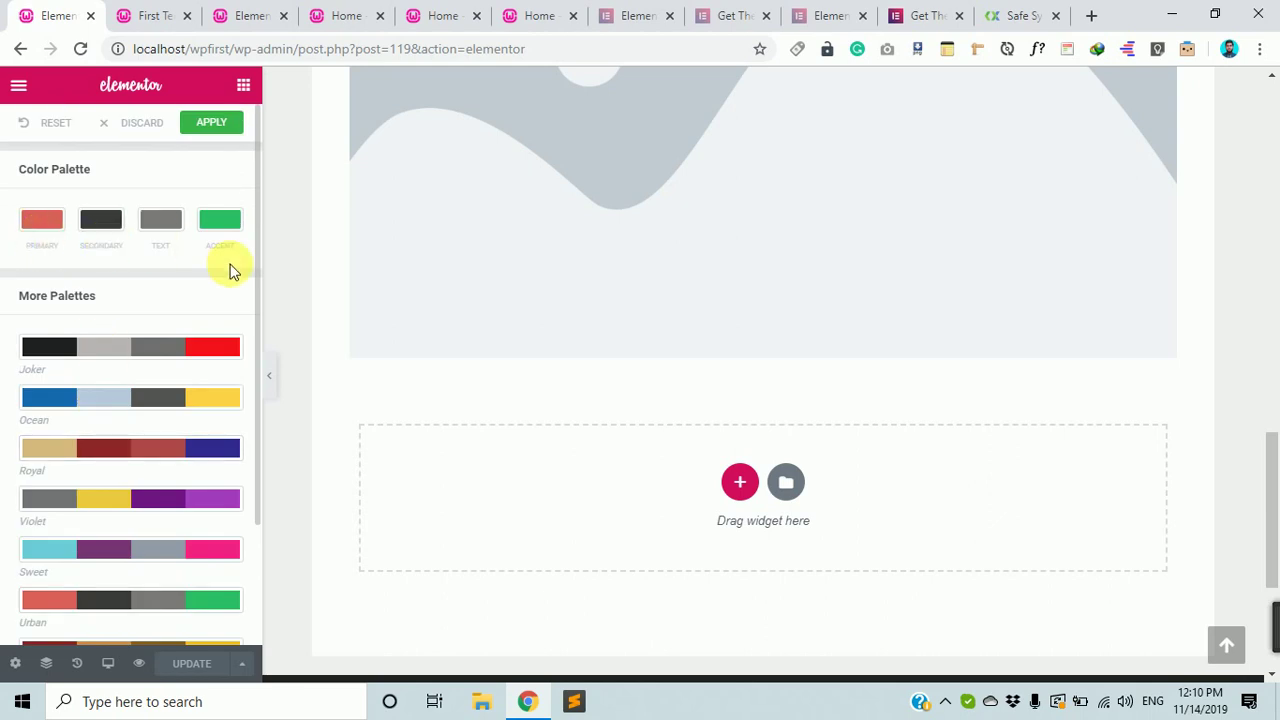
Choose the ready-made Pastel palette for the default colors
scroll(200, 300, down, 2)
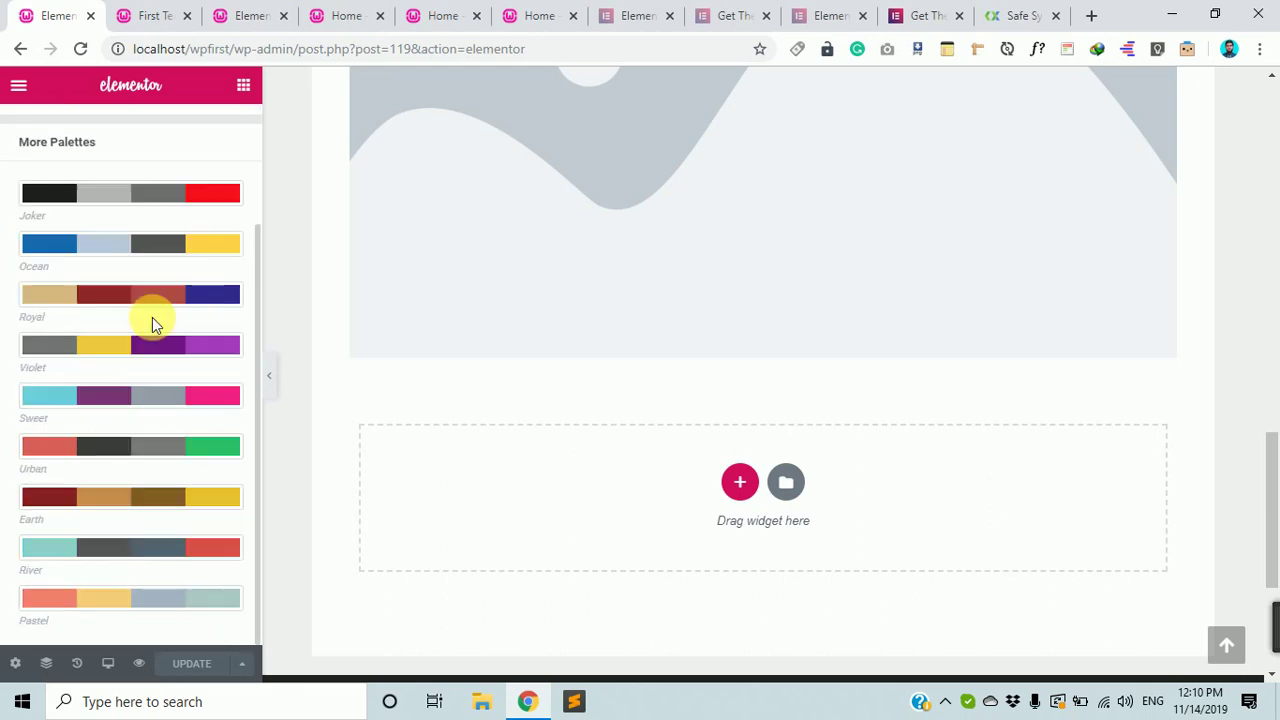
click(100, 600)
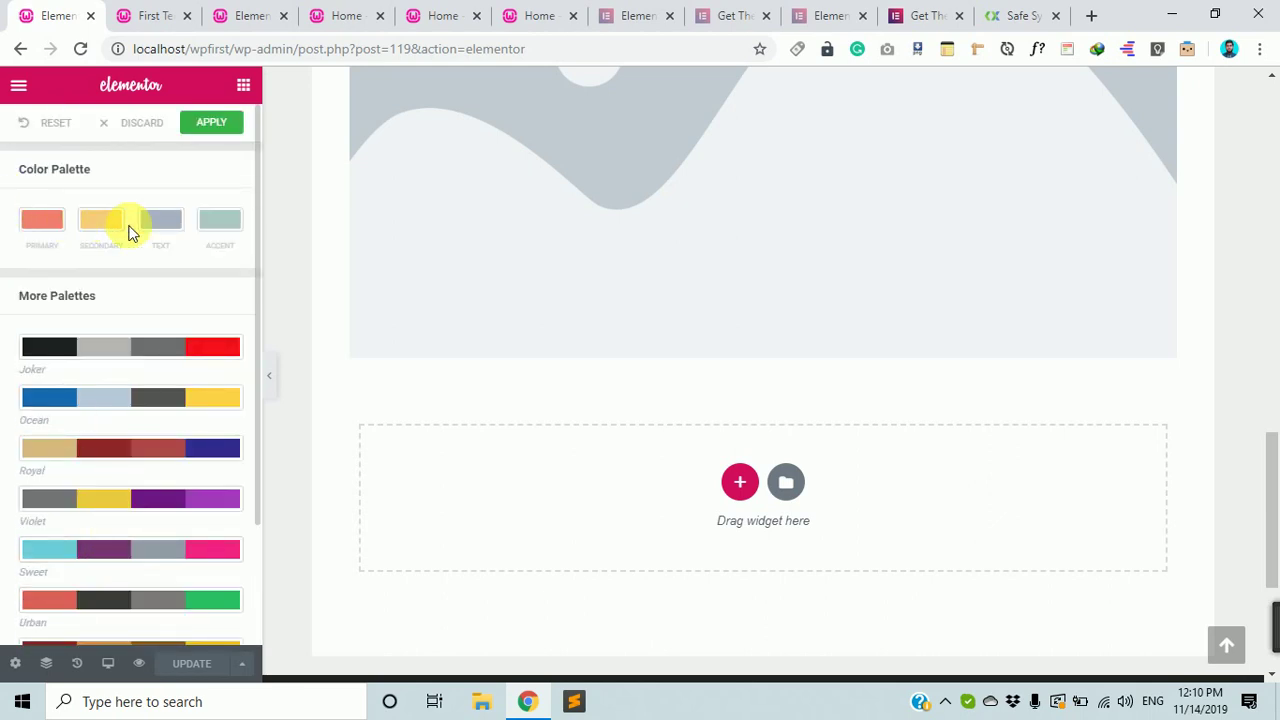
Open the default fonts settings and browse the font families available for the primary headline
click(20, 88)
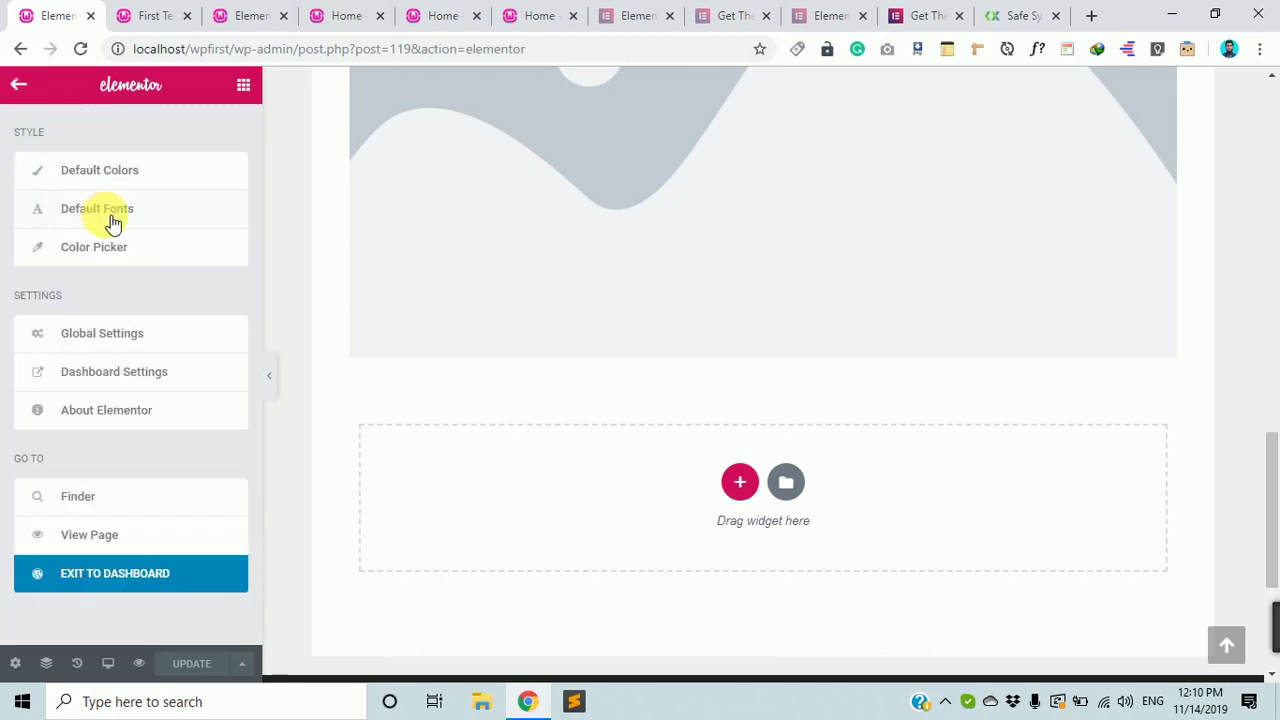
click(116, 222)
click(95, 174)
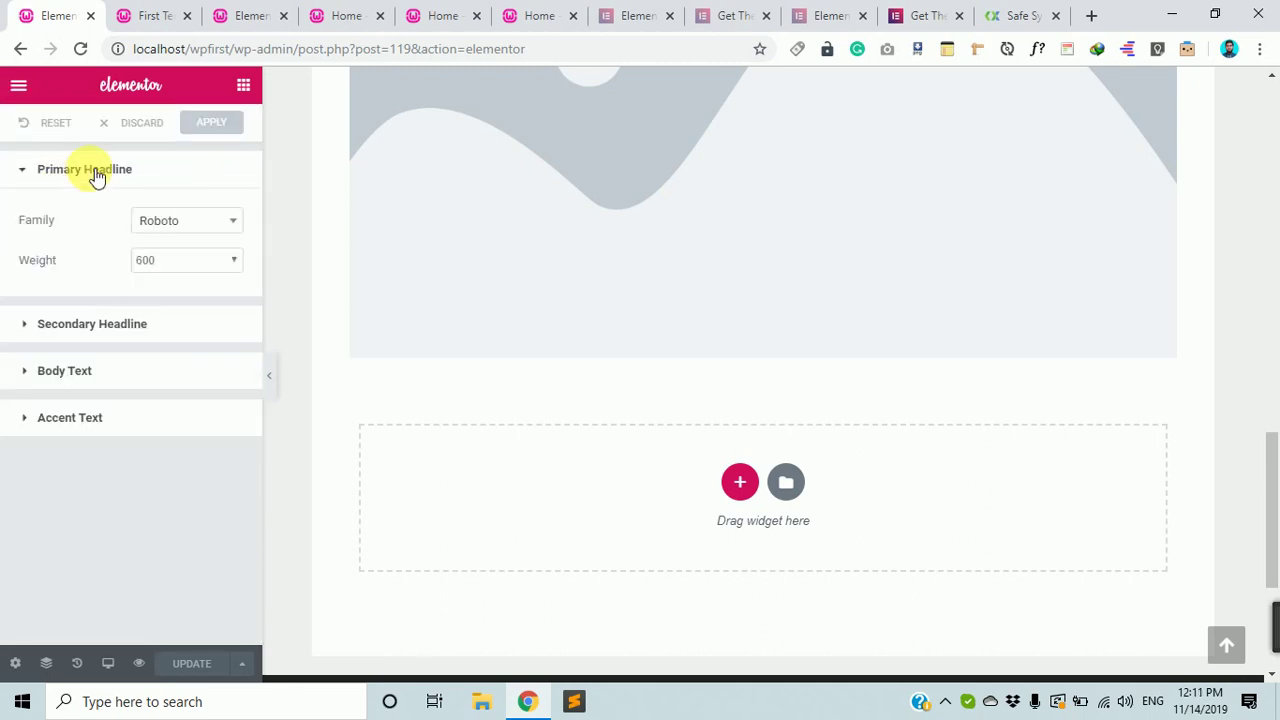
click(200, 233)
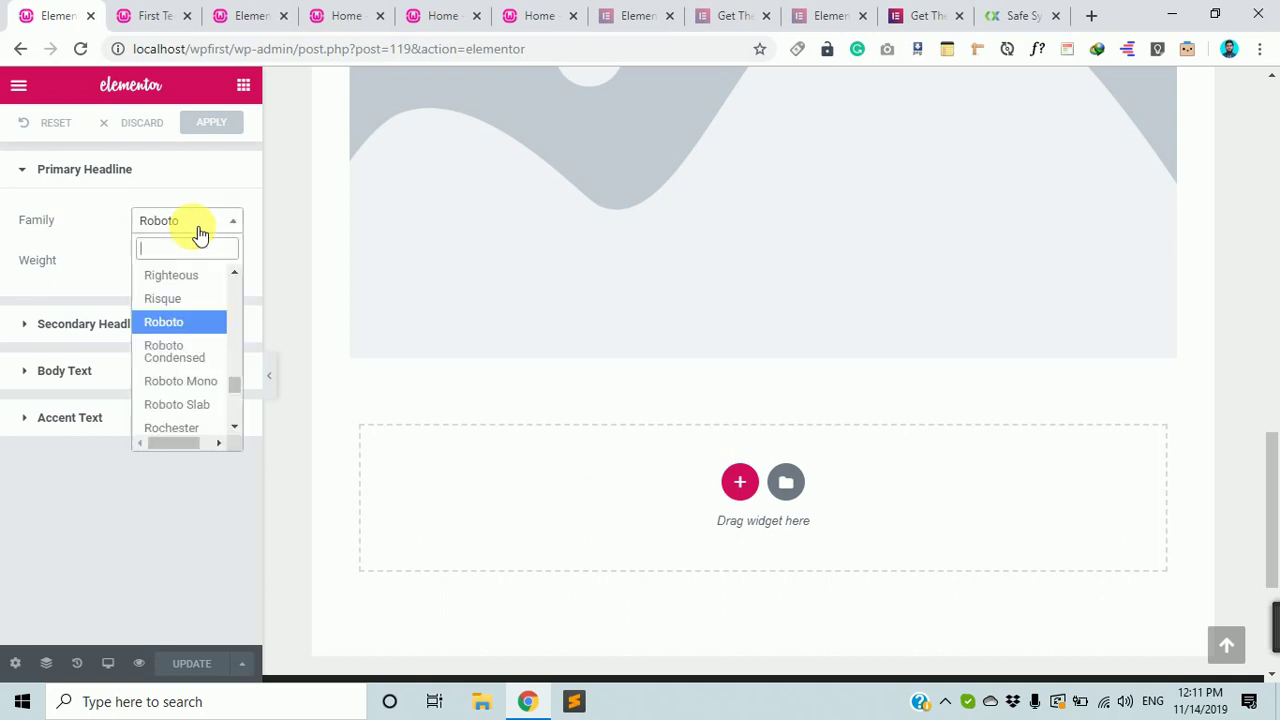
scroll(198, 355, down, 3)
scroll(200, 350, up, 10)
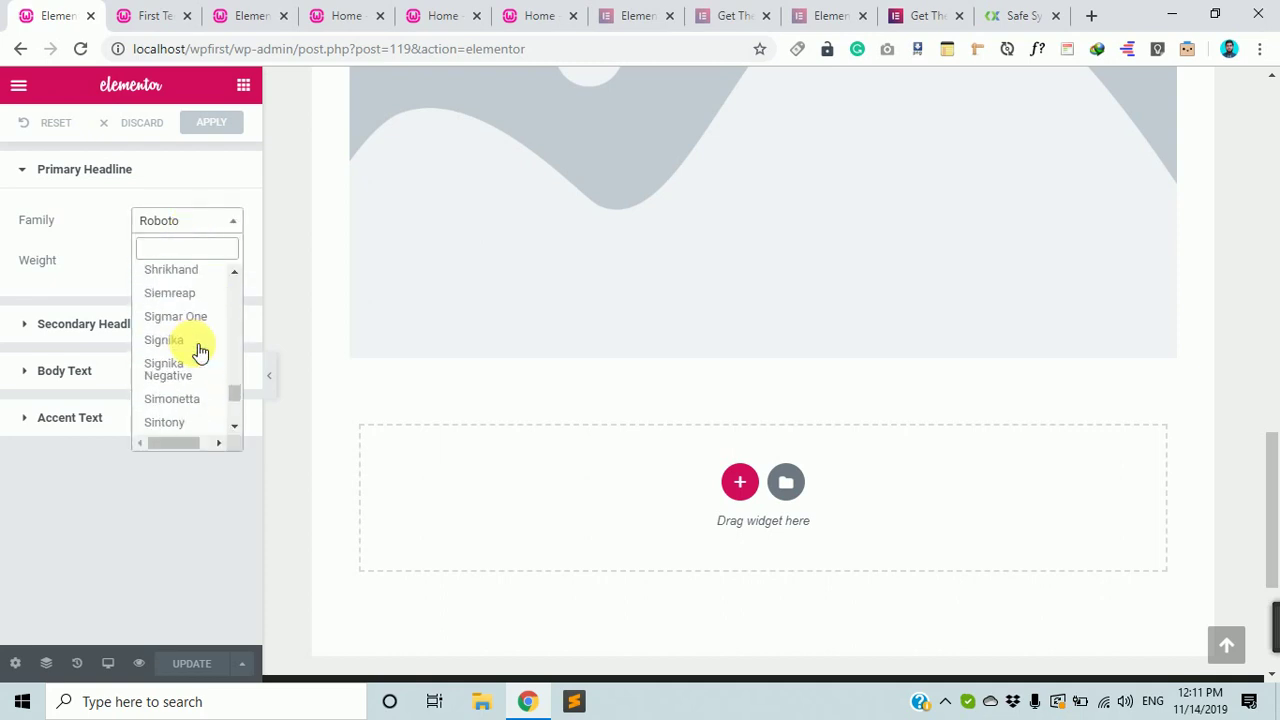
scroll(200, 345, up, 3)
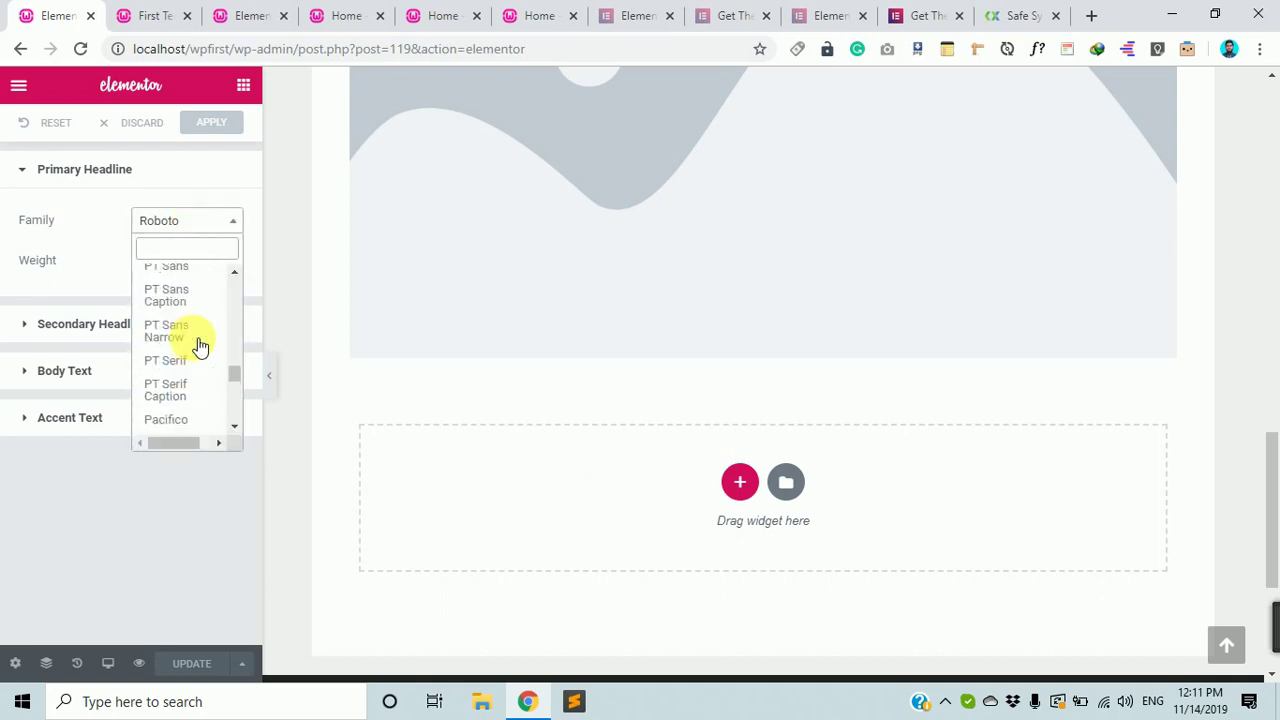
click(86, 237)
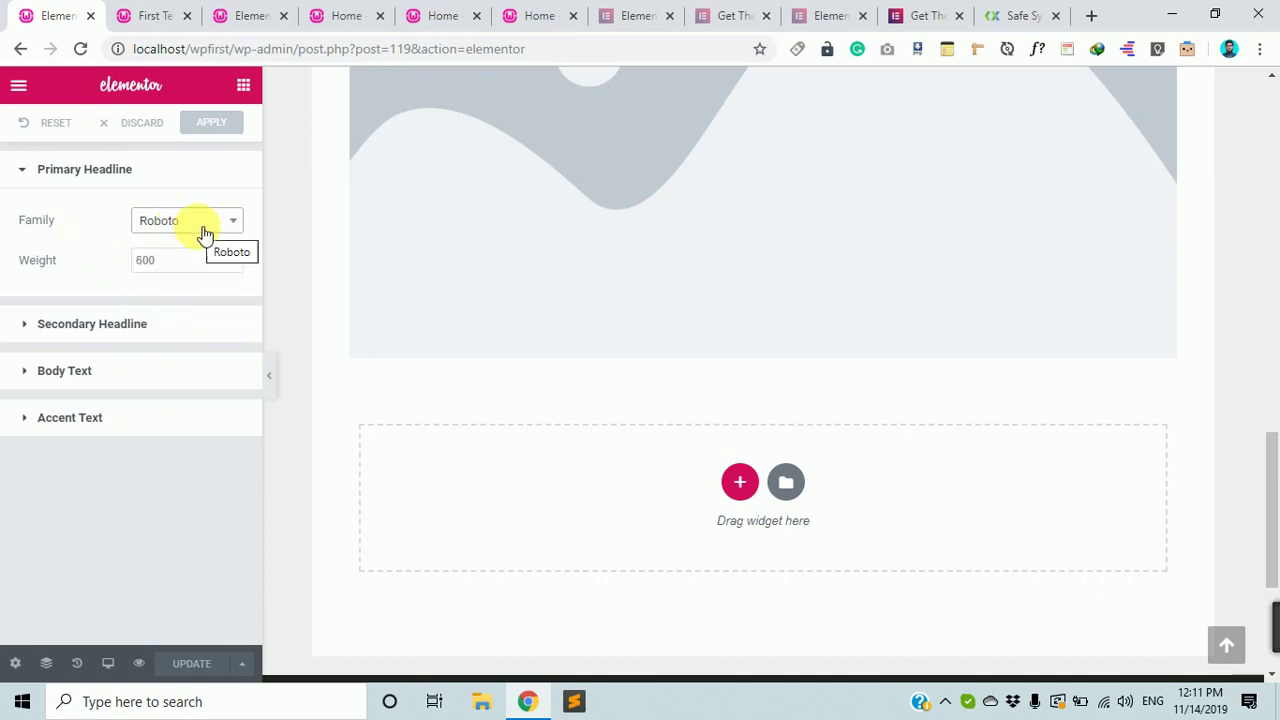
Find the Raleway font by searching for "ral" and set it as the primary headline's family
click(204, 234)
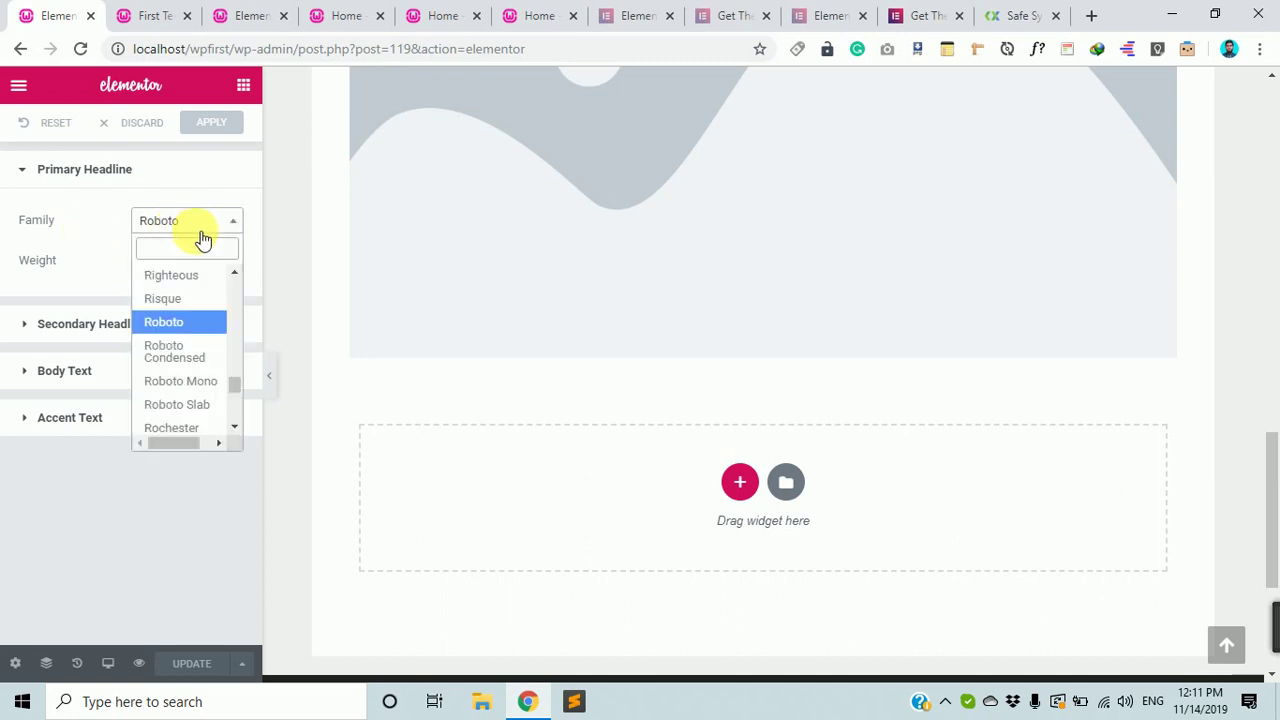
text(ma)
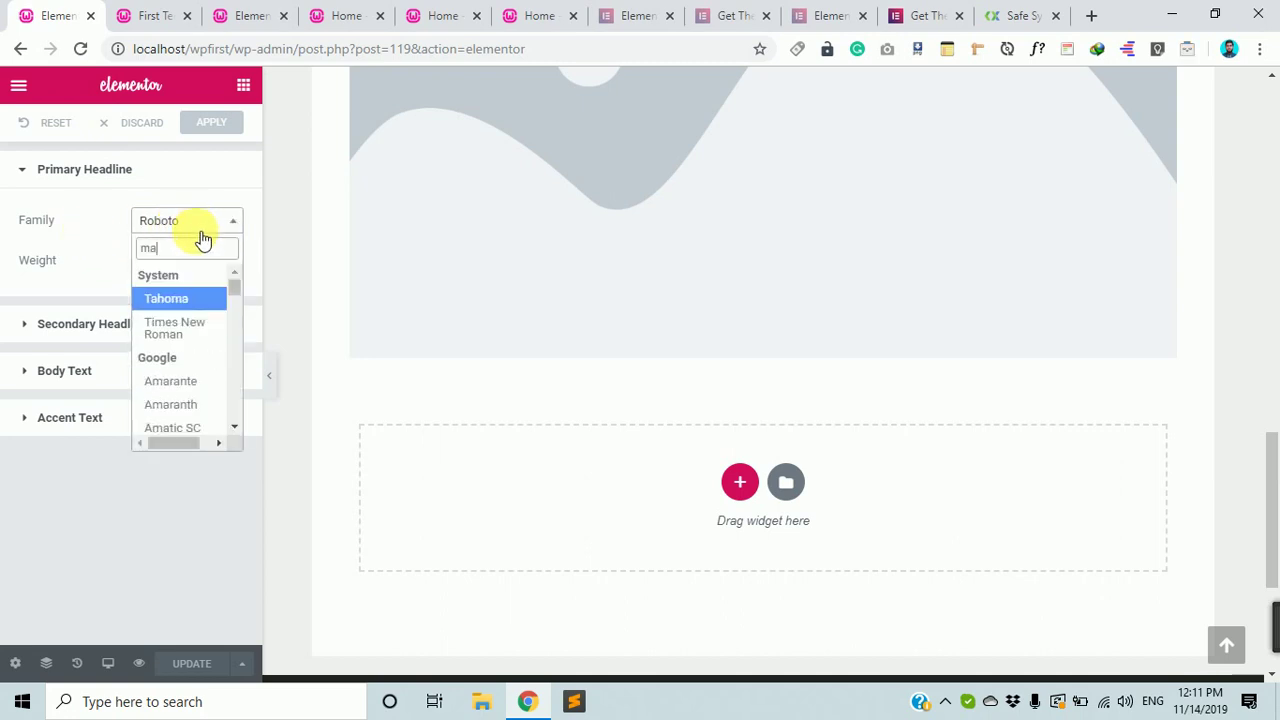
key(BackSpace)
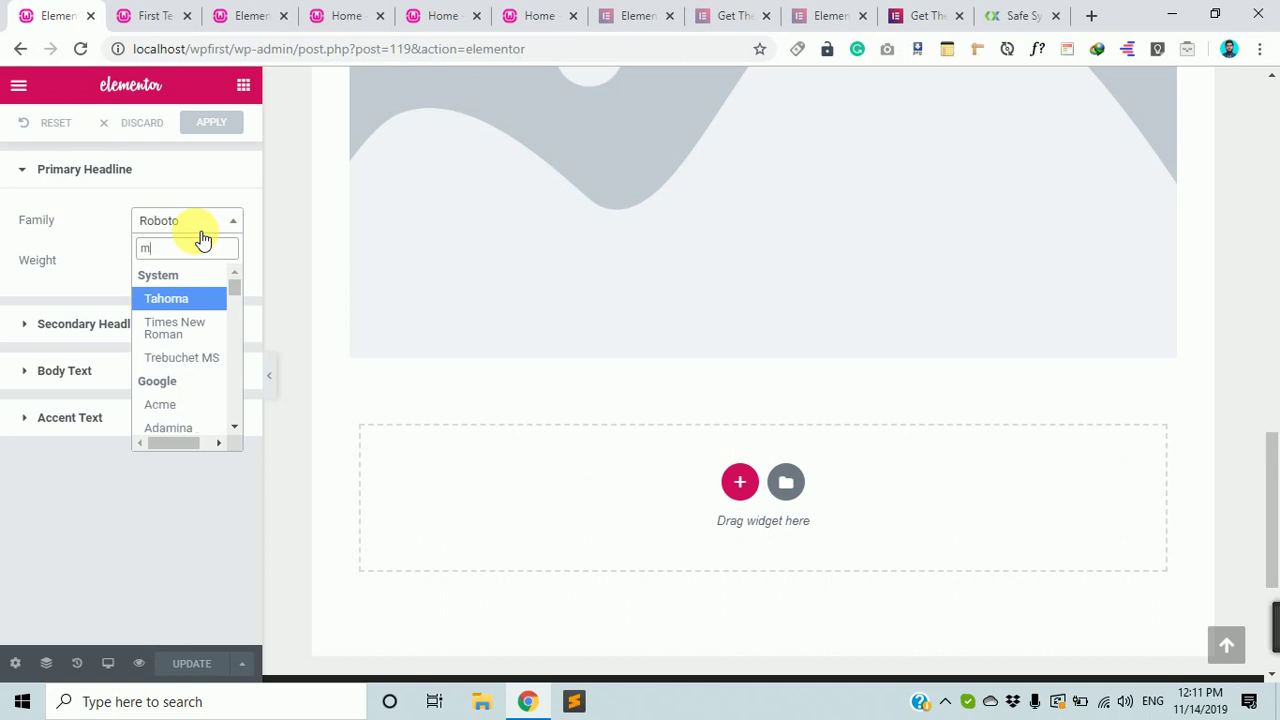
text(a)
key(BackSpace)
key(BackSpace)
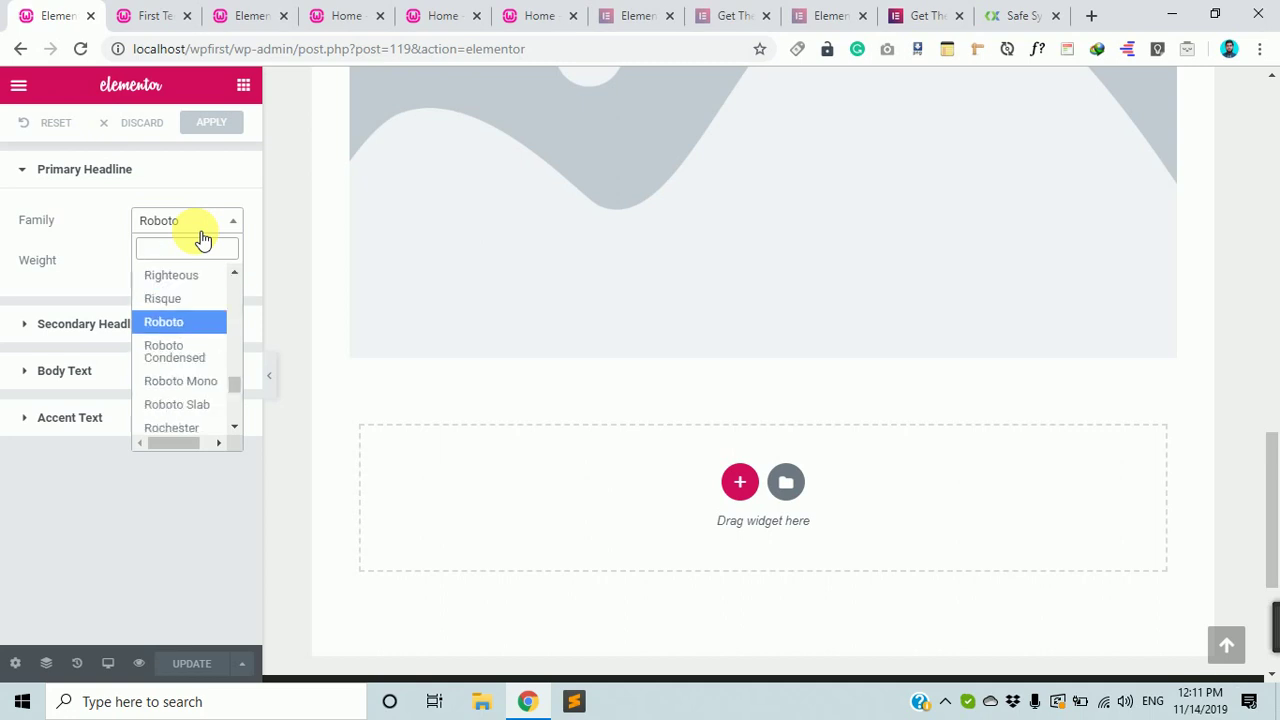
text(ral)
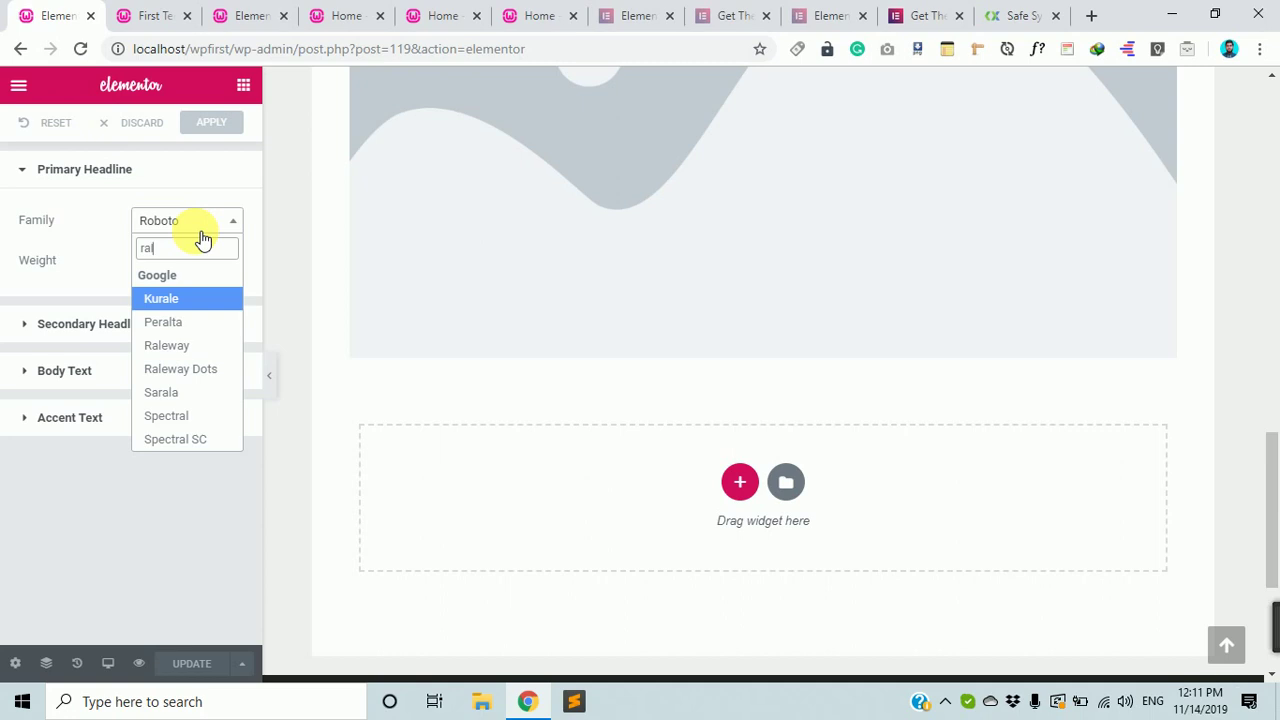
click(209, 347)
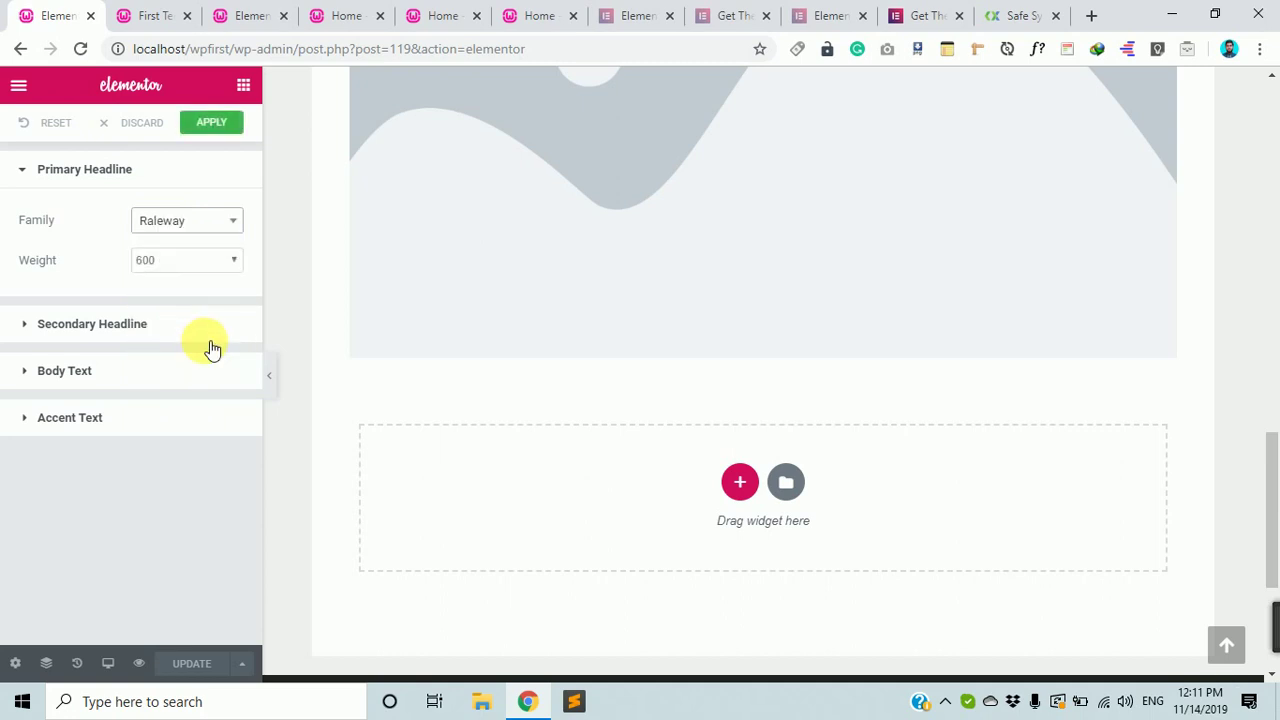
Check the primary headline's weight options and expand the Secondary Headline, Body Text and Accent Text font settings
click(178, 259)
click(178, 259)
click(155, 340)
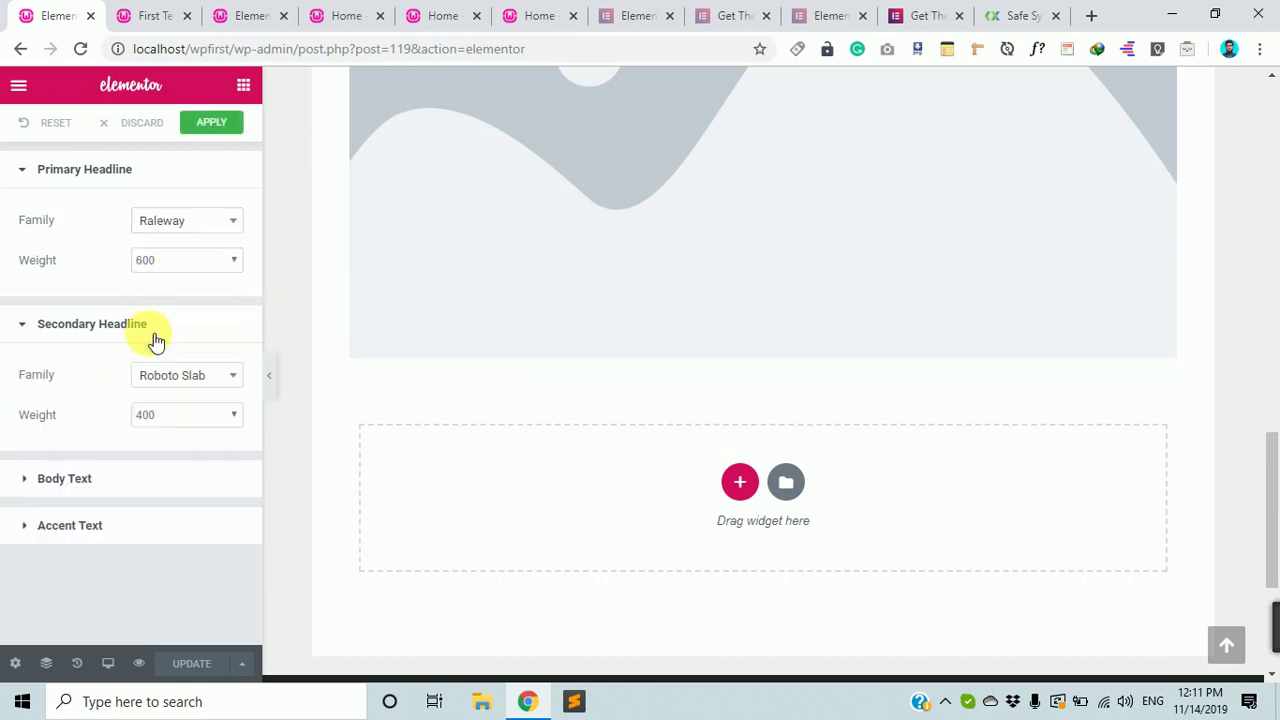
click(117, 494)
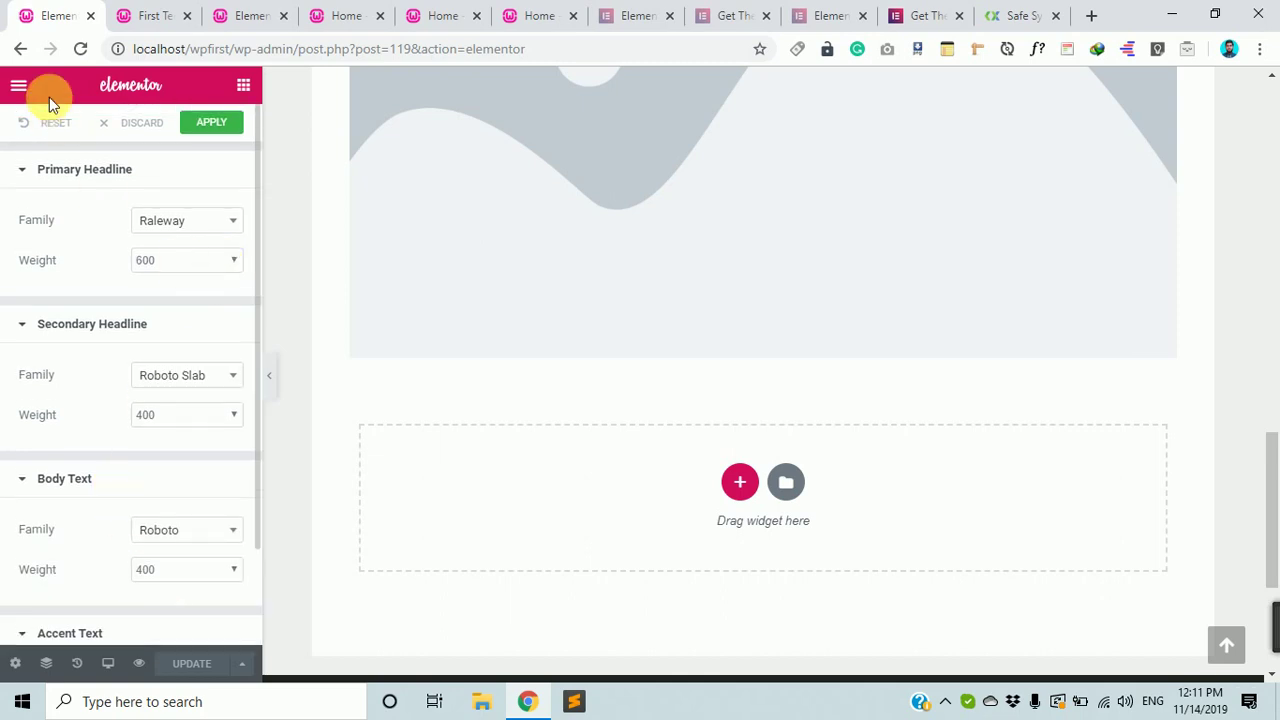
Leave the default fonts and open the Color Picker settings to view its colors and ready-made palettes
click(18, 85)
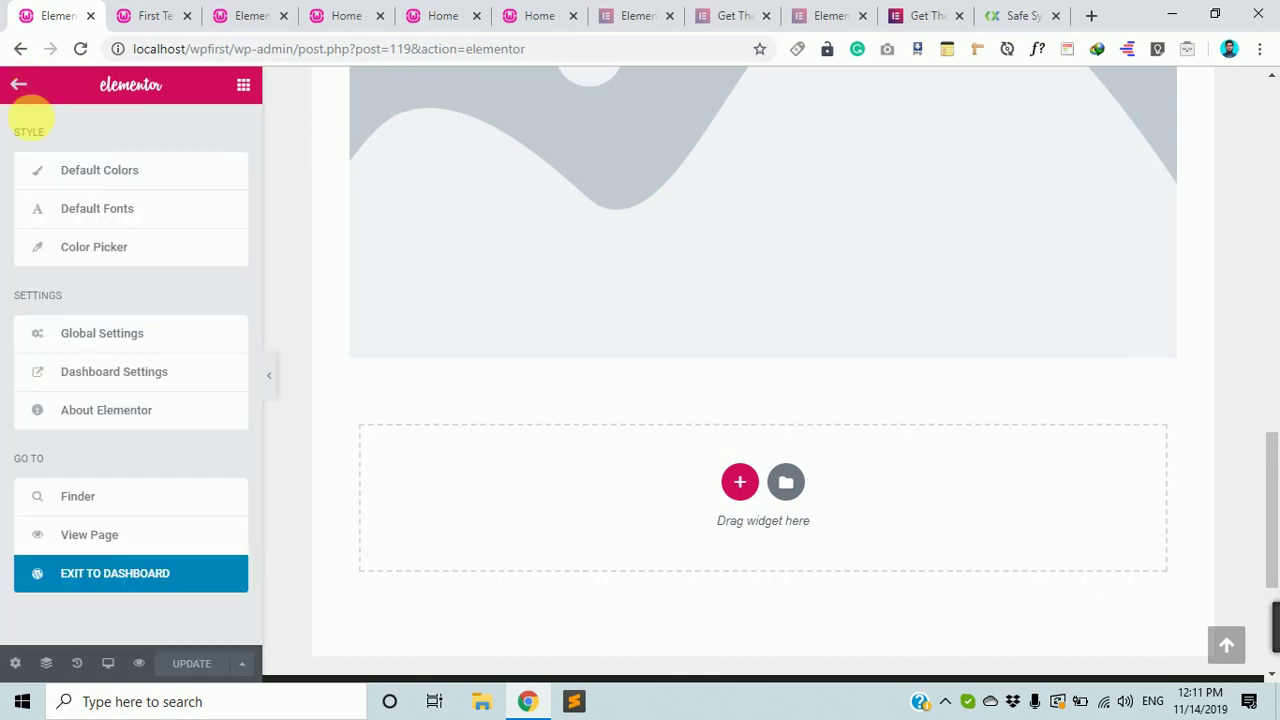
click(124, 258)
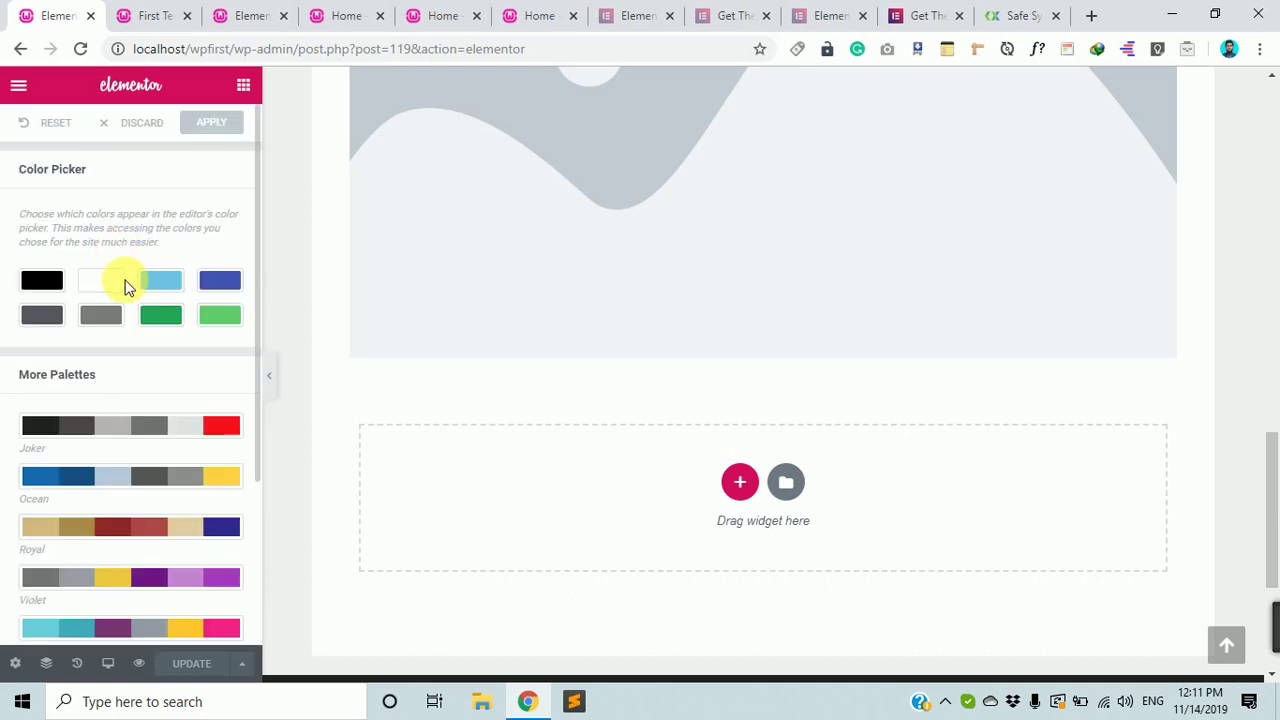